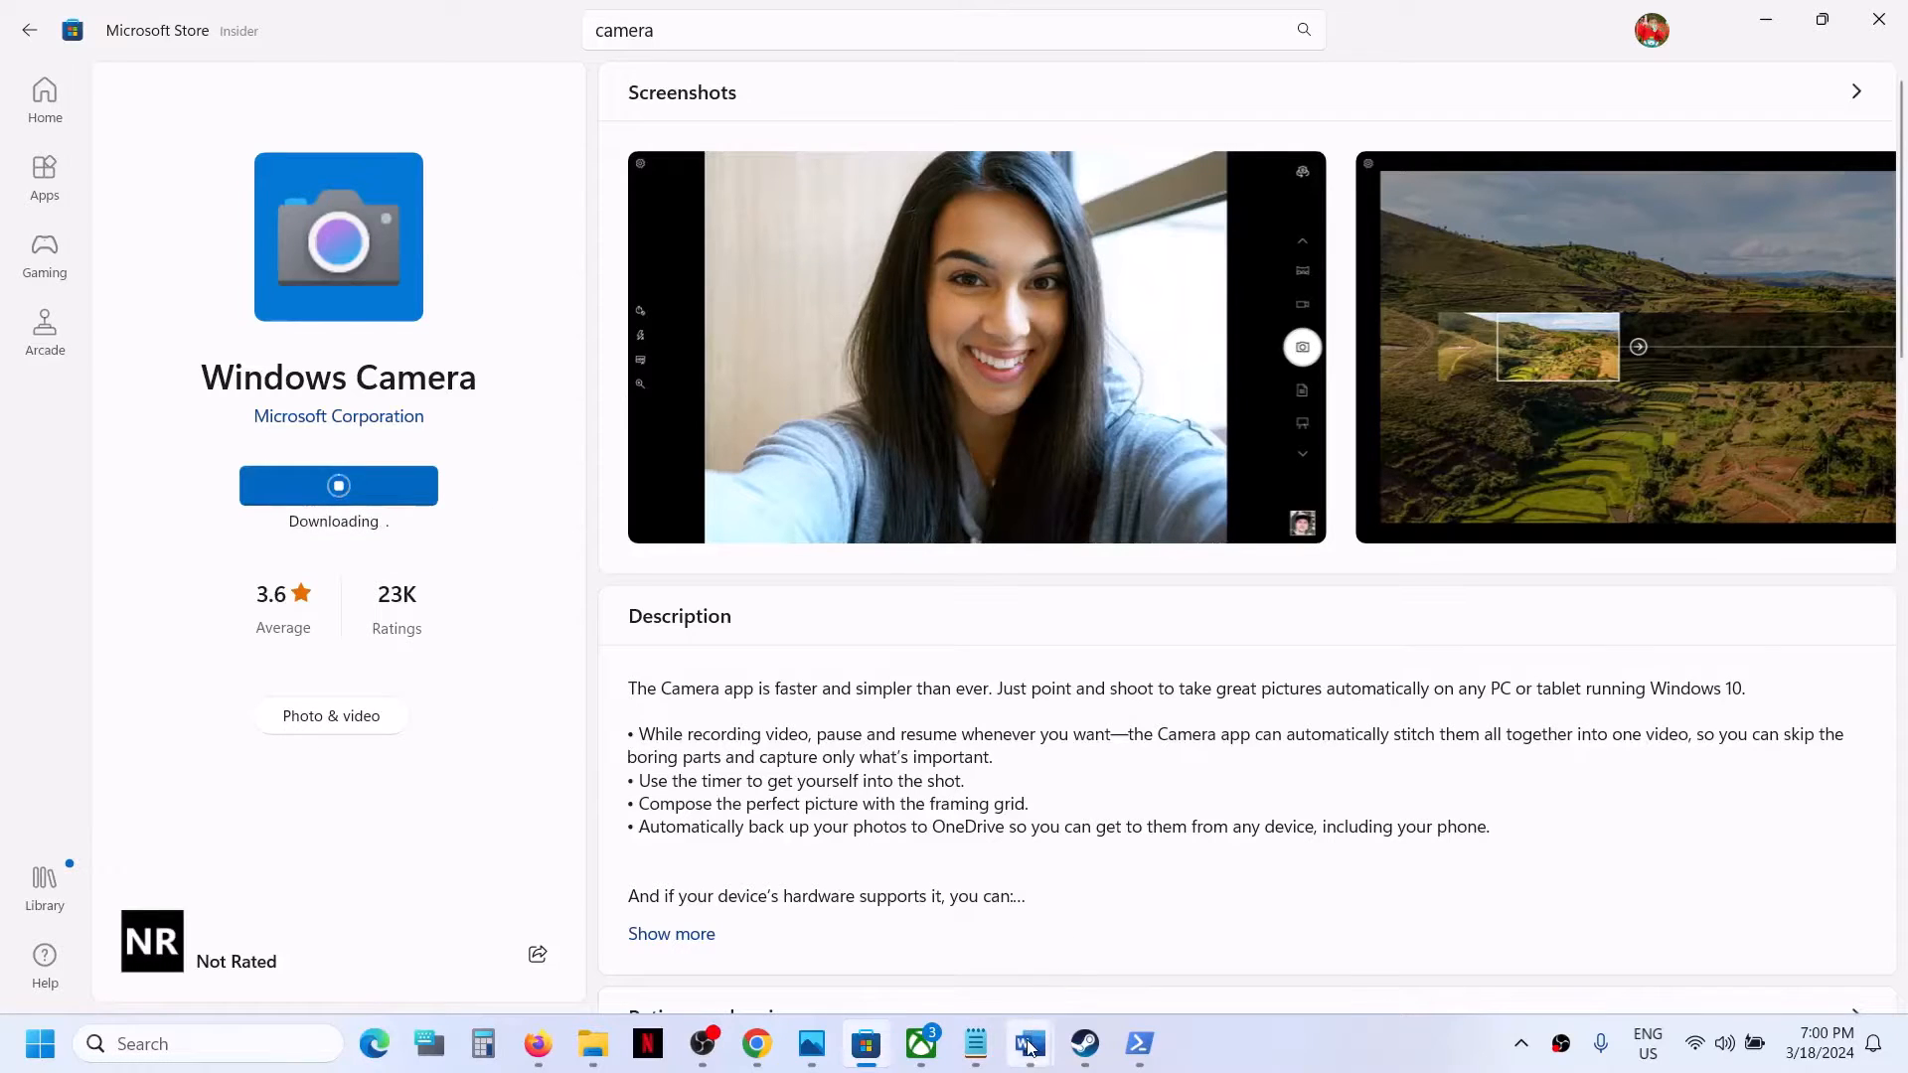
Switch to the Word document and copy the command winget install 9WZDNCRFJBBG.
mouse_move(1030, 1043)
left_click(1148, 964)
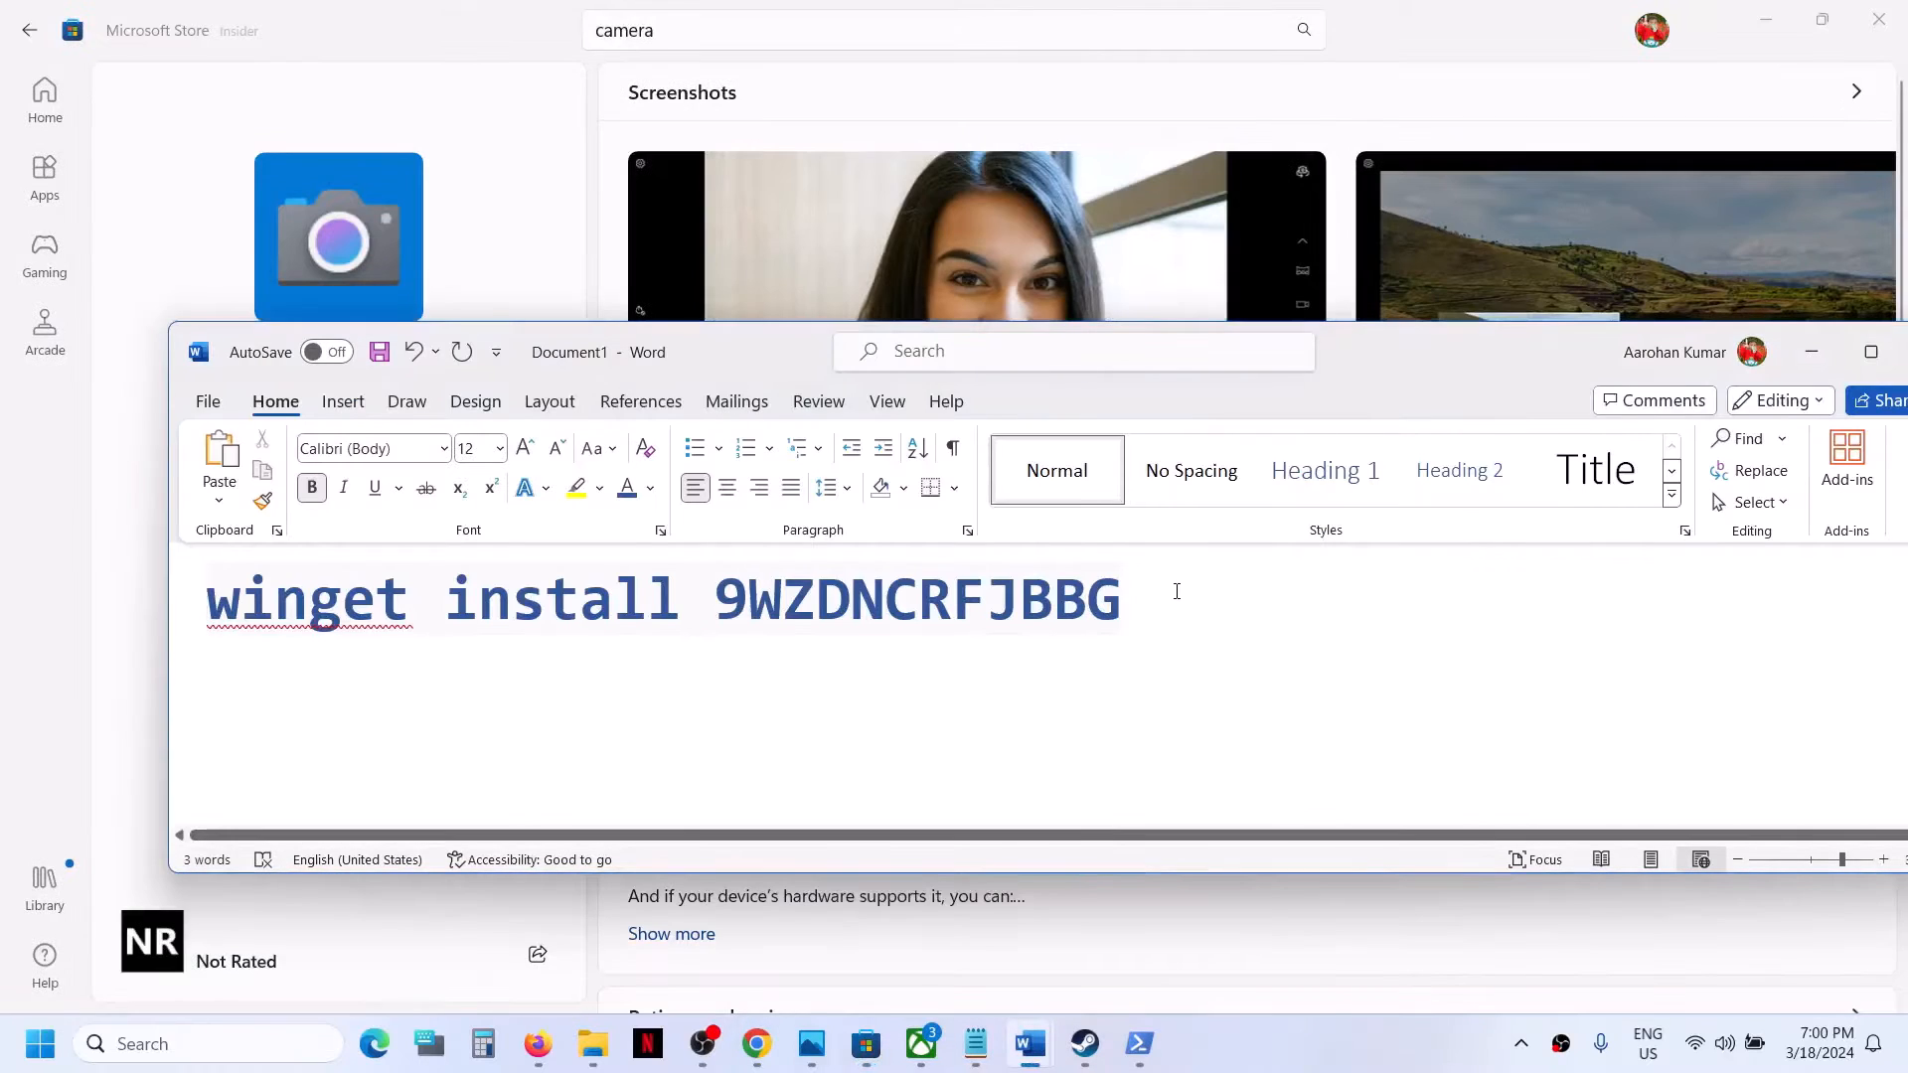
left_click_drag(1176, 592, 300, 589)
right_click(299, 592)
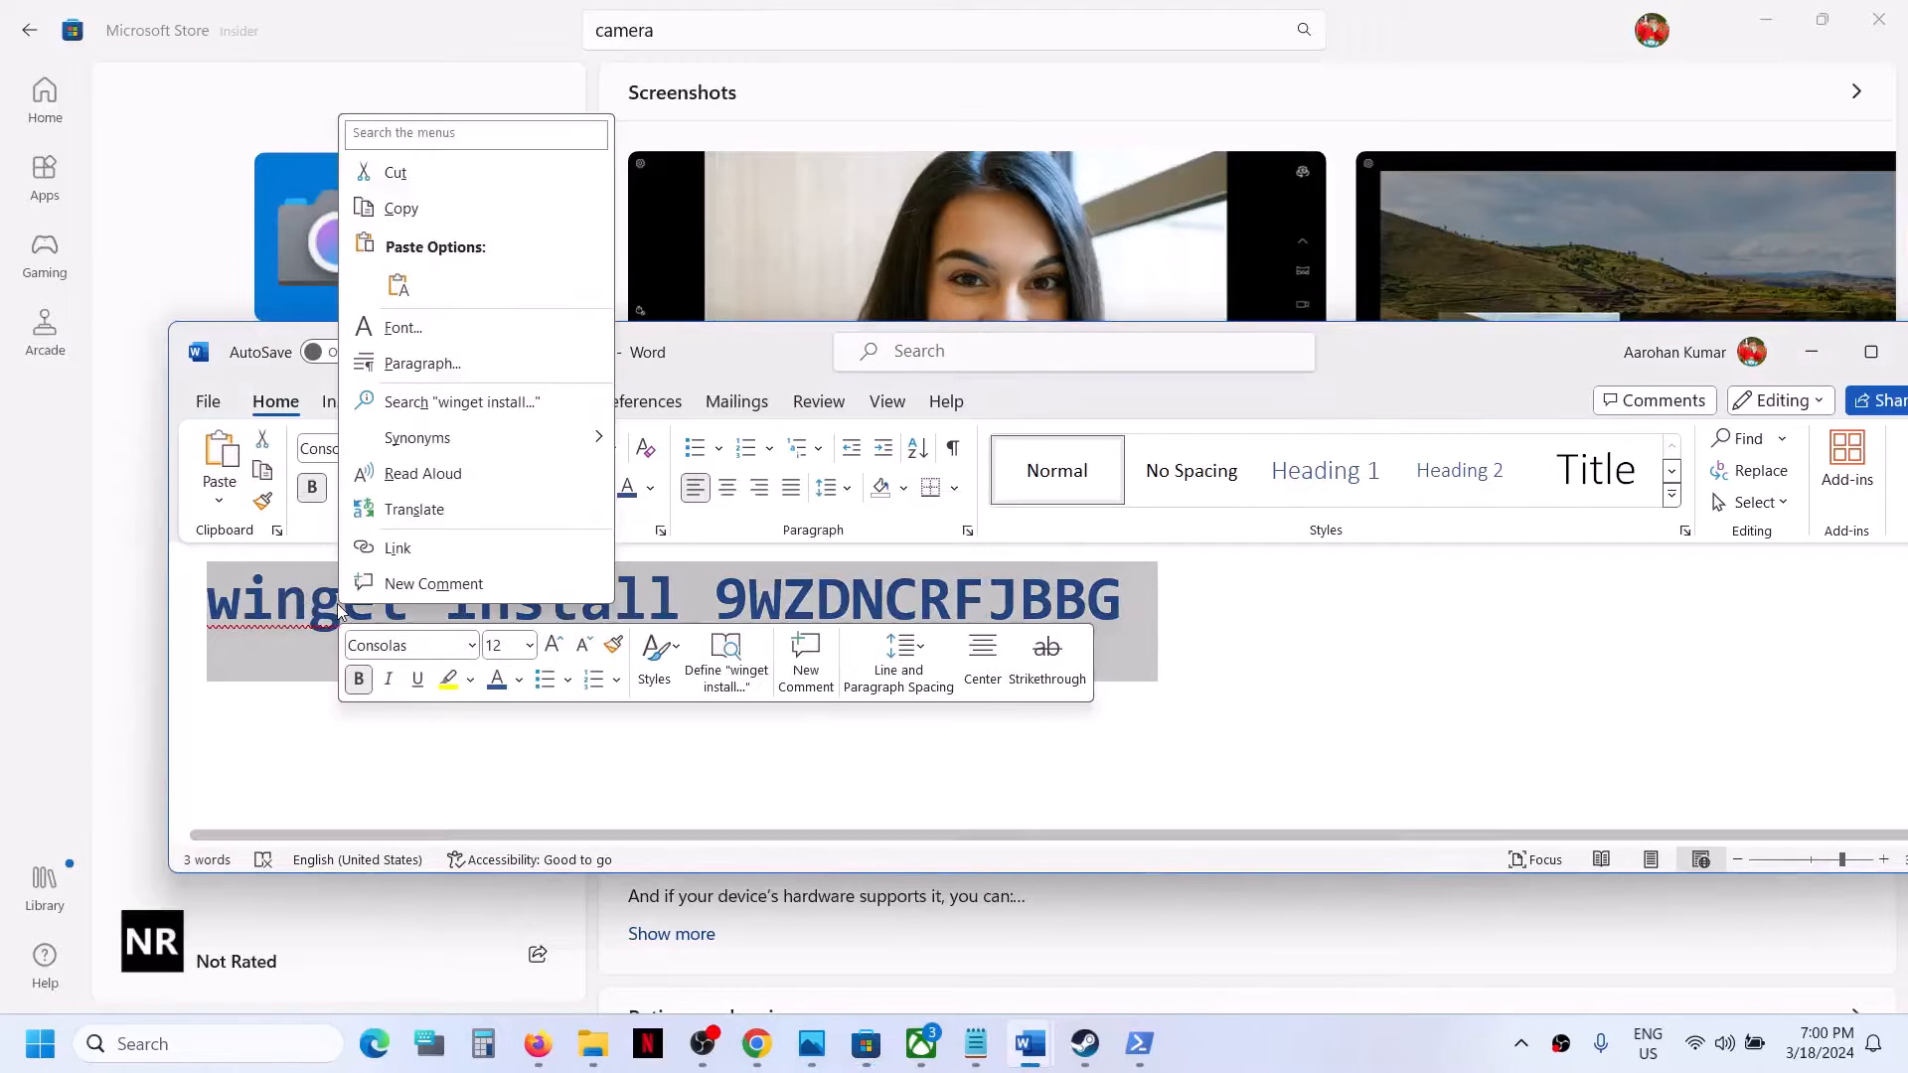
left_click(459, 213)
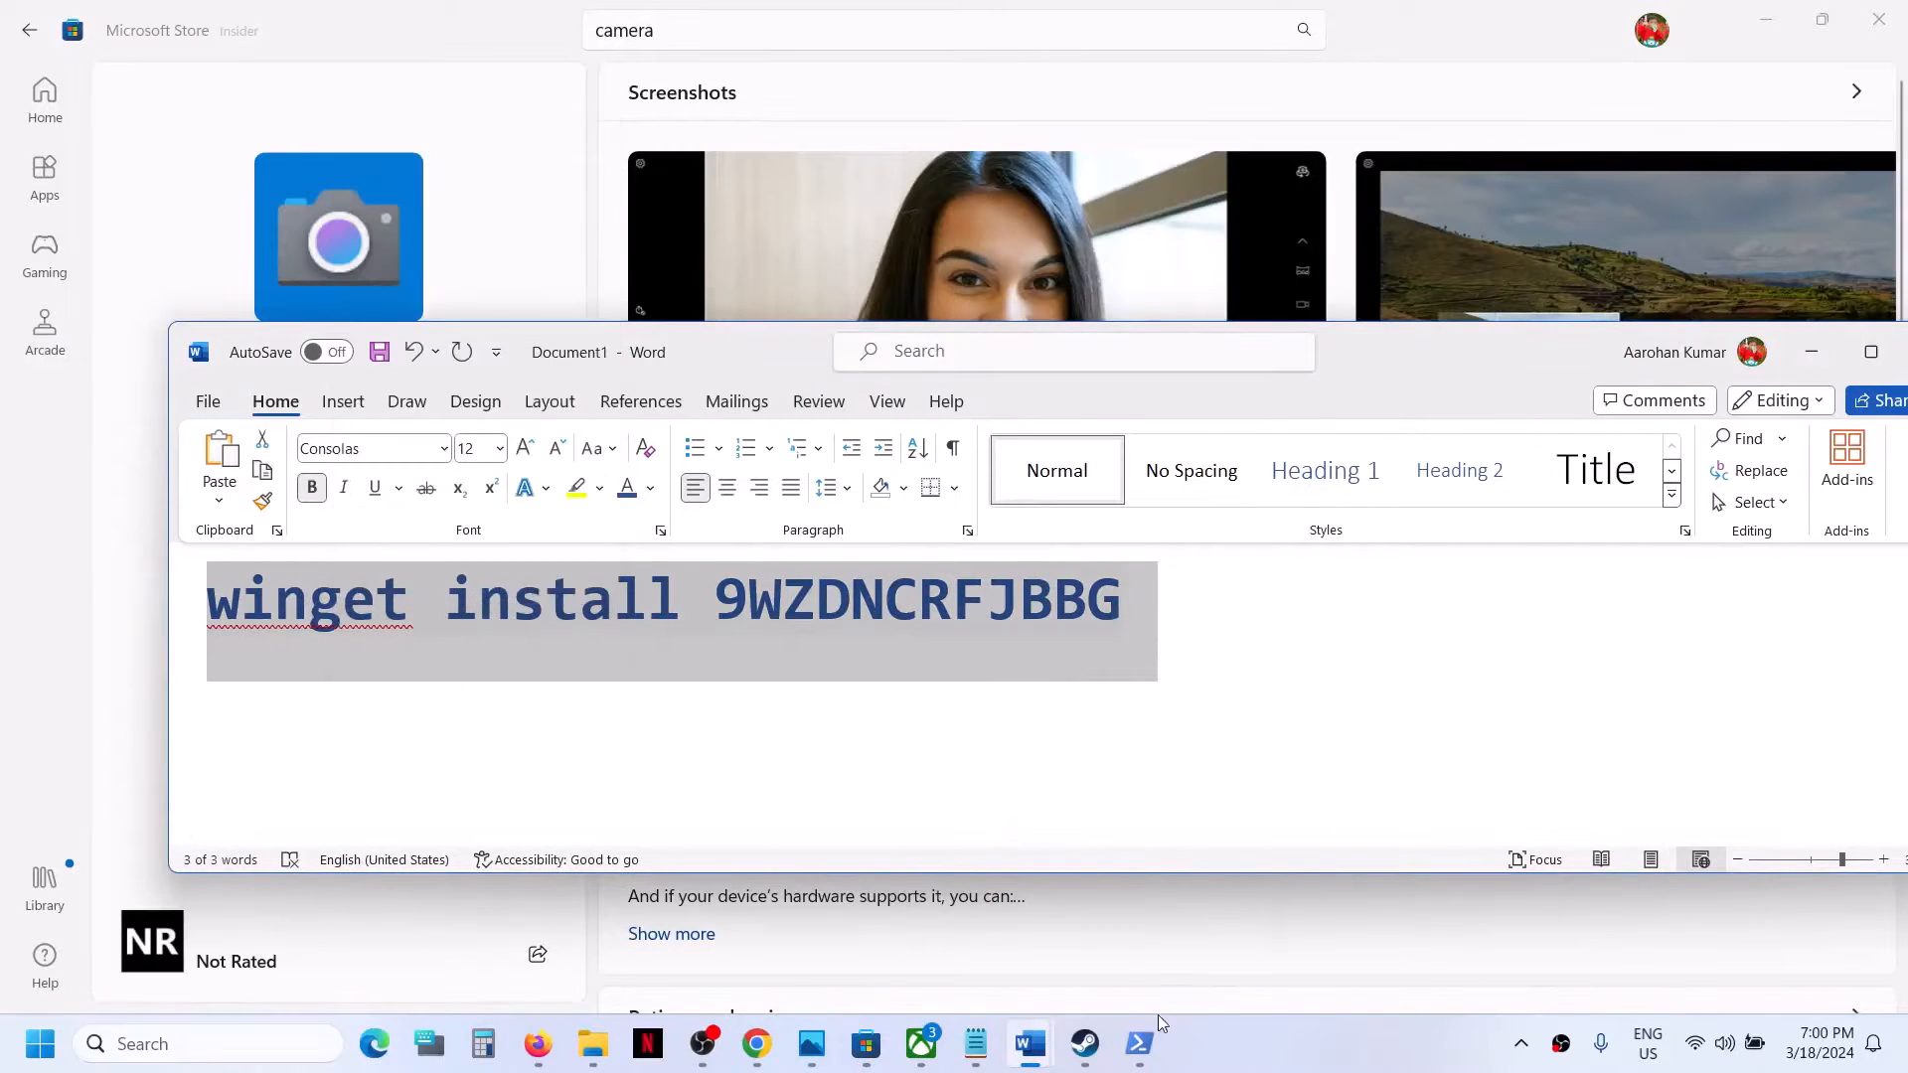
left_click(1225, 1053)
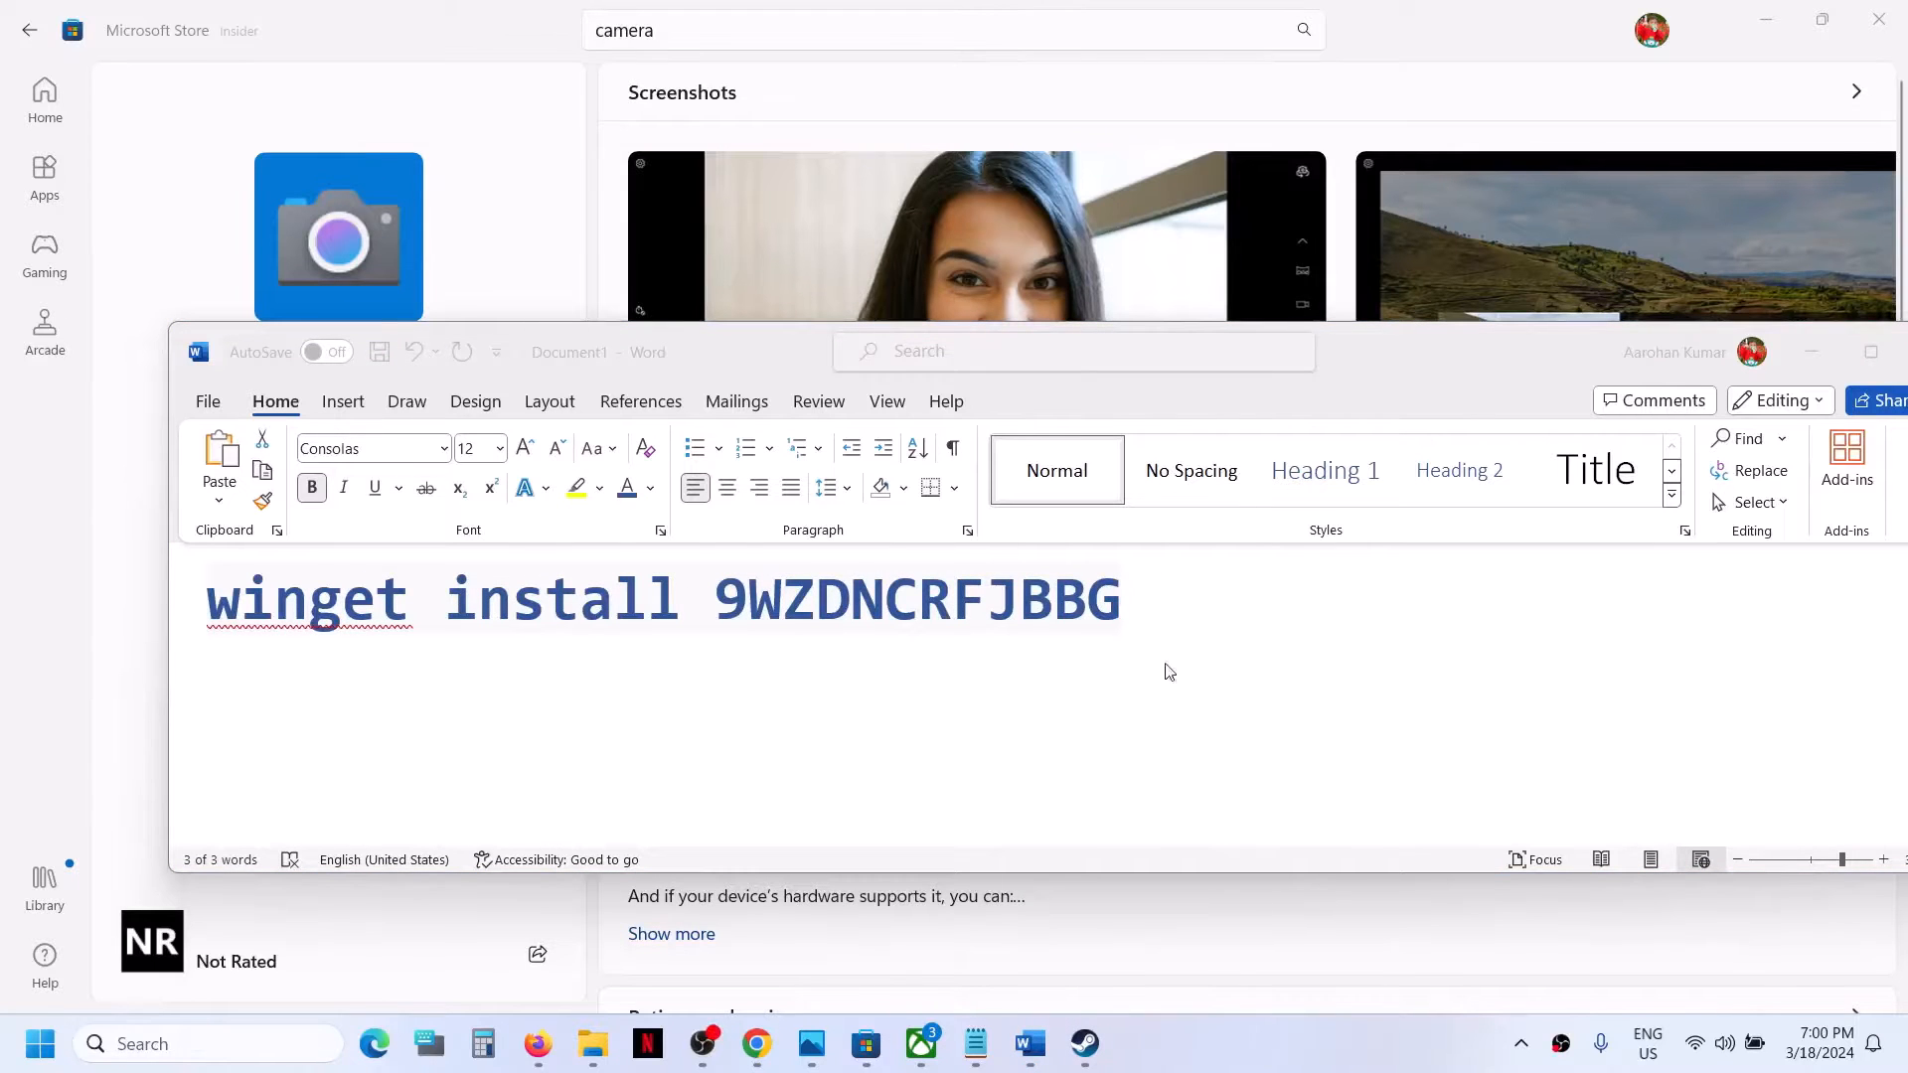
left_click(1129, 598)
right_click(1010, 600)
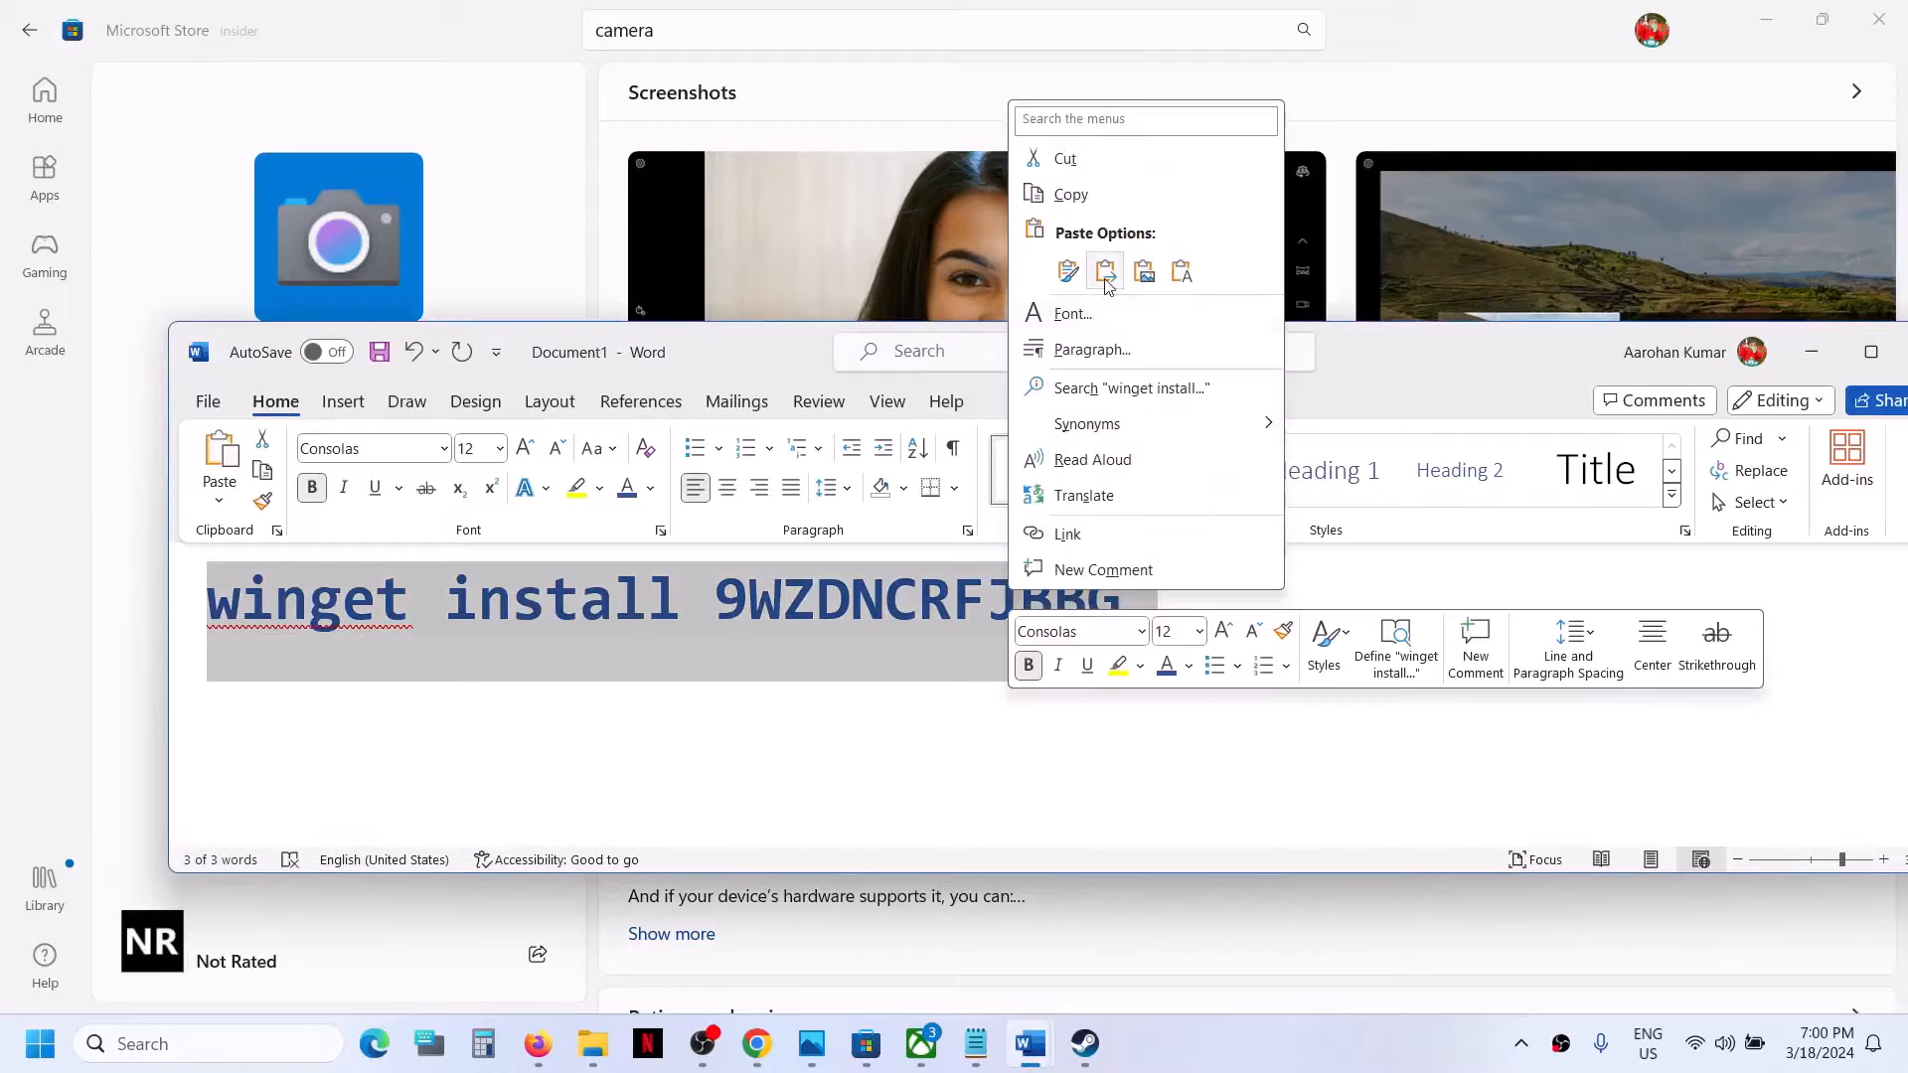
left_click(1070, 195)
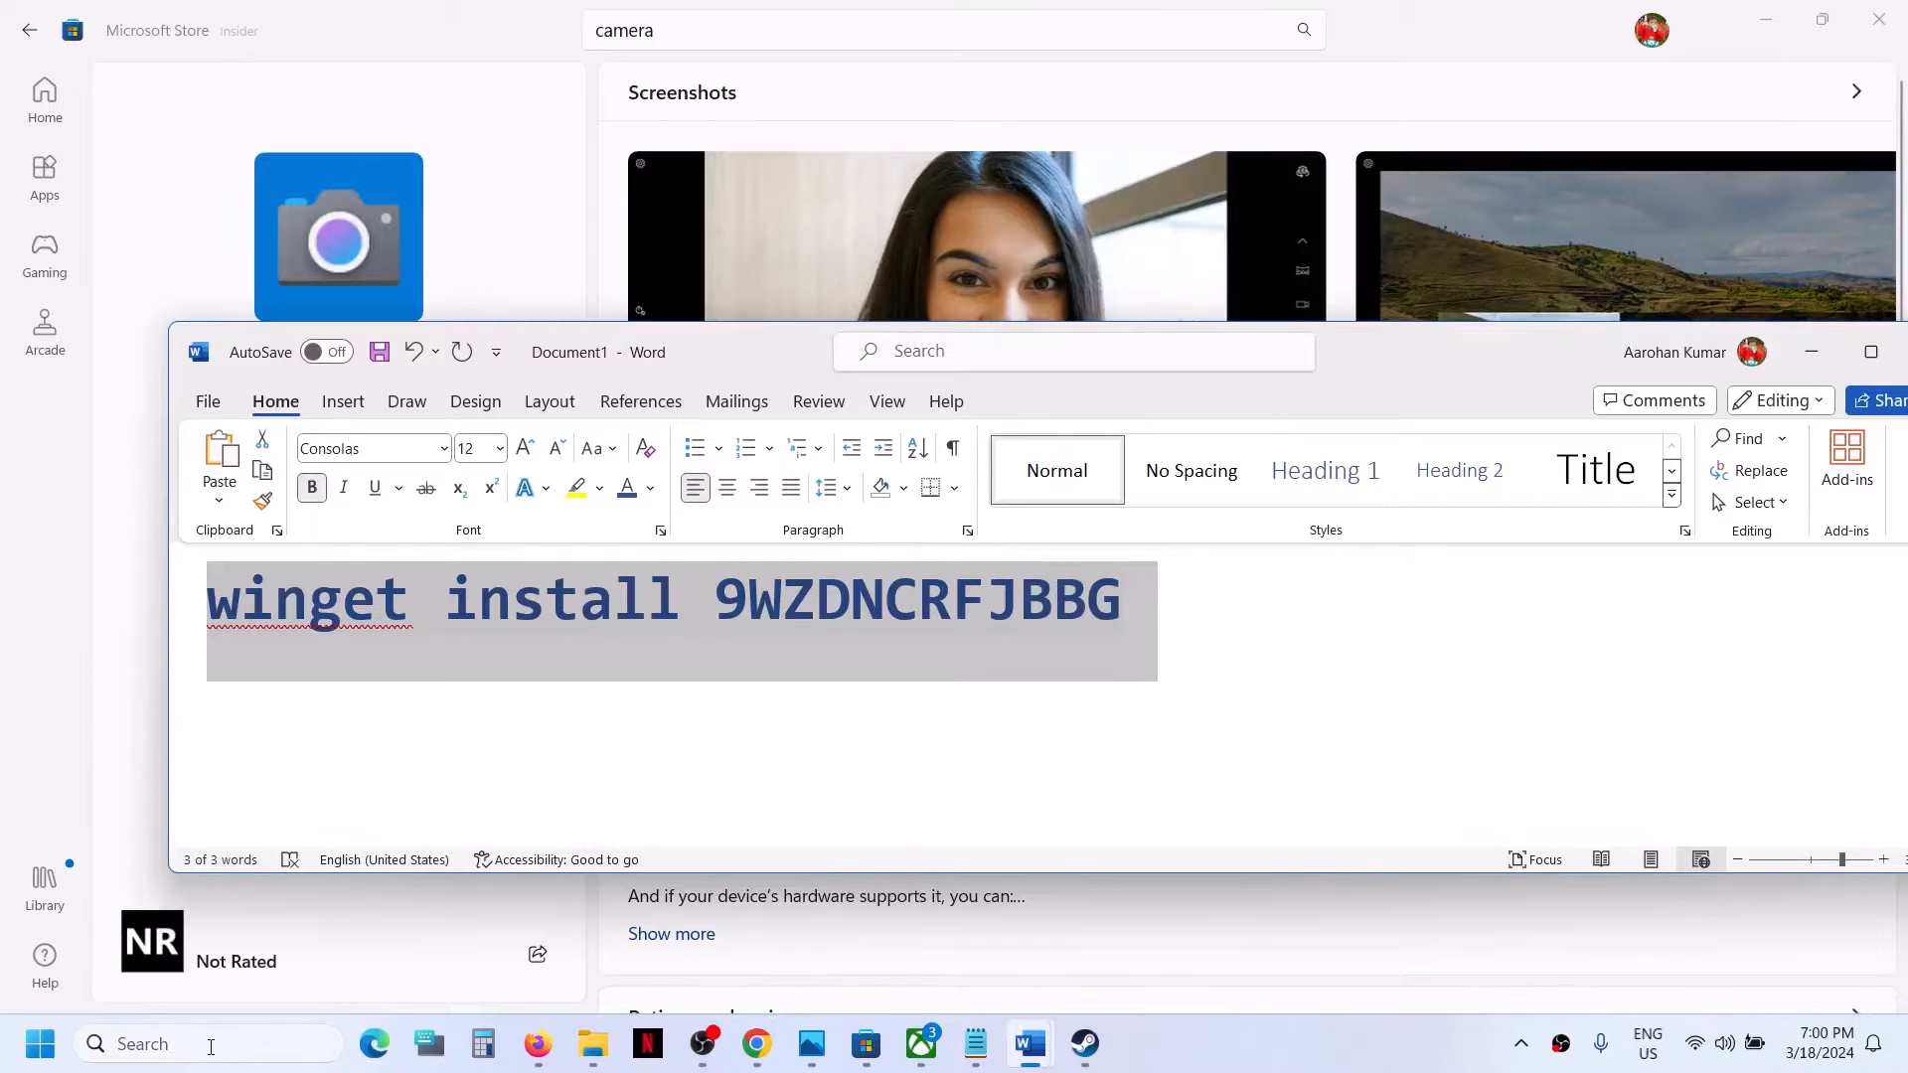
Search Windows for powershell and run the standard Windows PowerShell as administrator.
left_click(211, 1047)
type("powershell")
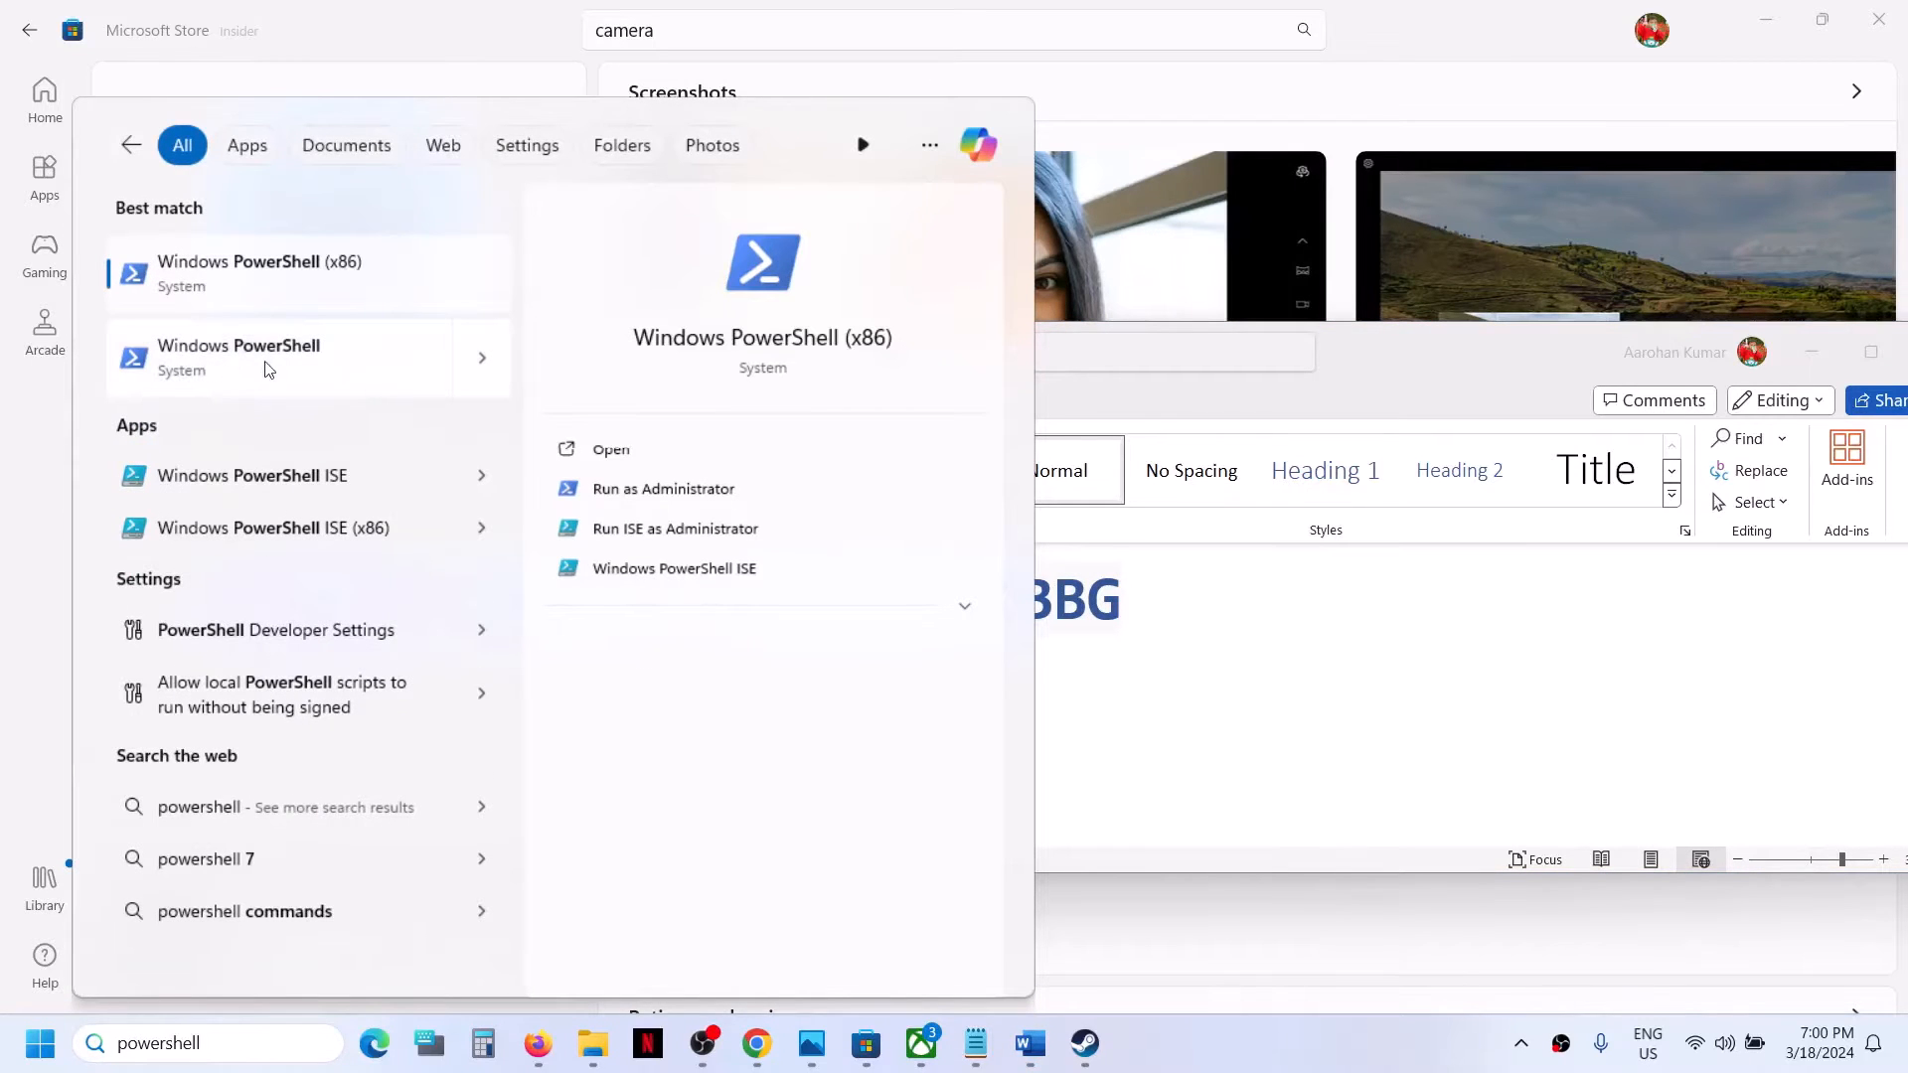
right_click(285, 372)
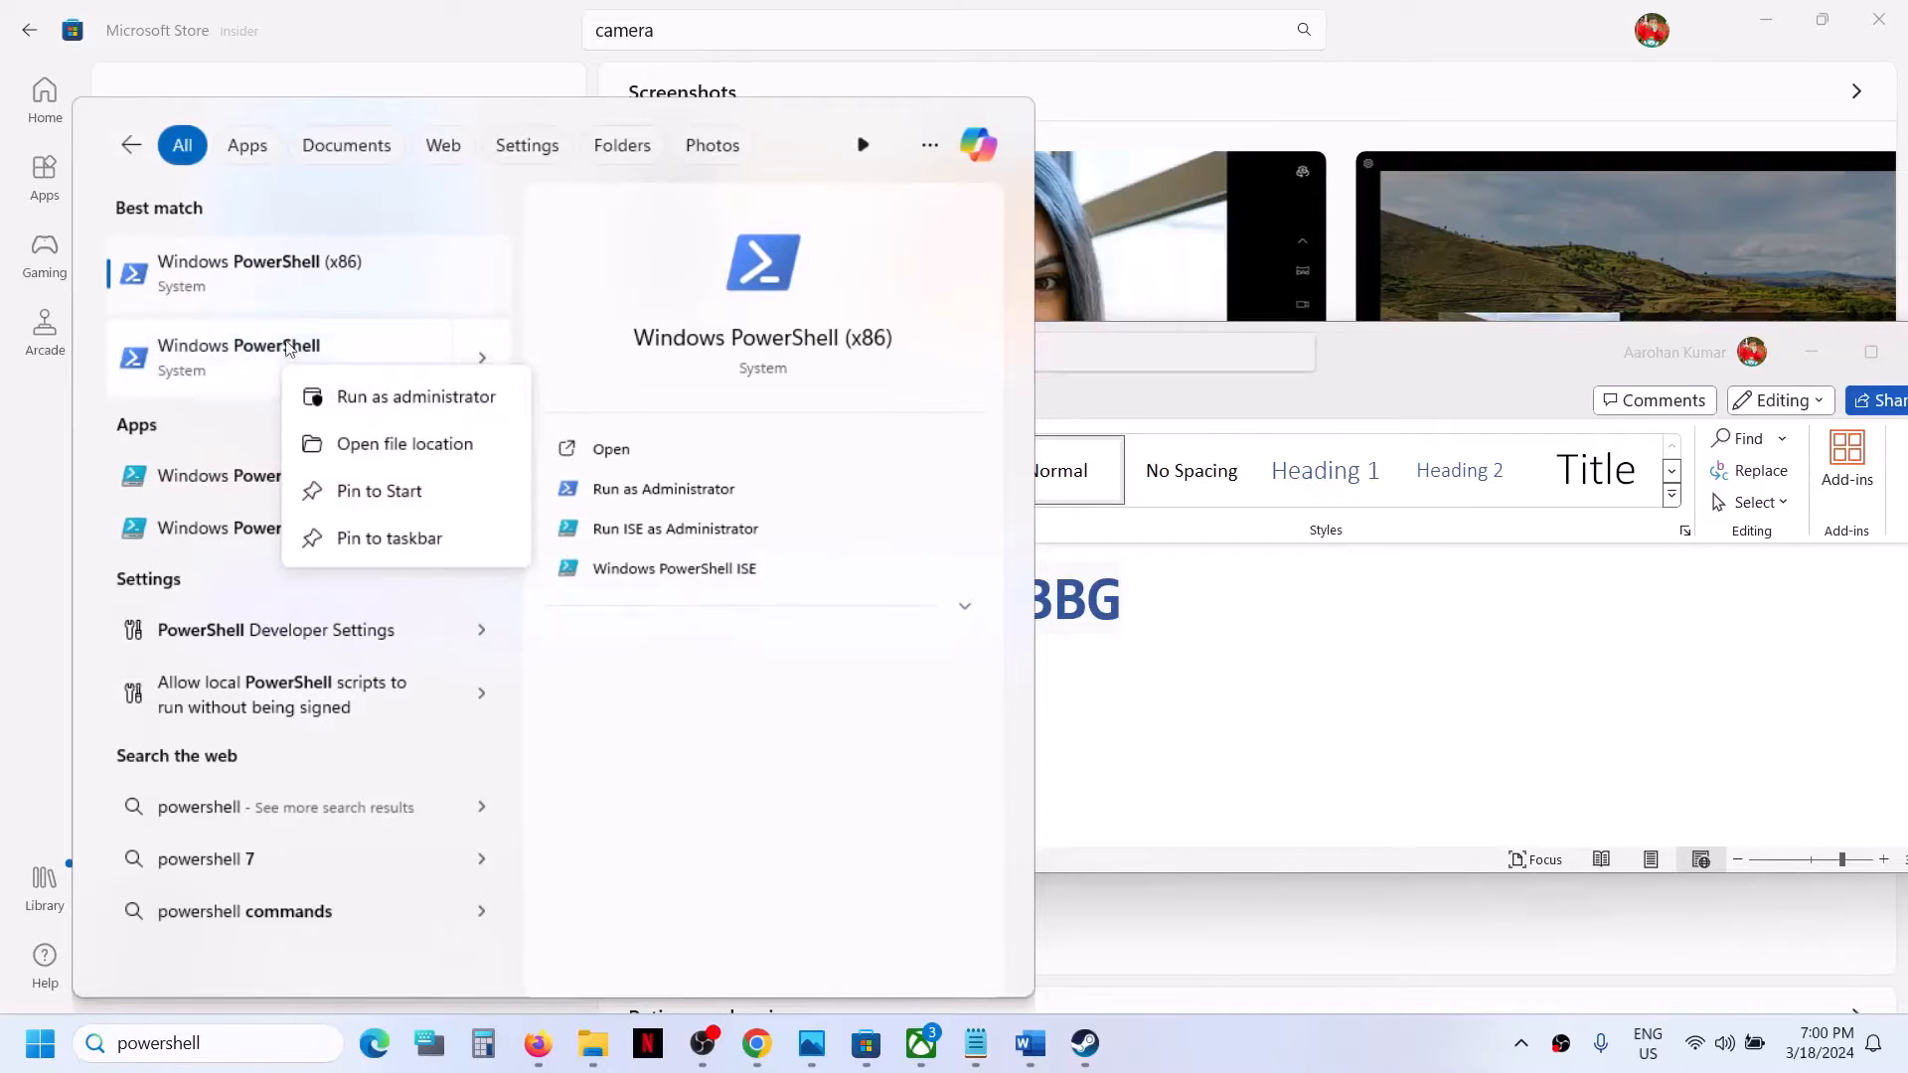
left_click(423, 407)
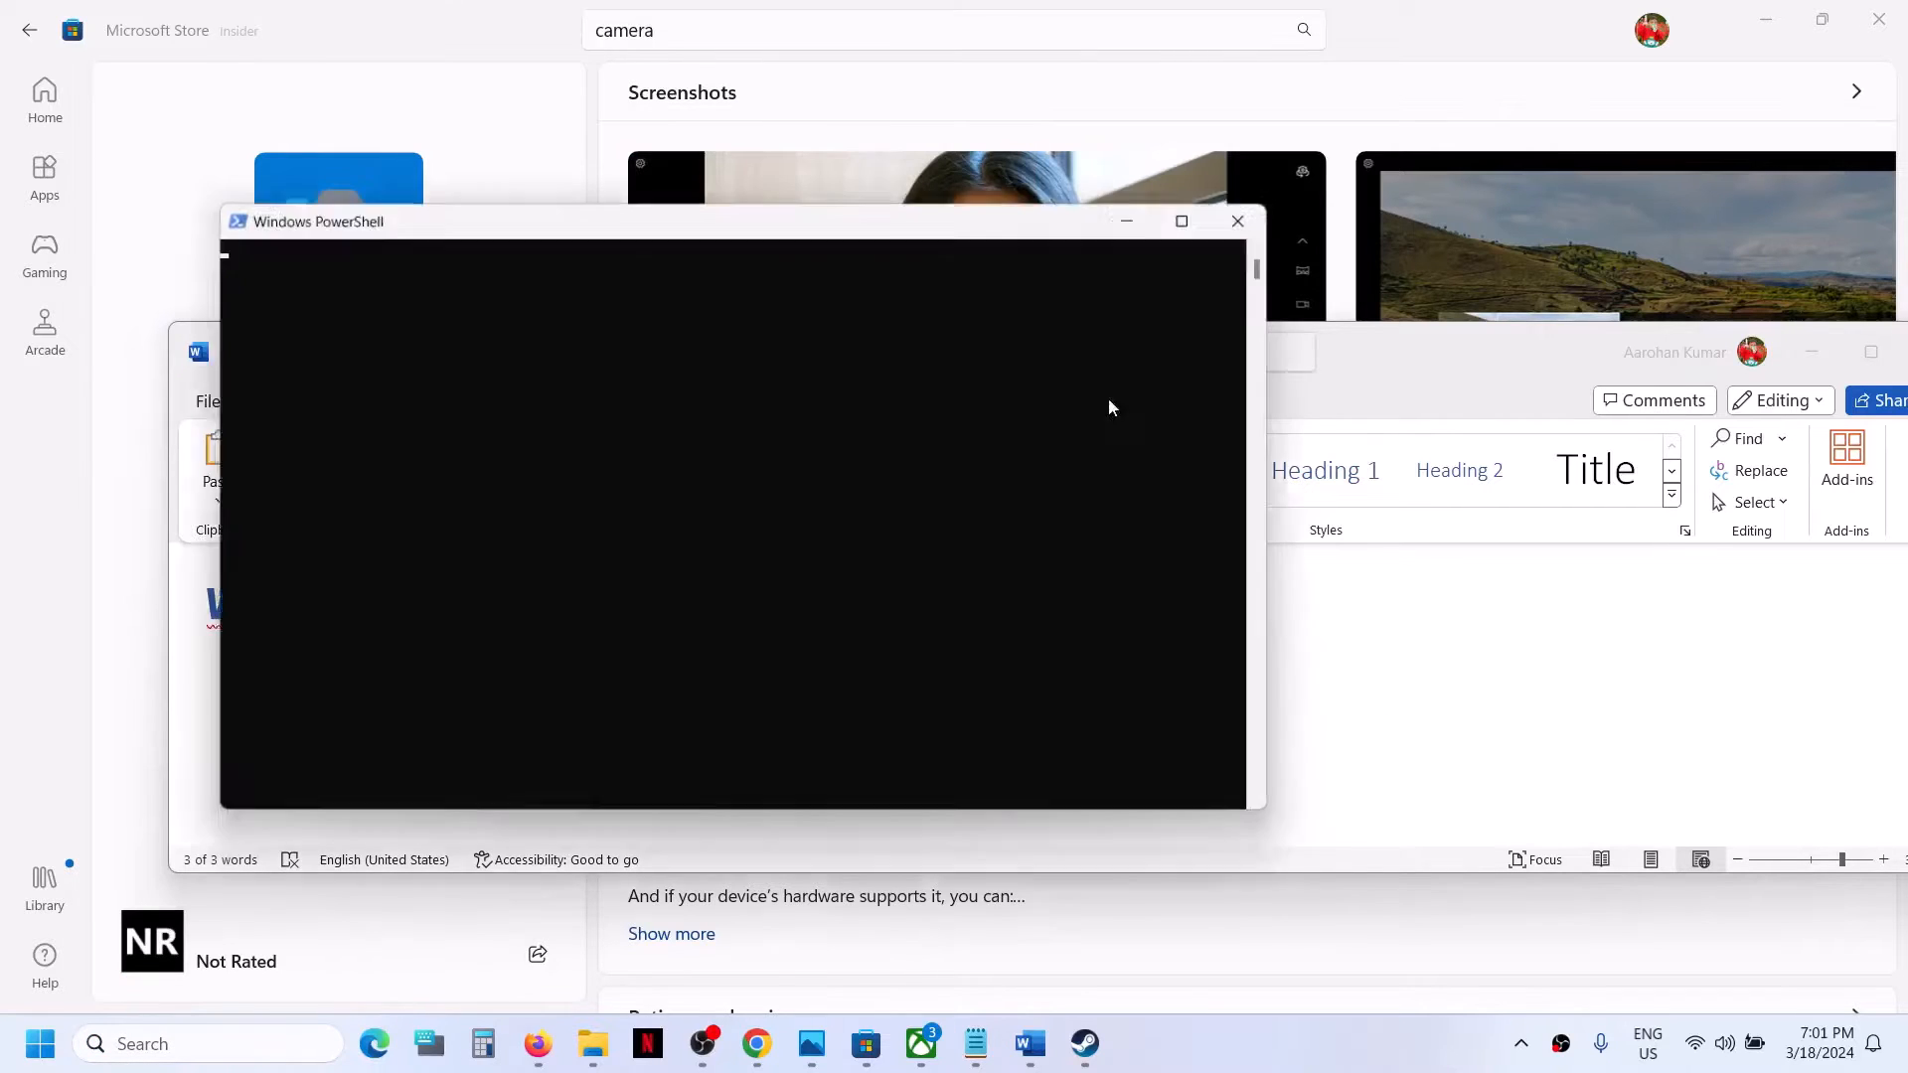
Run winget install 9WZDNCRFJBBG, agree to the terms with Y, and close PowerShell once the installation ends.
key("ctrl+v")
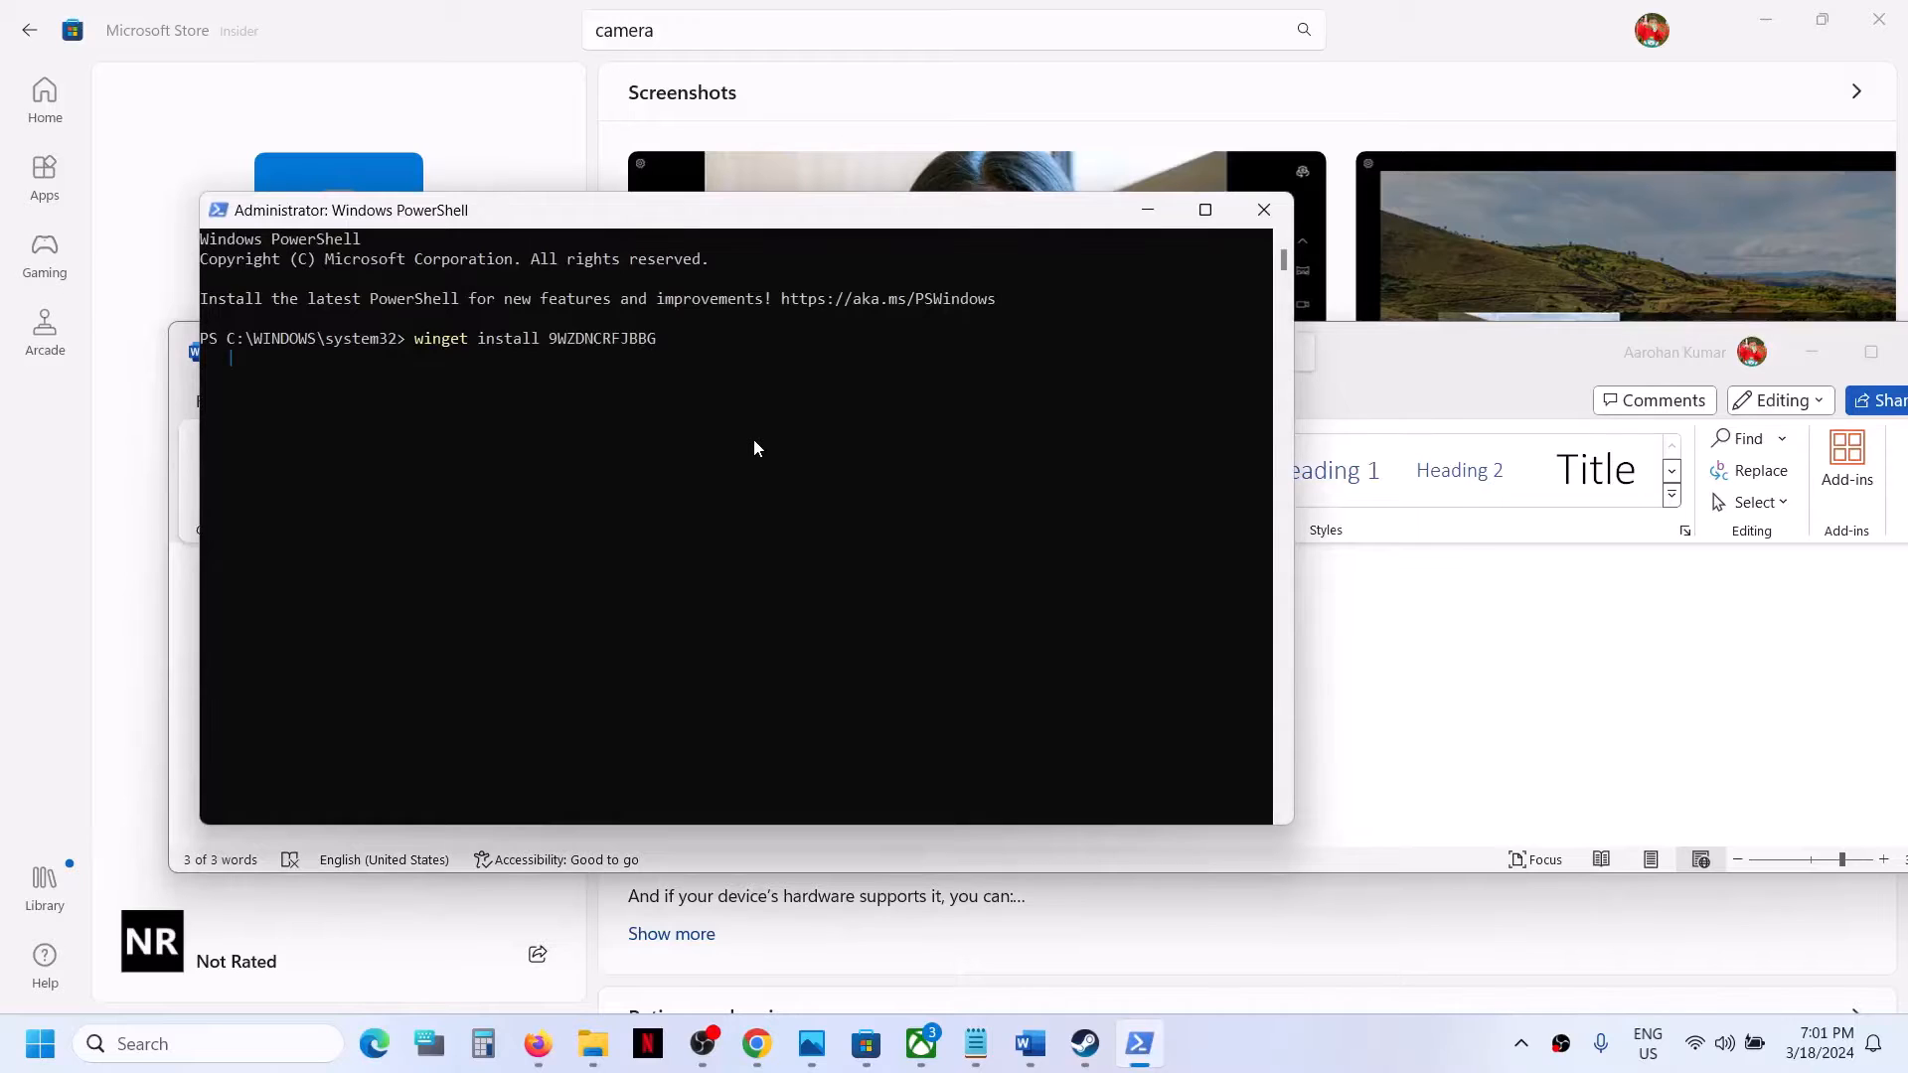
key("Return")
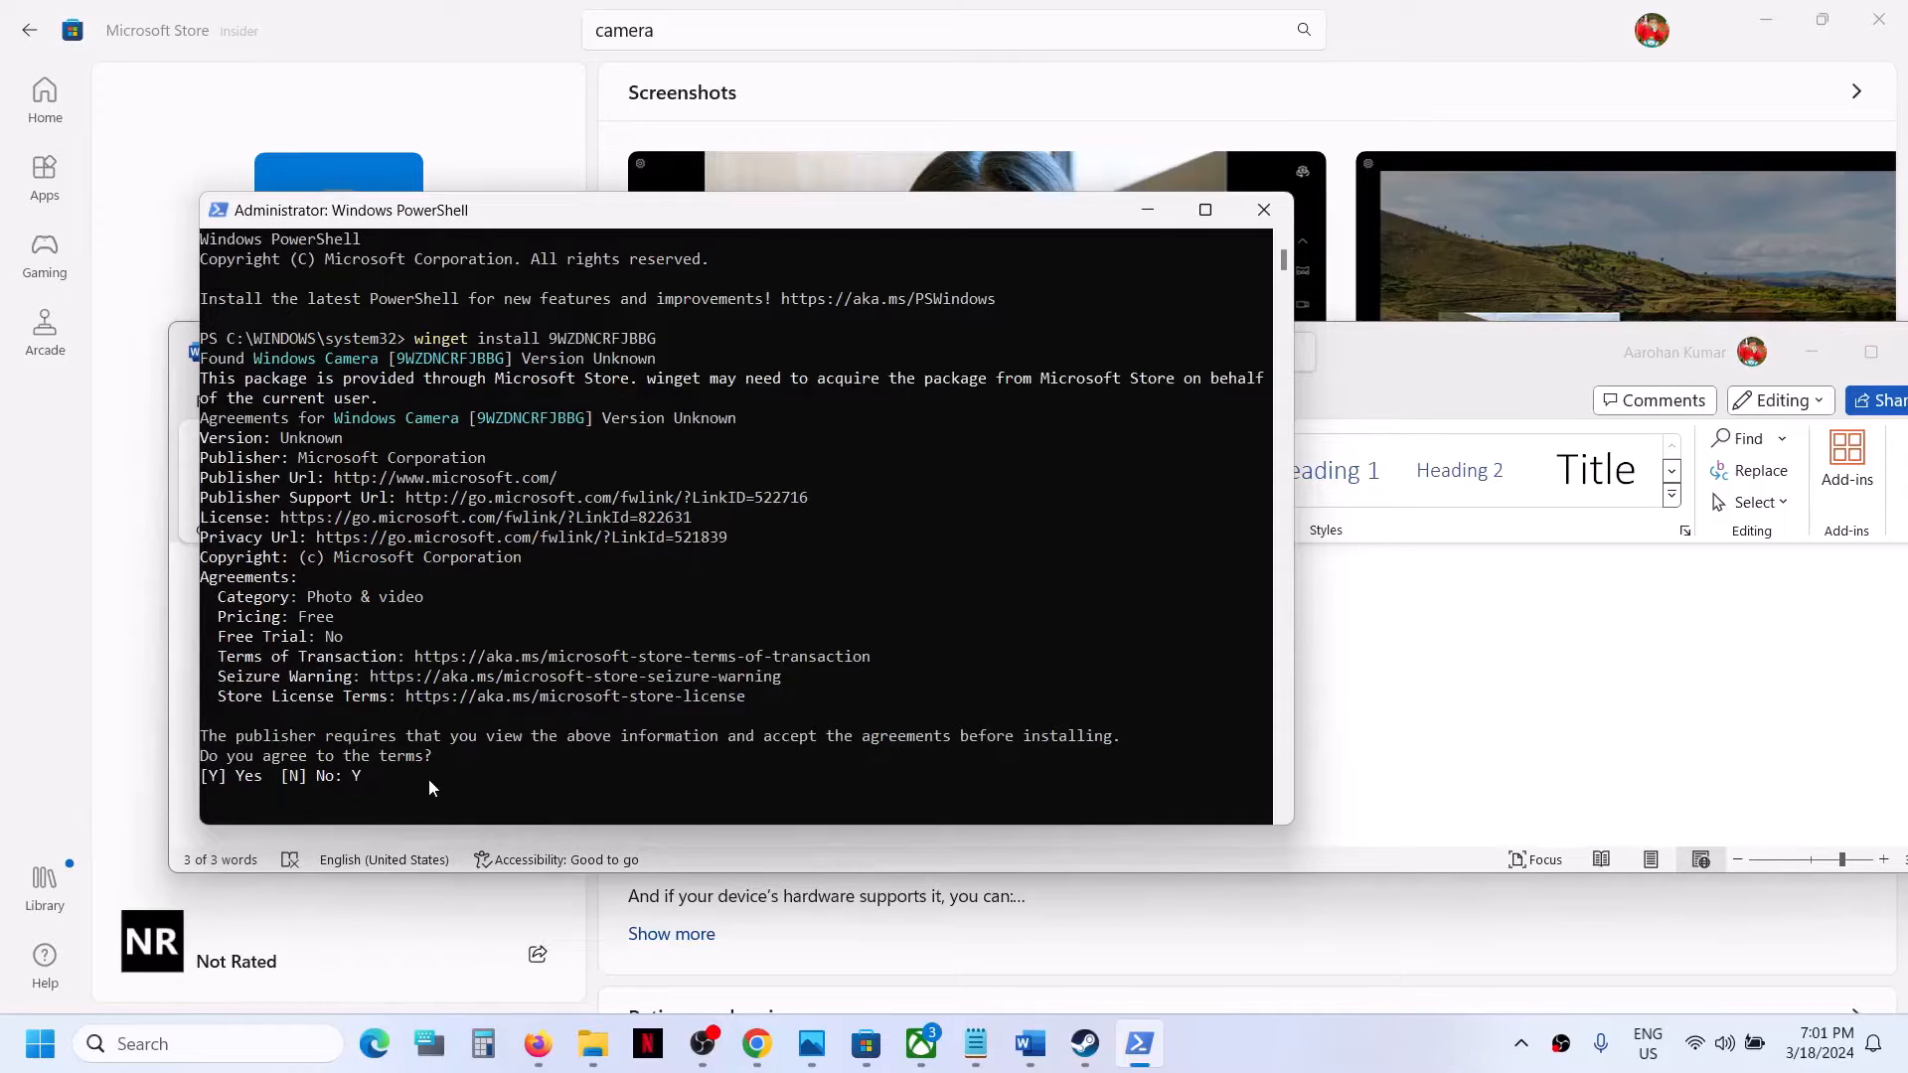
key("Return")
left_click_drag(530, 824, 527, 931)
left_click(471, 836)
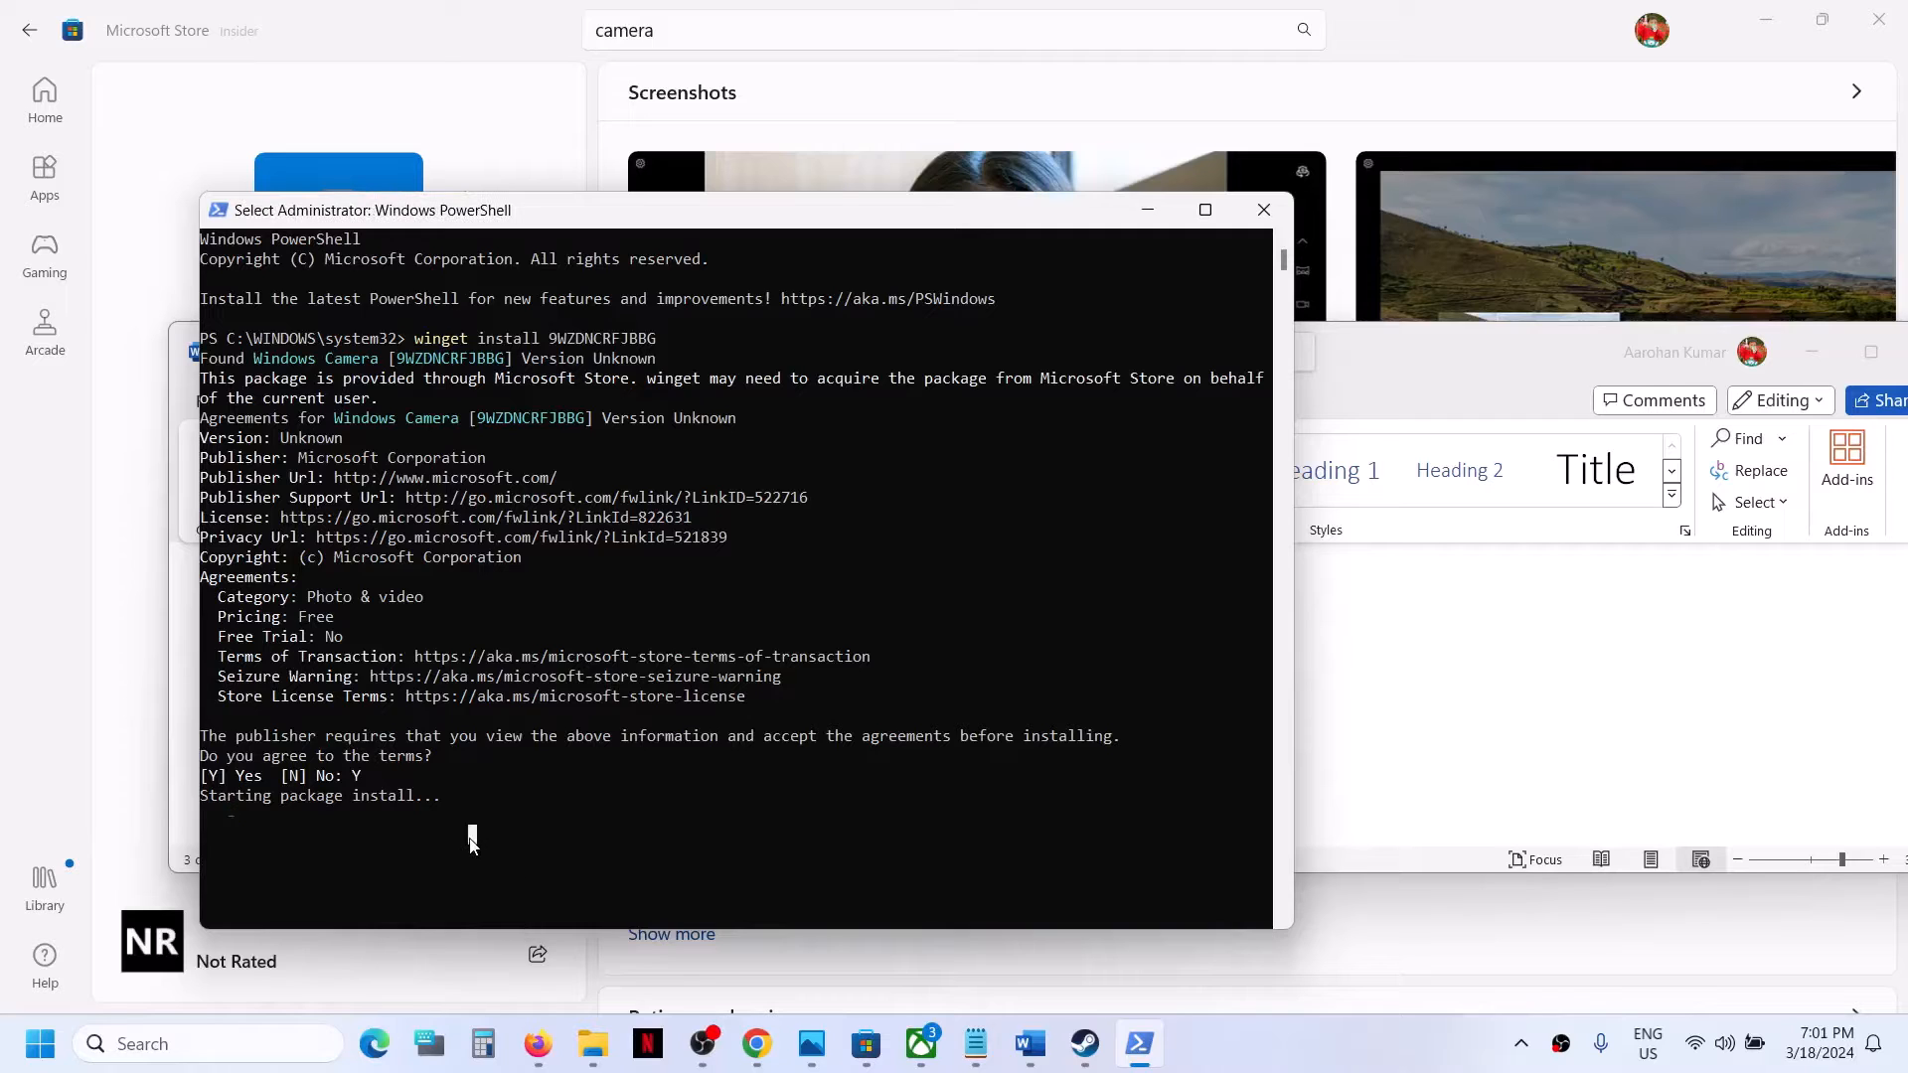
left_click(545, 837)
key("Escape")
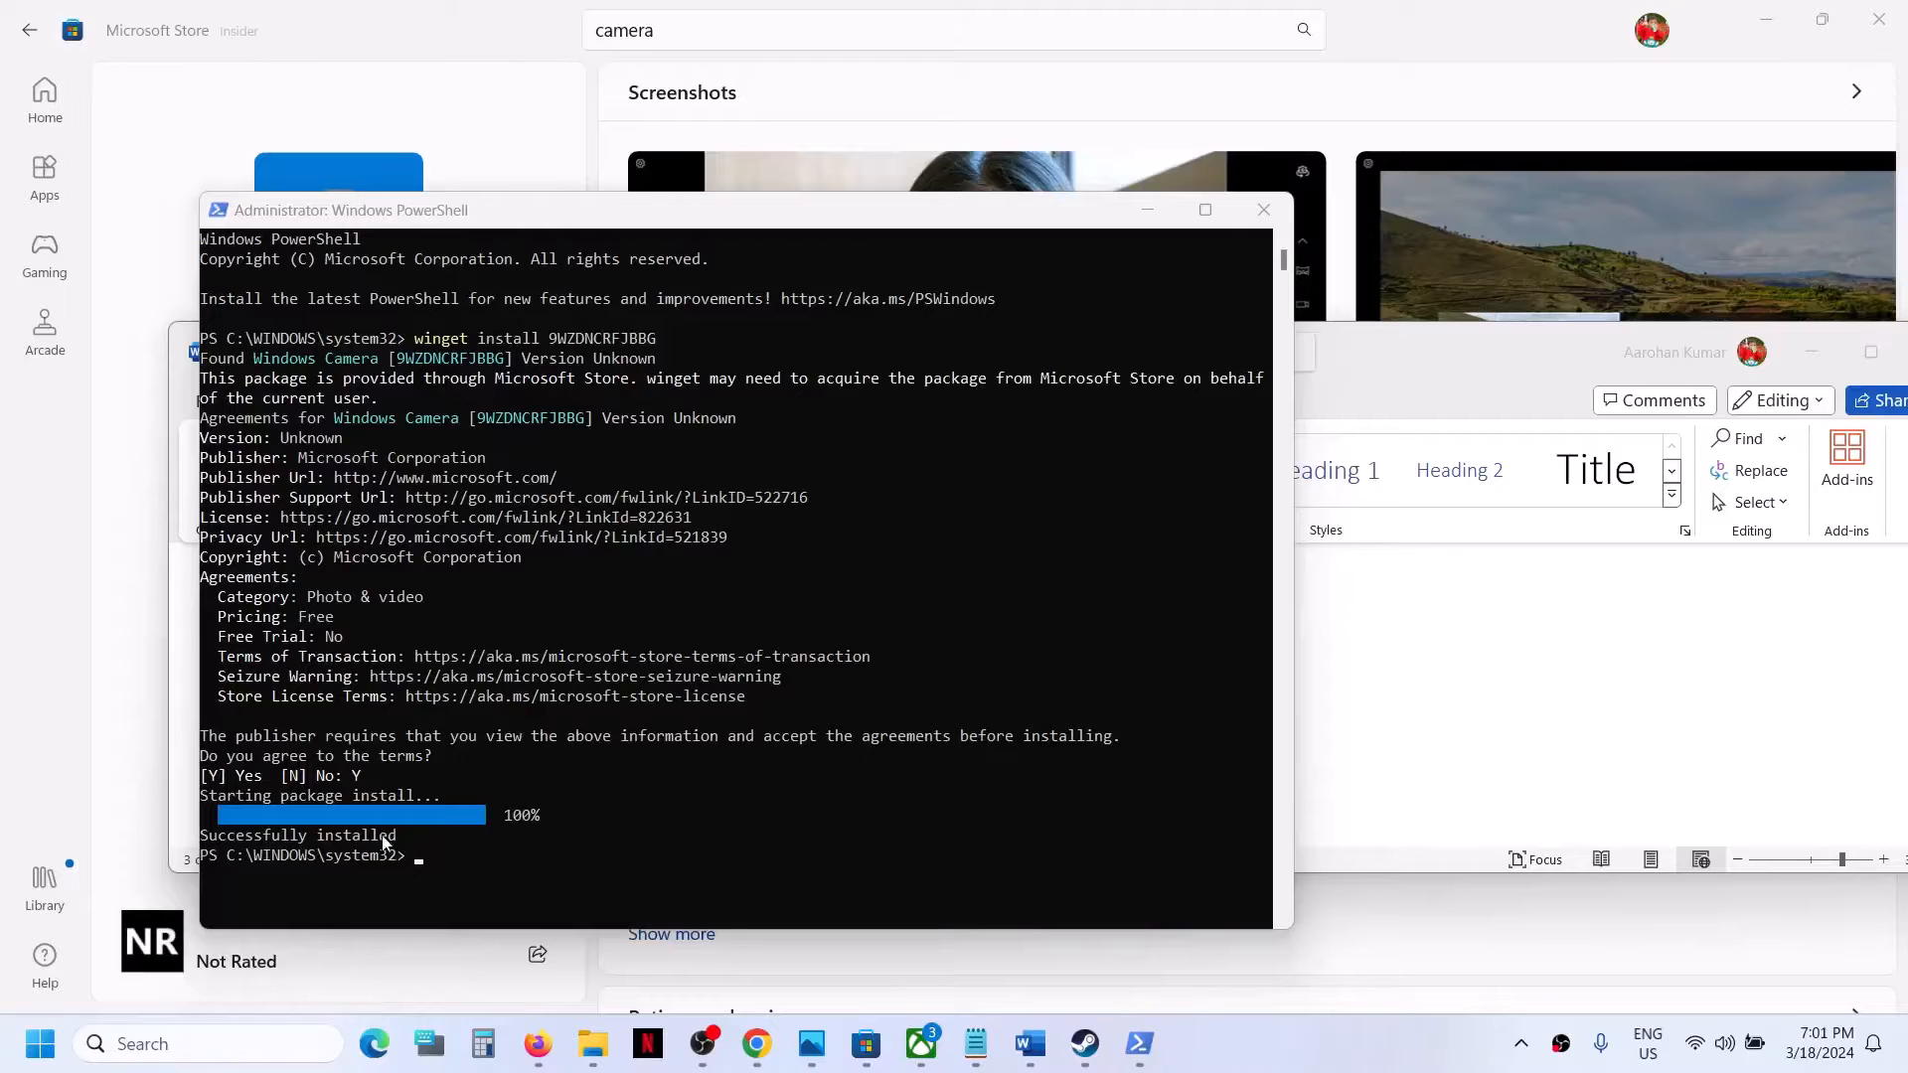
left_click(1279, 217)
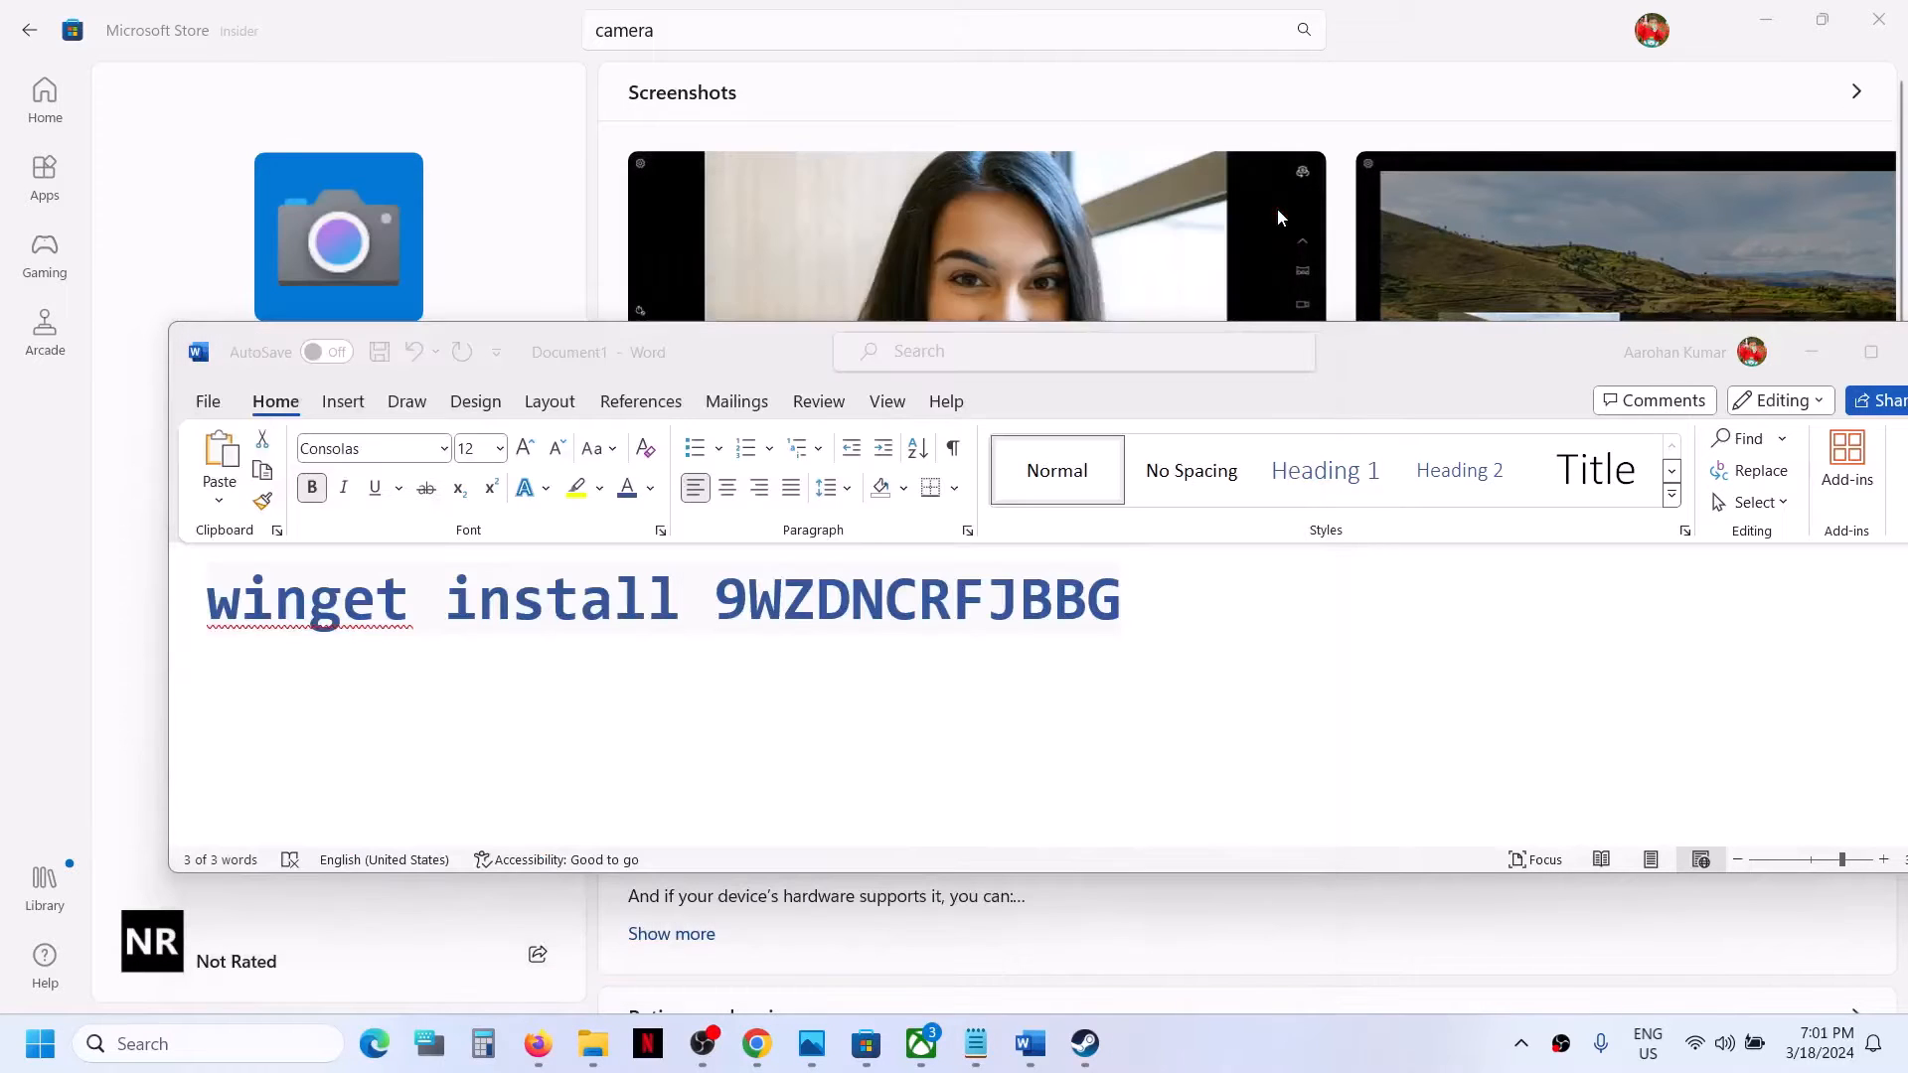
Search Windows for the Camera app and check its Microsoft Store page.
left_click(197, 1044)
type("amera")
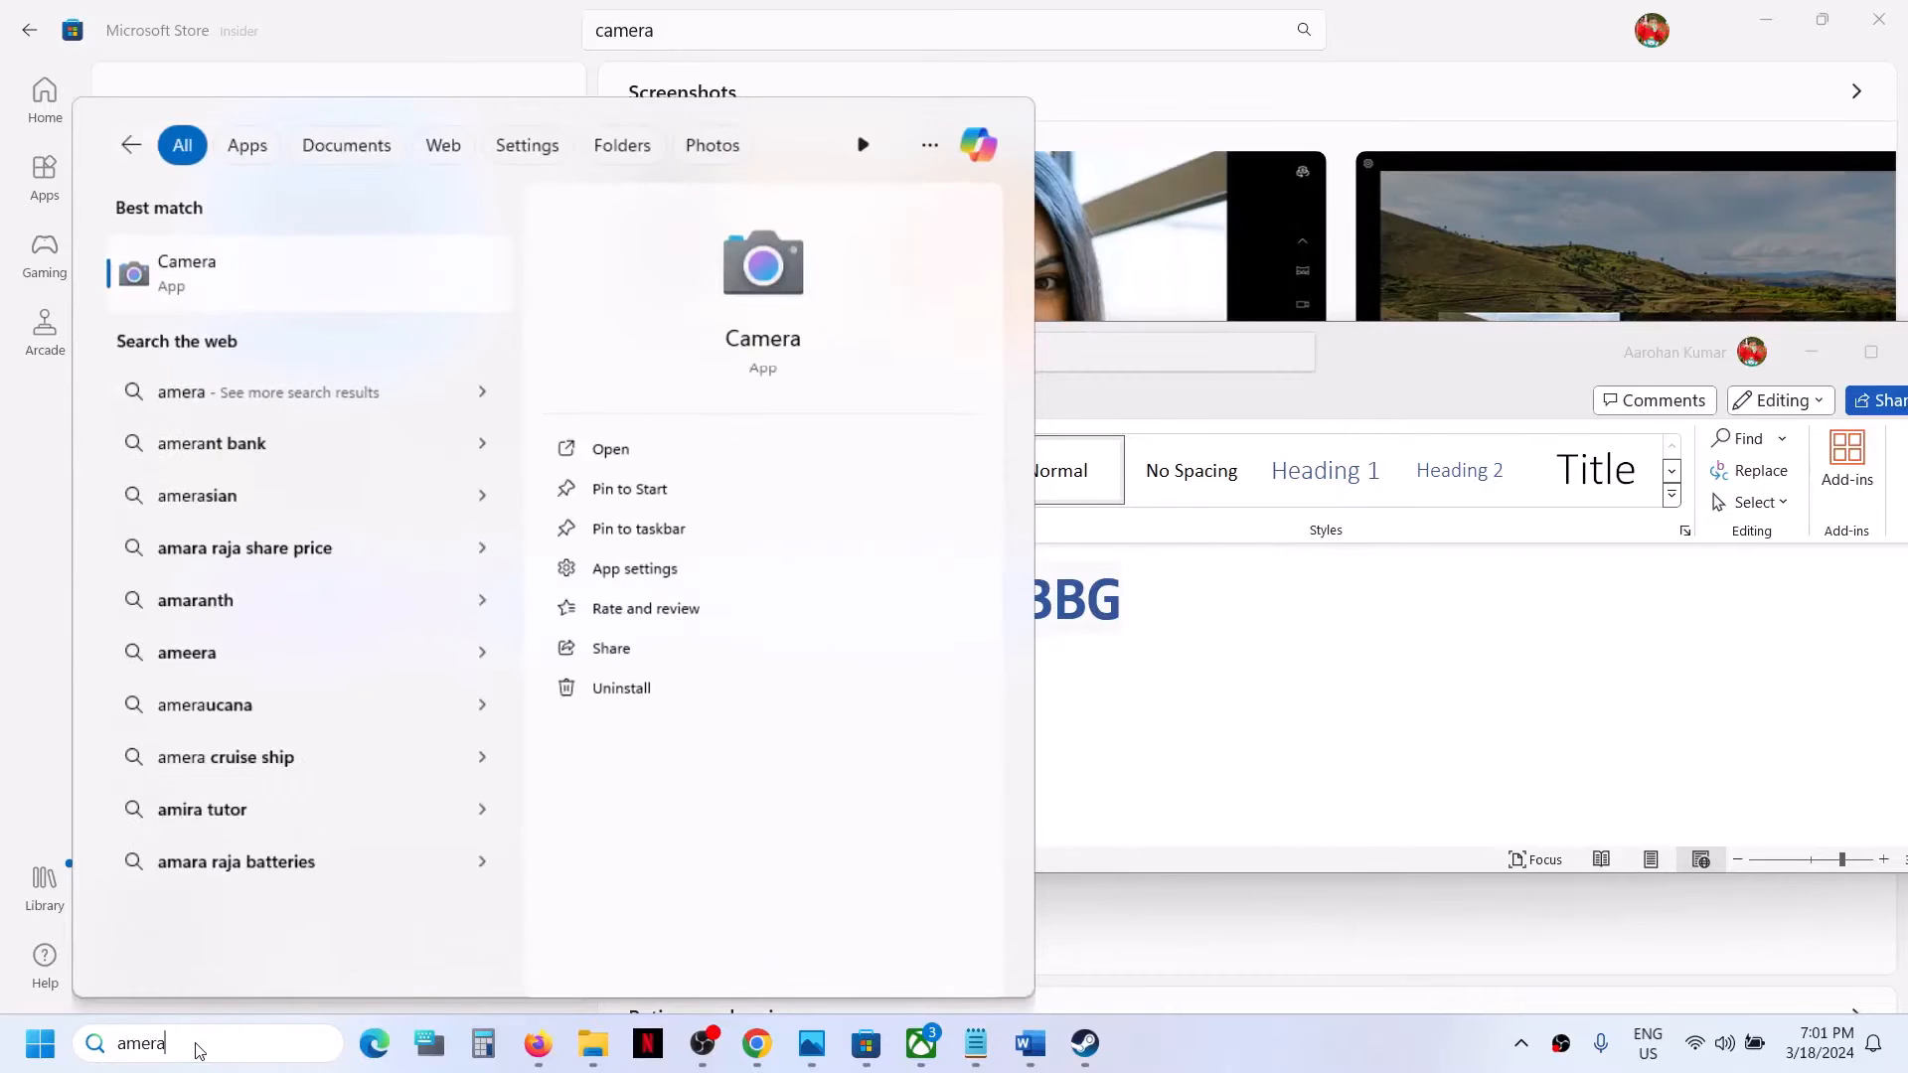
left_click(1399, 101)
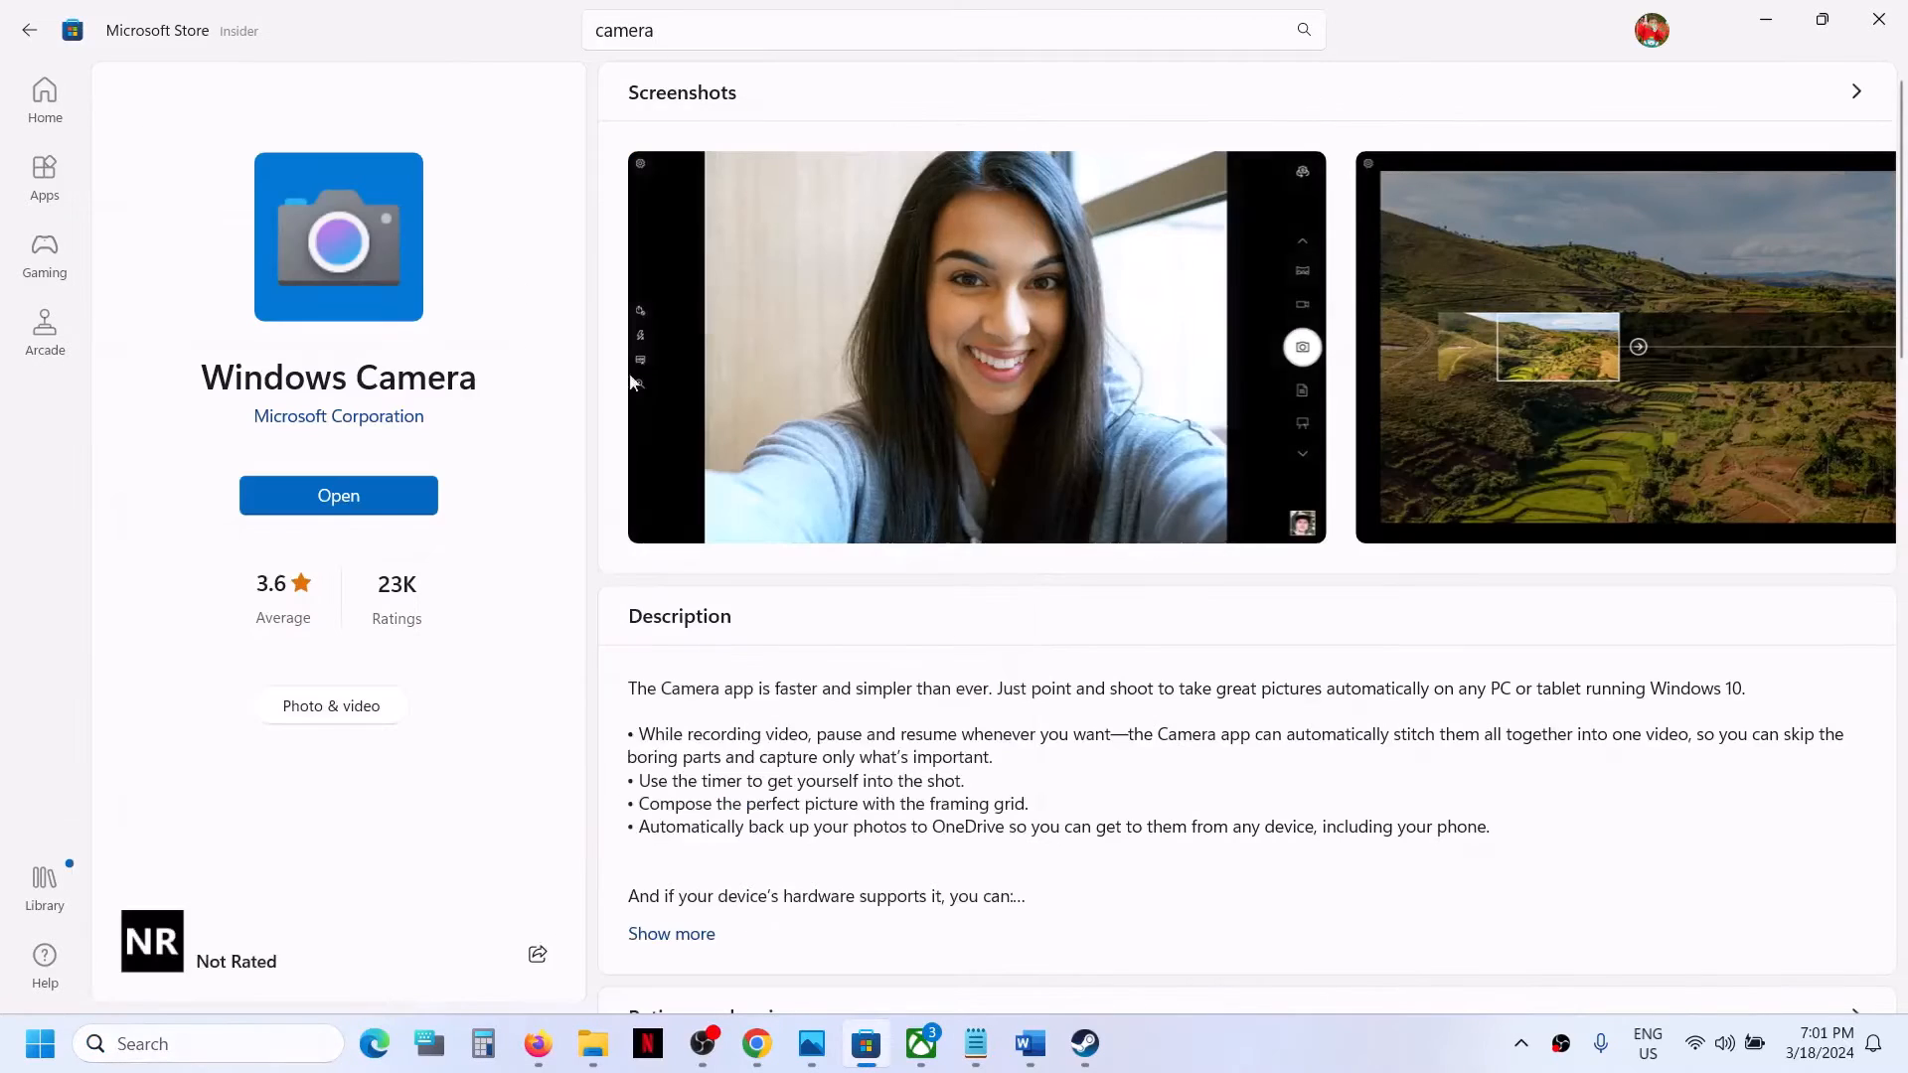
left_click(1406, 1057)
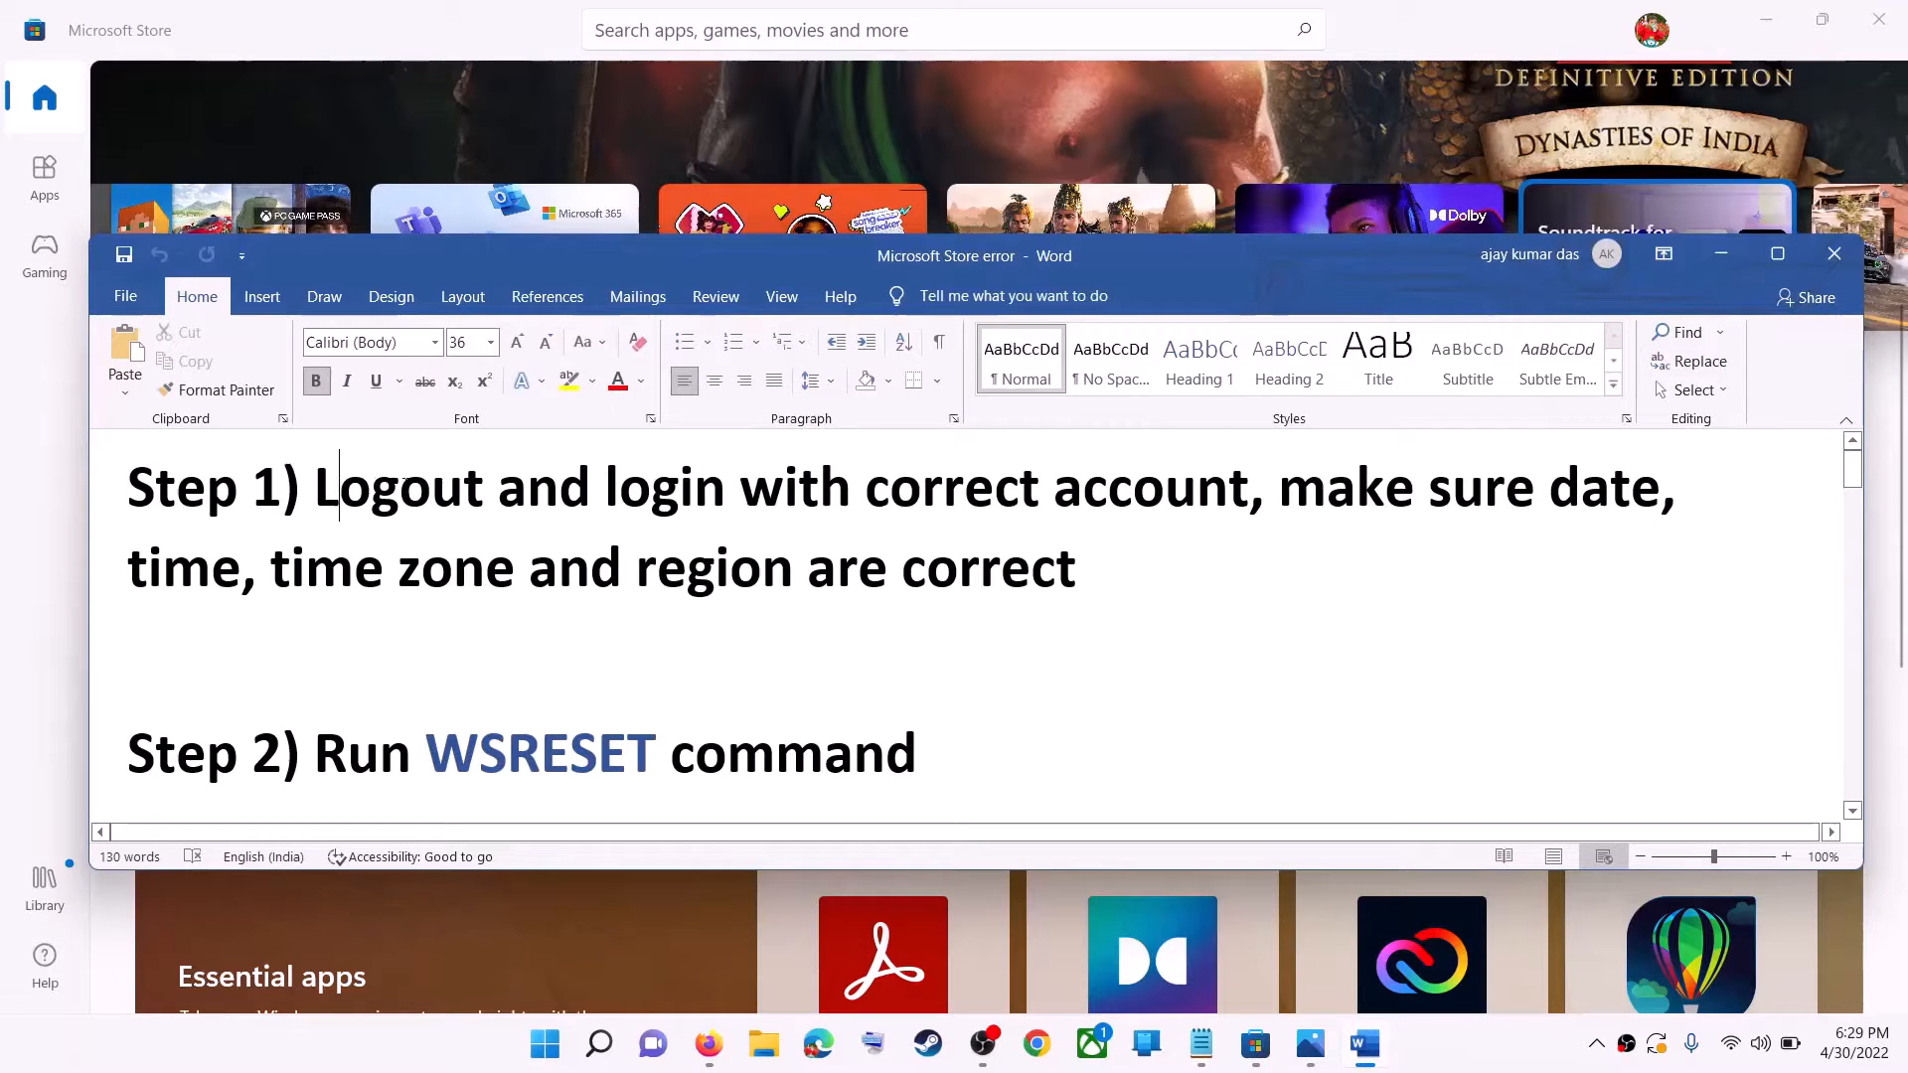
Minimize the Word document, sign out of Microsoft Store and sign back in with the first listed Microsoft account.
left_click_drag(340, 487, 1247, 492)
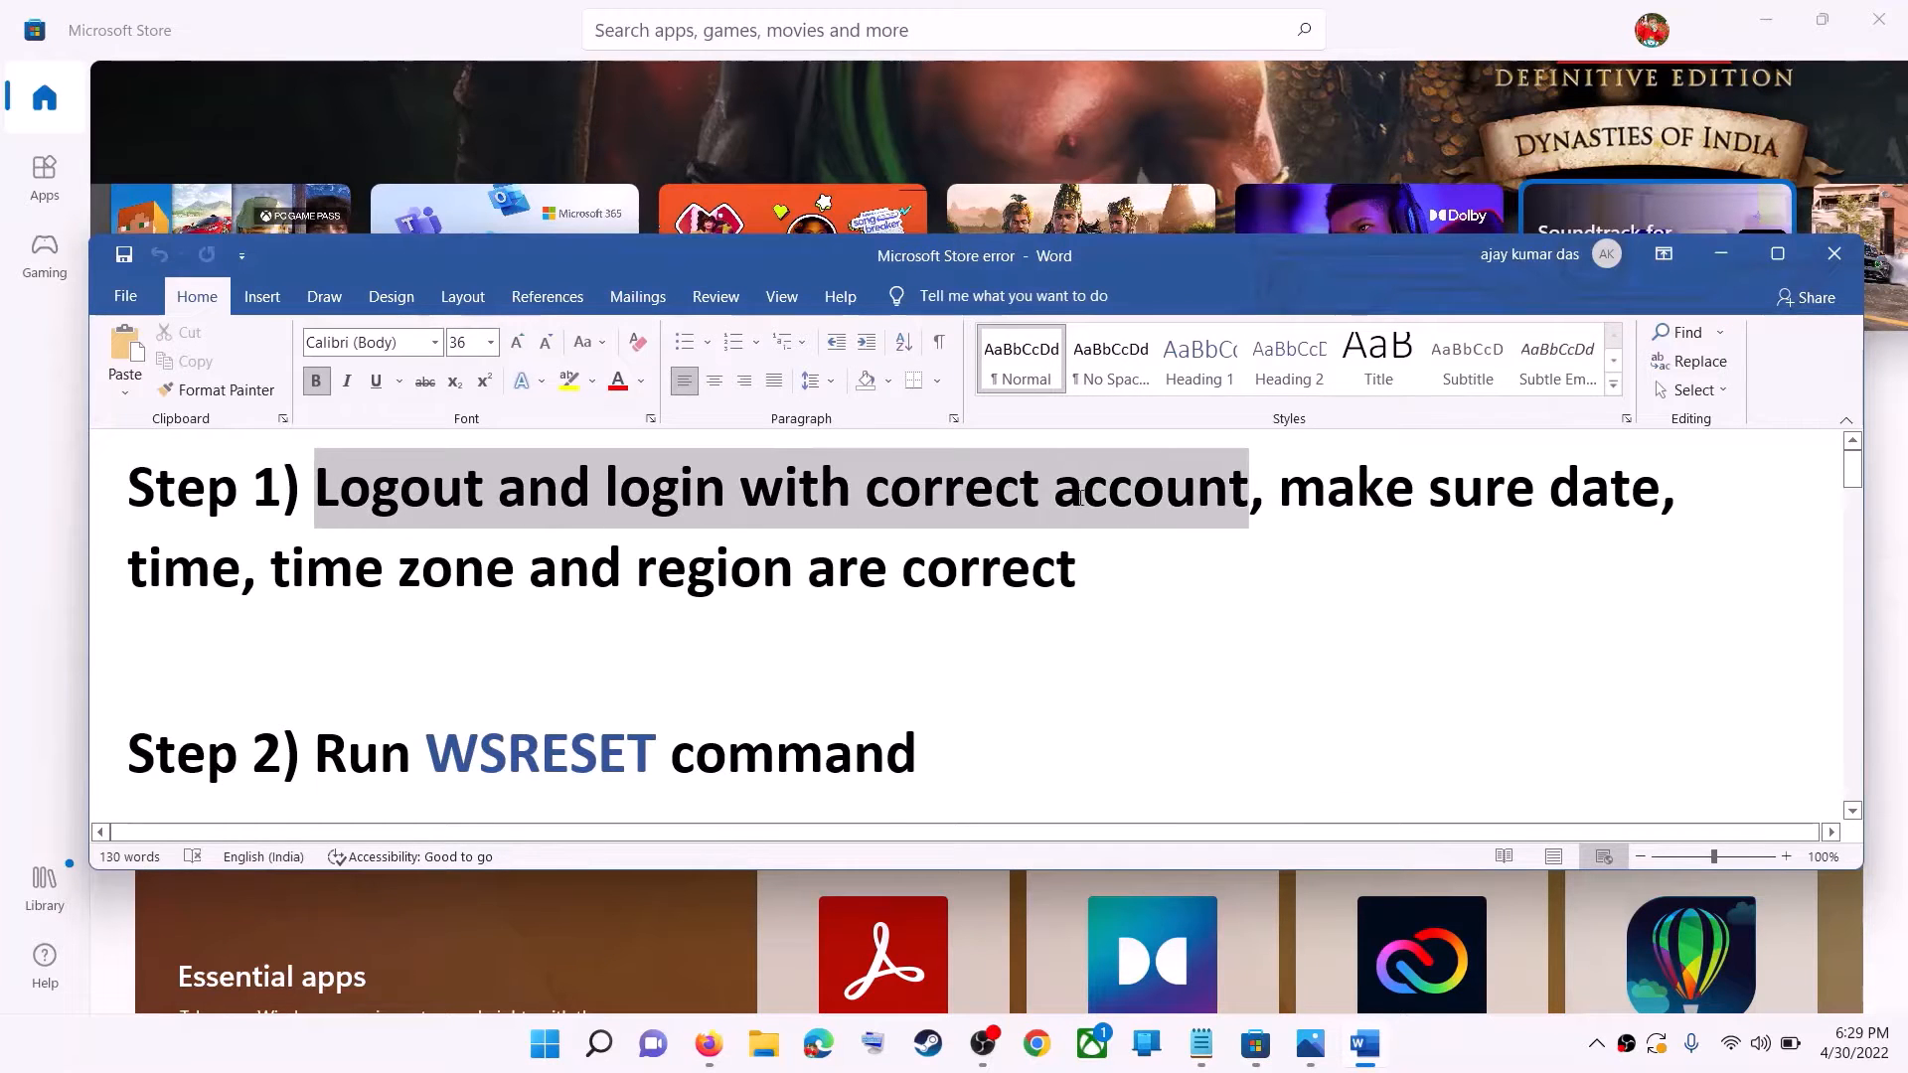
left_click(1722, 258)
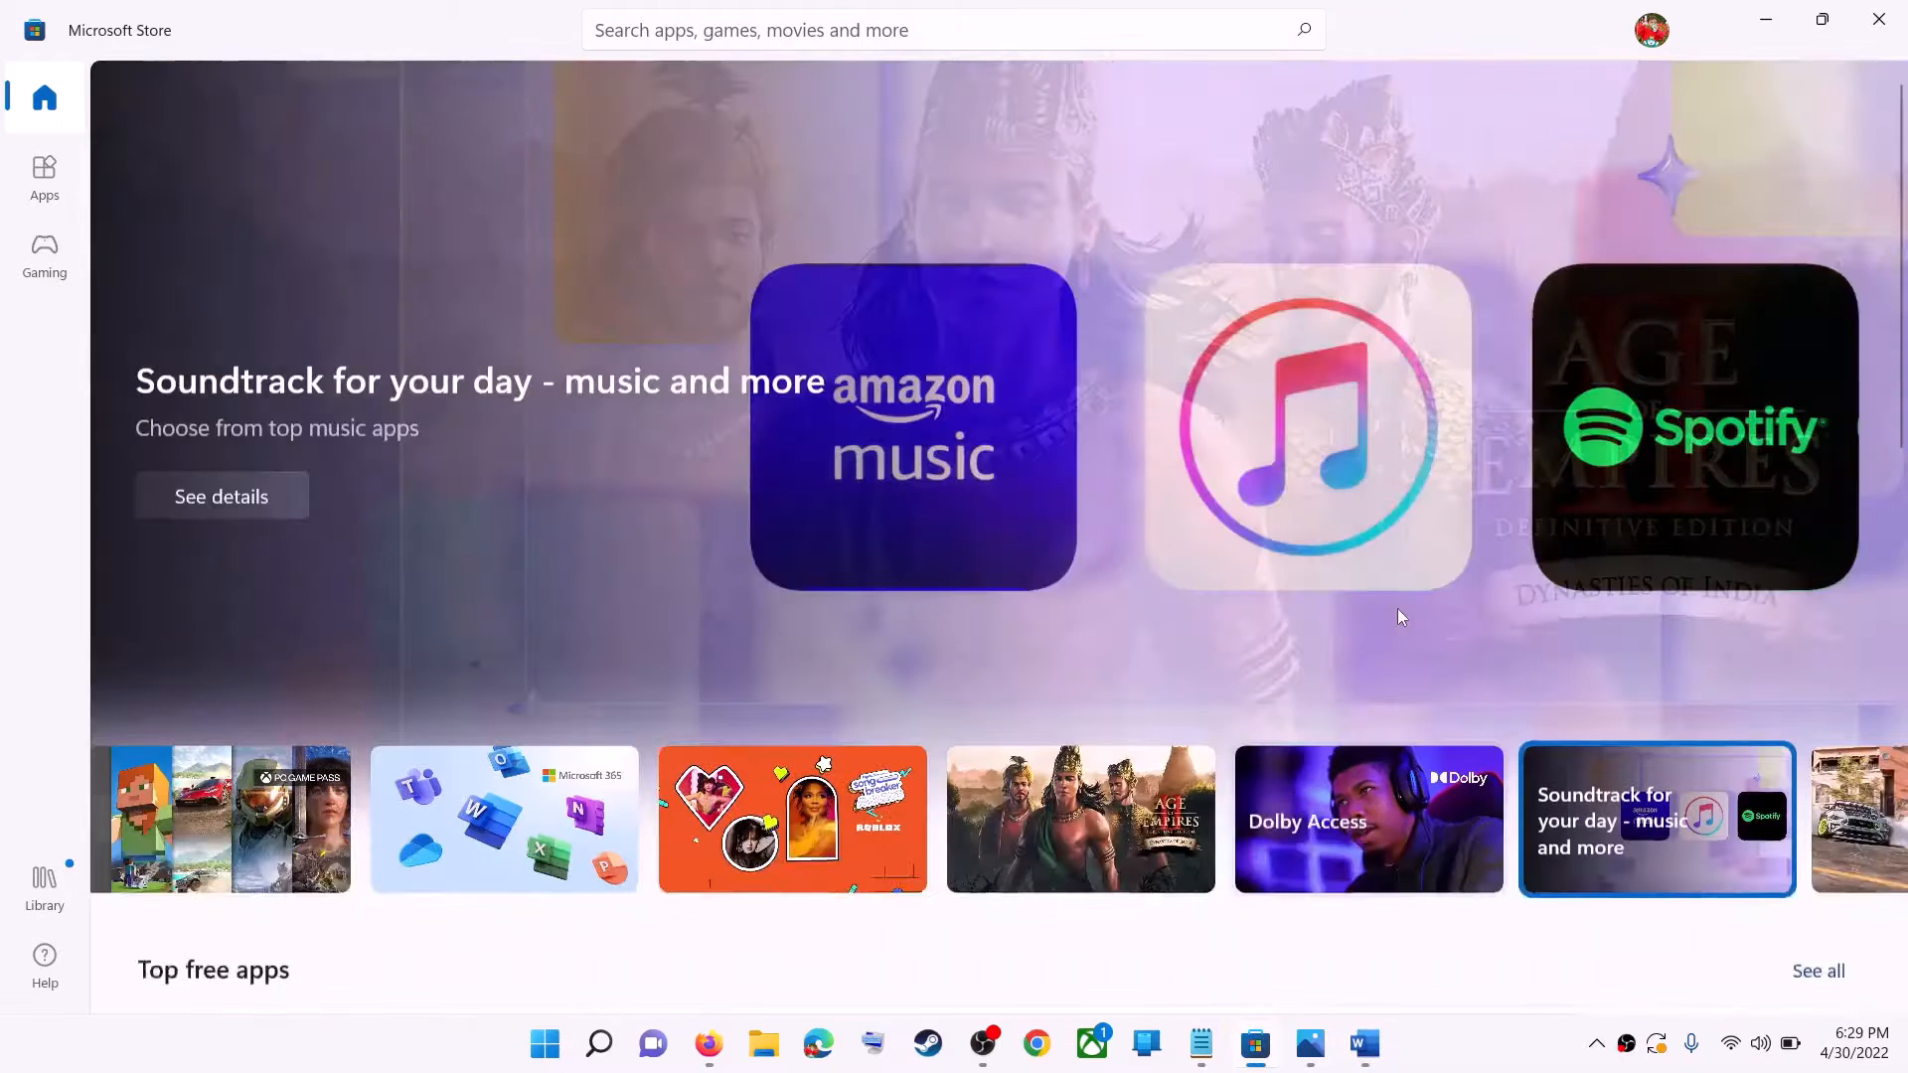
scroll(1397, 608, "down", 1)
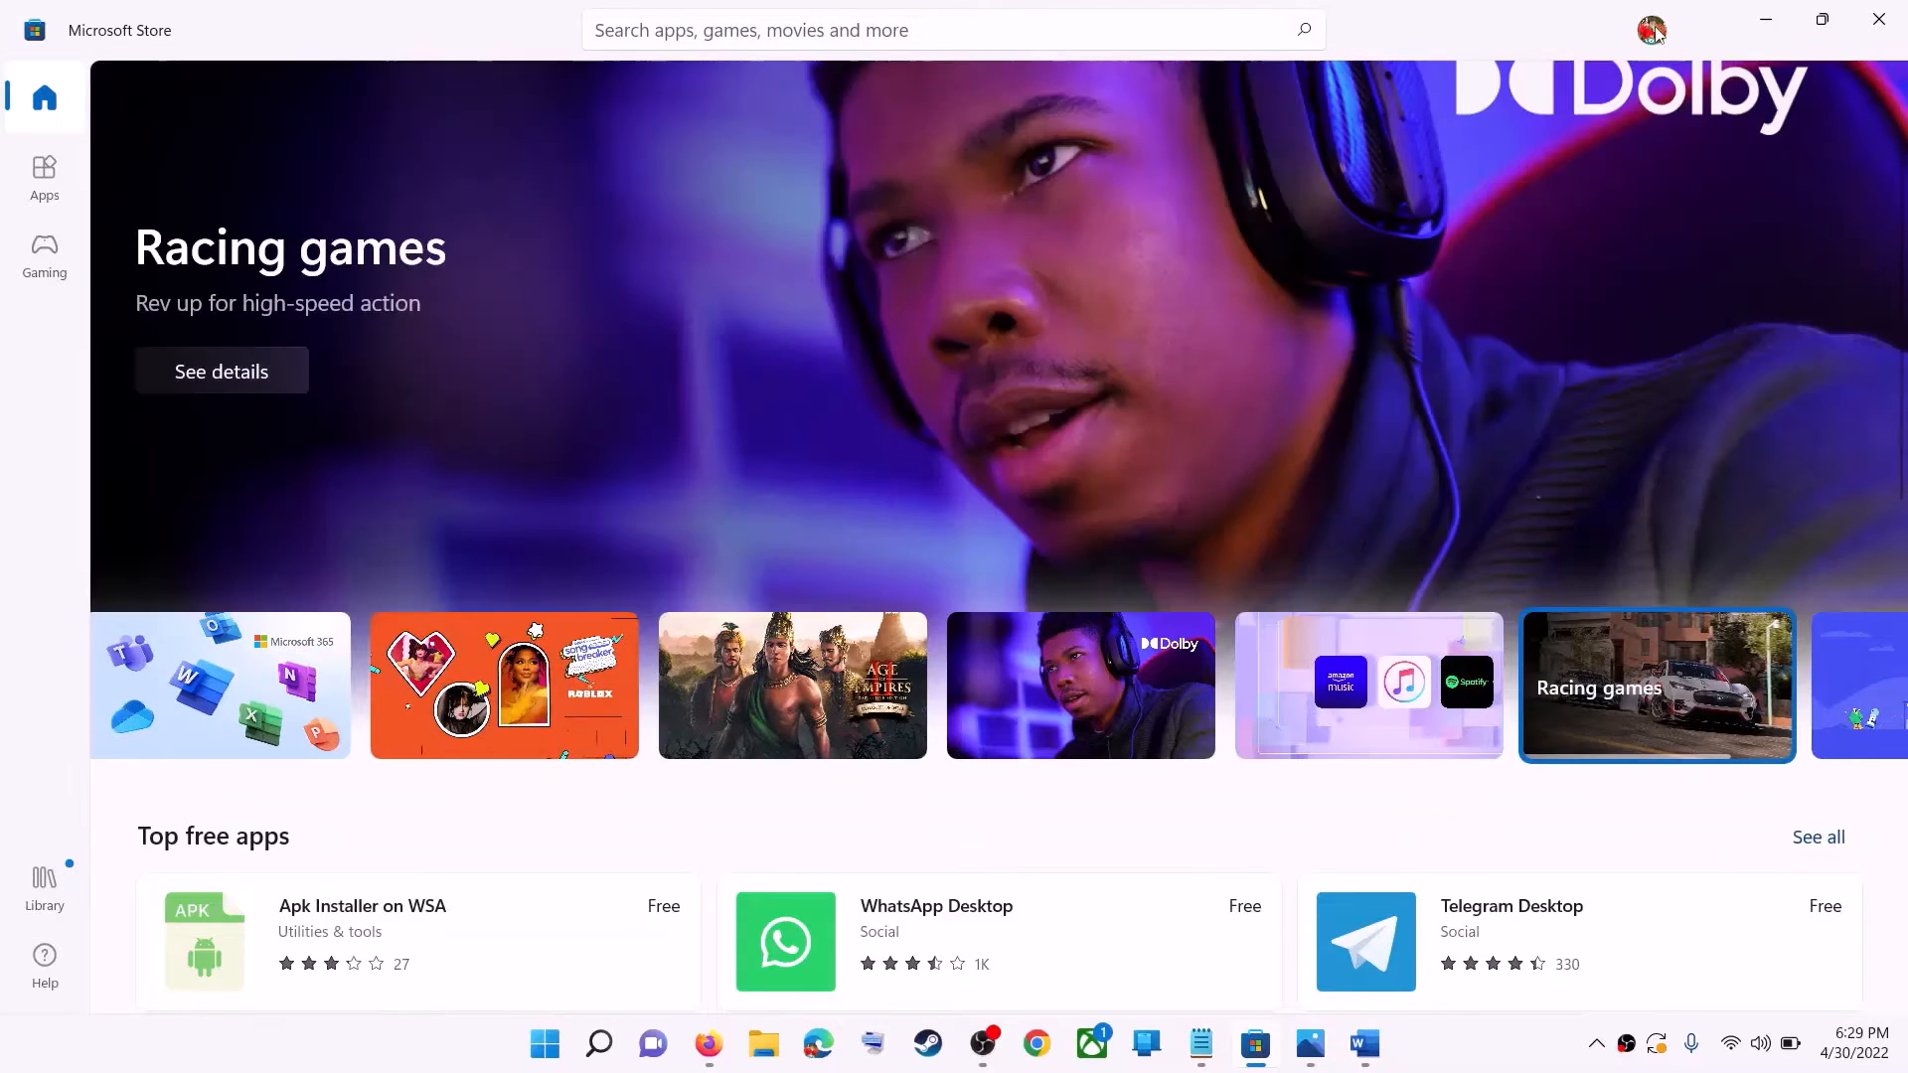
left_click(1651, 32)
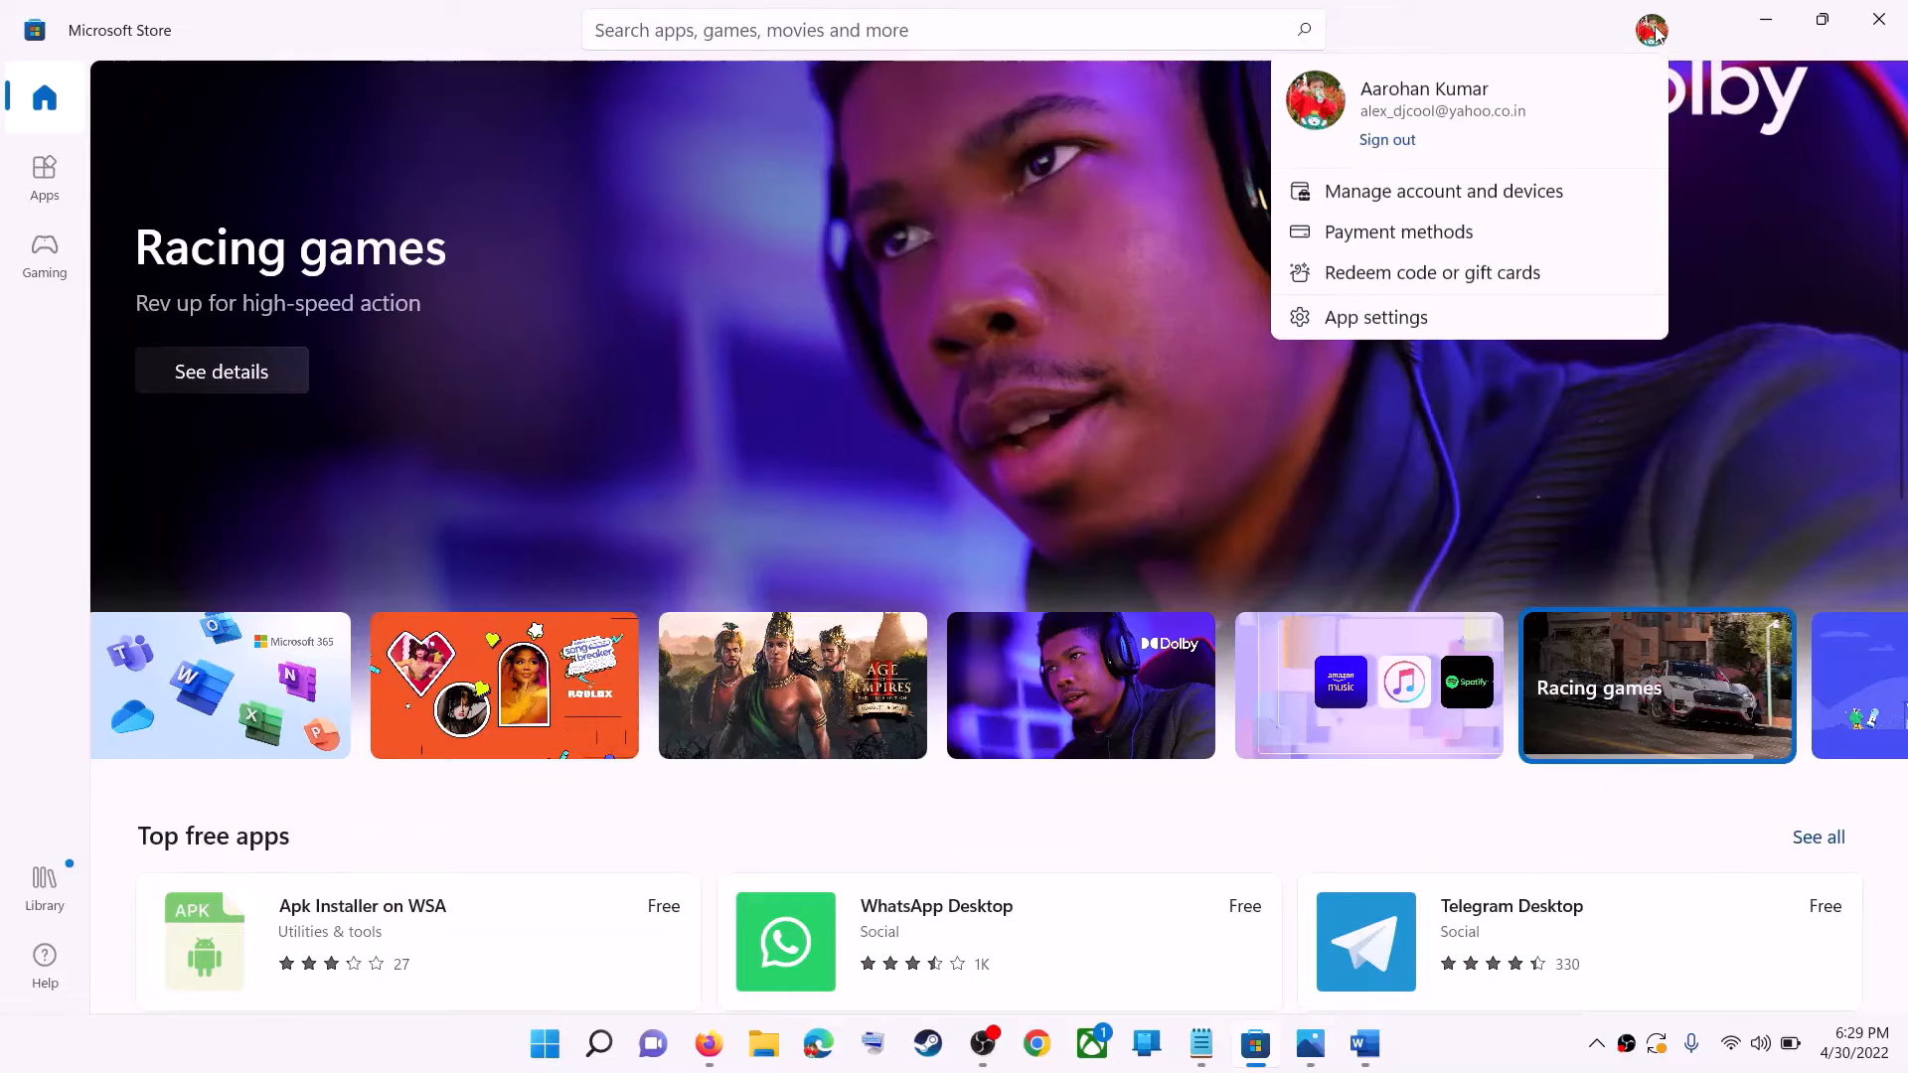
left_click(1362, 149)
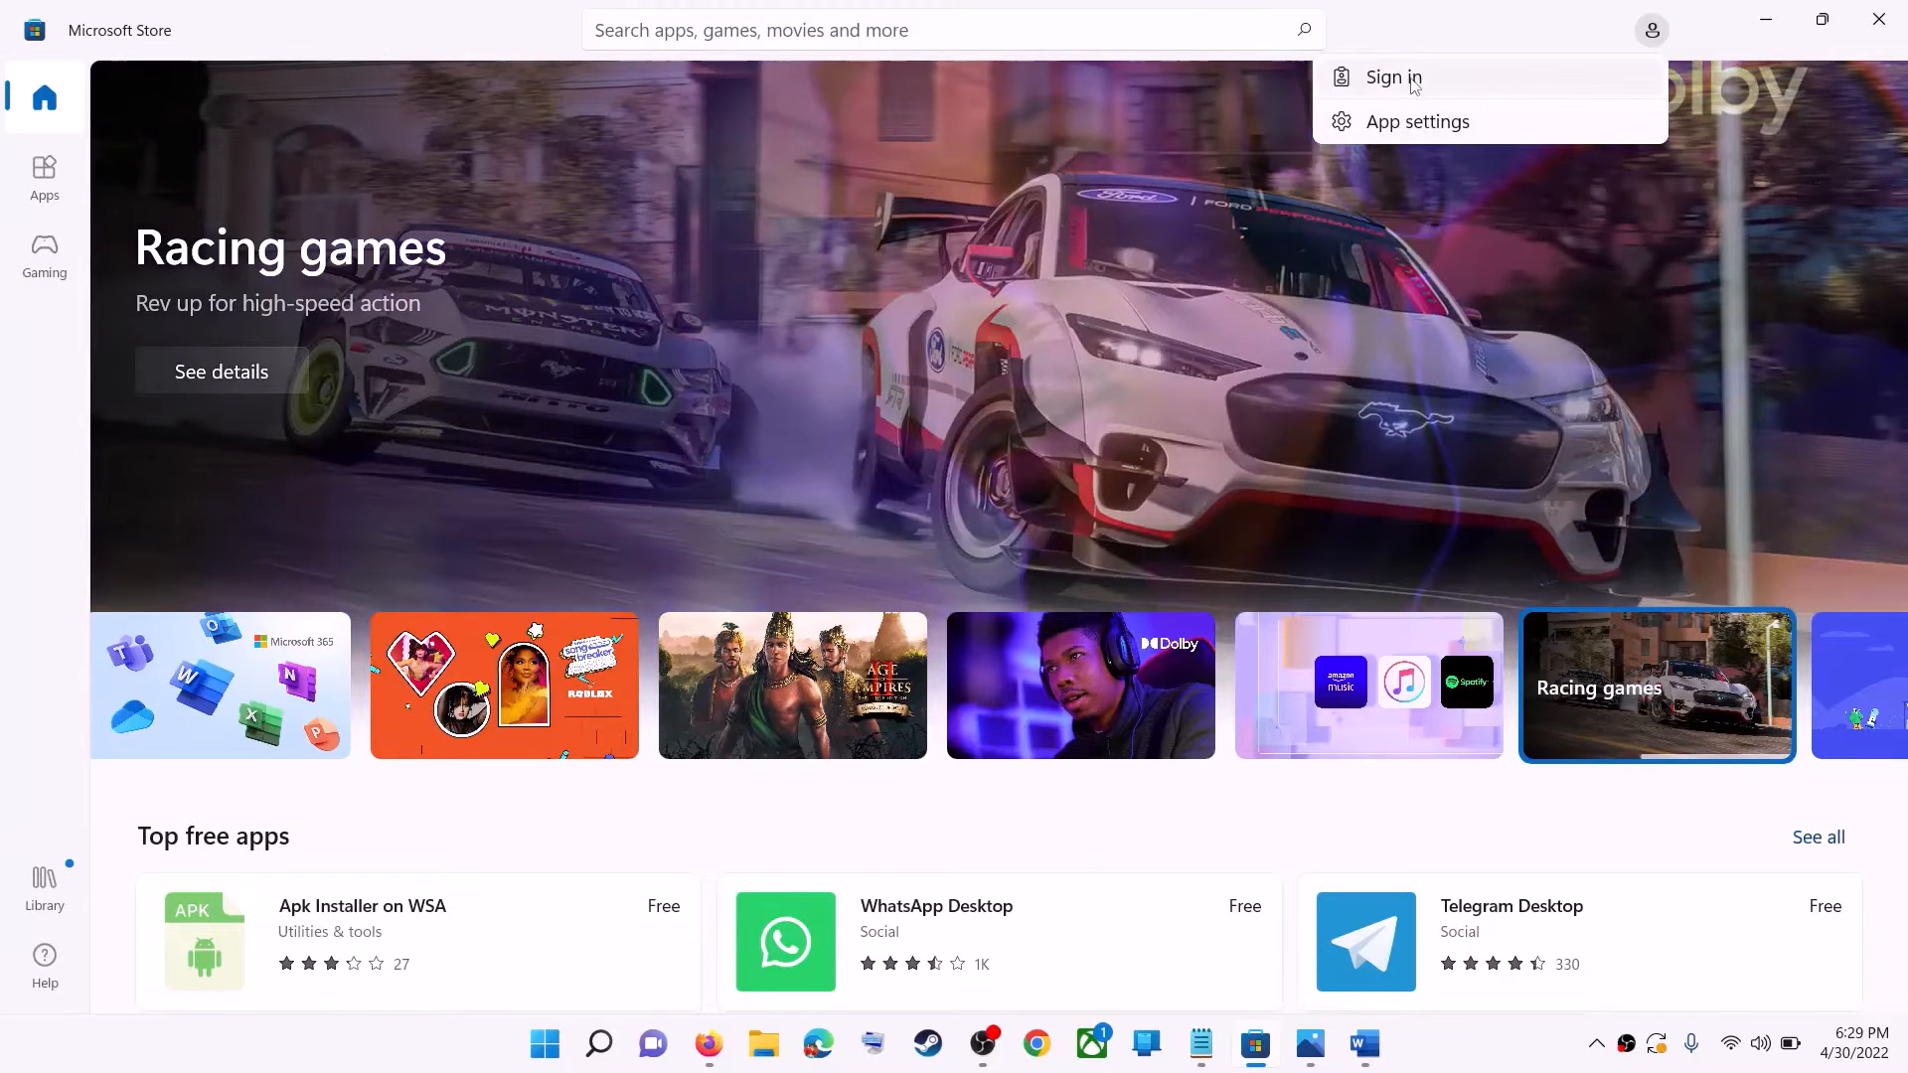
left_click(1396, 79)
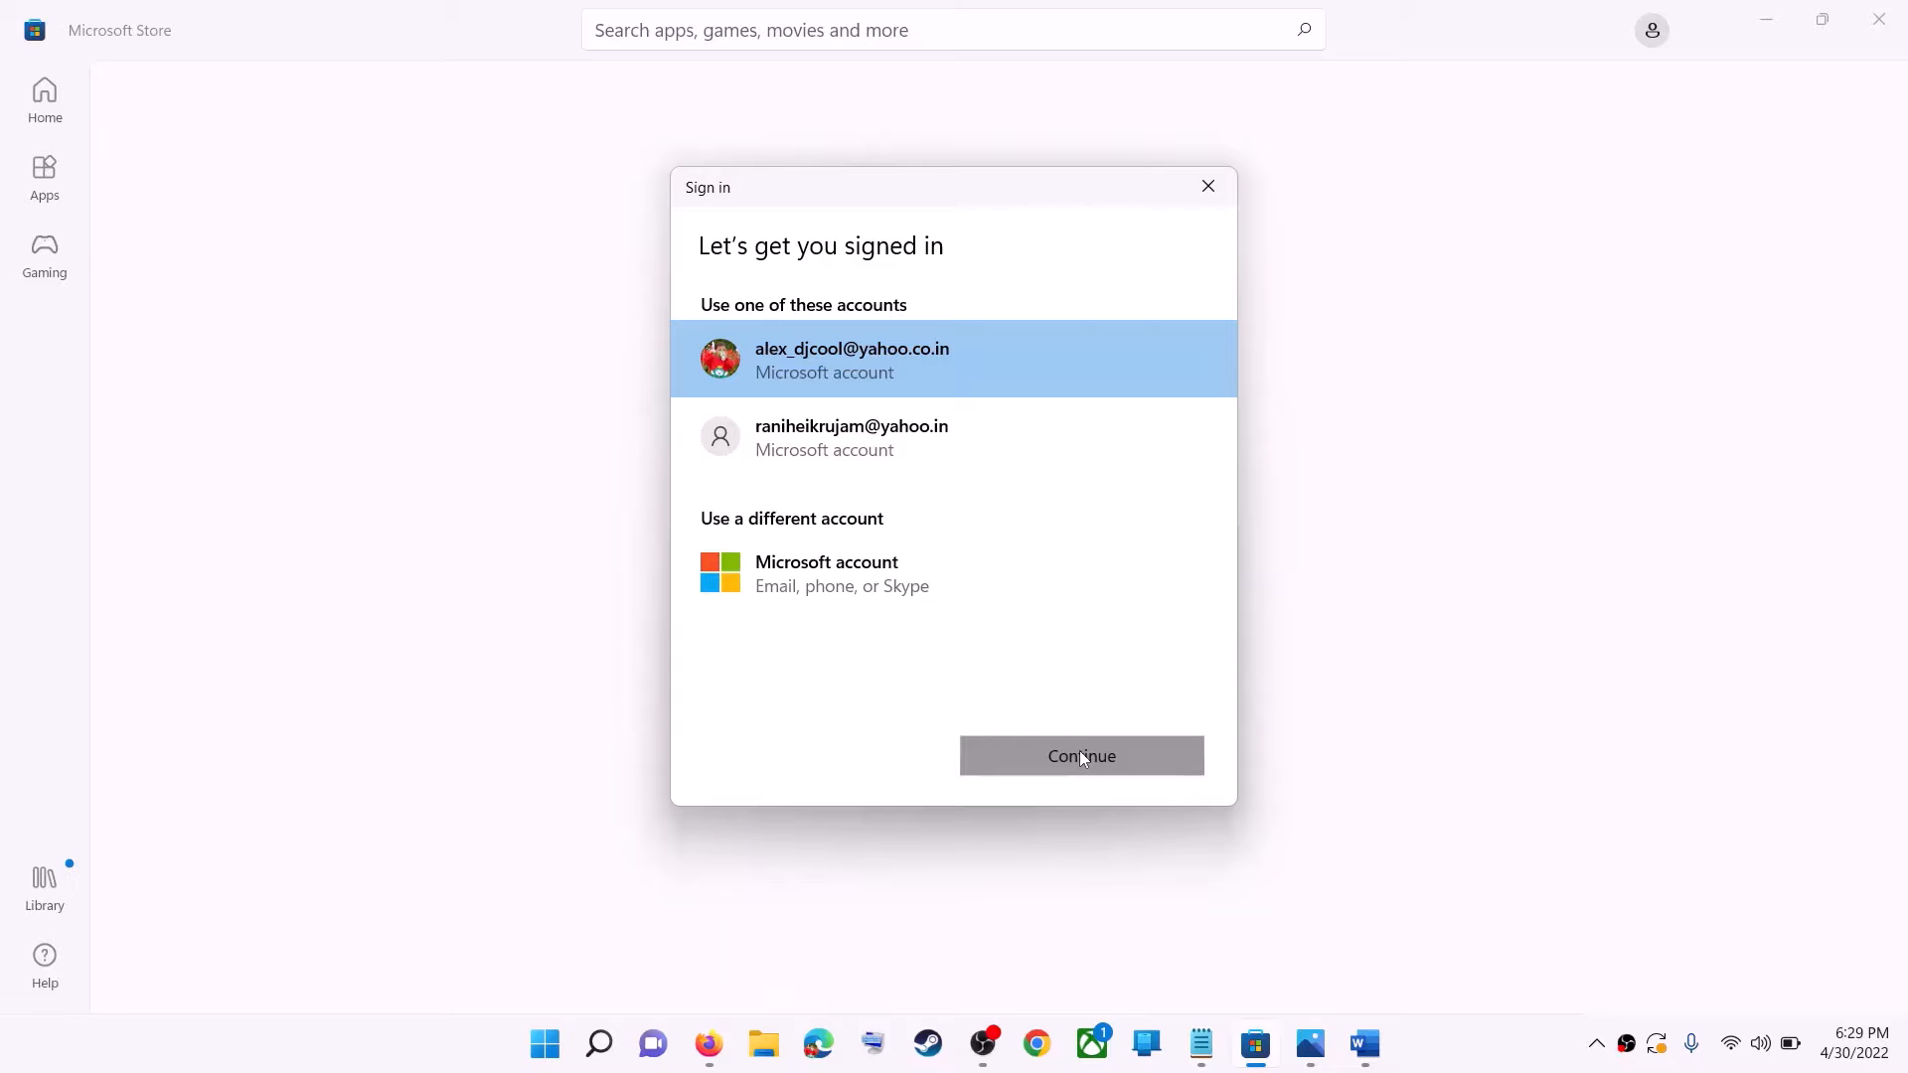
left_click(1081, 756)
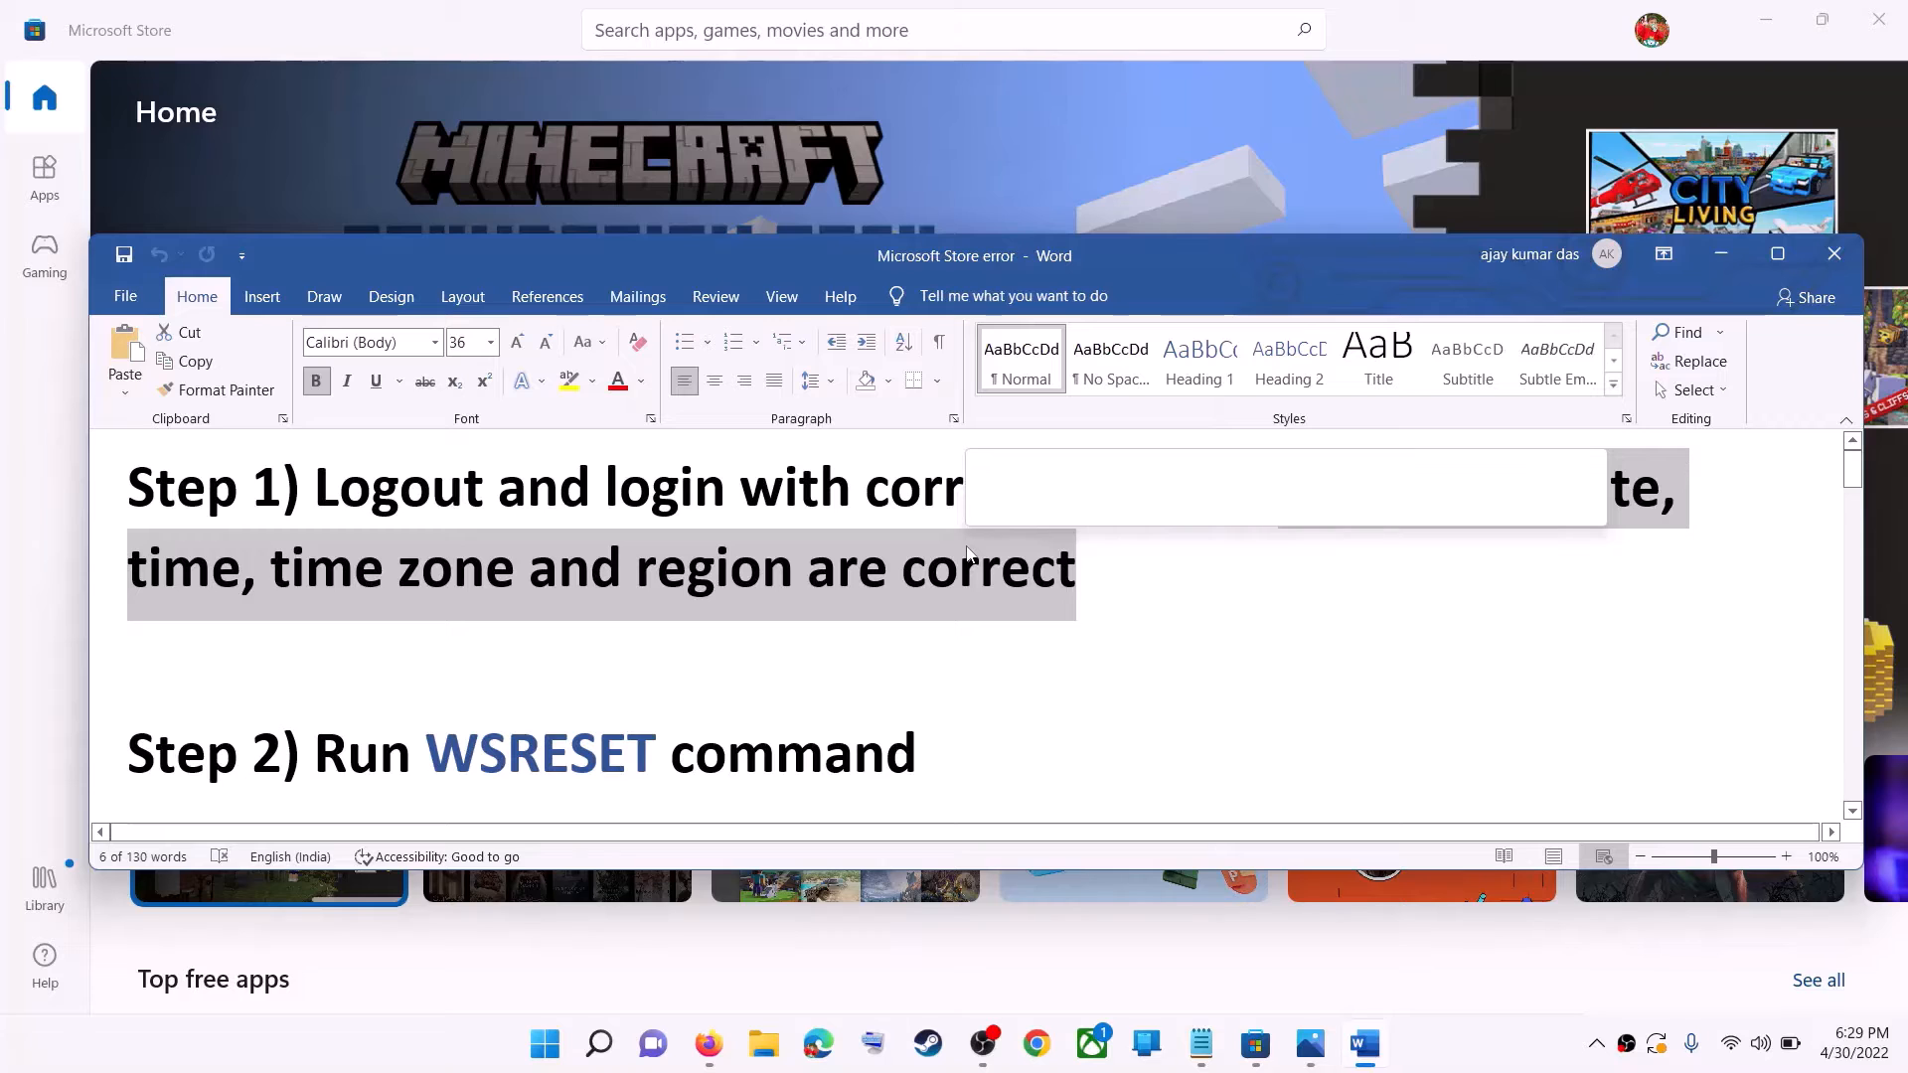
In the Windows date and time settings, set the time zone to (UTC+05:30) Chennai, Kolkata, Mumbai, New Delhi.
right_click(1854, 1043)
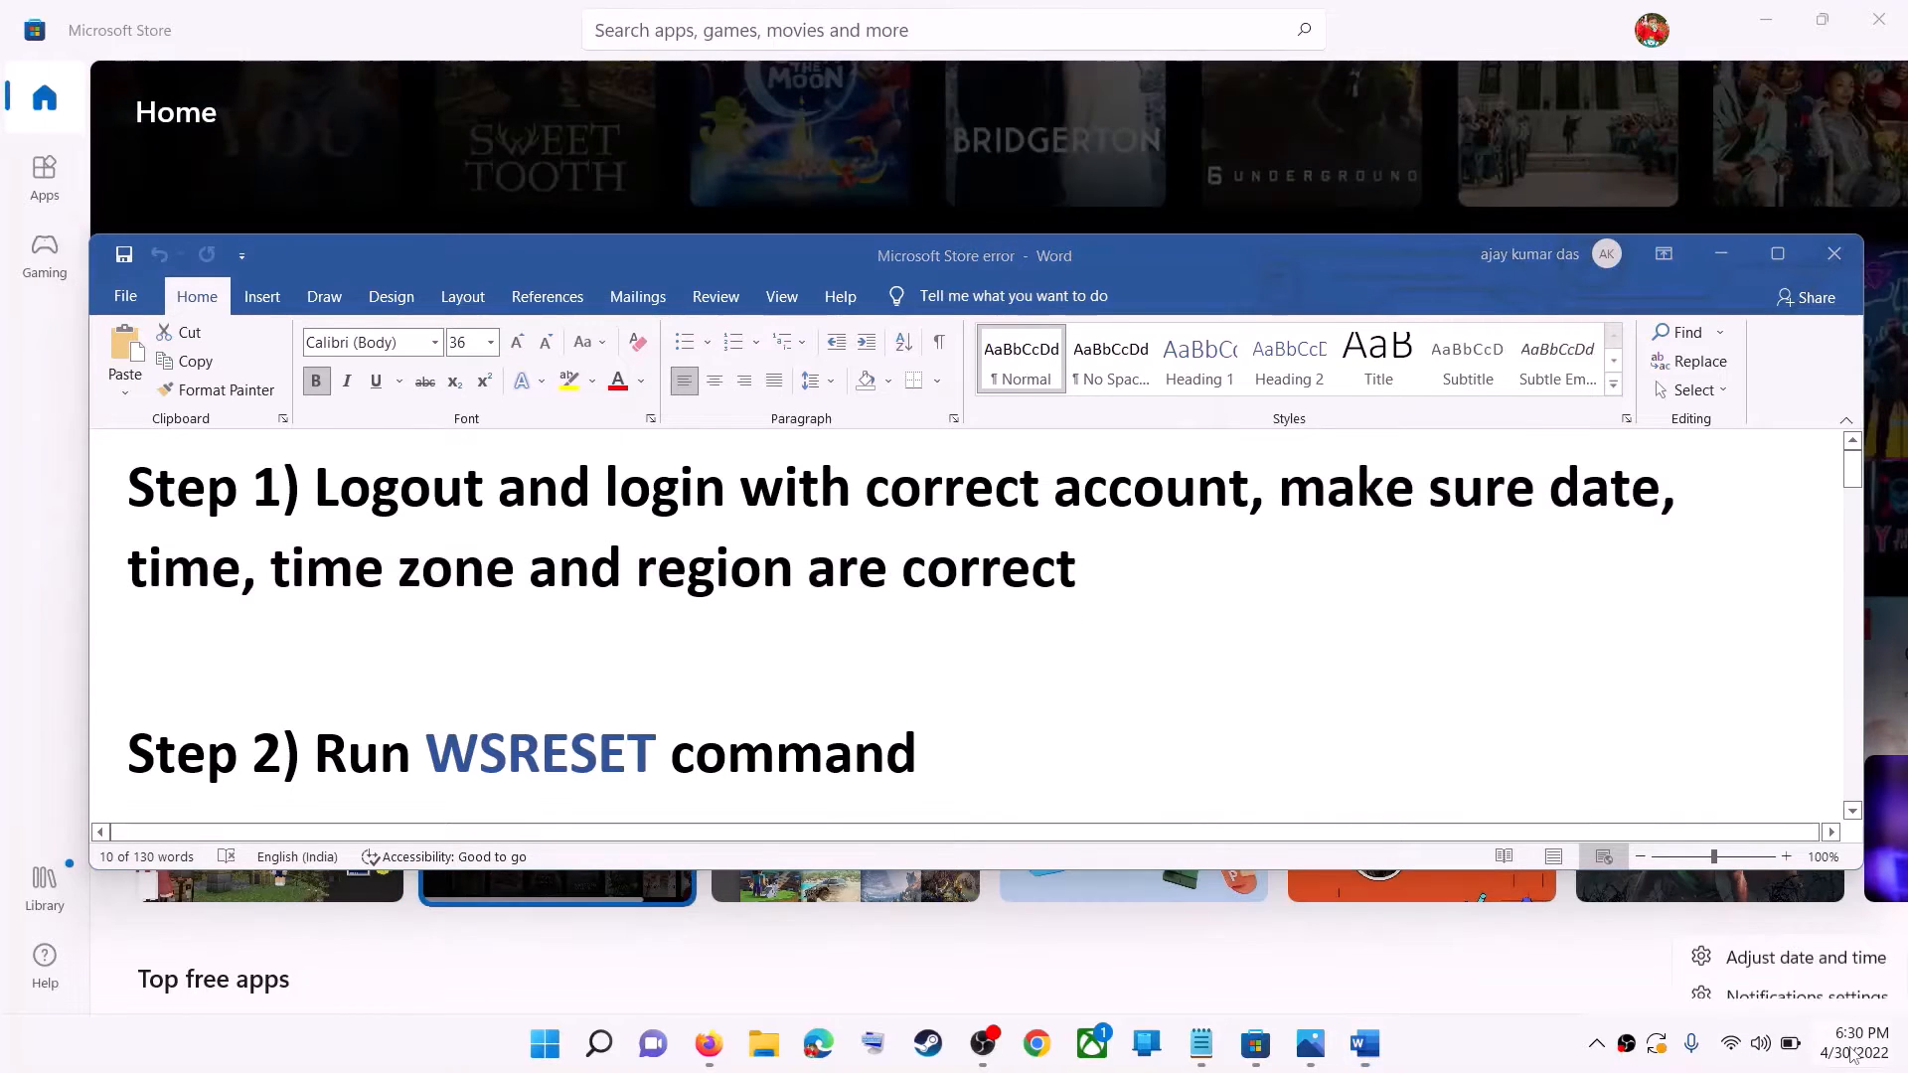
left_click(1815, 942)
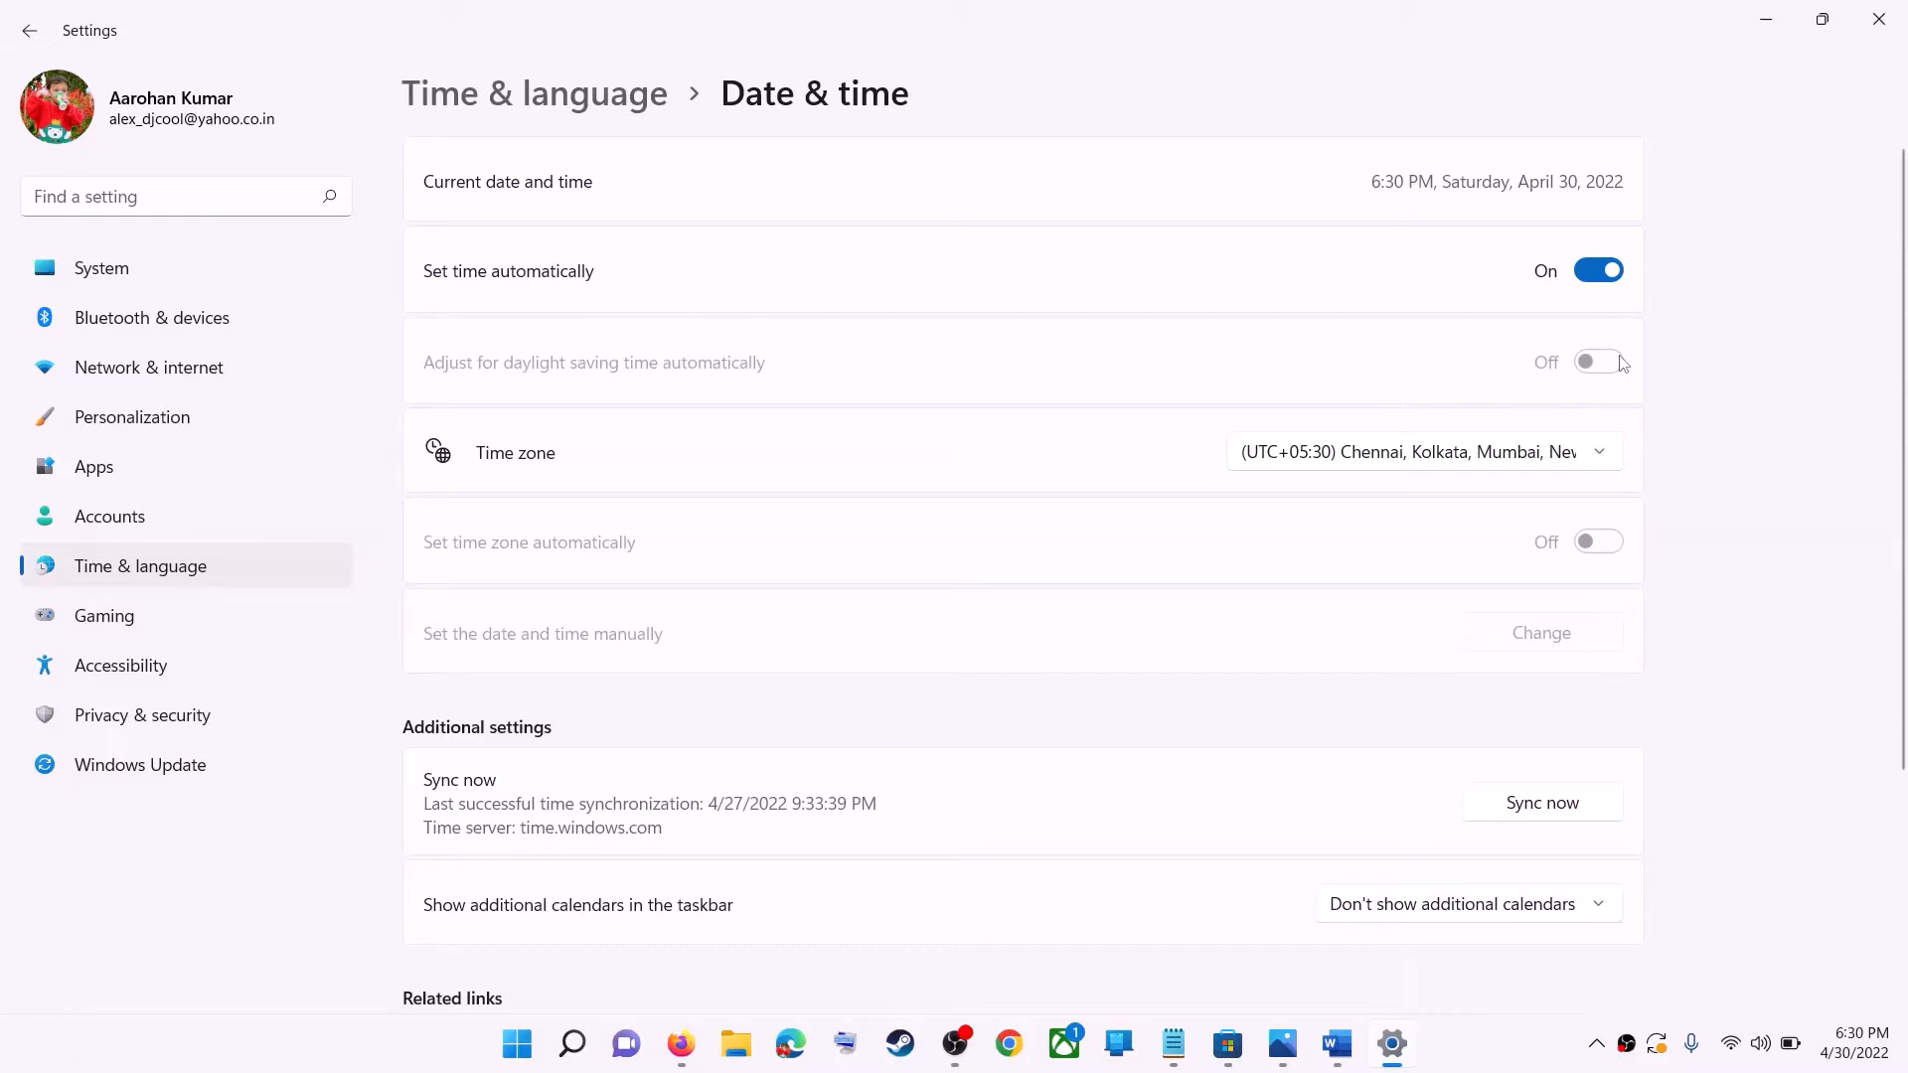
left_click(1401, 464)
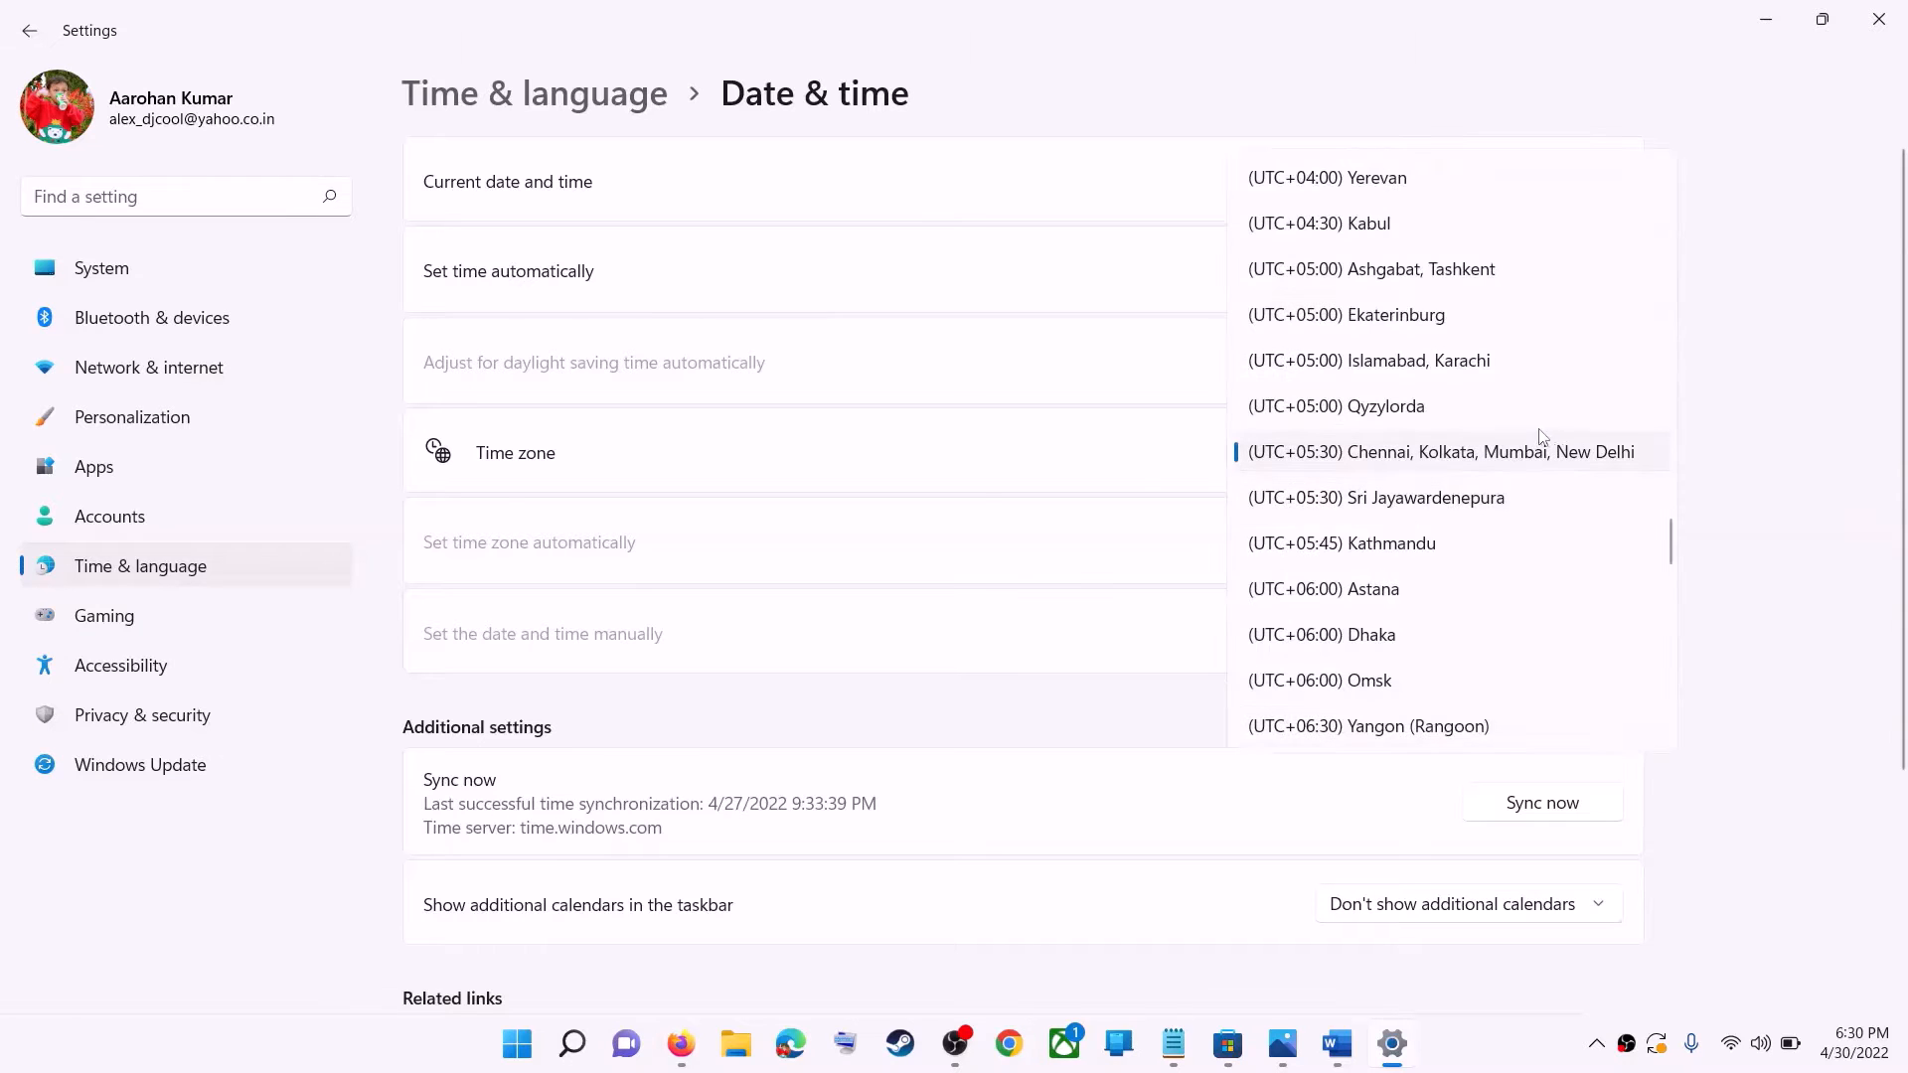
left_click(1458, 459)
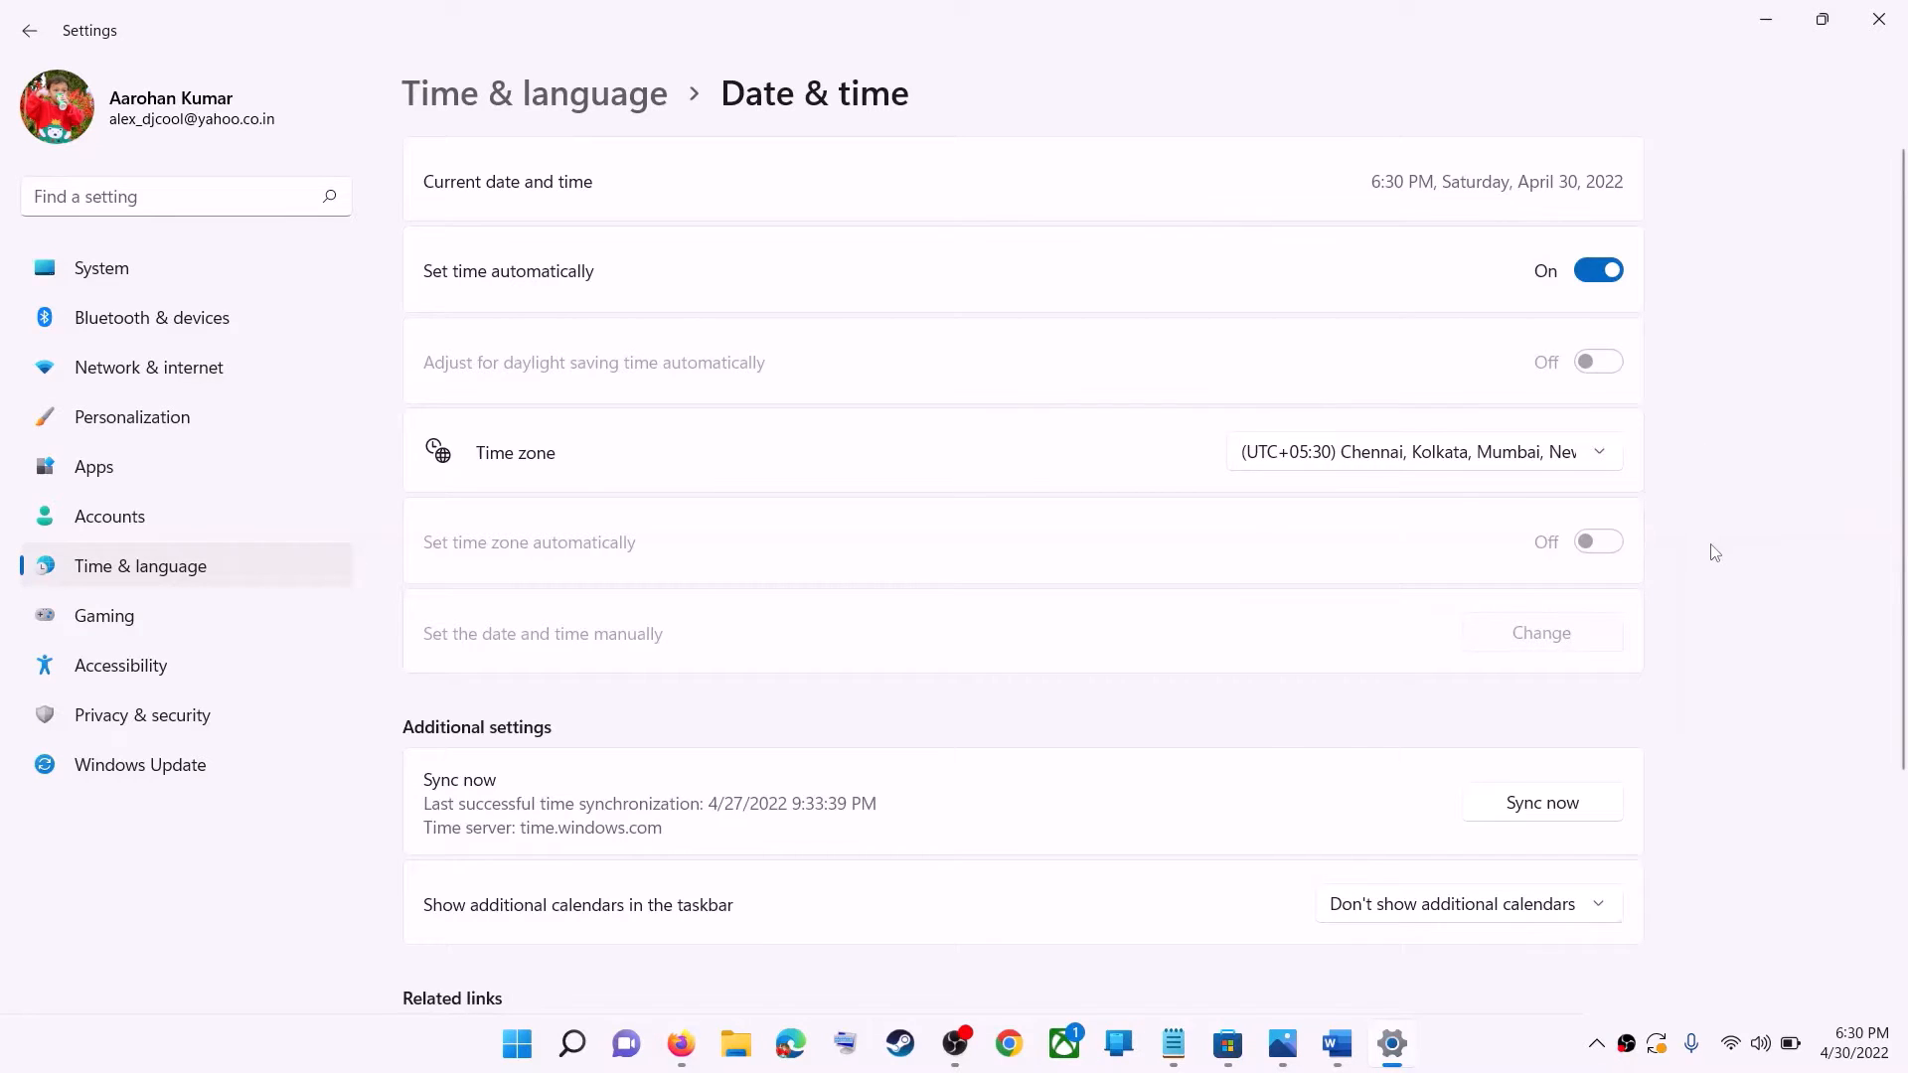
scroll(1714, 553, "down", 3)
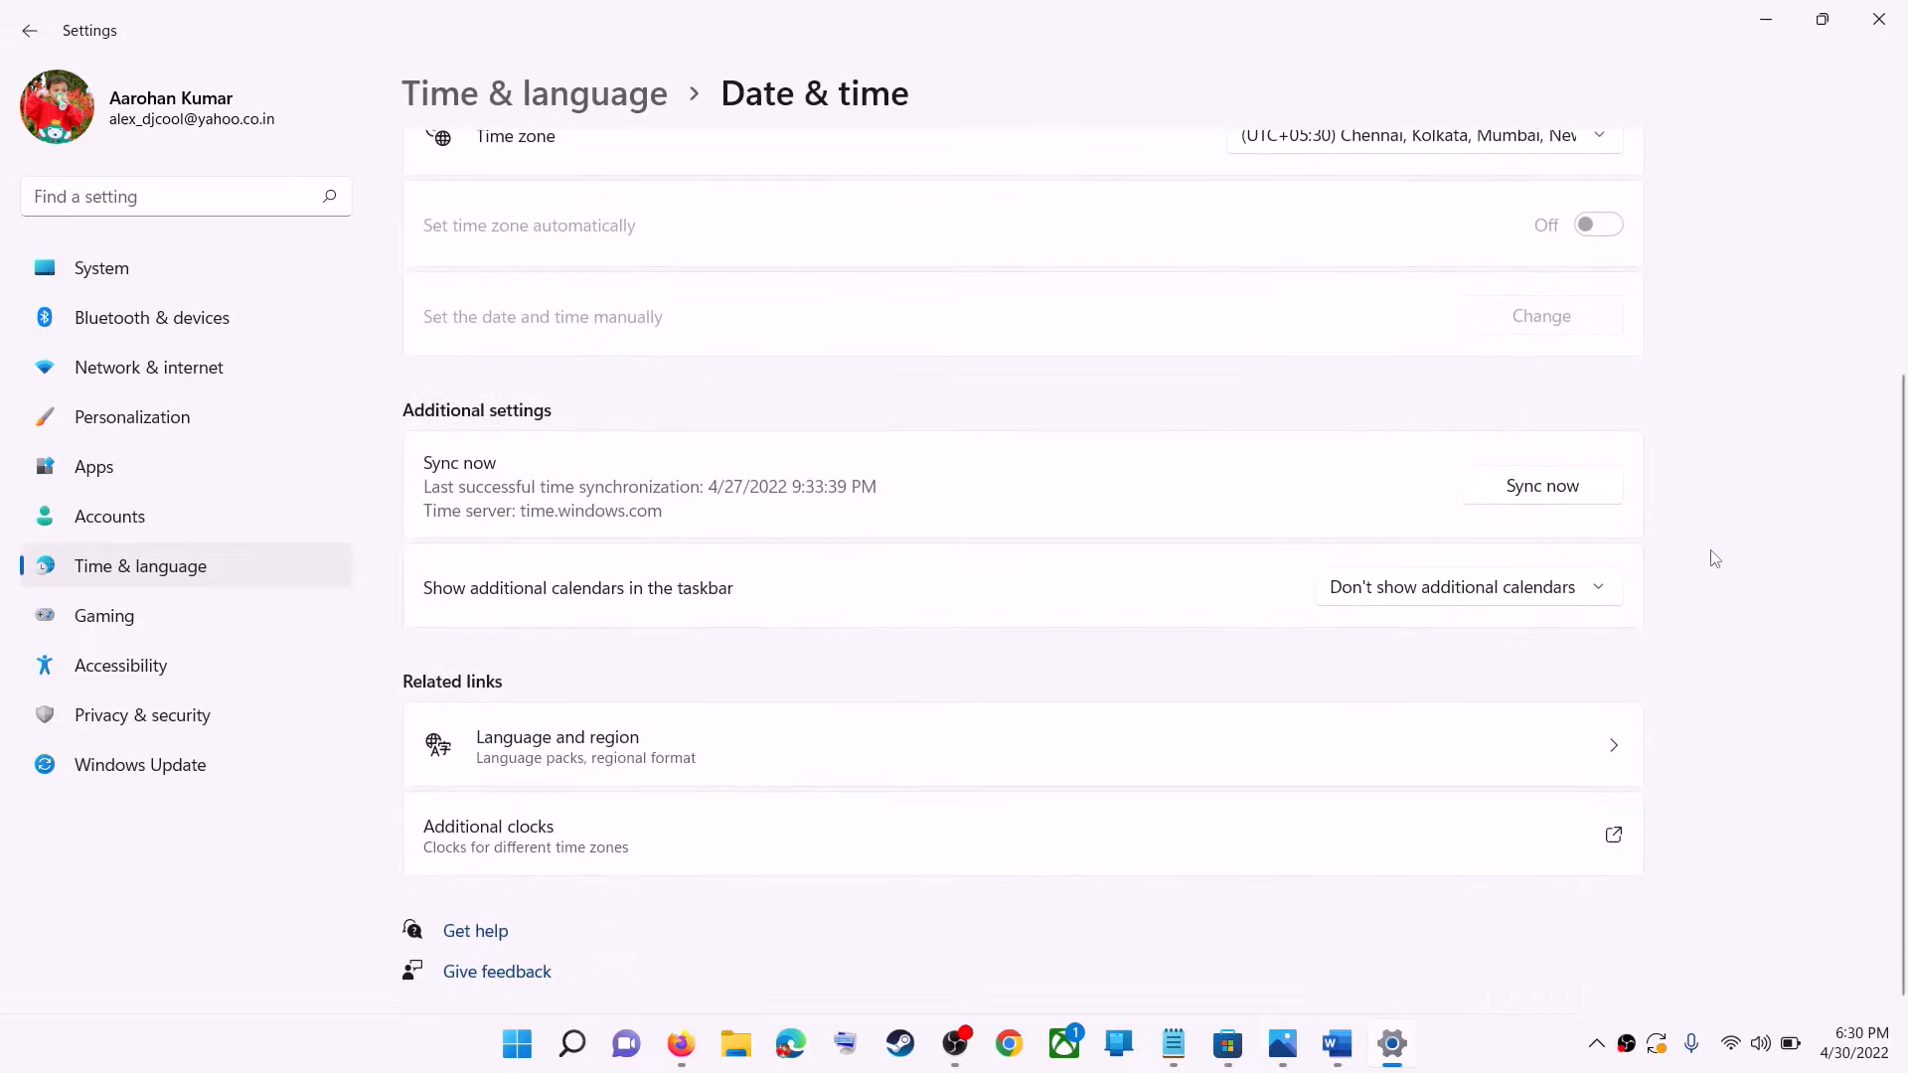
scroll(1421, 656, "up", 3)
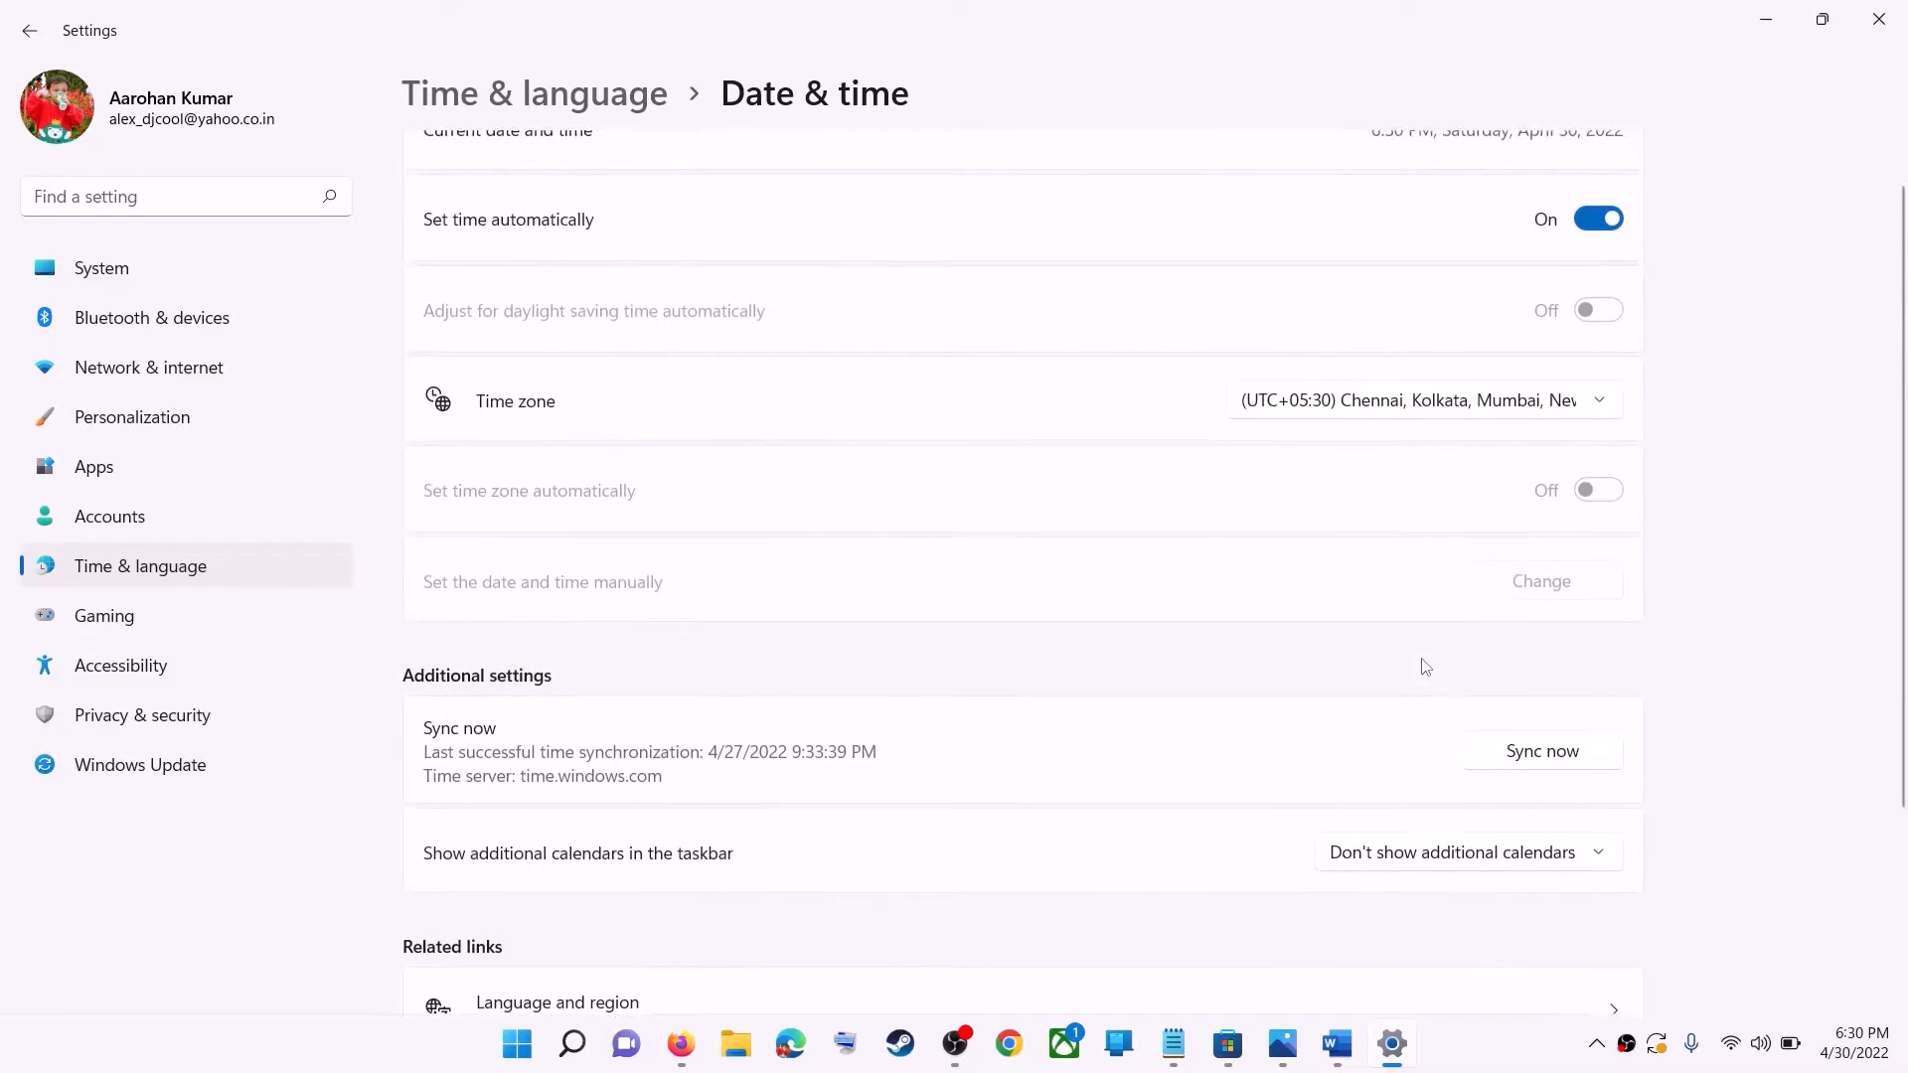
scroll(1427, 664, "down", 3)
scroll(822, 583, "up", 3)
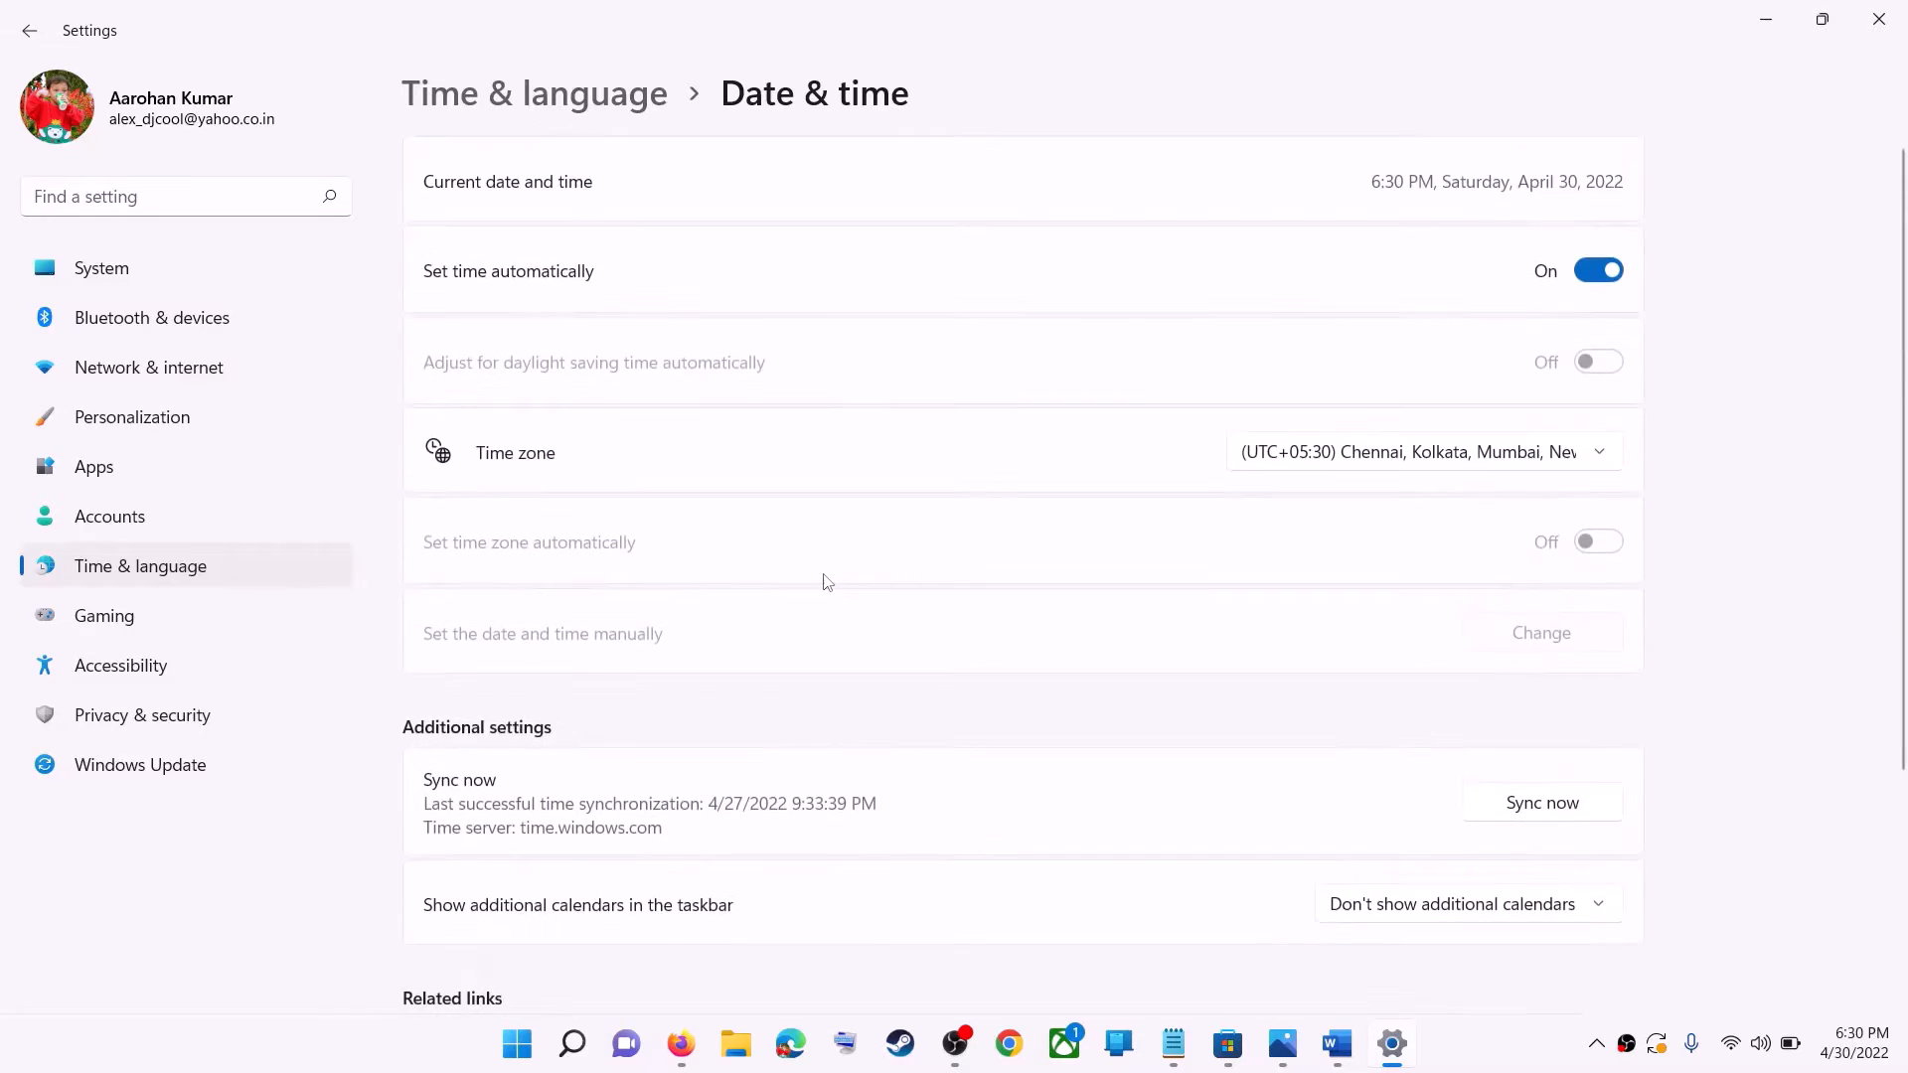
Set the country or region to India in the language and region settings, and close Settings.
left_click(139, 568)
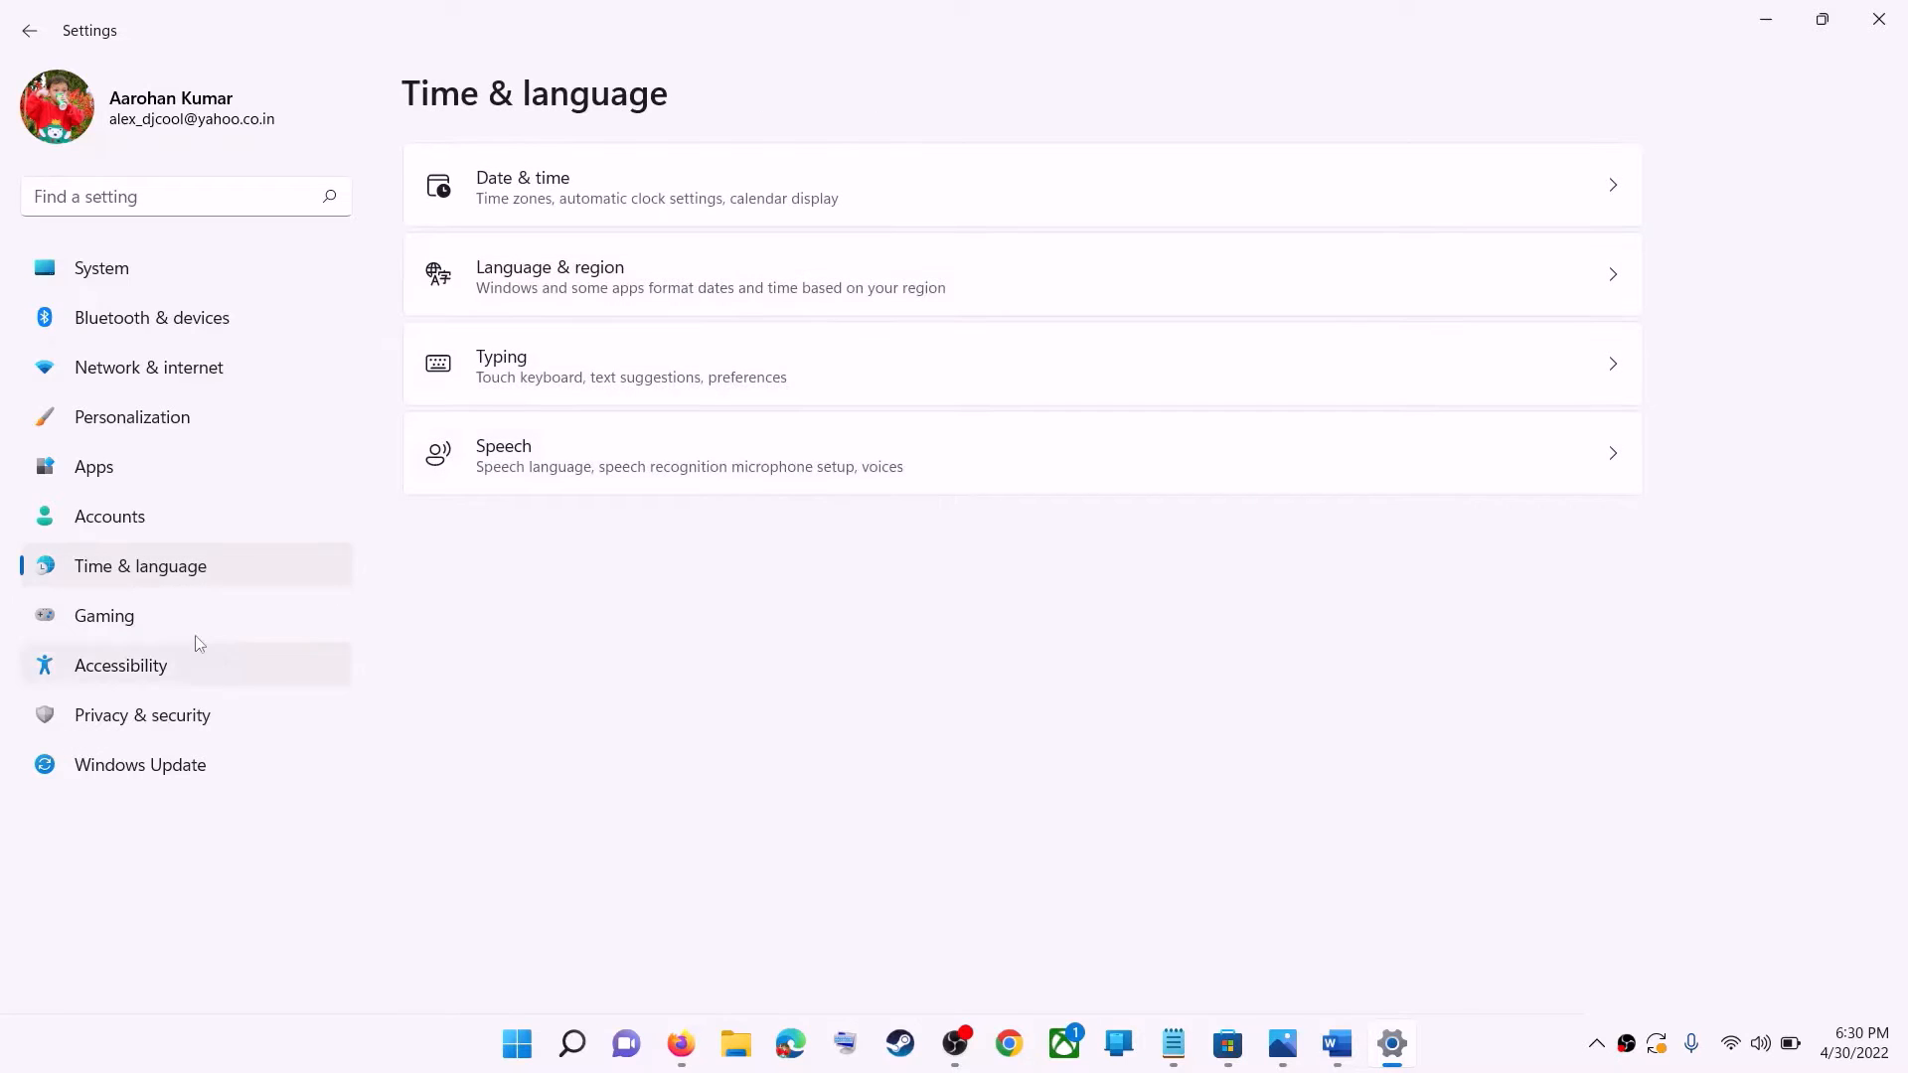
left_click(1441, 298)
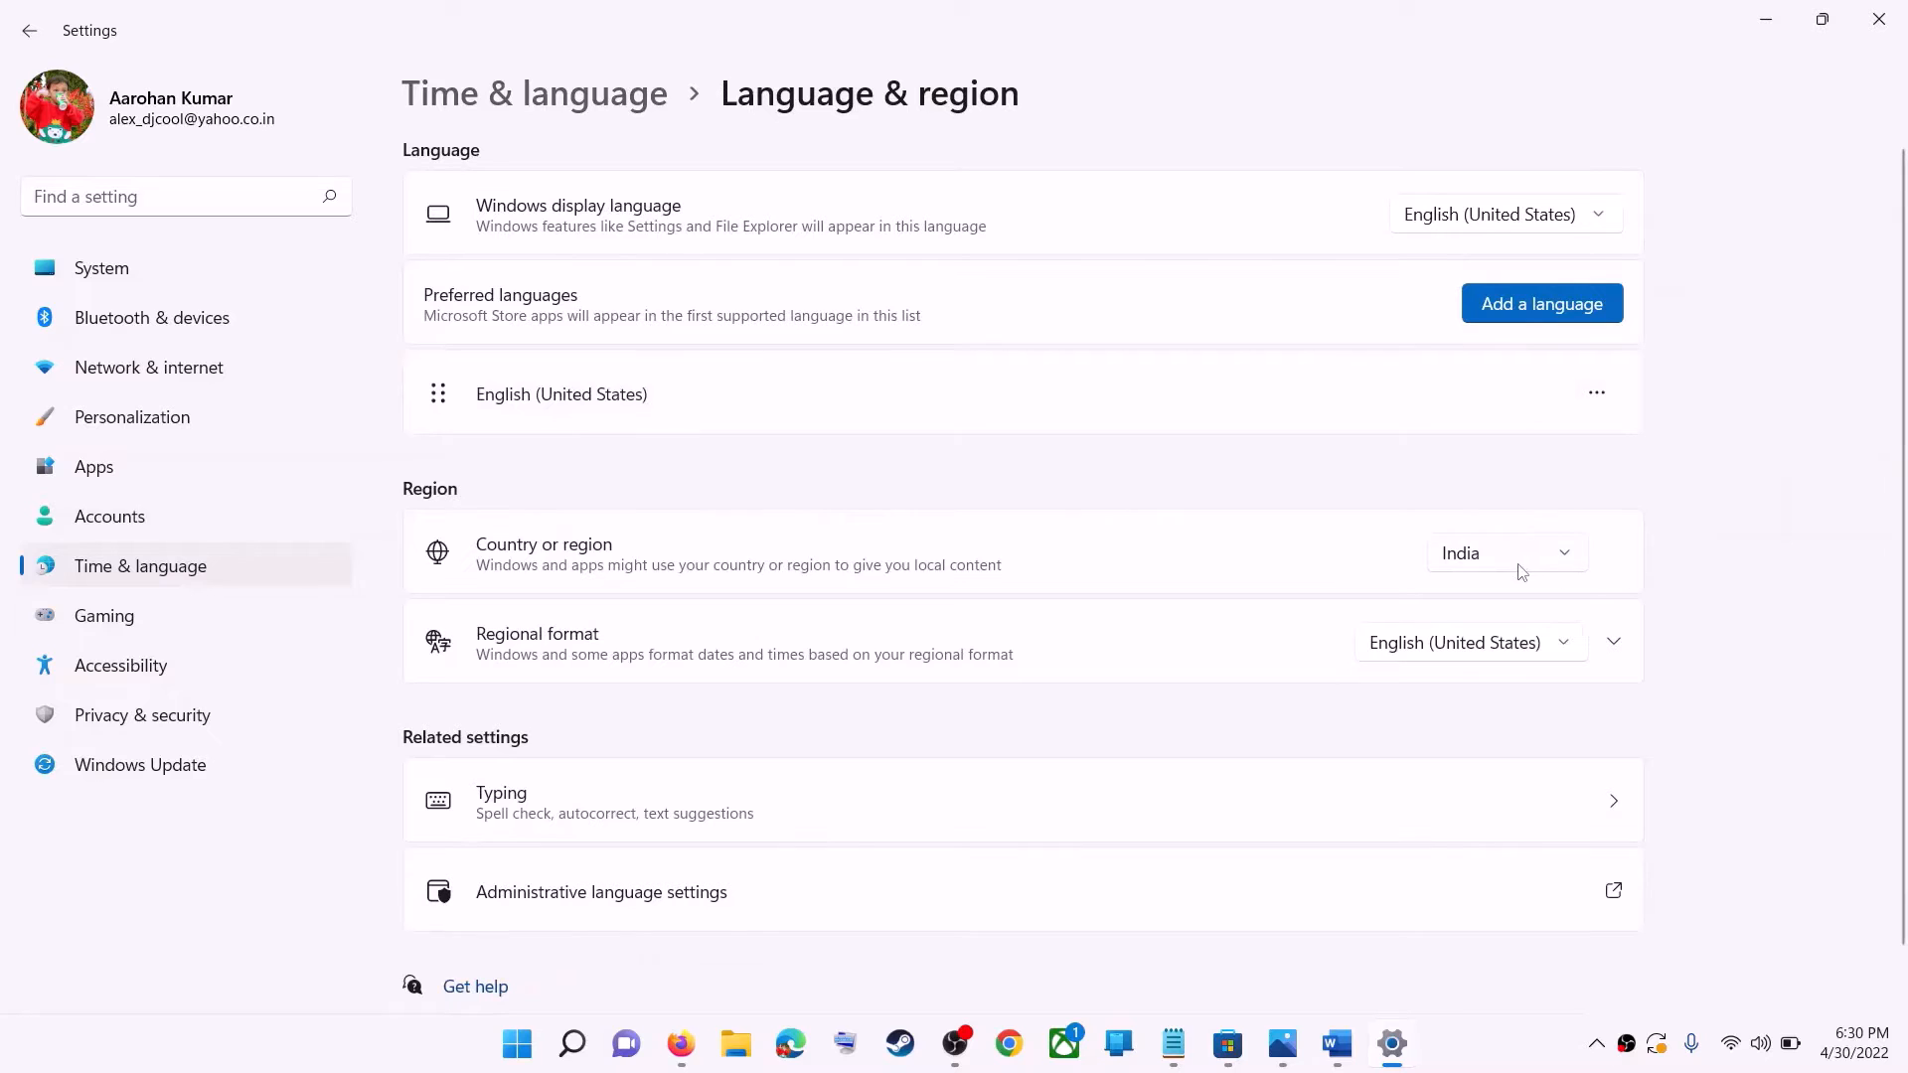
left_click(1521, 557)
left_click(1543, 571)
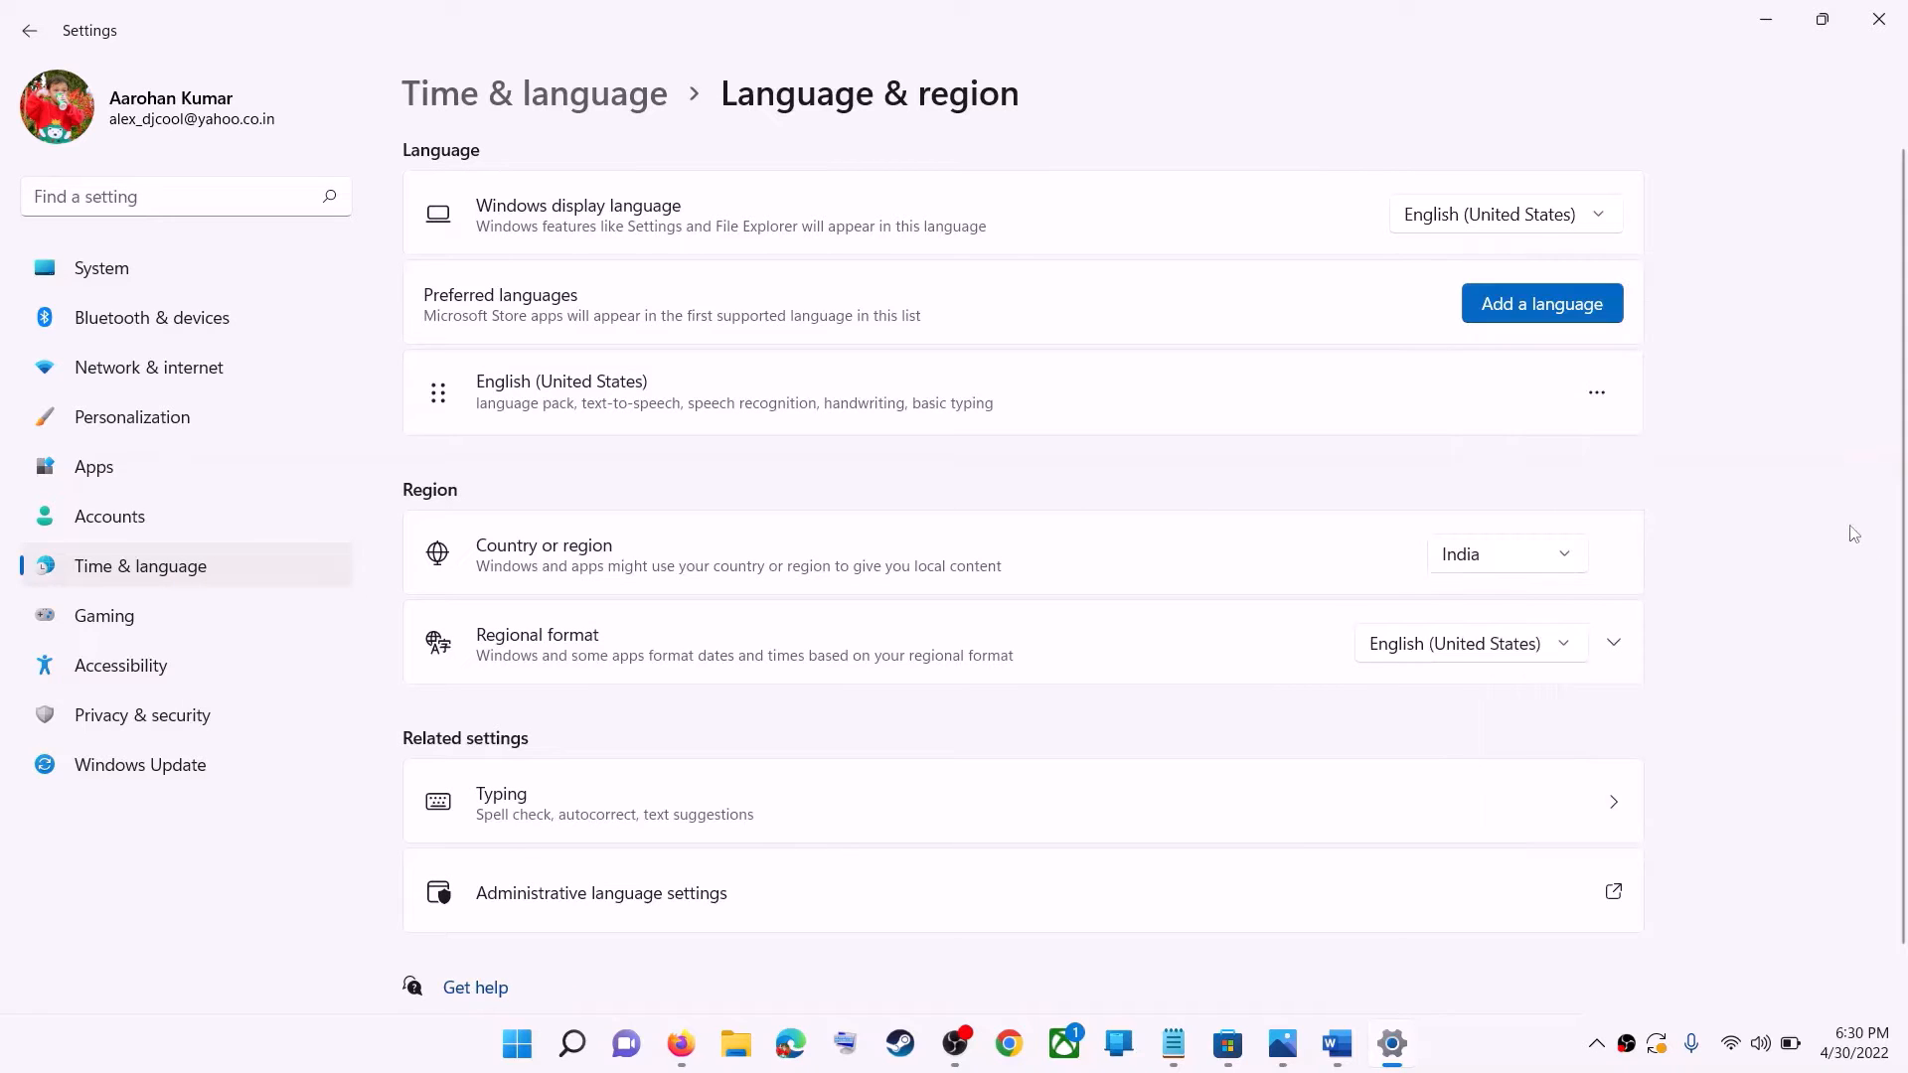
left_click(1878, 19)
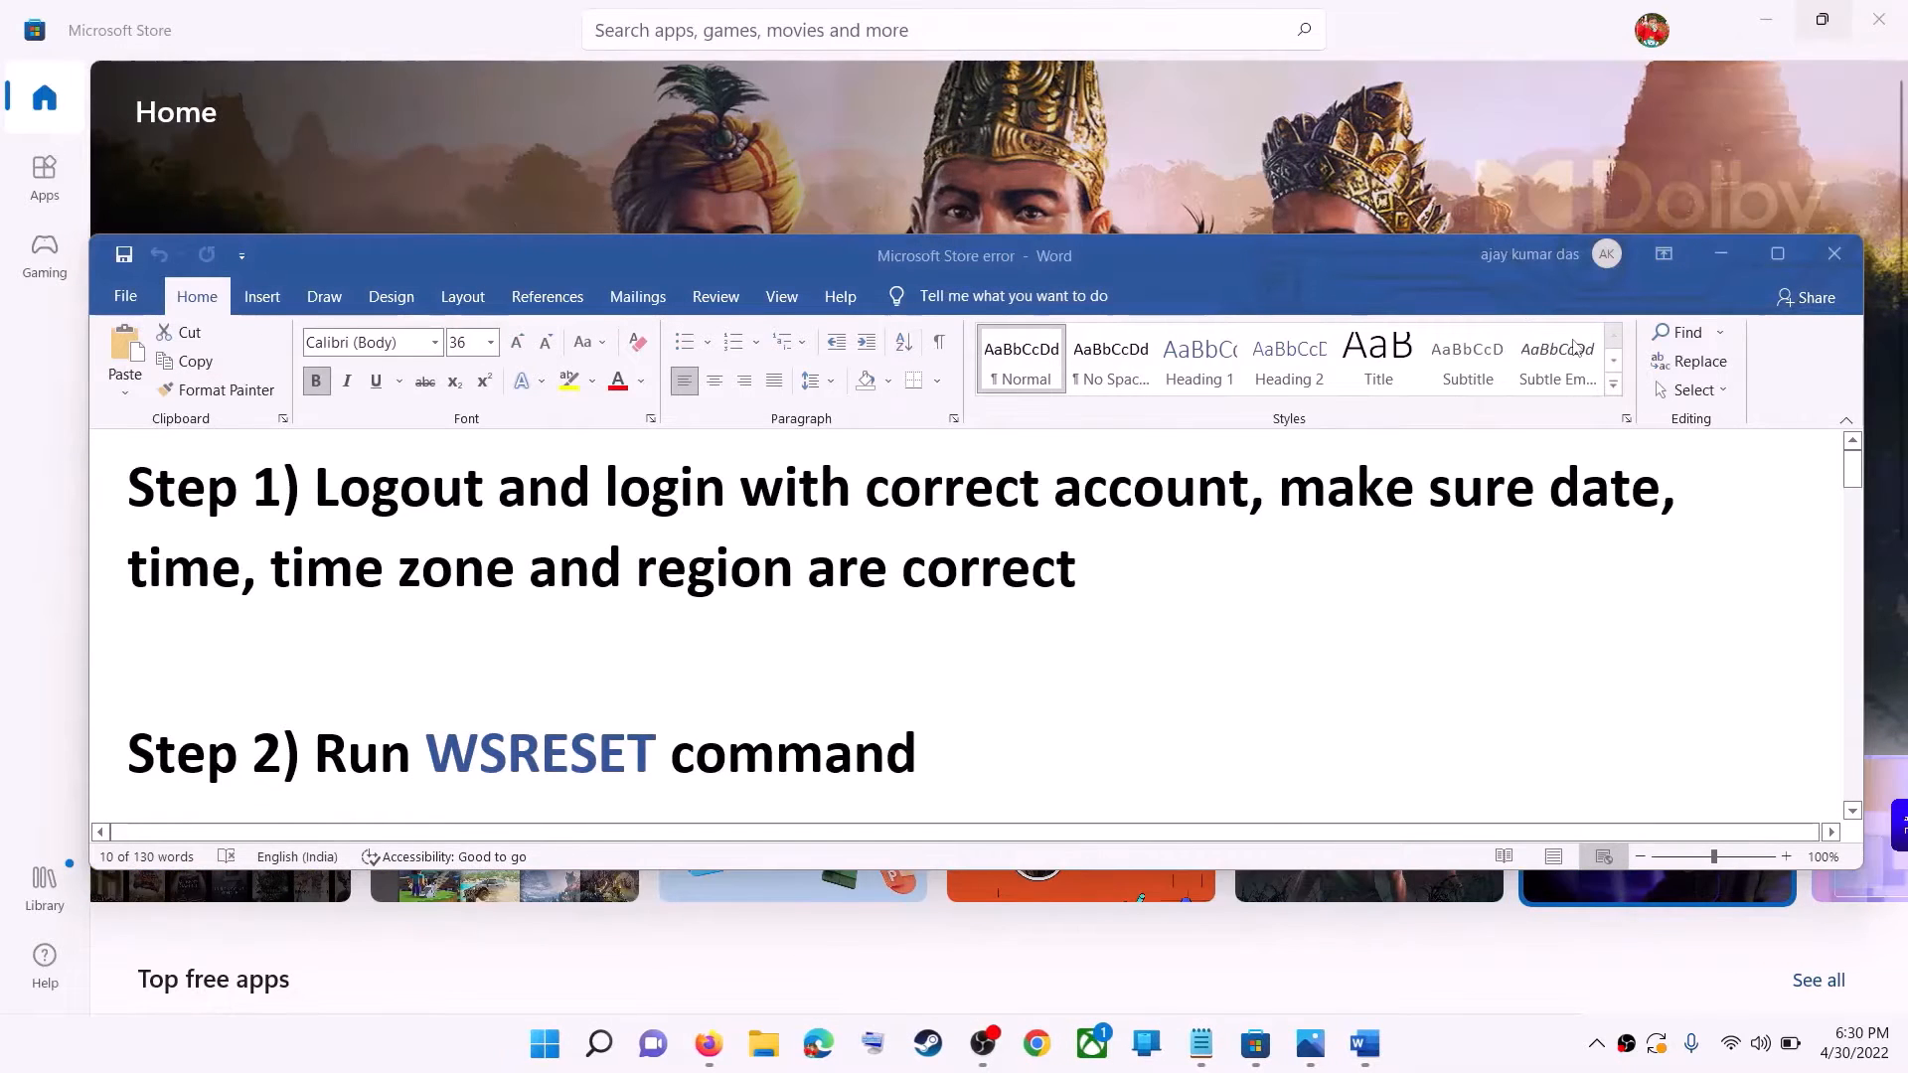
Copy WSRESET from Step 2 of the Word document, run it through Windows search, and maximize the Microsoft Store window it reopens.
left_click(618, 697)
scroll(725, 690, "down", 1)
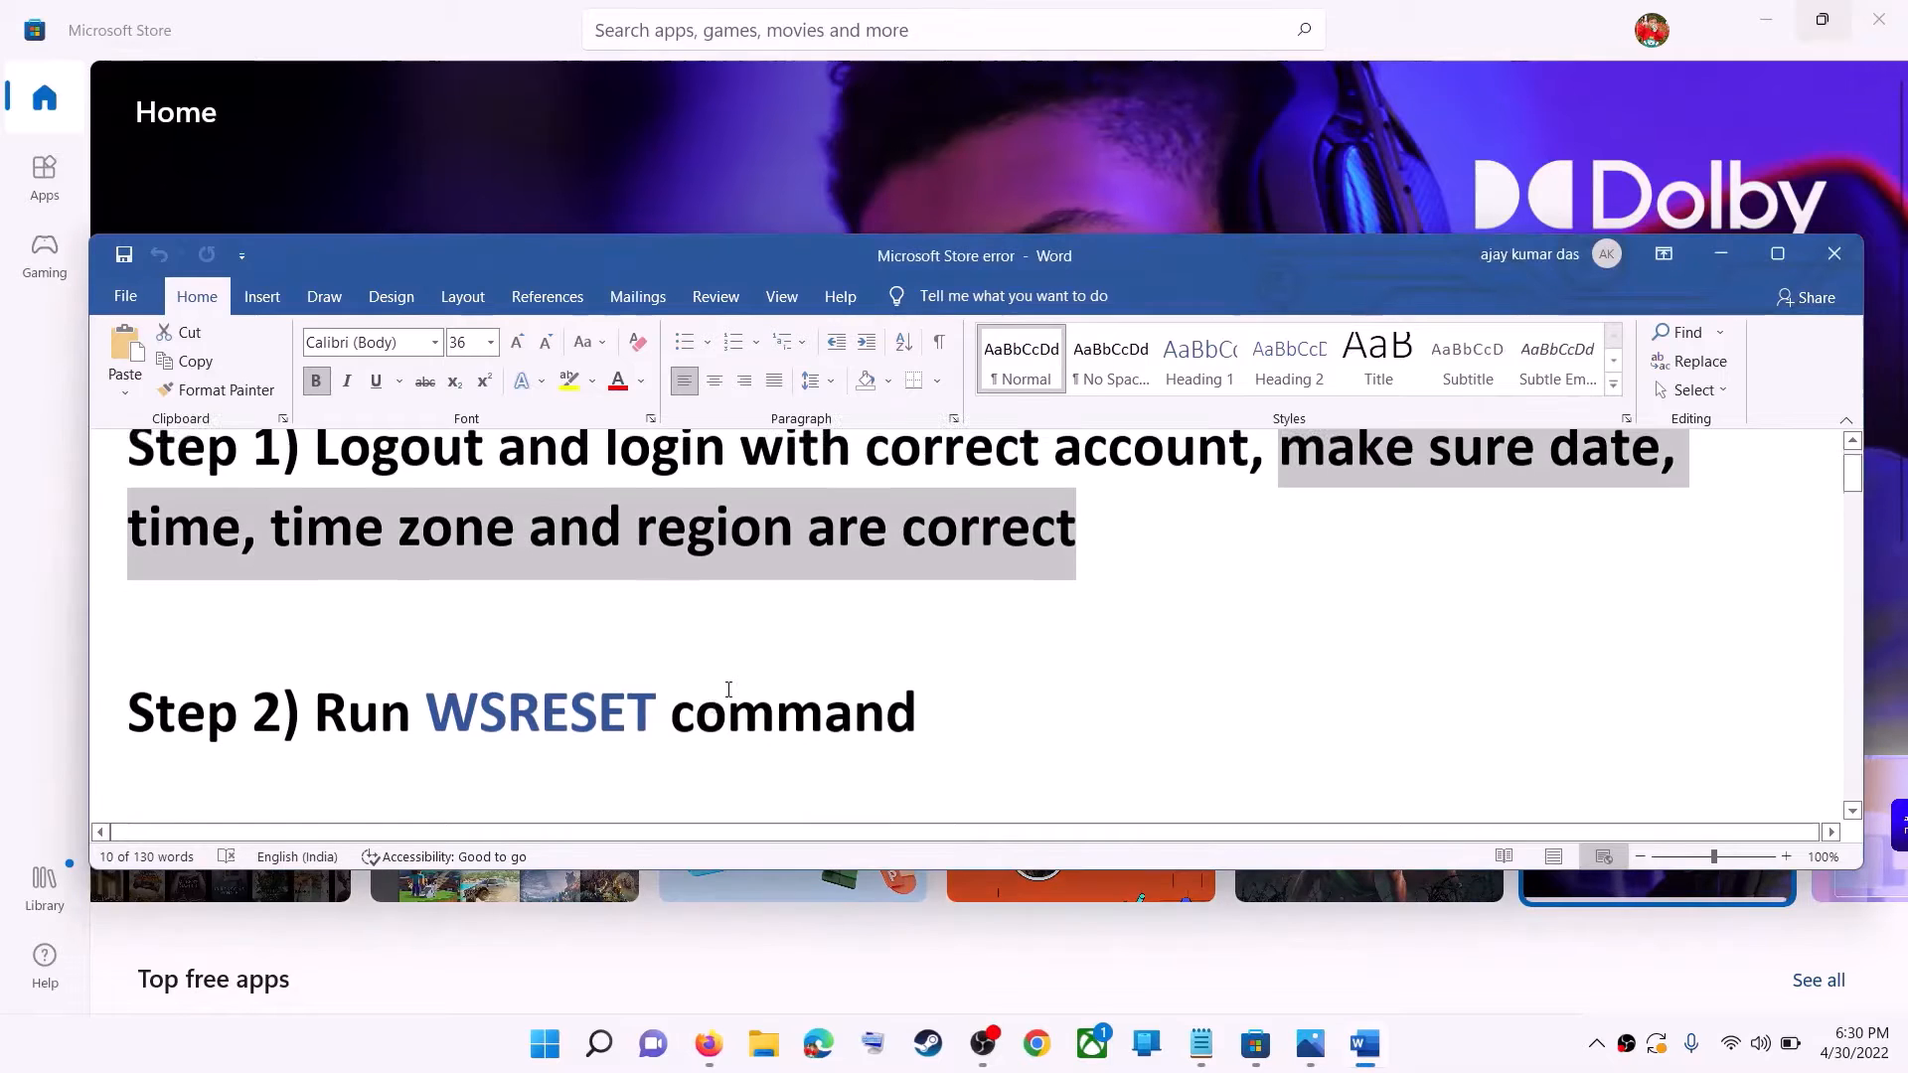
double_click(590, 698)
key("ctrl+c")
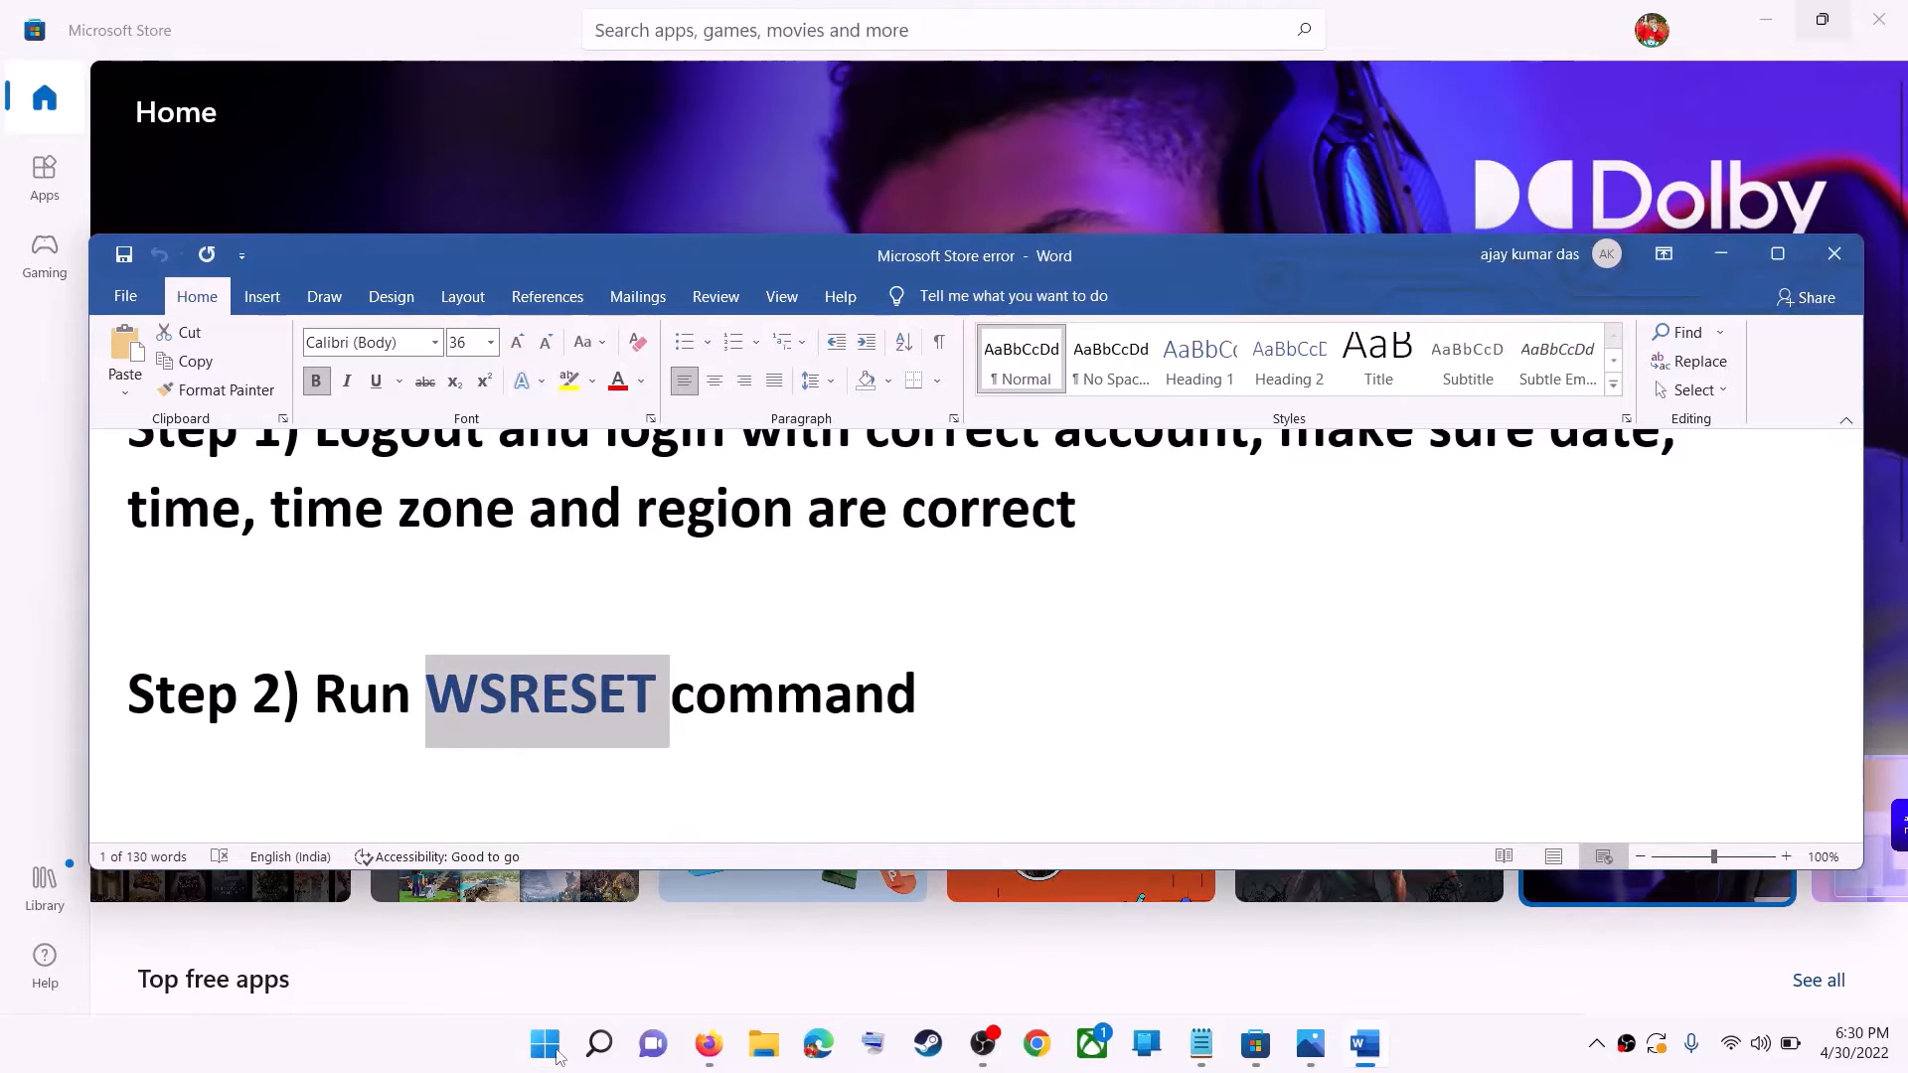
left_click(568, 1050)
key("ctrl+v")
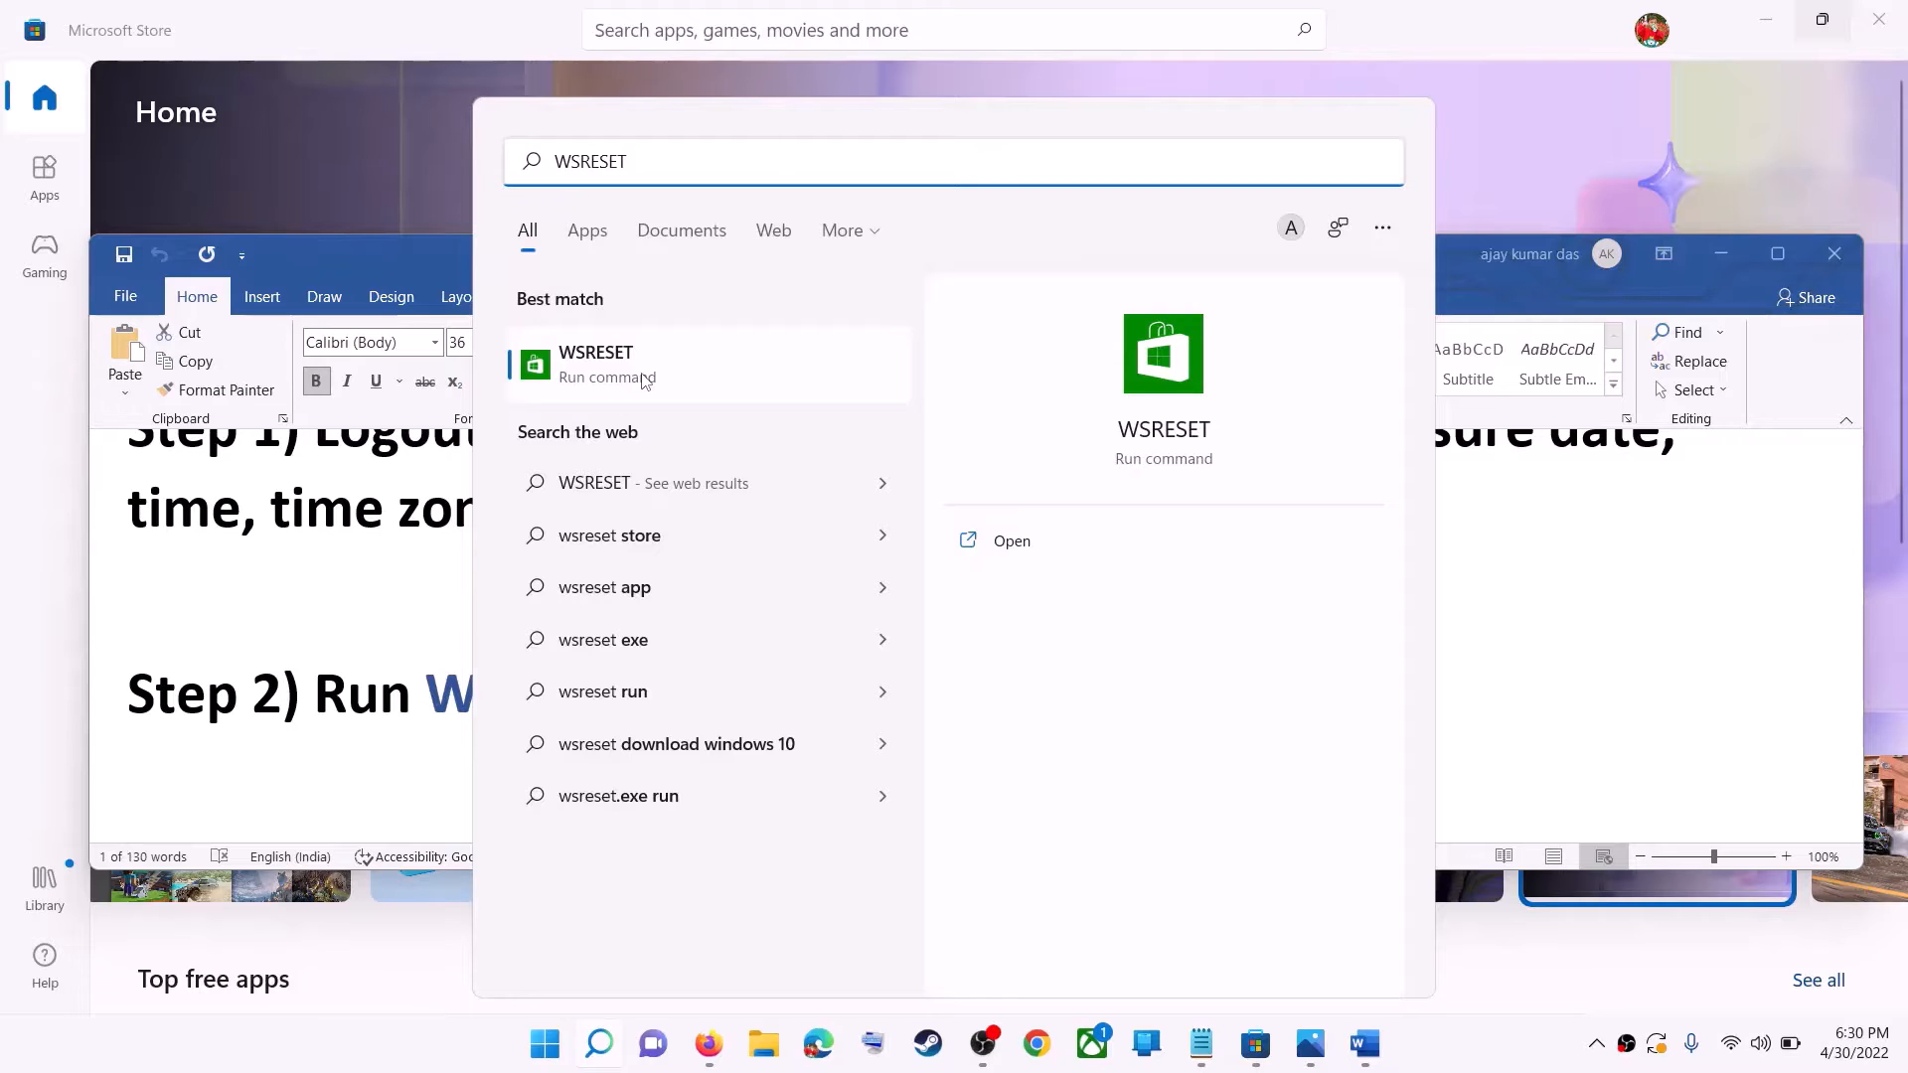
left_click(644, 381)
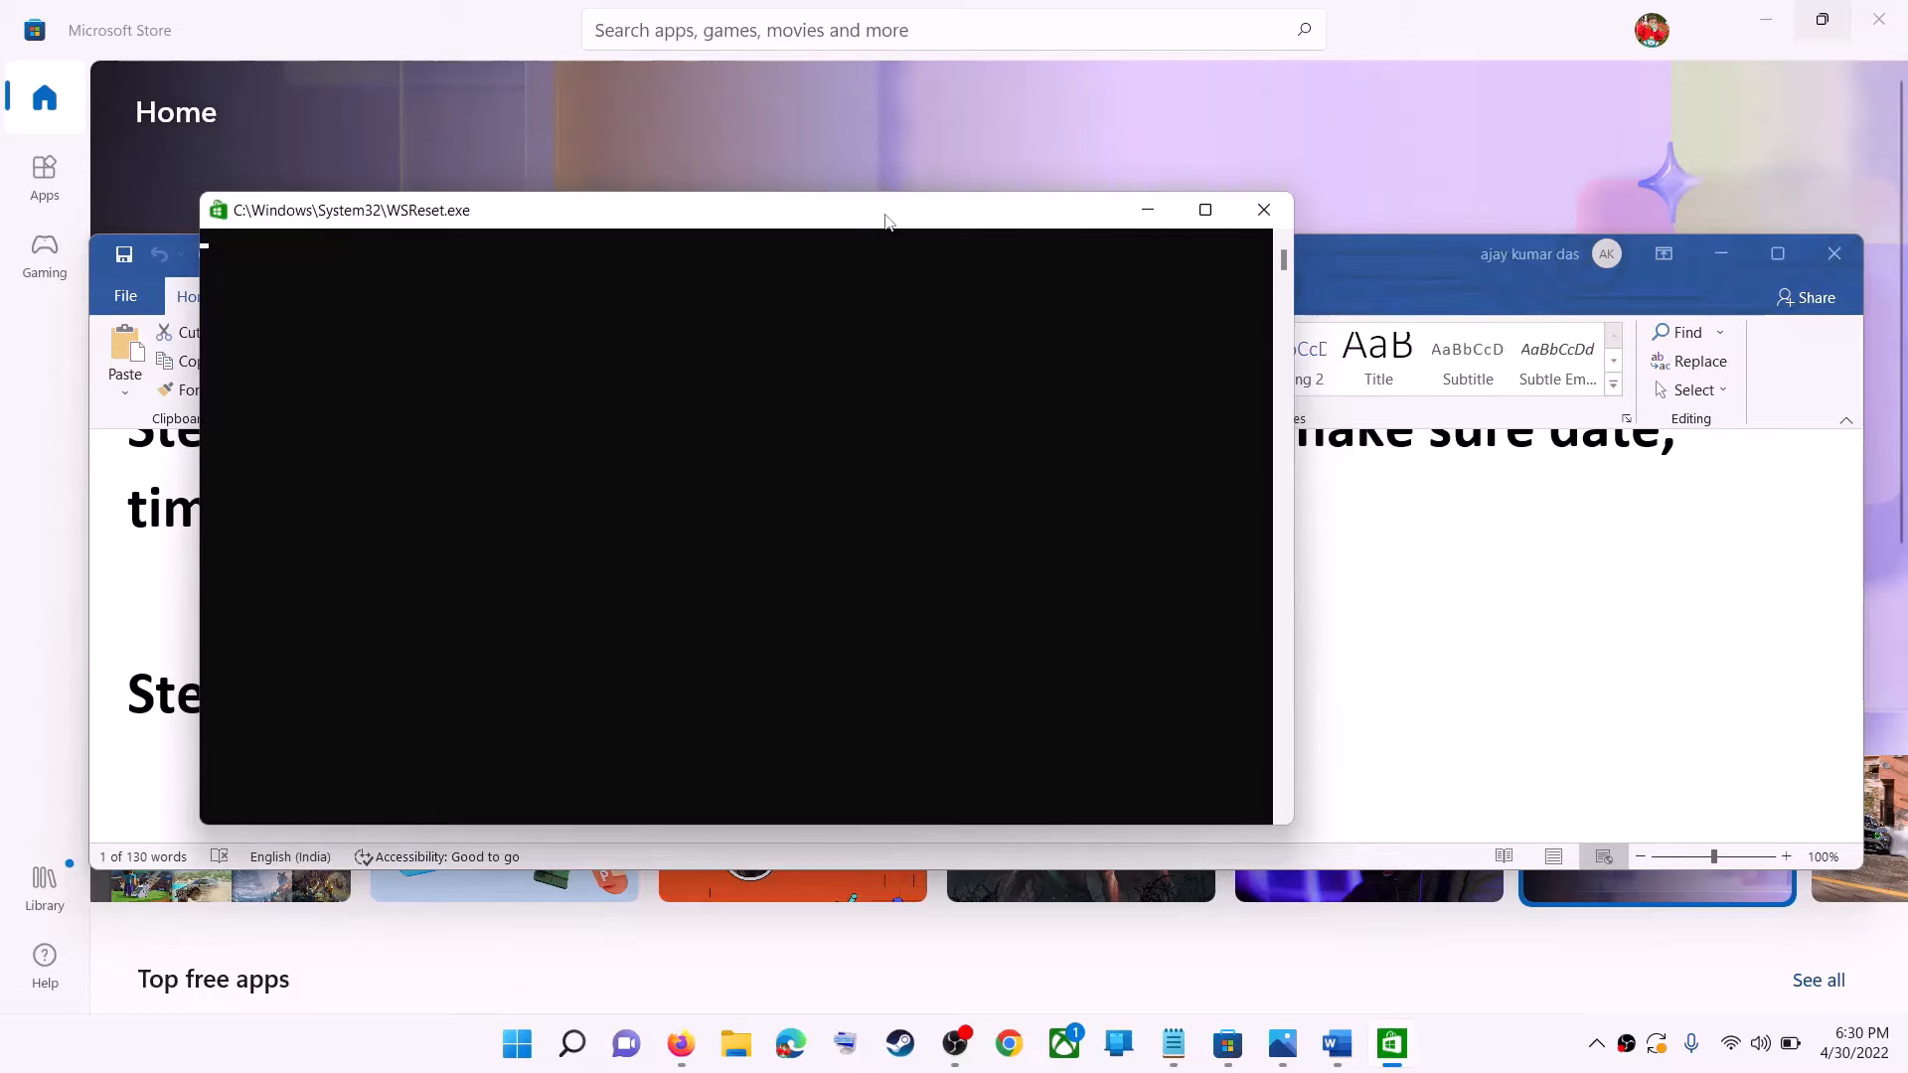
left_click_drag(885, 216, 1007, 233)
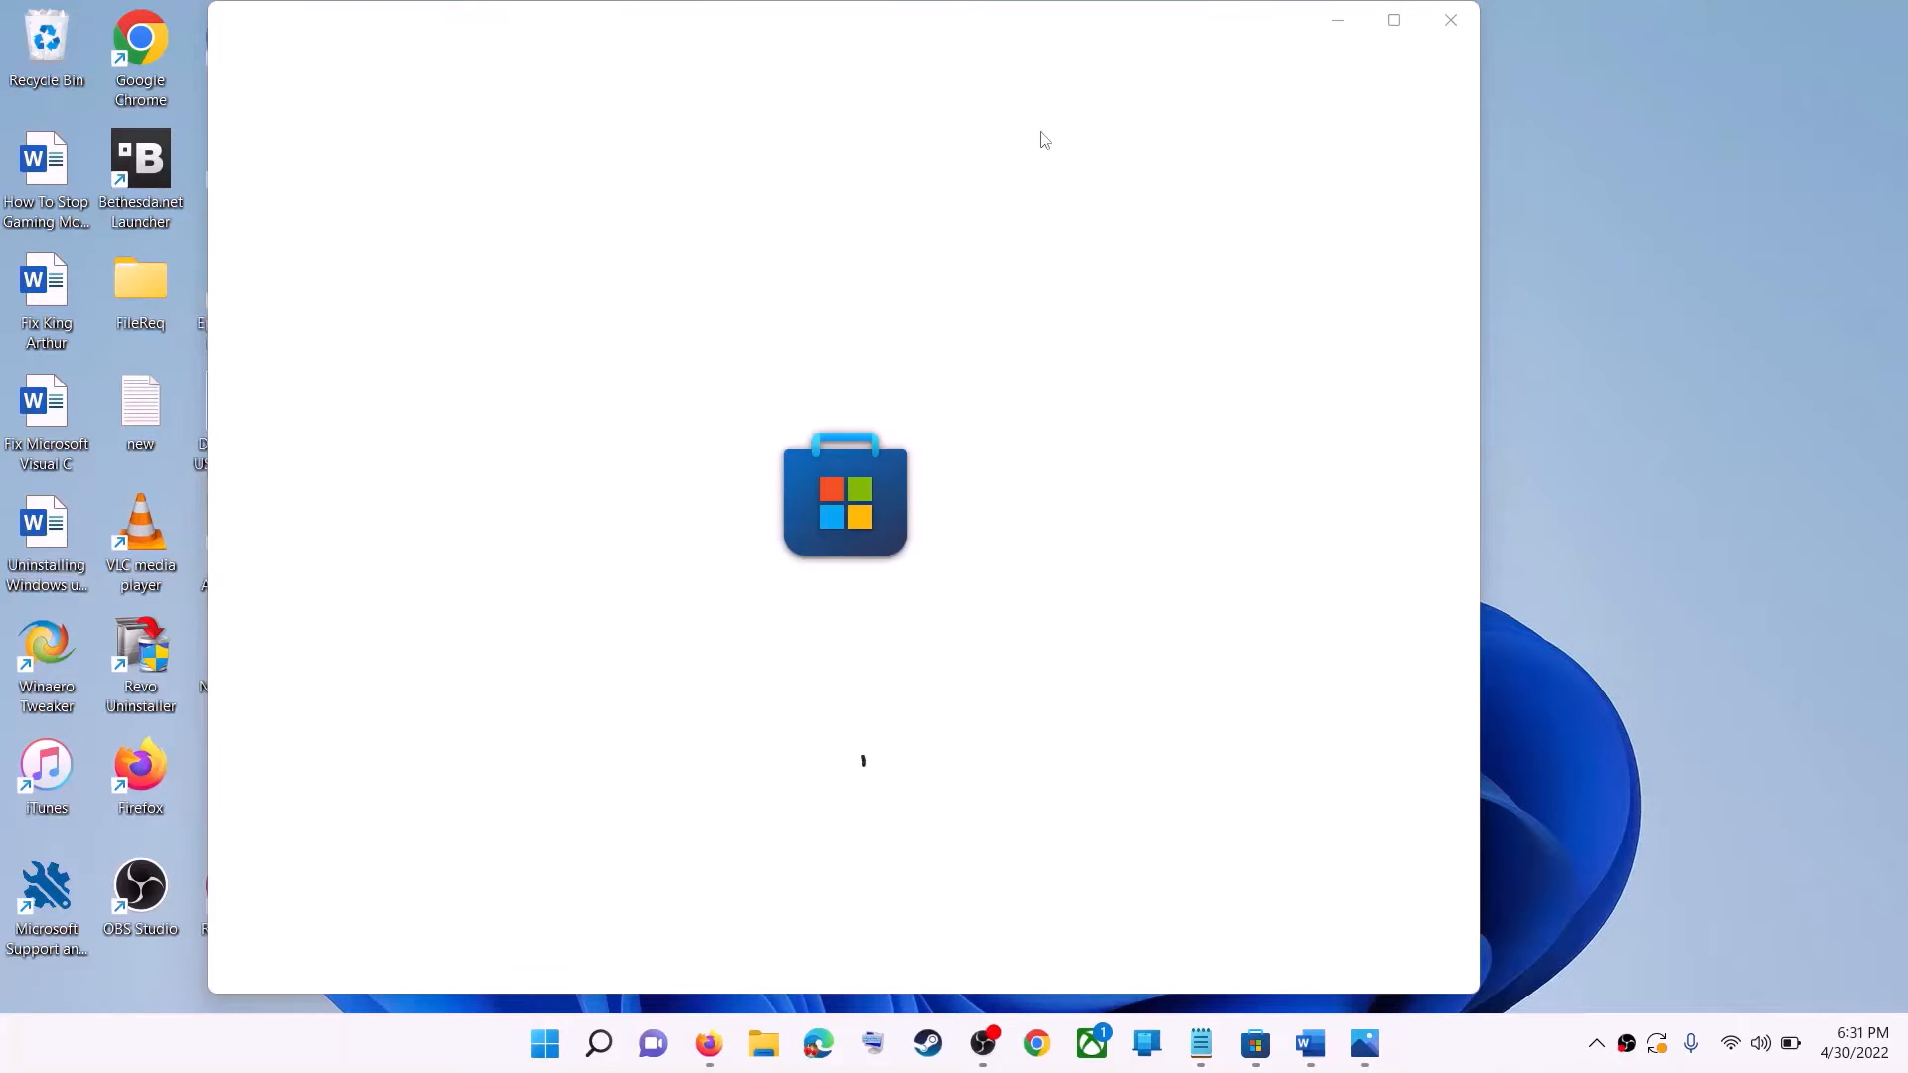
left_click(1393, 20)
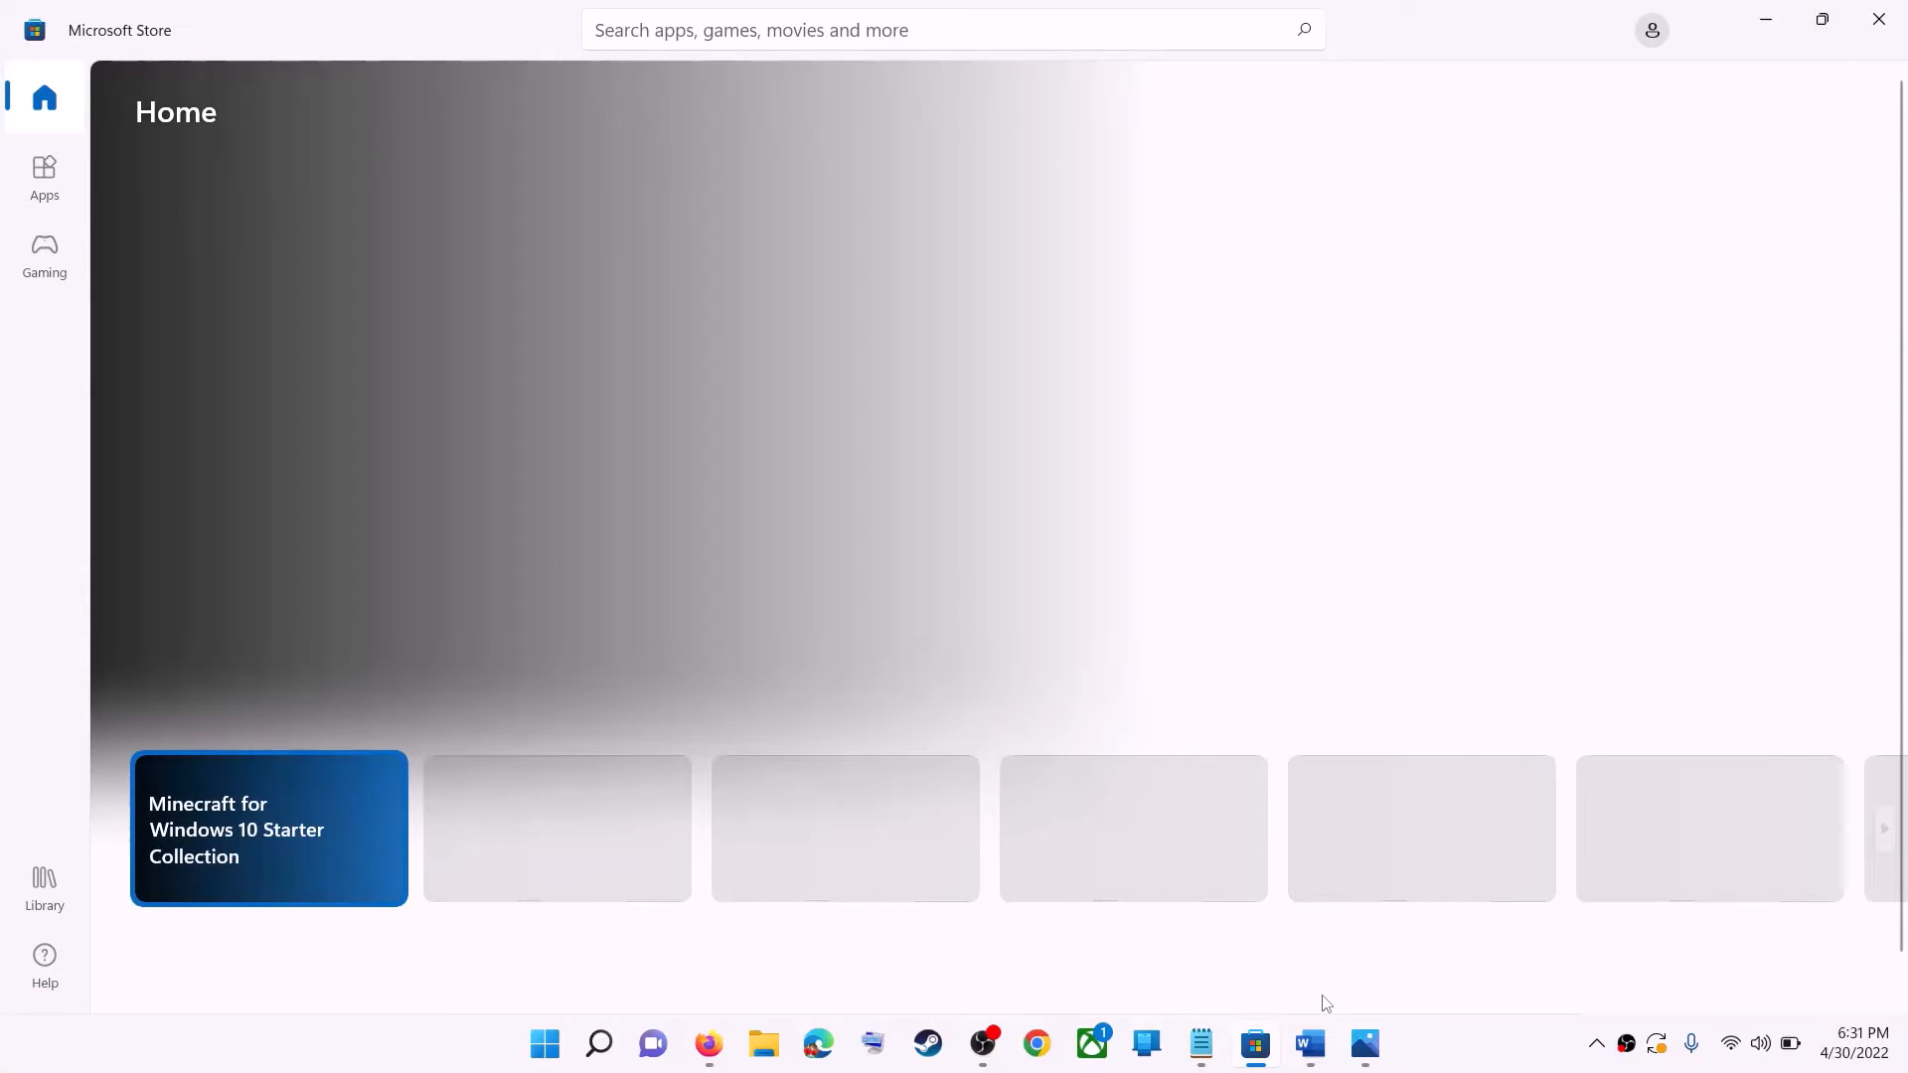
Following Step 3 of the Word document, open the Microsoft Store app's settings, repair the app and reset it.
left_click(1311, 1043)
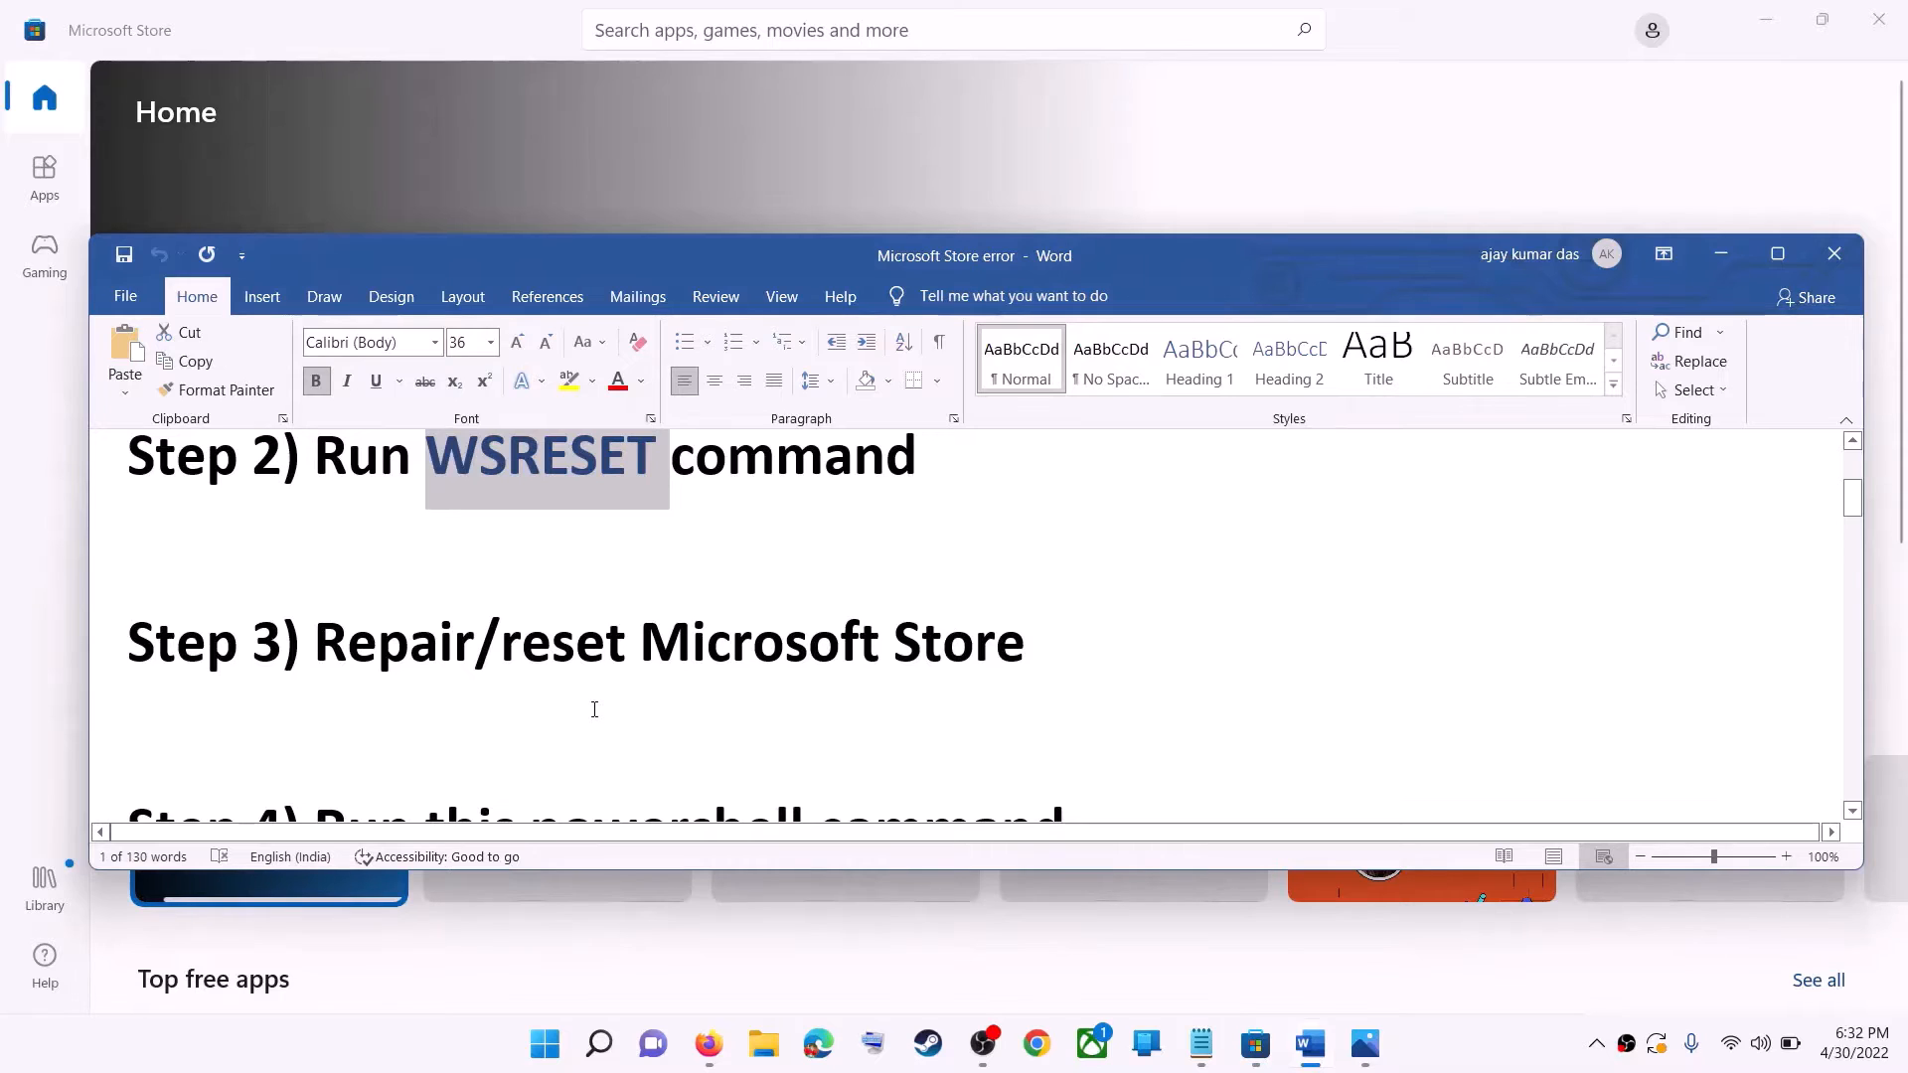
left_click_drag(502, 646, 1033, 646)
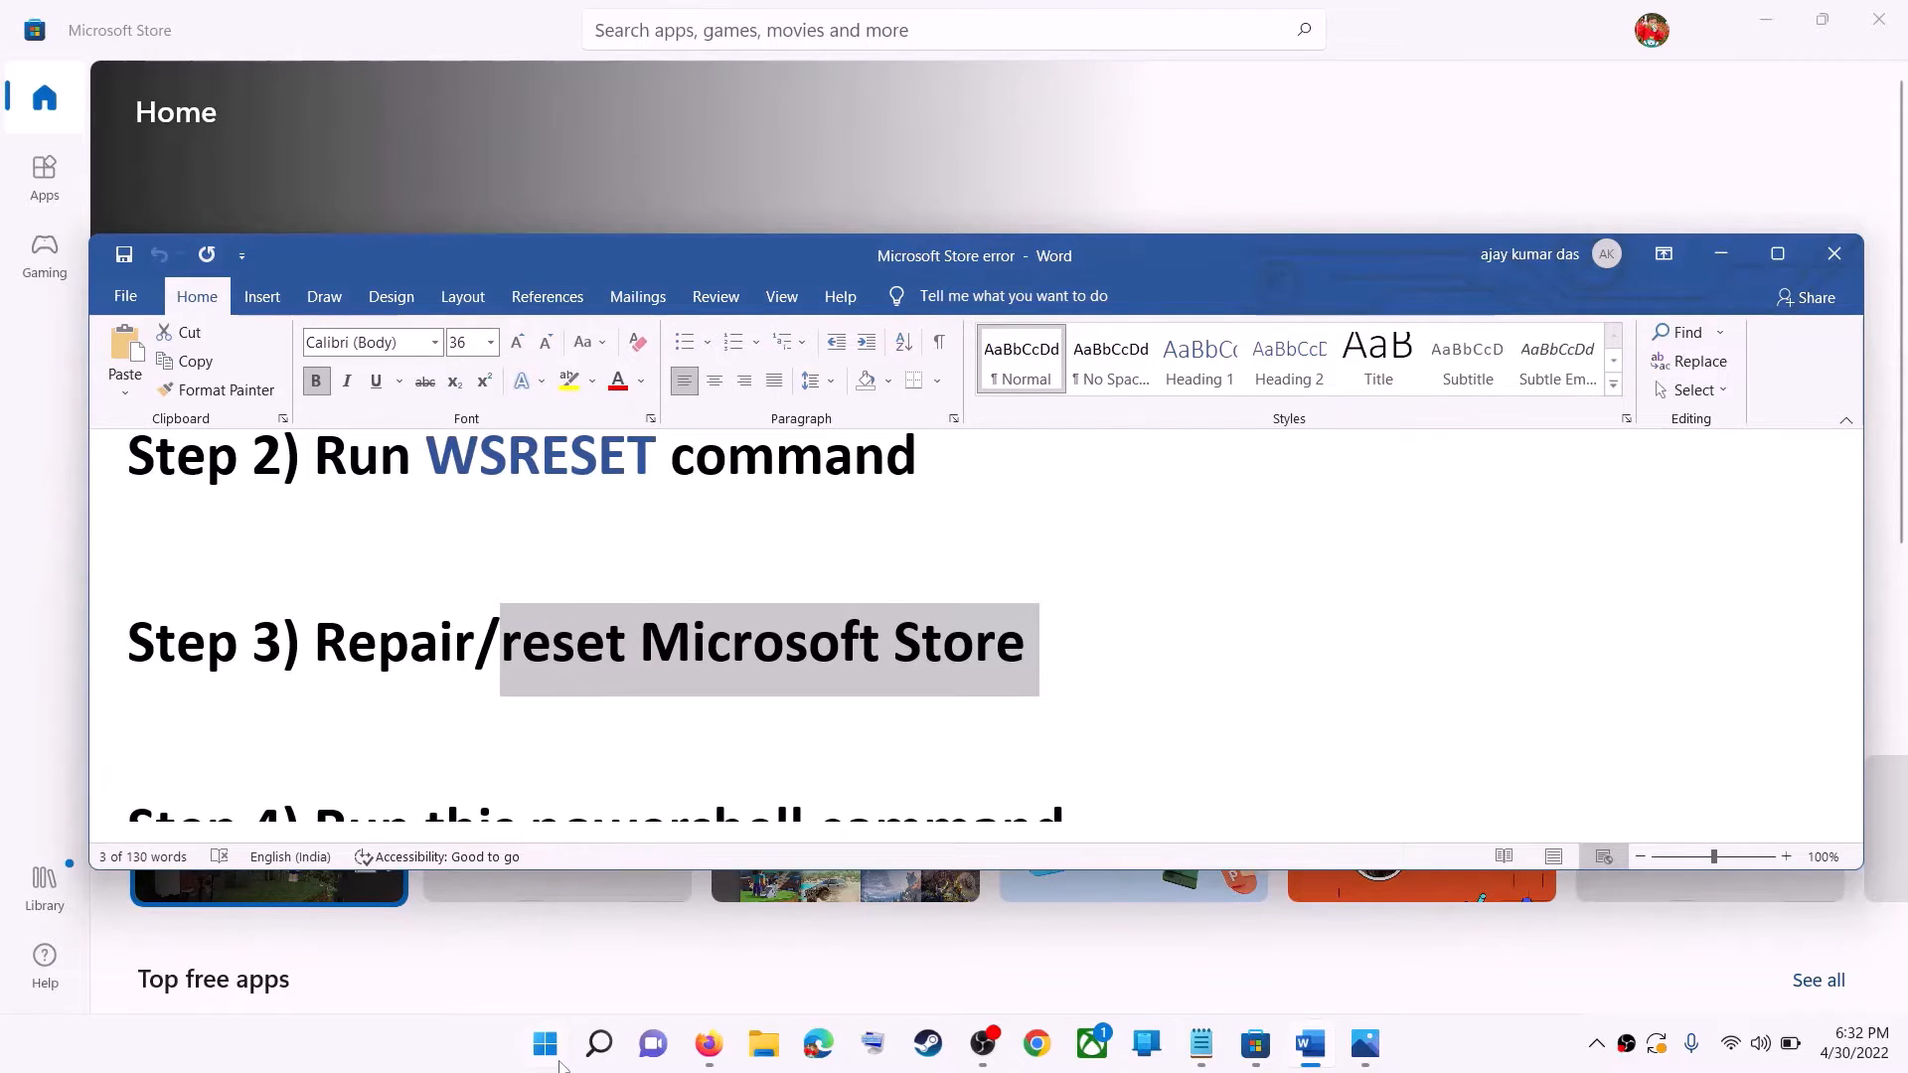
left_click(559, 1066)
type("store")
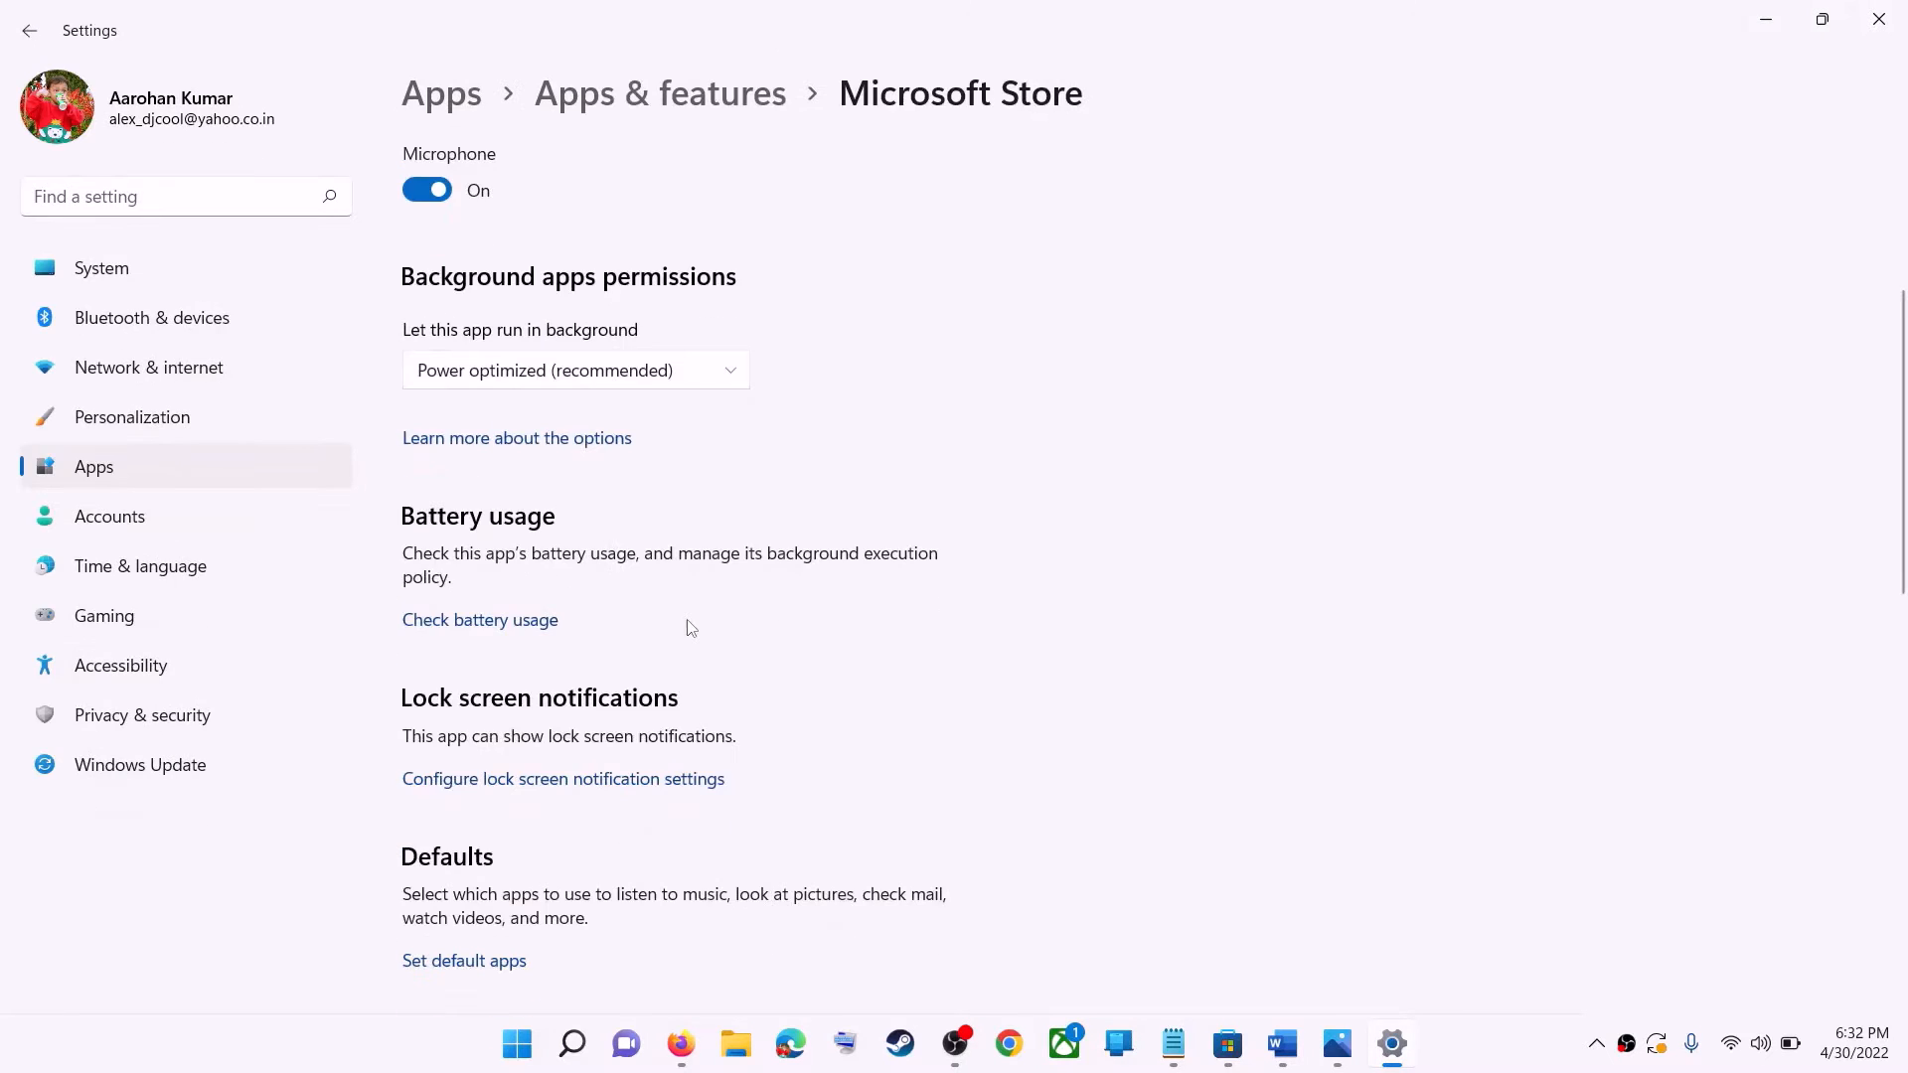
scroll(691, 627, "down", 5)
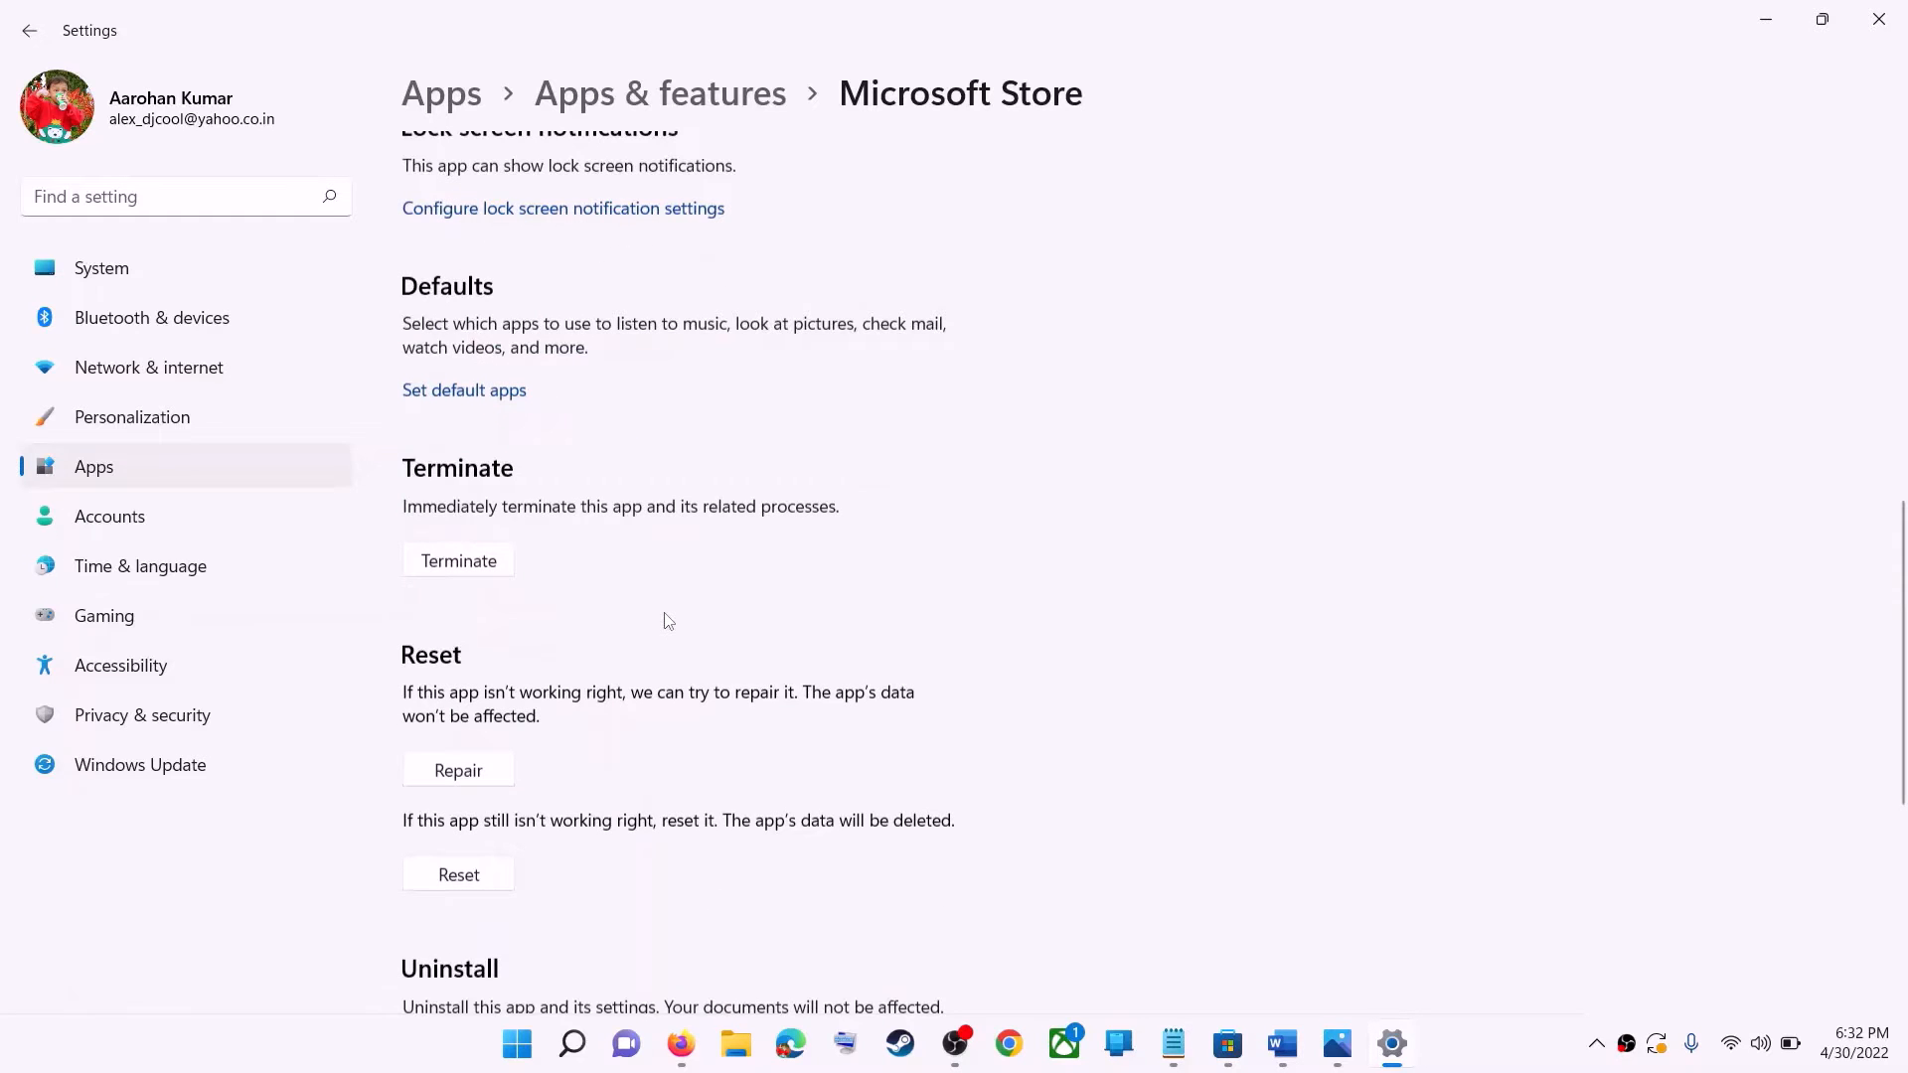
scroll(668, 620, "down", 3)
left_click(458, 489)
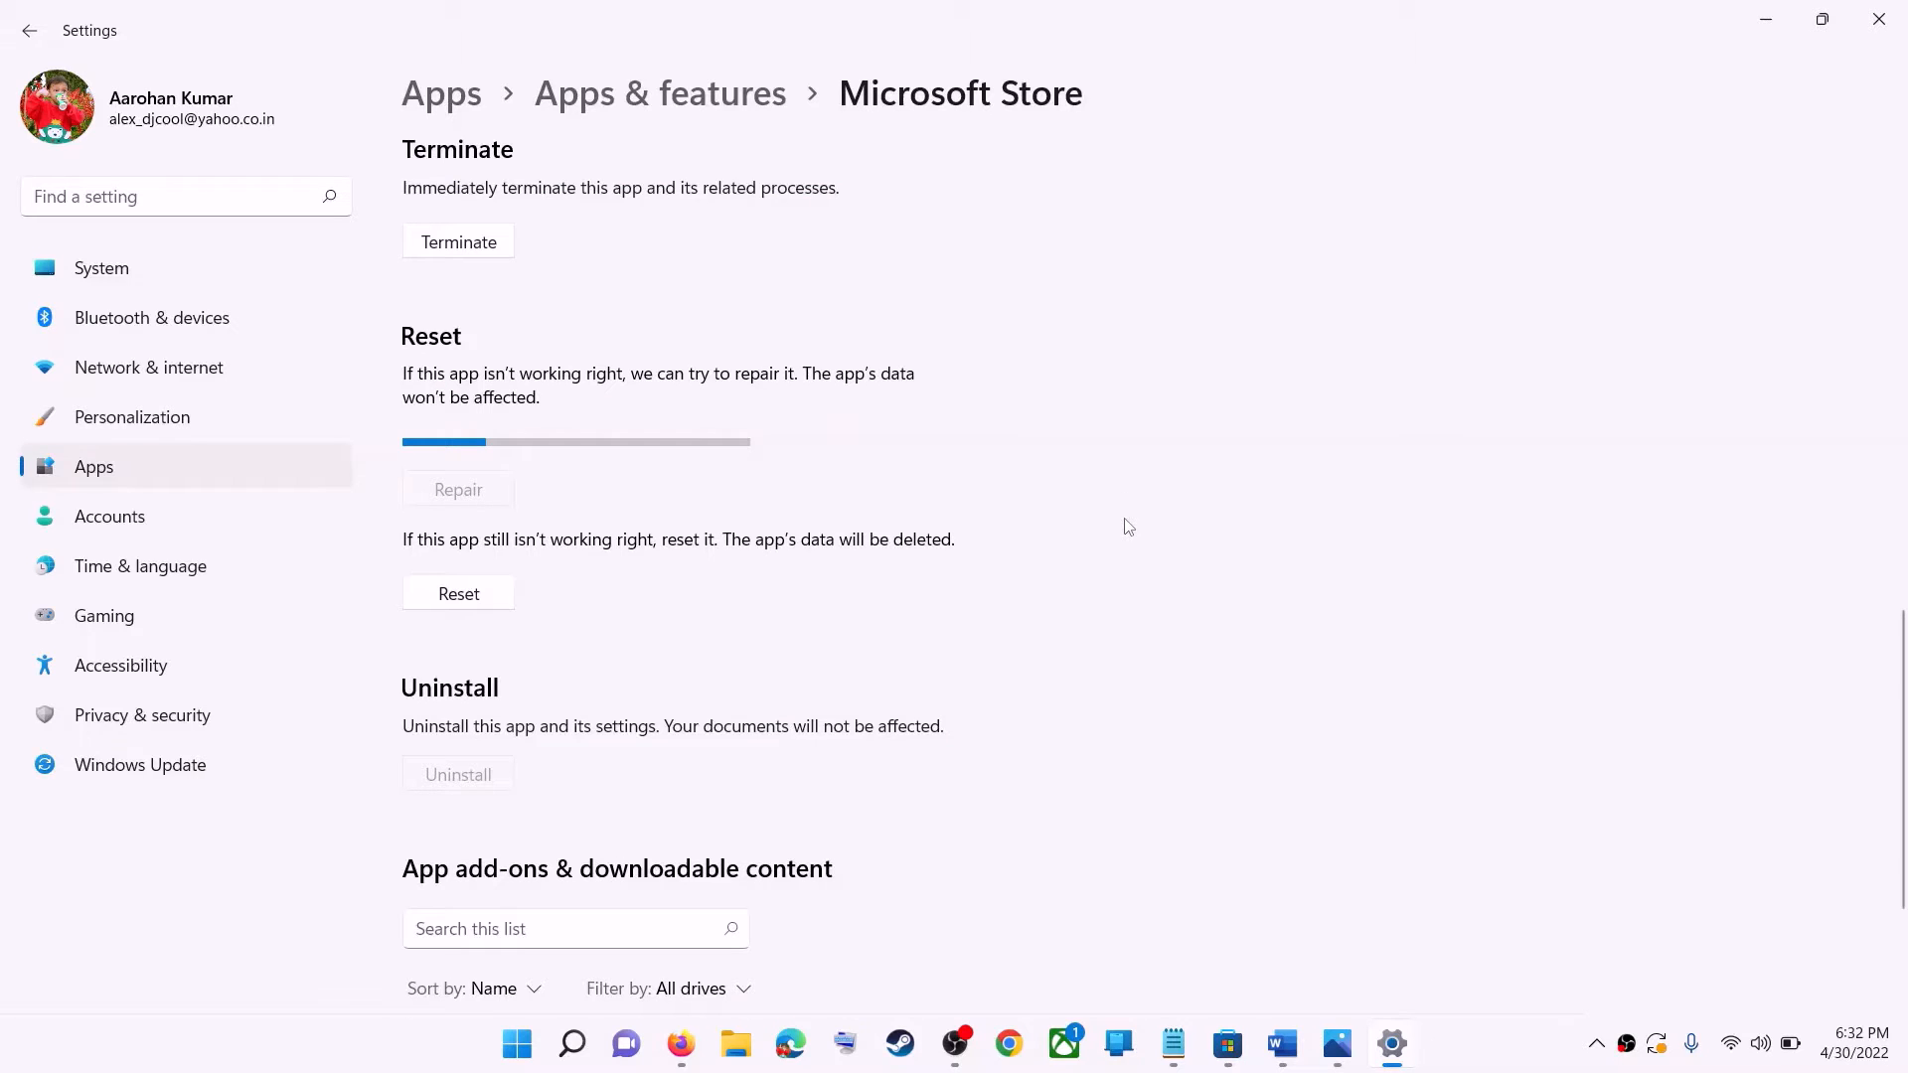
left_click(485, 605)
left_click(580, 532)
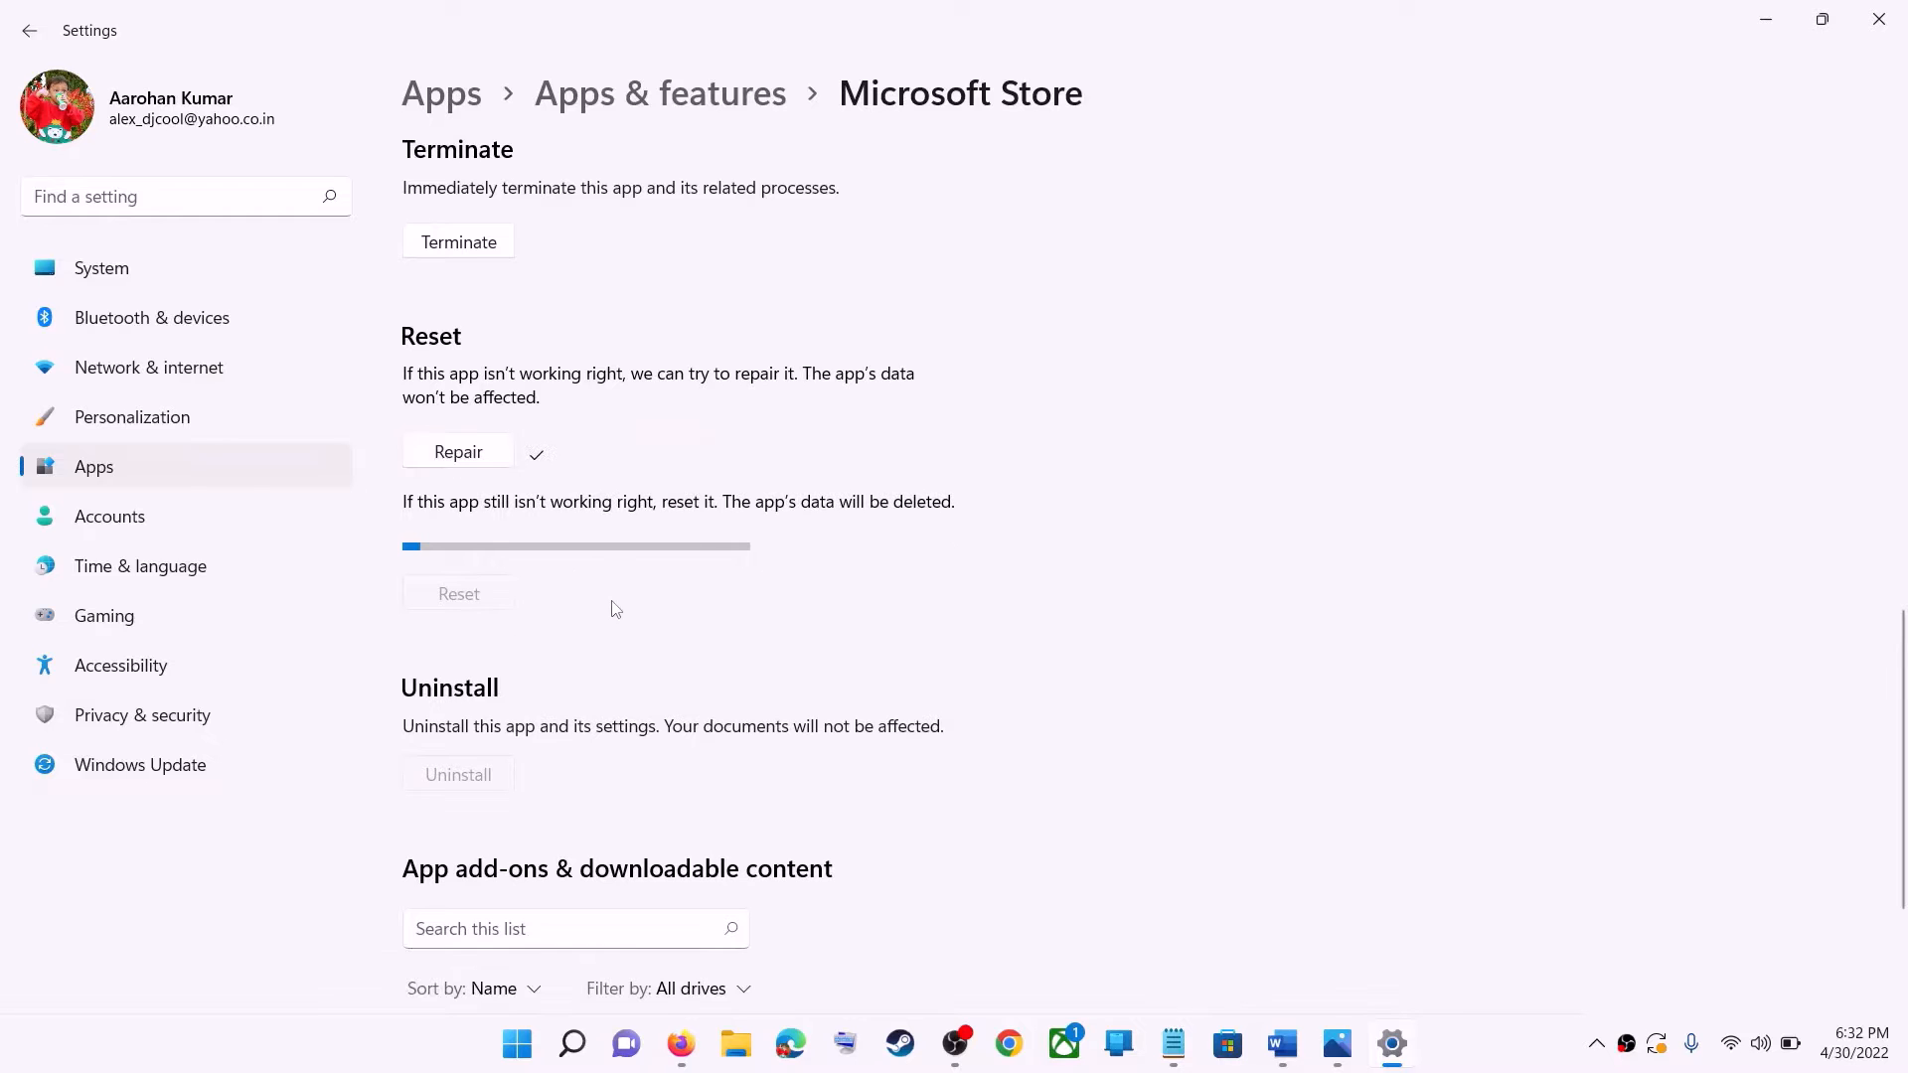
Switch to the Word document and copy the full Get-AppxPackage -AllUsers command under Step 4.
left_click(1282, 1043)
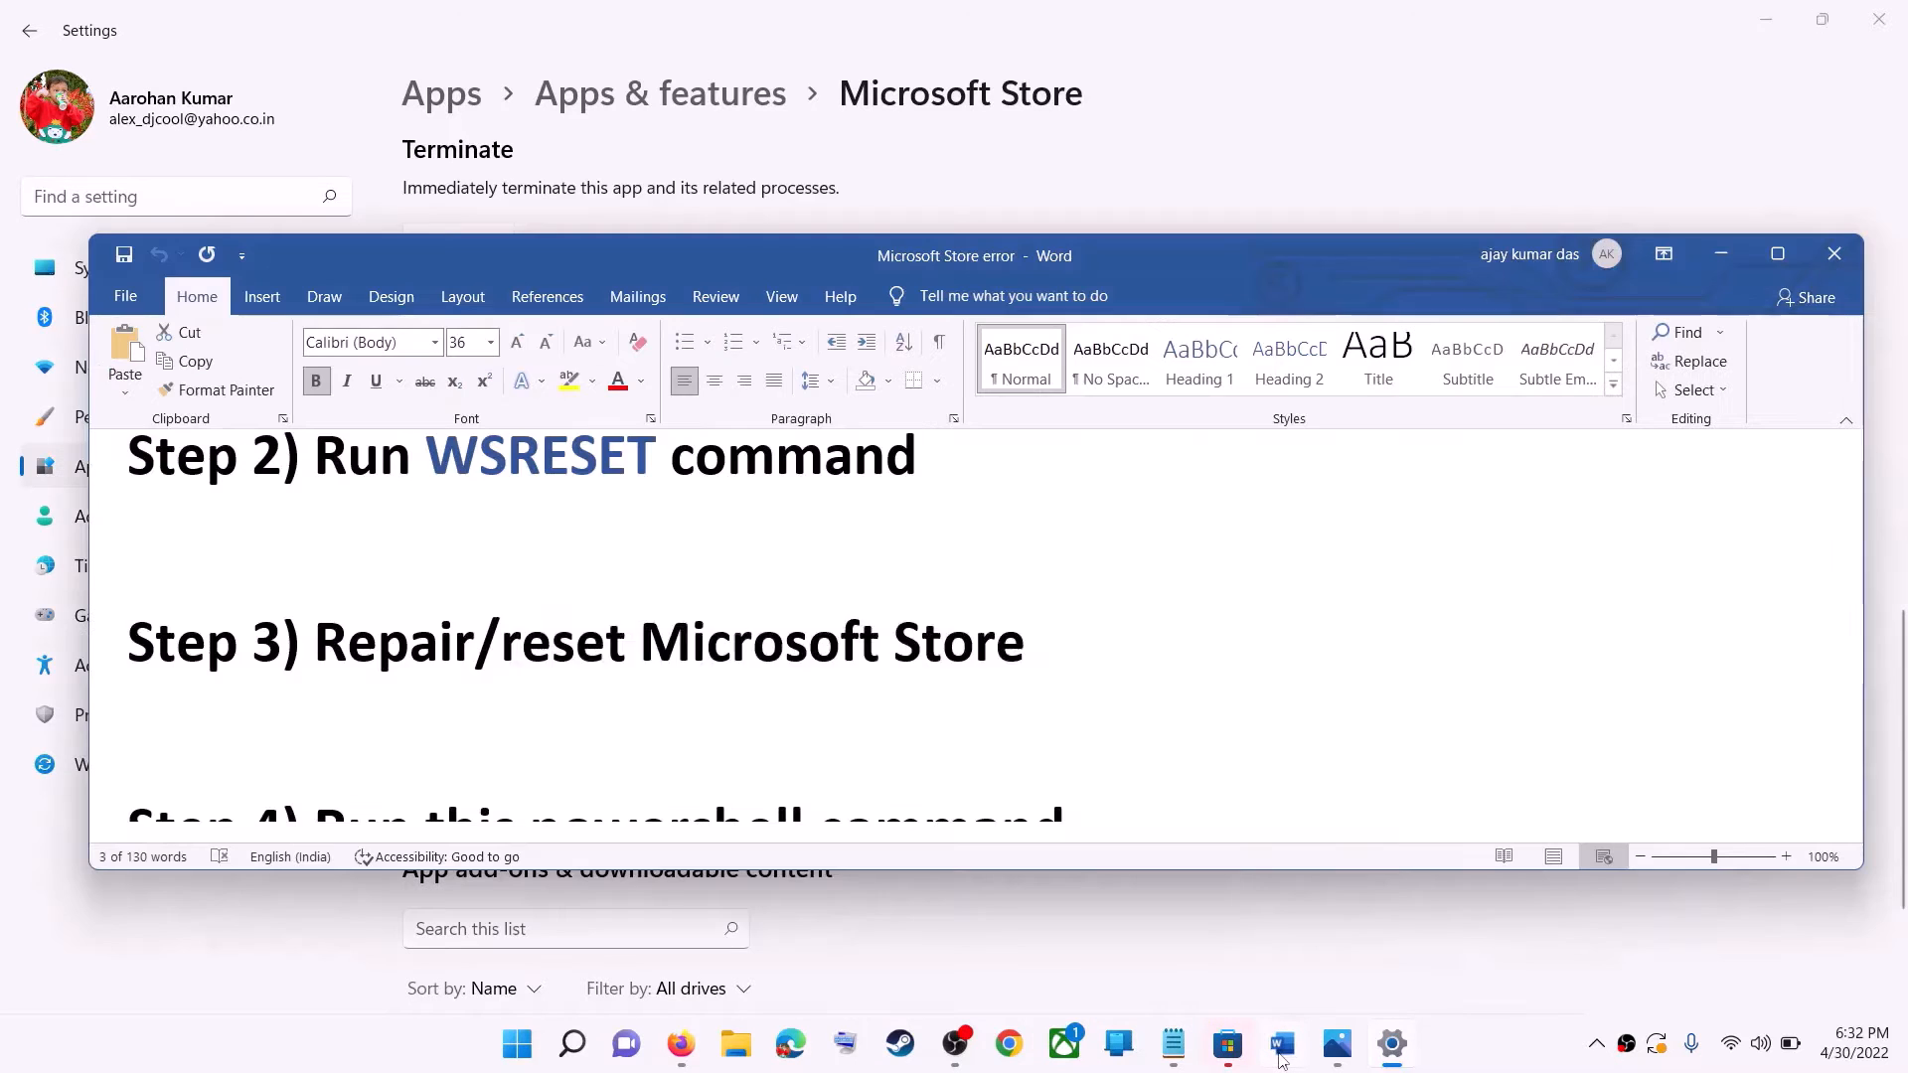
left_click_drag(1034, 644, 617, 644)
scroll(437, 644, "down", 5)
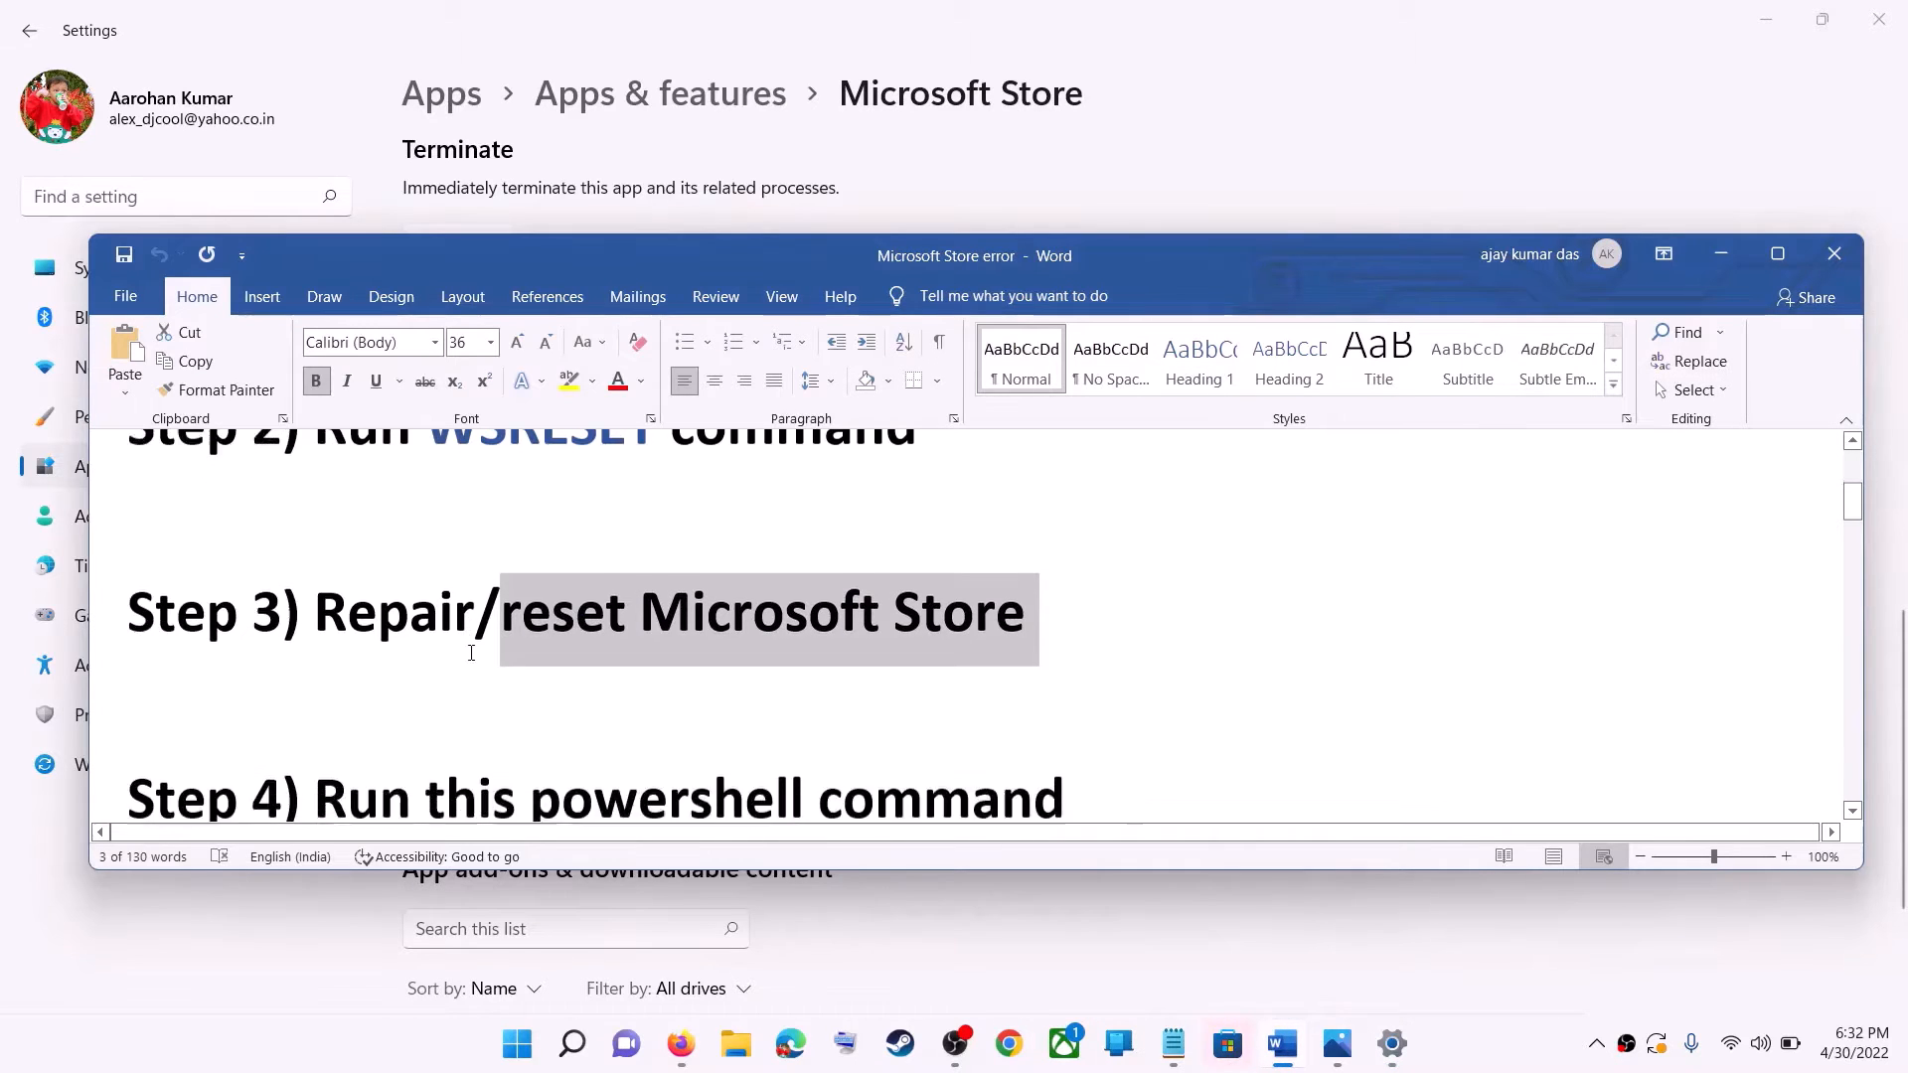
scroll(791, 710, "down", 1)
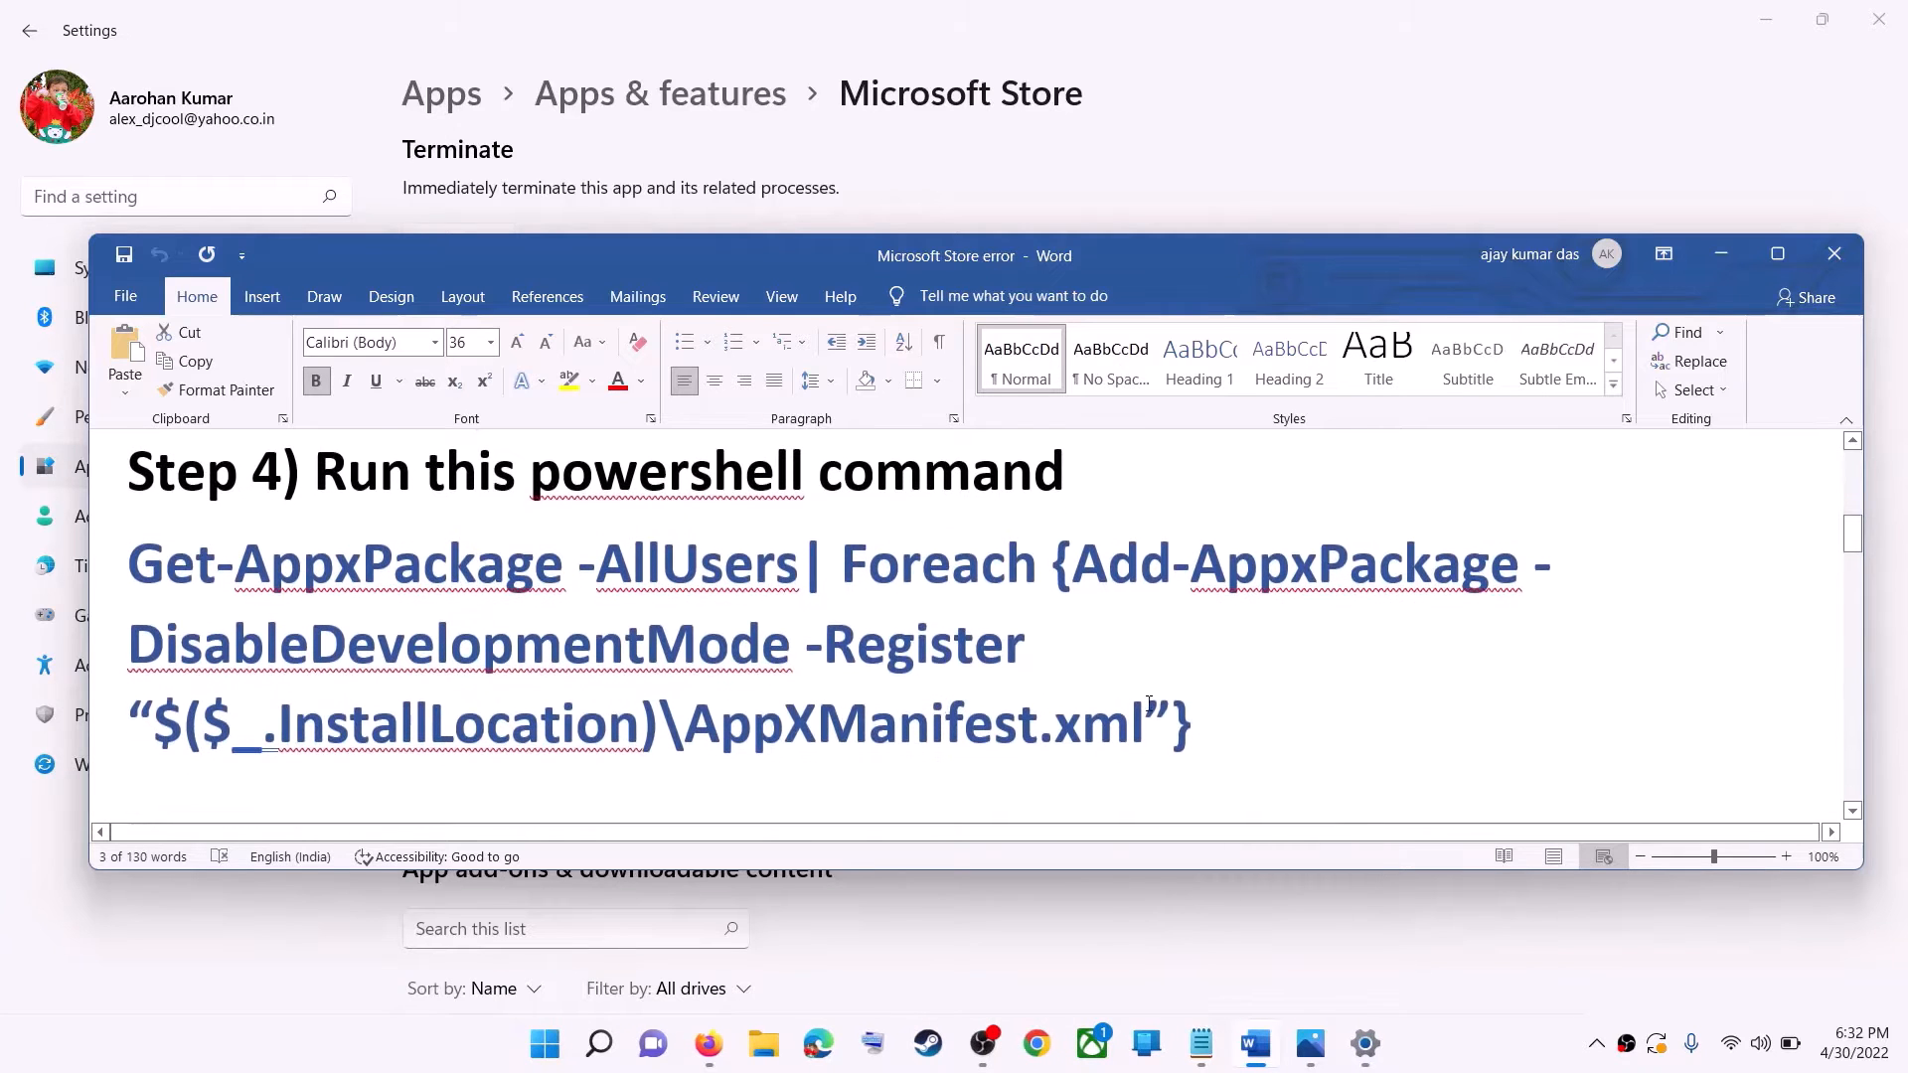
left_click_drag(1225, 716, 288, 606)
right_click(288, 606)
left_click(390, 652)
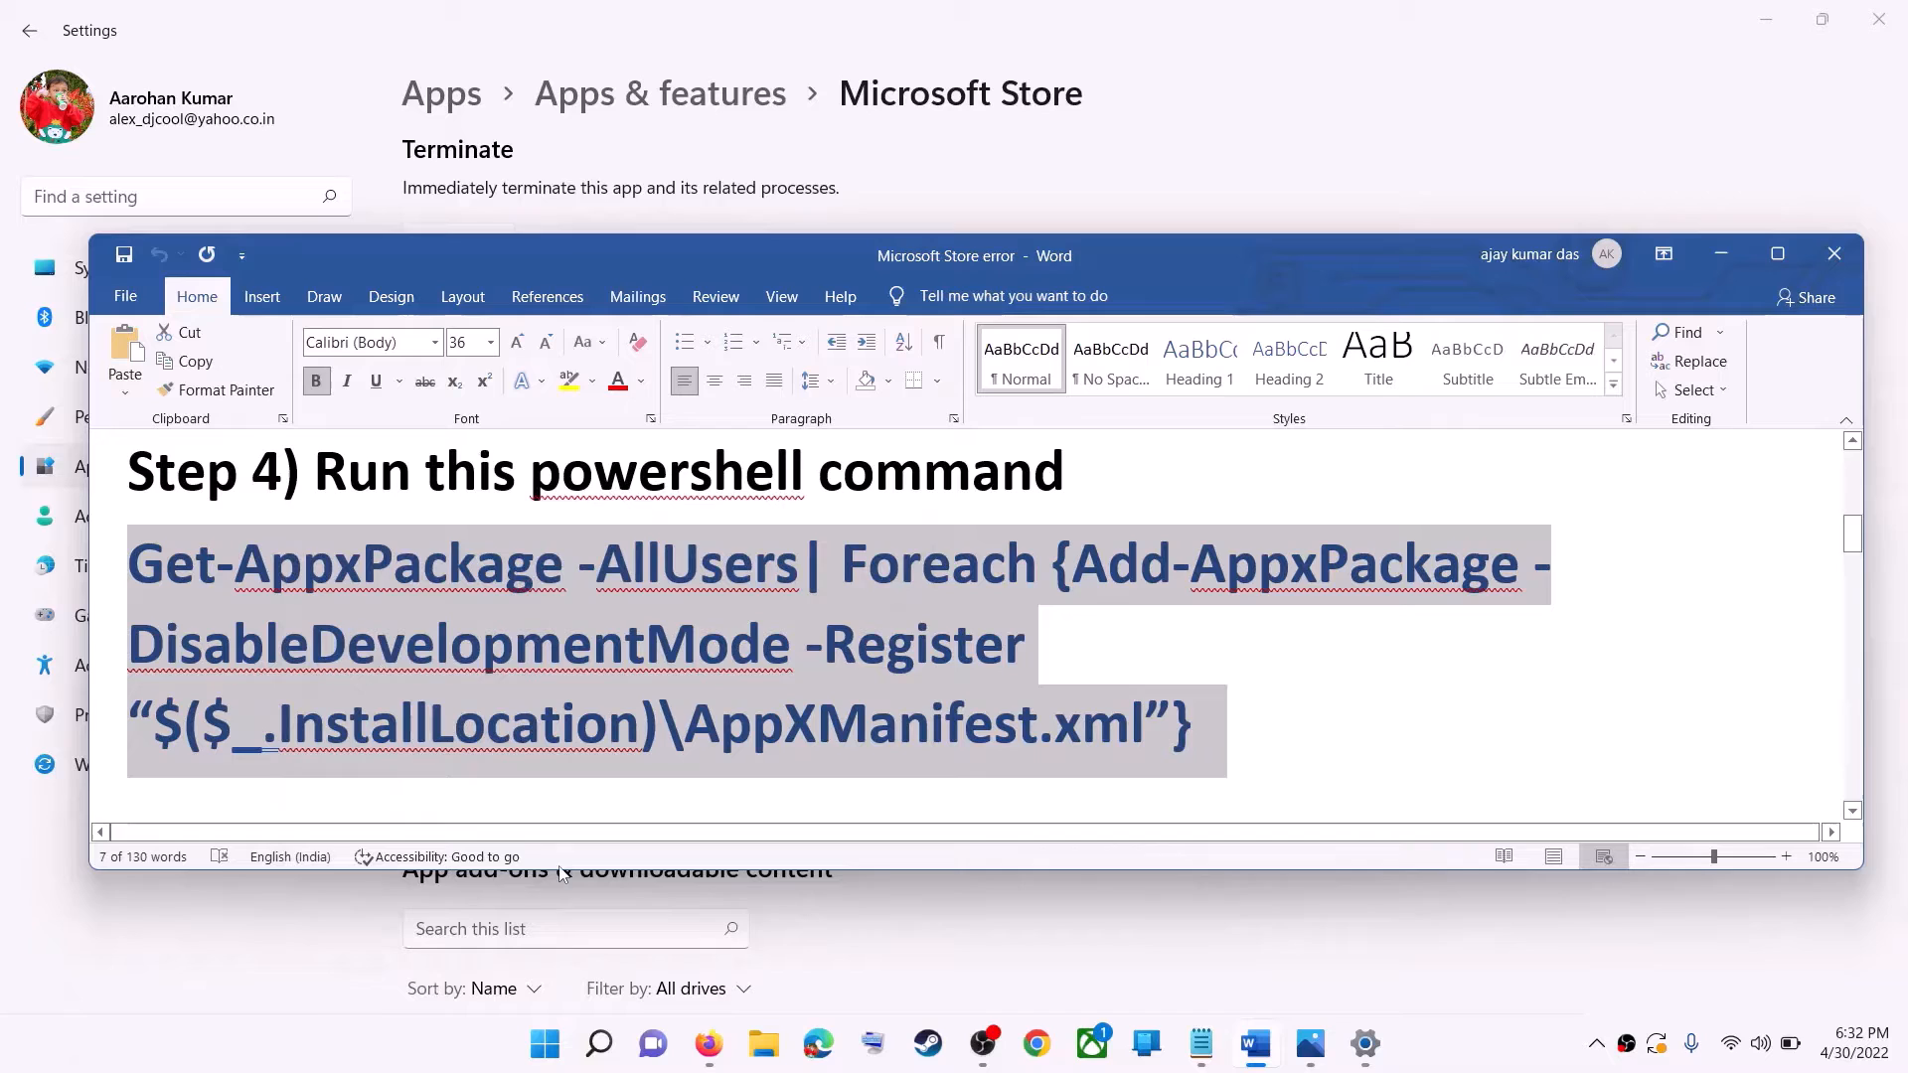
Search Windows for powershell and launch Windows PowerShell as administrator, allowing the elevation request.
left_click(554, 1055)
type("po")
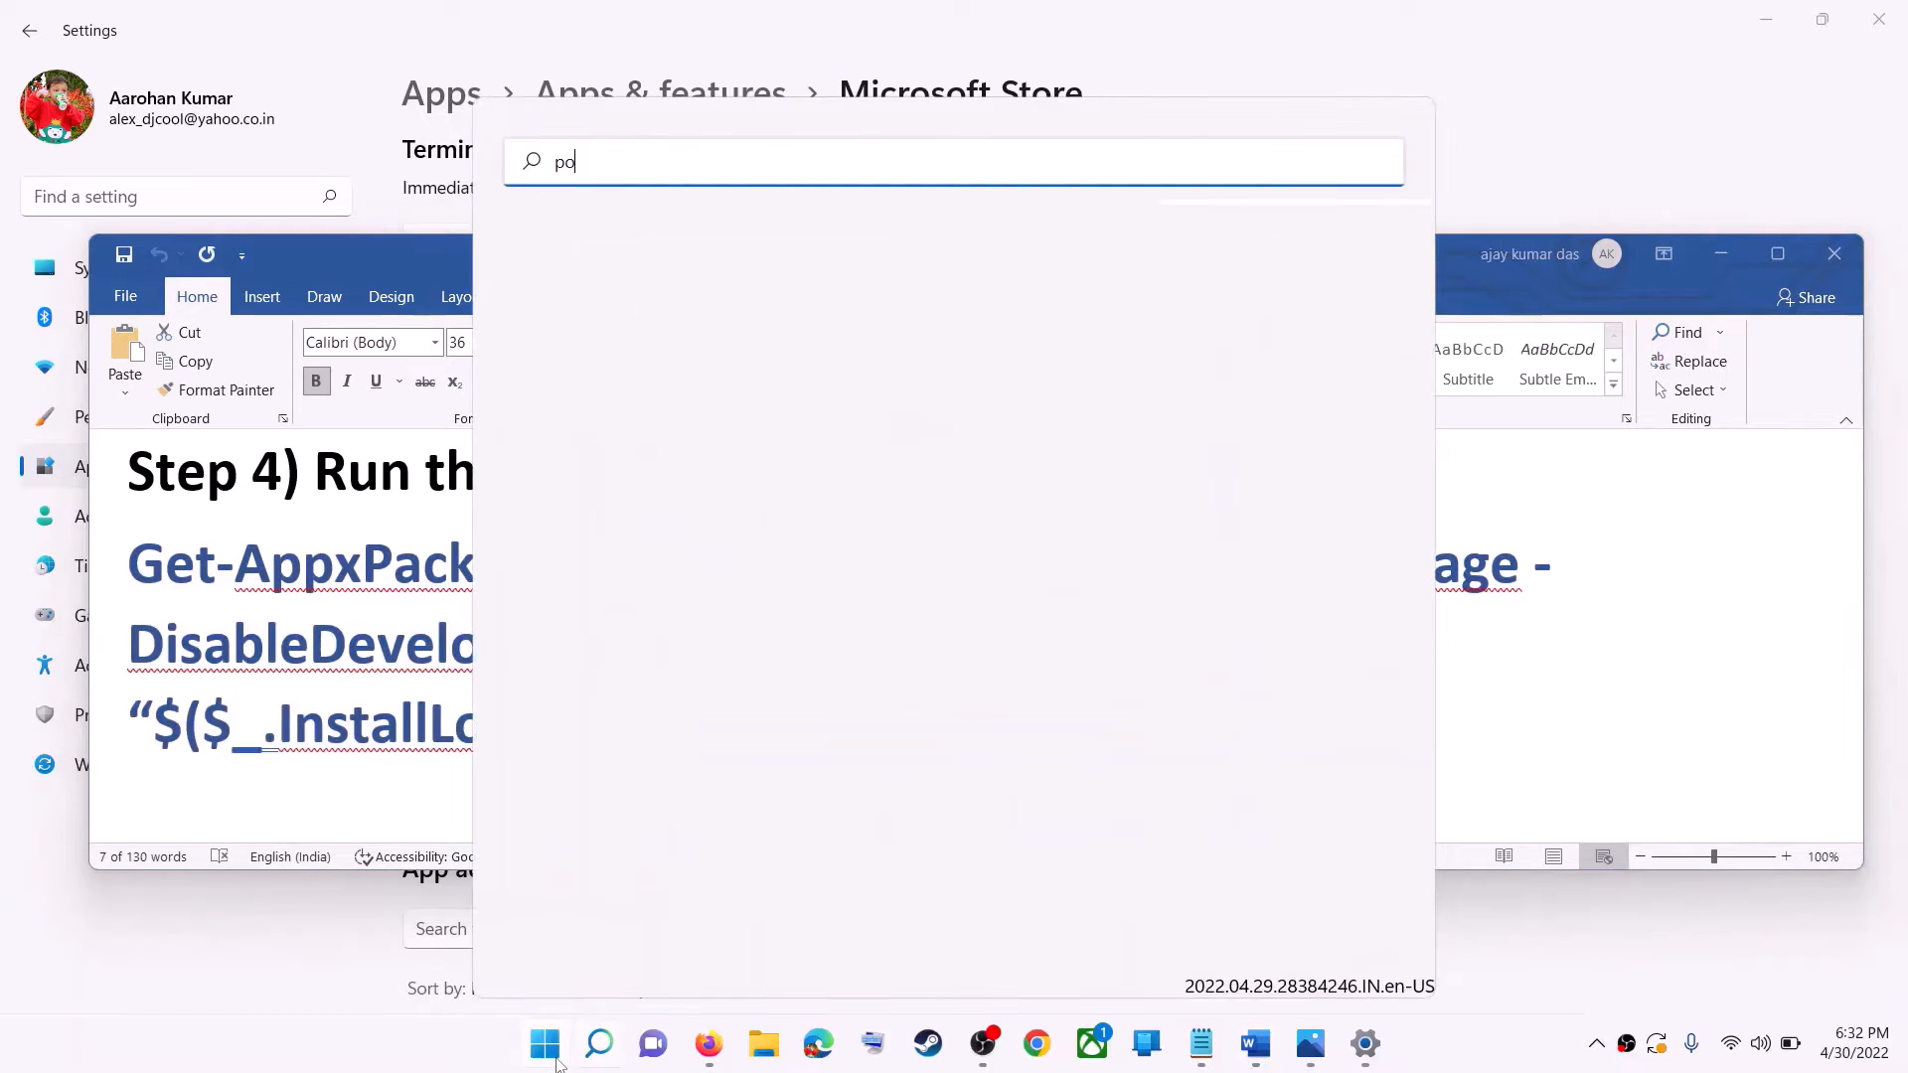
type("wershell")
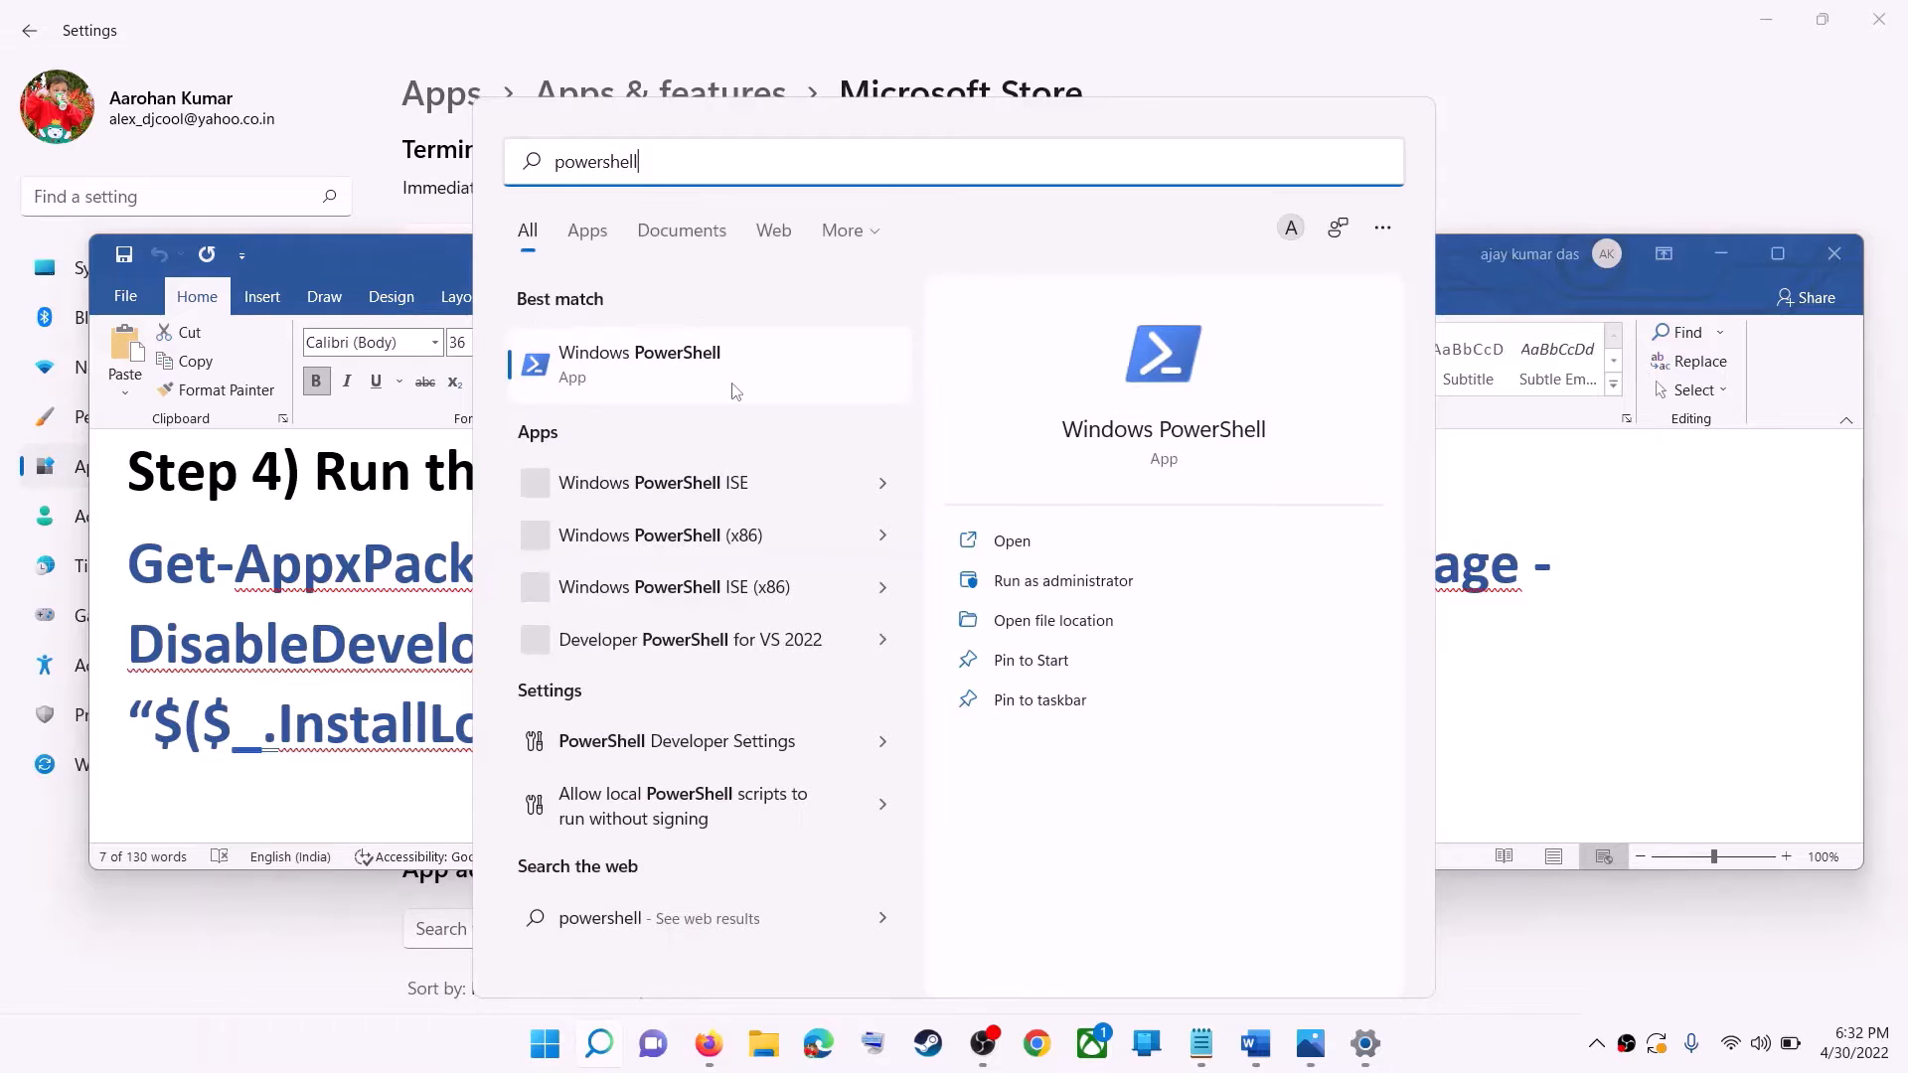
left_click(665, 376)
right_click(665, 376)
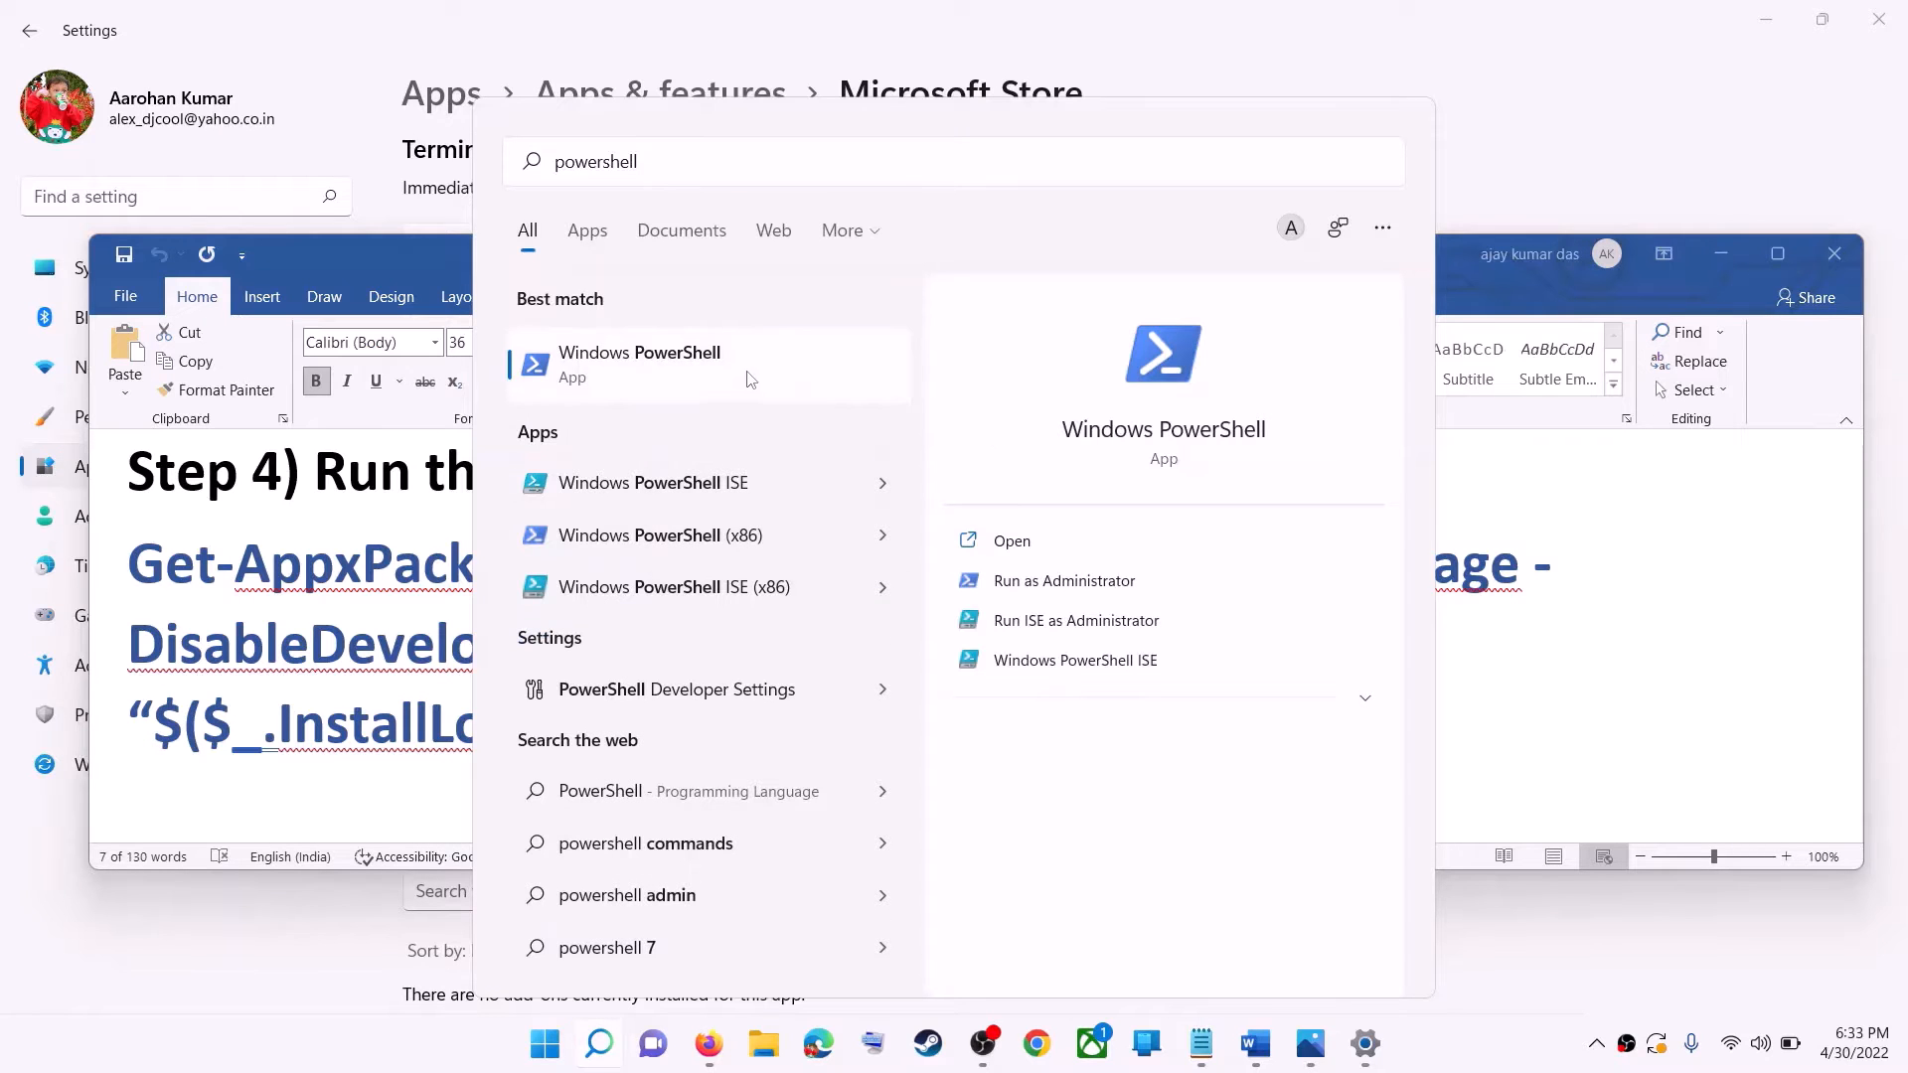
right_click(821, 398)
left_click(840, 404)
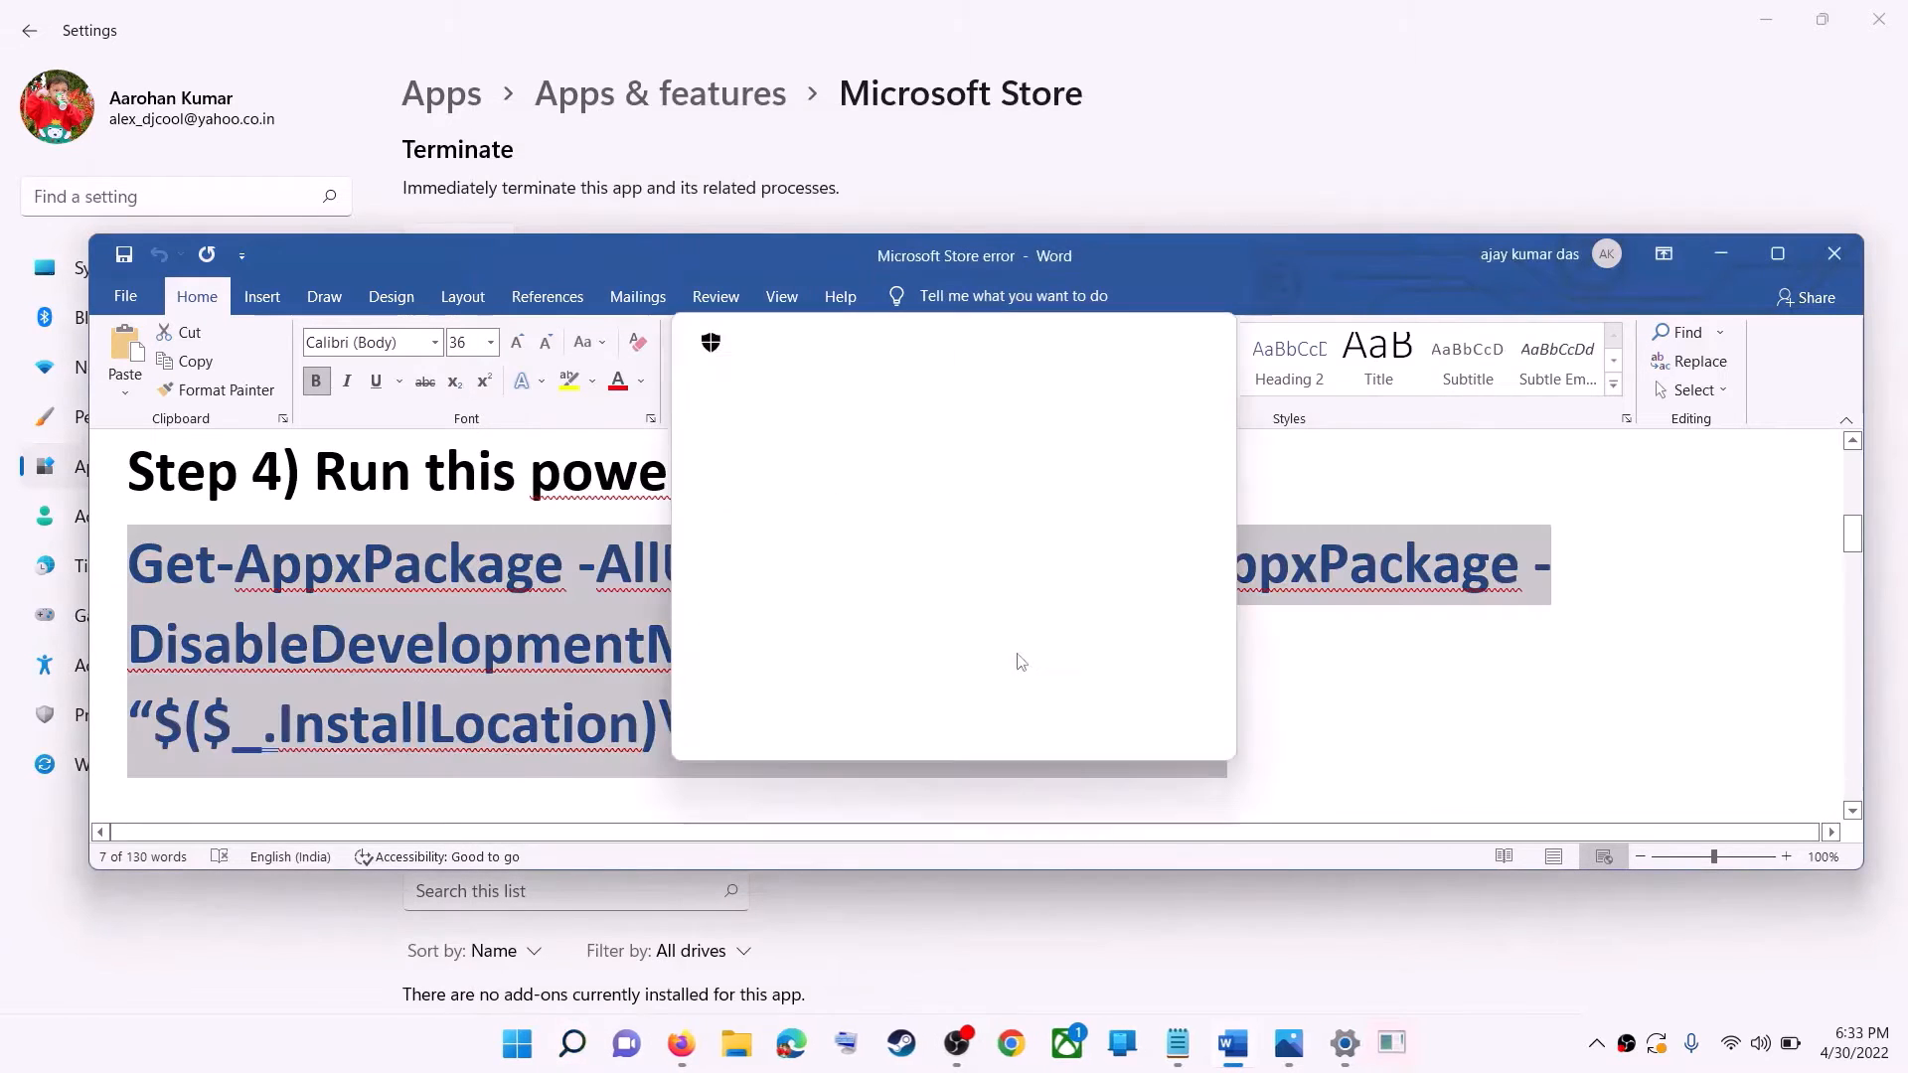
left_click(845, 709)
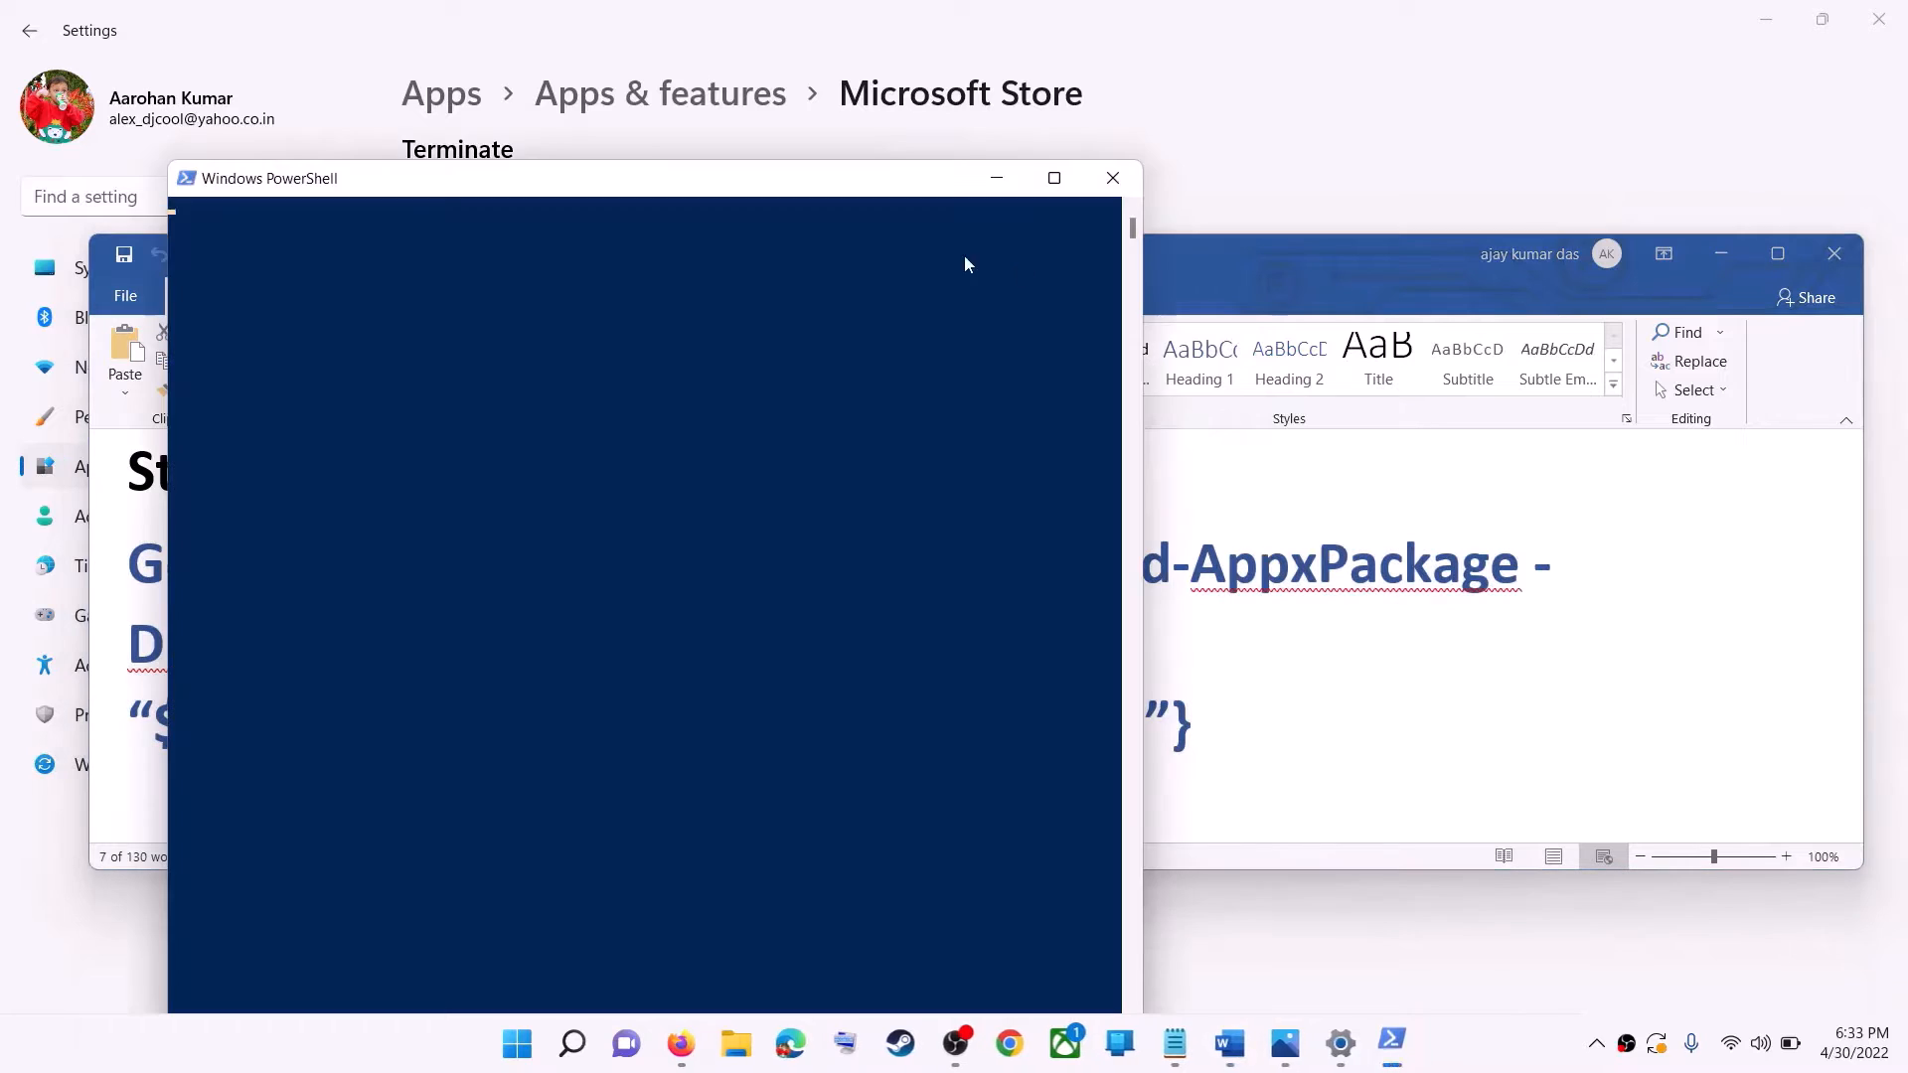
Run the copied Get-AppxPackage re-registration command in the administrator PowerShell window, and close the window once it has run.
key("ctrl+v")
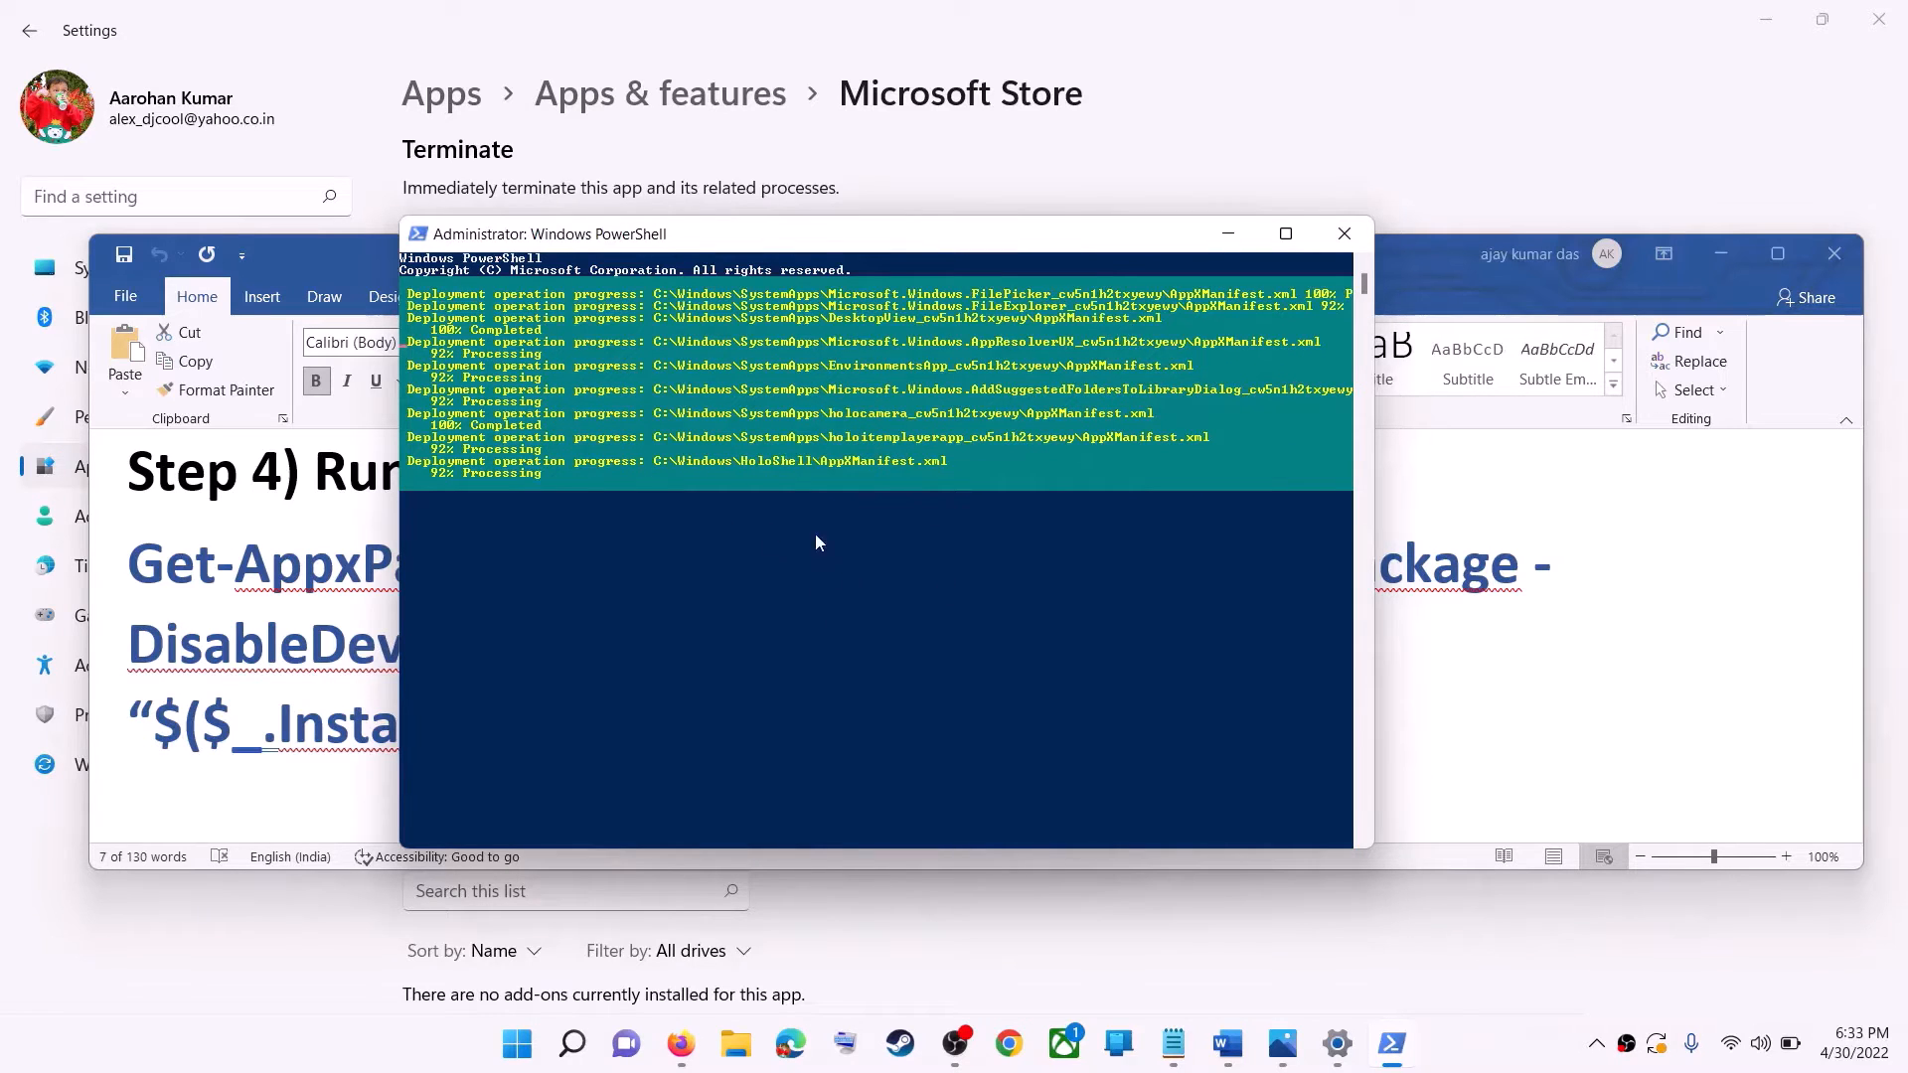
left_click(1488, 1048)
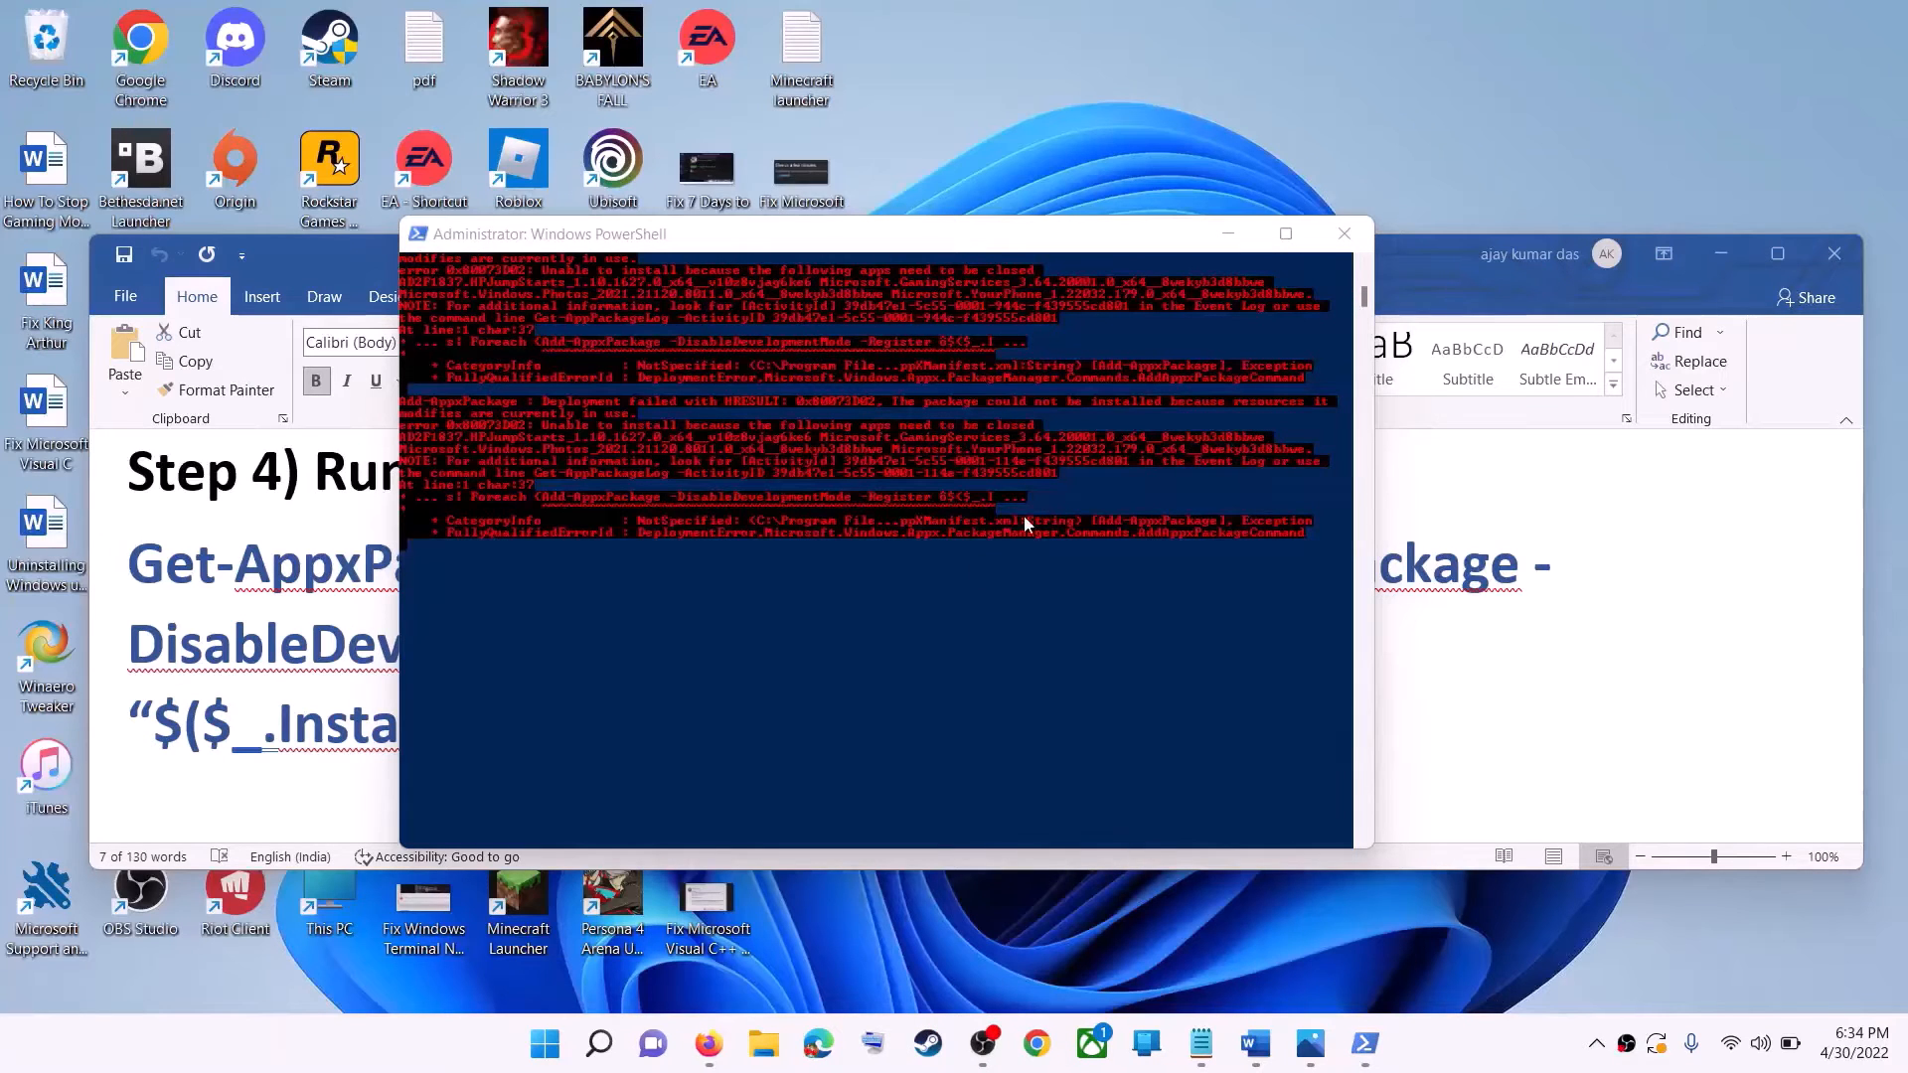
left_click(1340, 238)
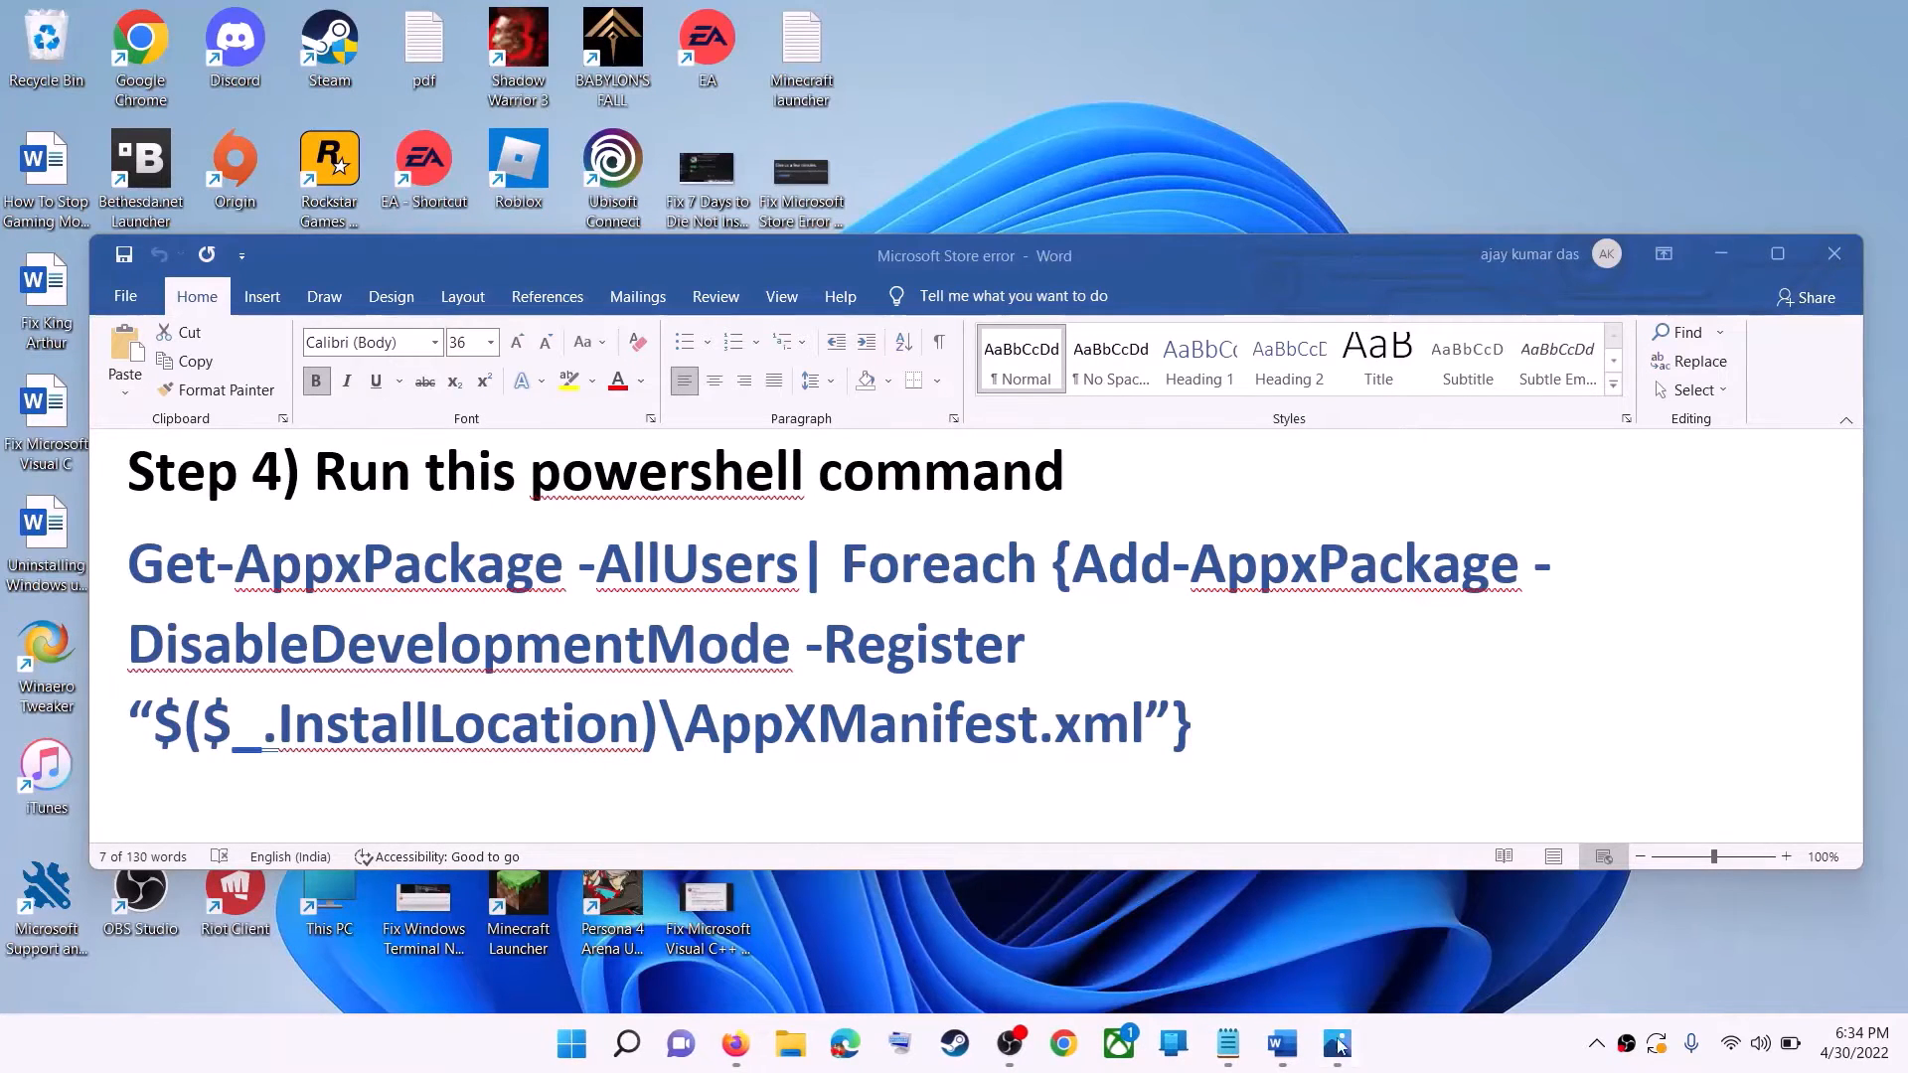
Check the Store cache path under Step 5 in the Word document, and open the Windows (C:) drive in File Explorer.
triple_click(733, 641)
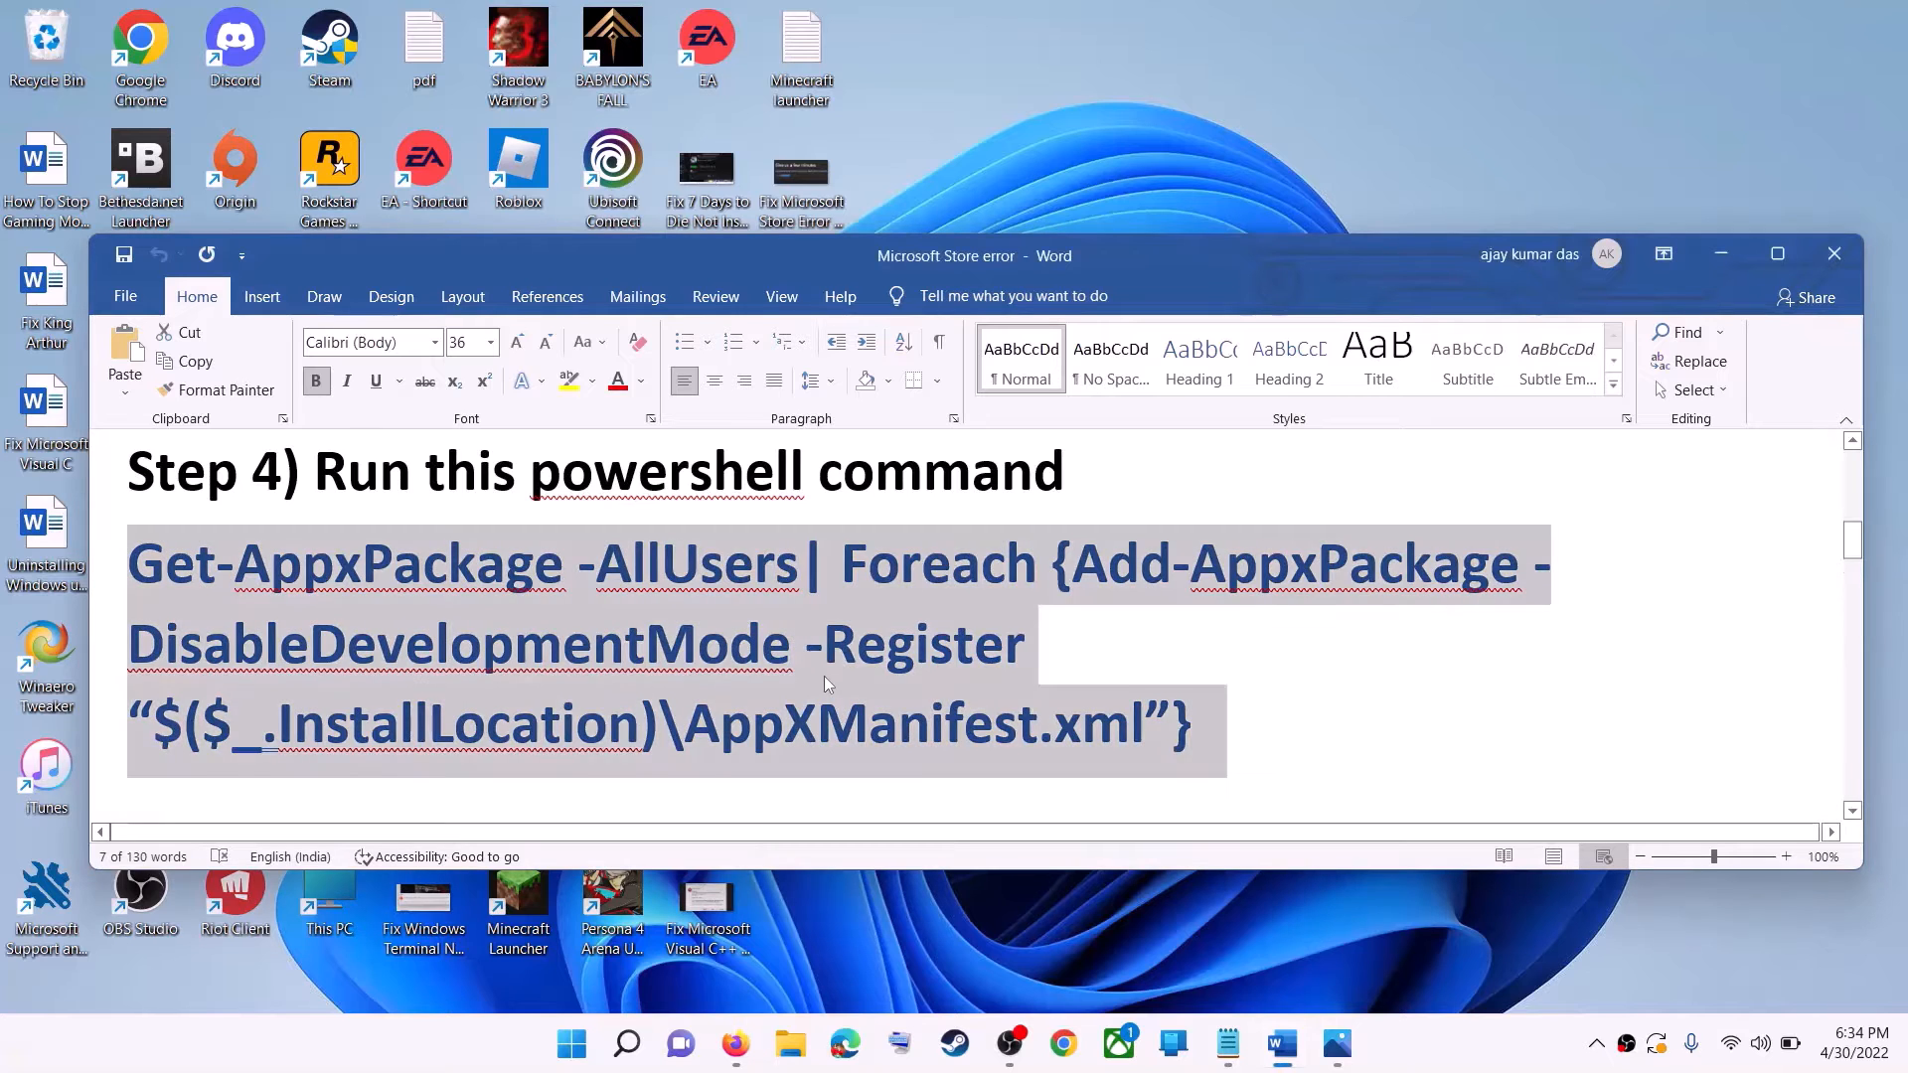
scroll(785, 644, "down", 5)
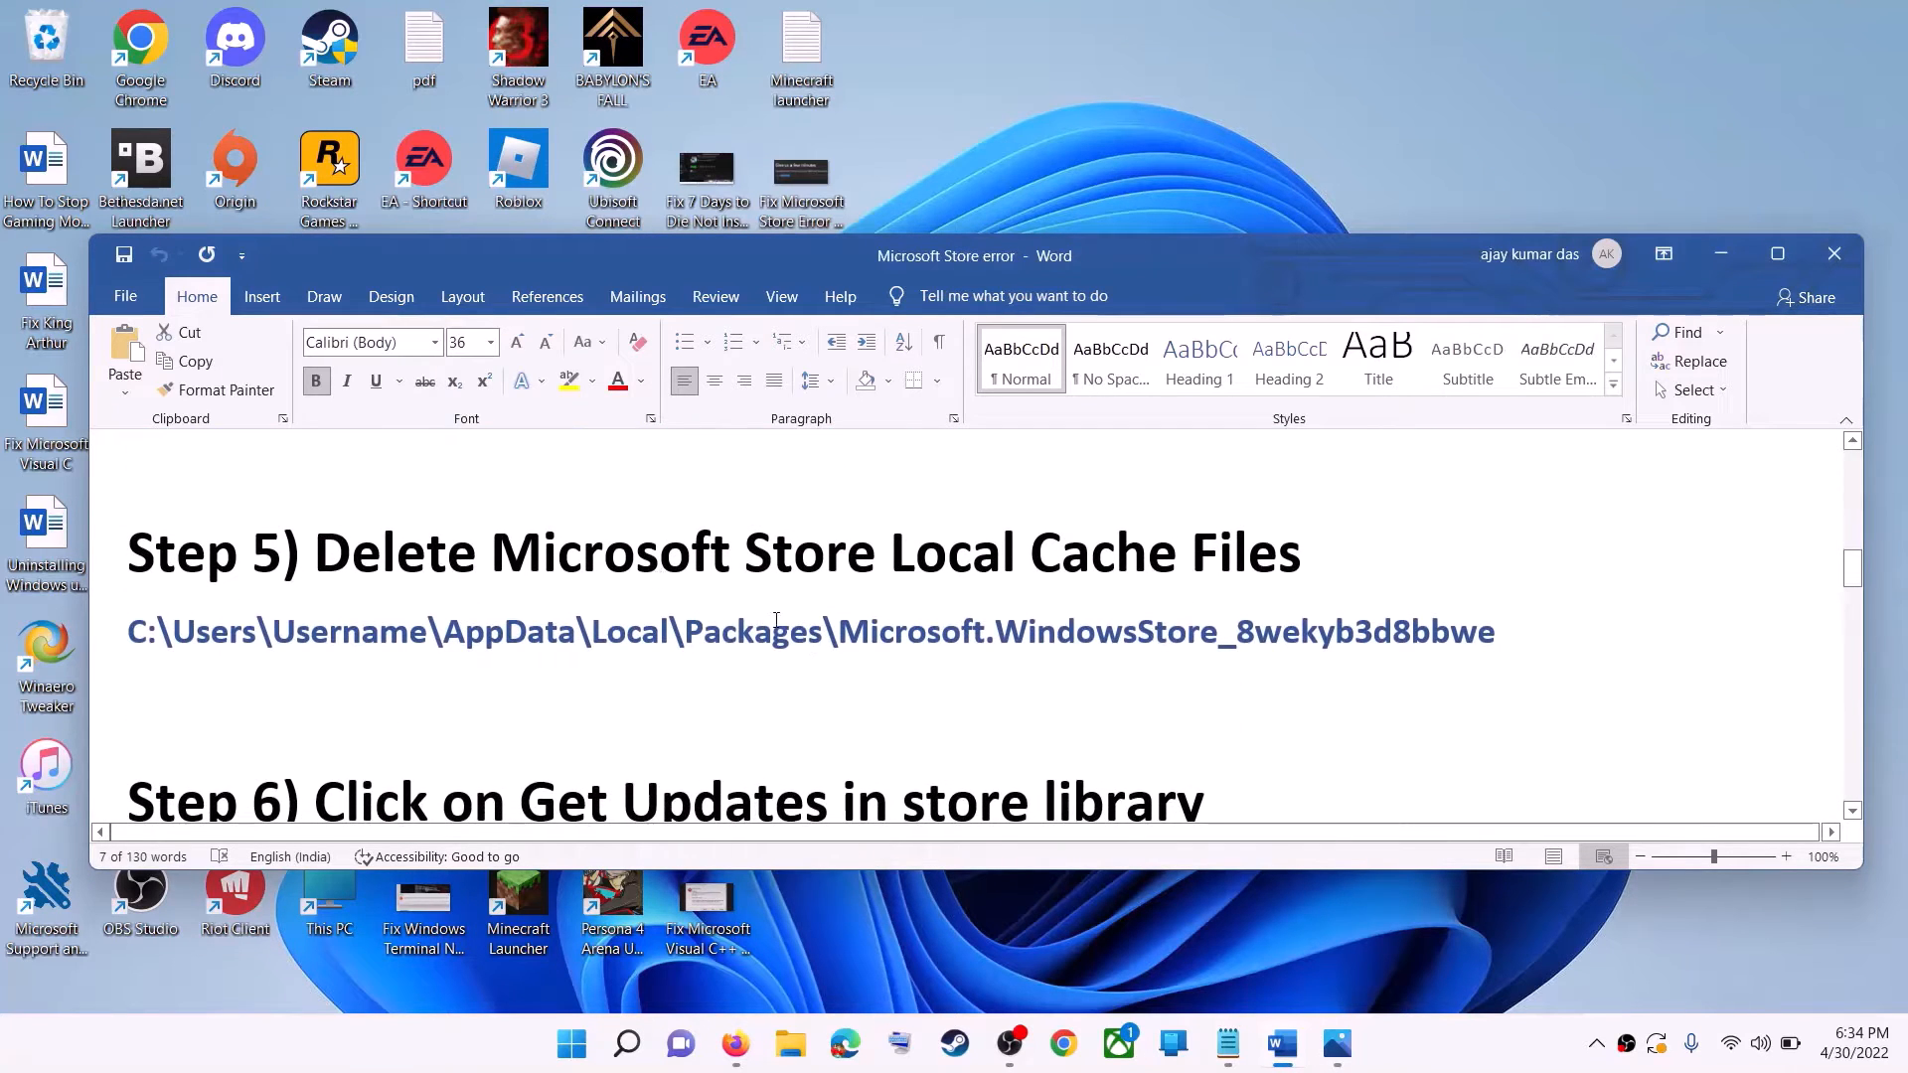
scroll(811, 647, "up", 1)
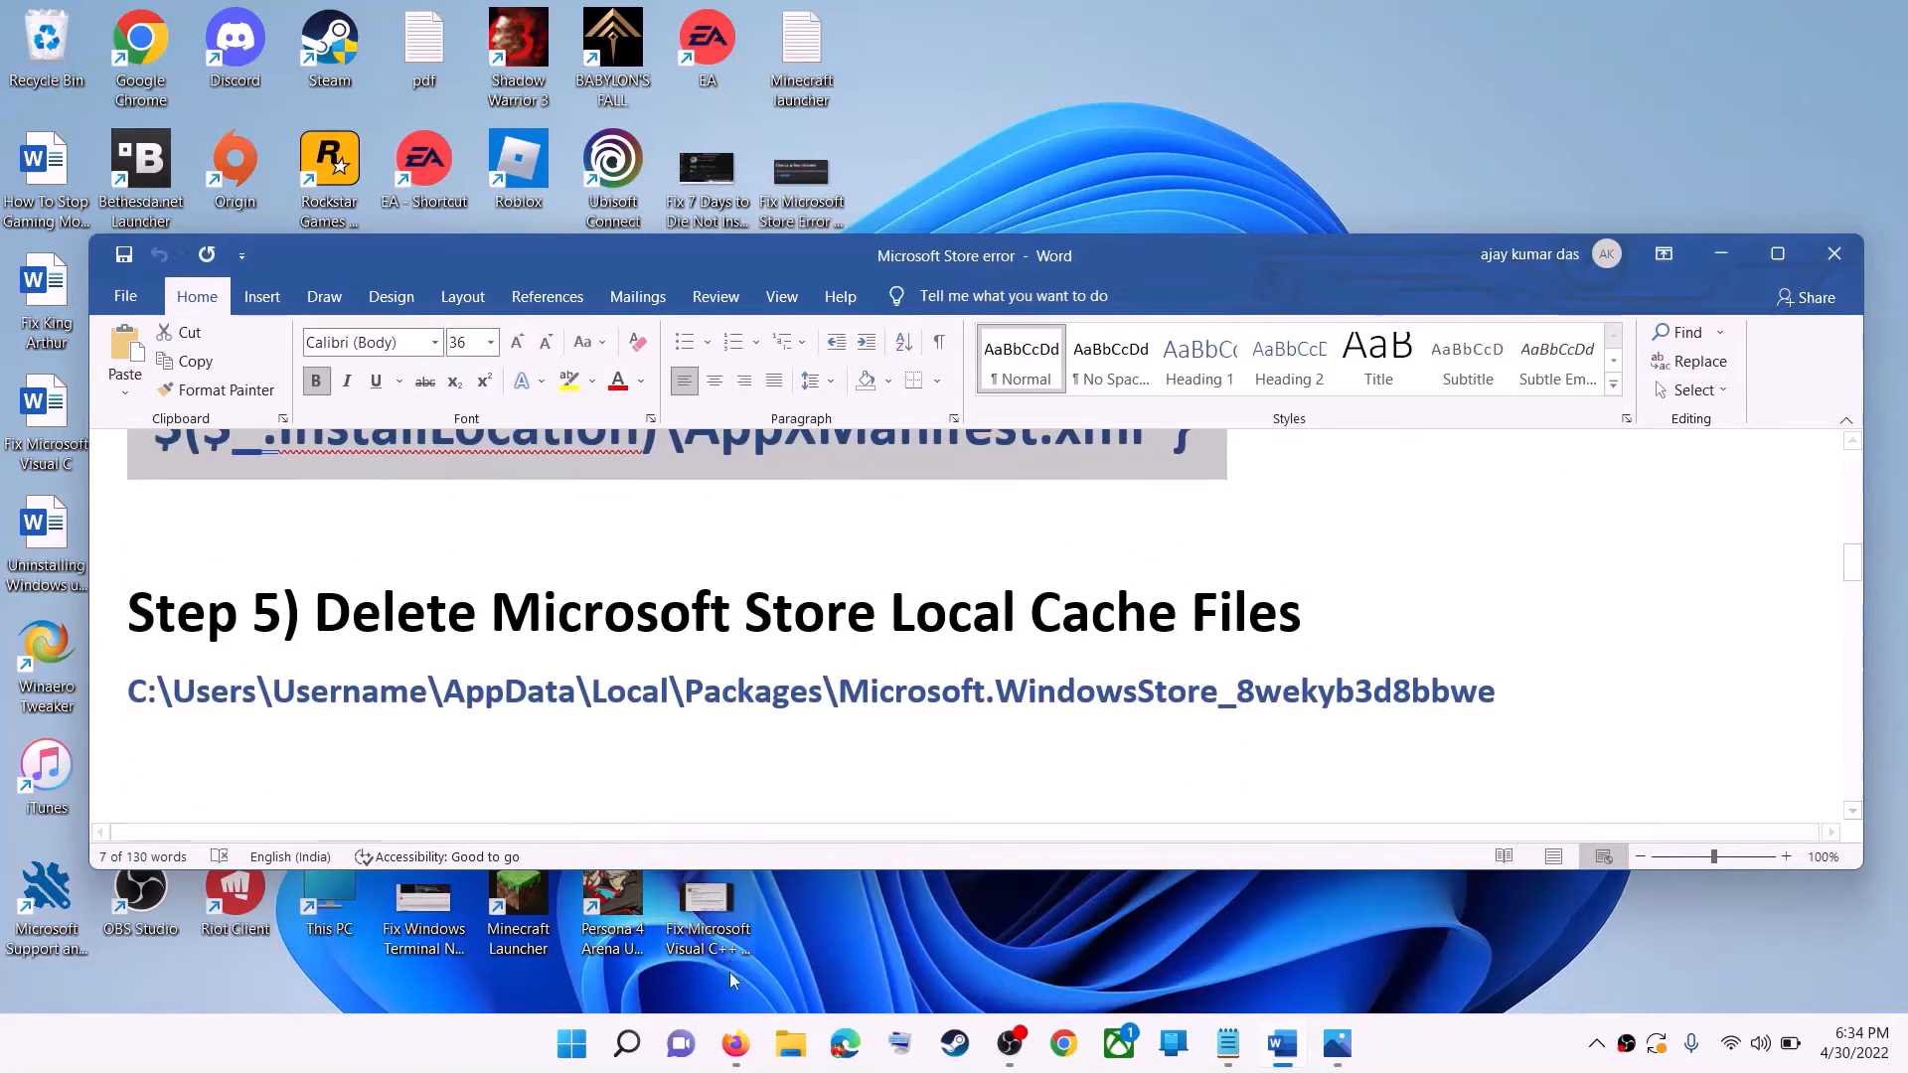
left_click(790, 1044)
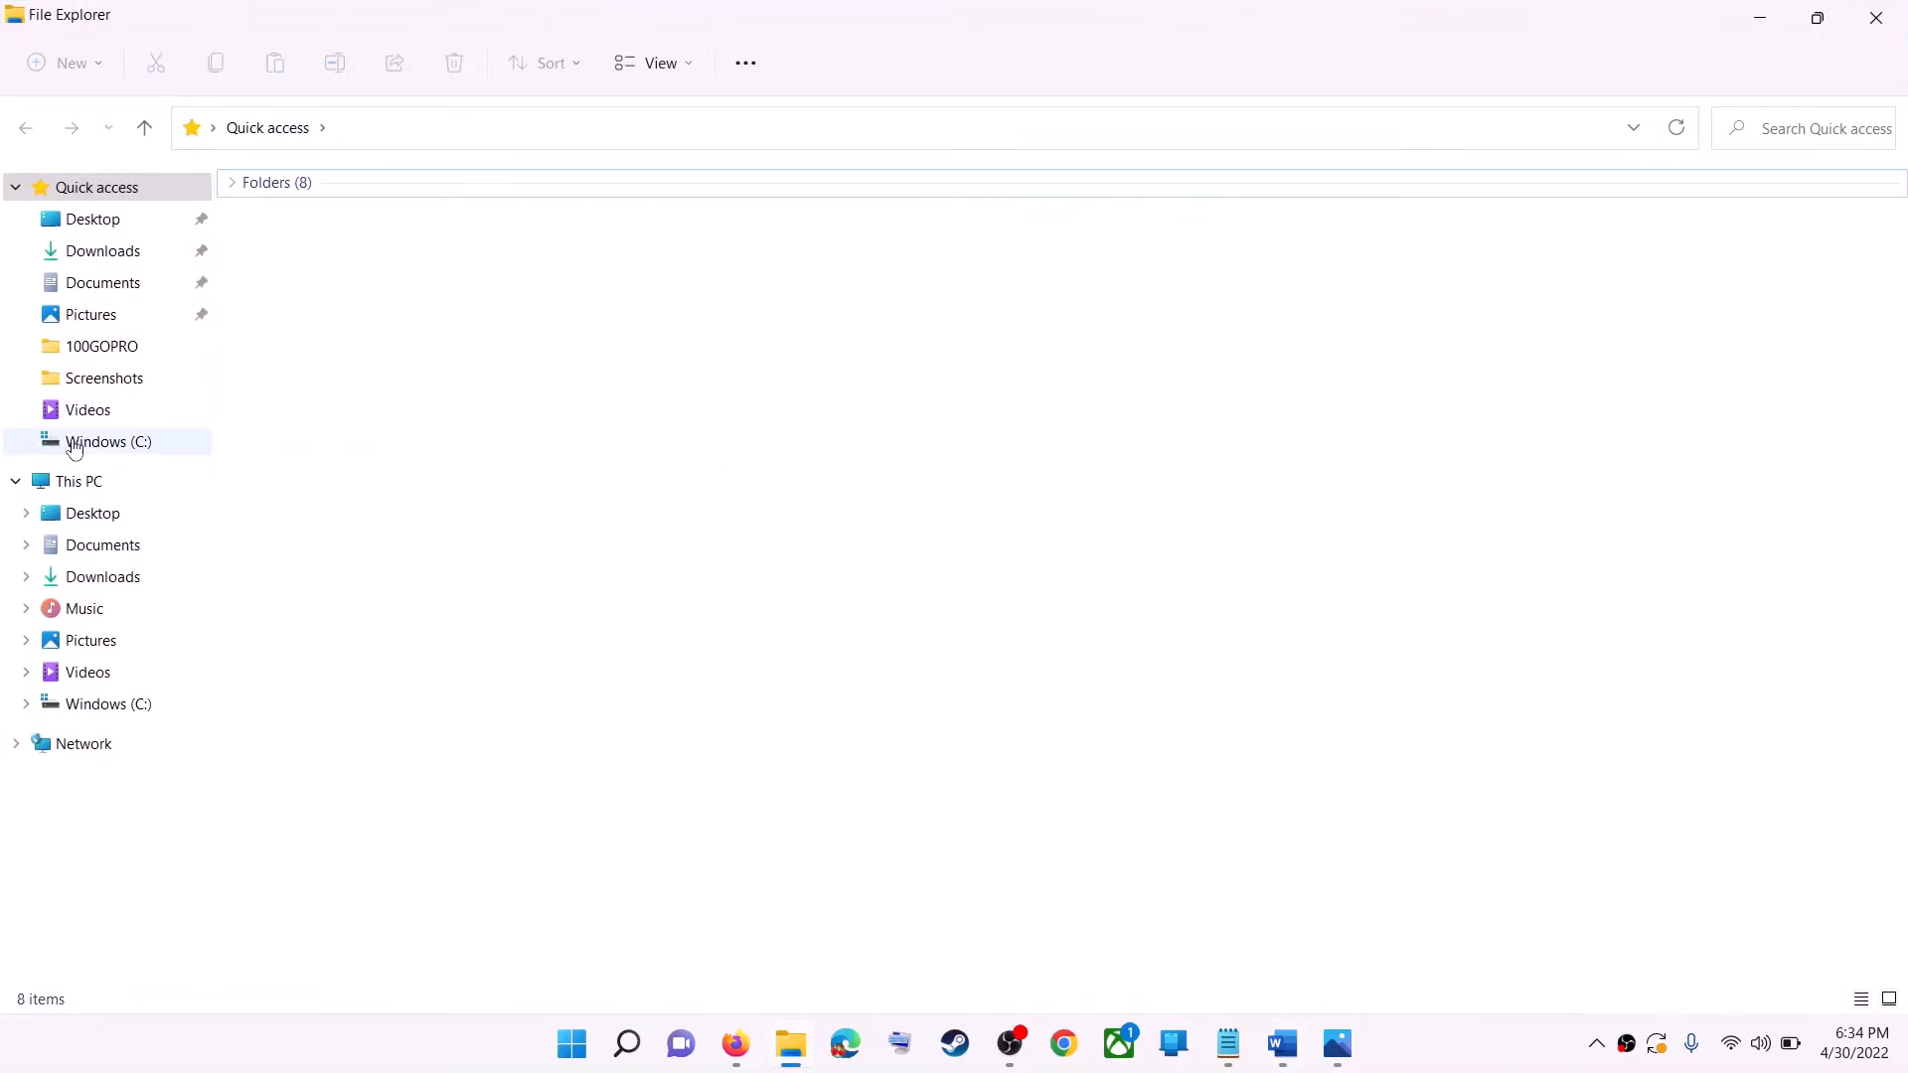
left_click(72, 441)
left_click(57, 491)
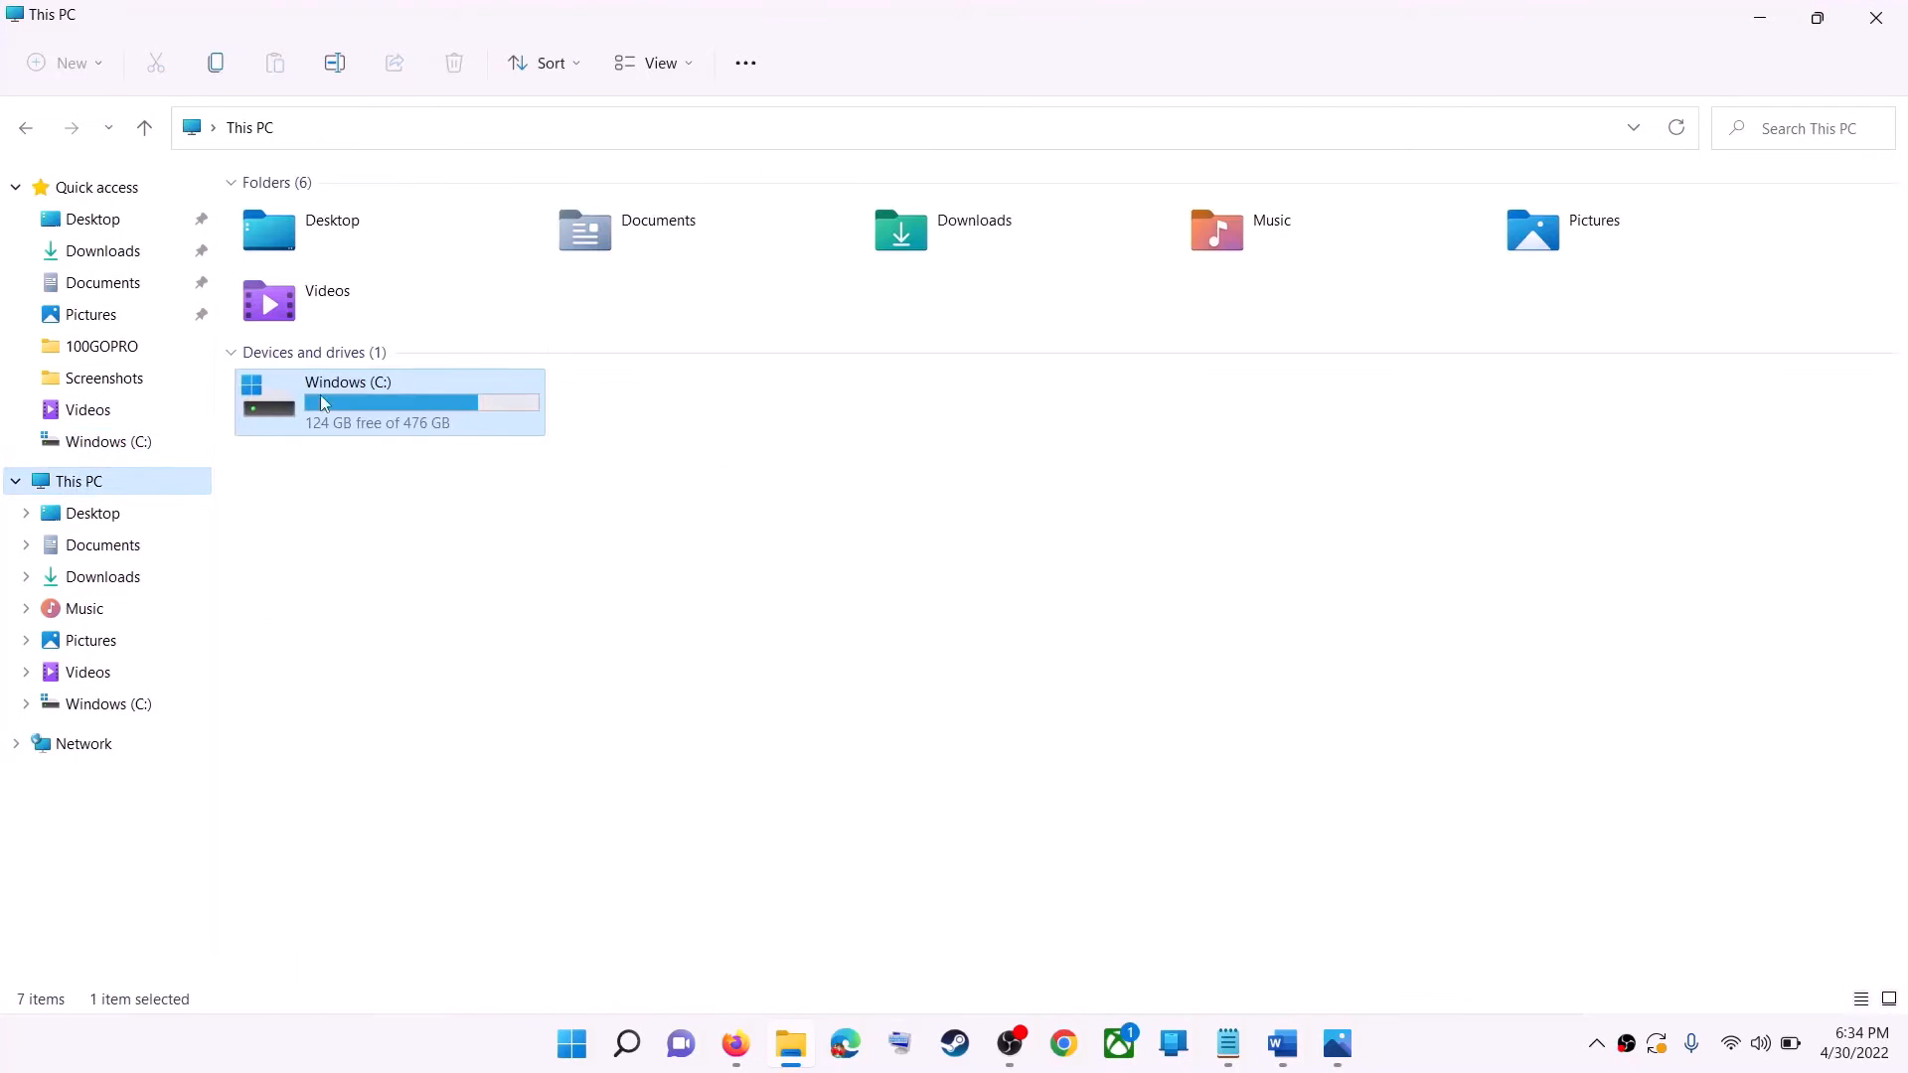
double_click(397, 423)
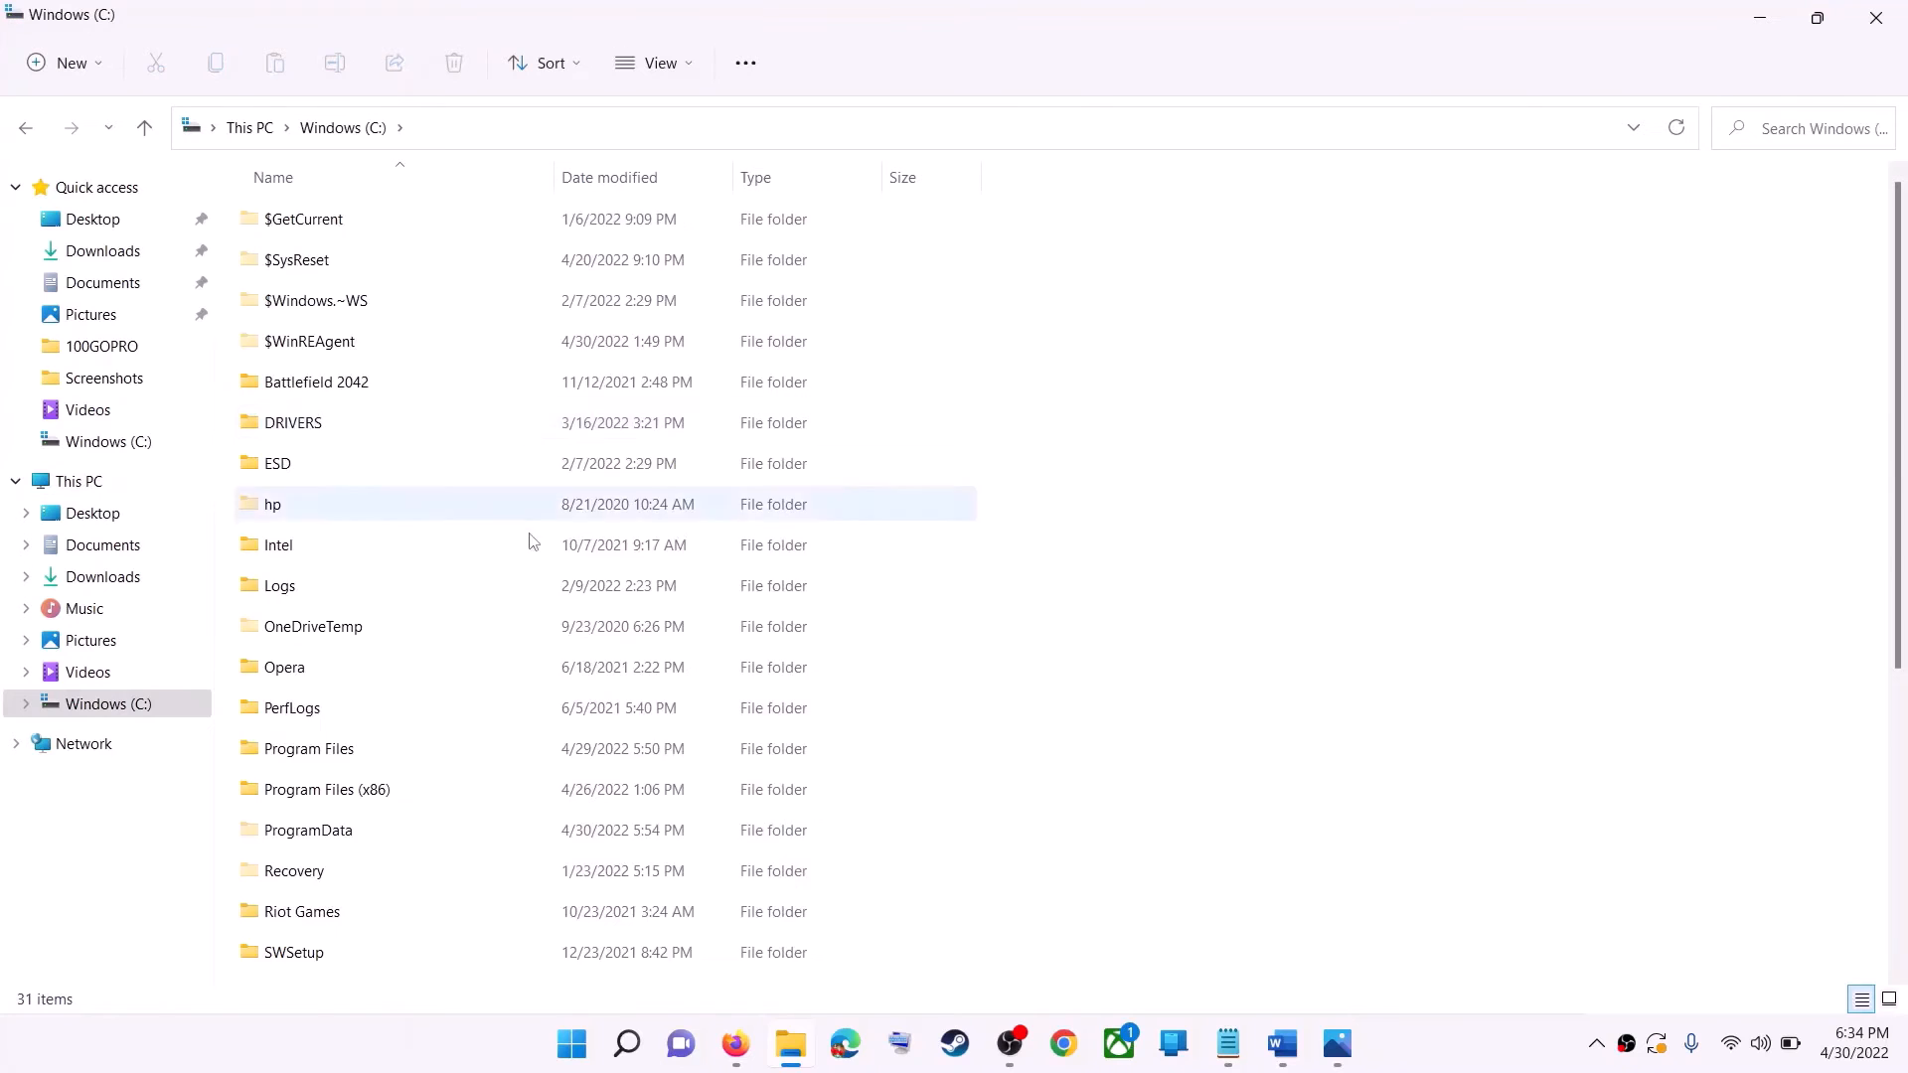
Open the Users folder on the C: drive and enter the personal user profile folder.
scroll(460, 788, "down", 5)
left_click(434, 657)
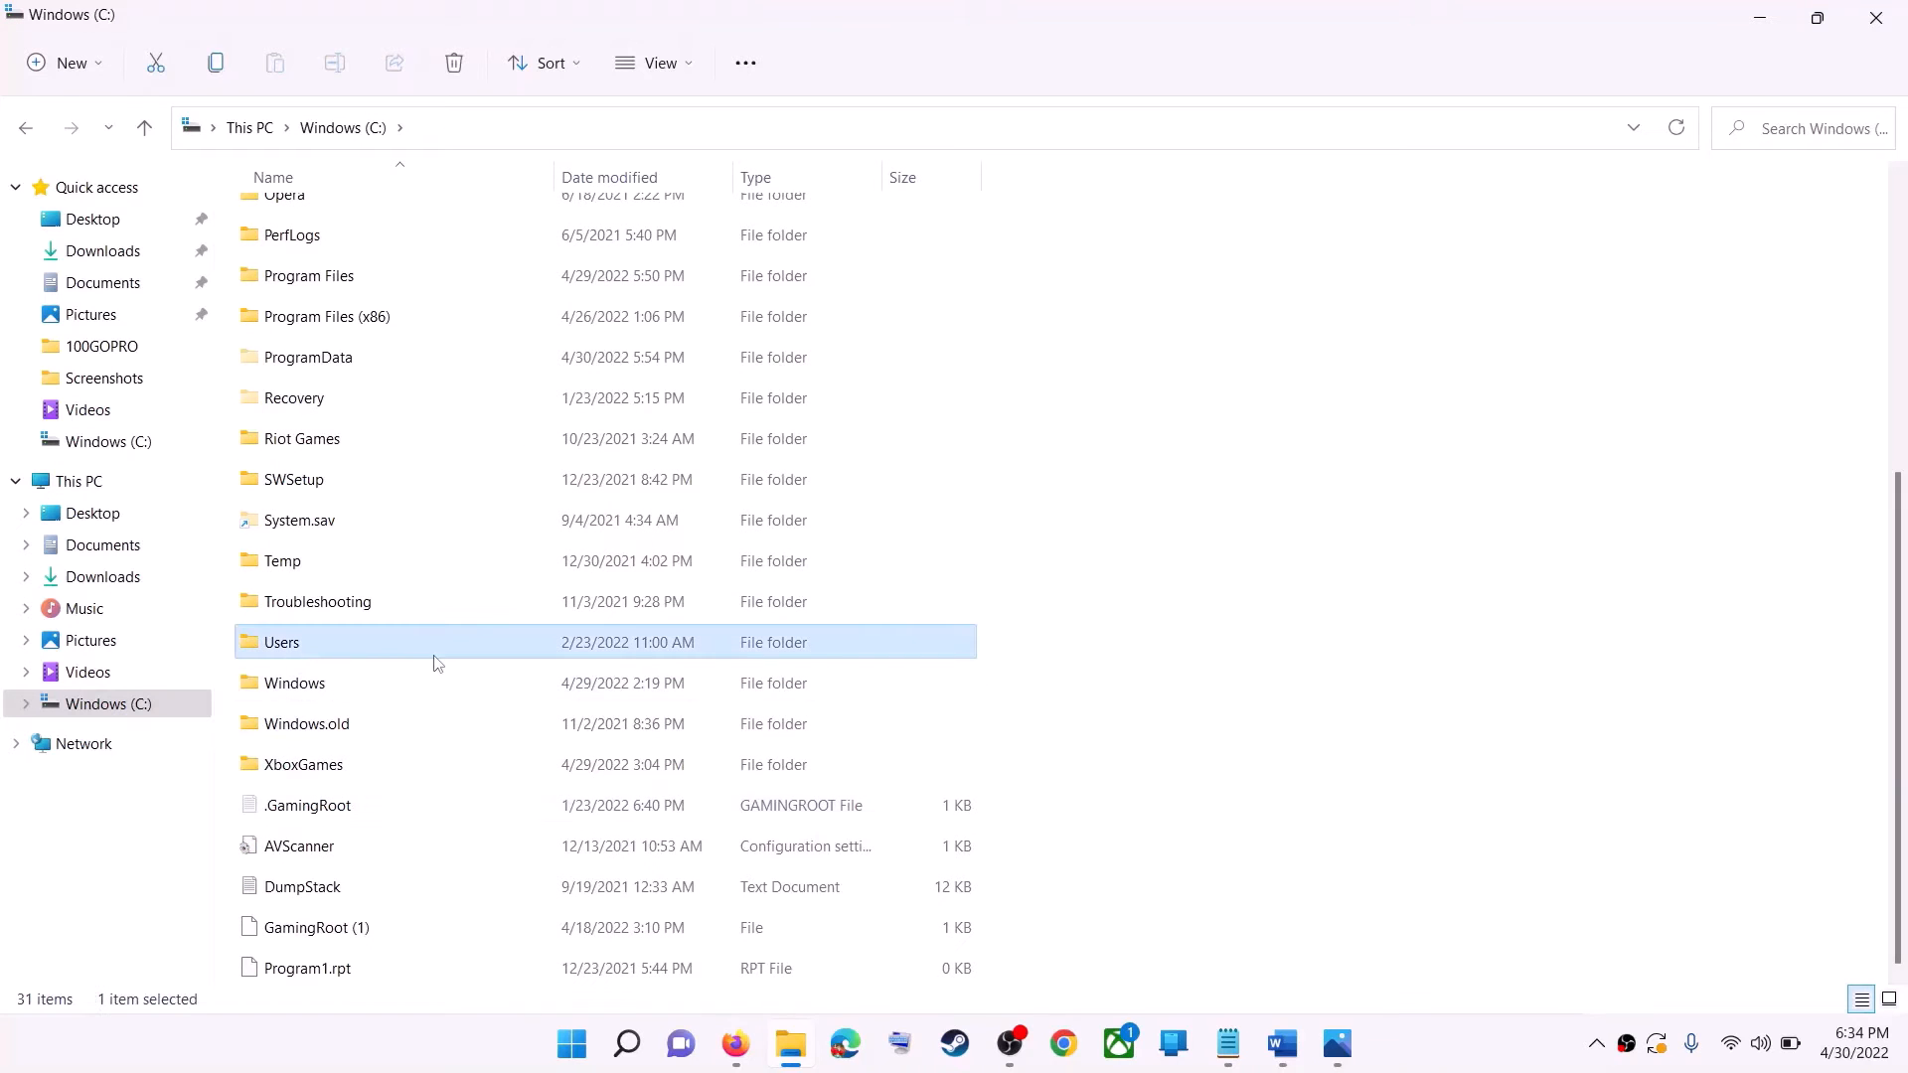
double_click(331, 644)
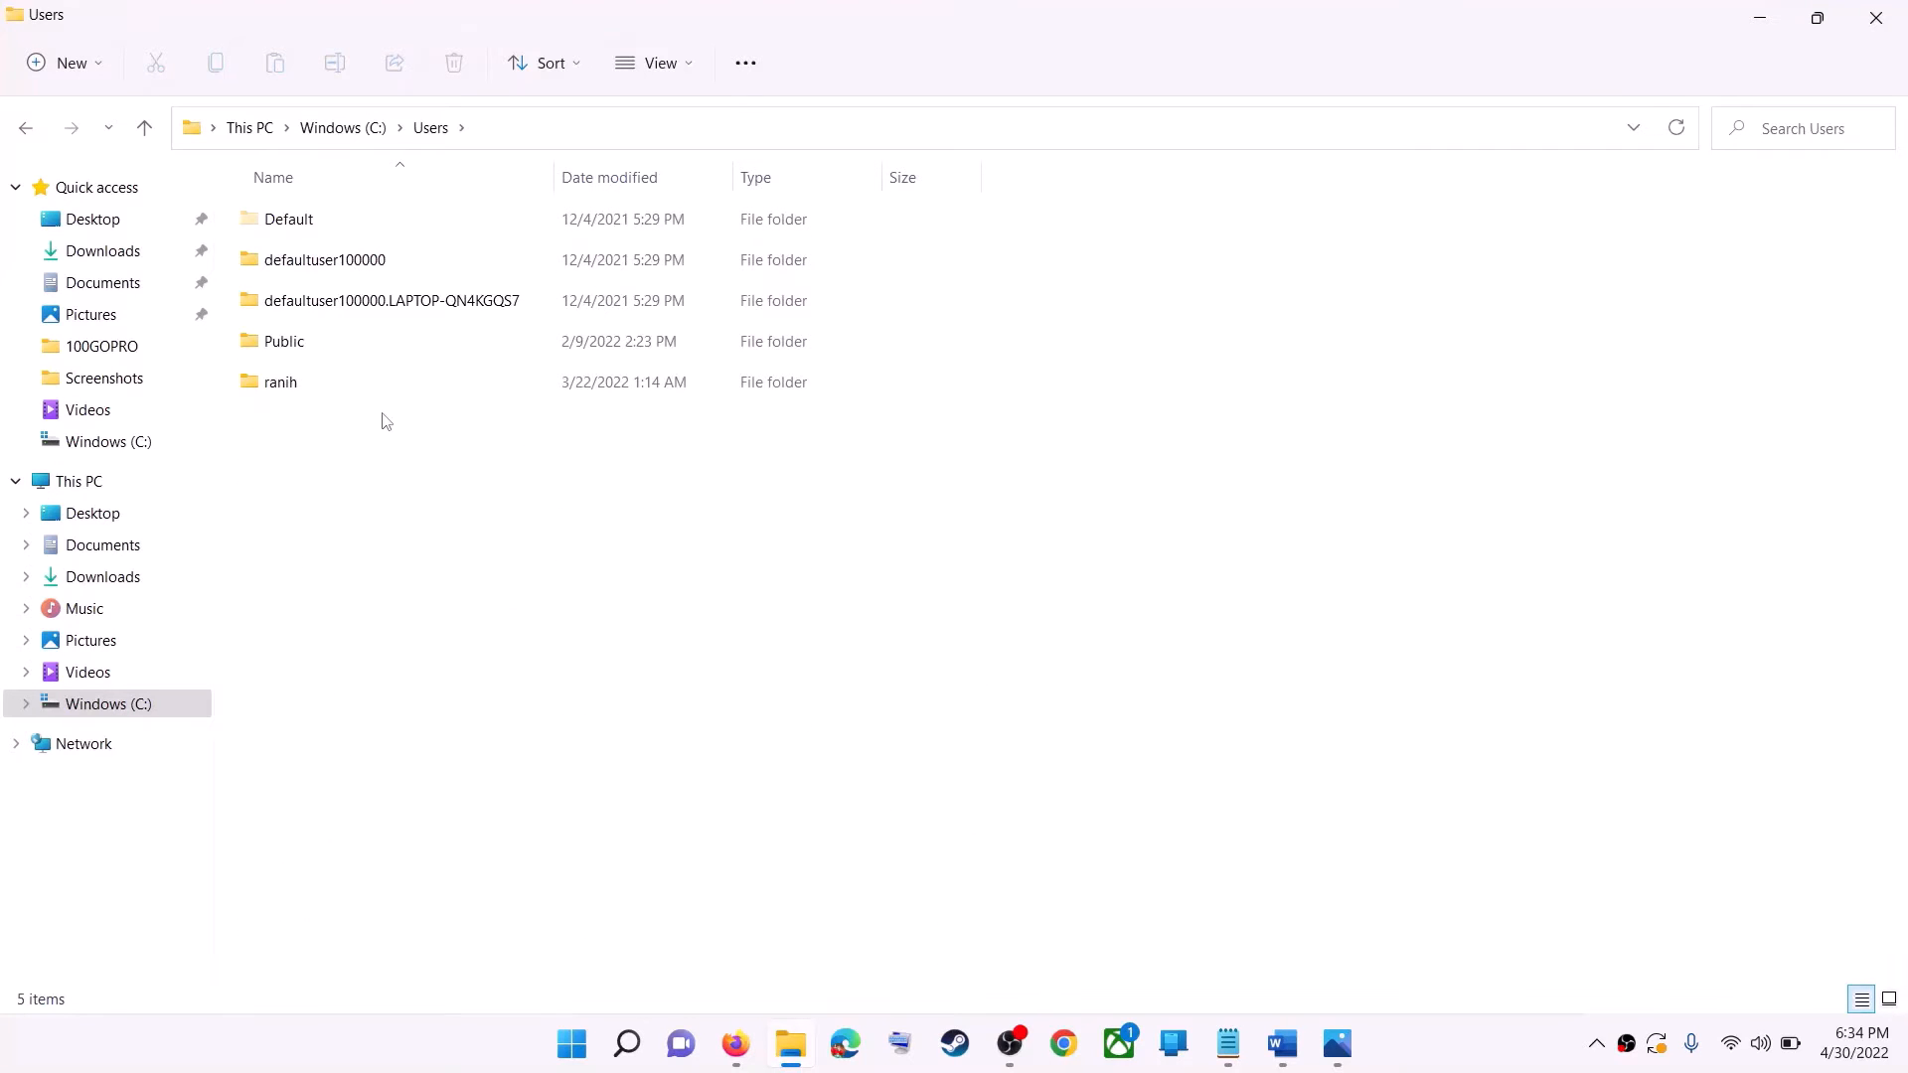
left_click(281, 383)
double_click(335, 388)
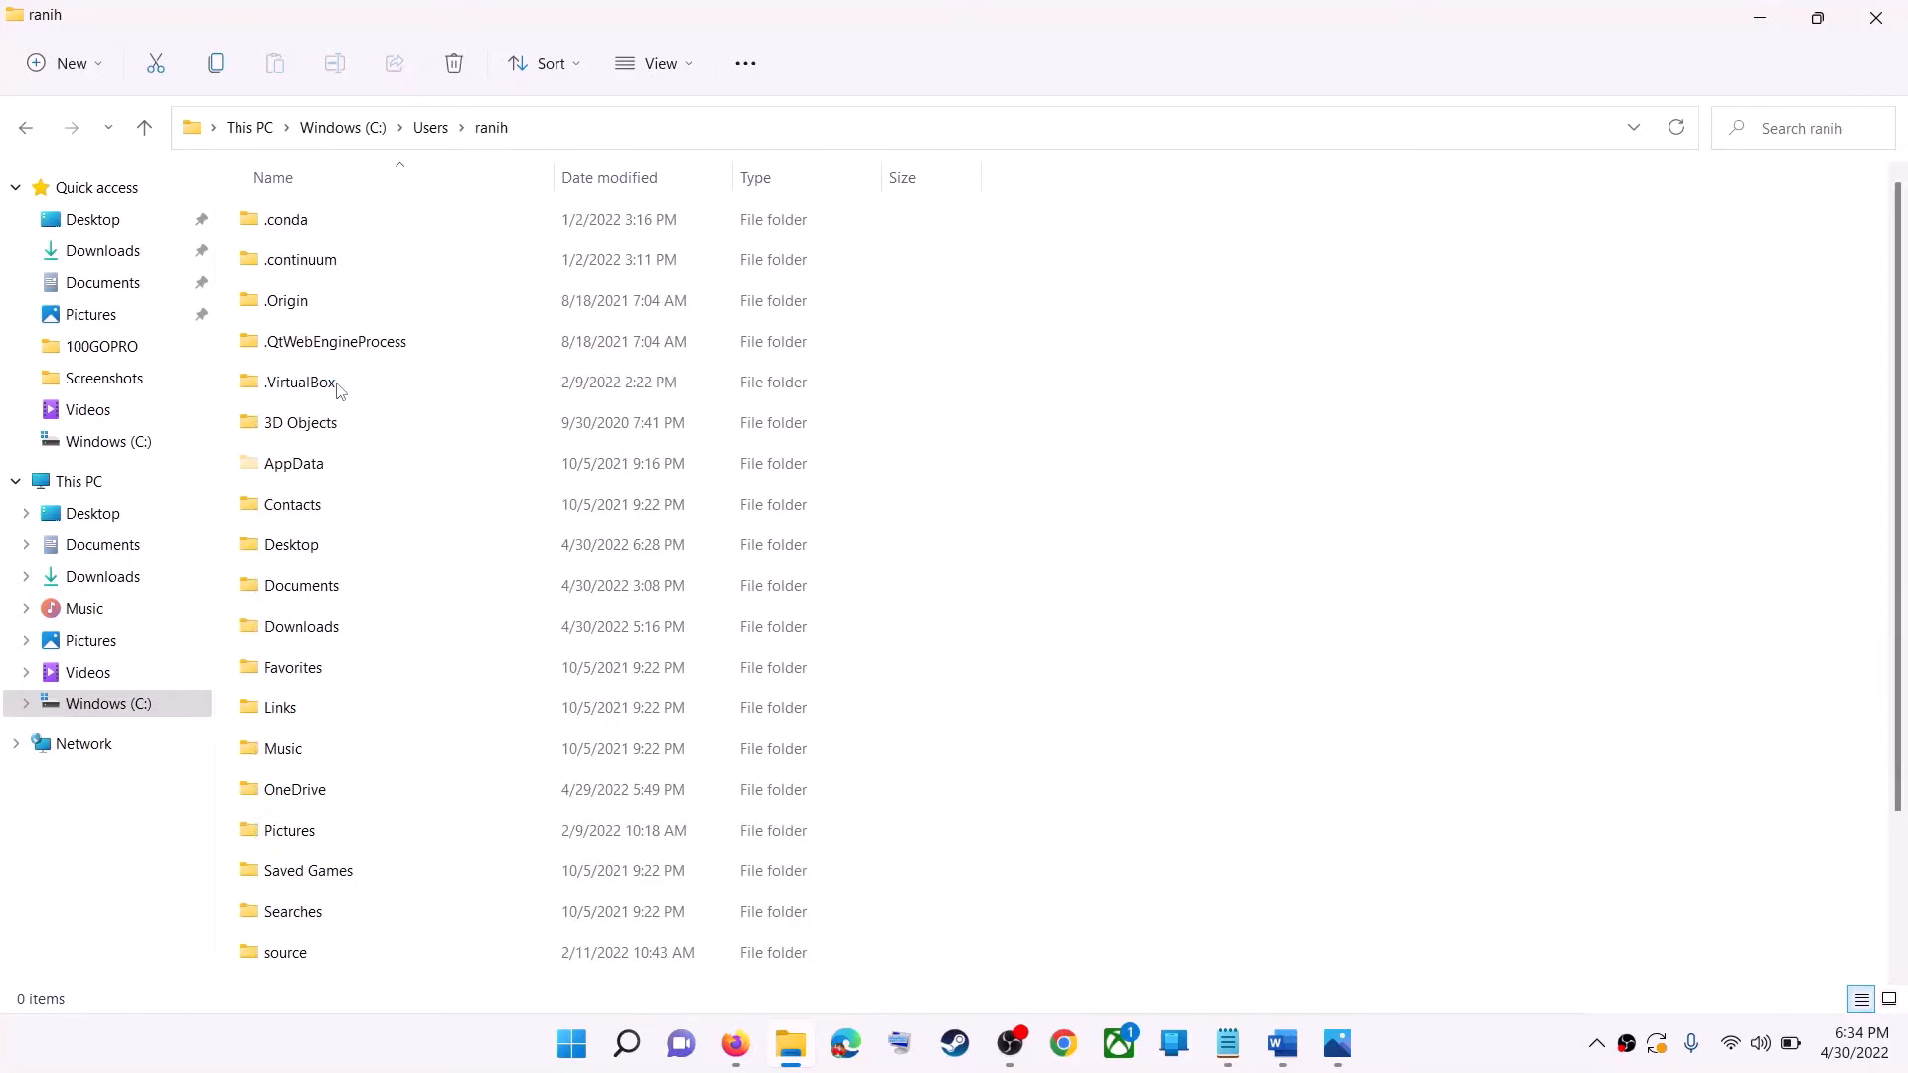
Check that hidden items are set to show in File Explorer, and open the AppData folder.
left_click(262, 471)
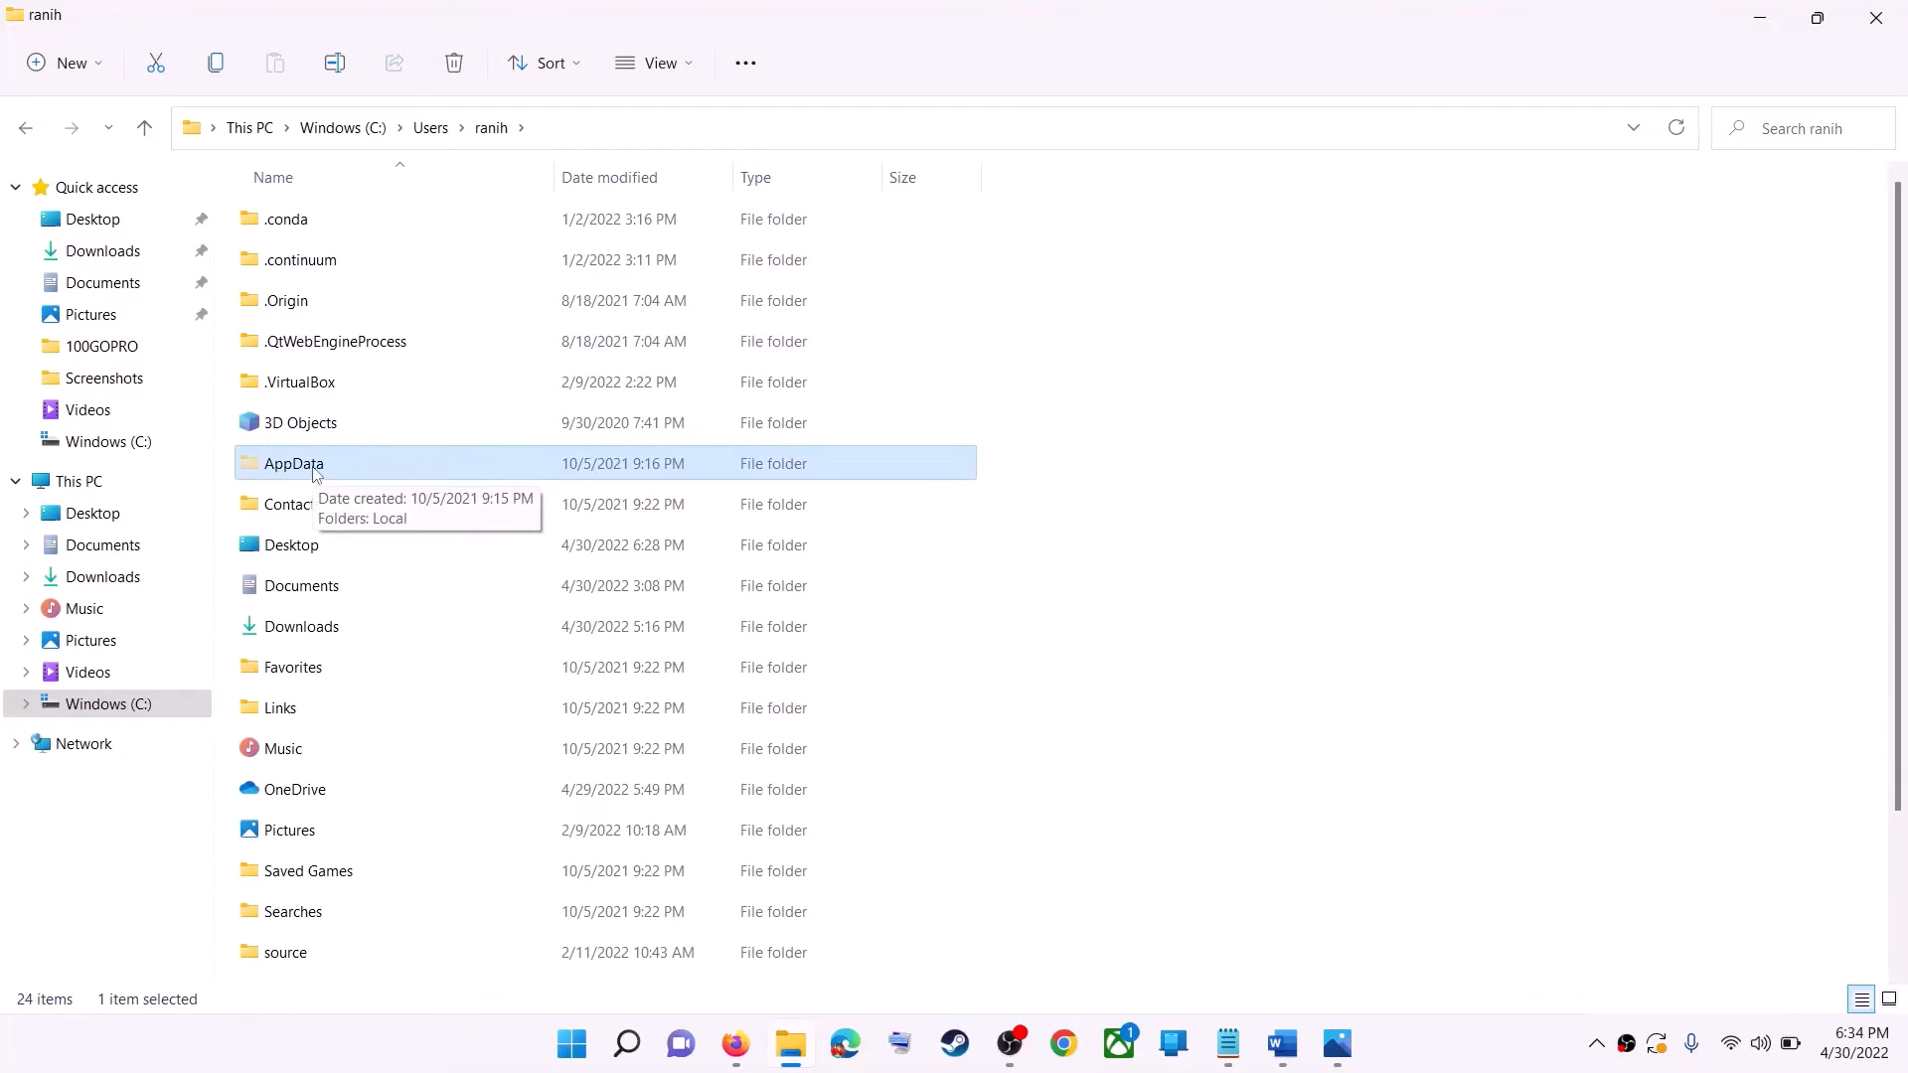
left_click(692, 73)
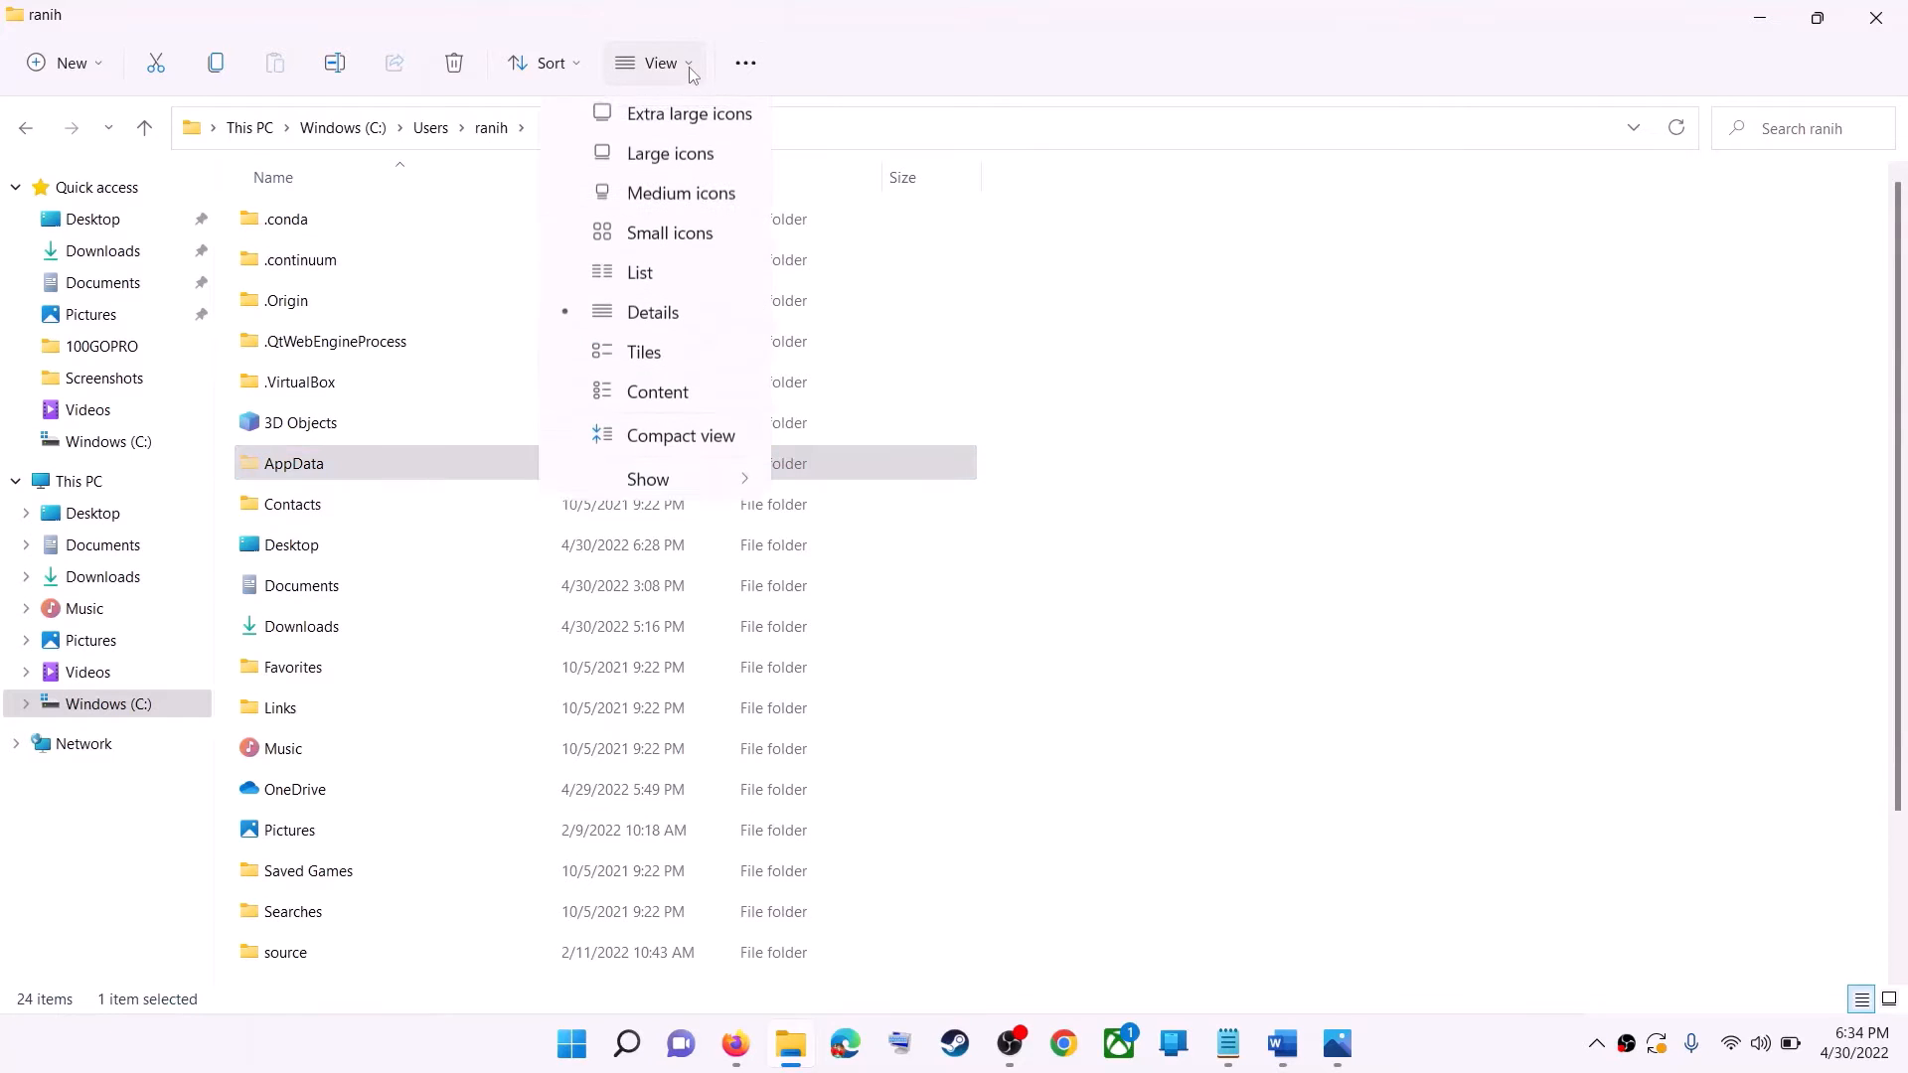
mouse_move(648, 497)
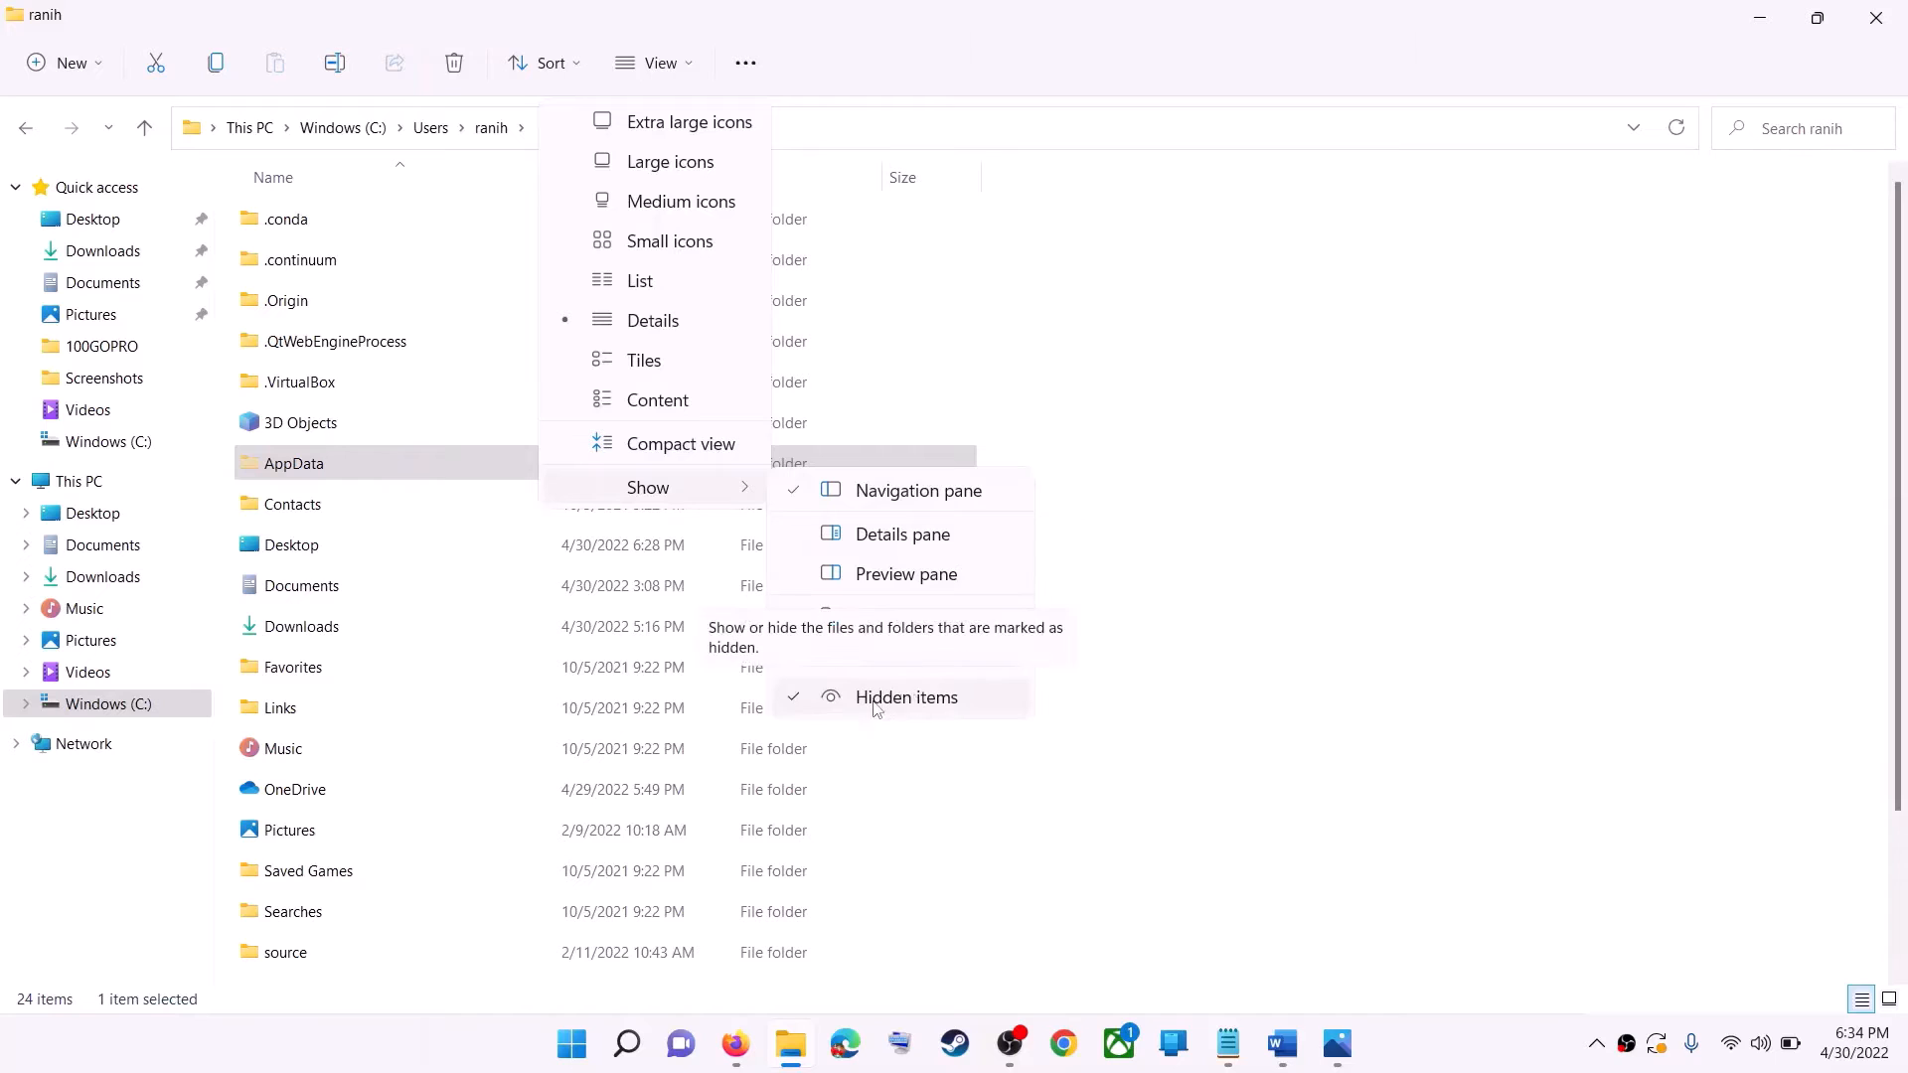
left_click(303, 474)
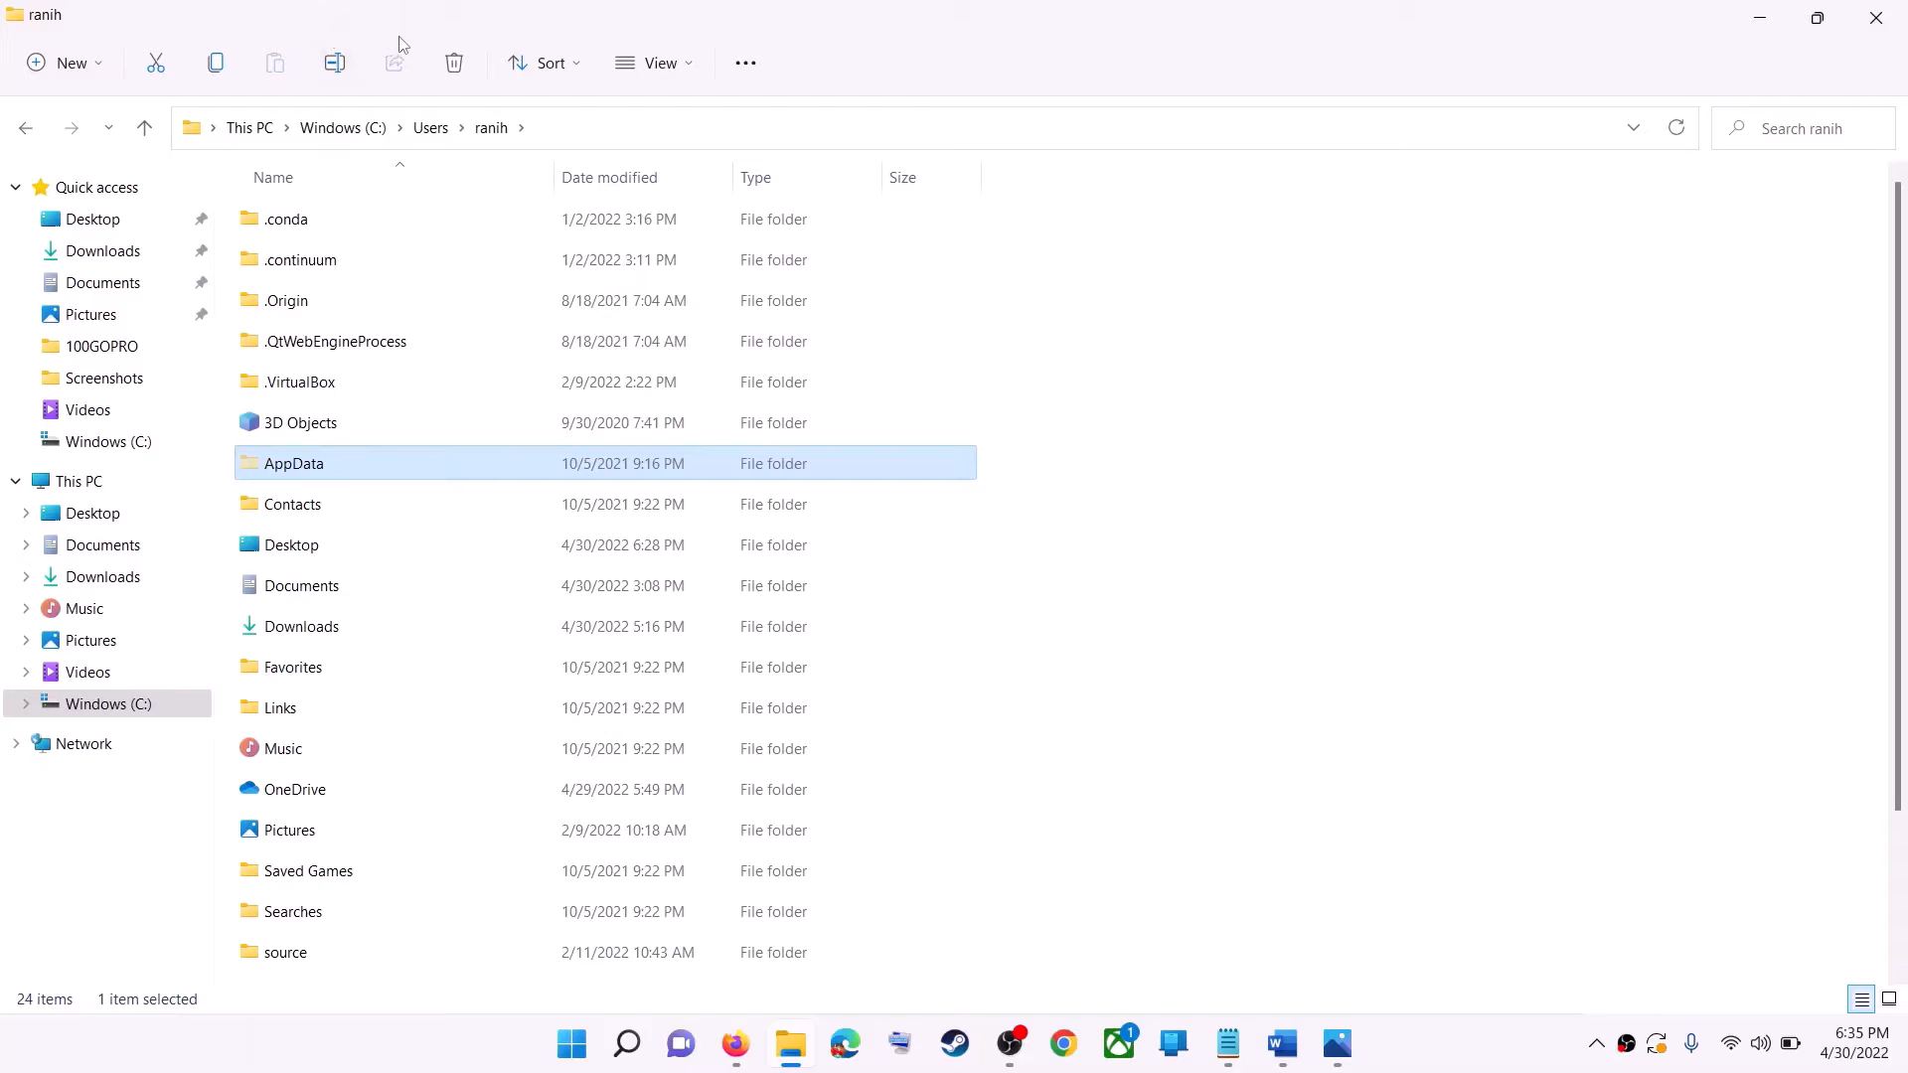
double_click(350, 467)
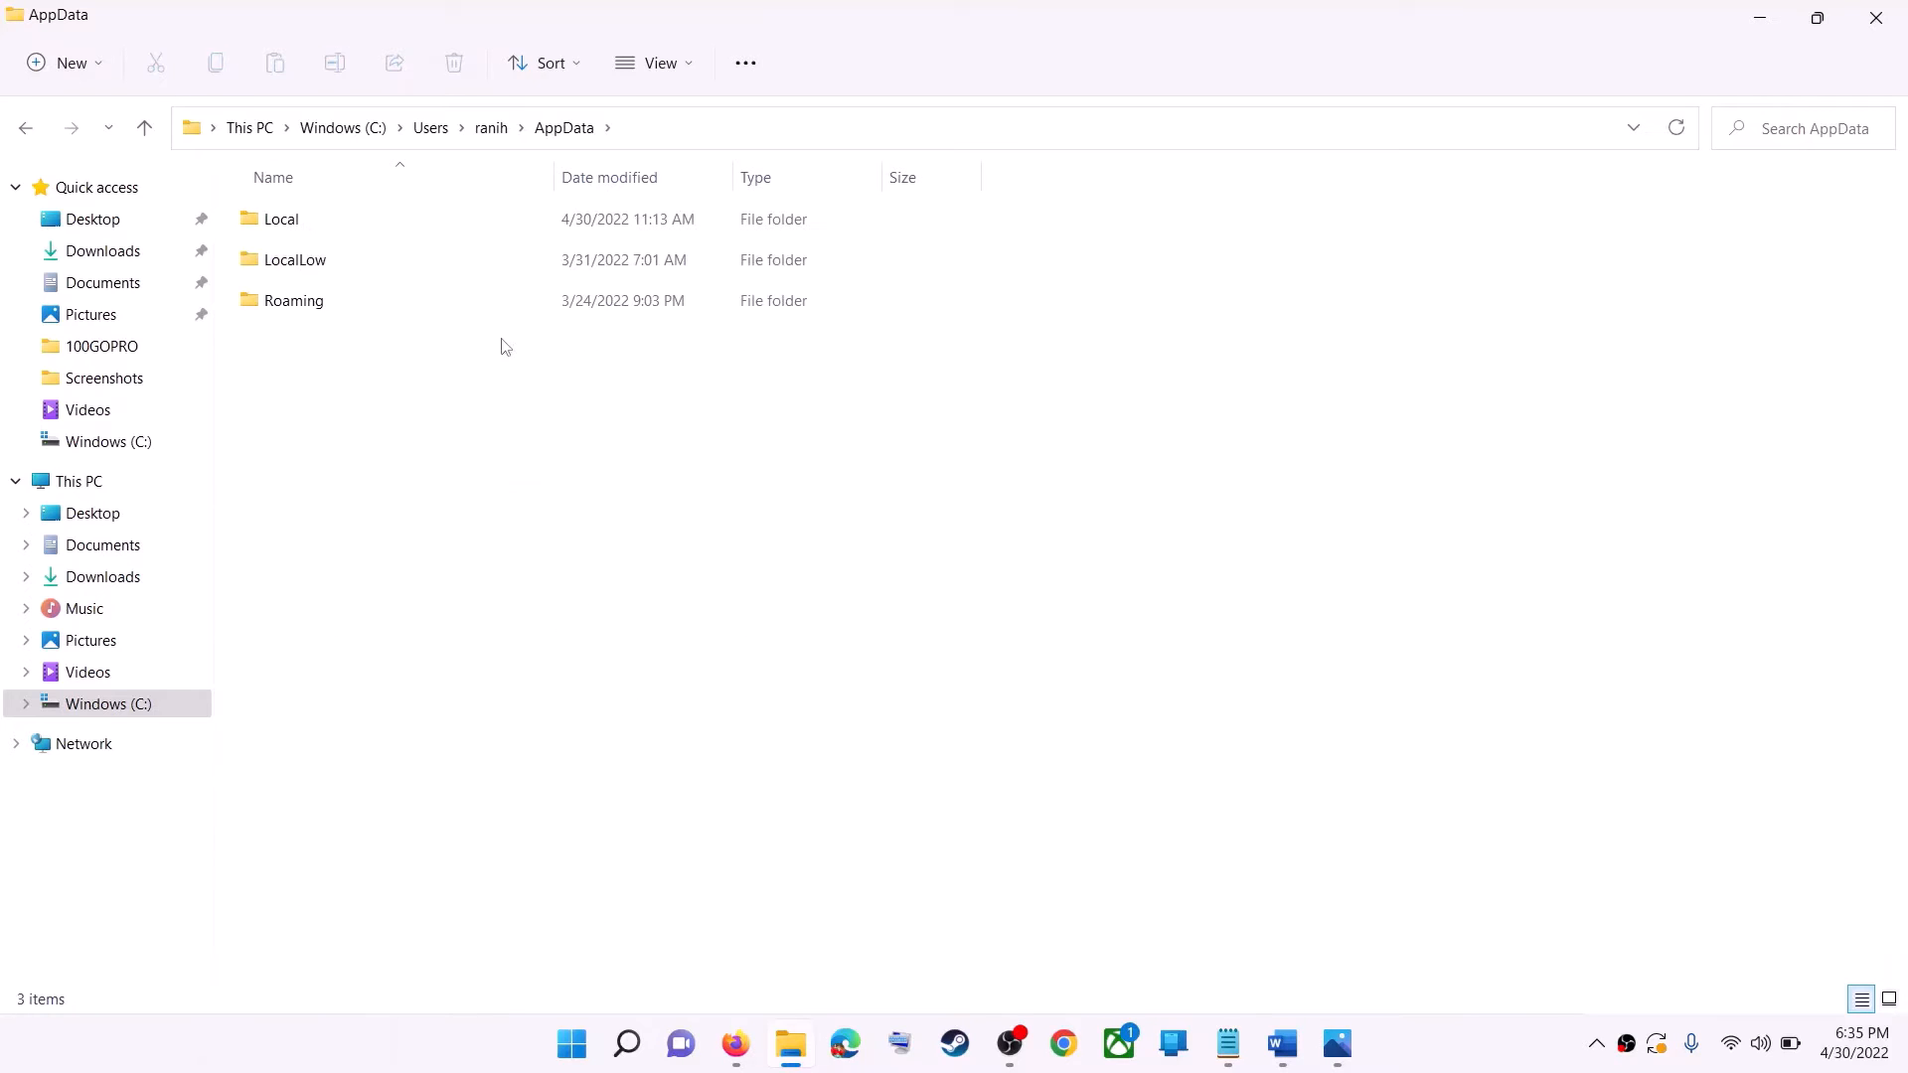
Open the Local folder inside AppData and enter its Packages folder.
left_click(356, 231)
double_click(355, 230)
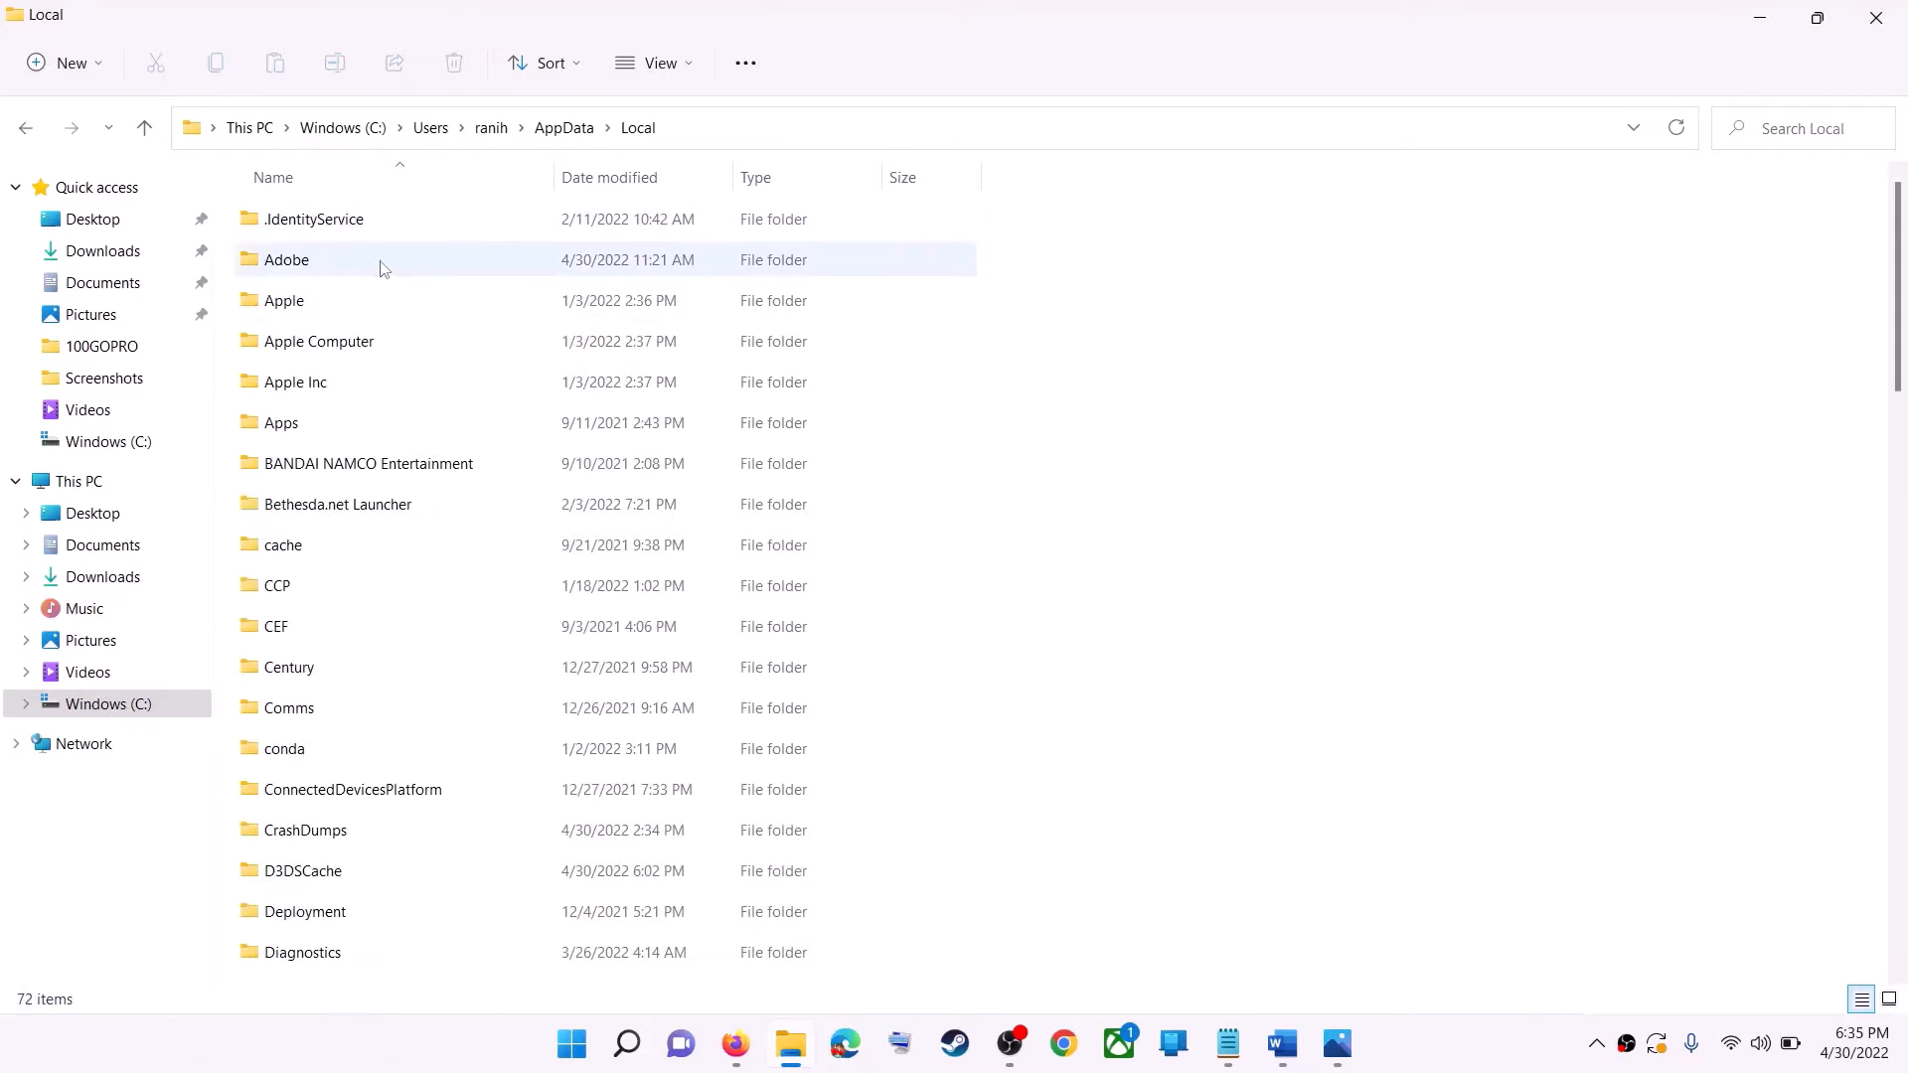
left_click(296, 386)
key("p")
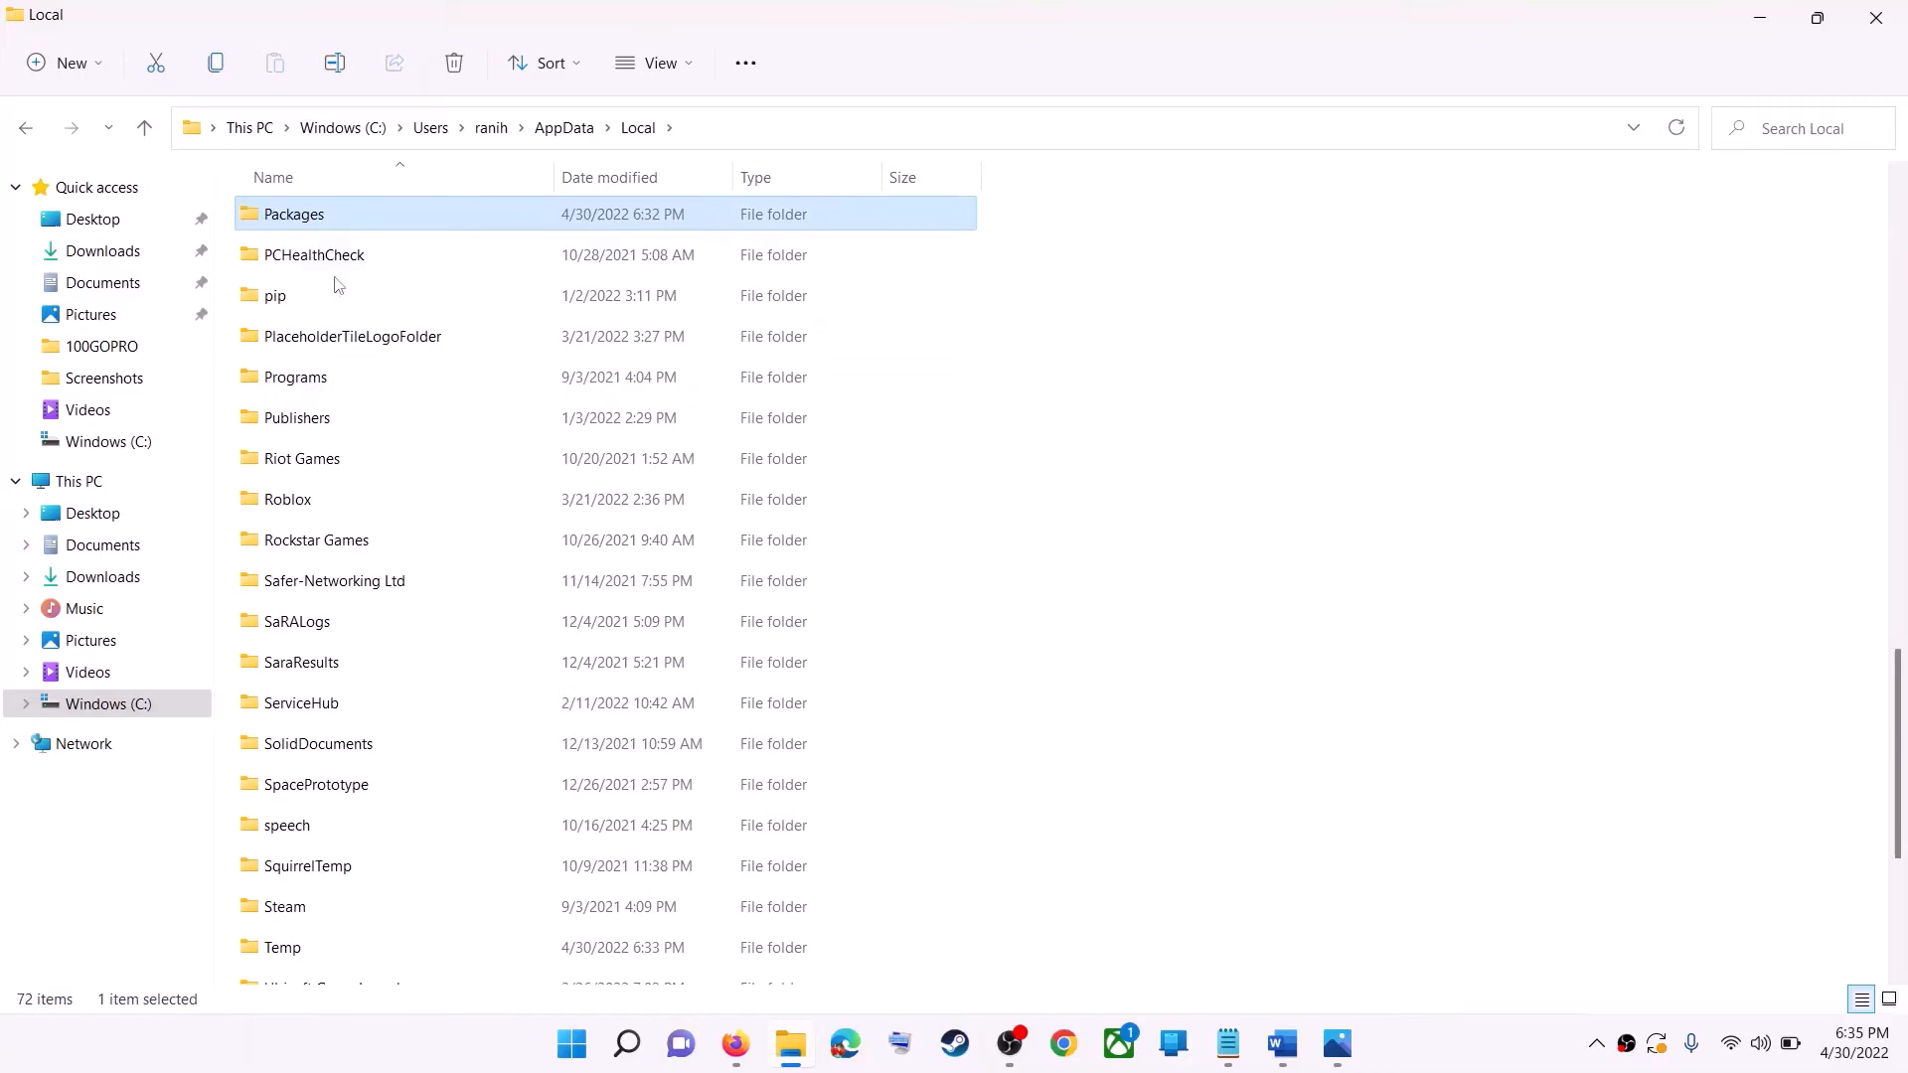
double_click(449, 228)
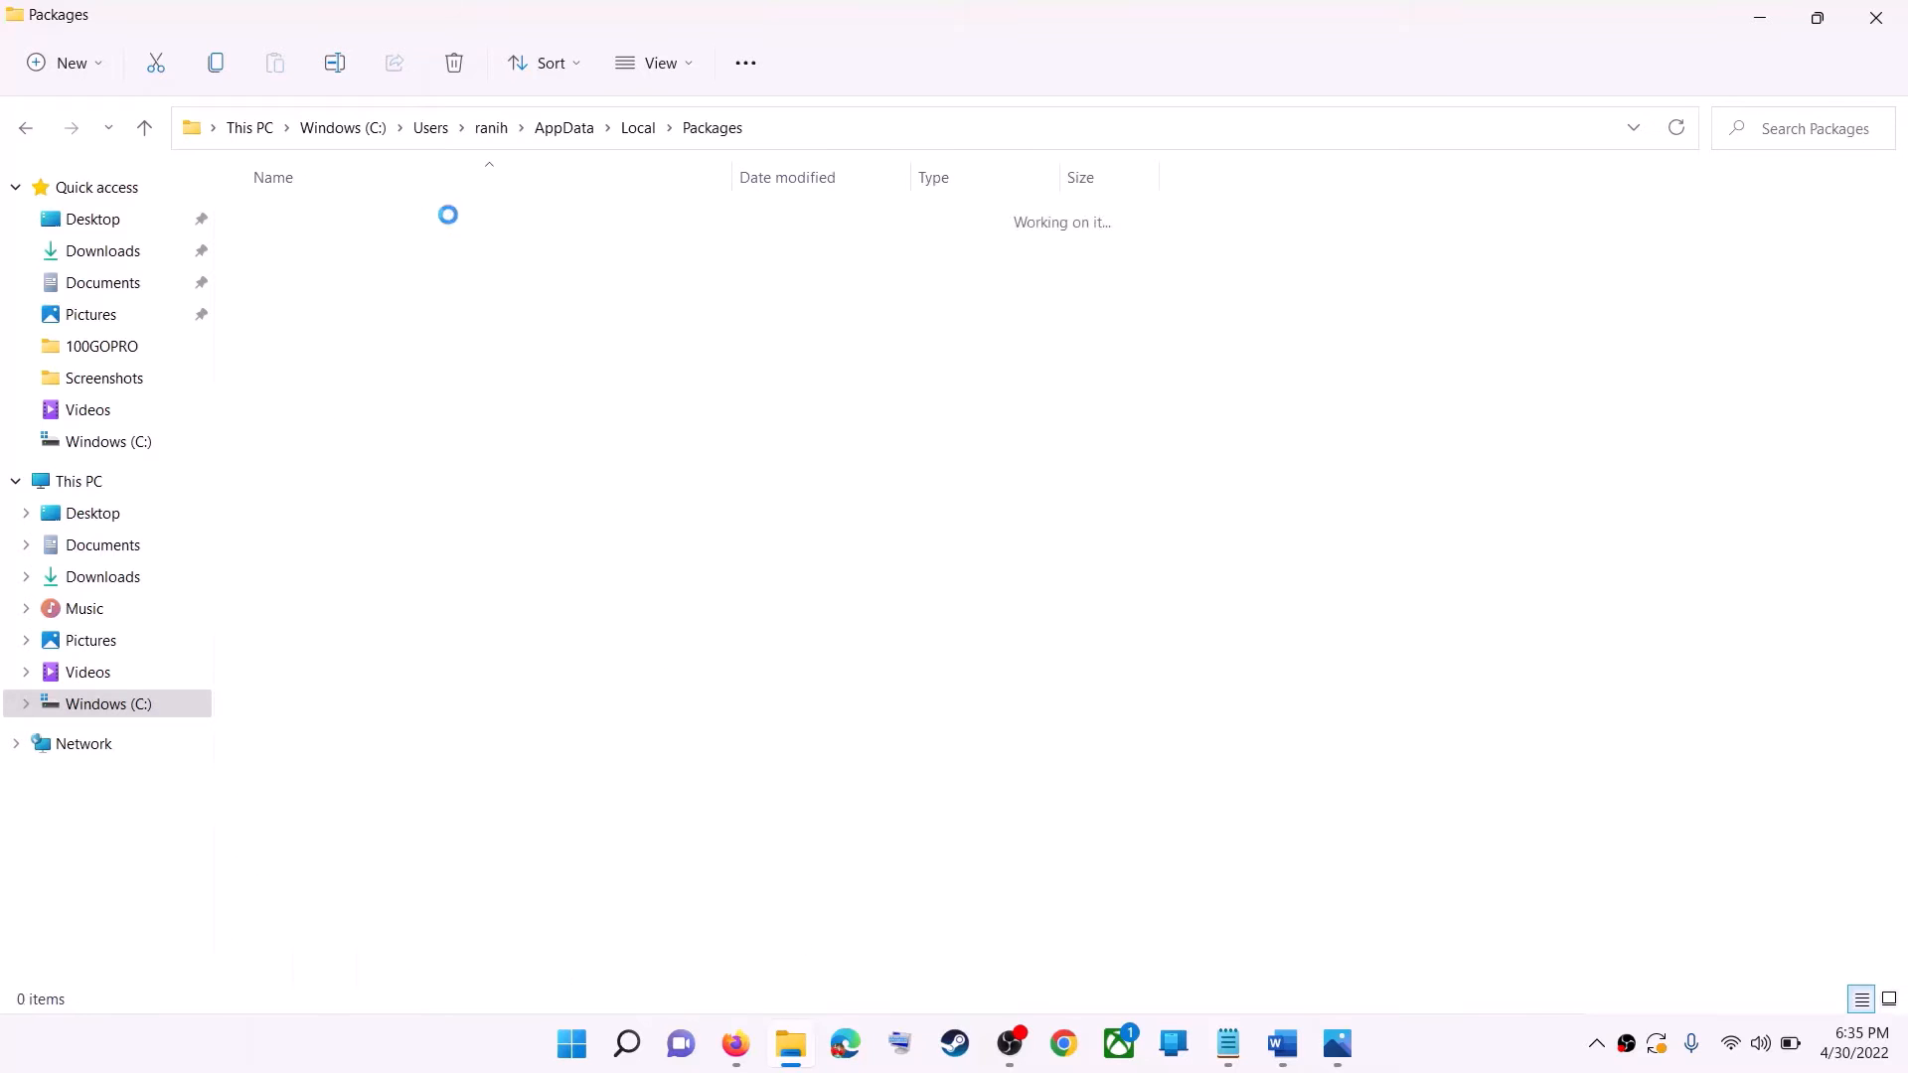
Find the Microsoft.WindowsStore_8wekyb3d8bbwe folder in Packages and open it.
scroll(550, 627, "down", 6)
scroll(549, 626, "down", 10)
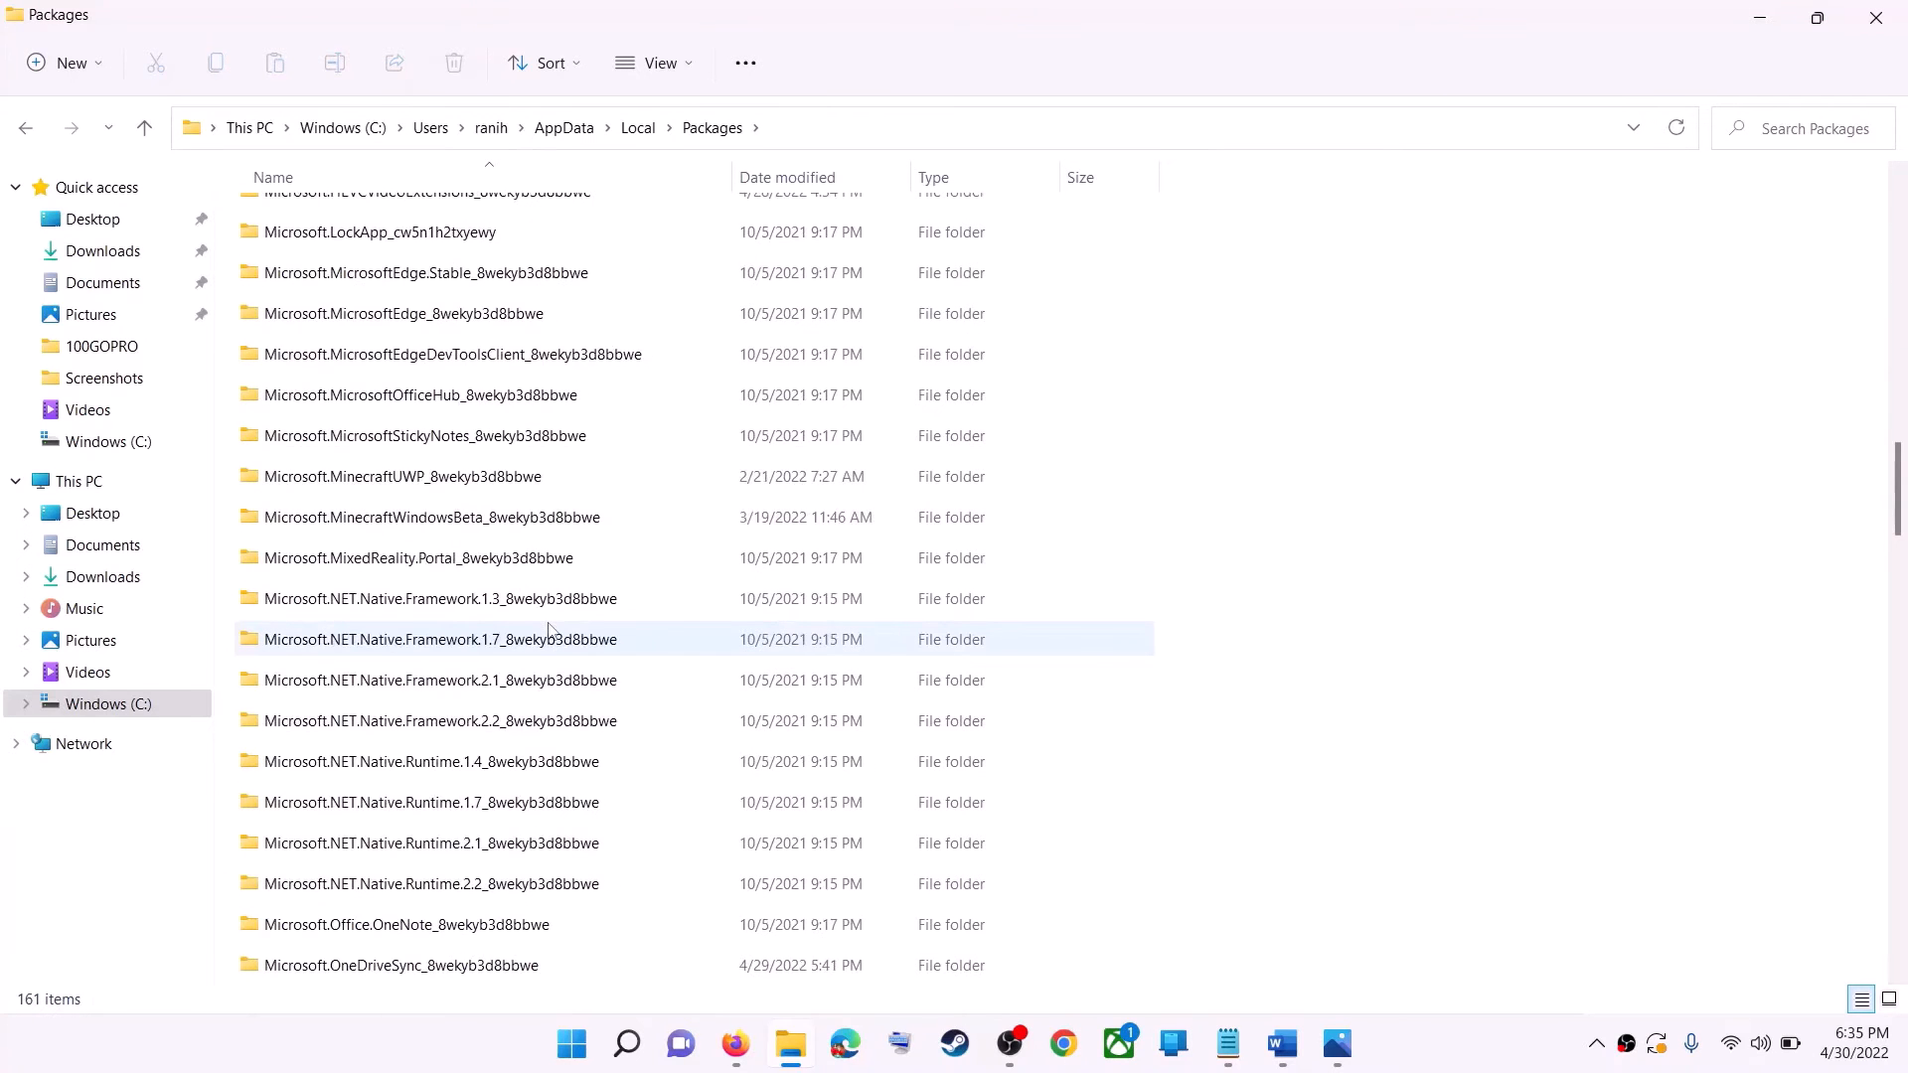
key("alt+Tab")
key("alt+Tab")
scroll(515, 680, "down", 15)
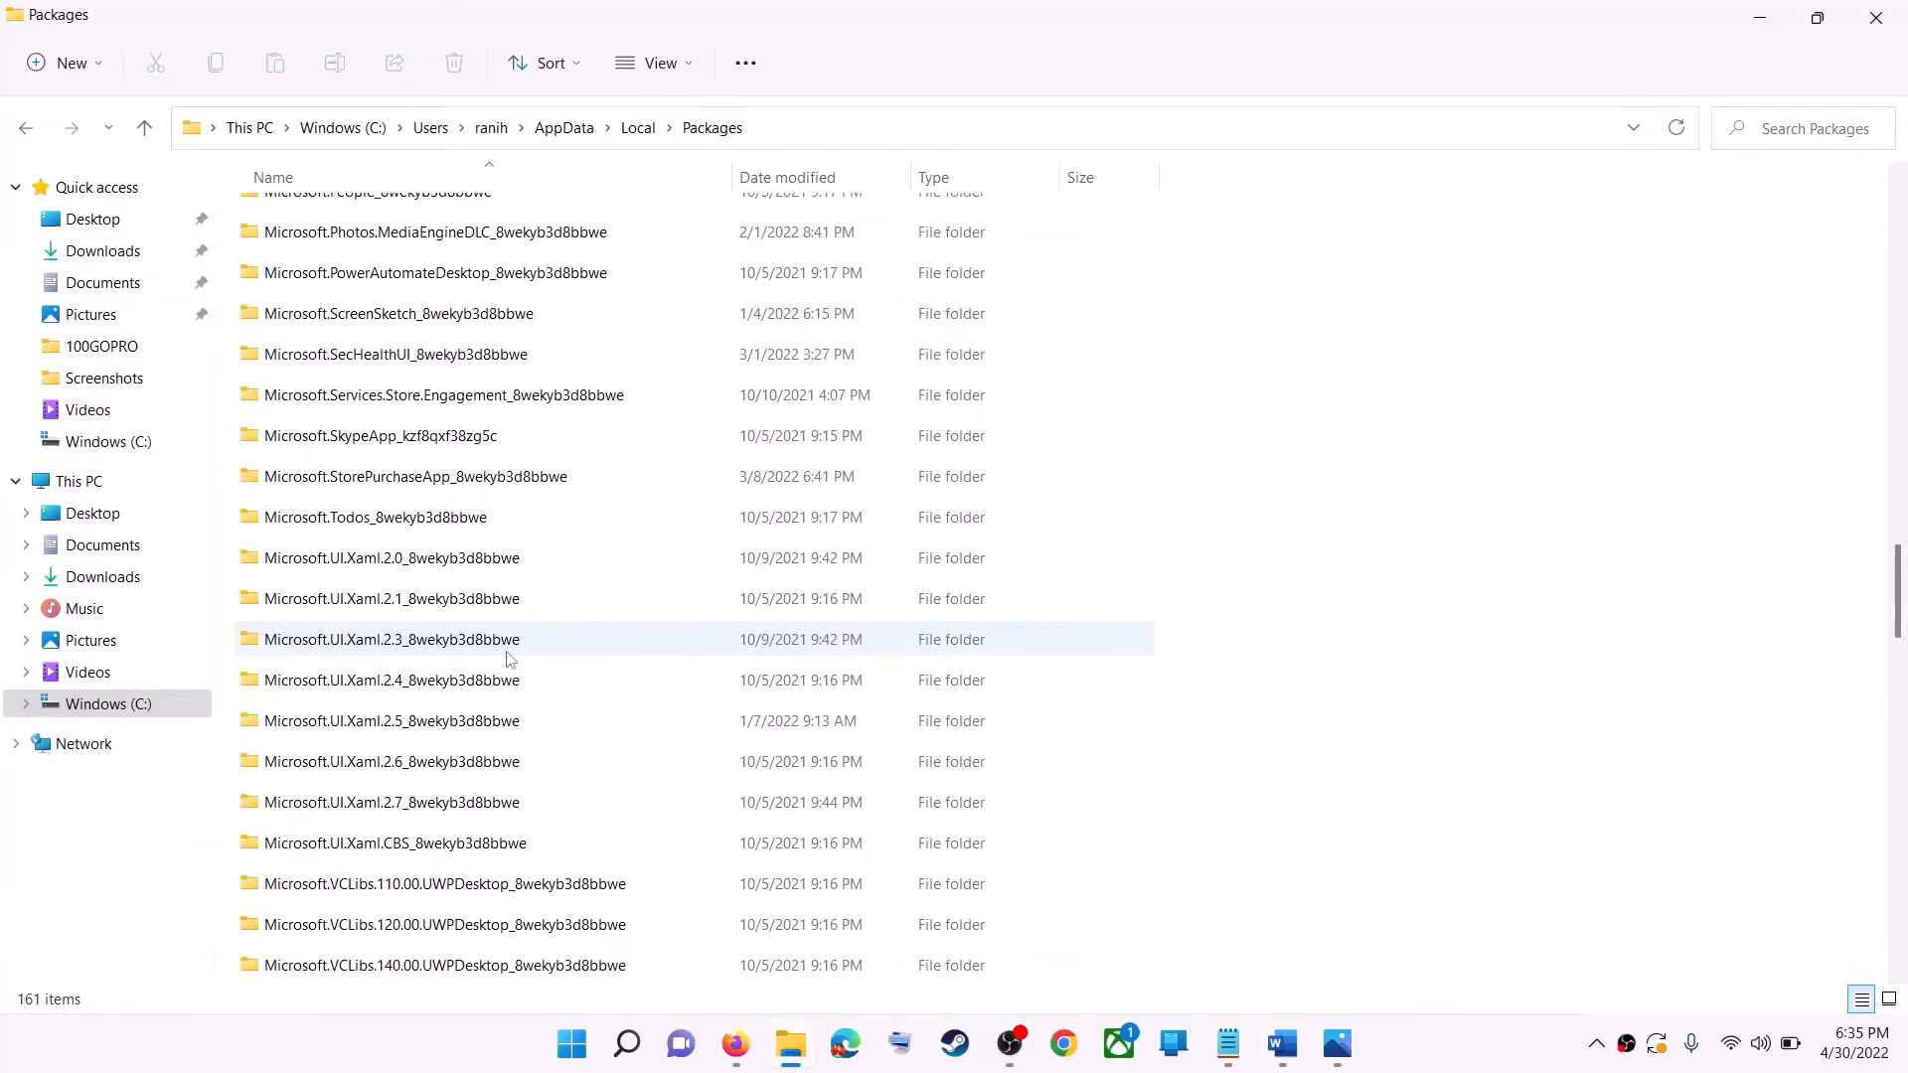
scroll(521, 671, "down", 3)
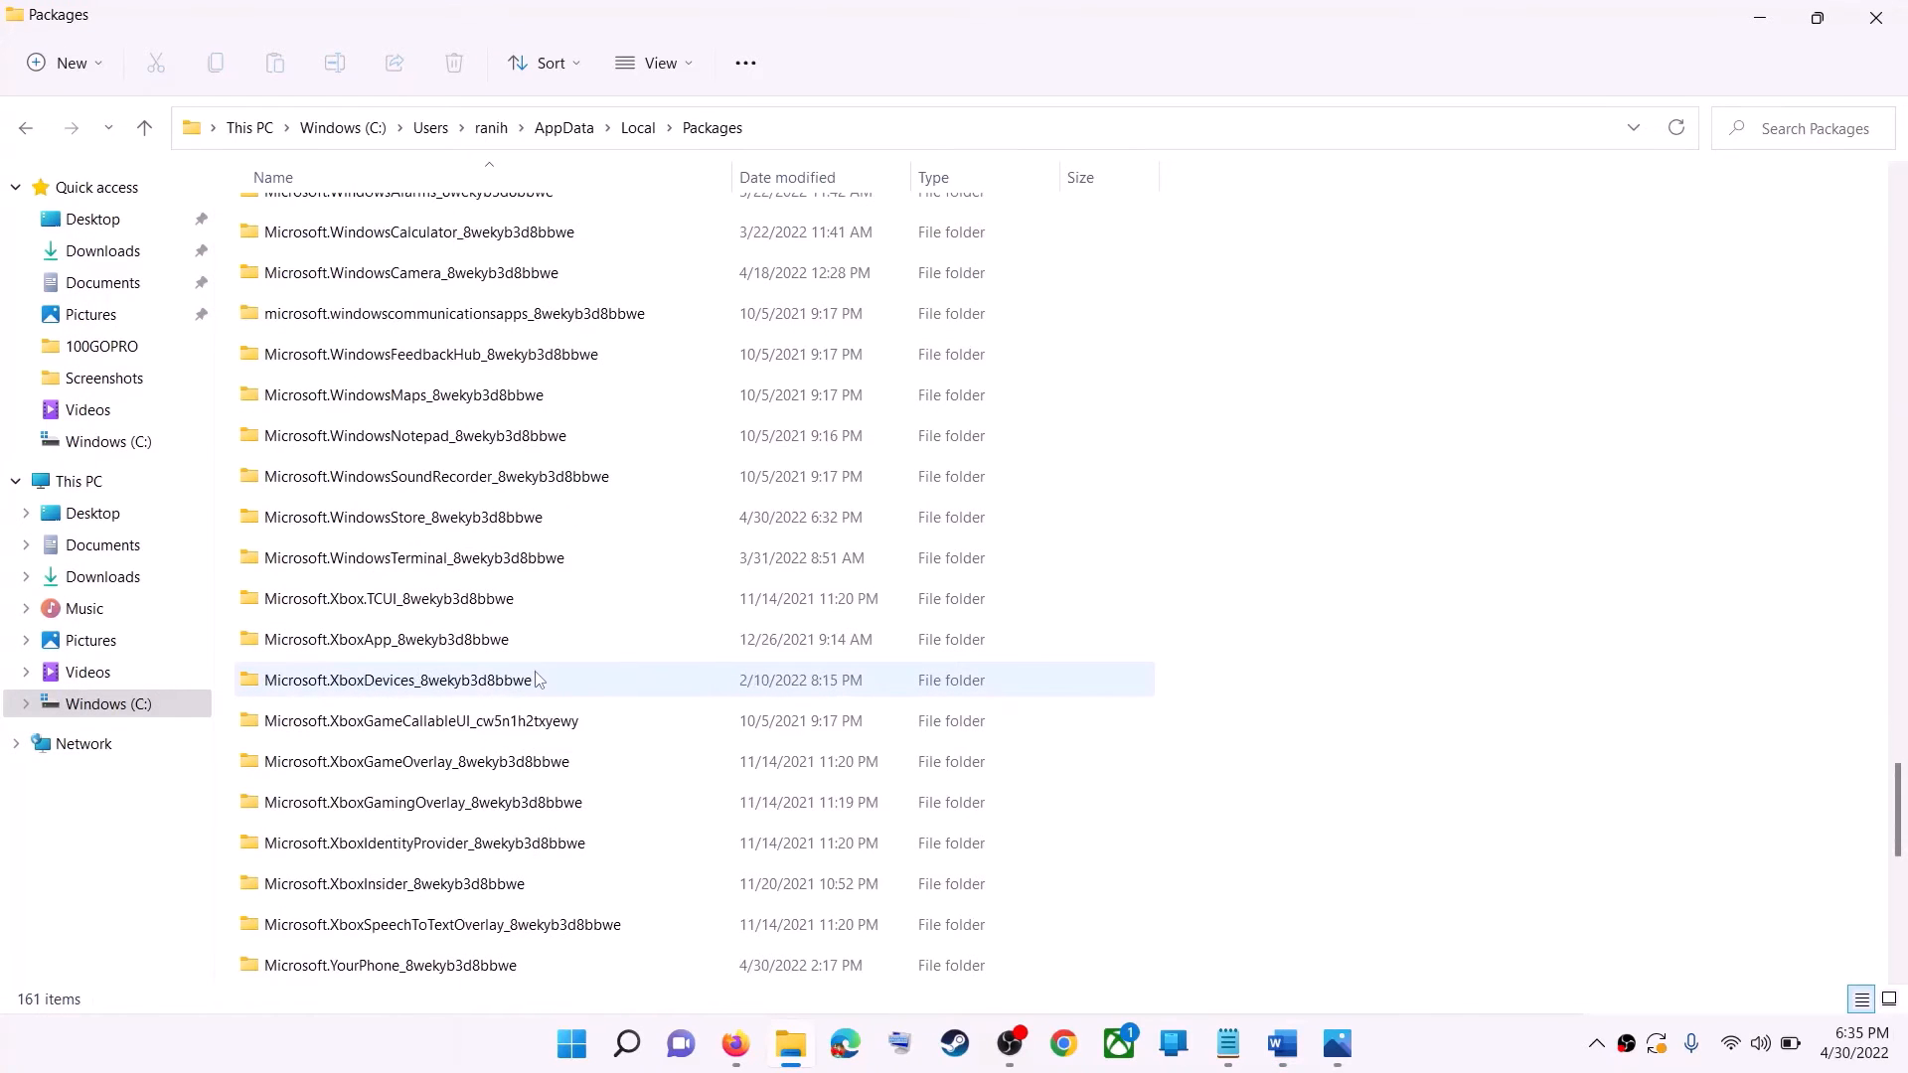
left_click(414, 526)
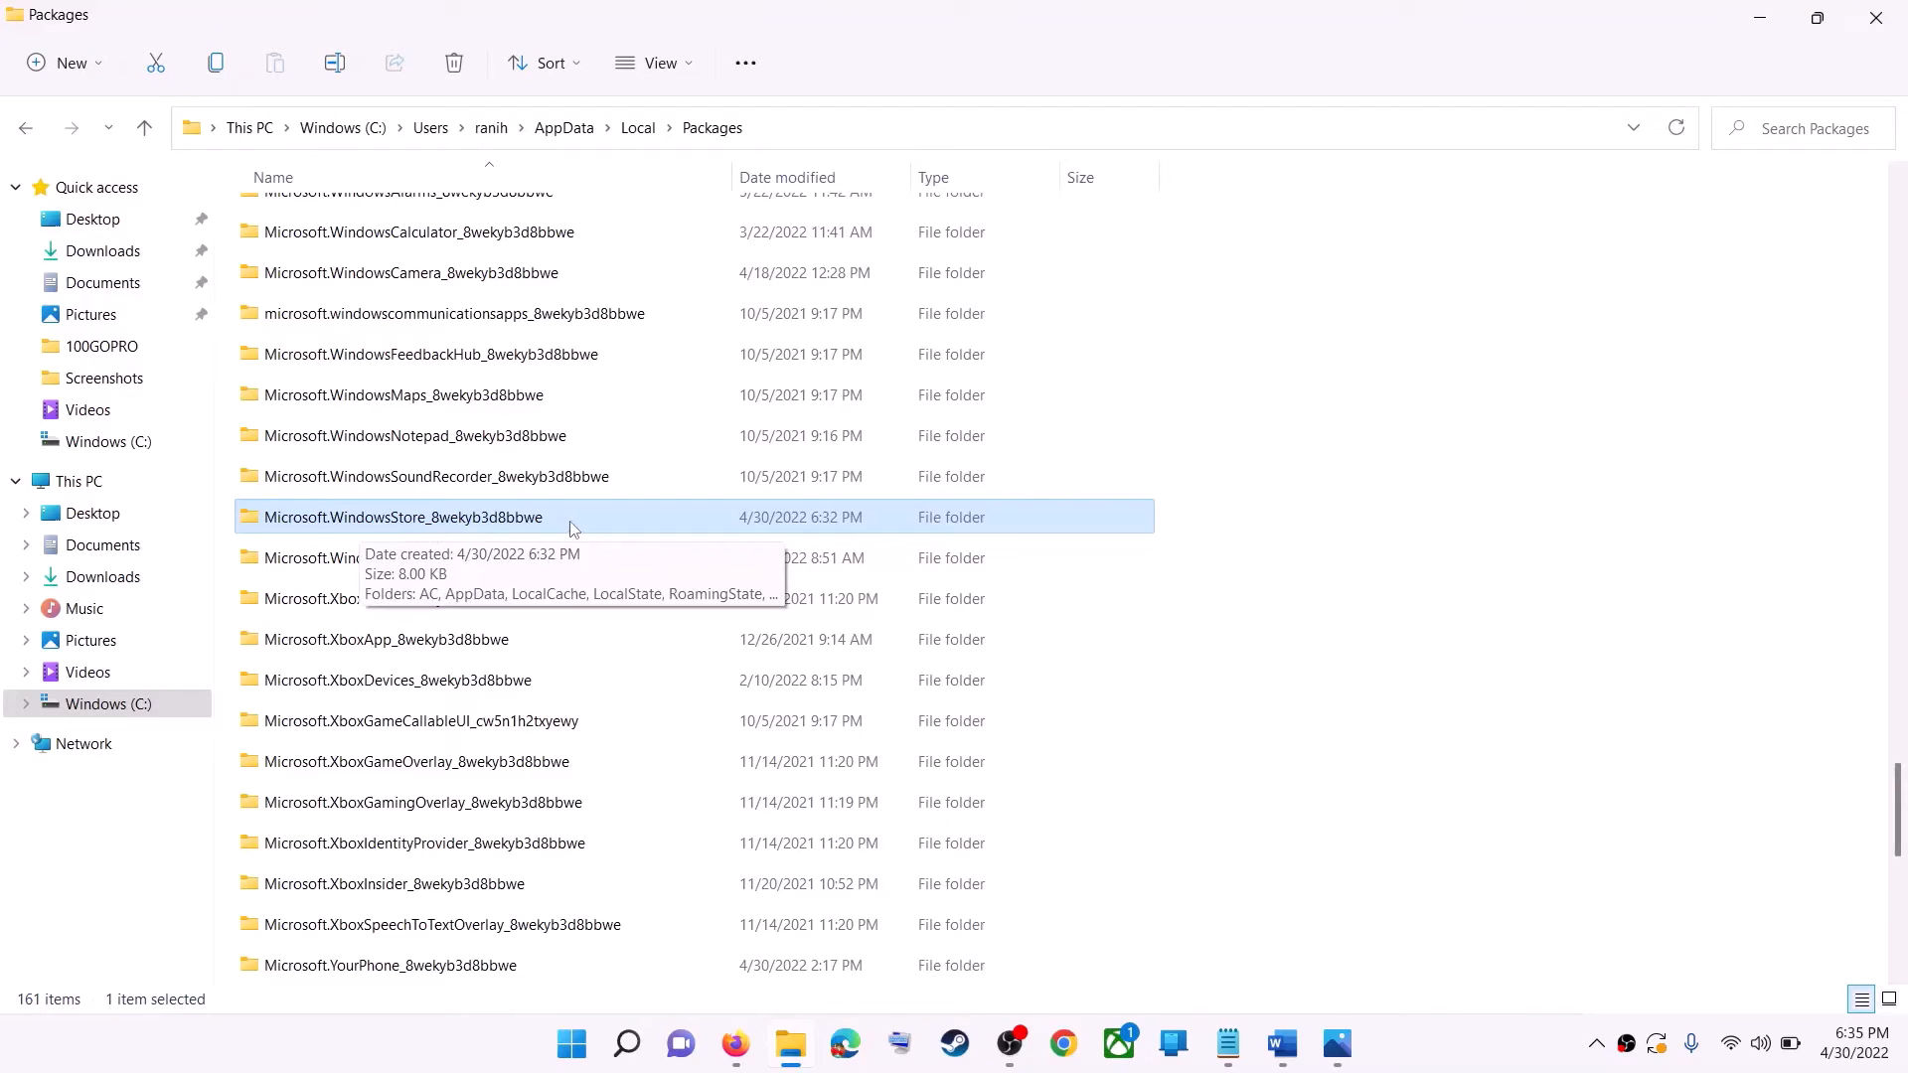
left_click(535, 529)
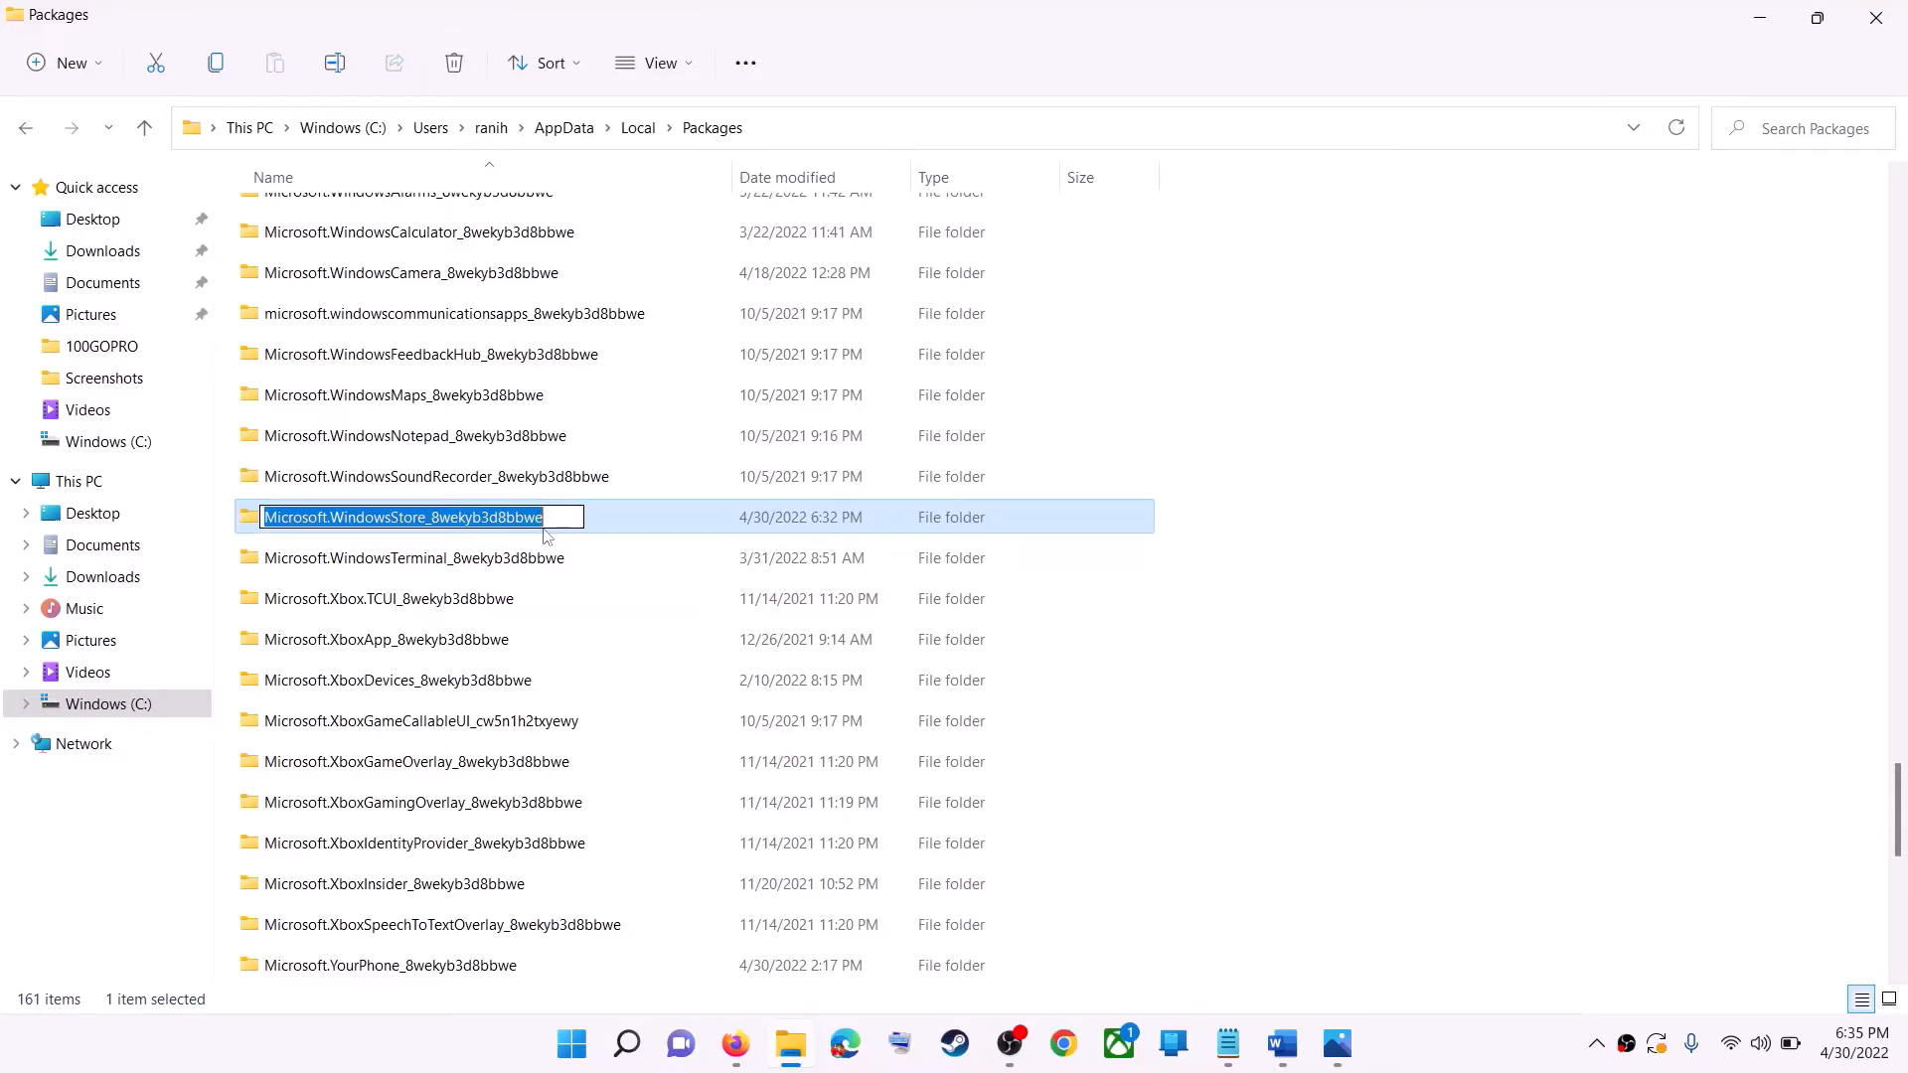
left_click(549, 518)
left_click(612, 514)
double_click(594, 514)
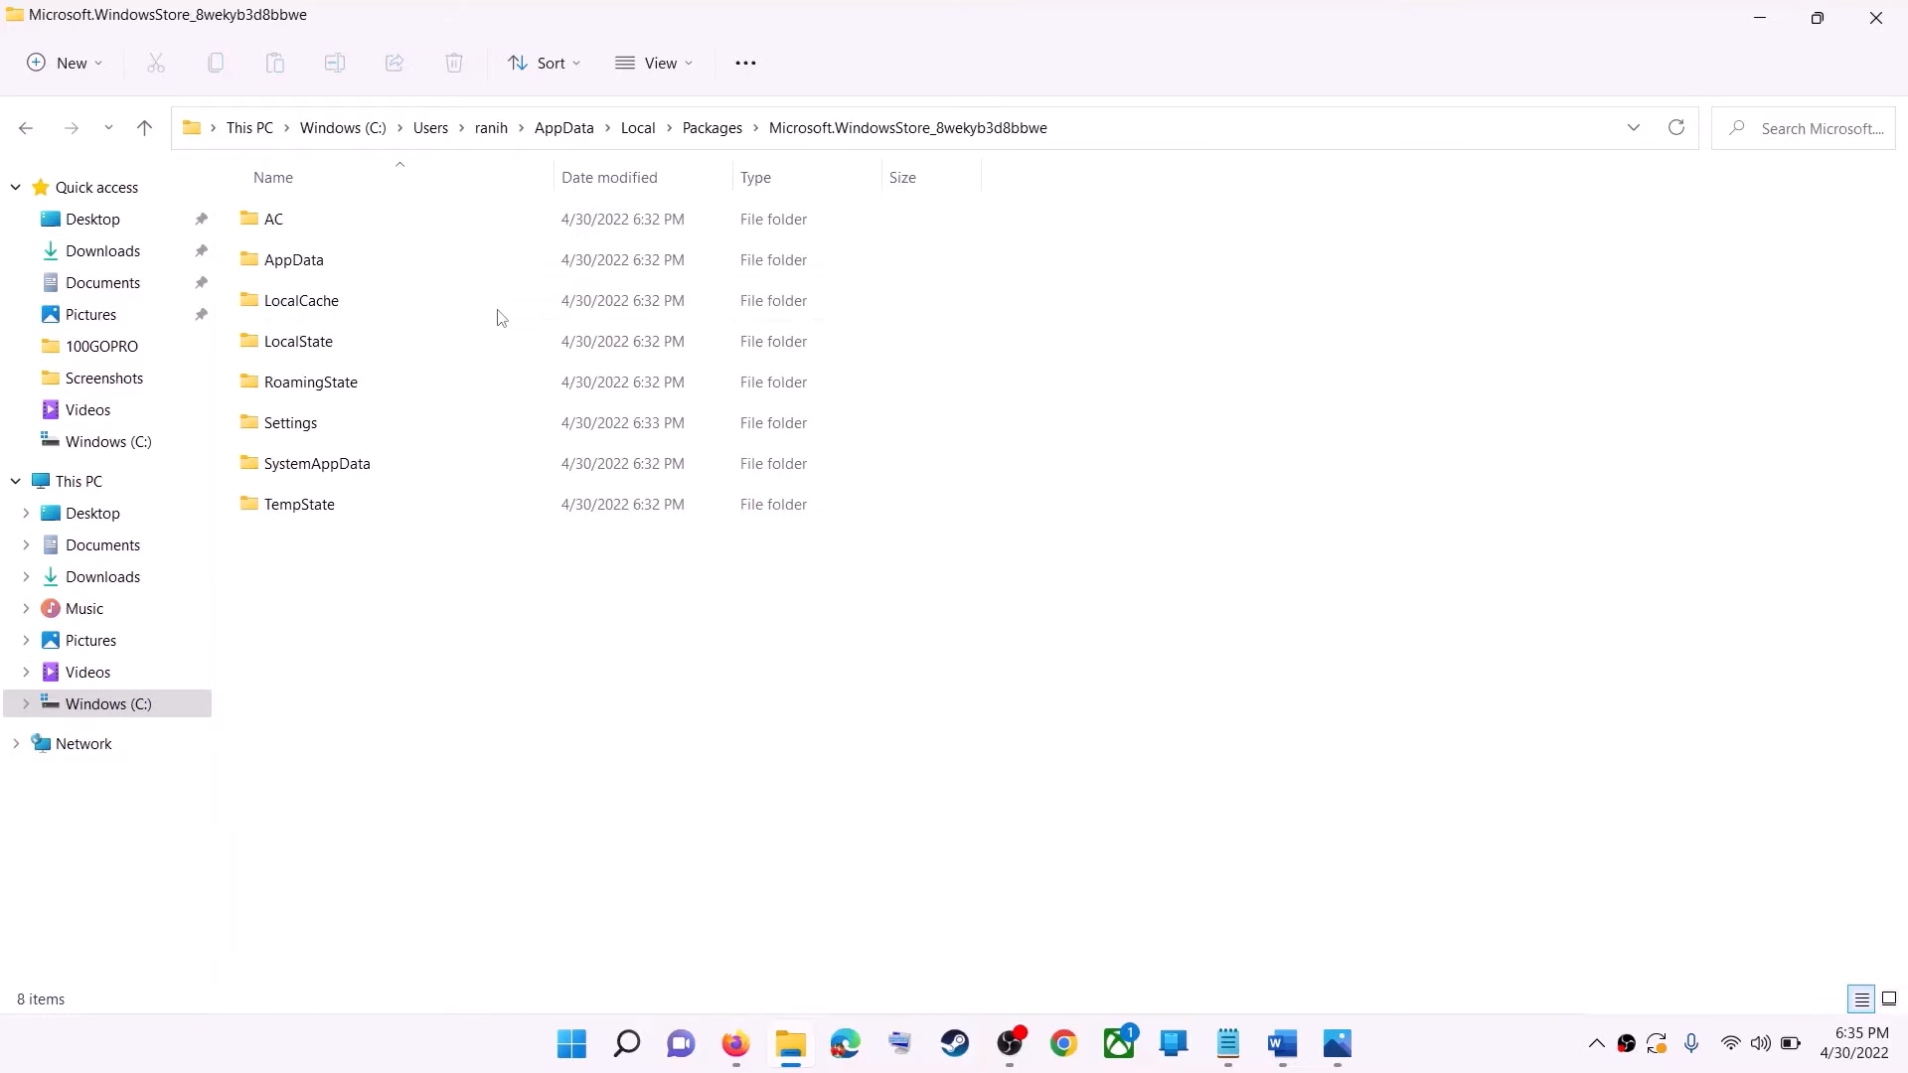
Delete the LocalCache folder from the Microsoft.WindowsStore_8wekyb3d8bbwe folder.
left_click(338, 308)
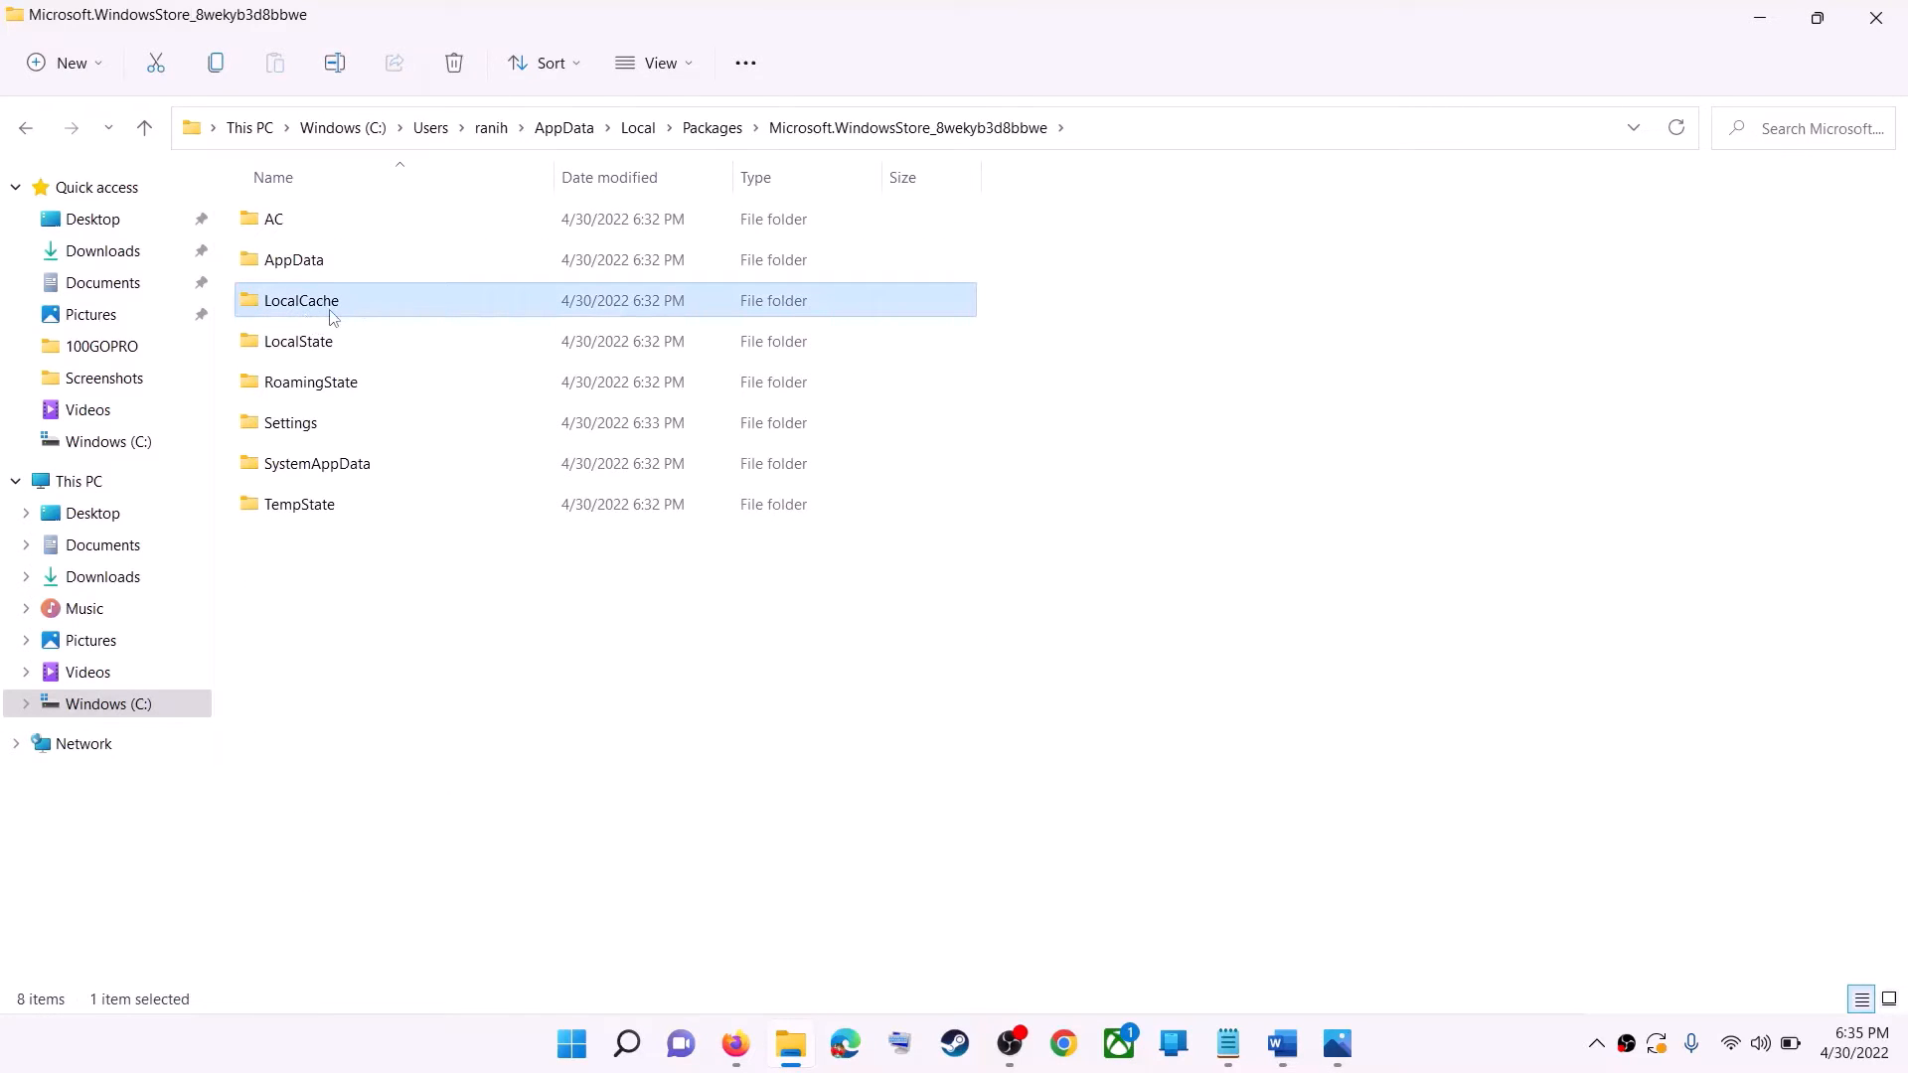
right_click(324, 312)
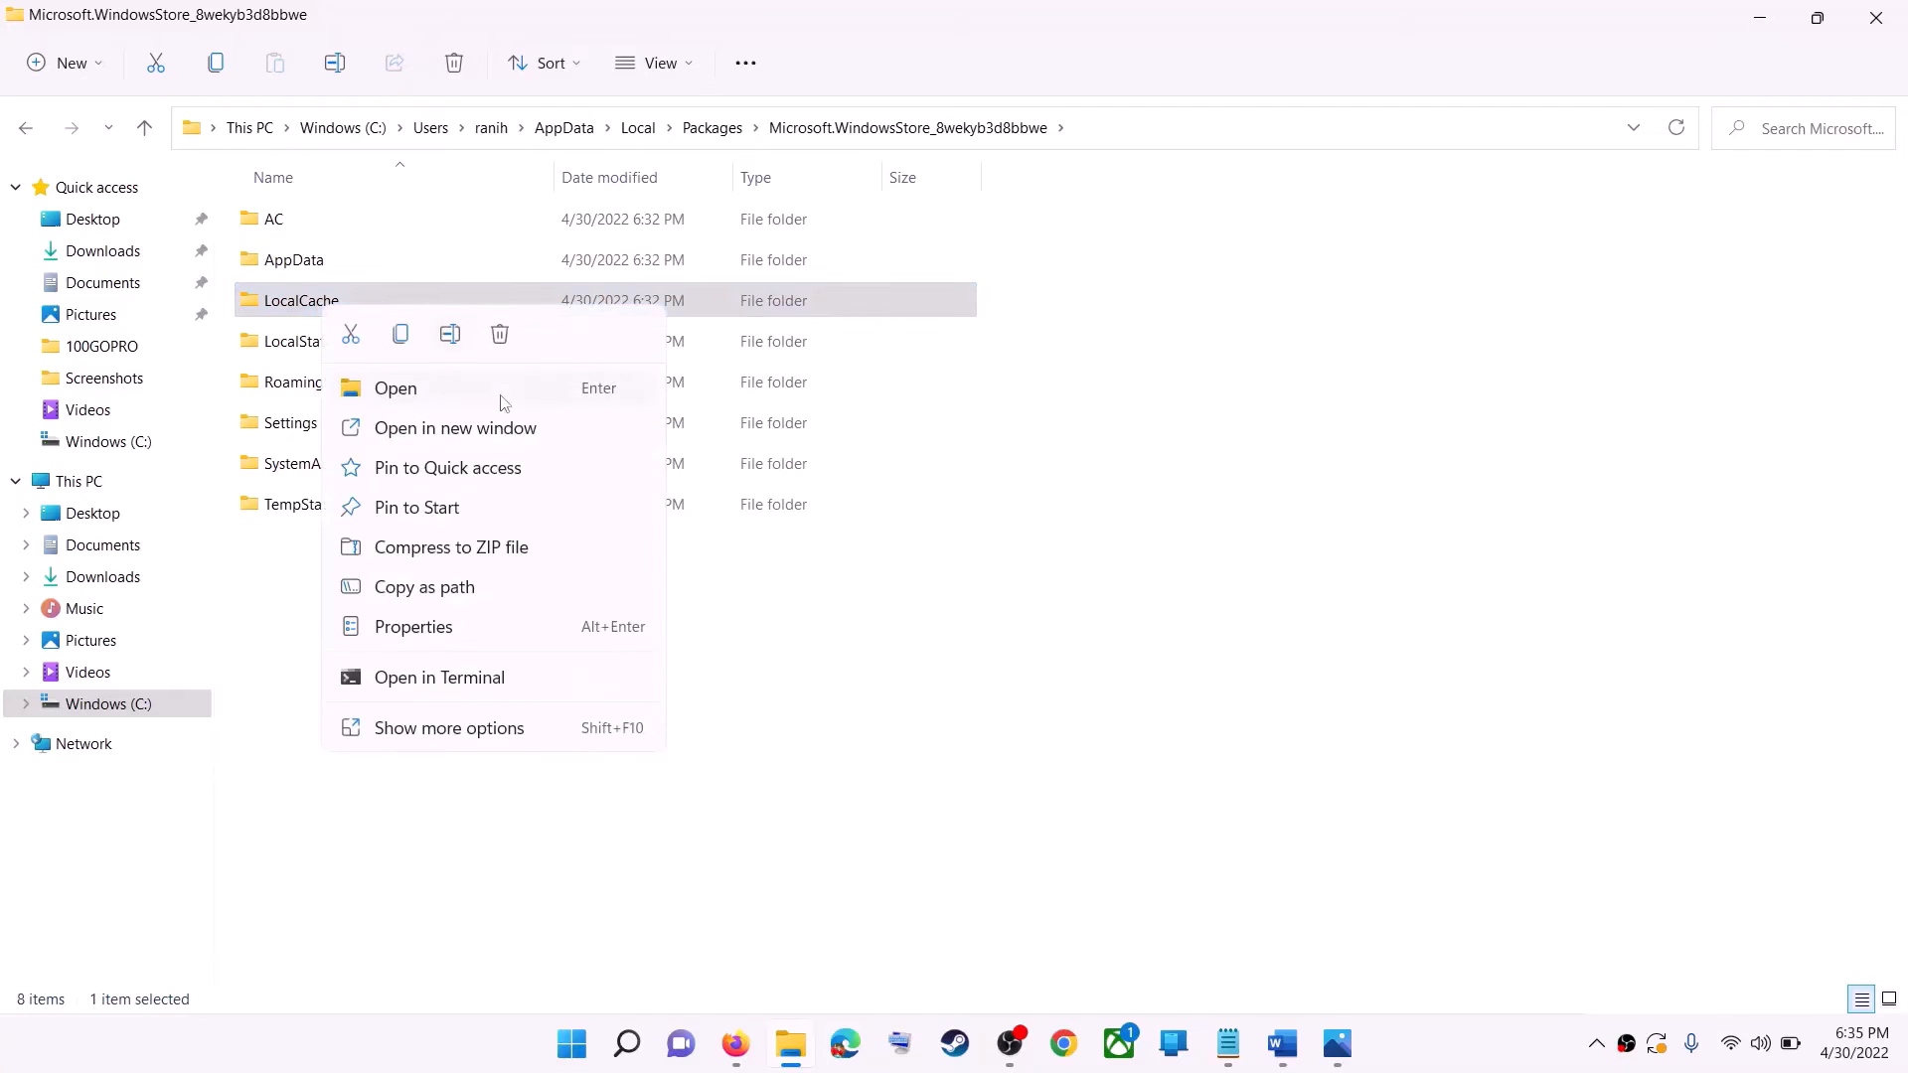
left_click(498, 334)
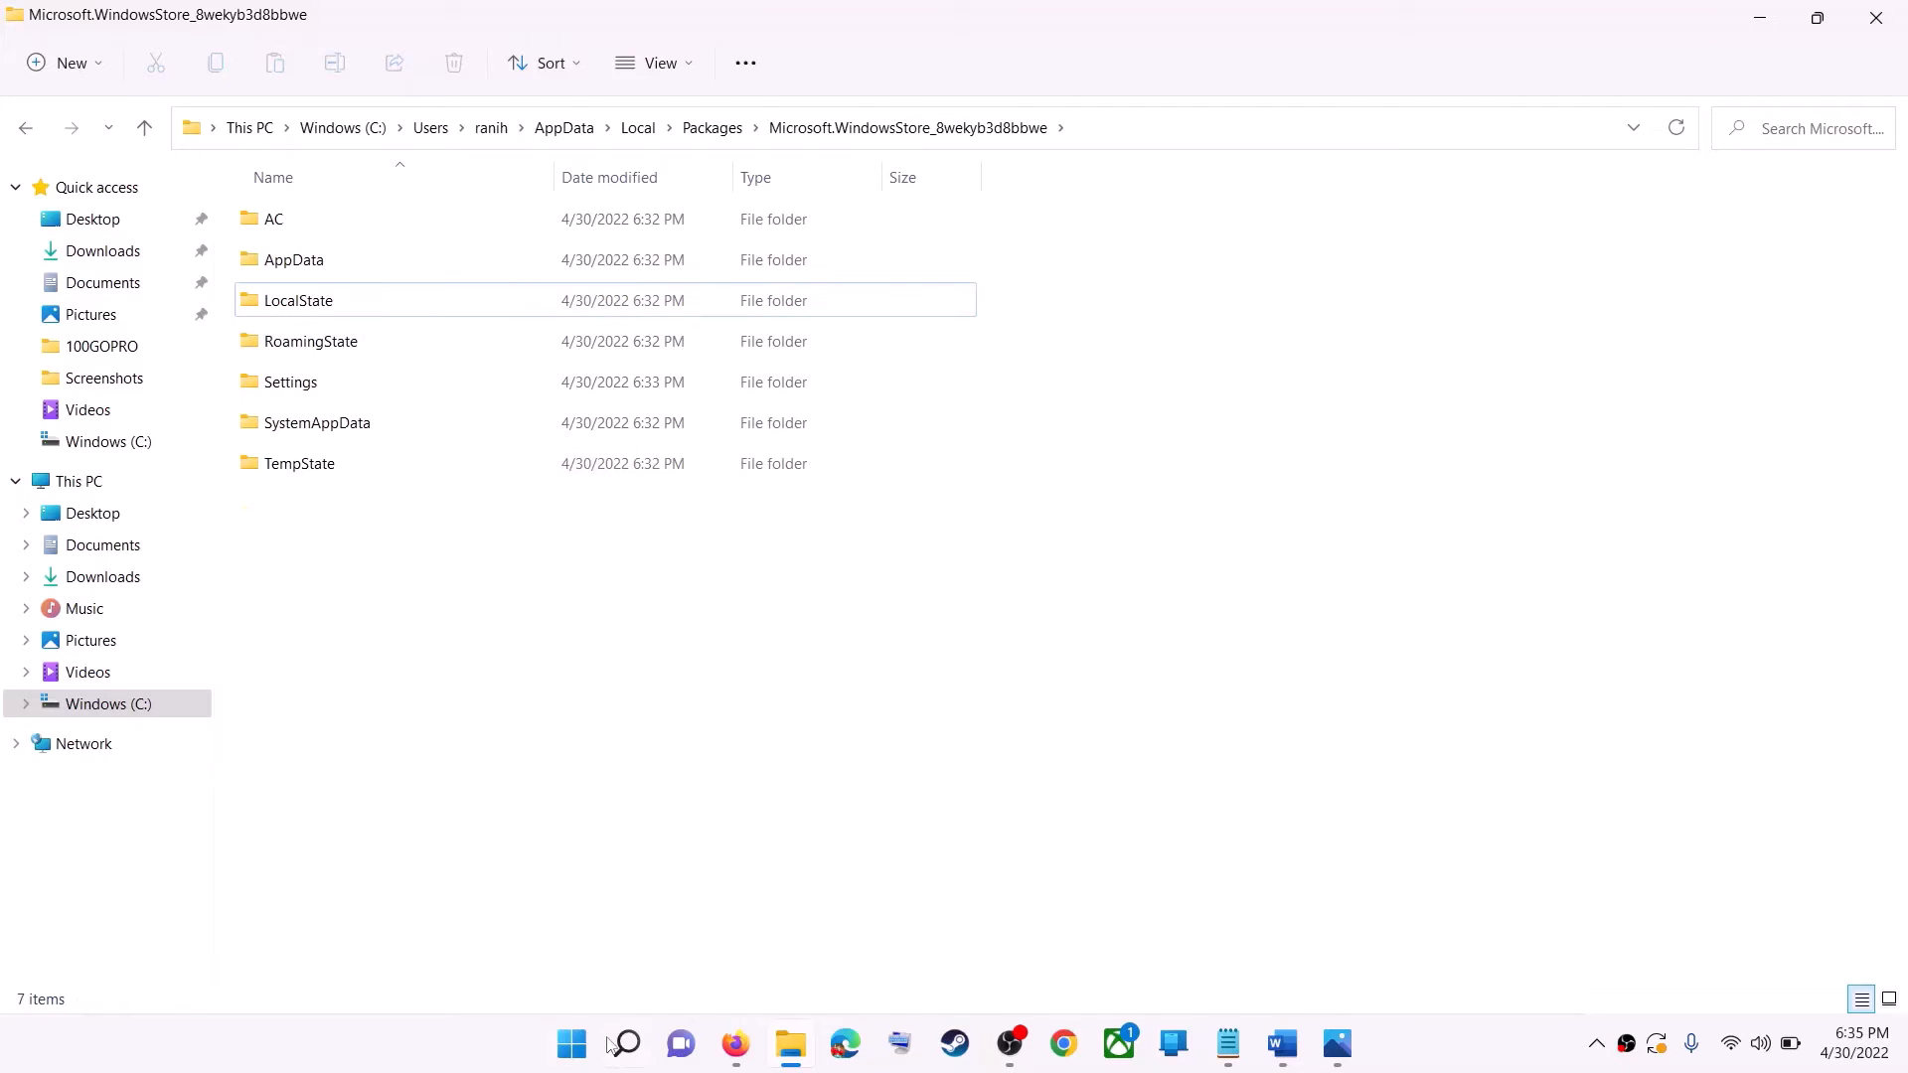
Look at the Restart choice among the Windows power options, and dismiss them without restarting.
left_click(576, 1049)
left_click(1262, 958)
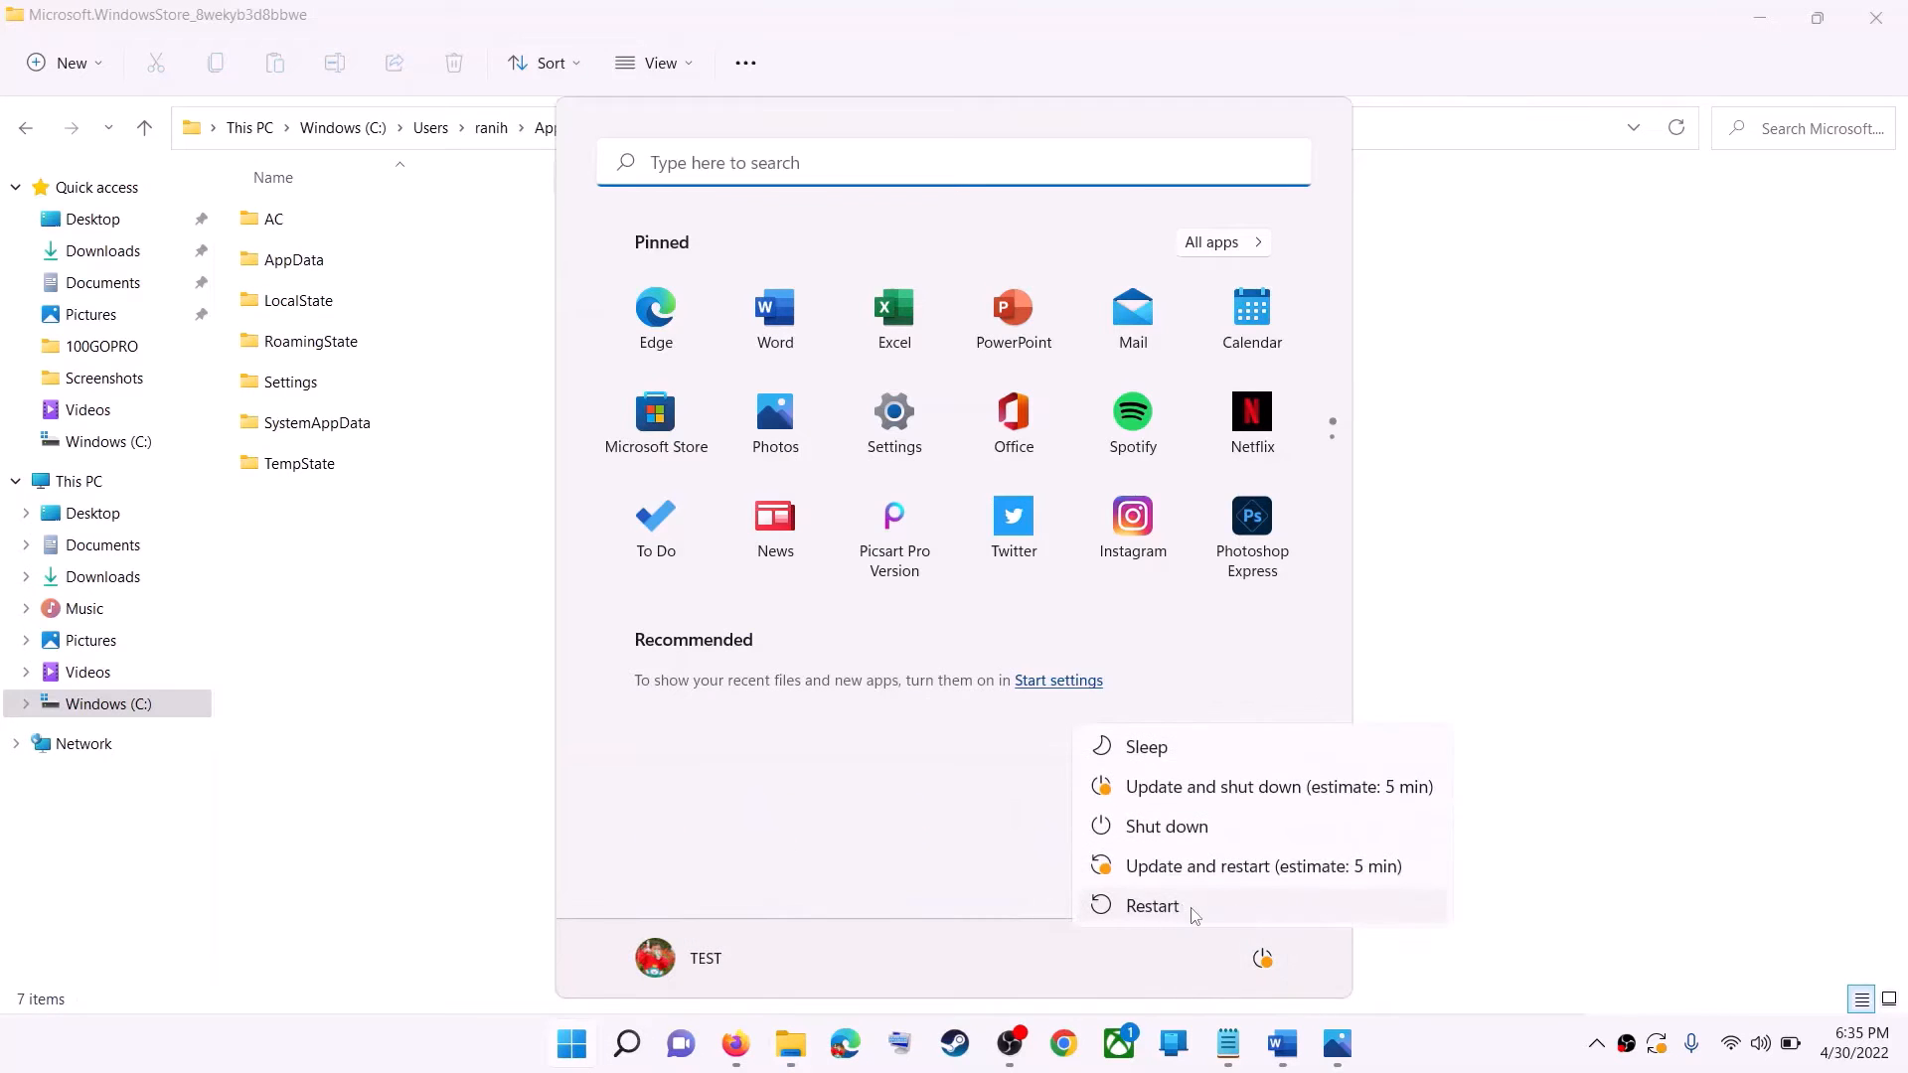
left_click(1604, 526)
left_click(1604, 526)
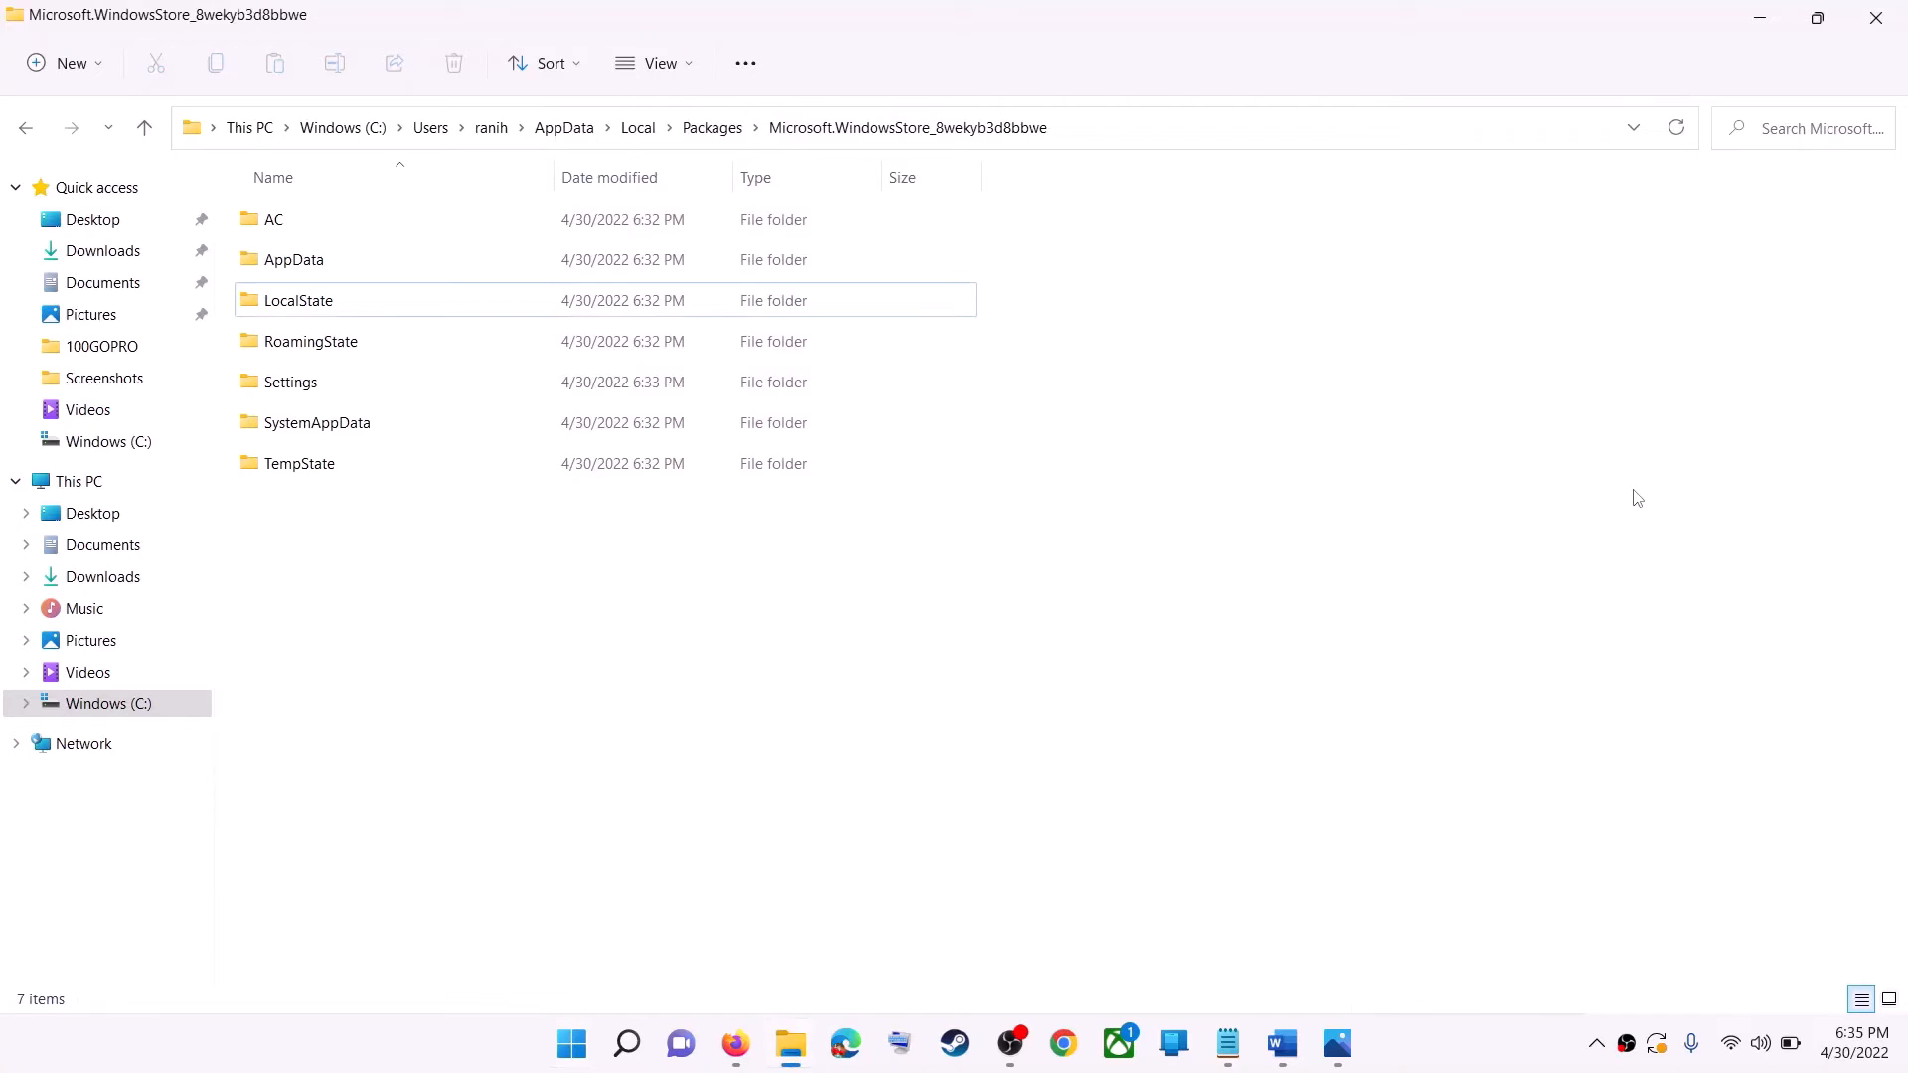
Close File Explorer and highlight "Get Updates in store library" under Step 6 in the Word document.
left_click(1876, 17)
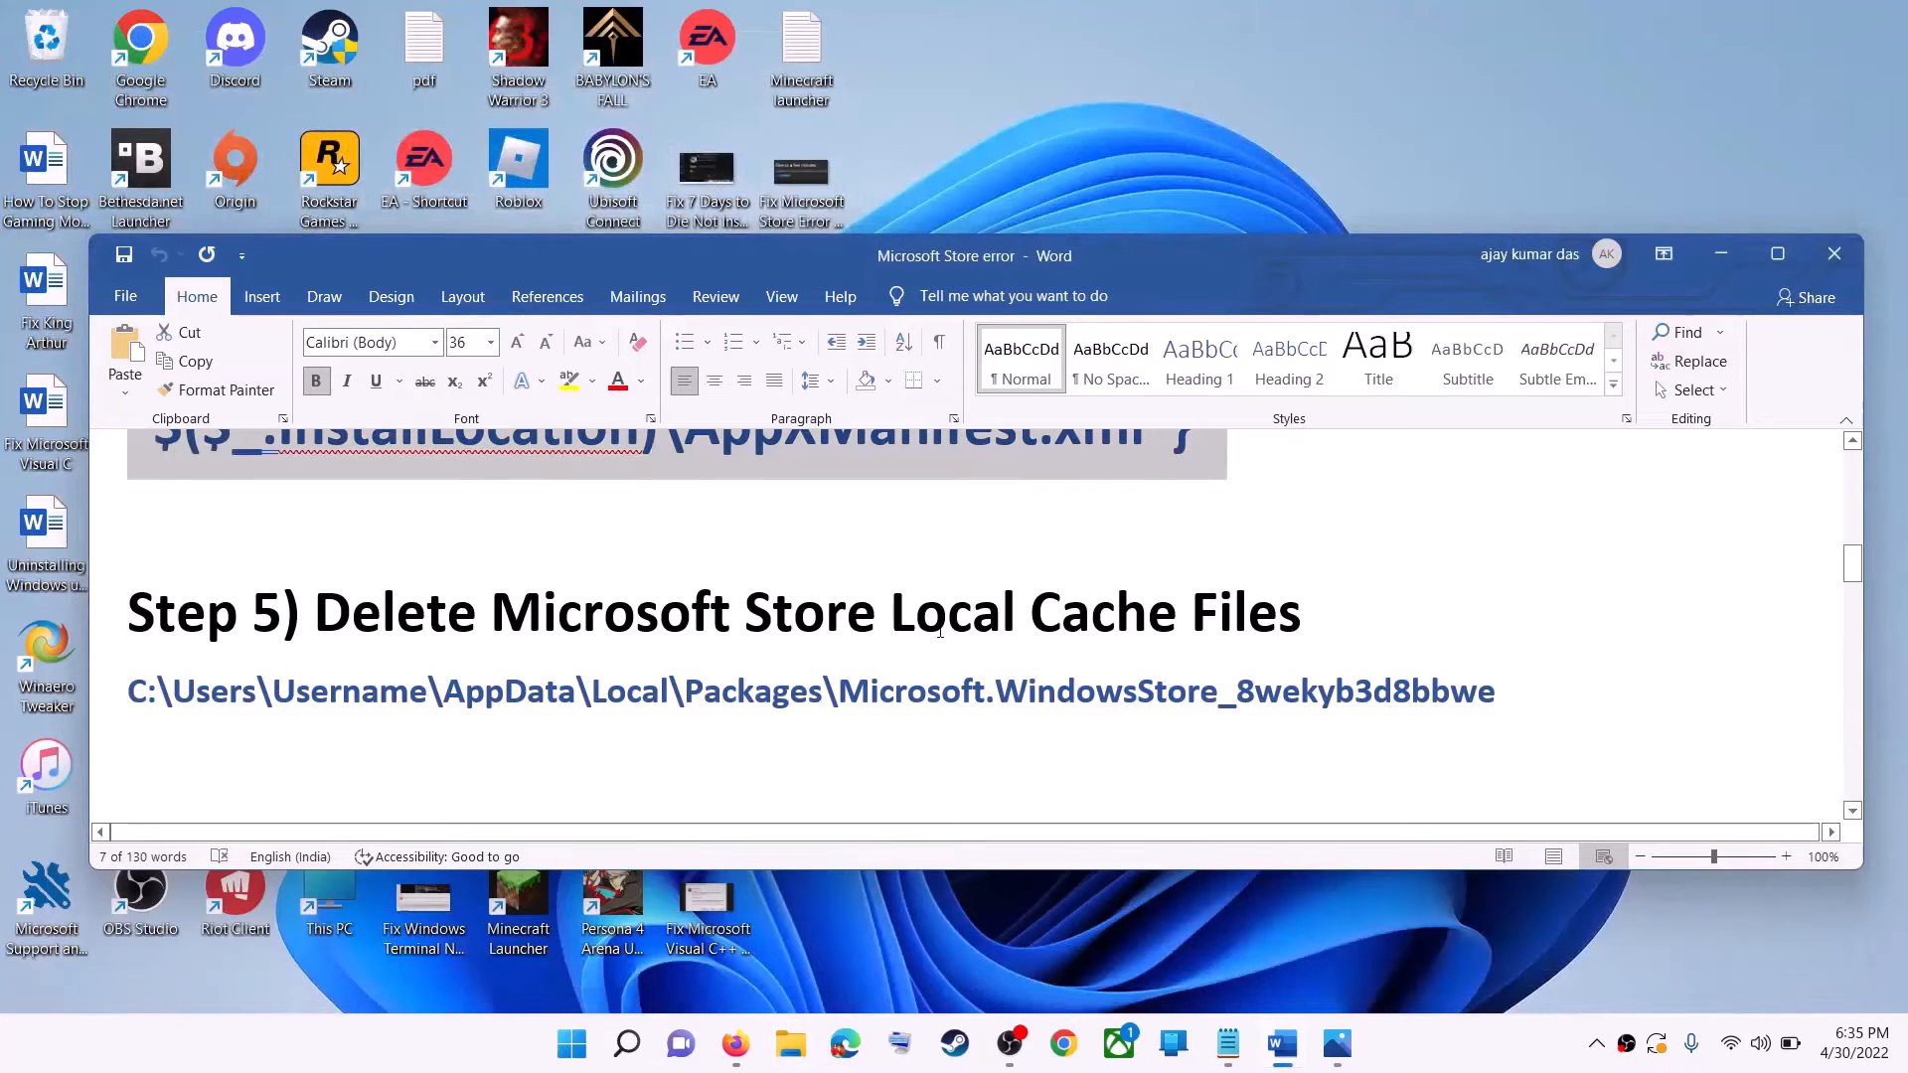
left_click(489, 662)
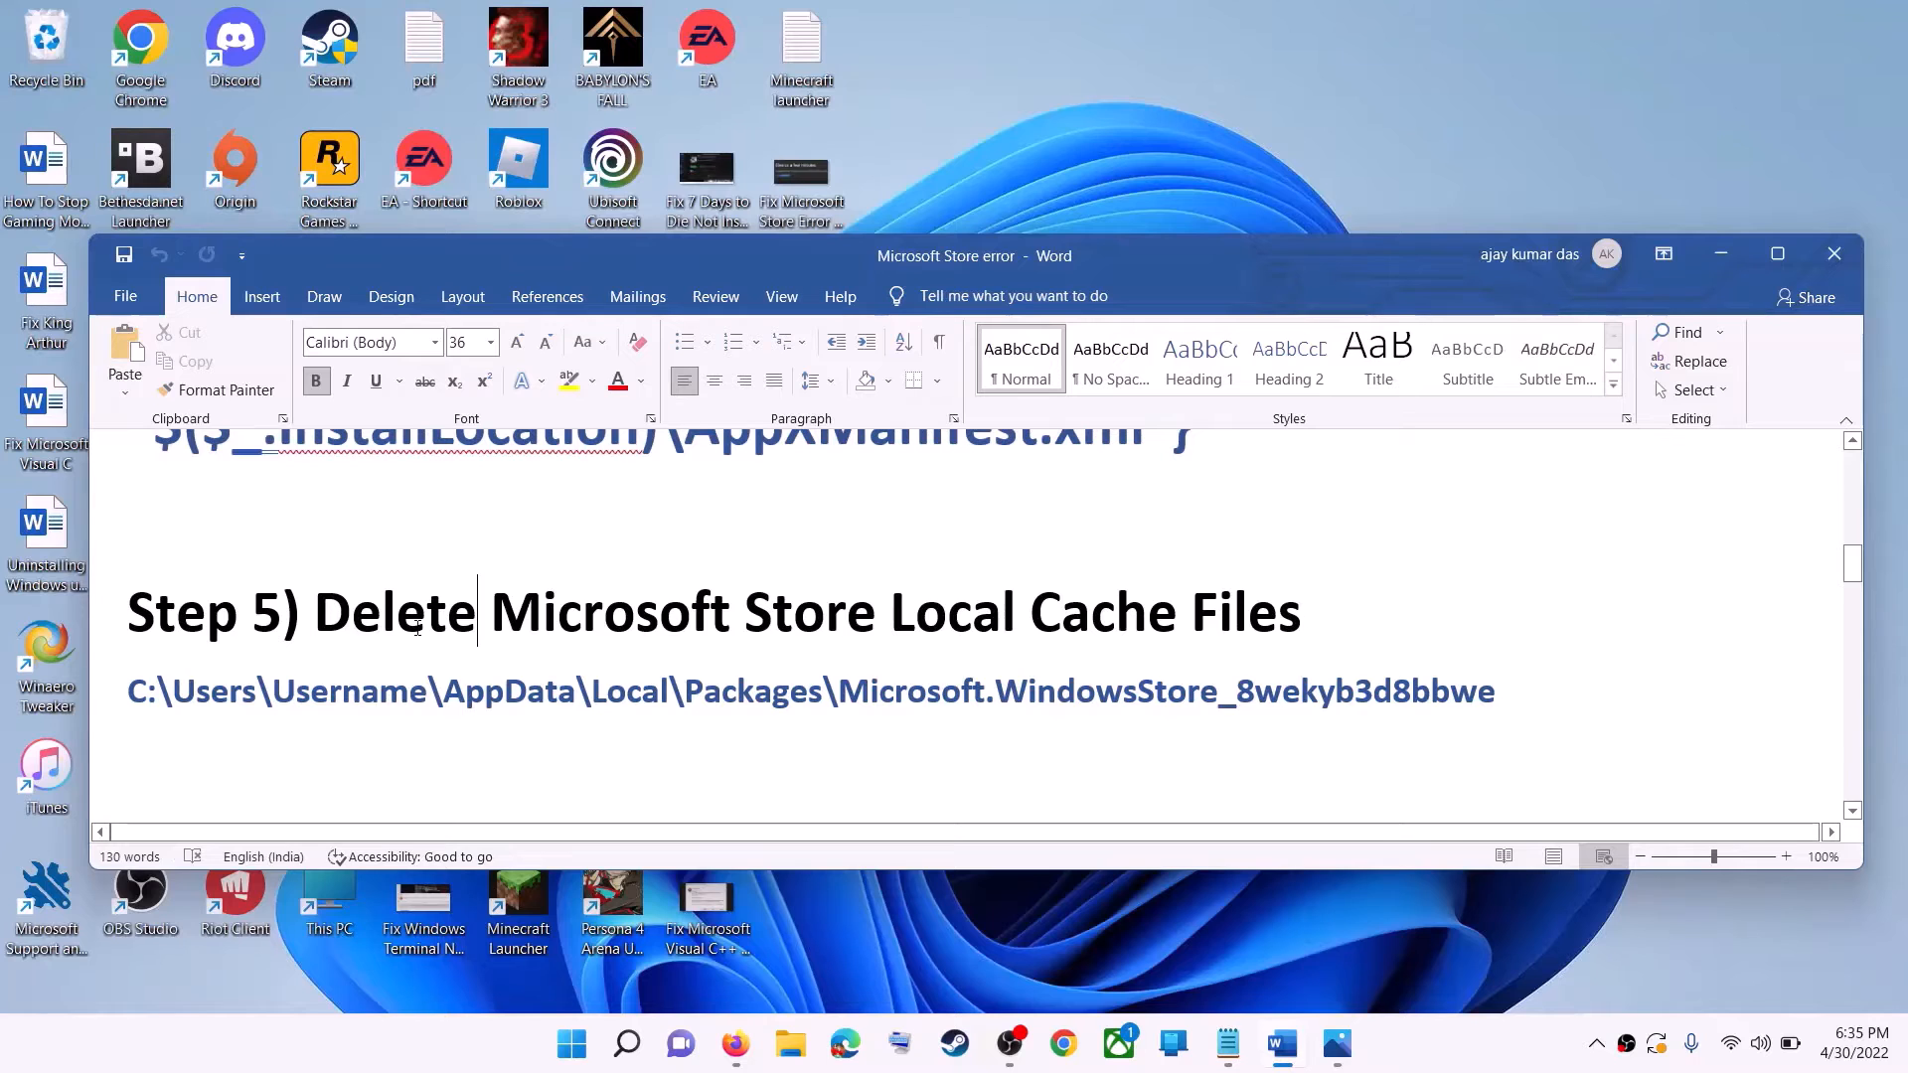
scroll(421, 648, "down", 4)
scroll(451, 629, "up", 1)
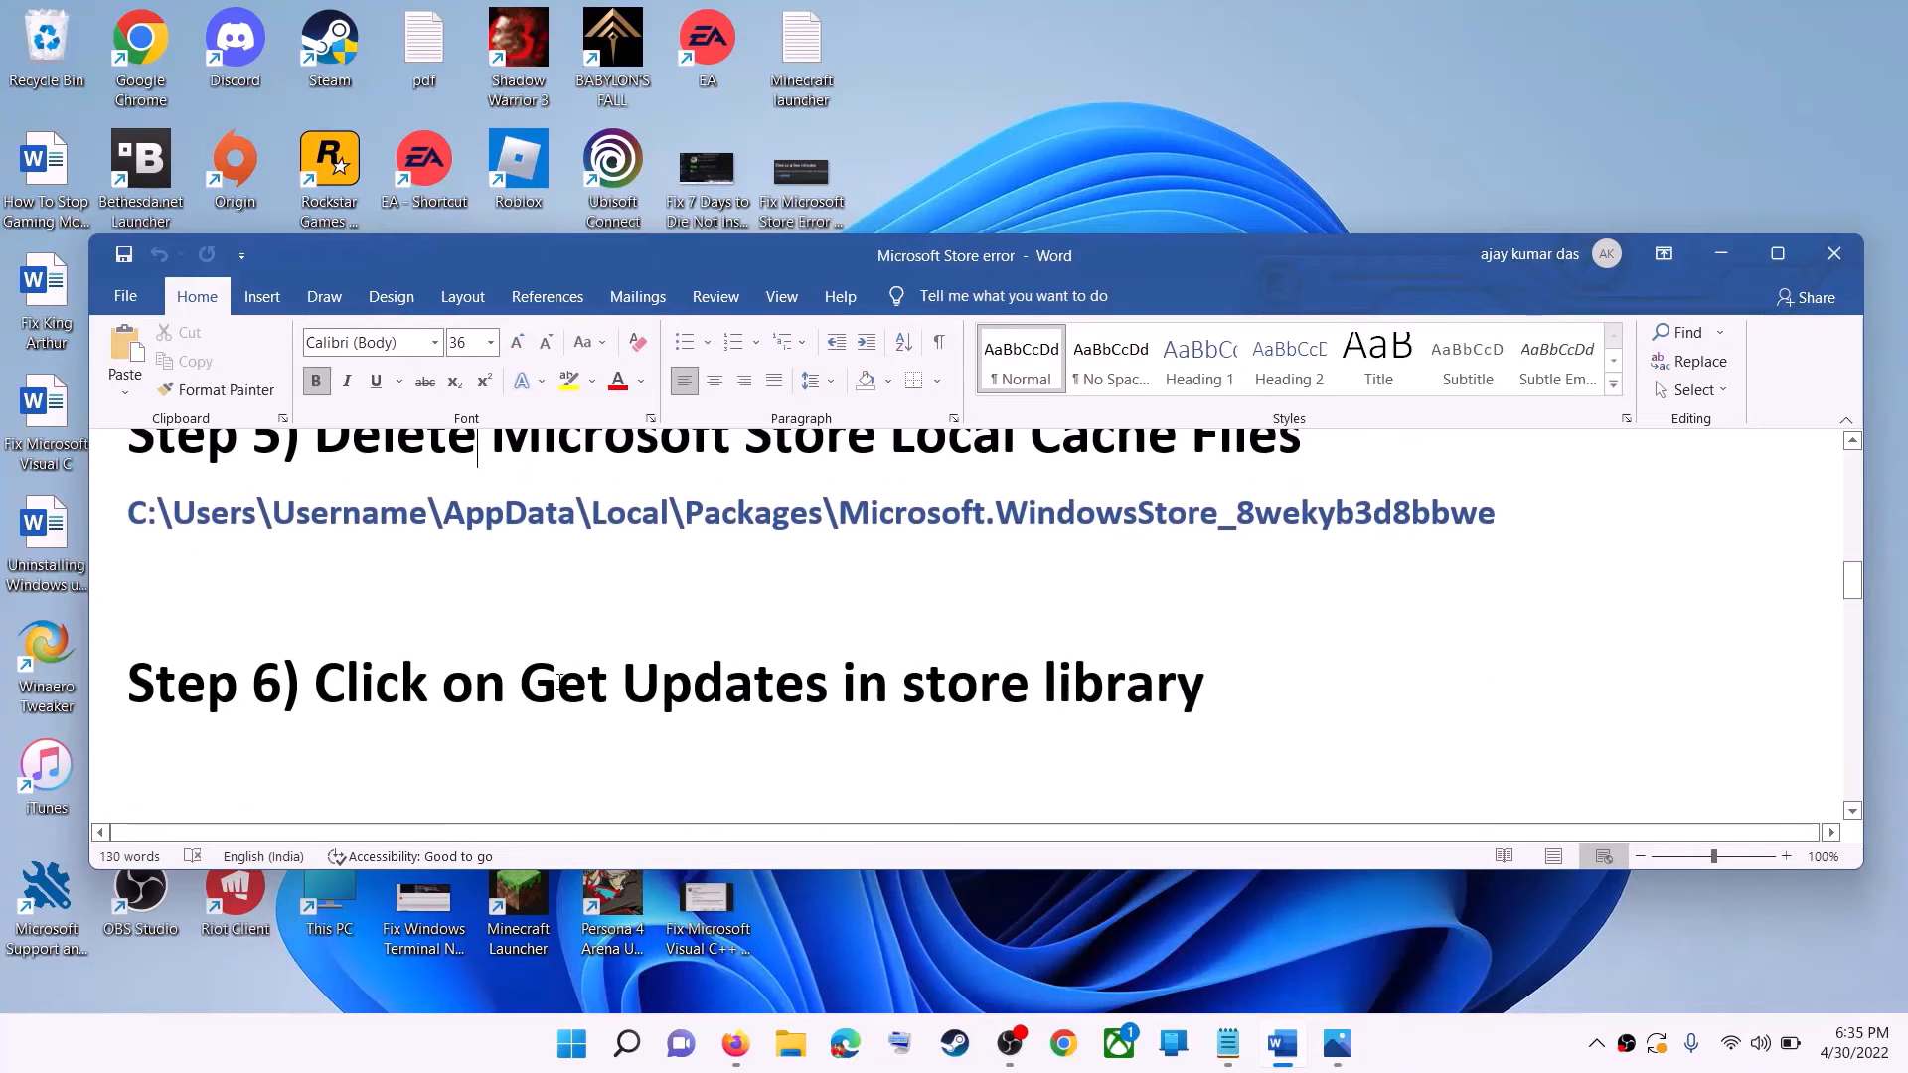
left_click_drag(521, 684, 1242, 686)
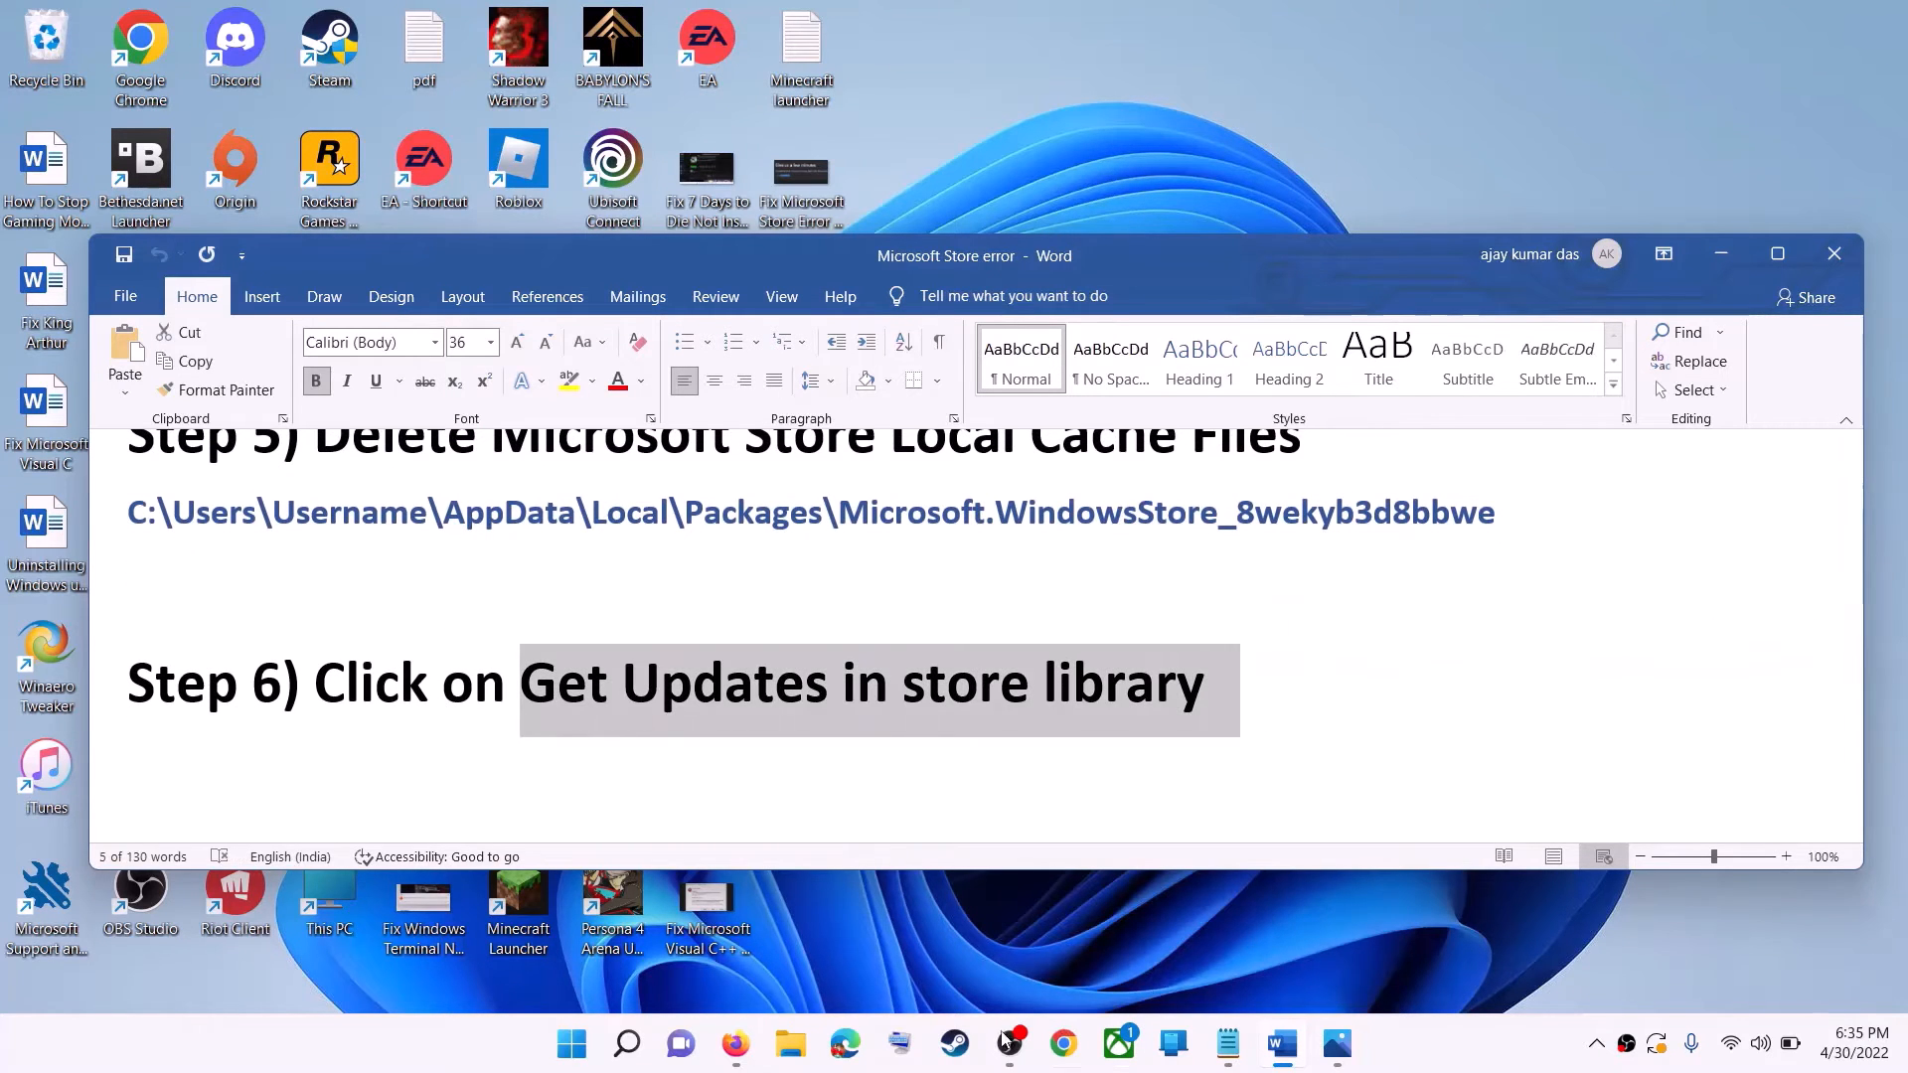
Search Windows for store, launch Microsoft Store to view its Library page with the updates, and minimize the window.
left_click(578, 1053)
type("store")
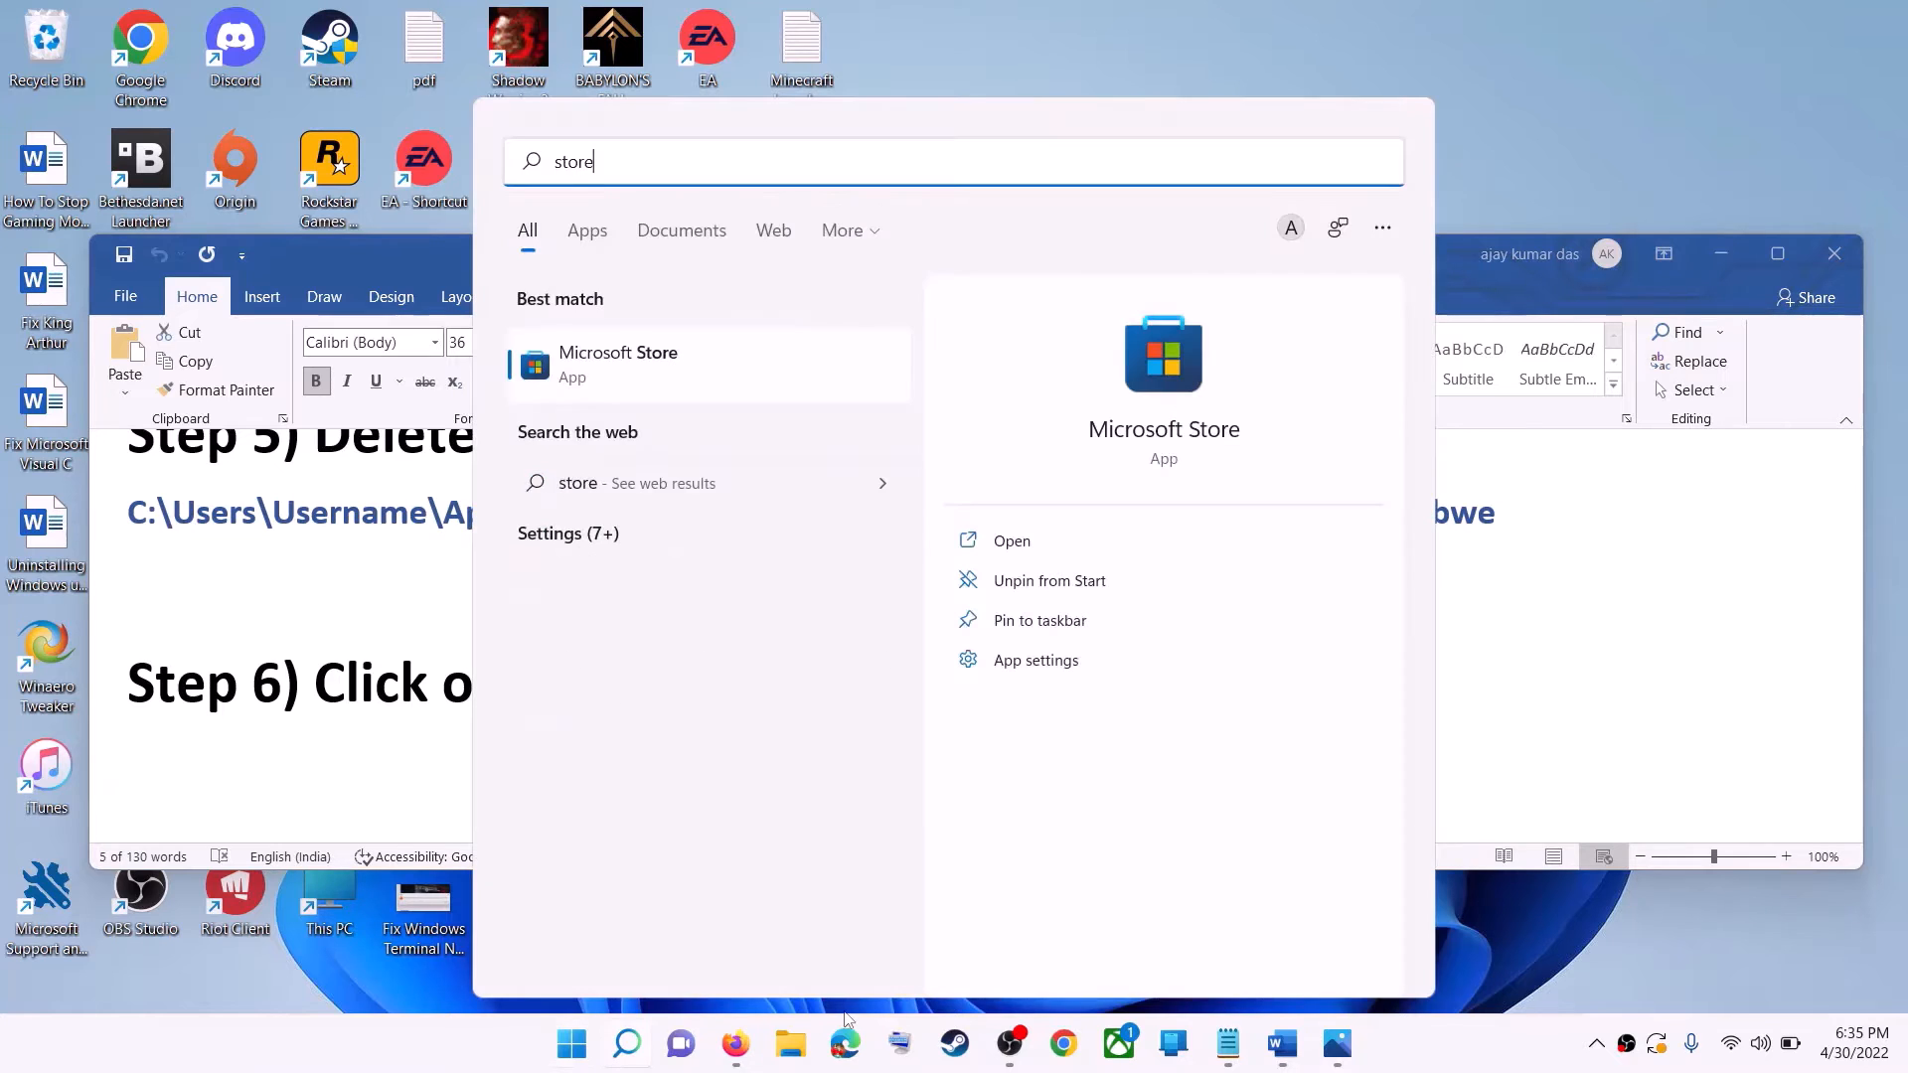
key("Return")
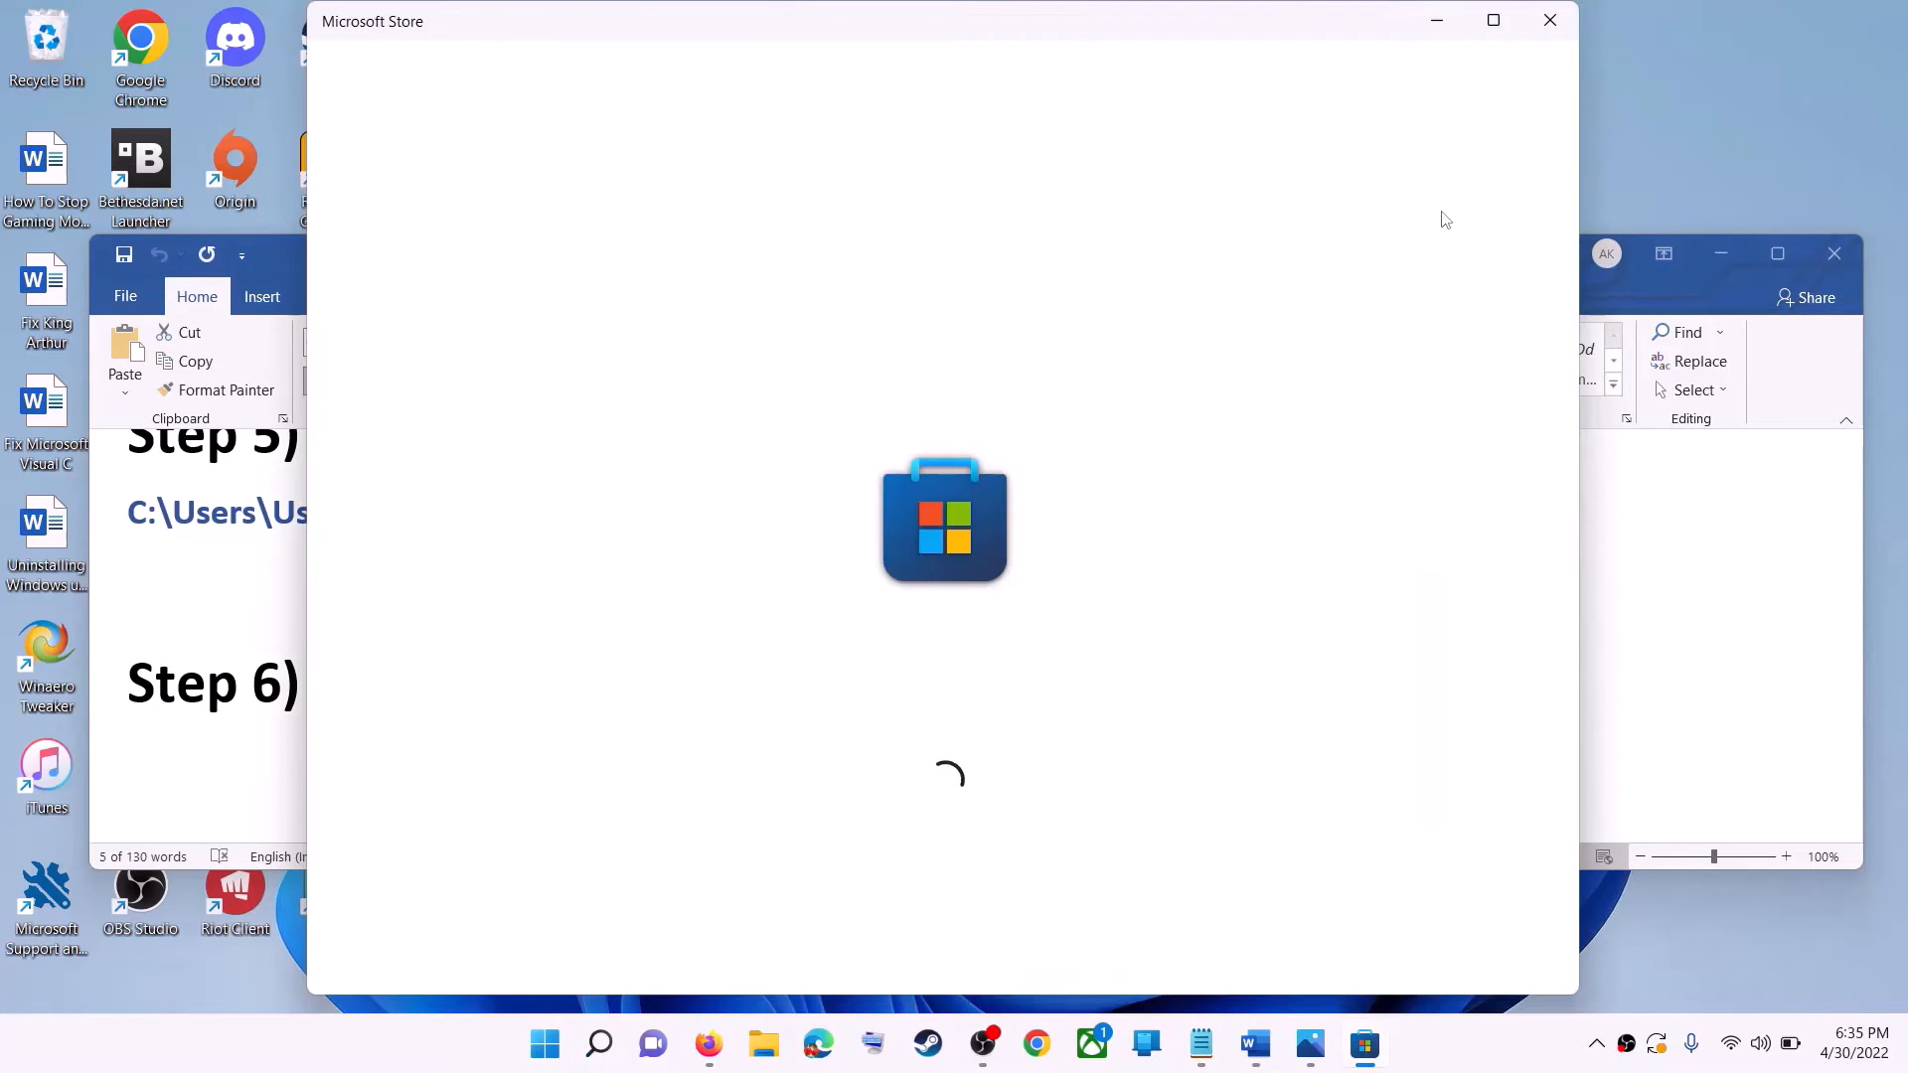
double_click(1490, 28)
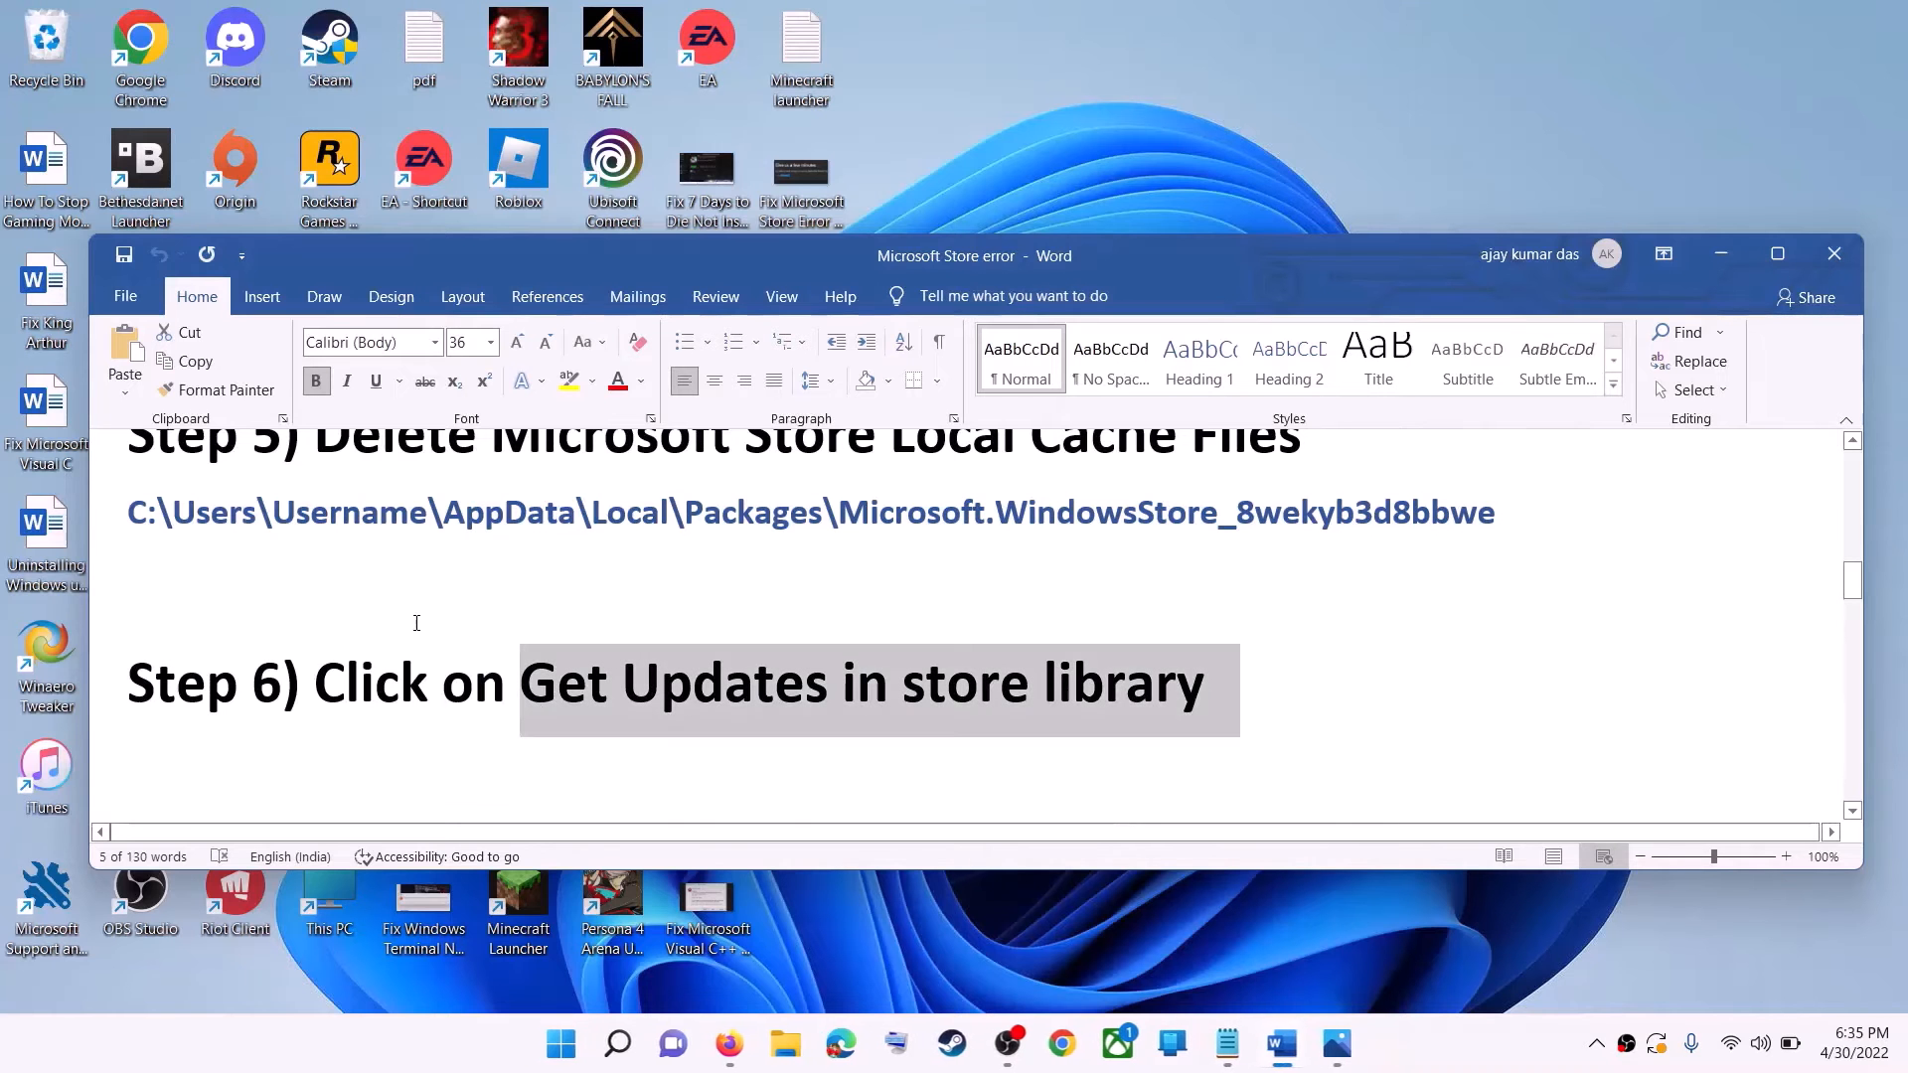
left_click(574, 1043)
type("store")
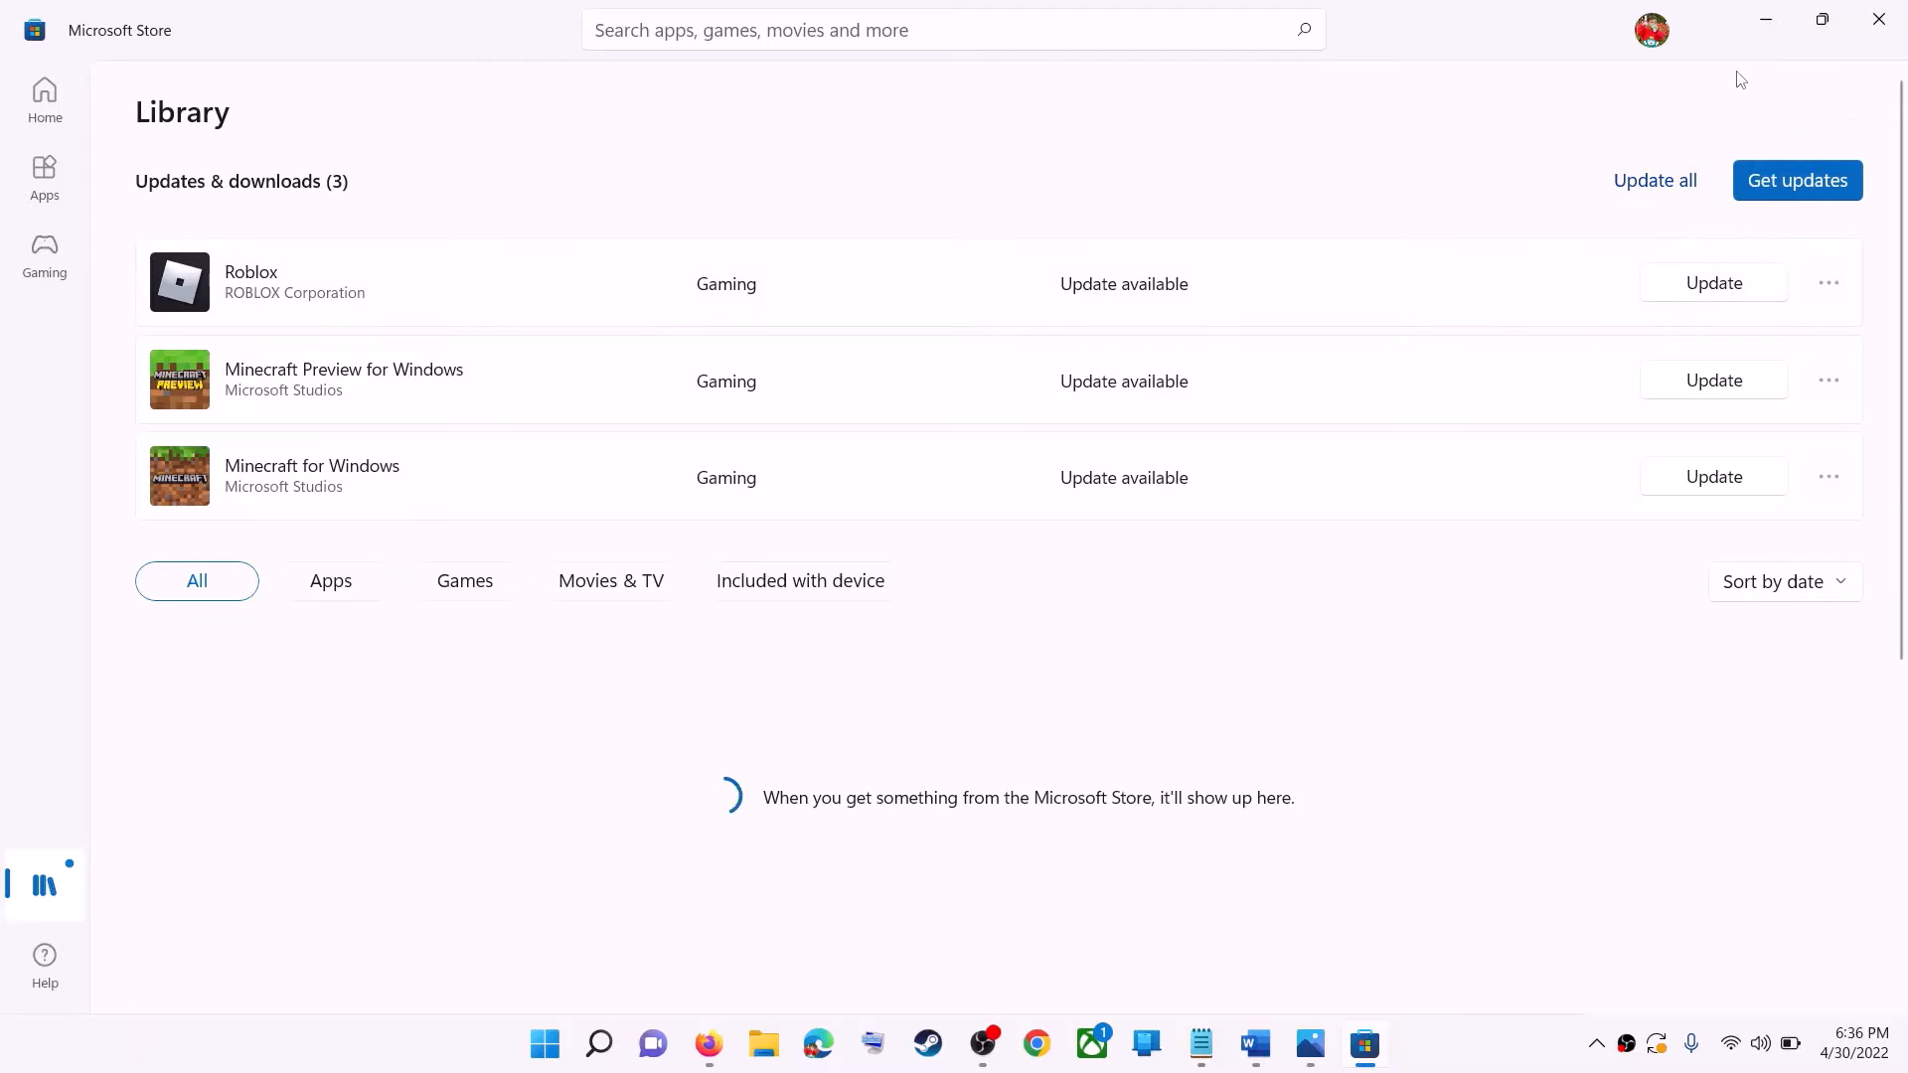
left_click(1766, 22)
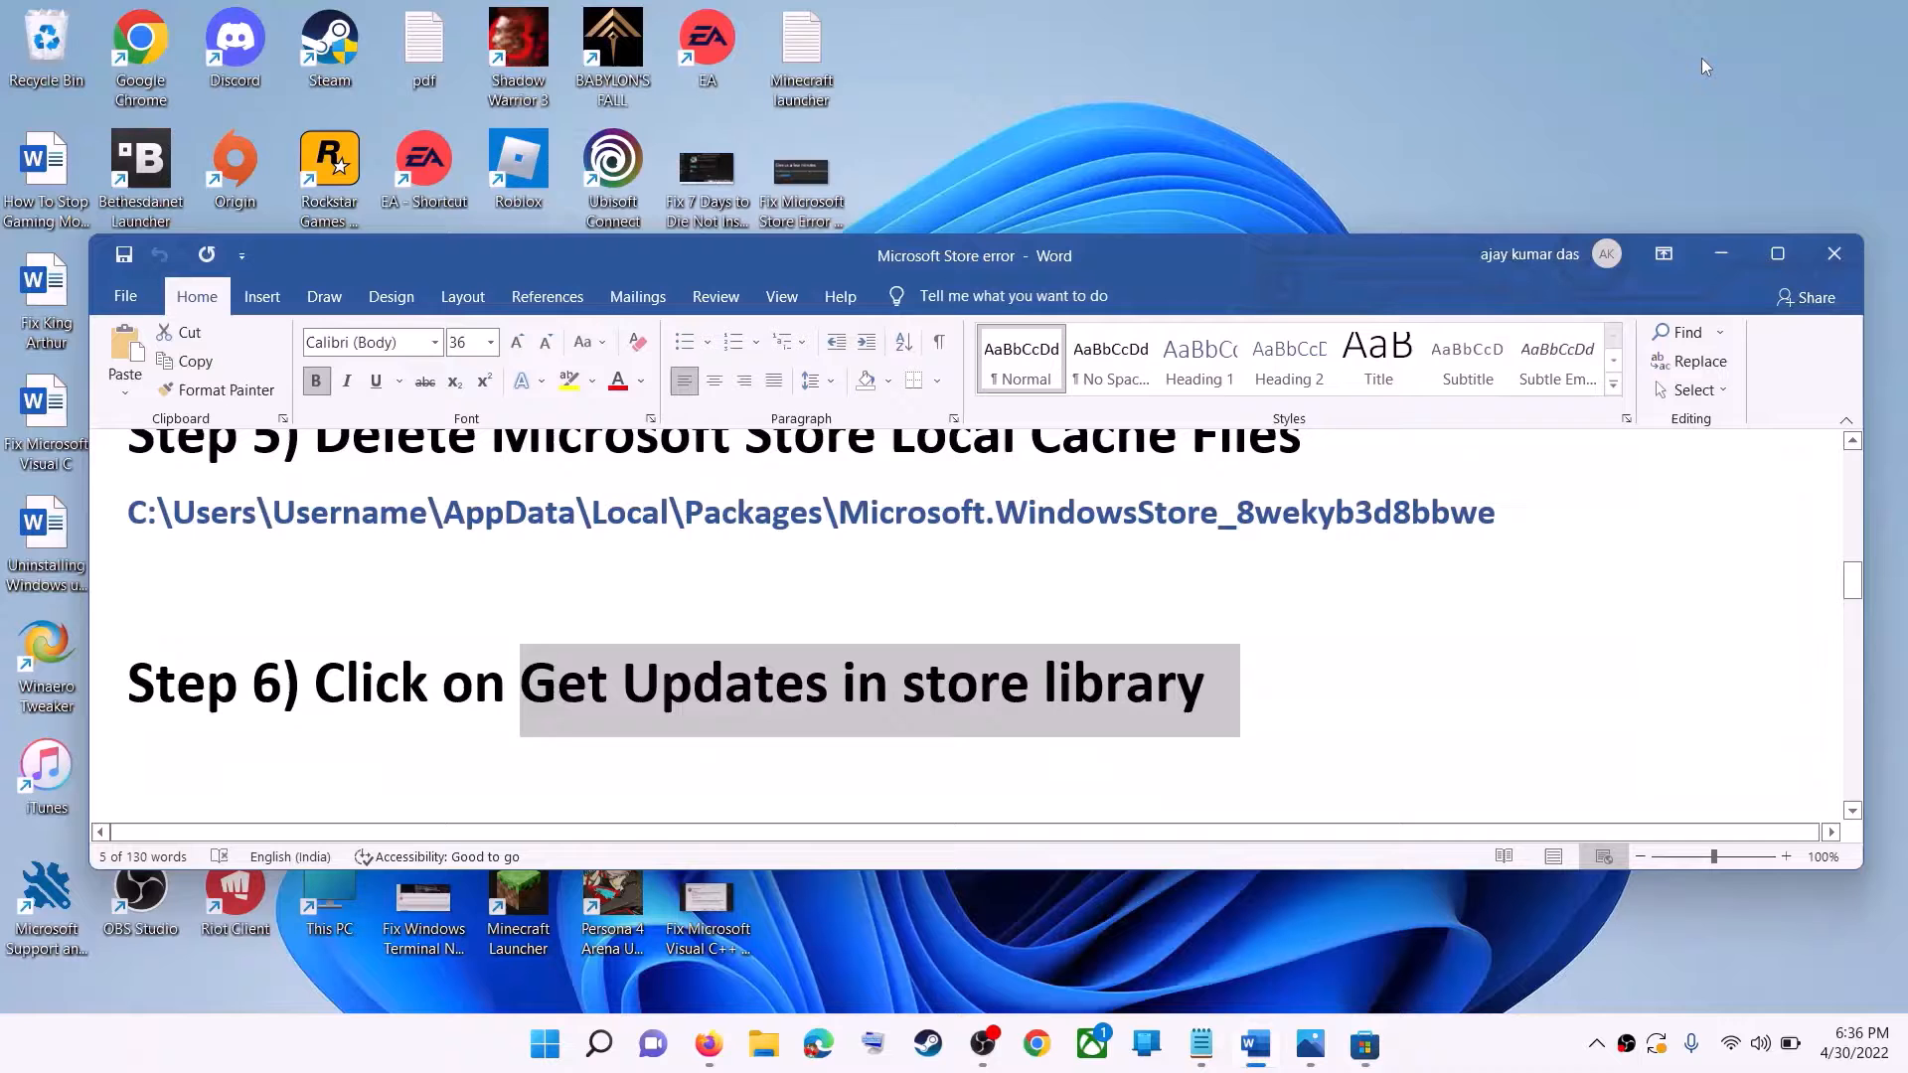
Review Step 6 in the Word document and the Step 7 list of services to start.
left_click_drag(1106, 690, 1206, 690)
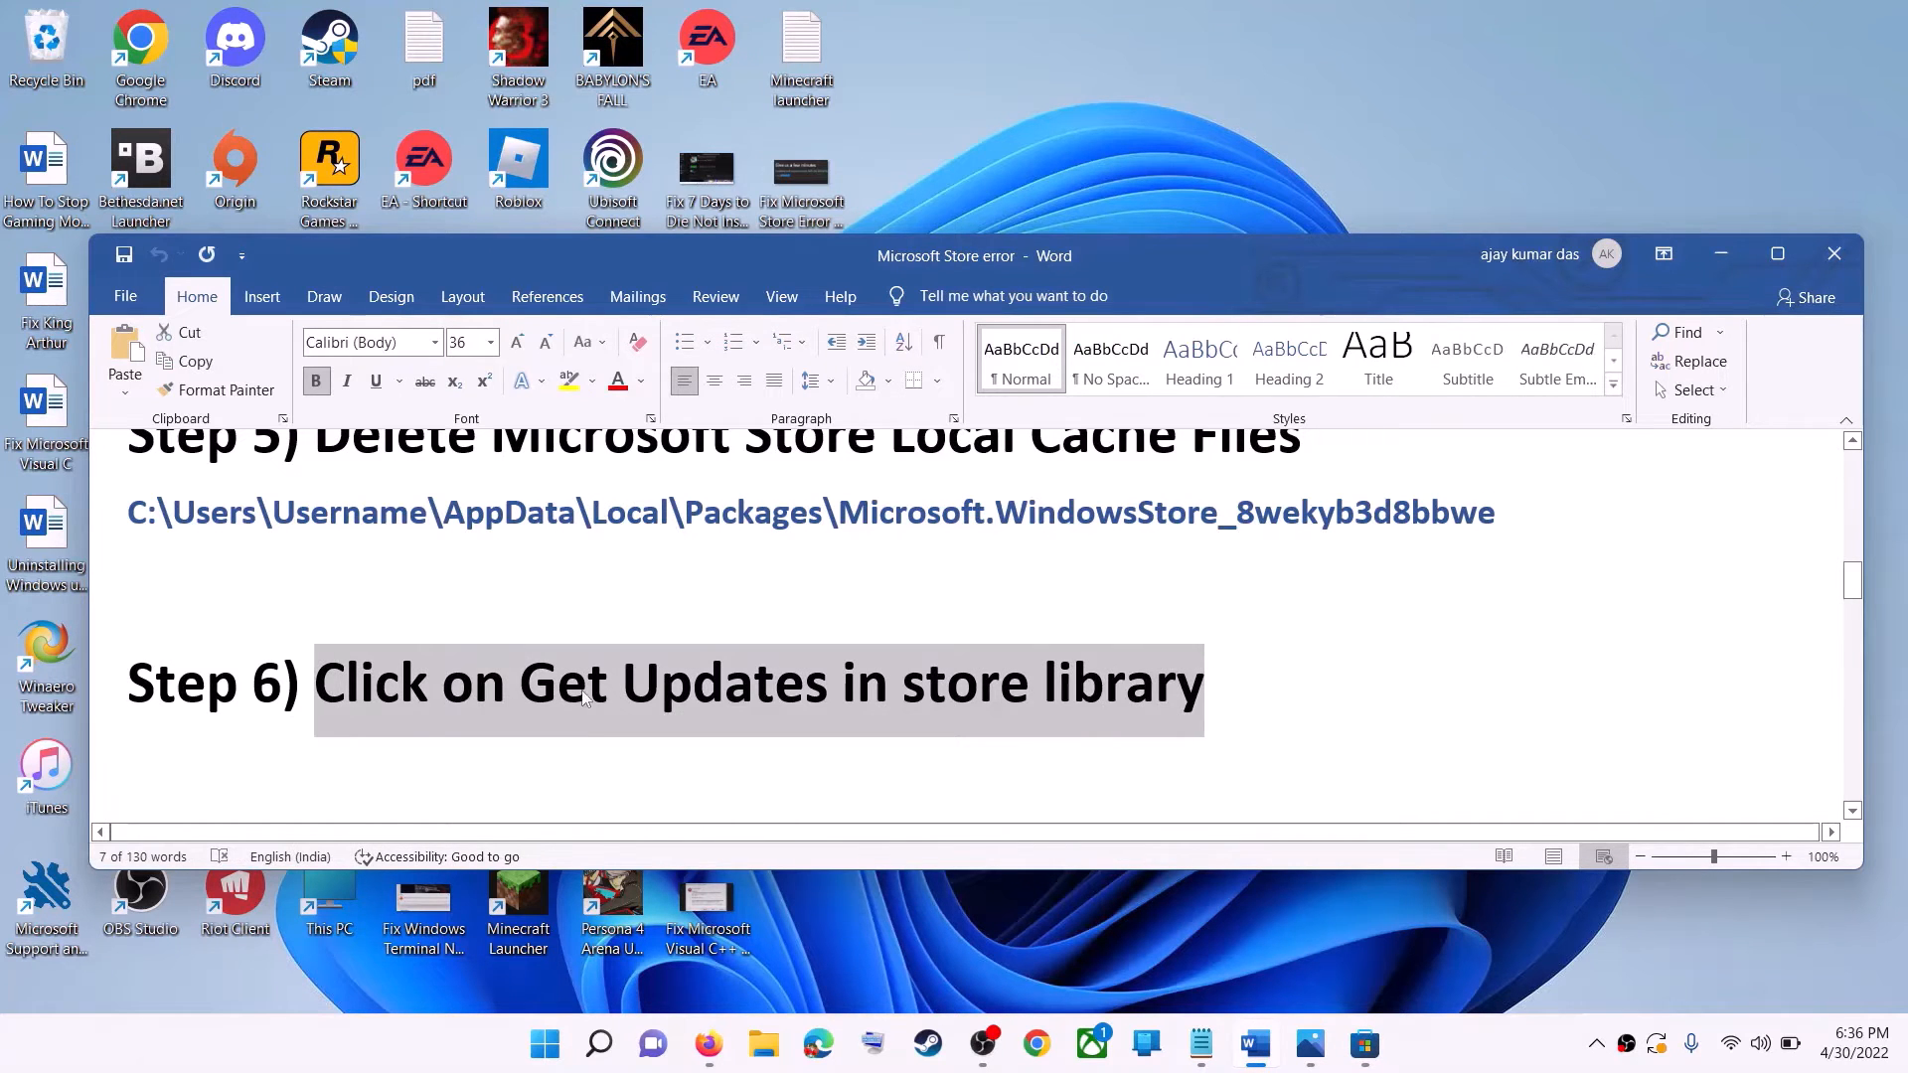
scroll(591, 681, "down", 3)
left_click_drag(379, 579, 863, 575)
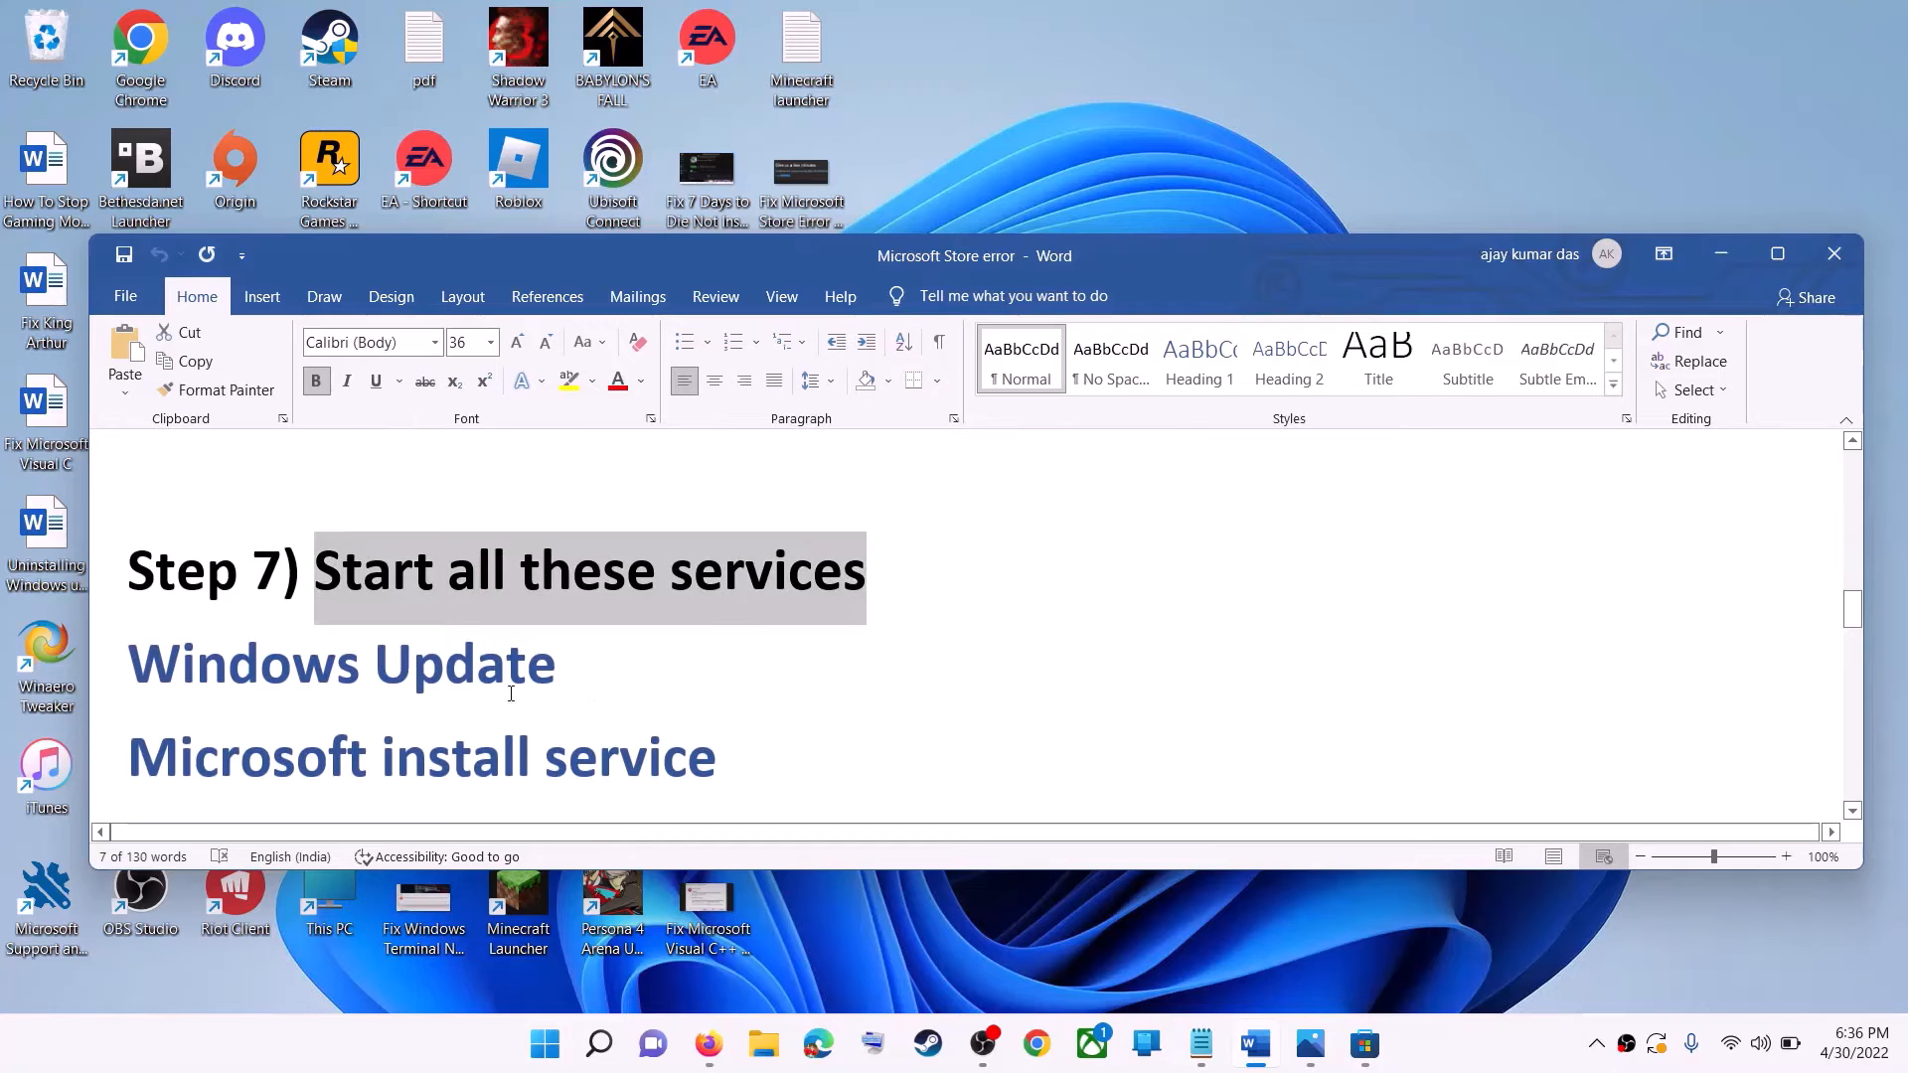
scroll(862, 574, "down", 1)
Search Windows for services and open the Services app.
left_click(545, 1043)
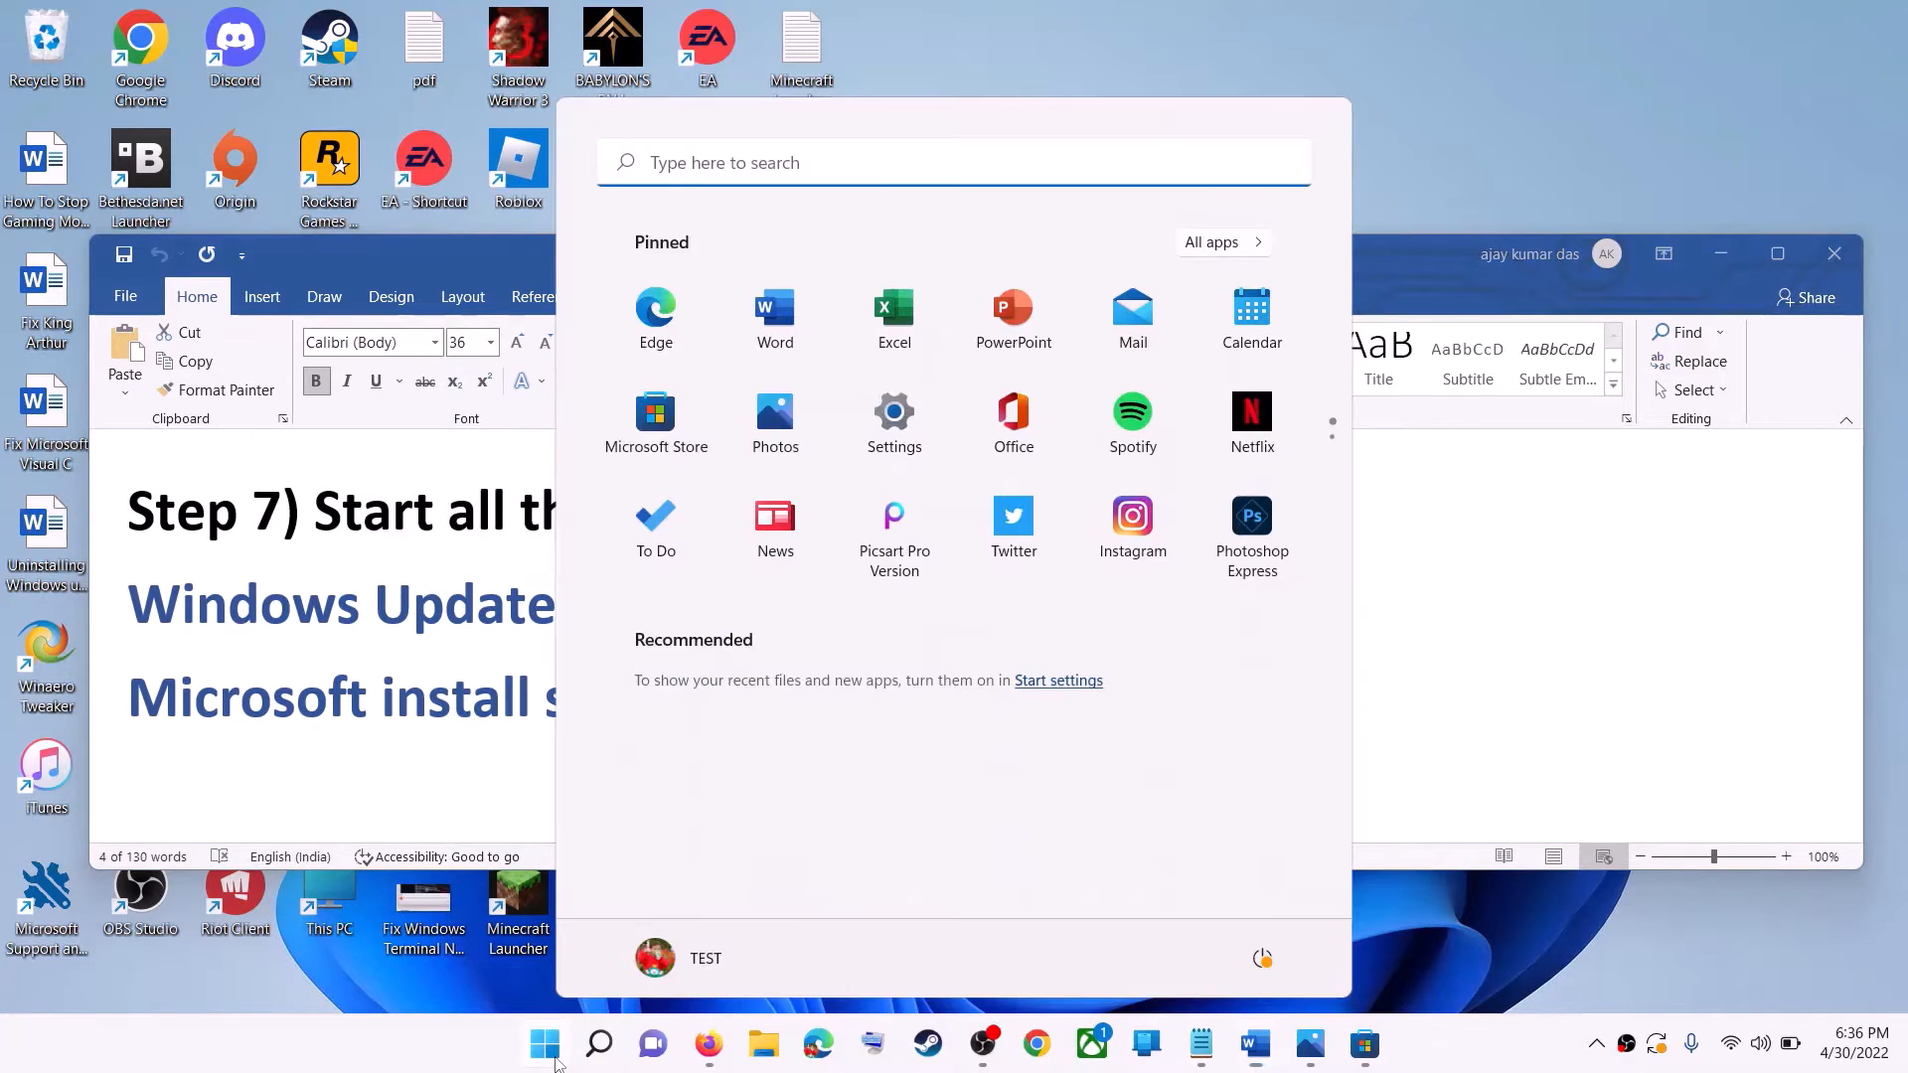
type("services")
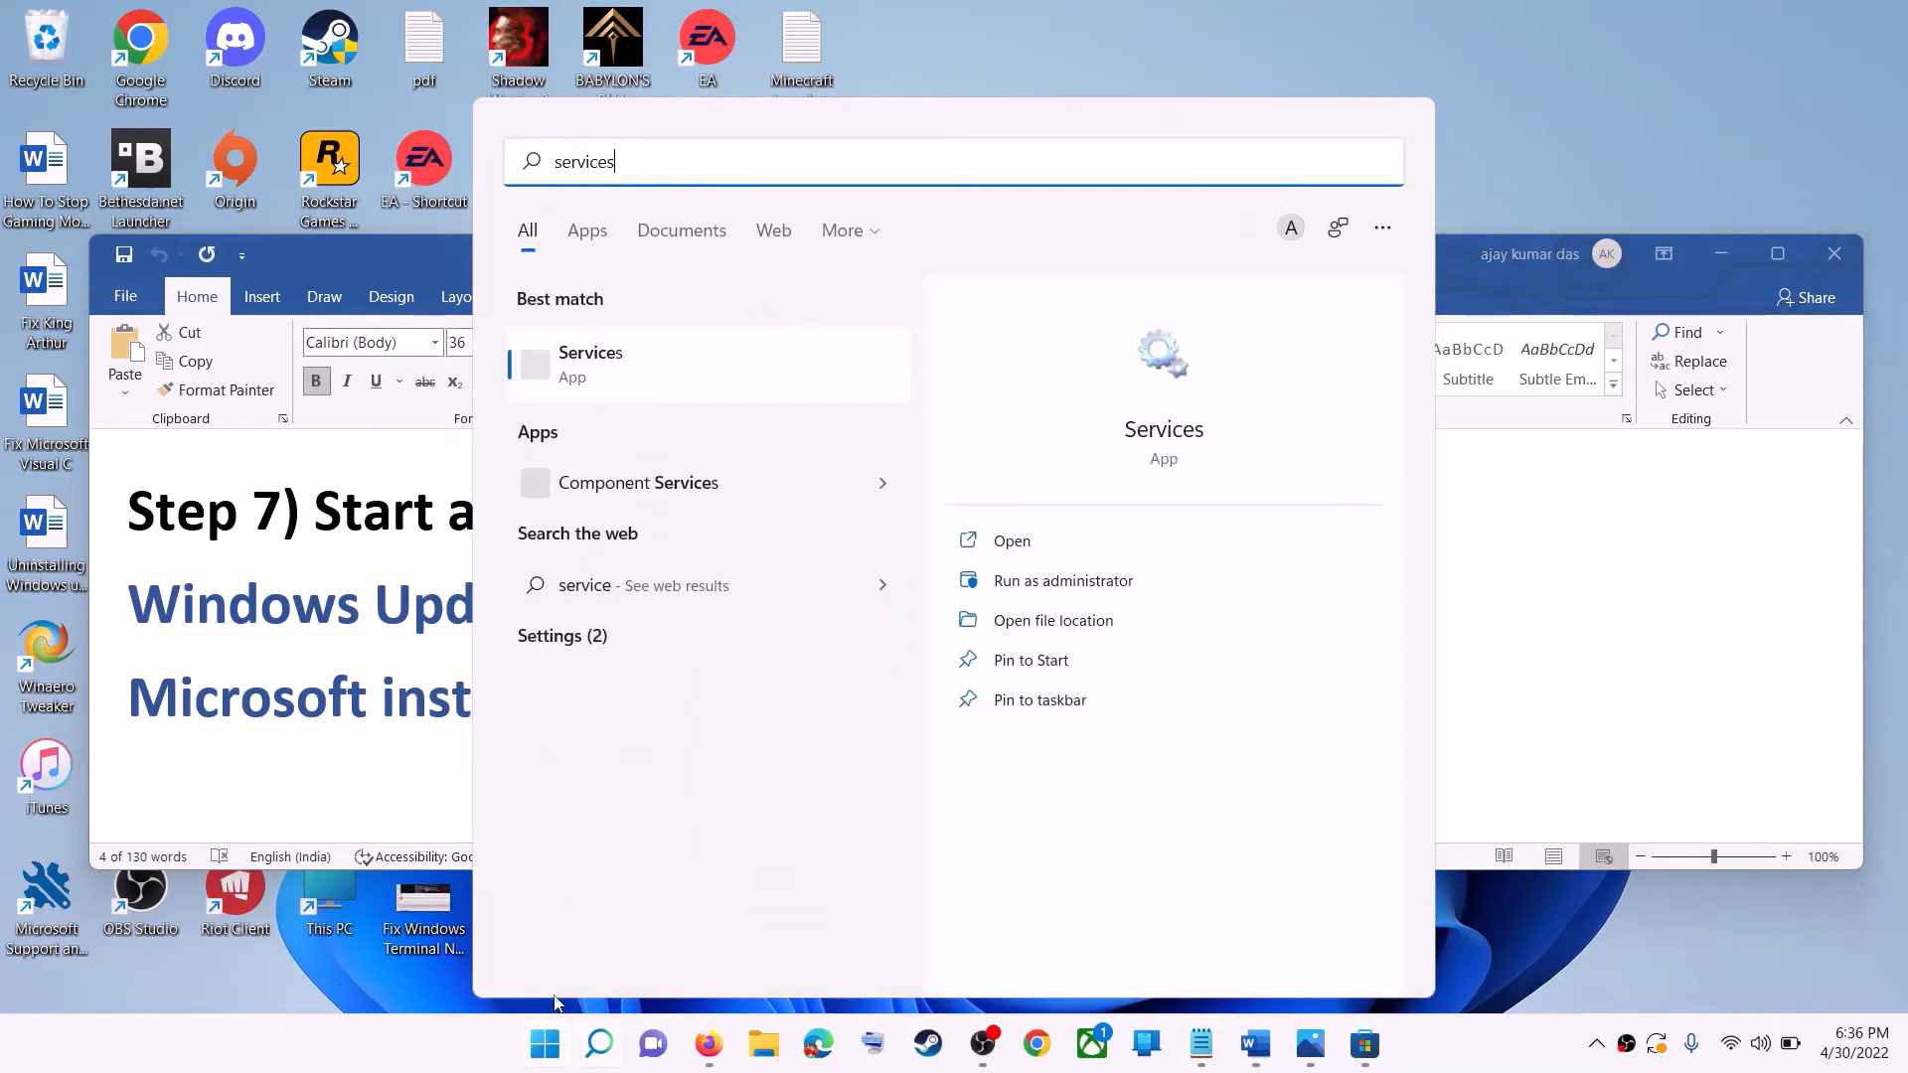
left_click(656, 373)
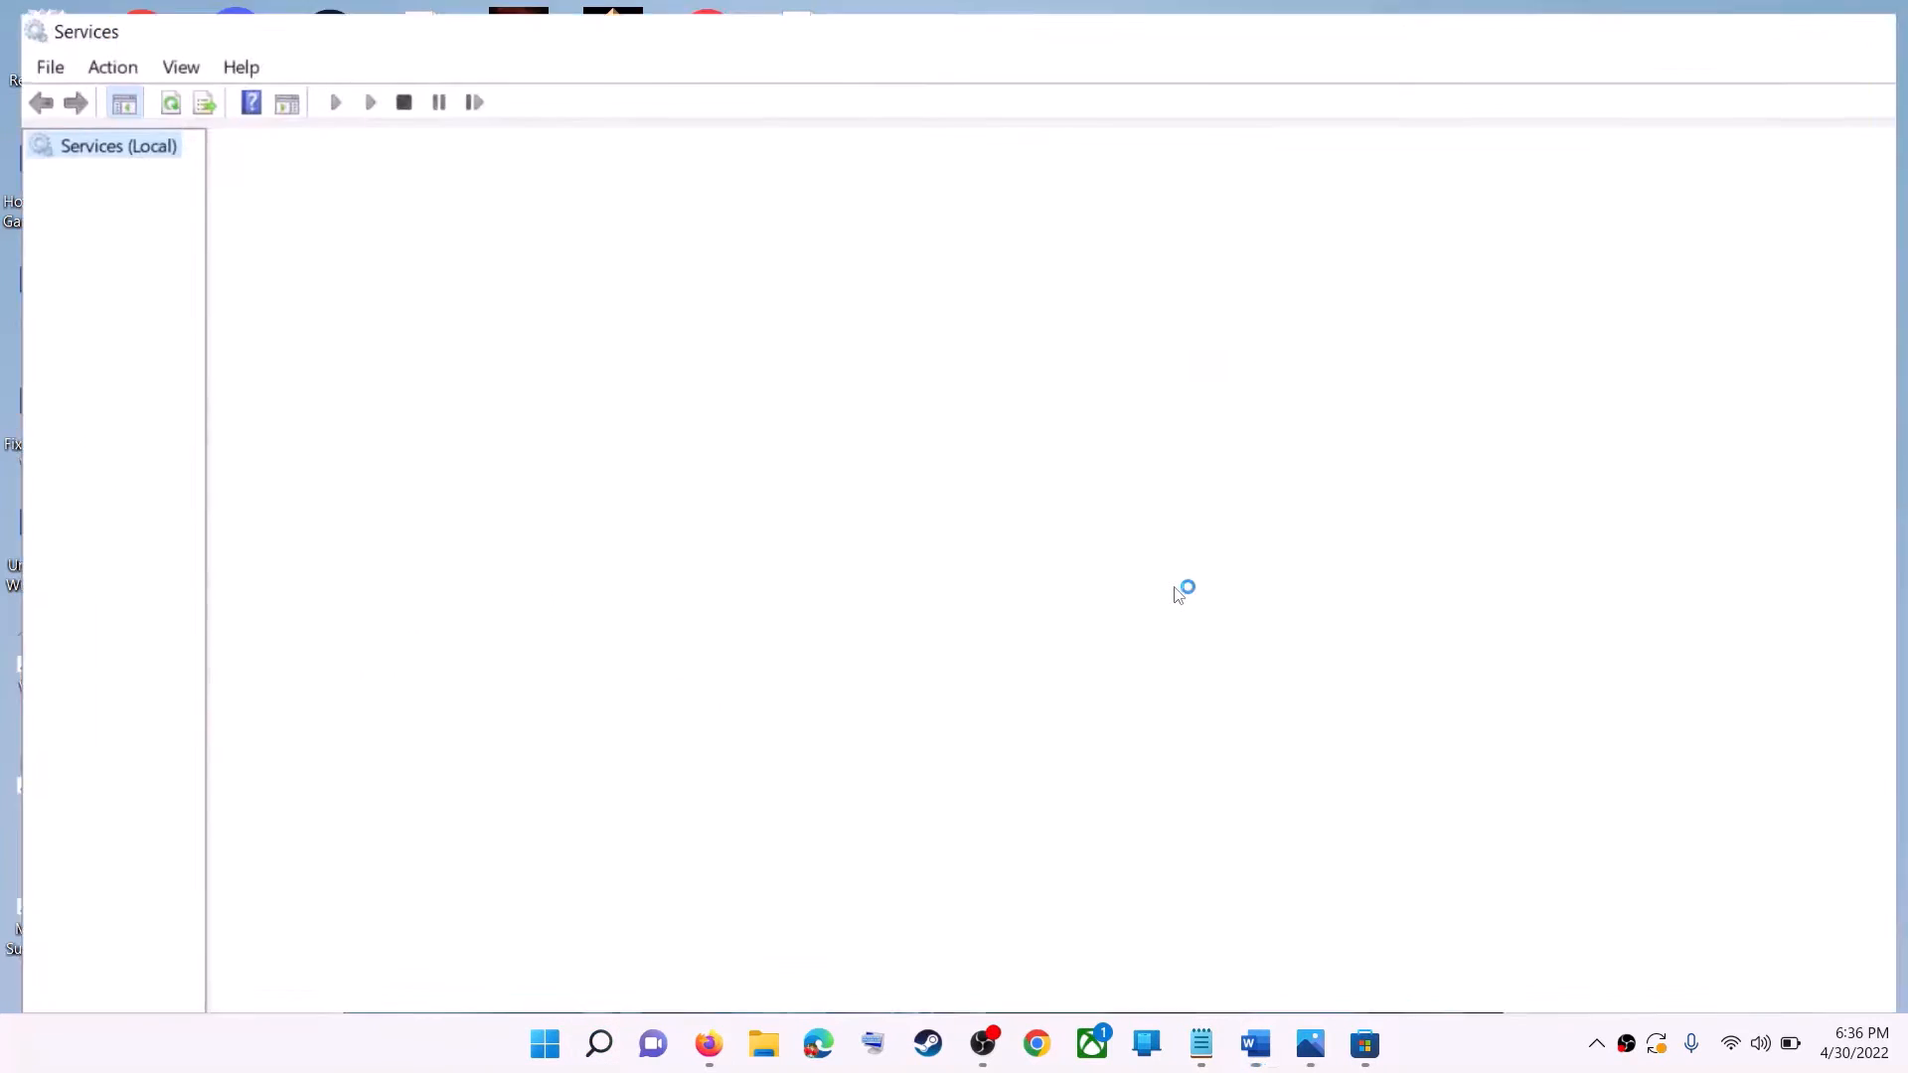
Set the Windows Update service's startup type to Automatic and restart the service.
left_click(624, 753)
key("w")
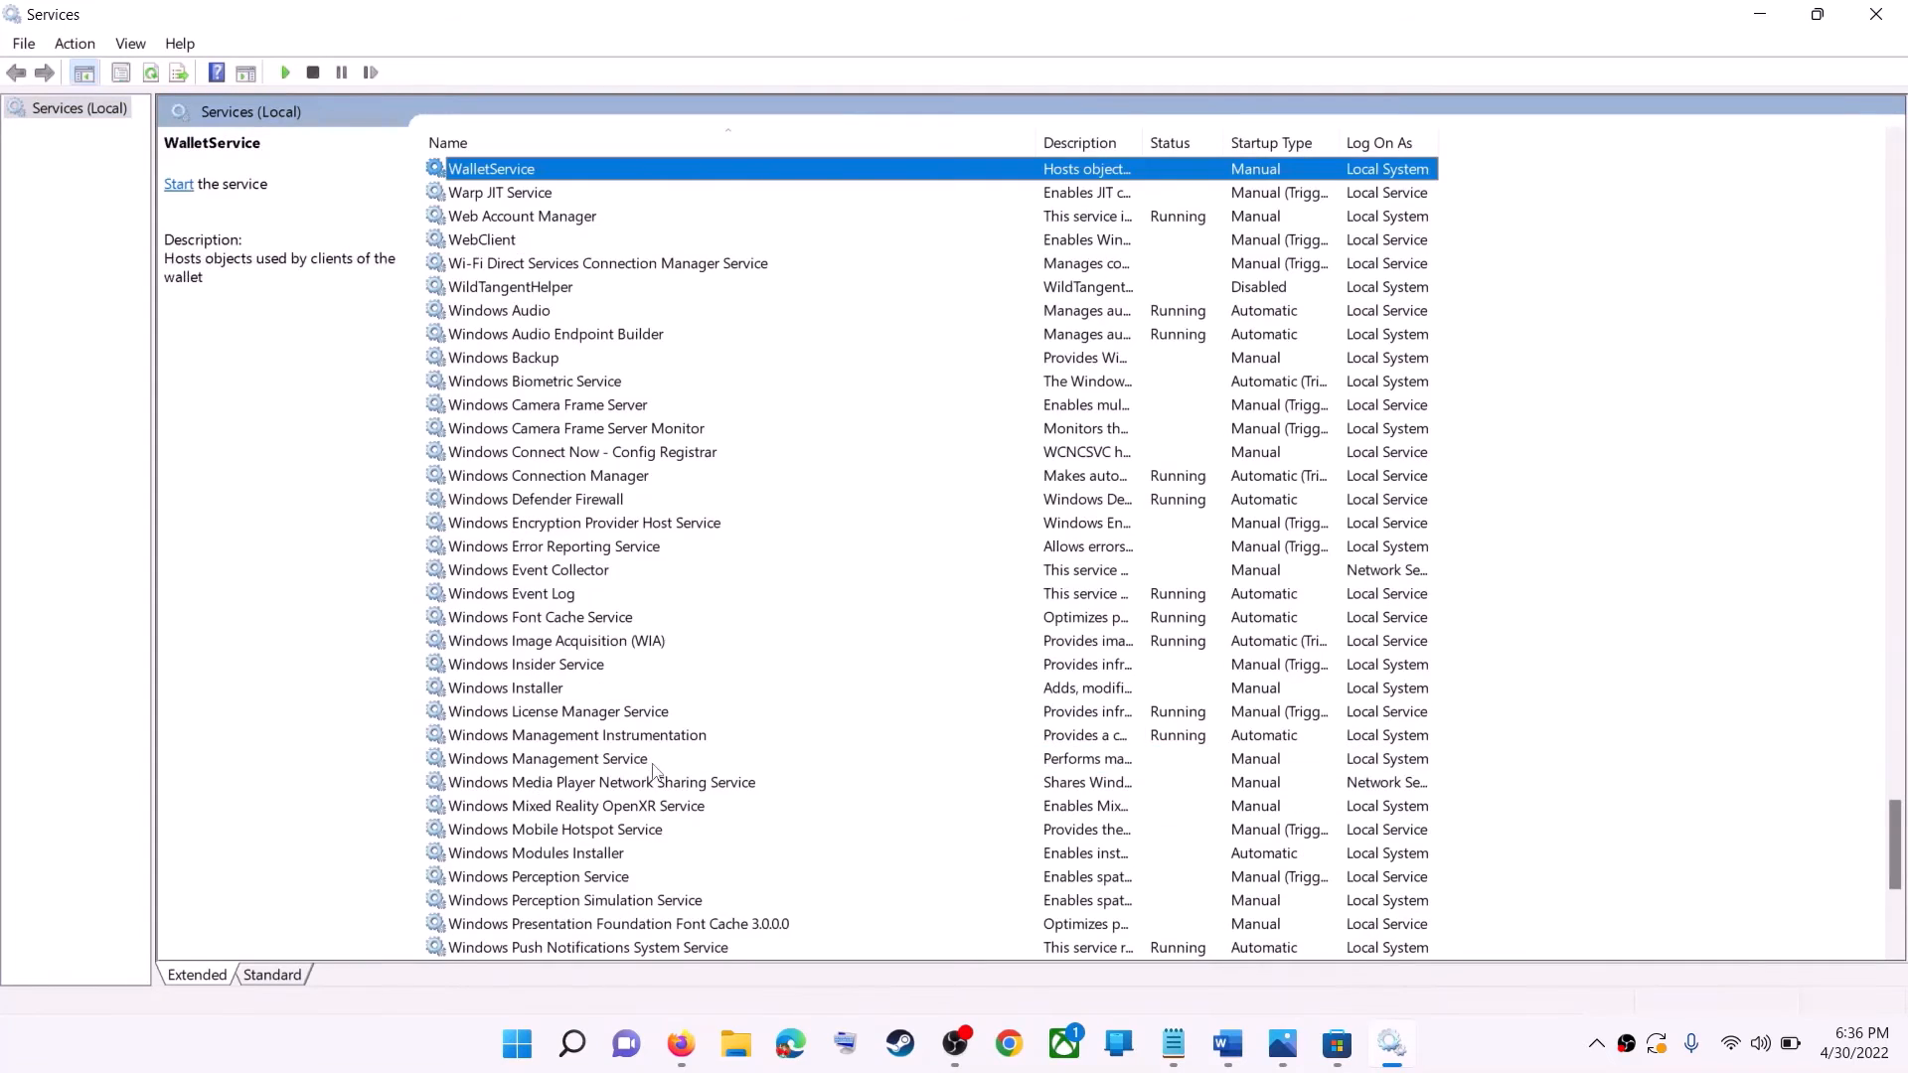
scroll(659, 867, "down", 6)
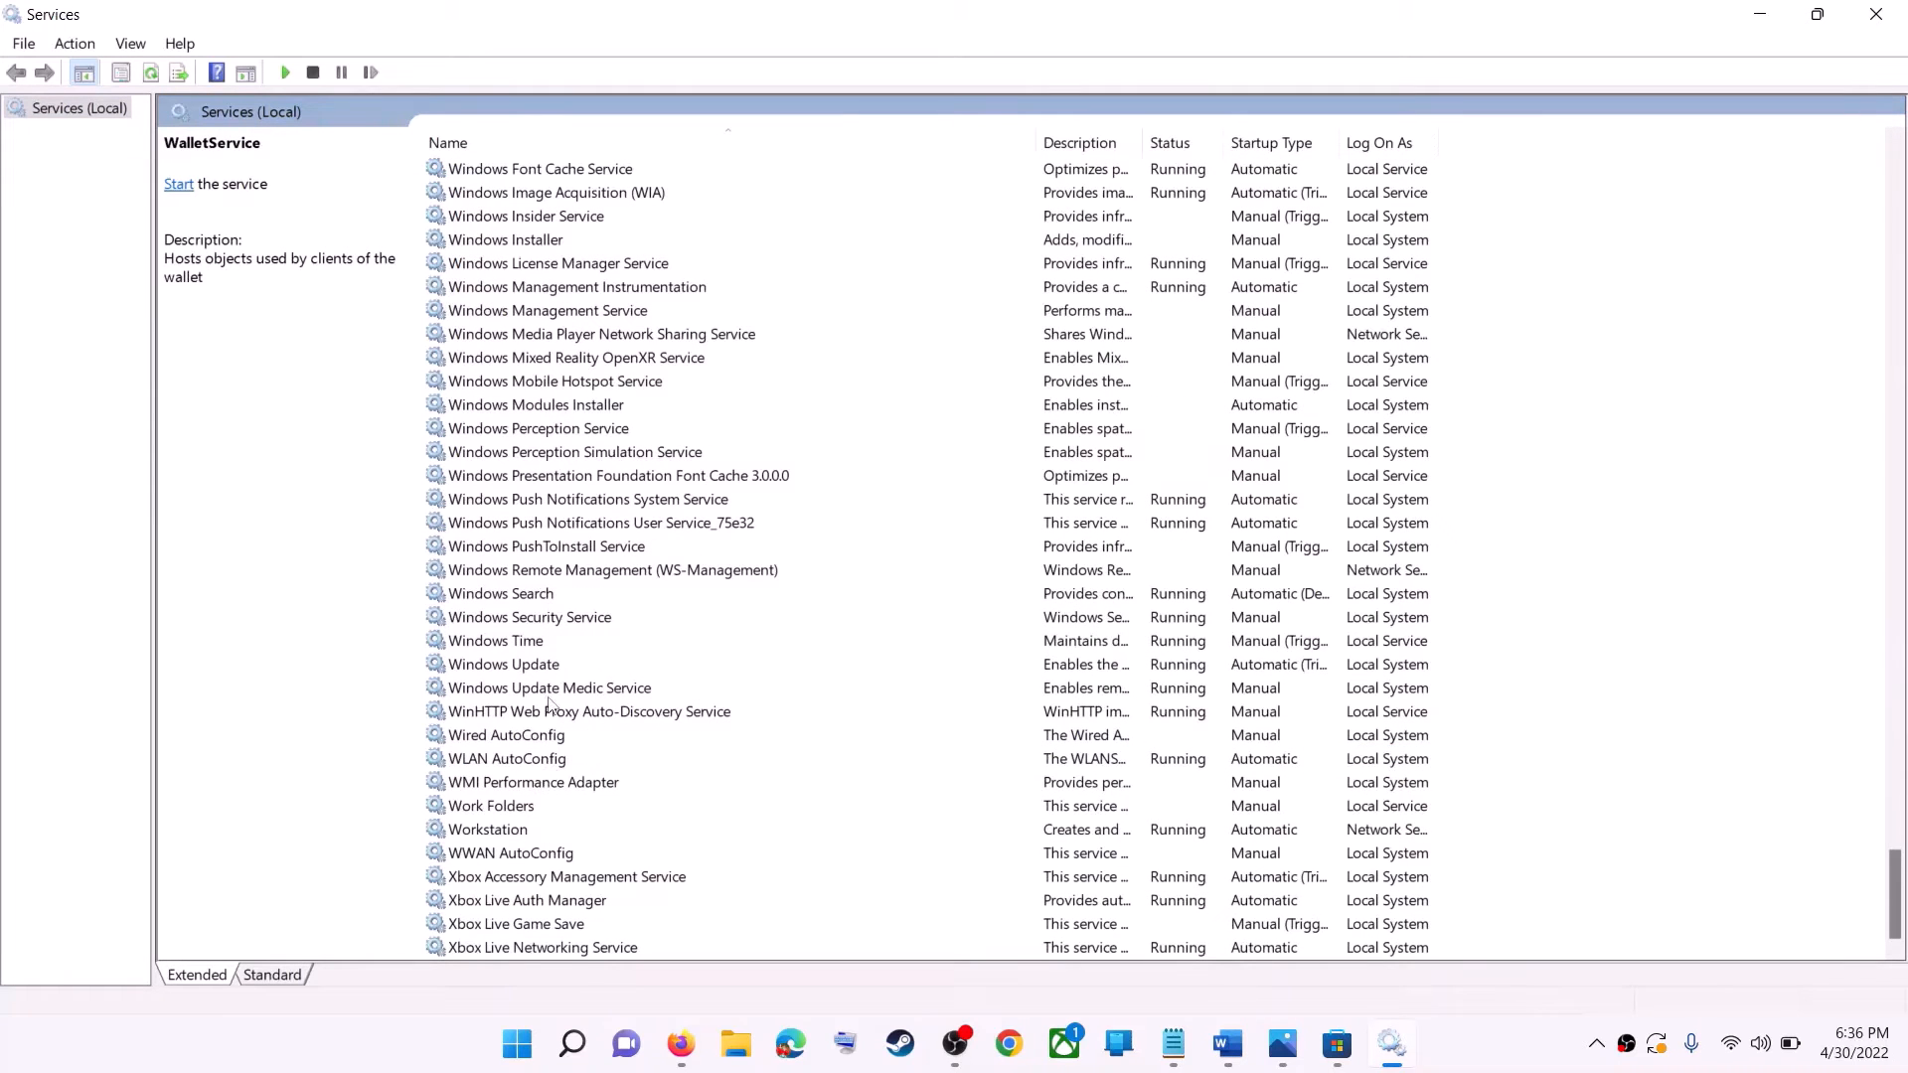
left_click(540, 669)
double_click(643, 675)
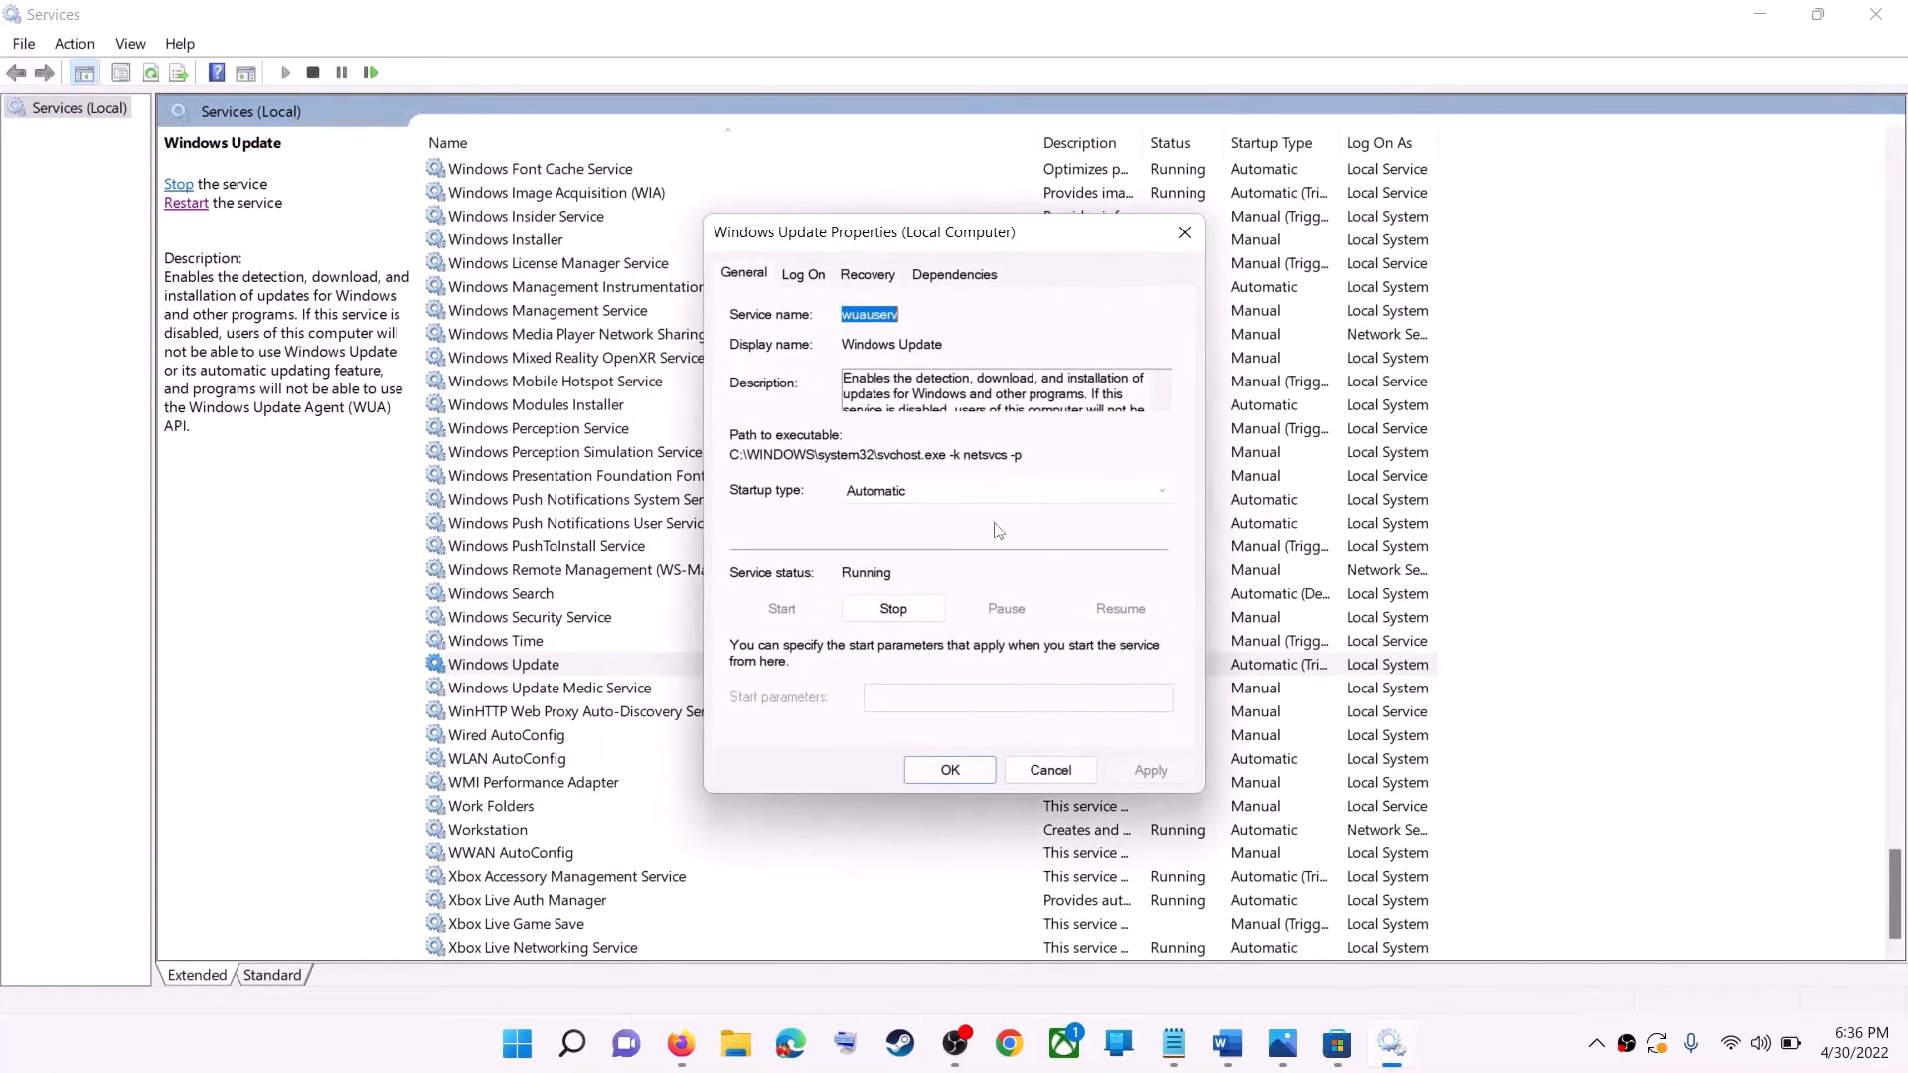
left_click(932, 493)
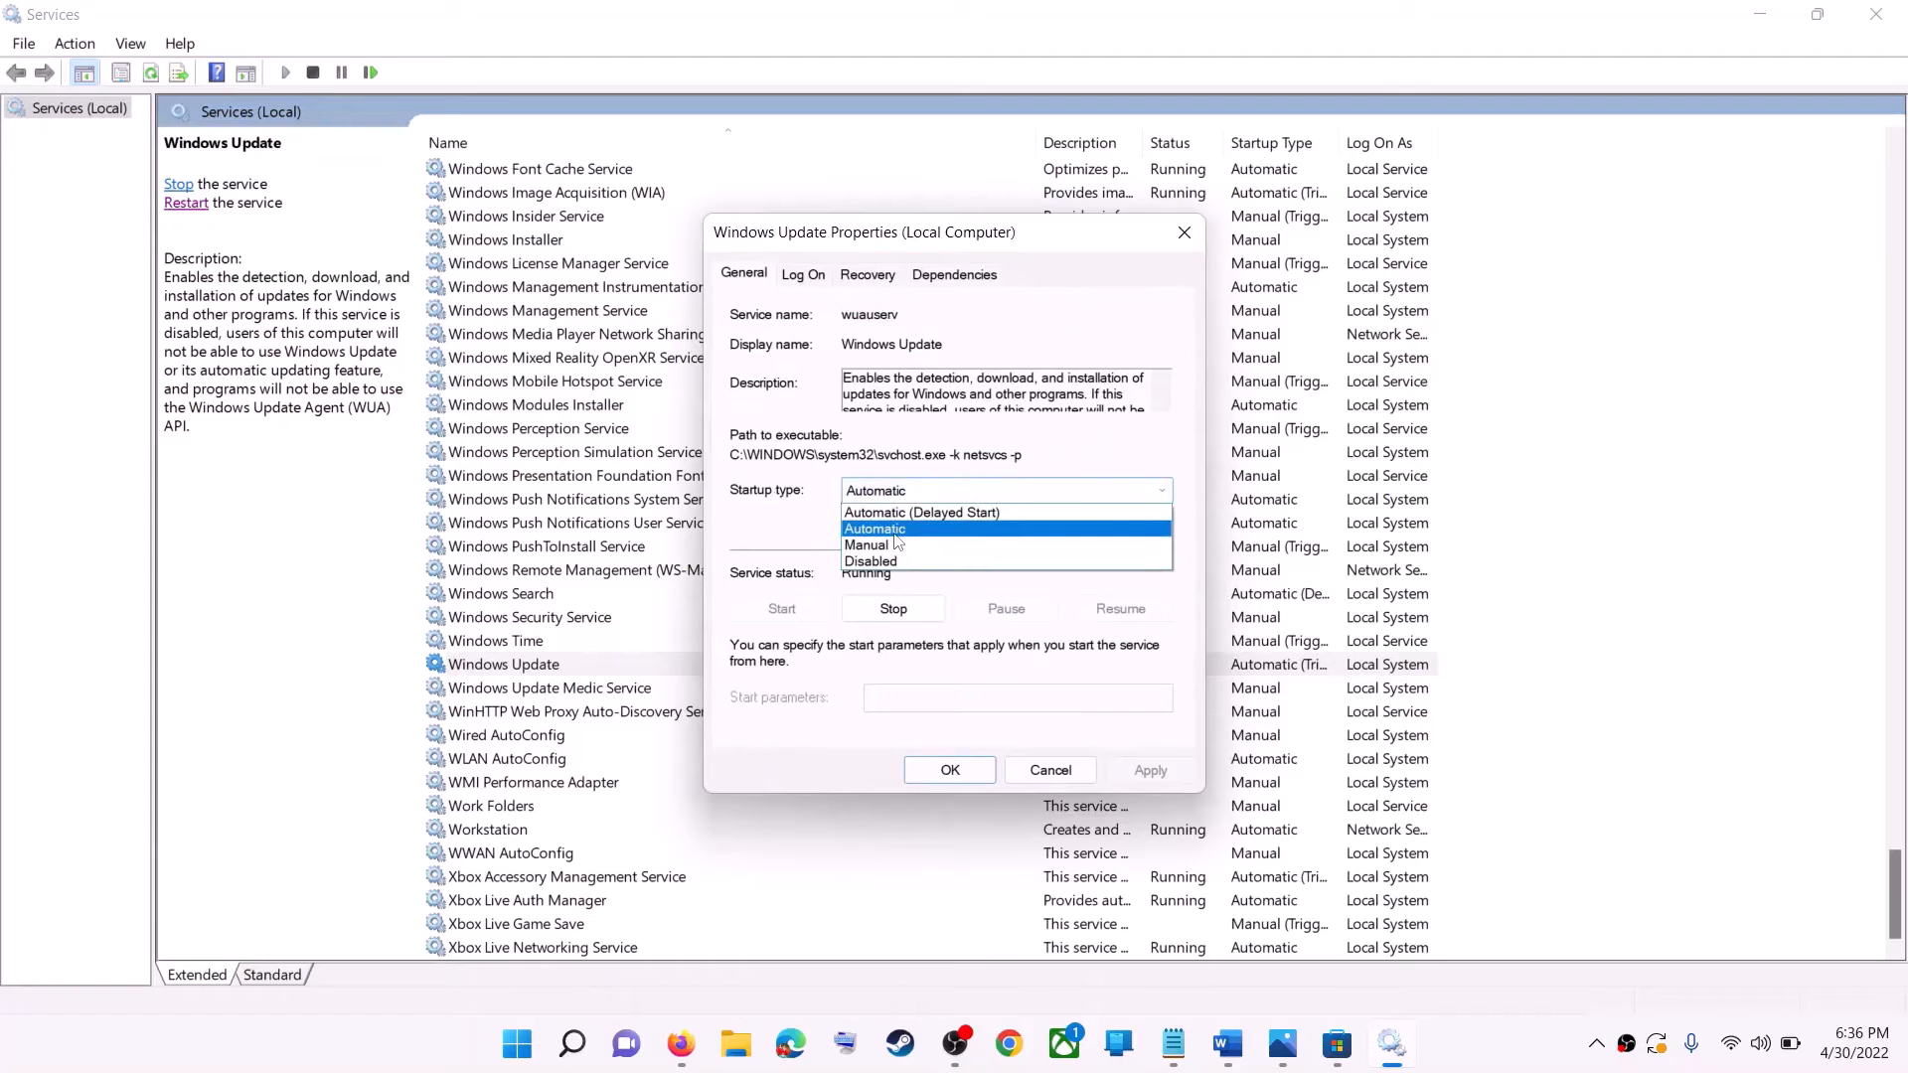
left_click(929, 508)
left_click(1150, 771)
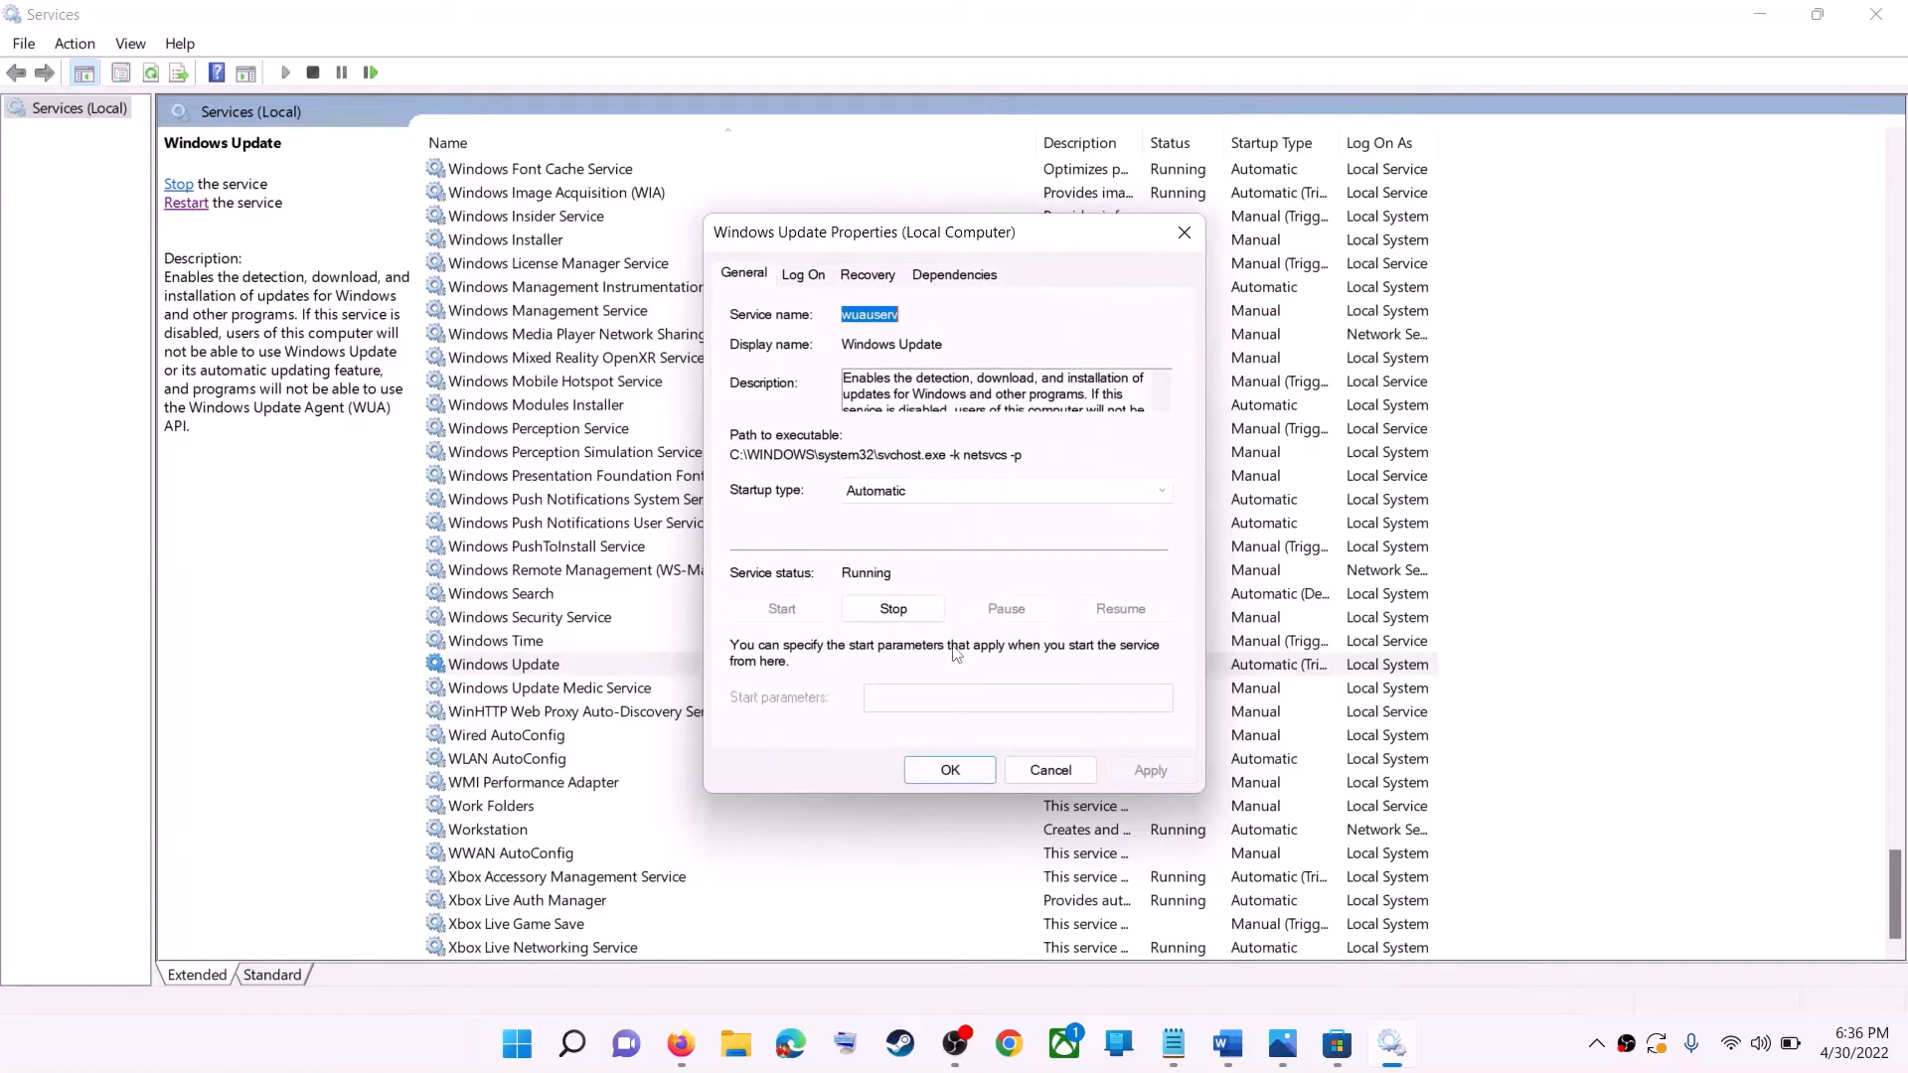
left_click(949, 770)
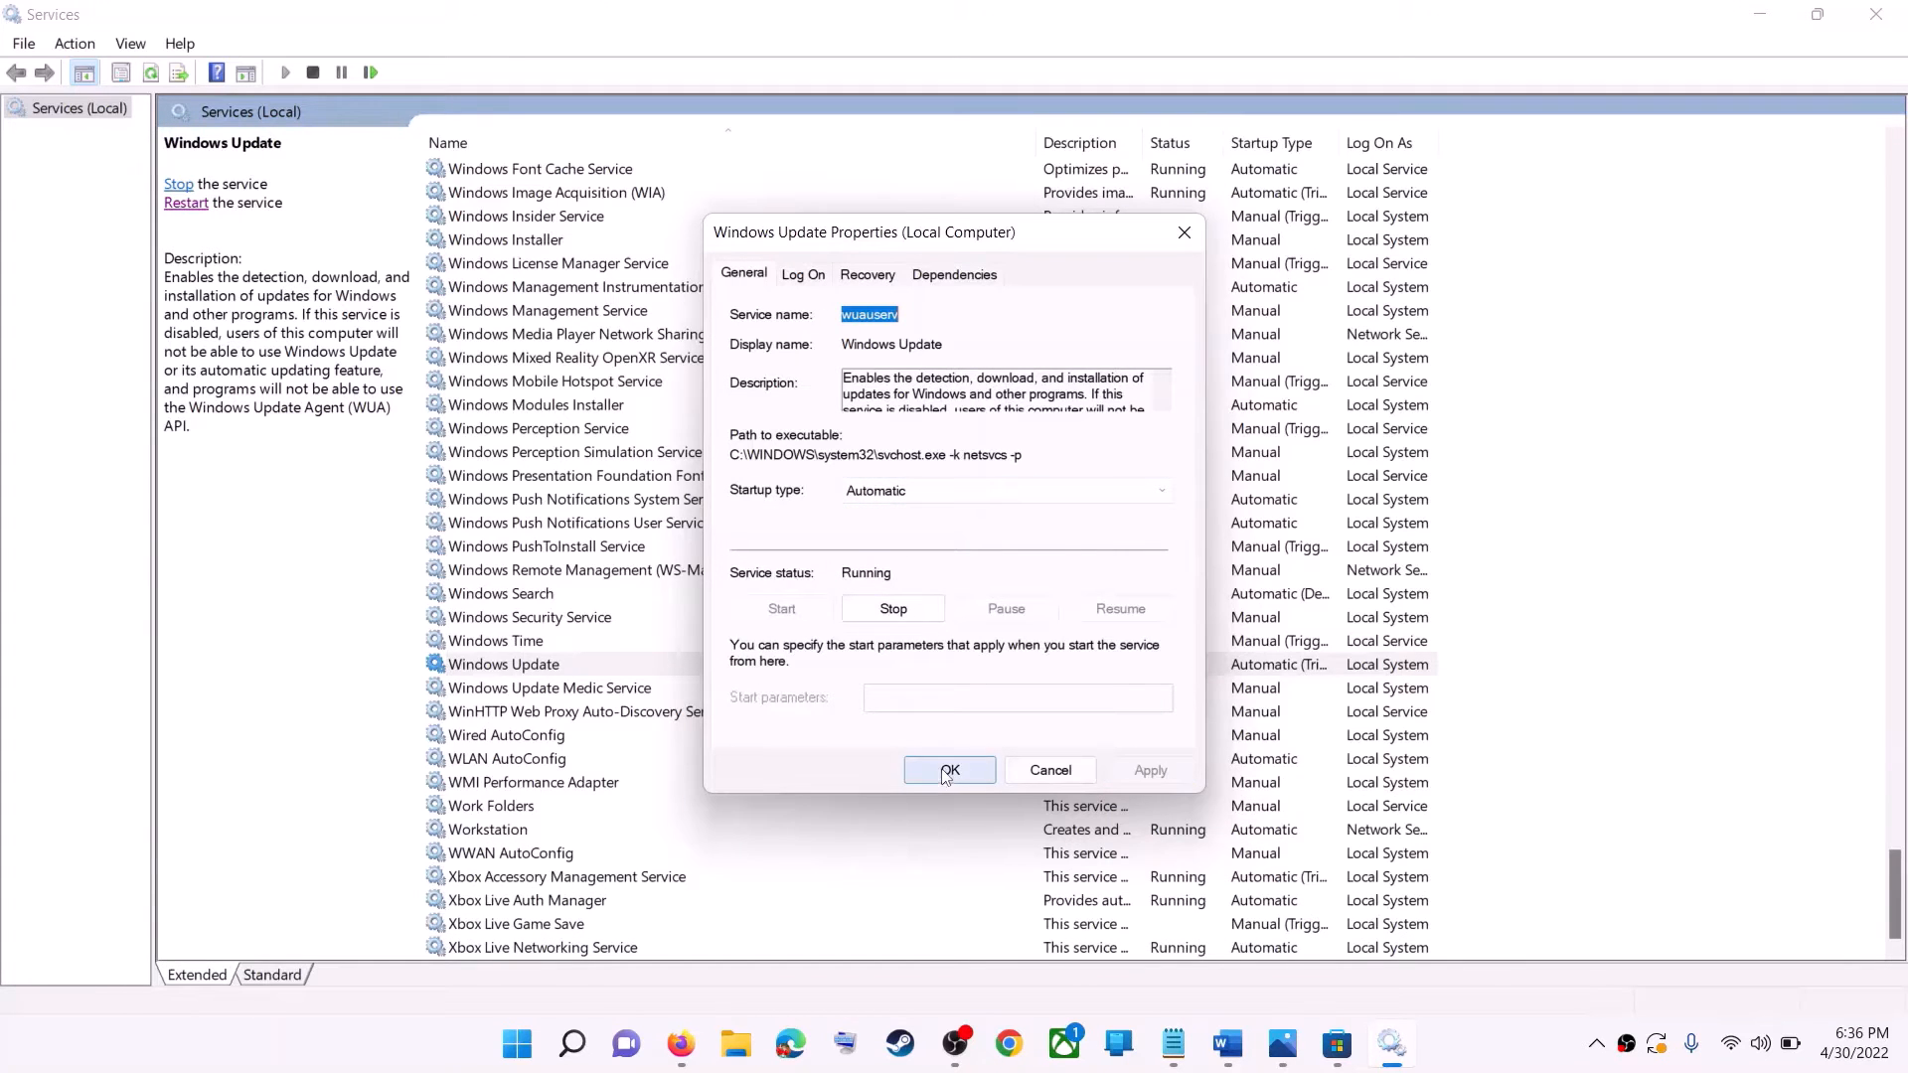
left_click(487, 674)
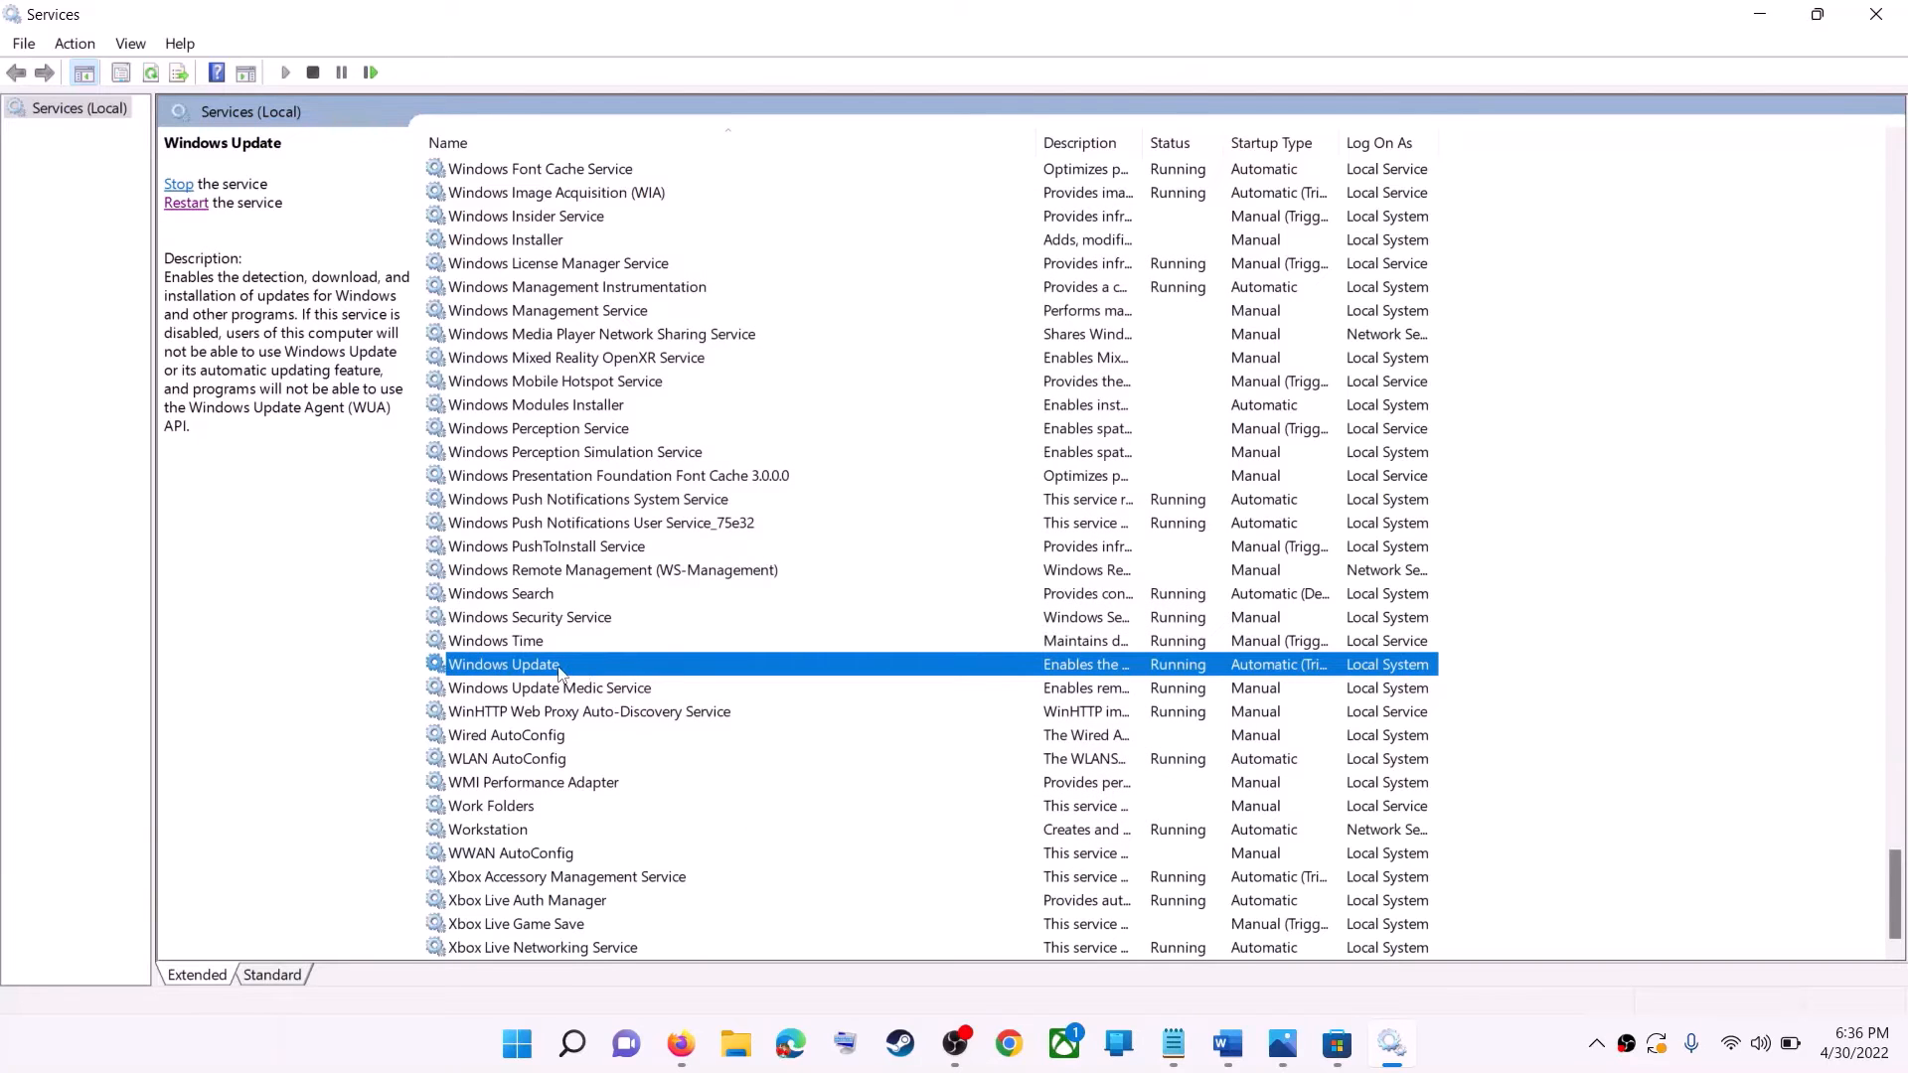
left_click(186, 204)
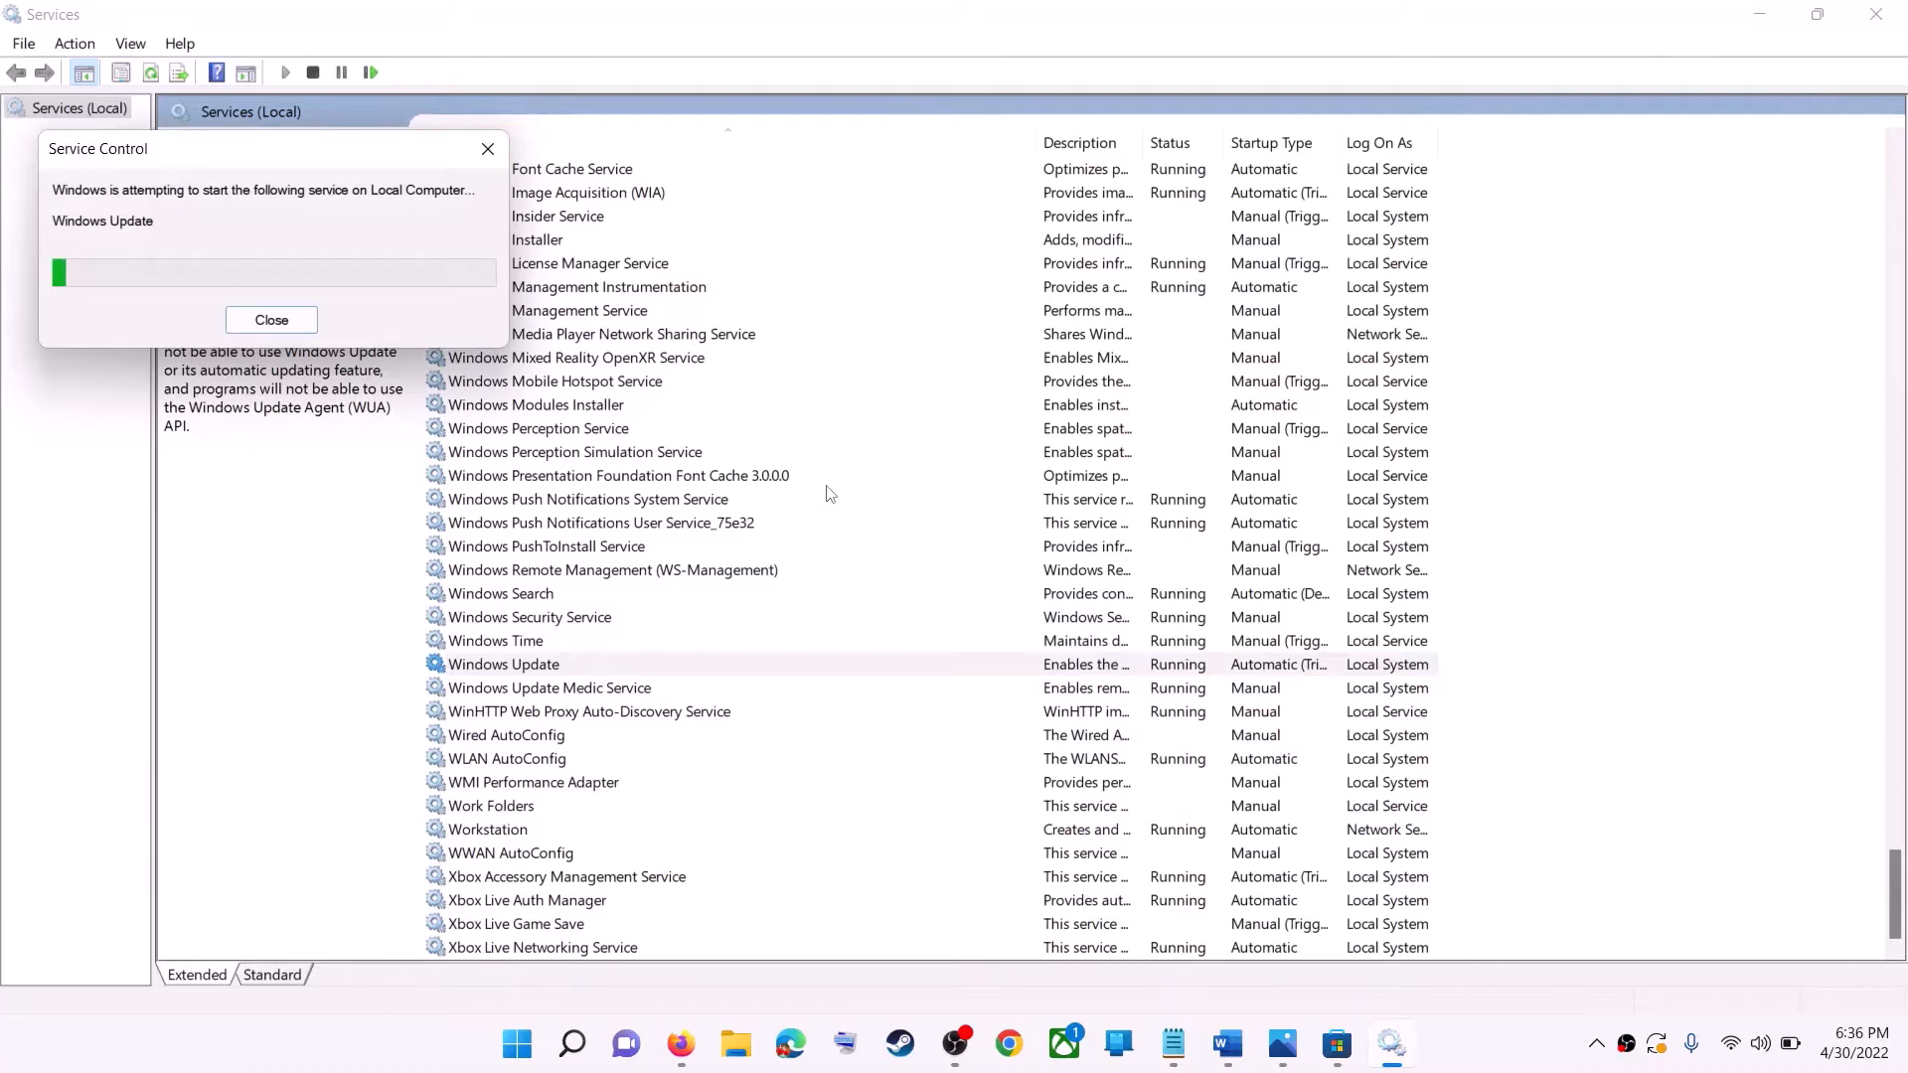
Confirm Automatic as the startup type of the Microsoft Store Install Service and restart that service.
left_click(609, 500)
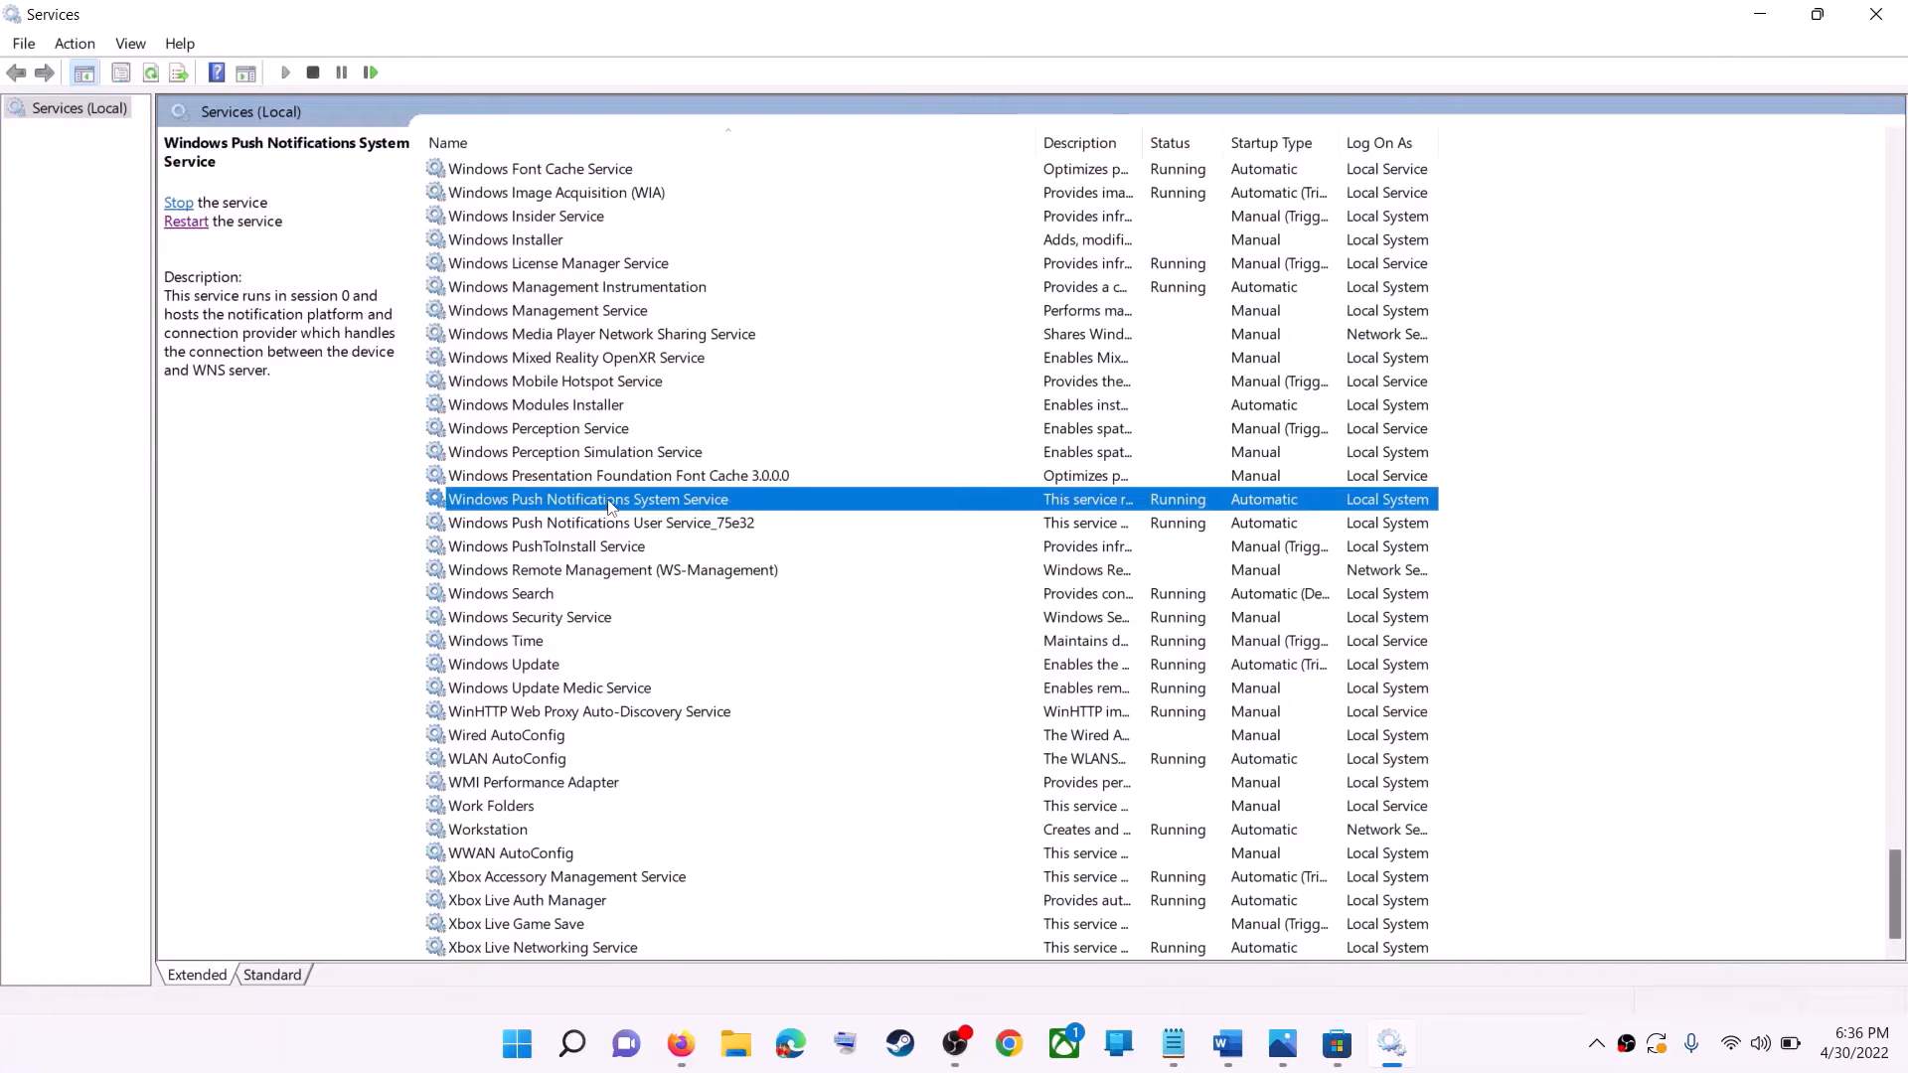
key("m")
left_click(592, 531)
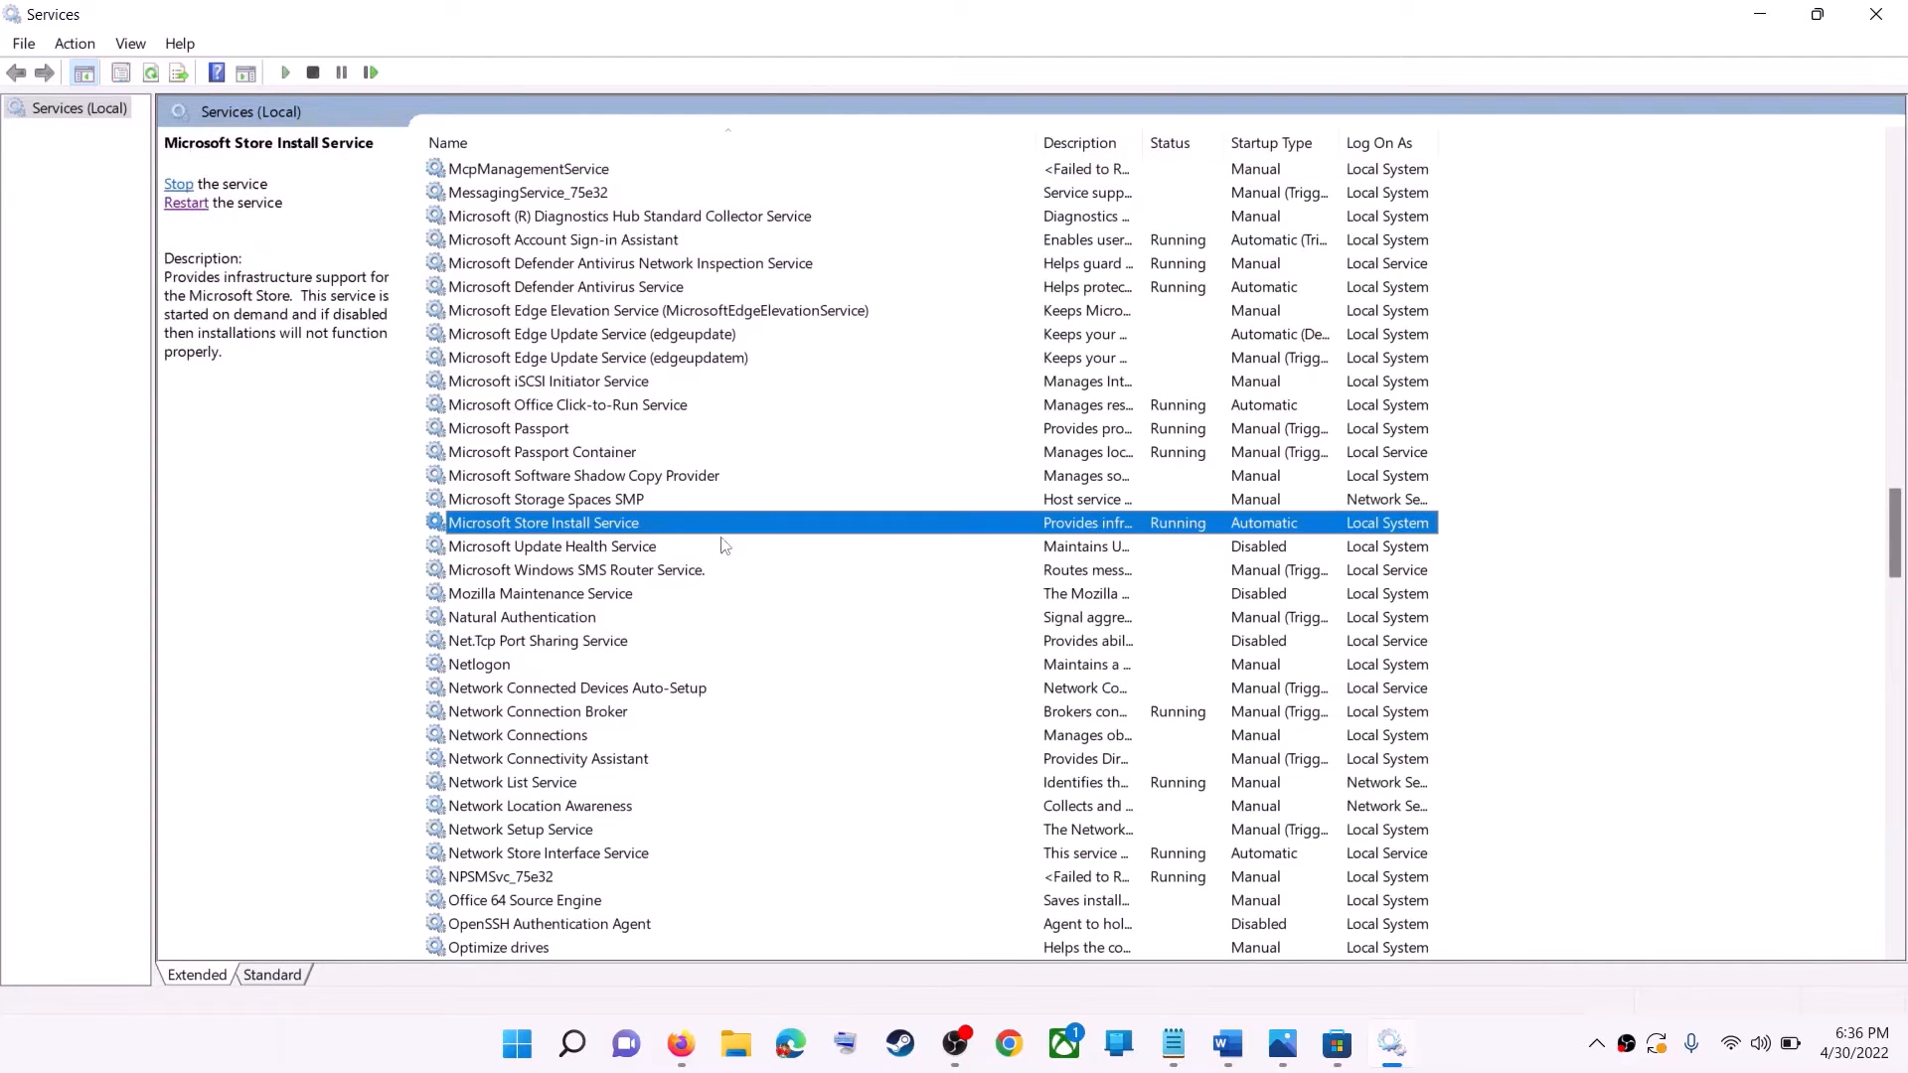
double_click(884, 535)
left_click(956, 490)
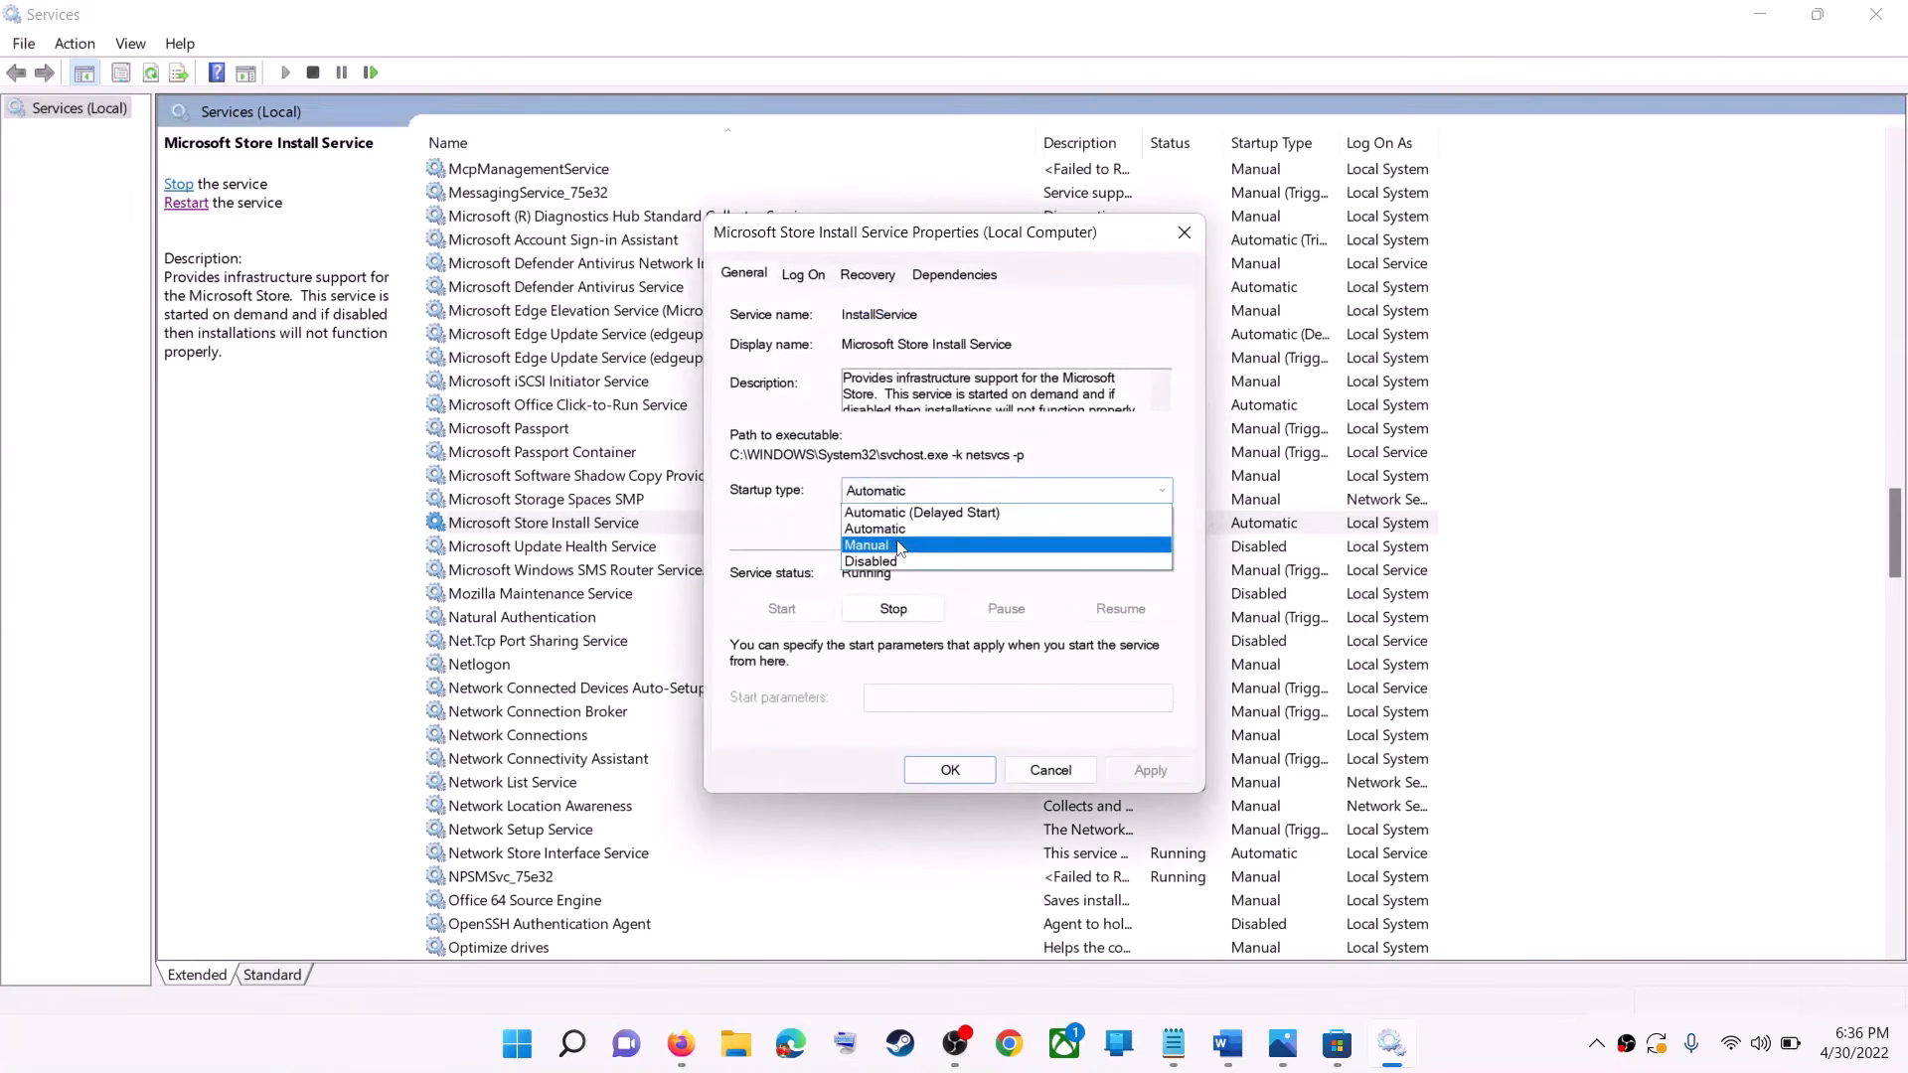
left_click(1188, 814)
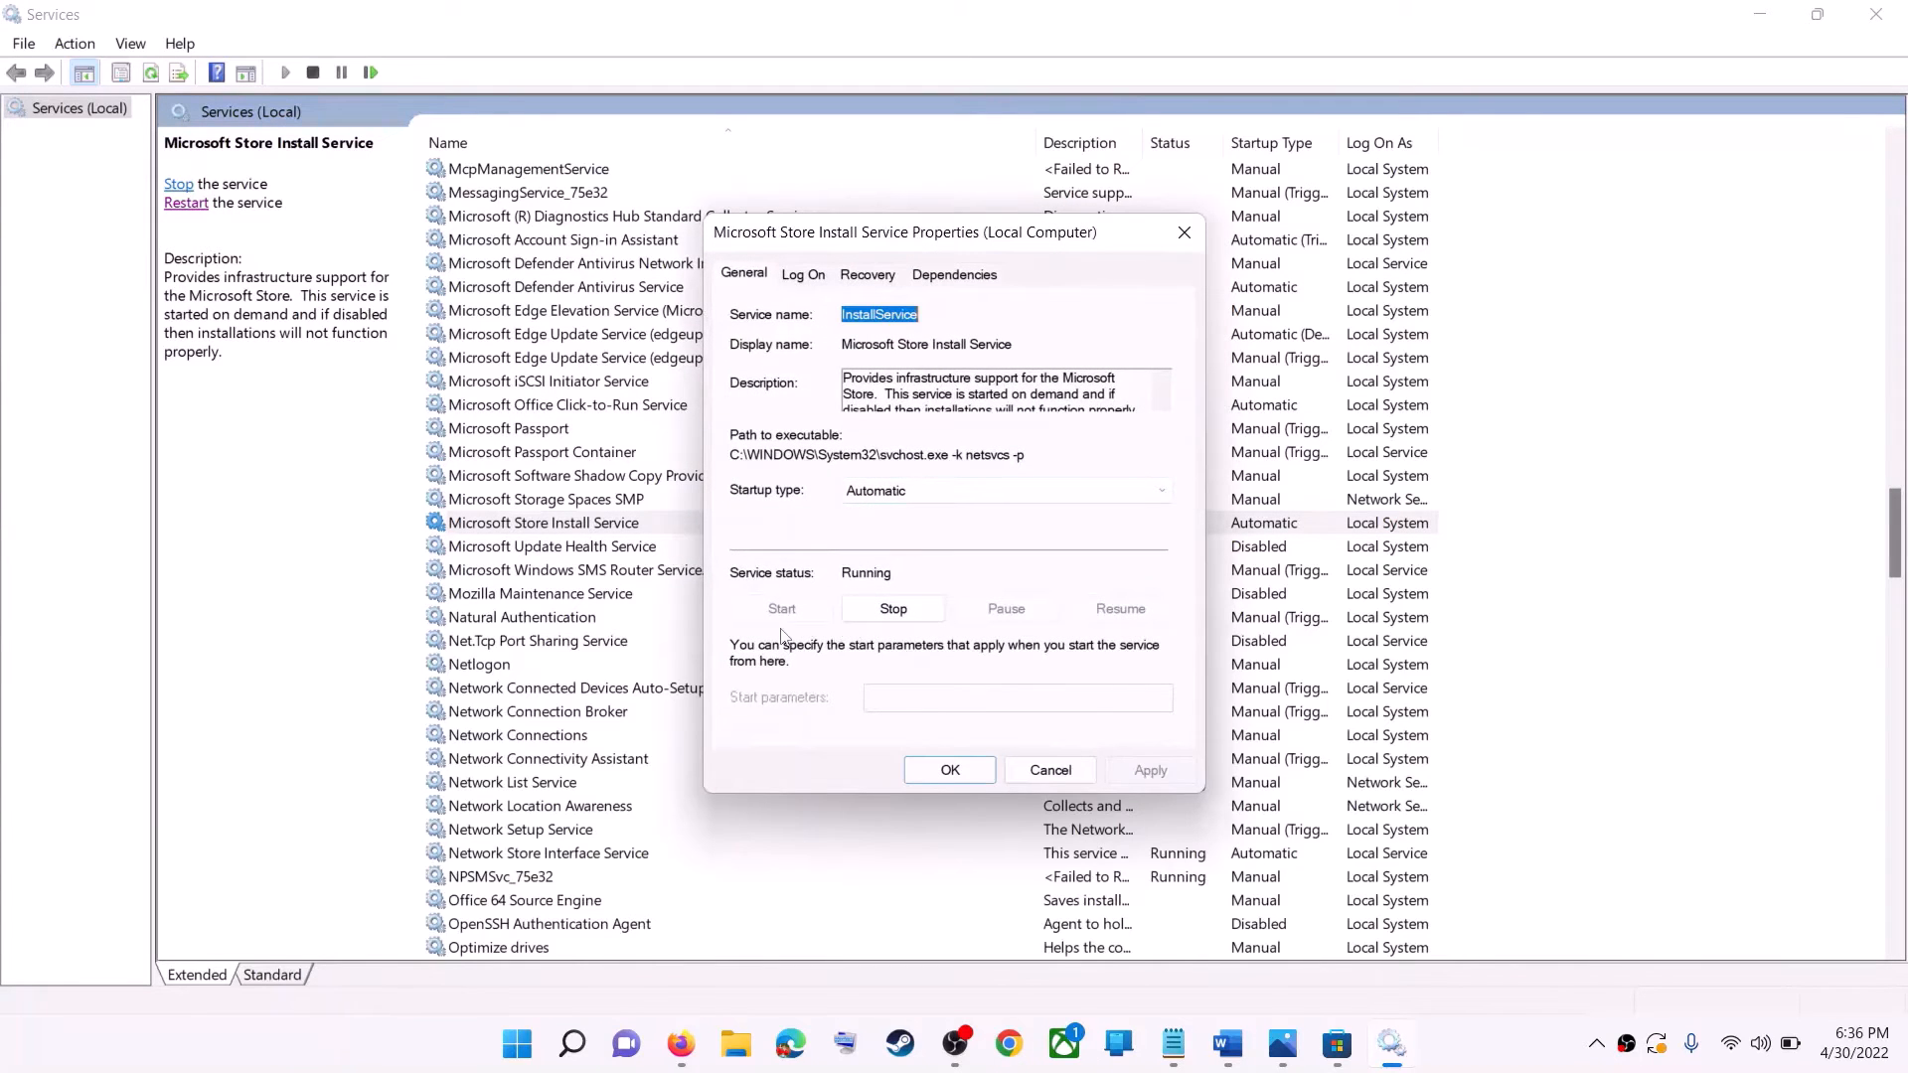
left_click(946, 770)
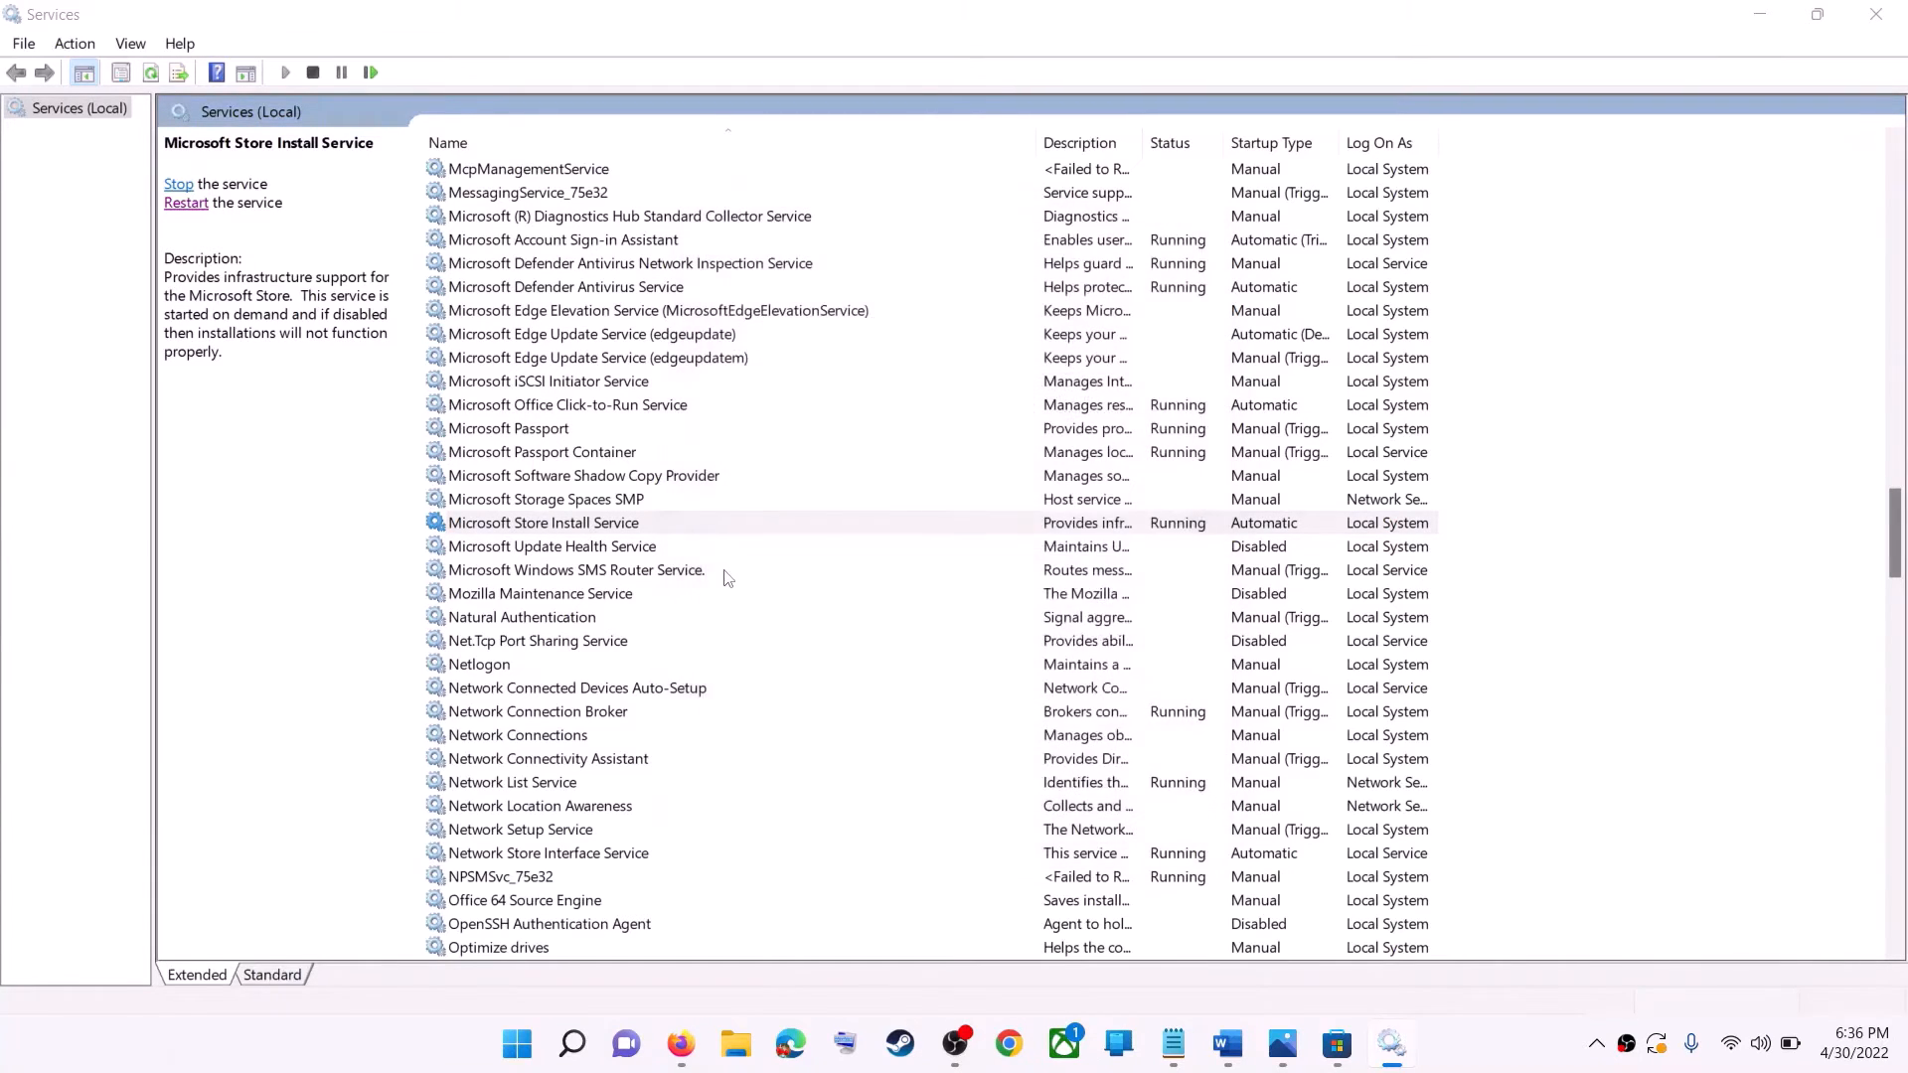
left_click(169, 203)
Close the Services window and highlight "Update Windows" under Step 8 in the Word document.
left_click(1903, 21)
scroll(540, 656, "down", 5)
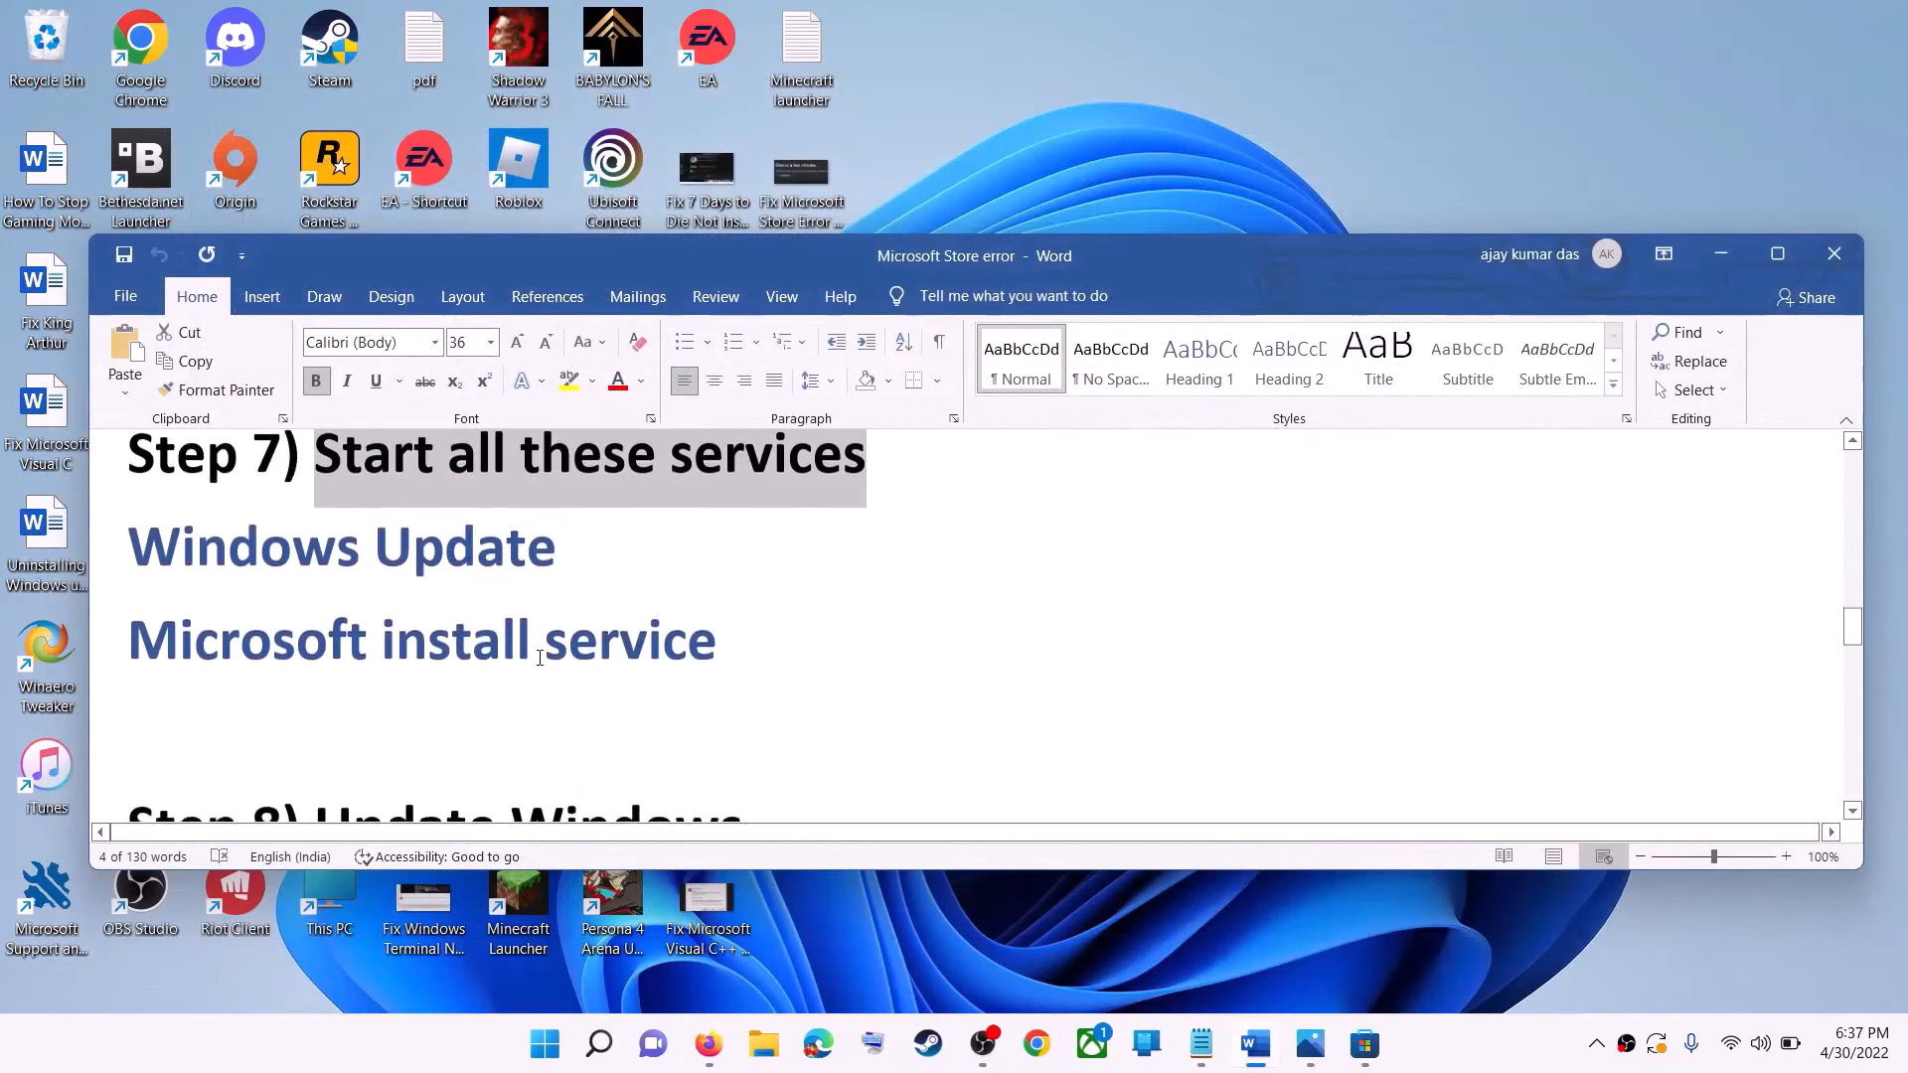
scroll(540, 657, "up", 1)
left_click_drag(316, 648, 779, 651)
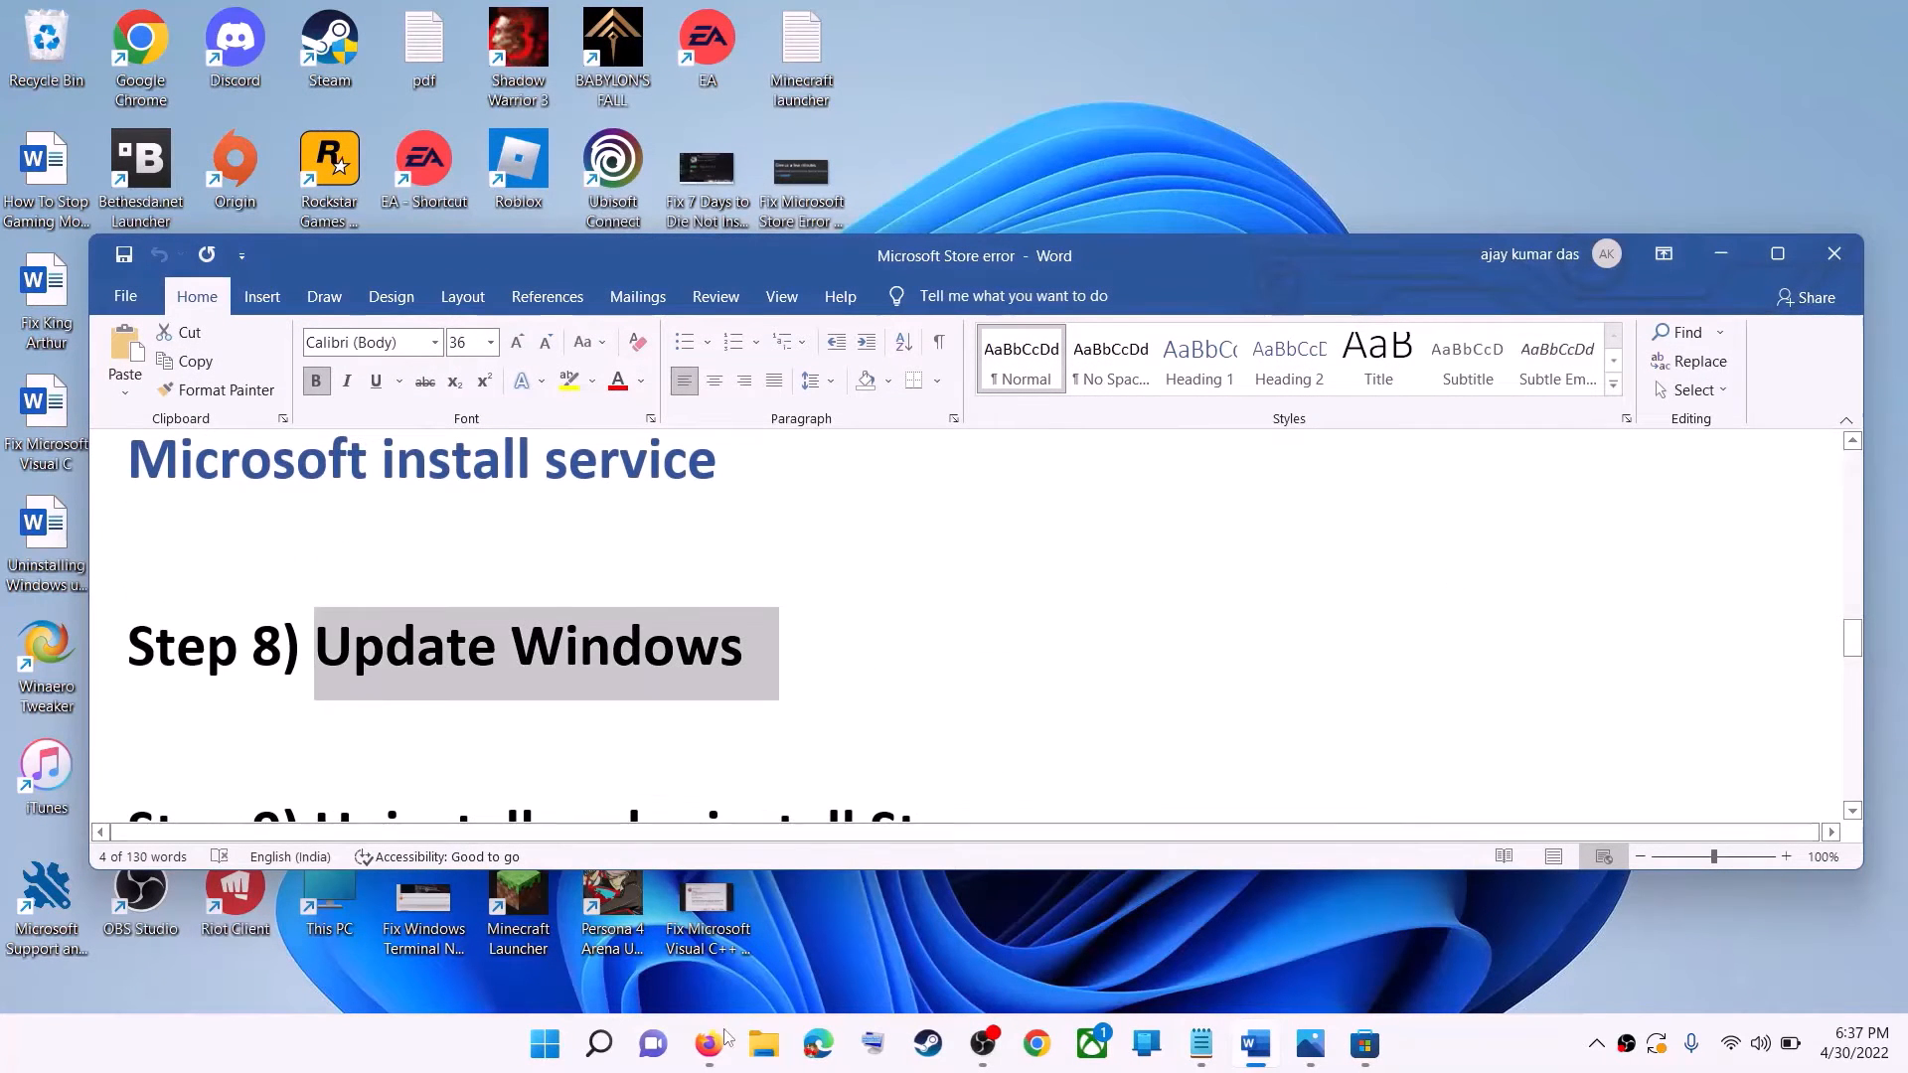
Open Windows Settings to view the Windows Update page, and minimize the window.
left_click(545, 1043)
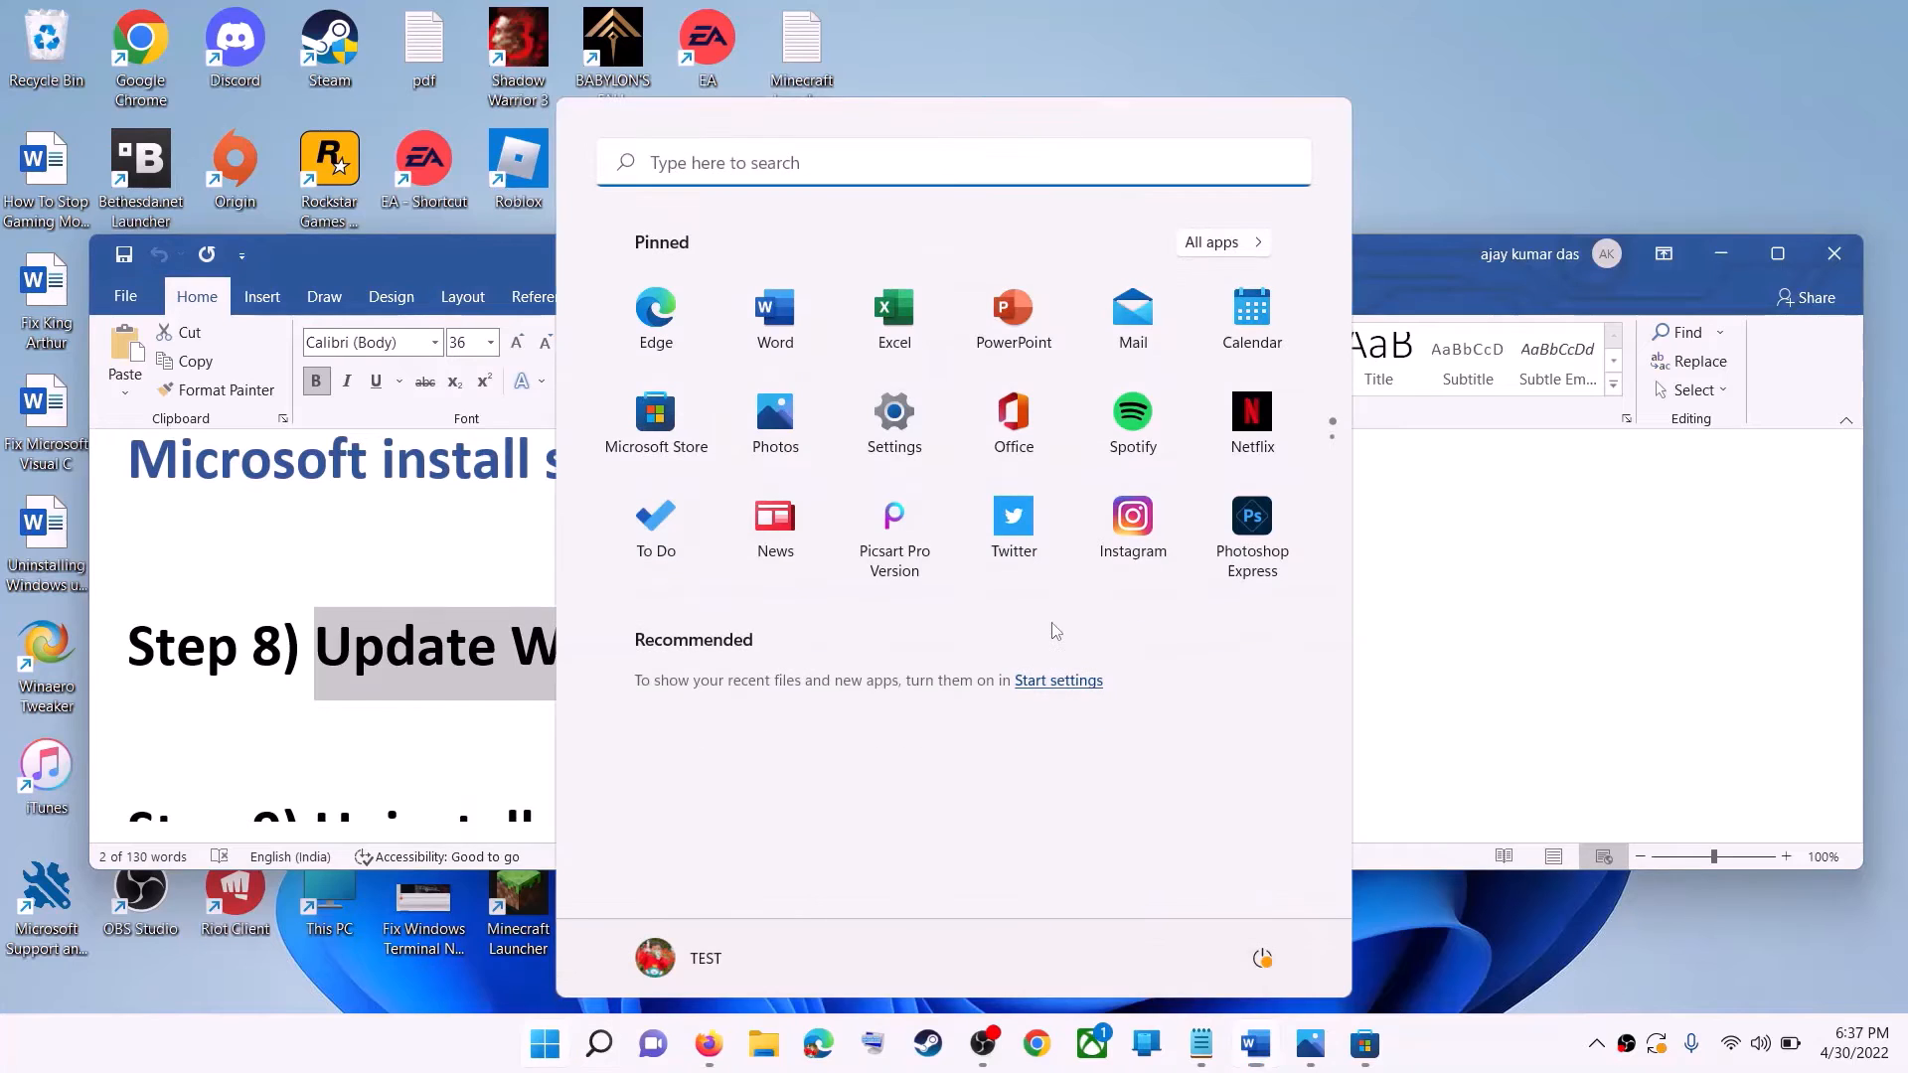
left_click(891, 434)
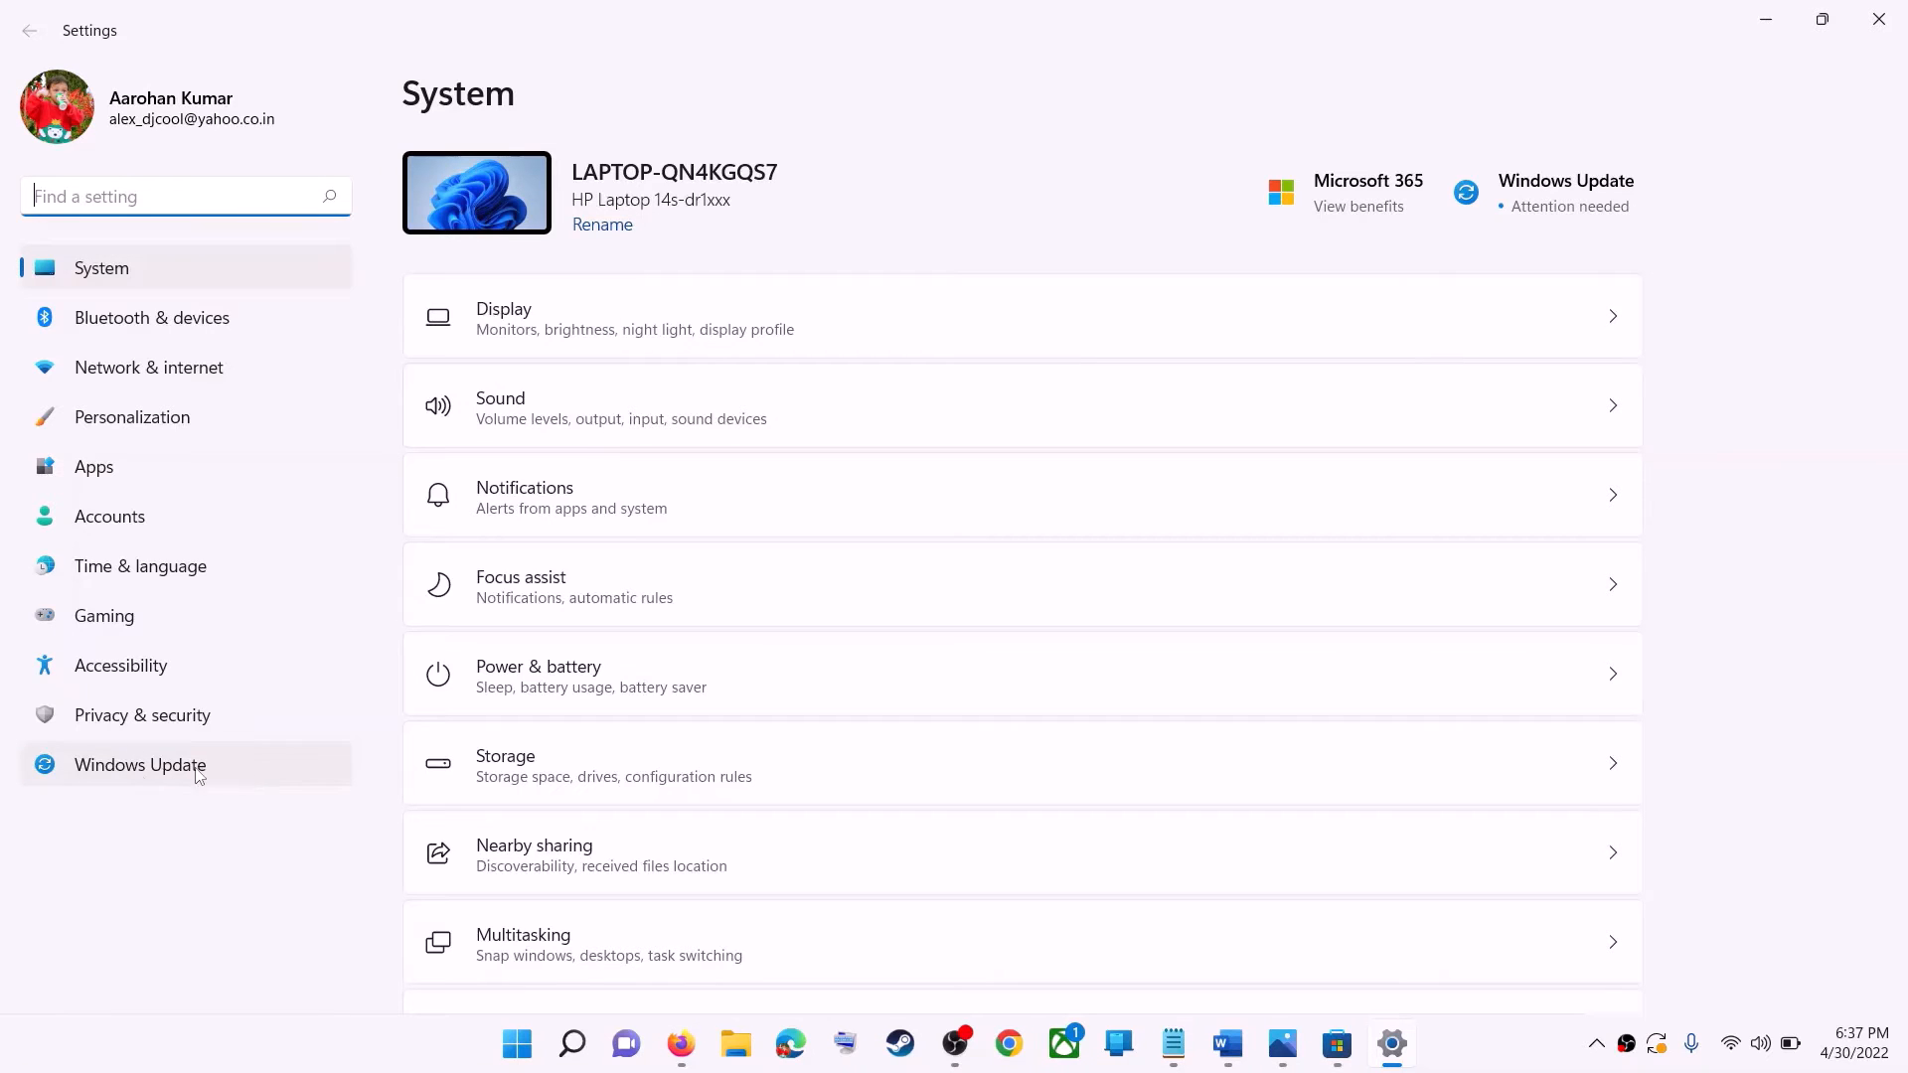
left_click(149, 771)
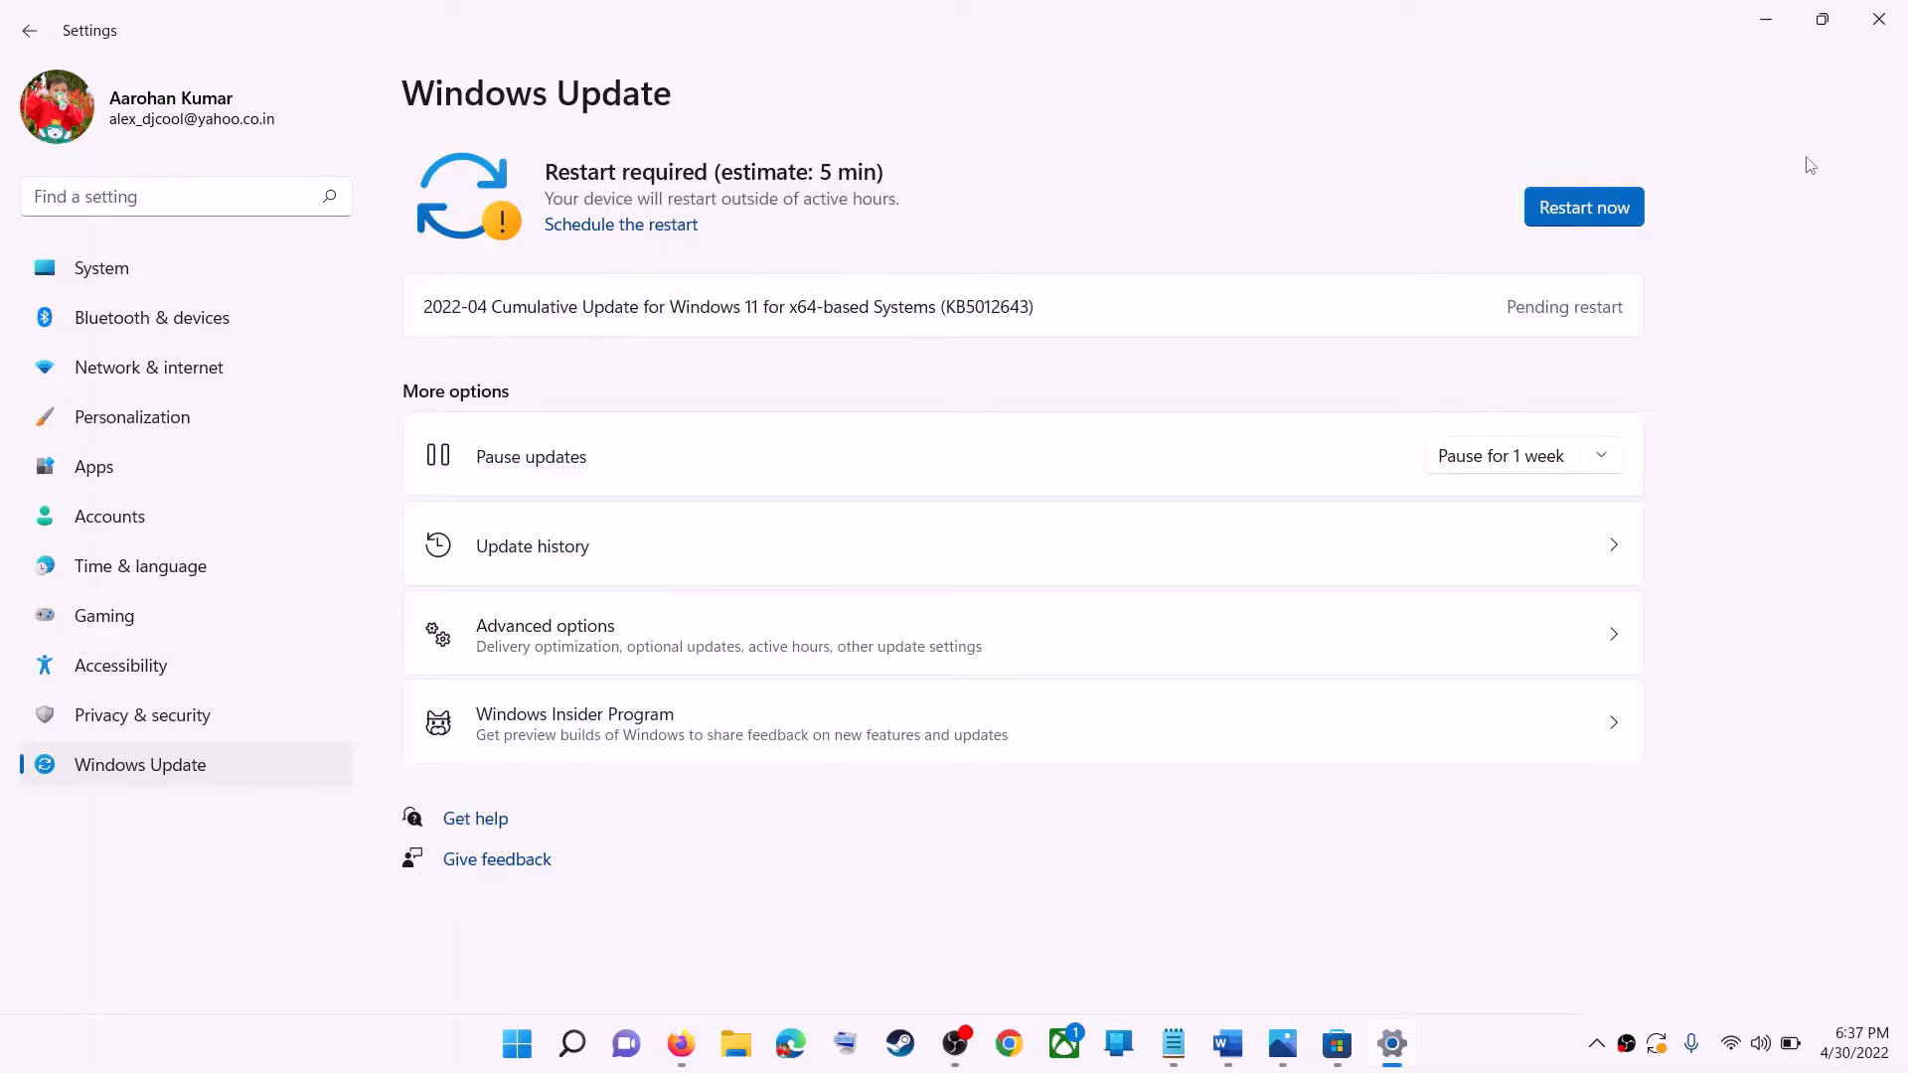
left_click(1766, 20)
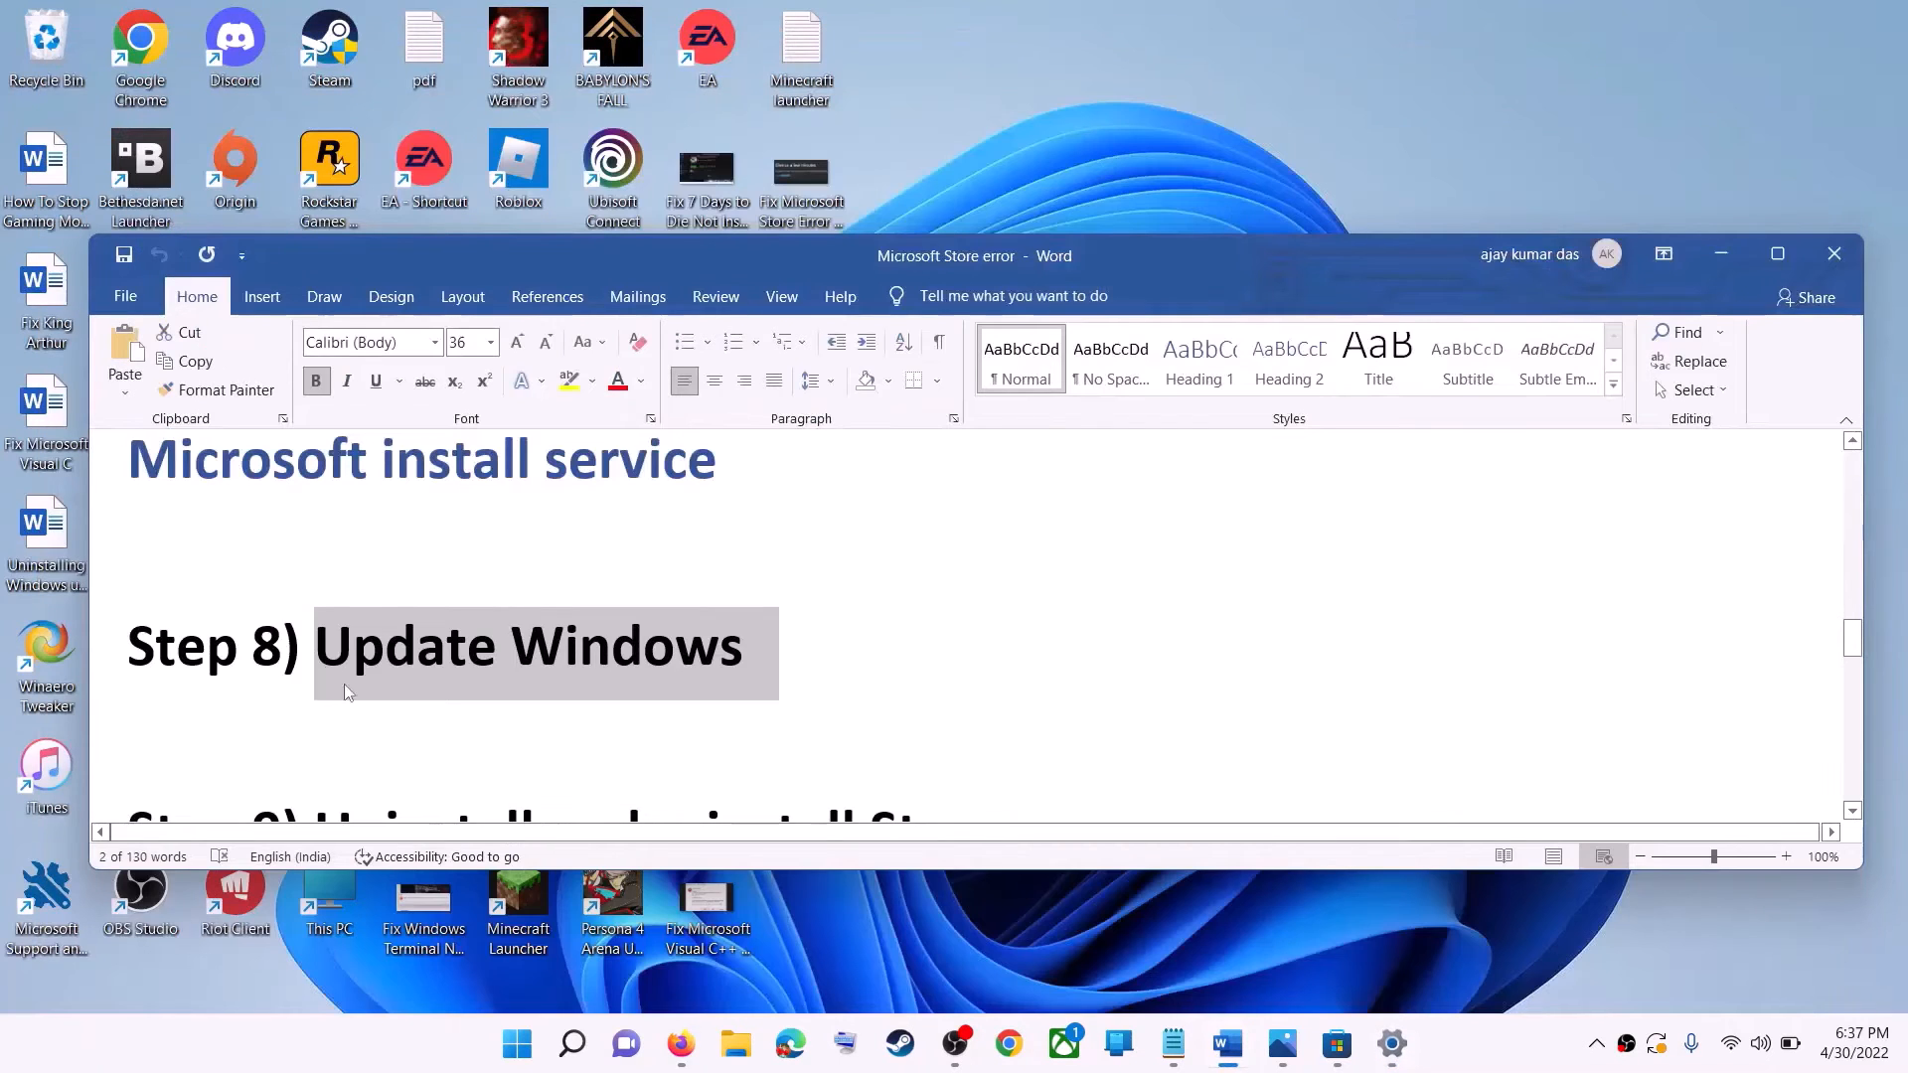
Copy the command Get-AppxPackage -allusers *WindowsStore* | Remove-AppxPackage from Step 9 in the Word document.
scroll(572, 650, "down", 3)
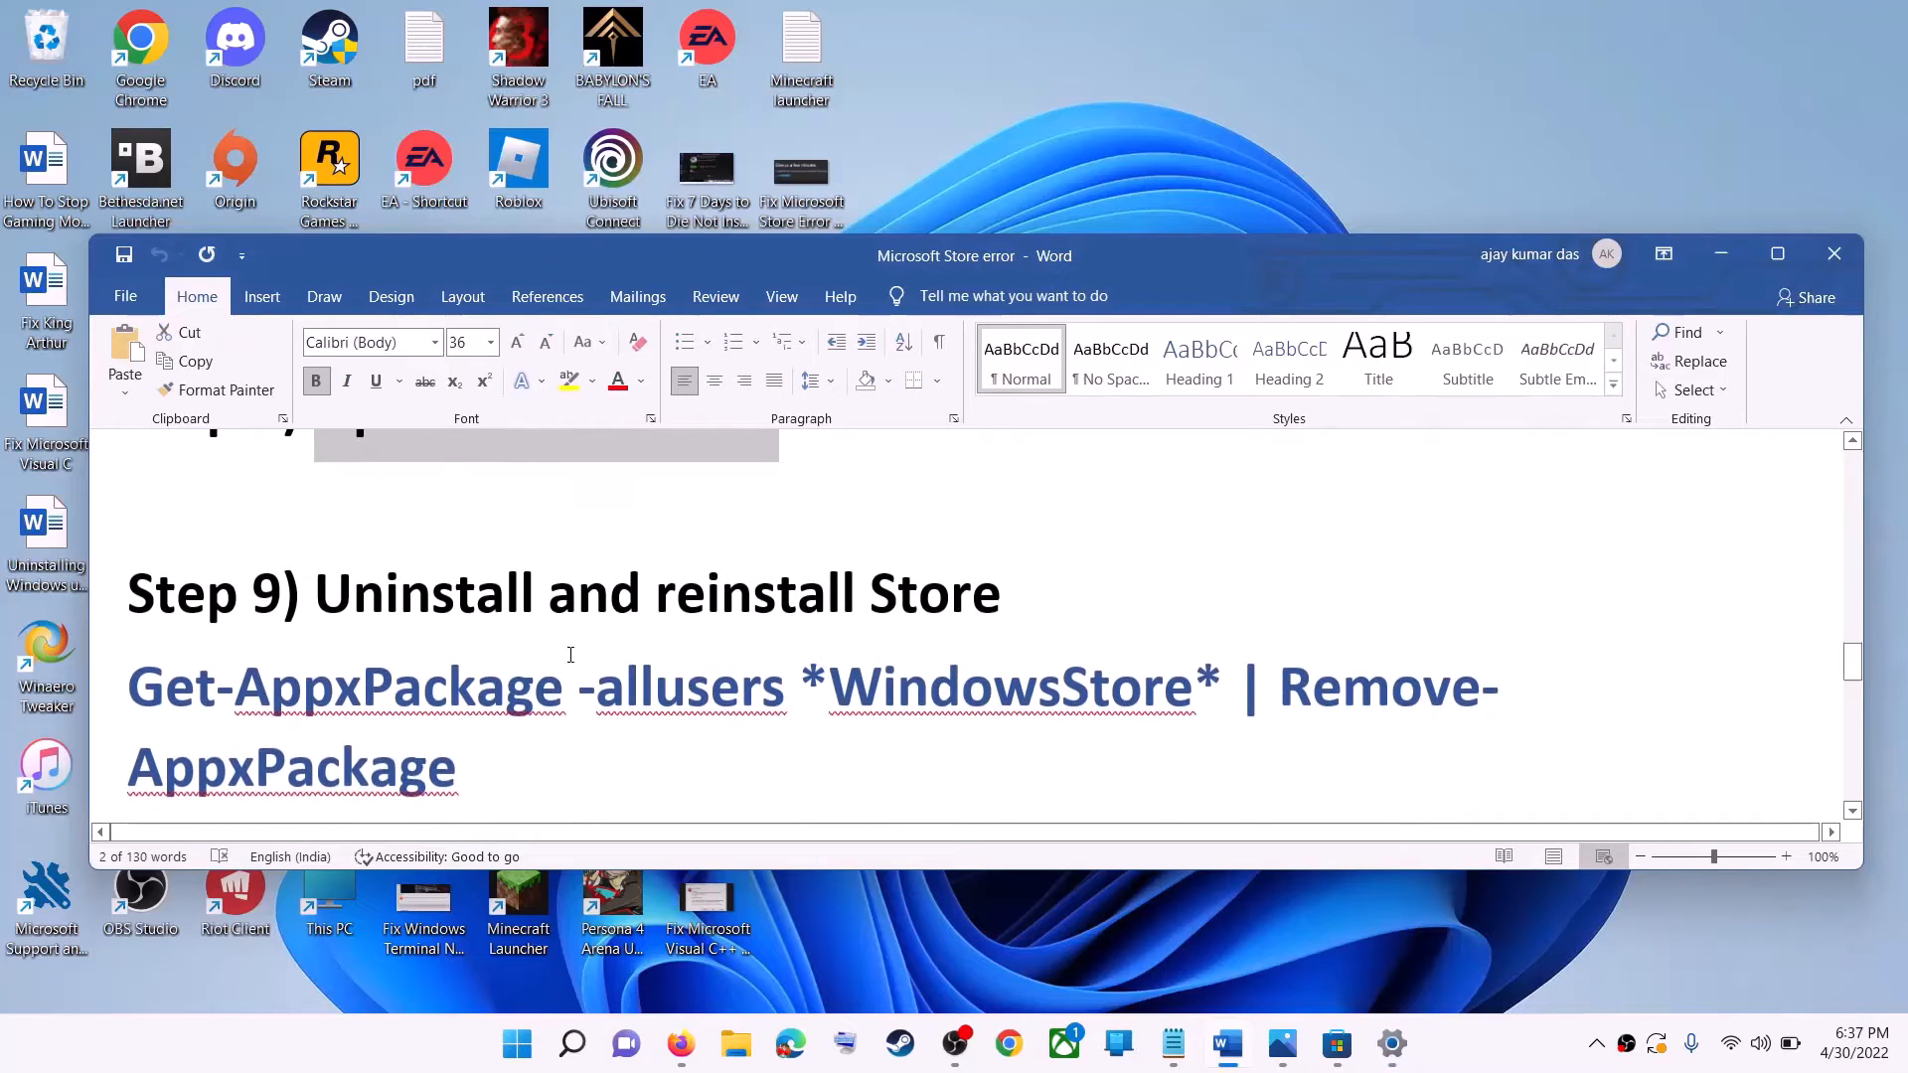
scroll(571, 654, "down", 1)
triple_click(168, 651)
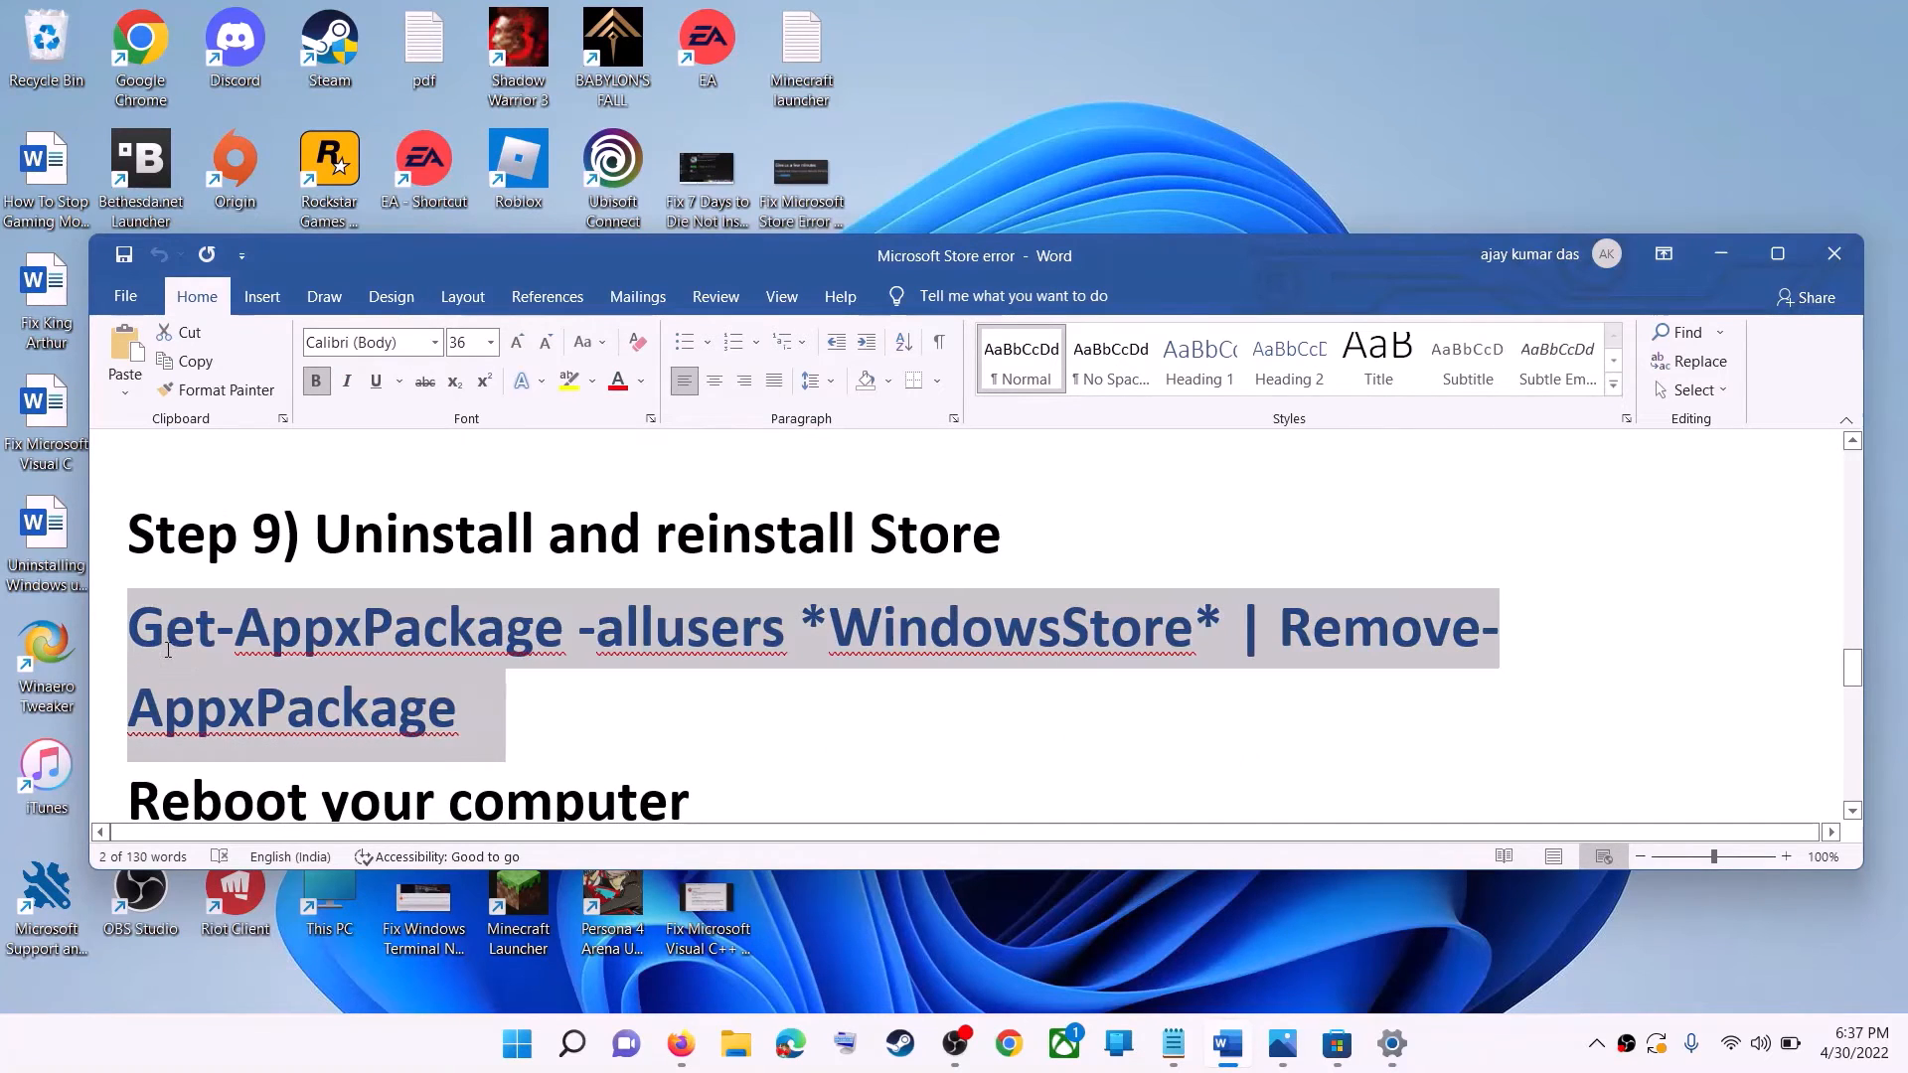
right_click(288, 669)
left_click(387, 376)
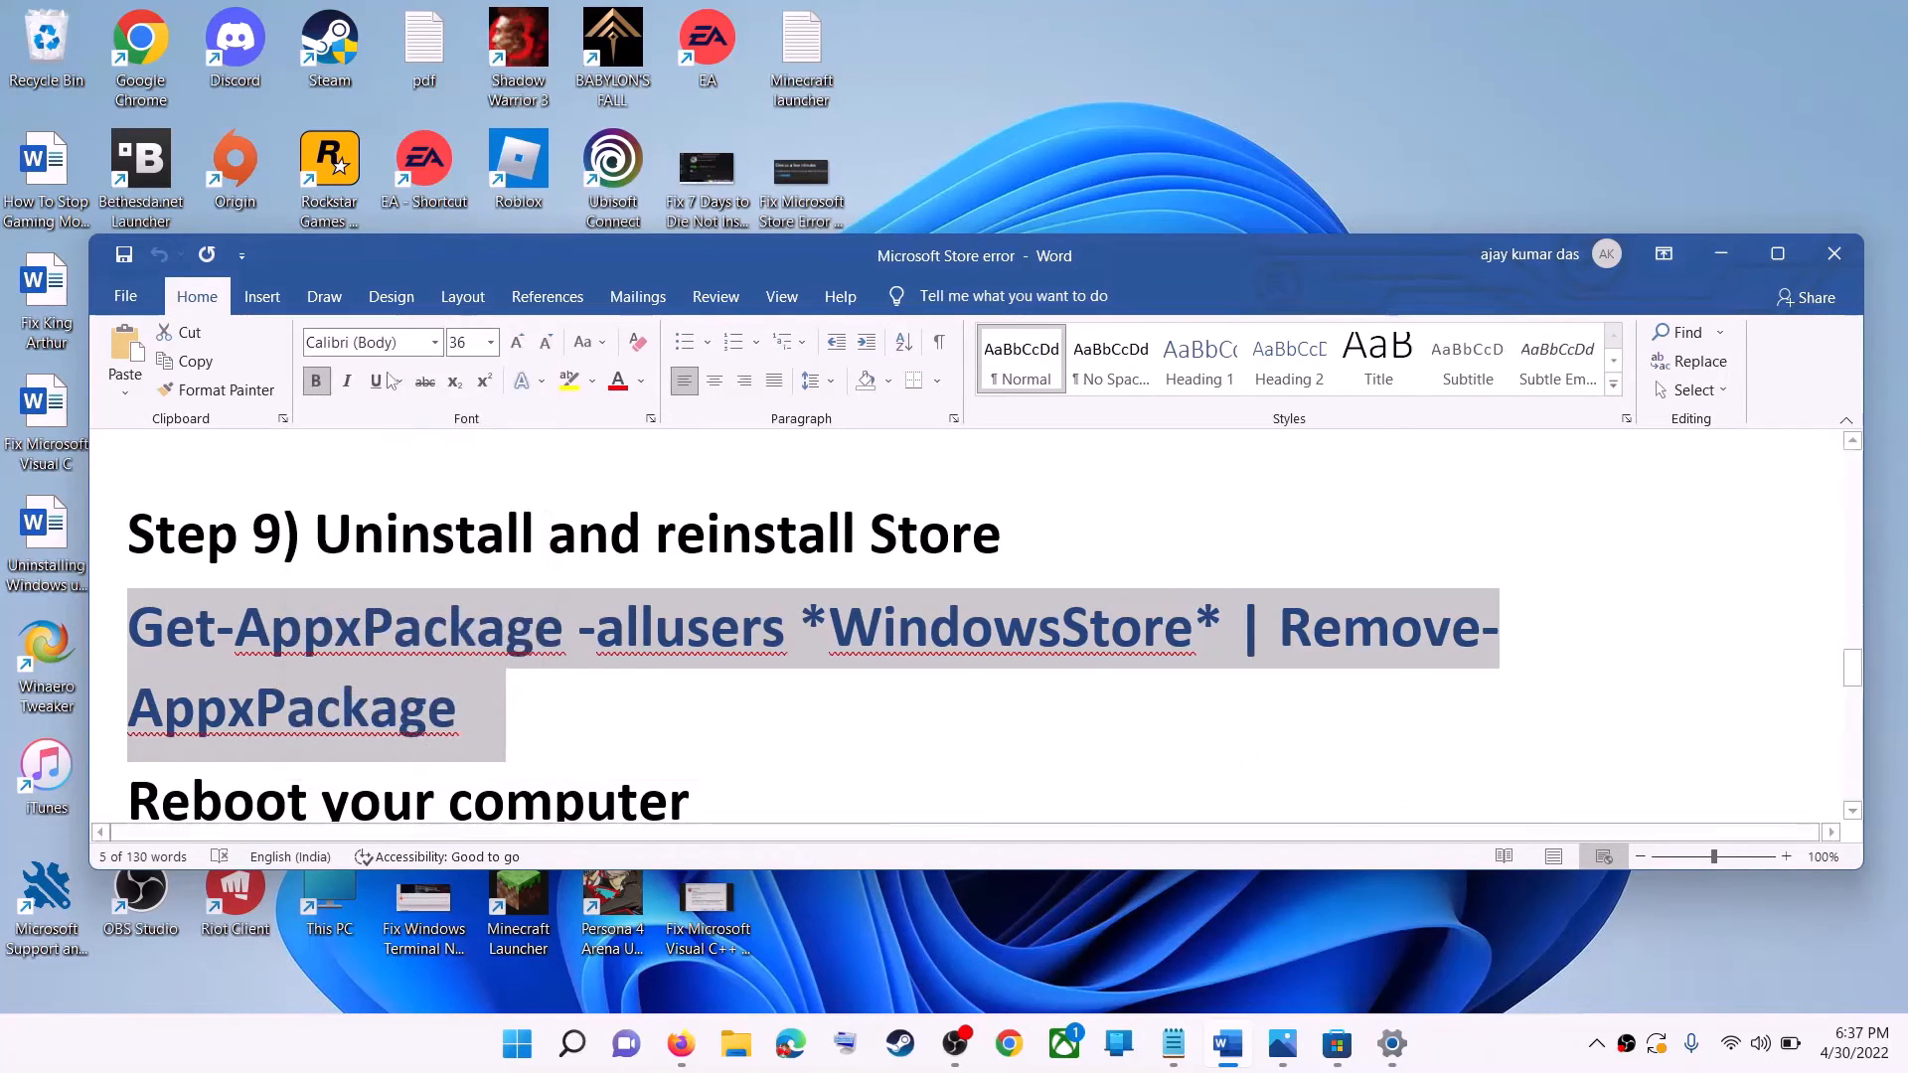
Launch Windows PowerShell as administrator and run the copied command Get-AppxPackage -allusers *WindowsStore* | Remove-AppxPackage to uninstall the Store.
left_click(523, 1055)
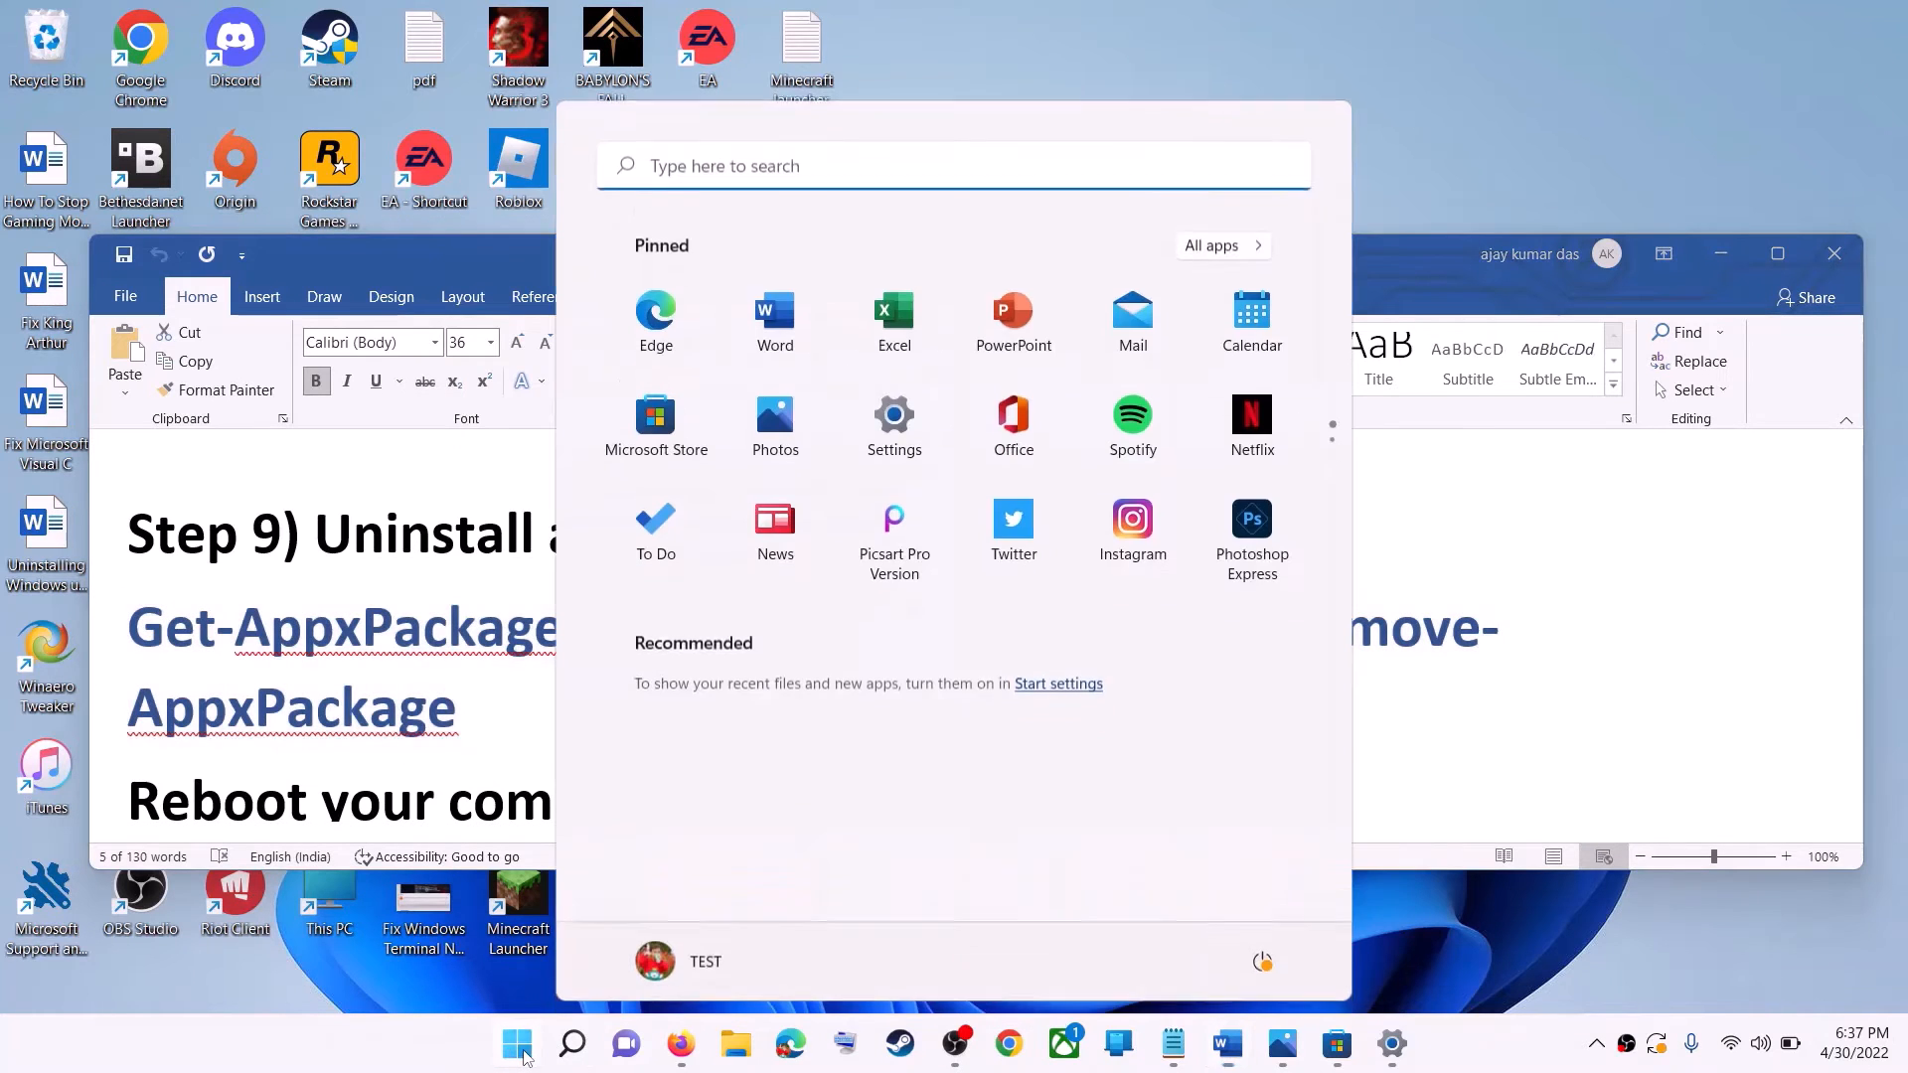
type("powe")
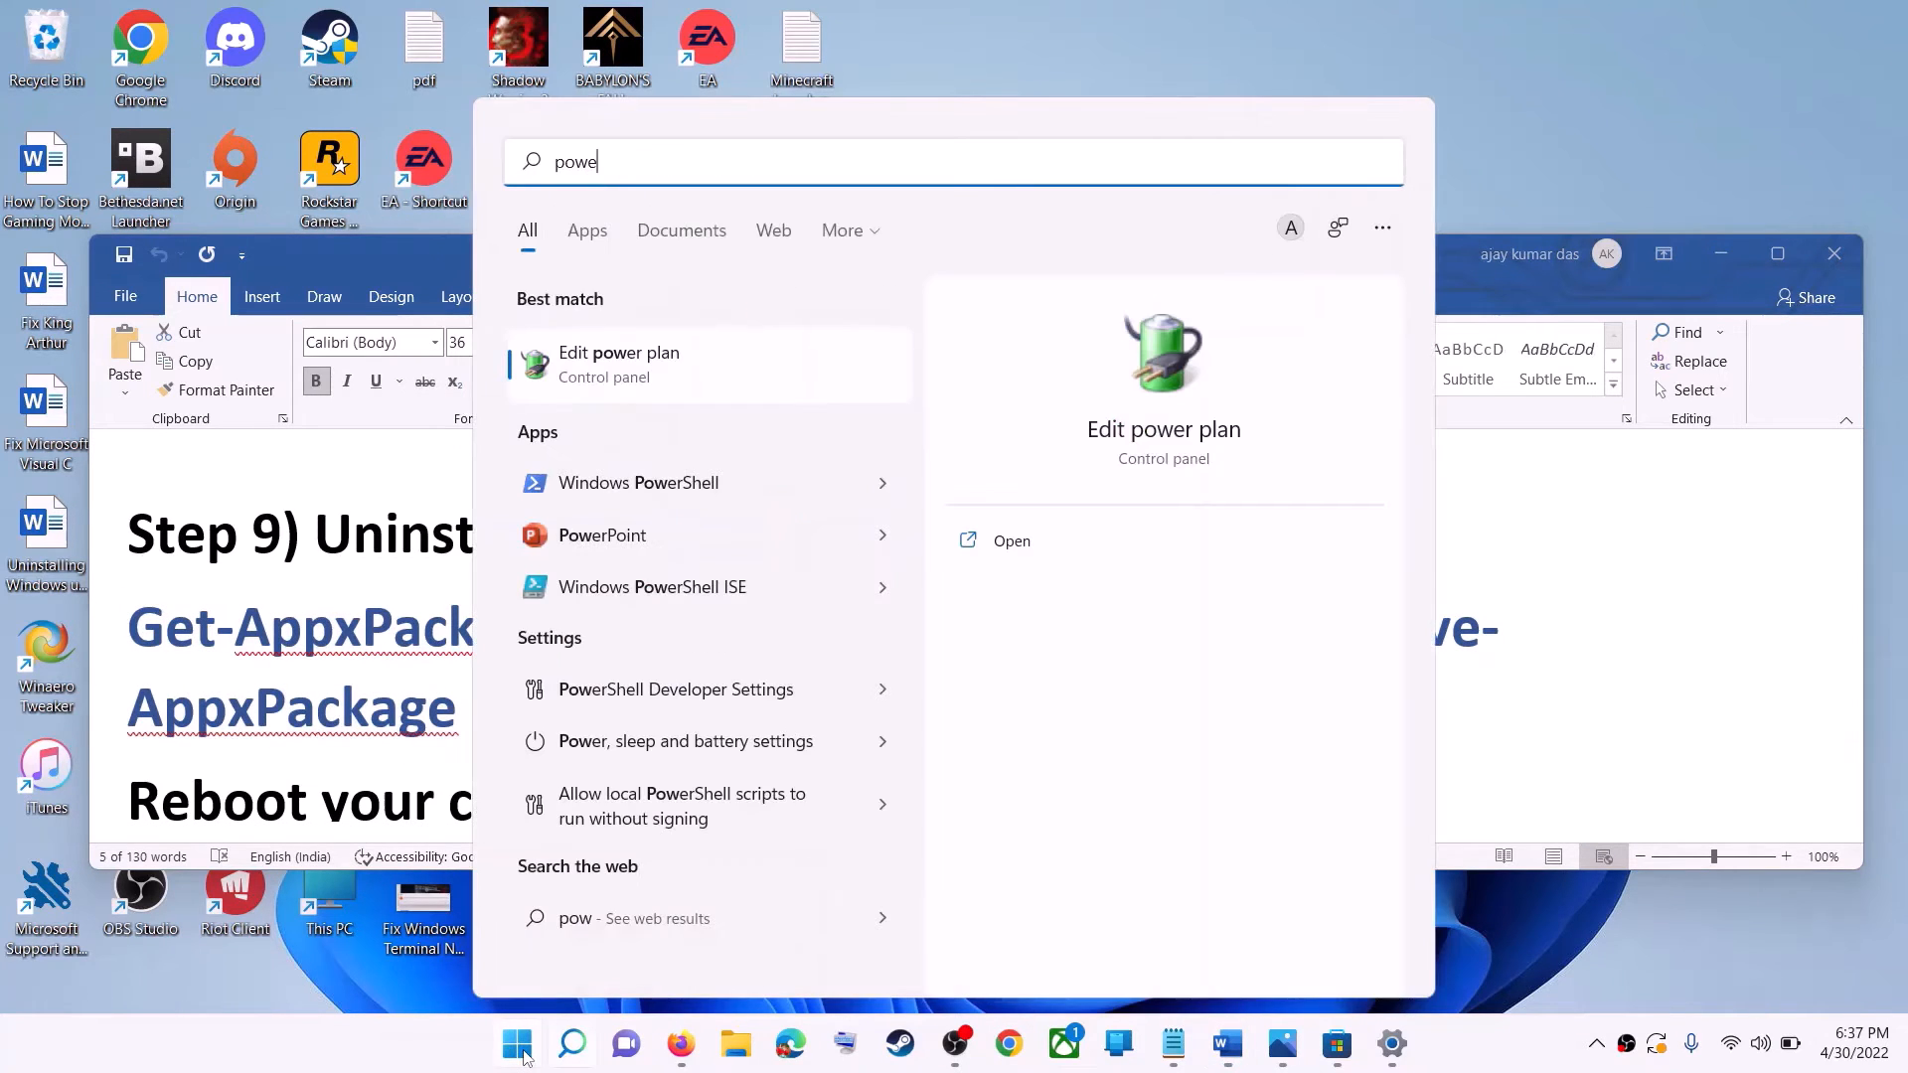
type("rshell")
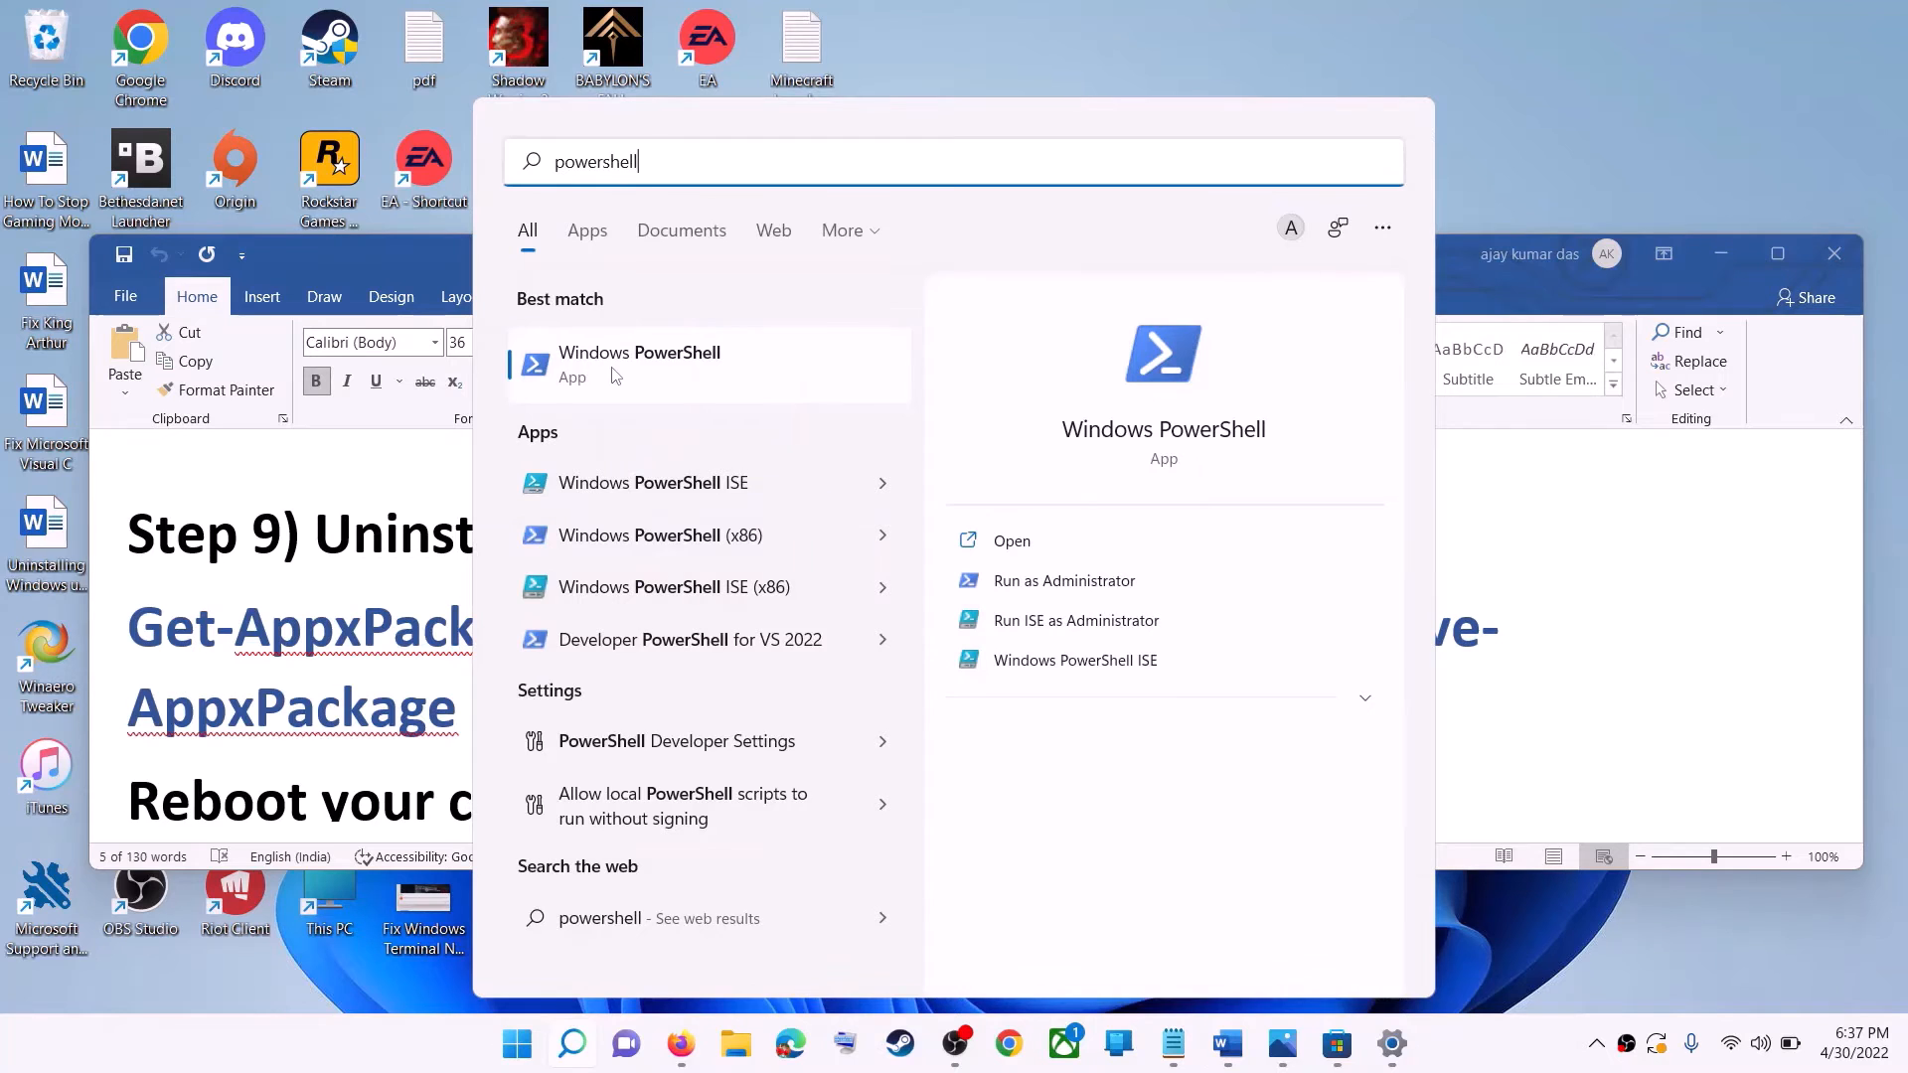
right_click(610, 370)
left_click(765, 408)
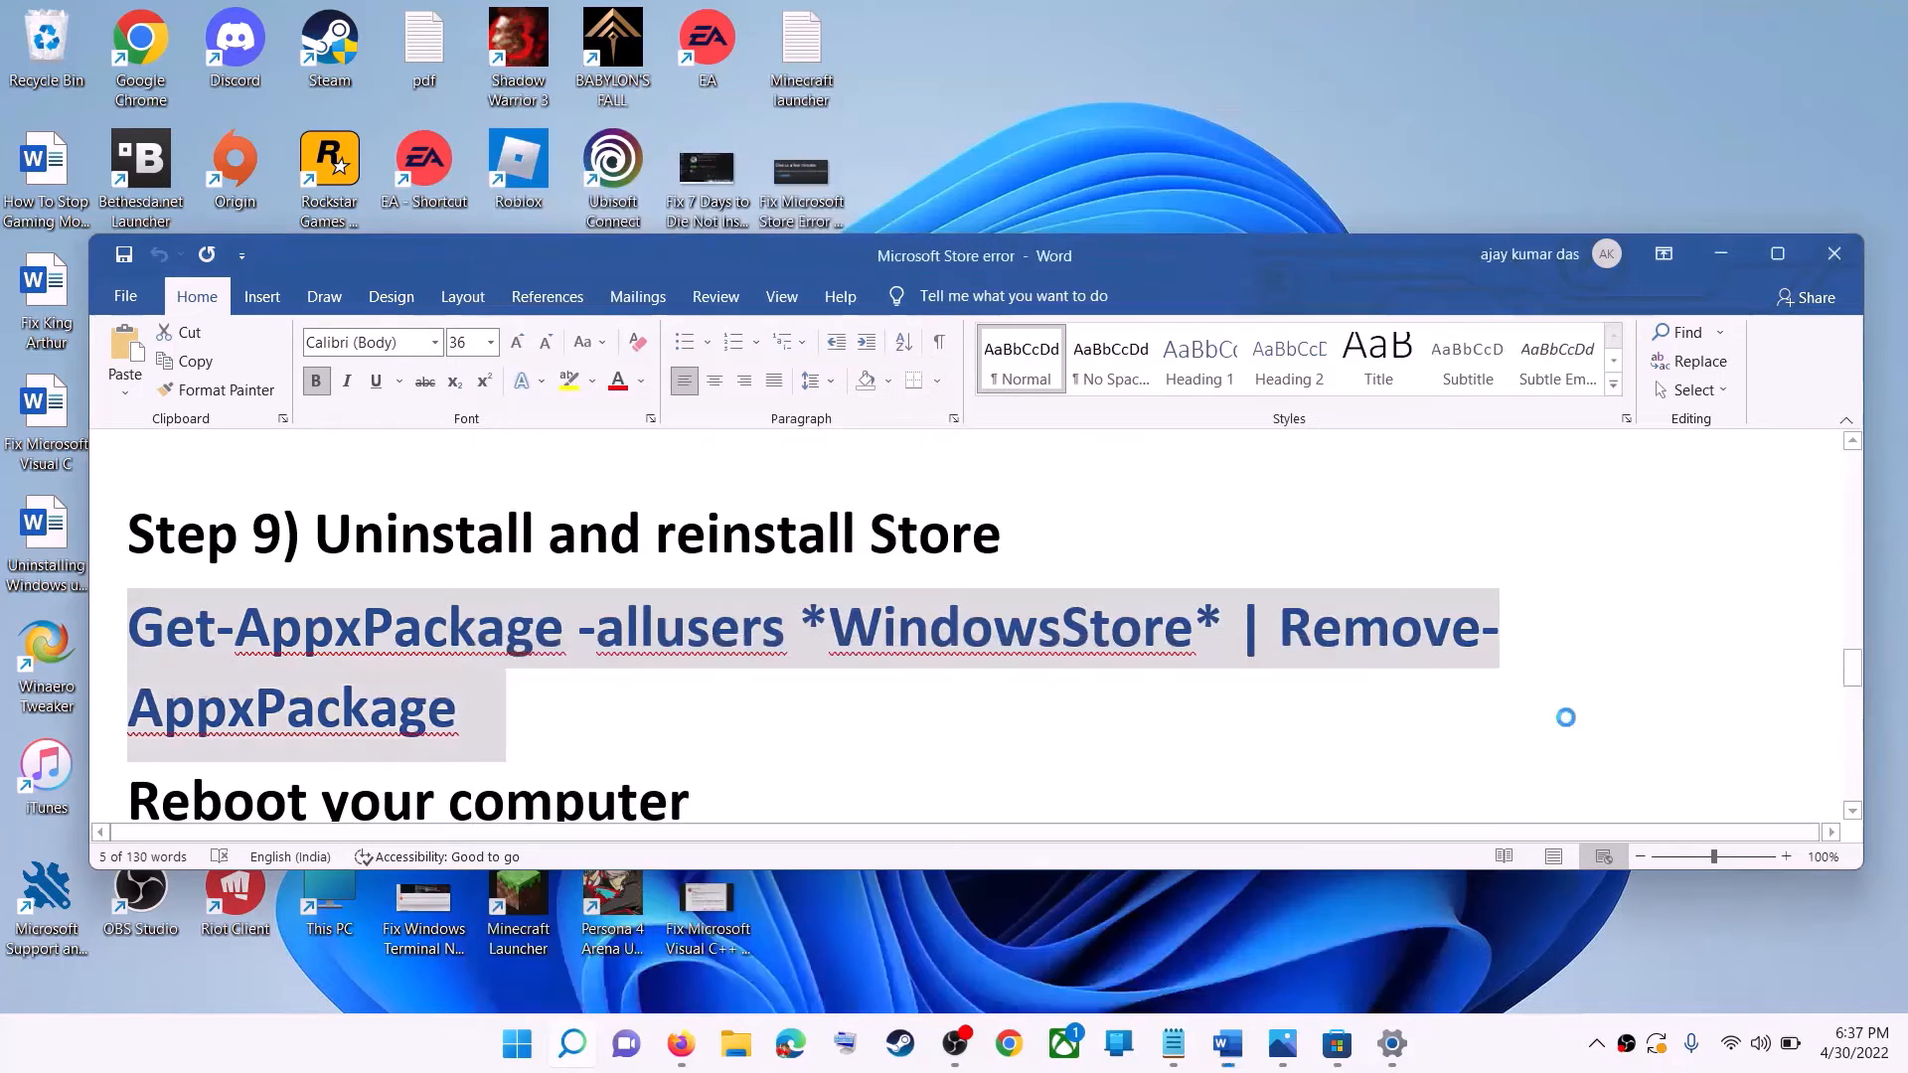
left_click(821, 712)
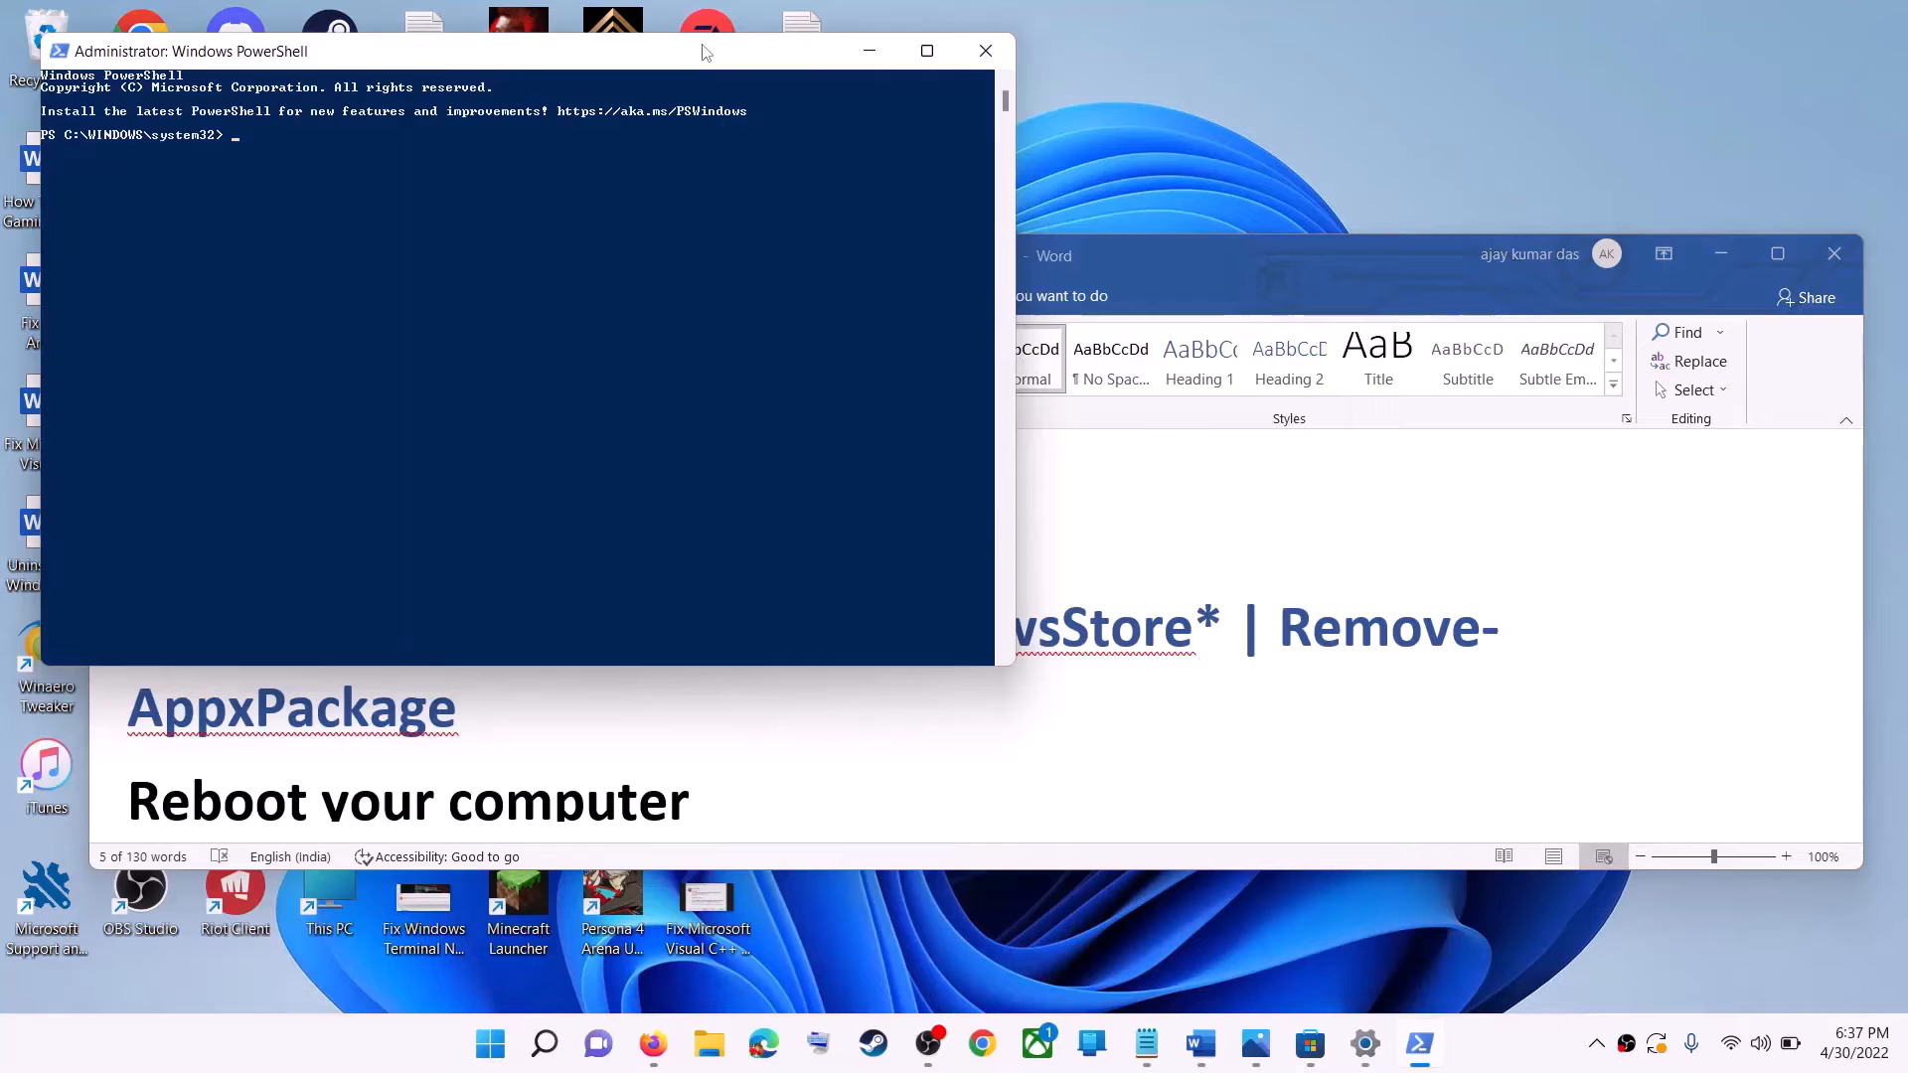
left_click_drag(706, 52, 971, 256)
key("ctrl+v")
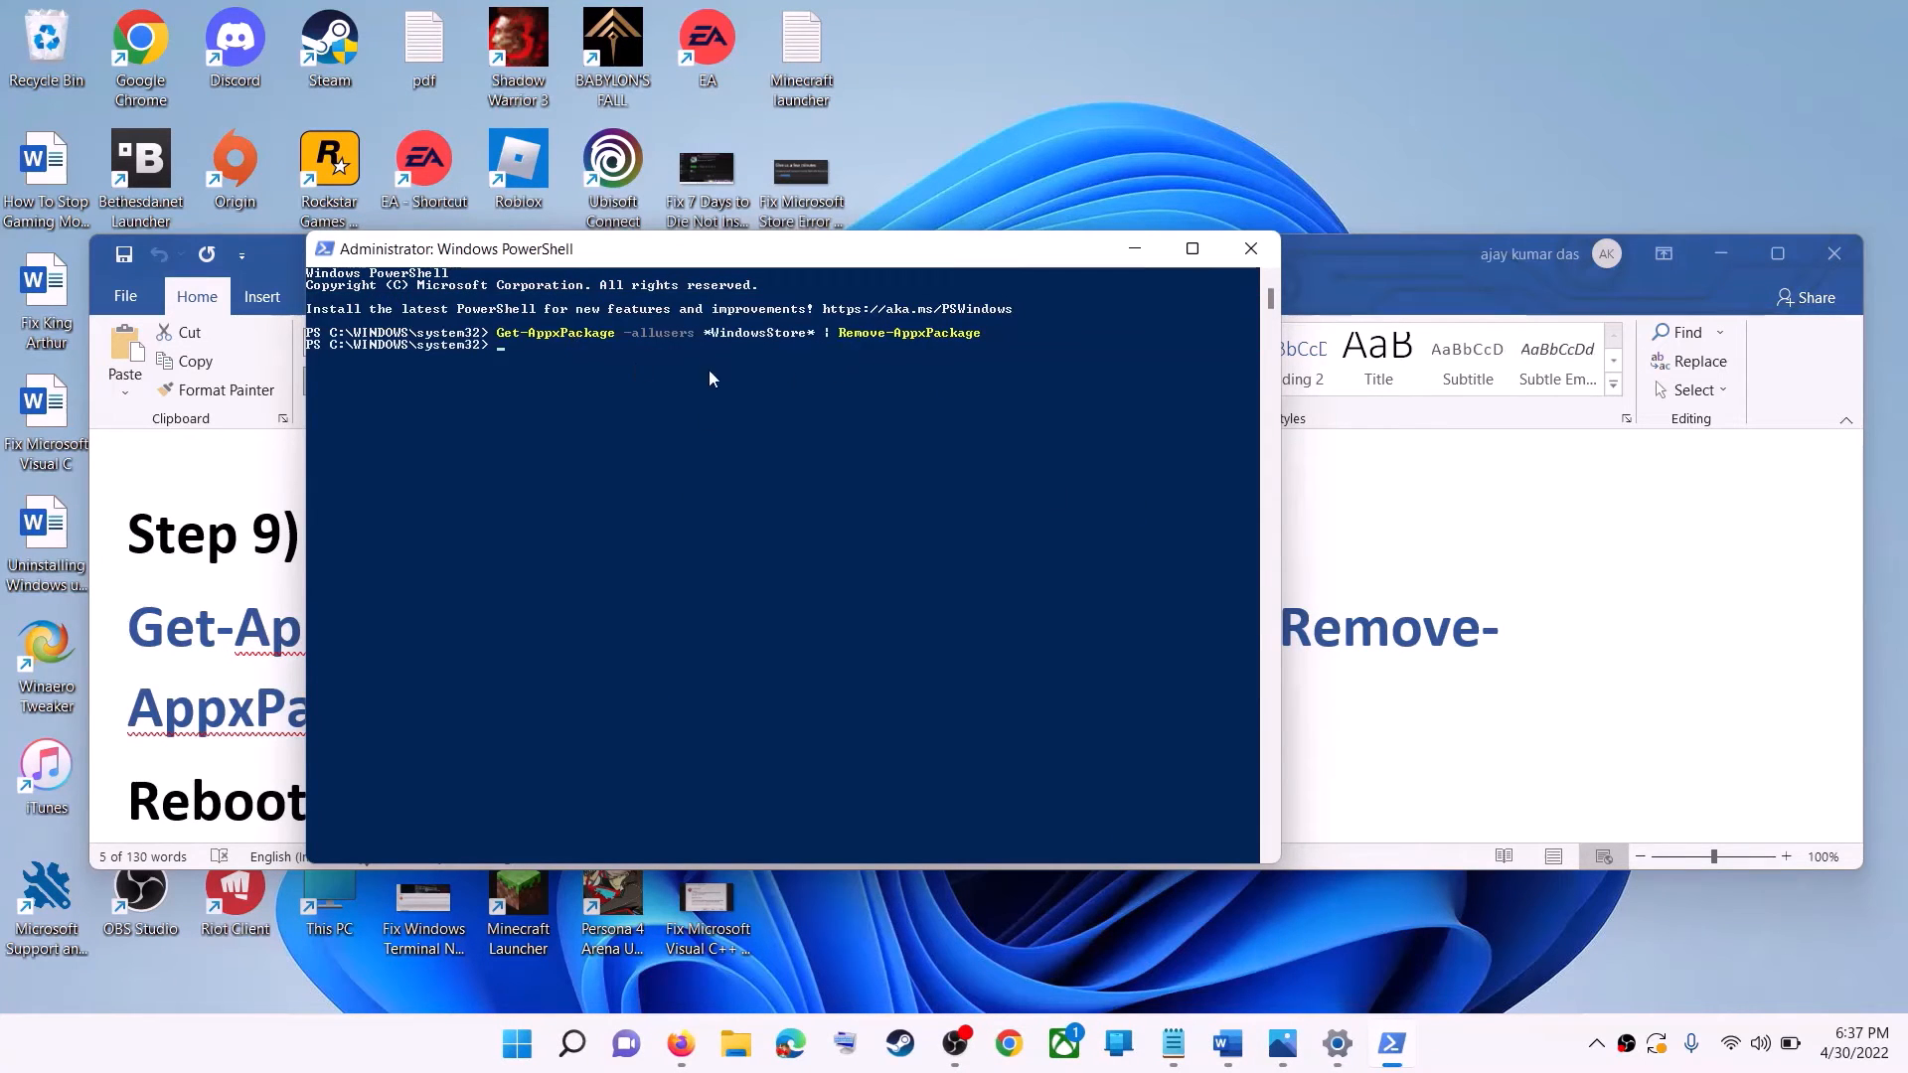
Highlight "Reboot your computer" under Step 9 in the Word document and view the computer's power options.
left_click(261, 648)
scroll(432, 701, "down", 1)
scroll(432, 700, "down", 1)
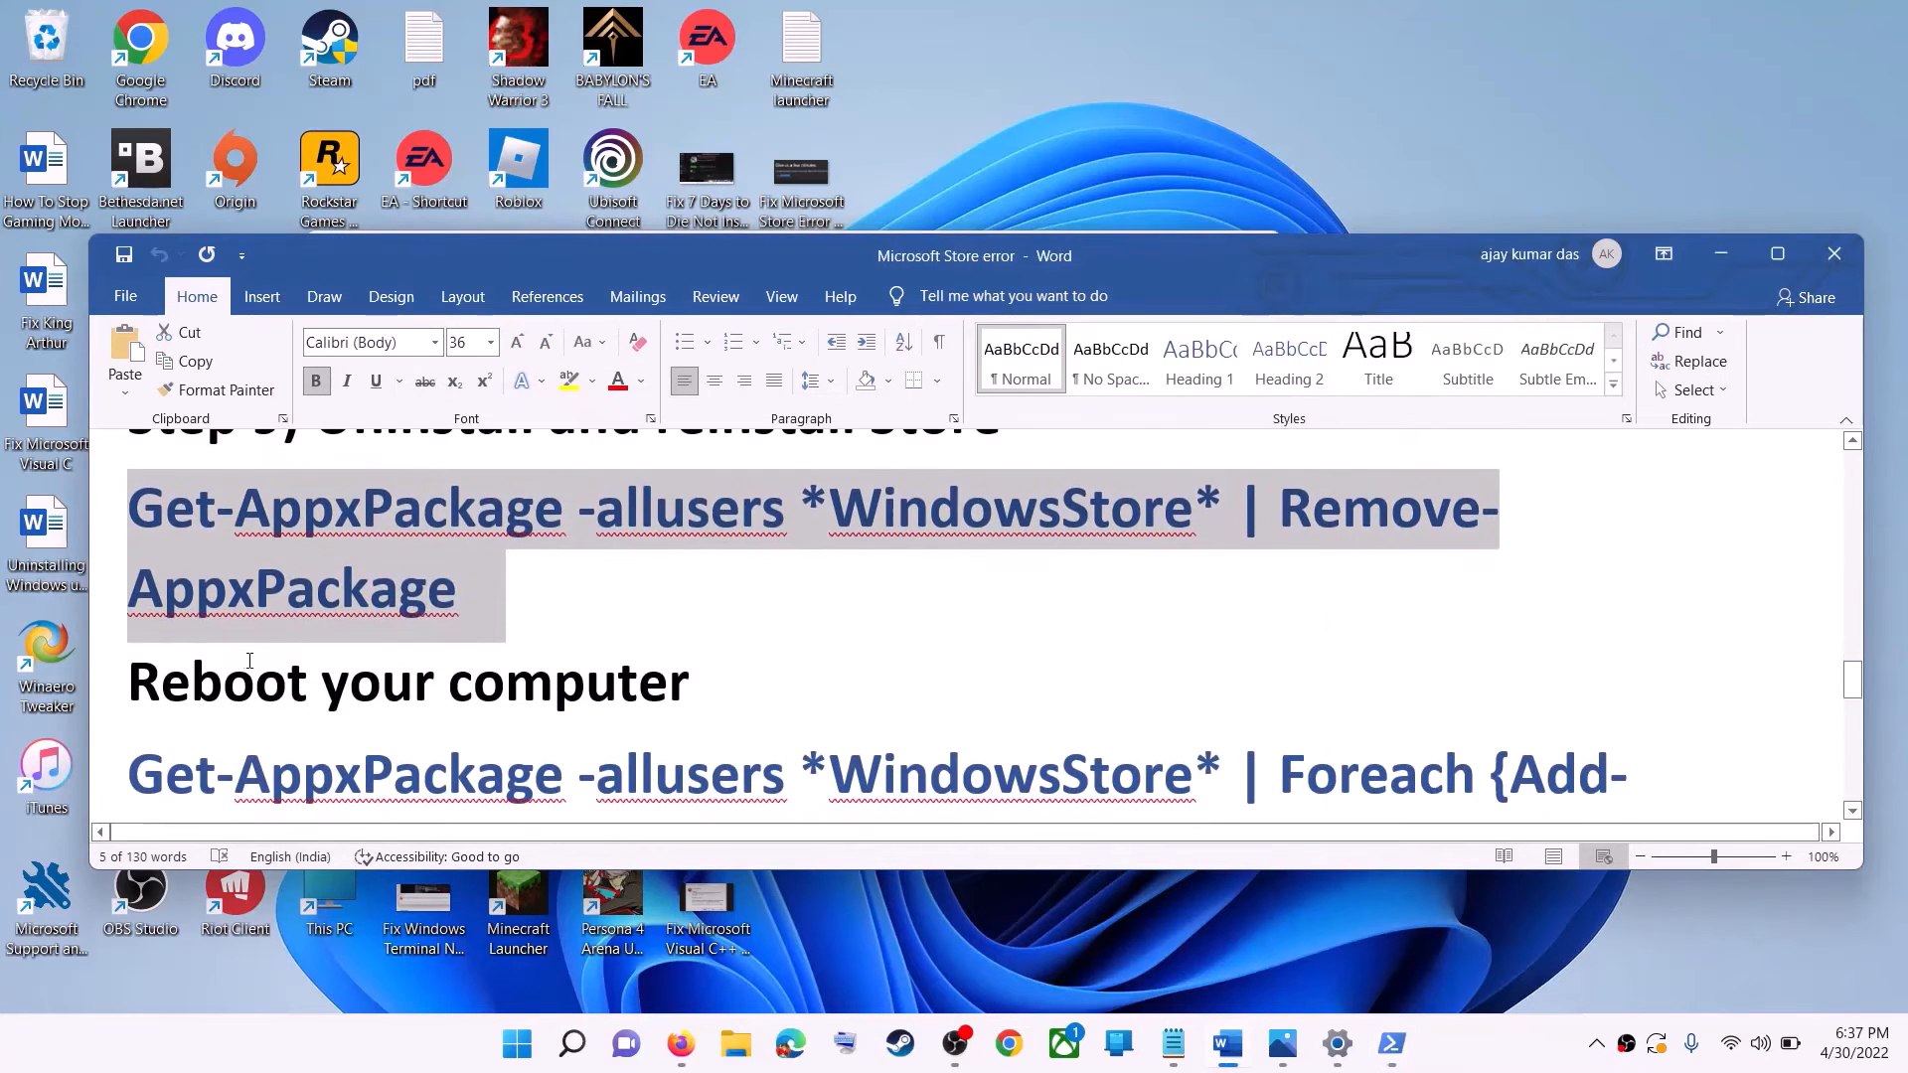
triple_click(432, 701)
key("super")
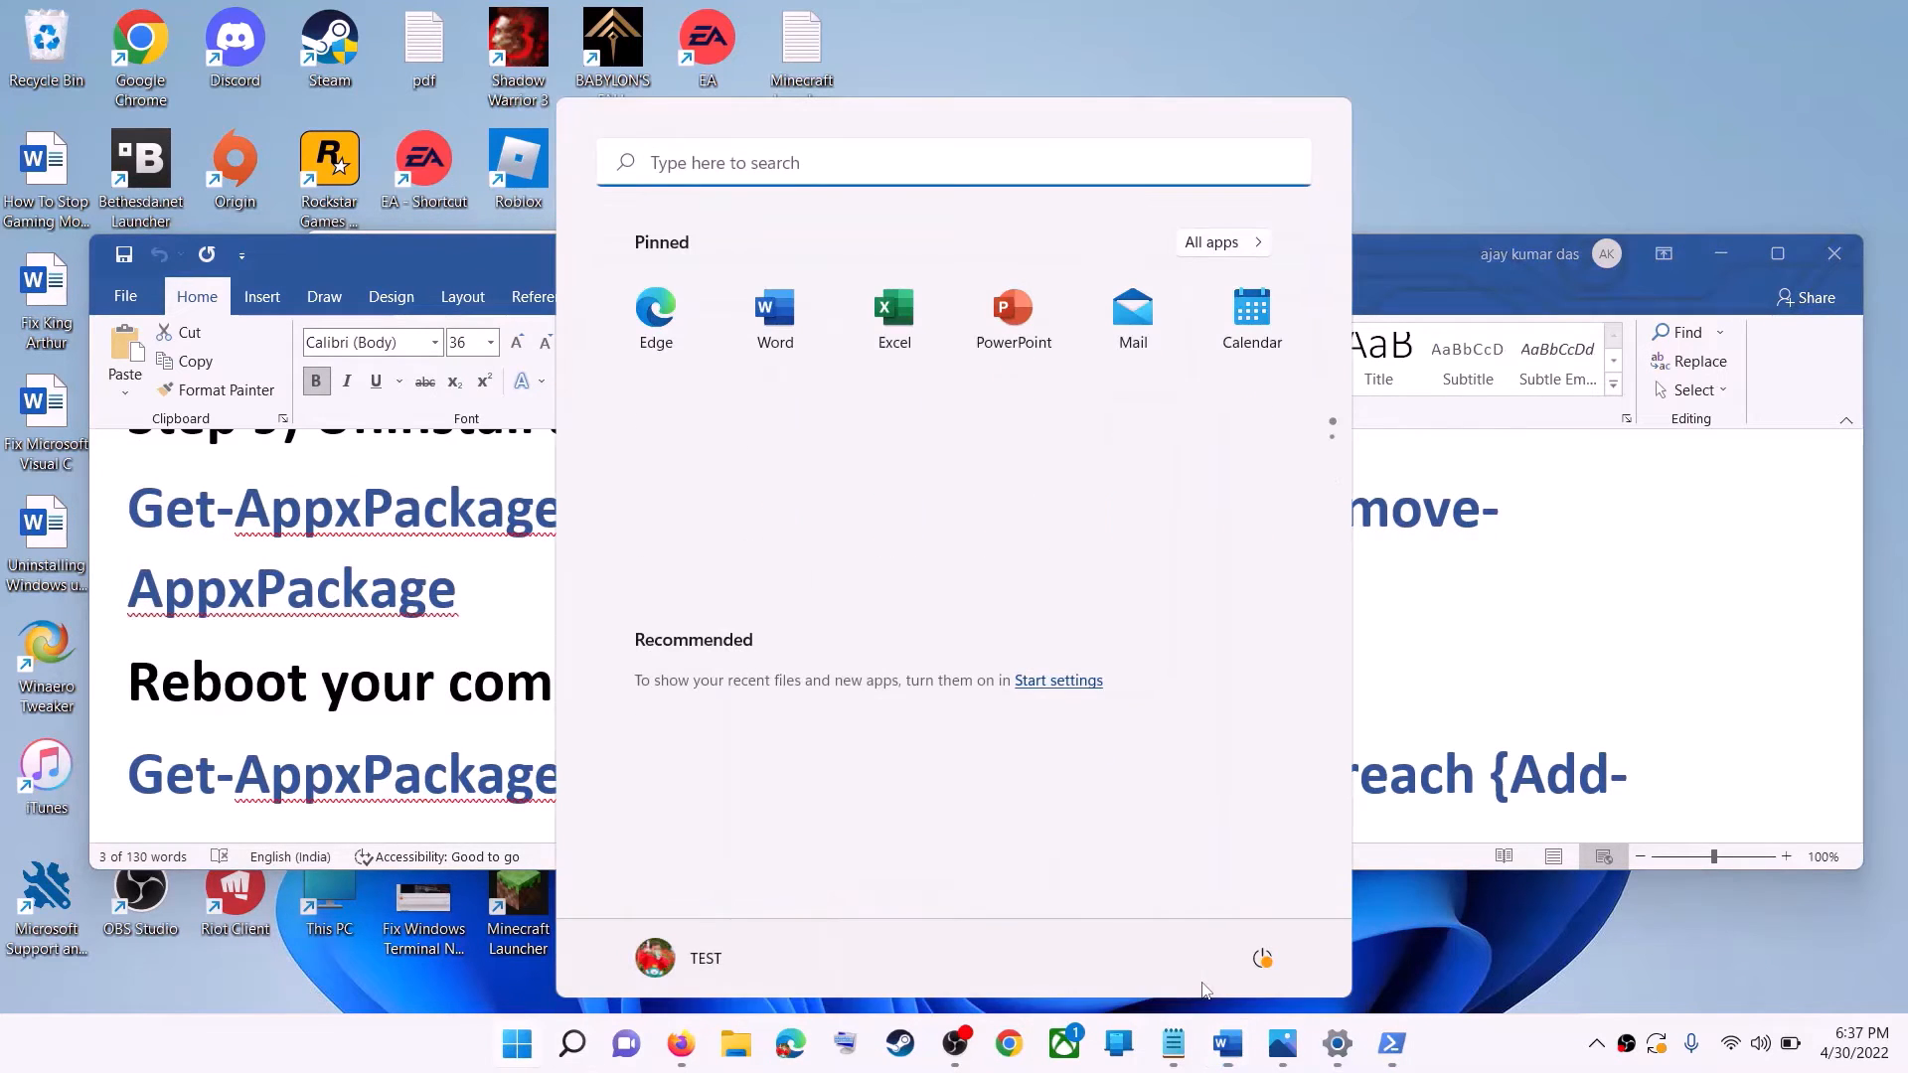
left_click(1262, 958)
key("Escape")
left_click(422, 725)
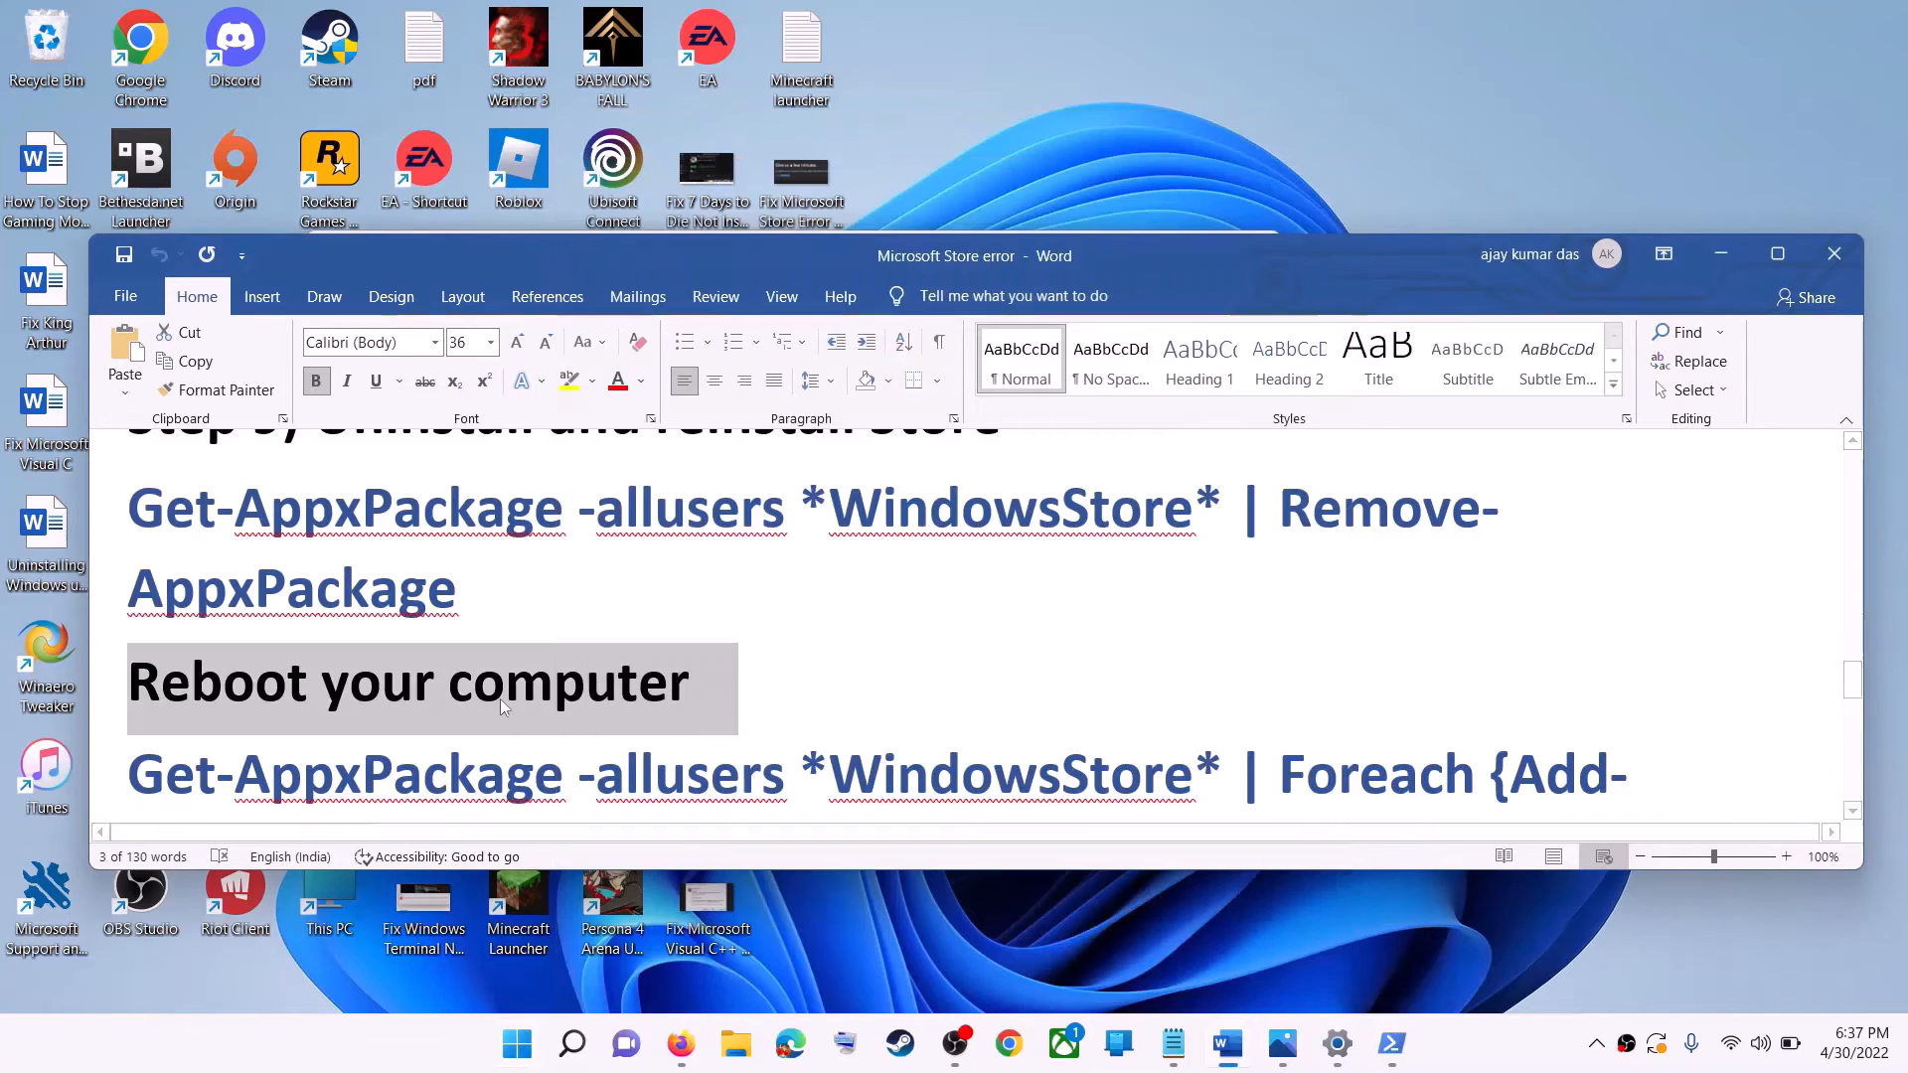
Launch Windows PowerShell as administrator and approve the elevation request.
scroll(421, 724, "down", 1)
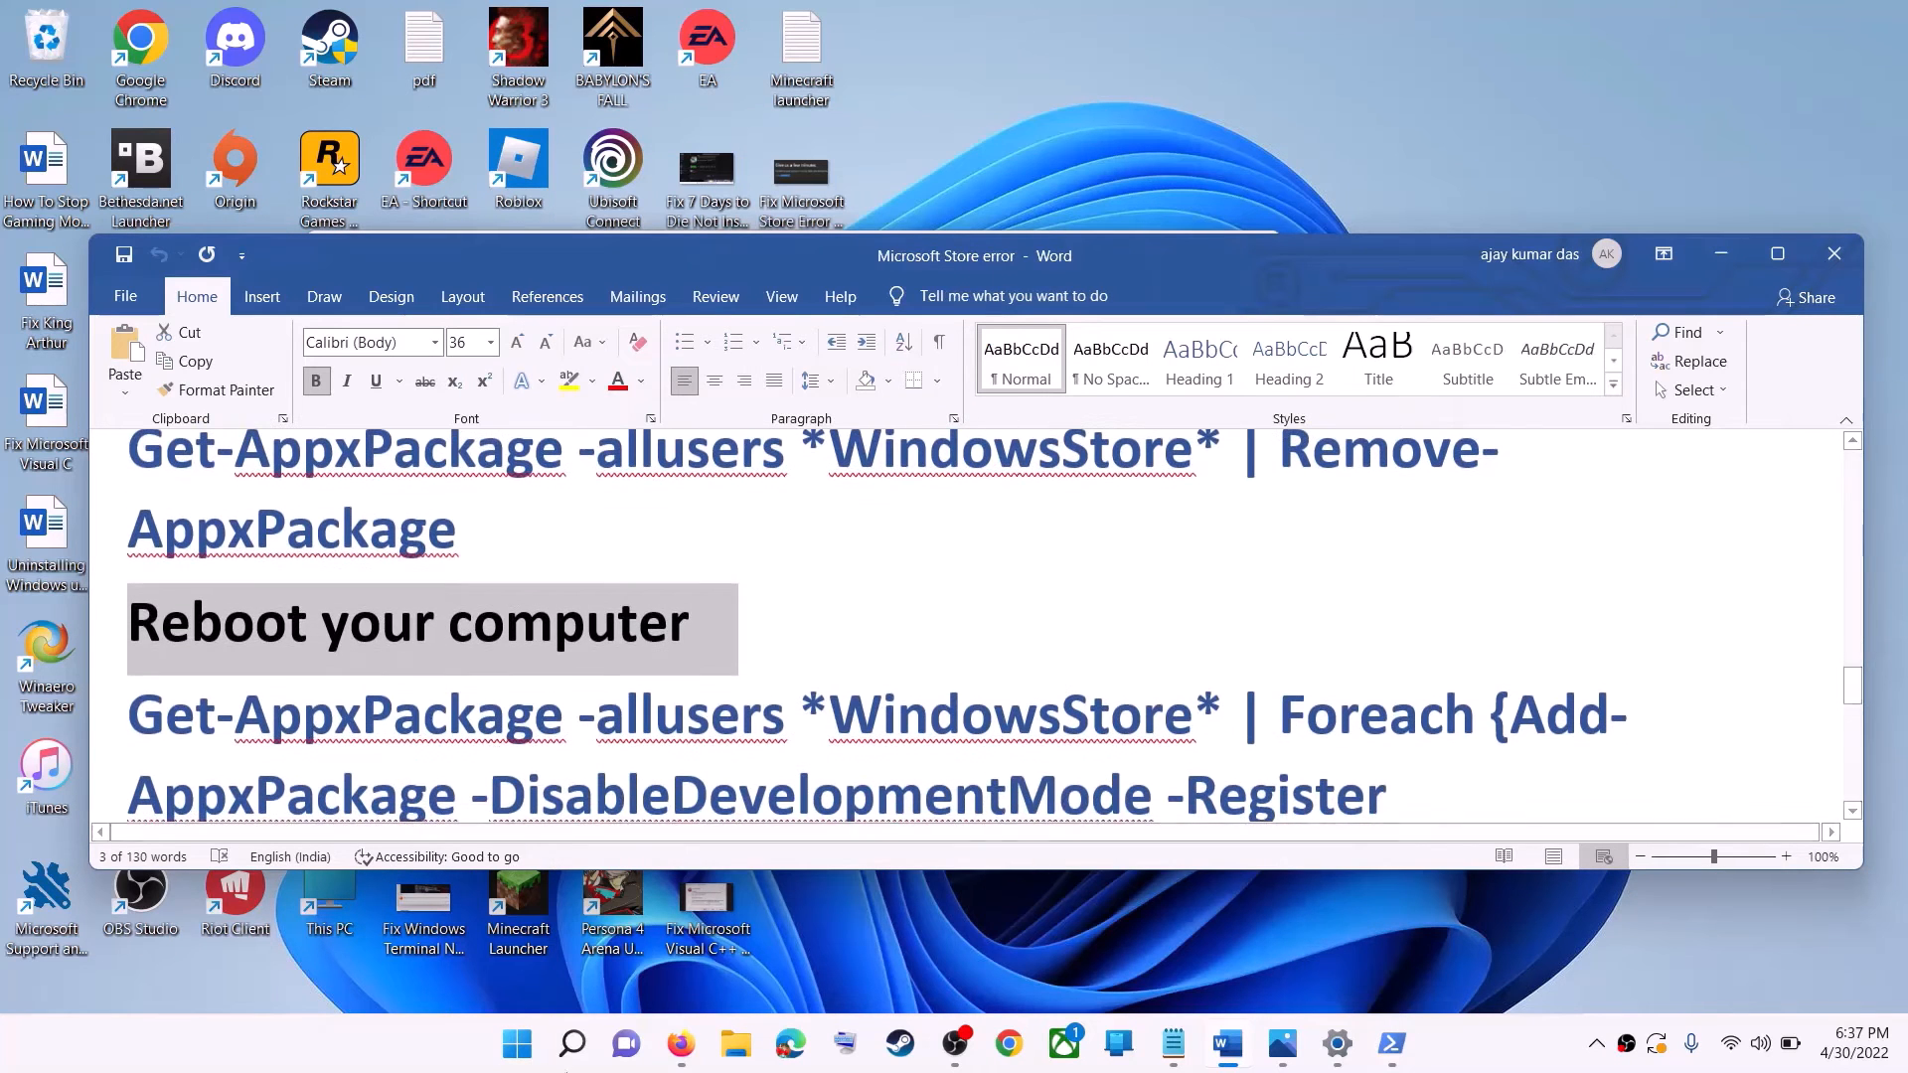
left_click(514, 1058)
type("powe")
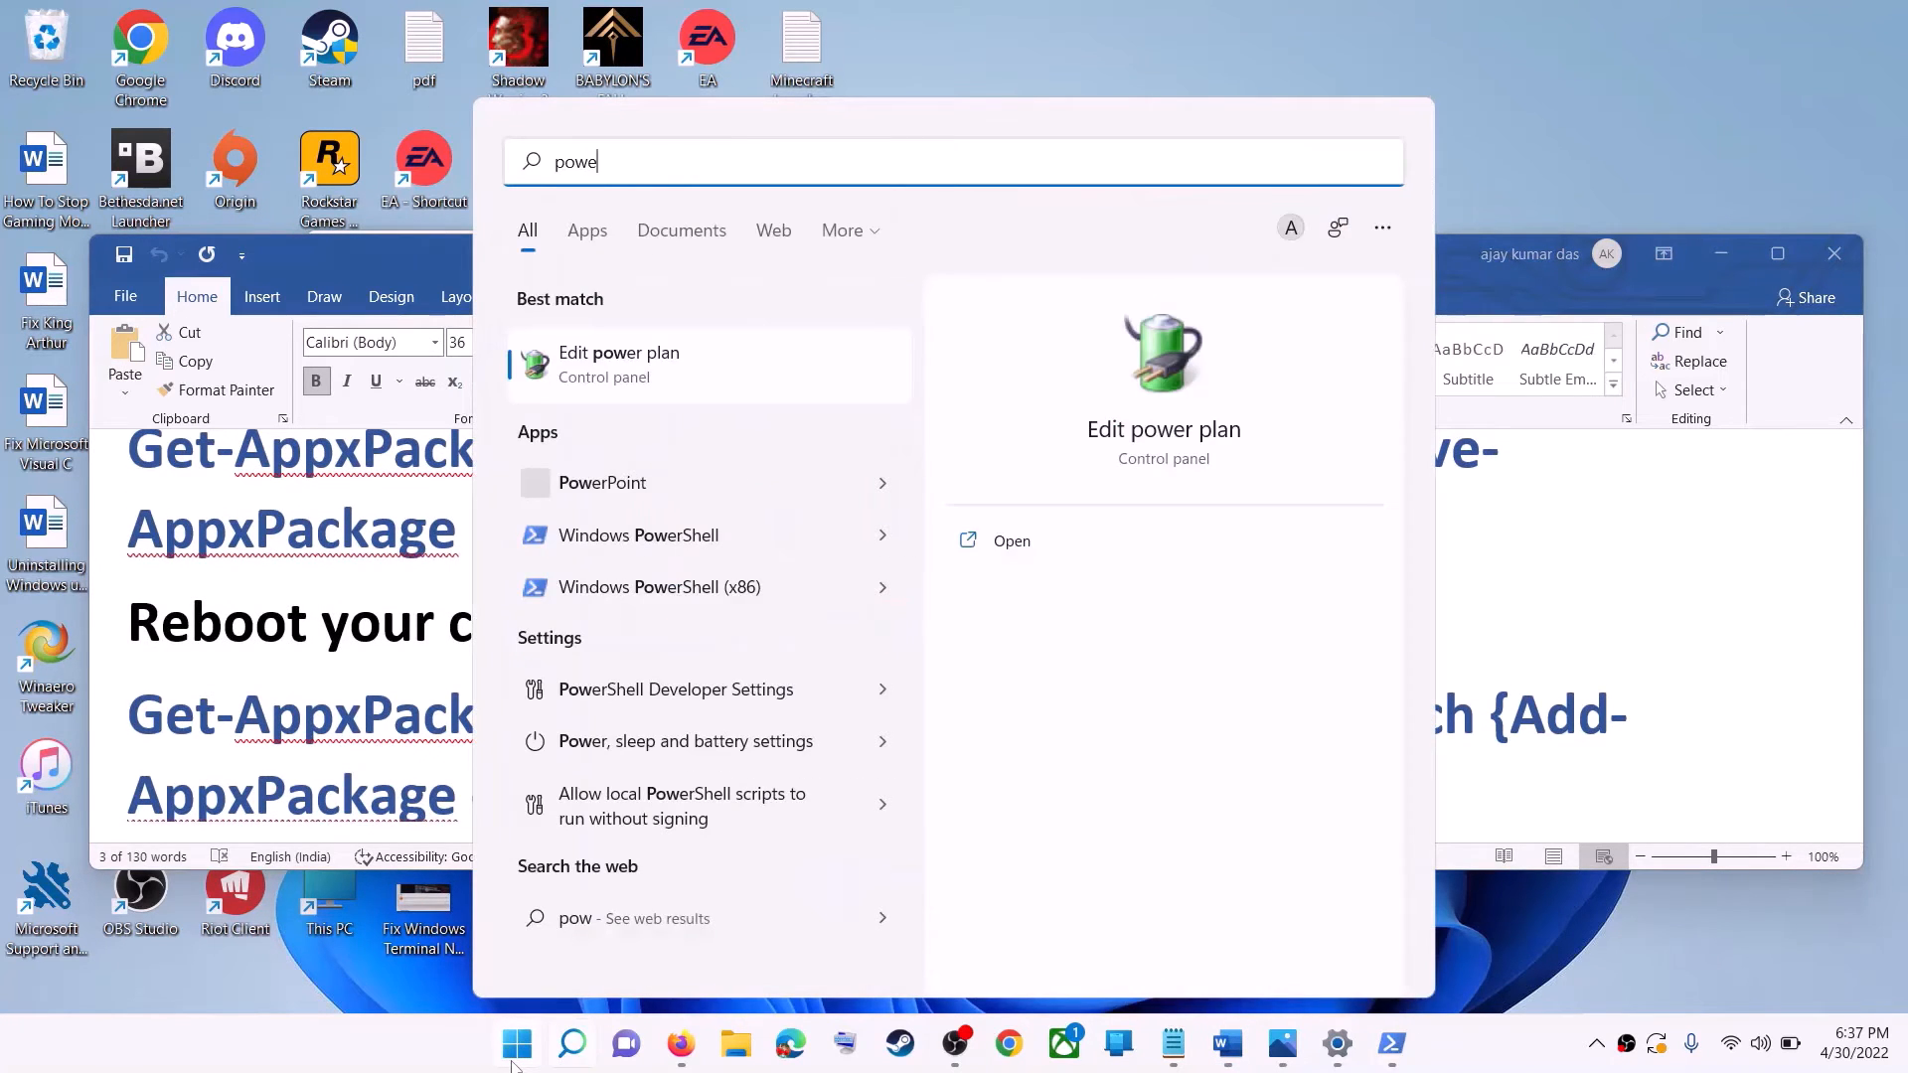
type("rshell")
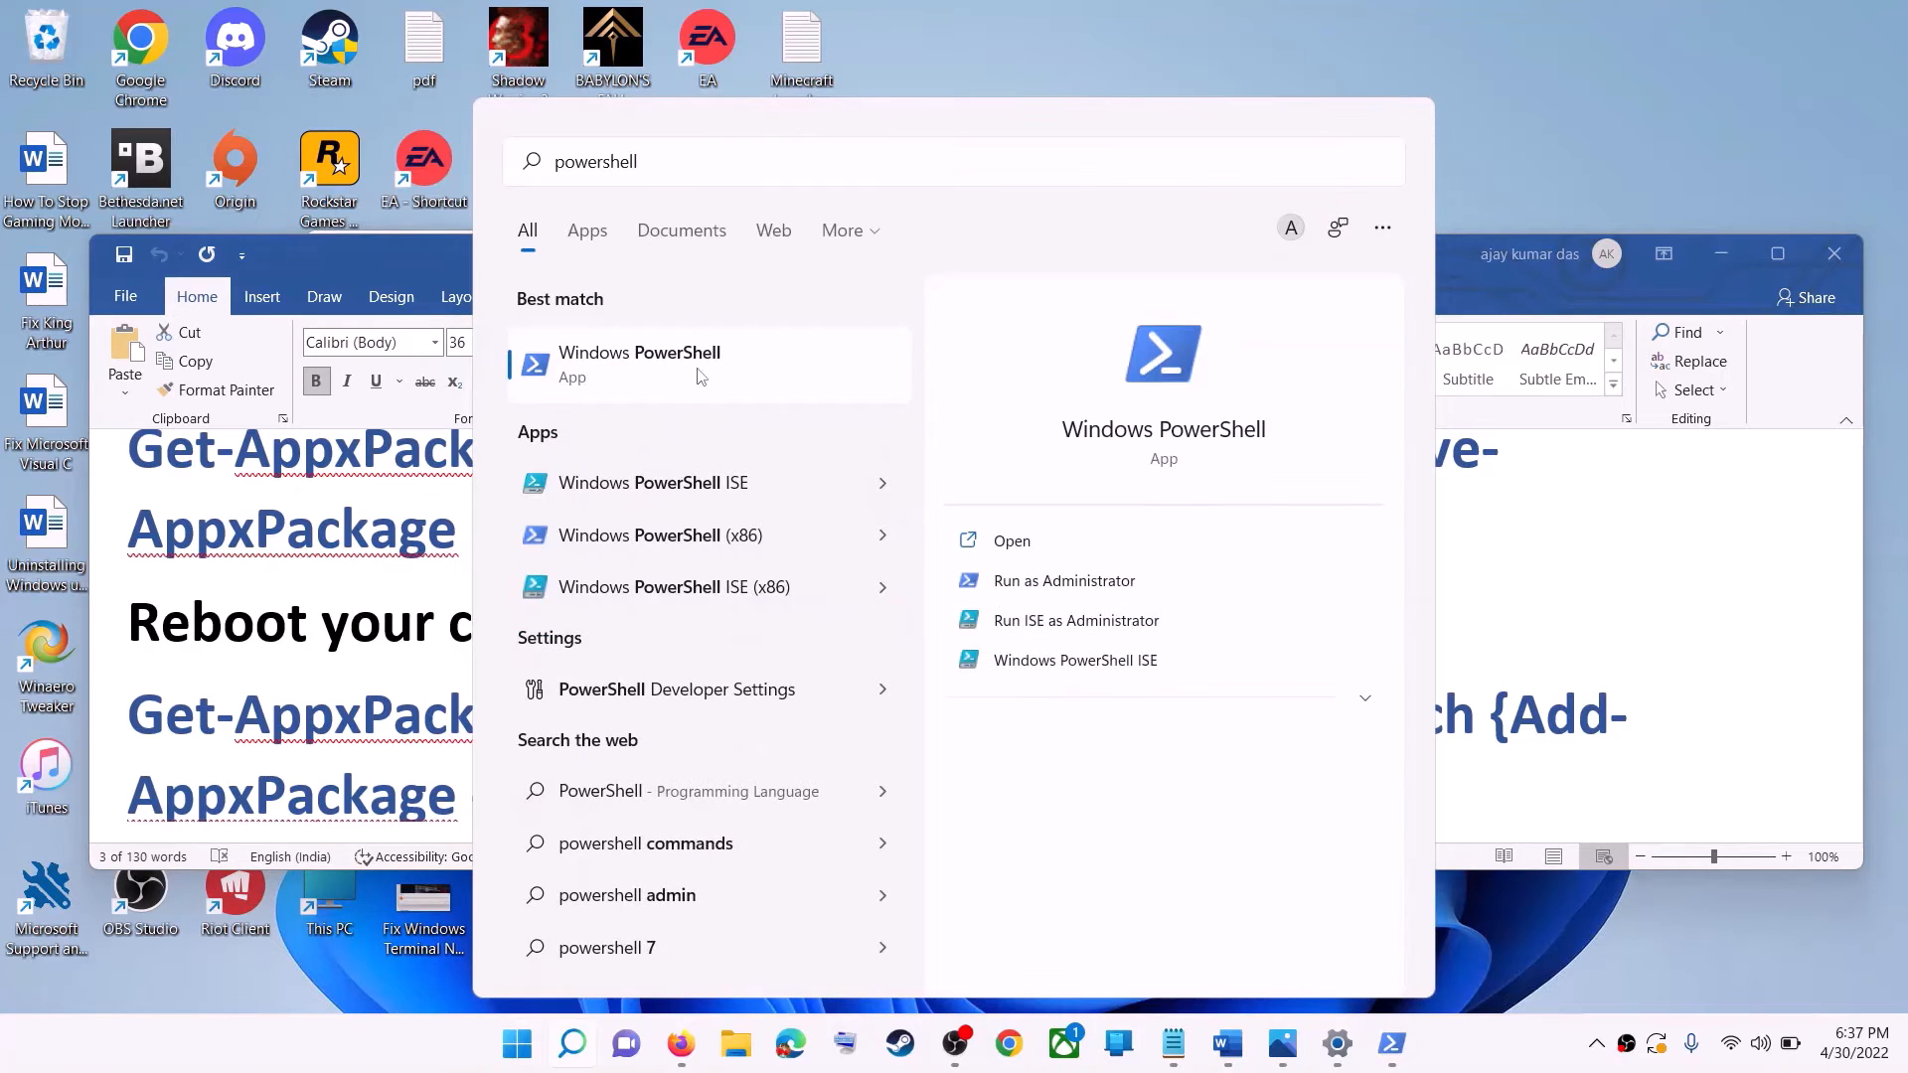
right_click(700, 375)
left_click(825, 395)
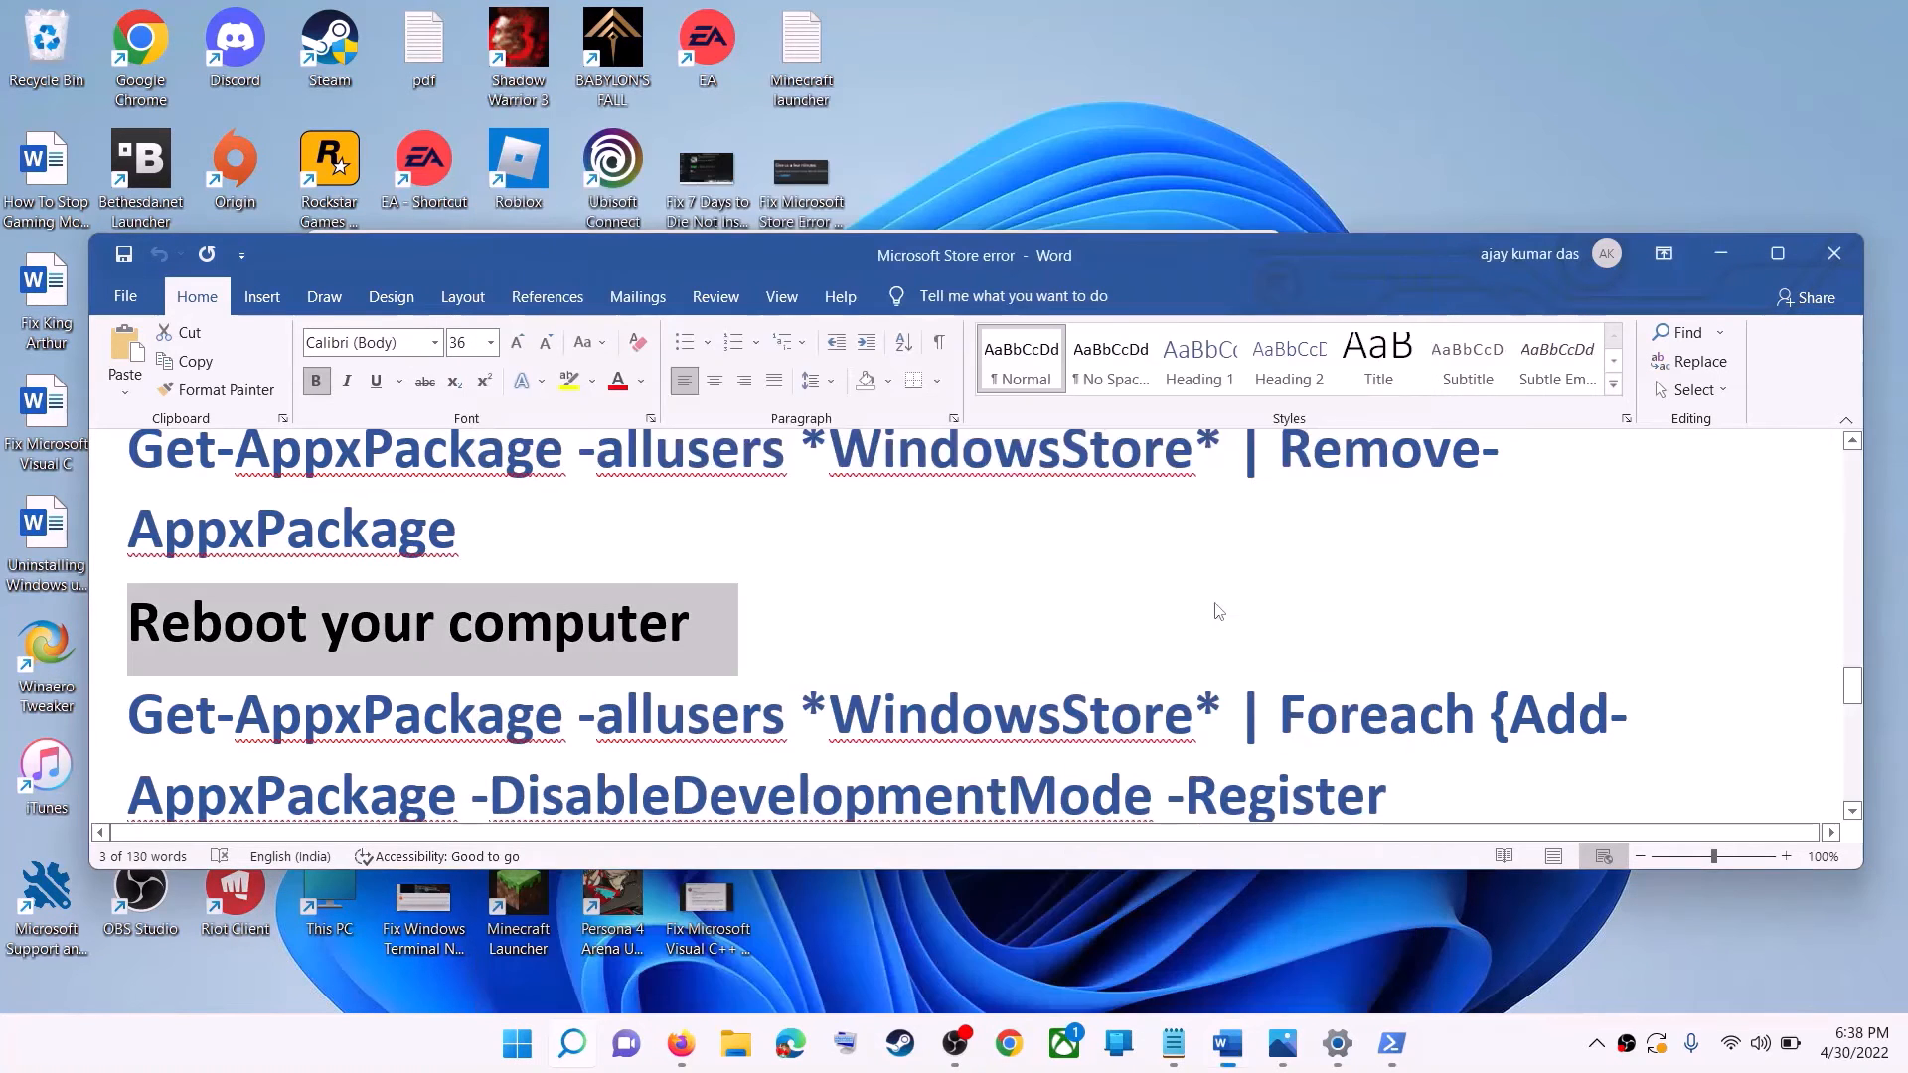
left_click(926, 710)
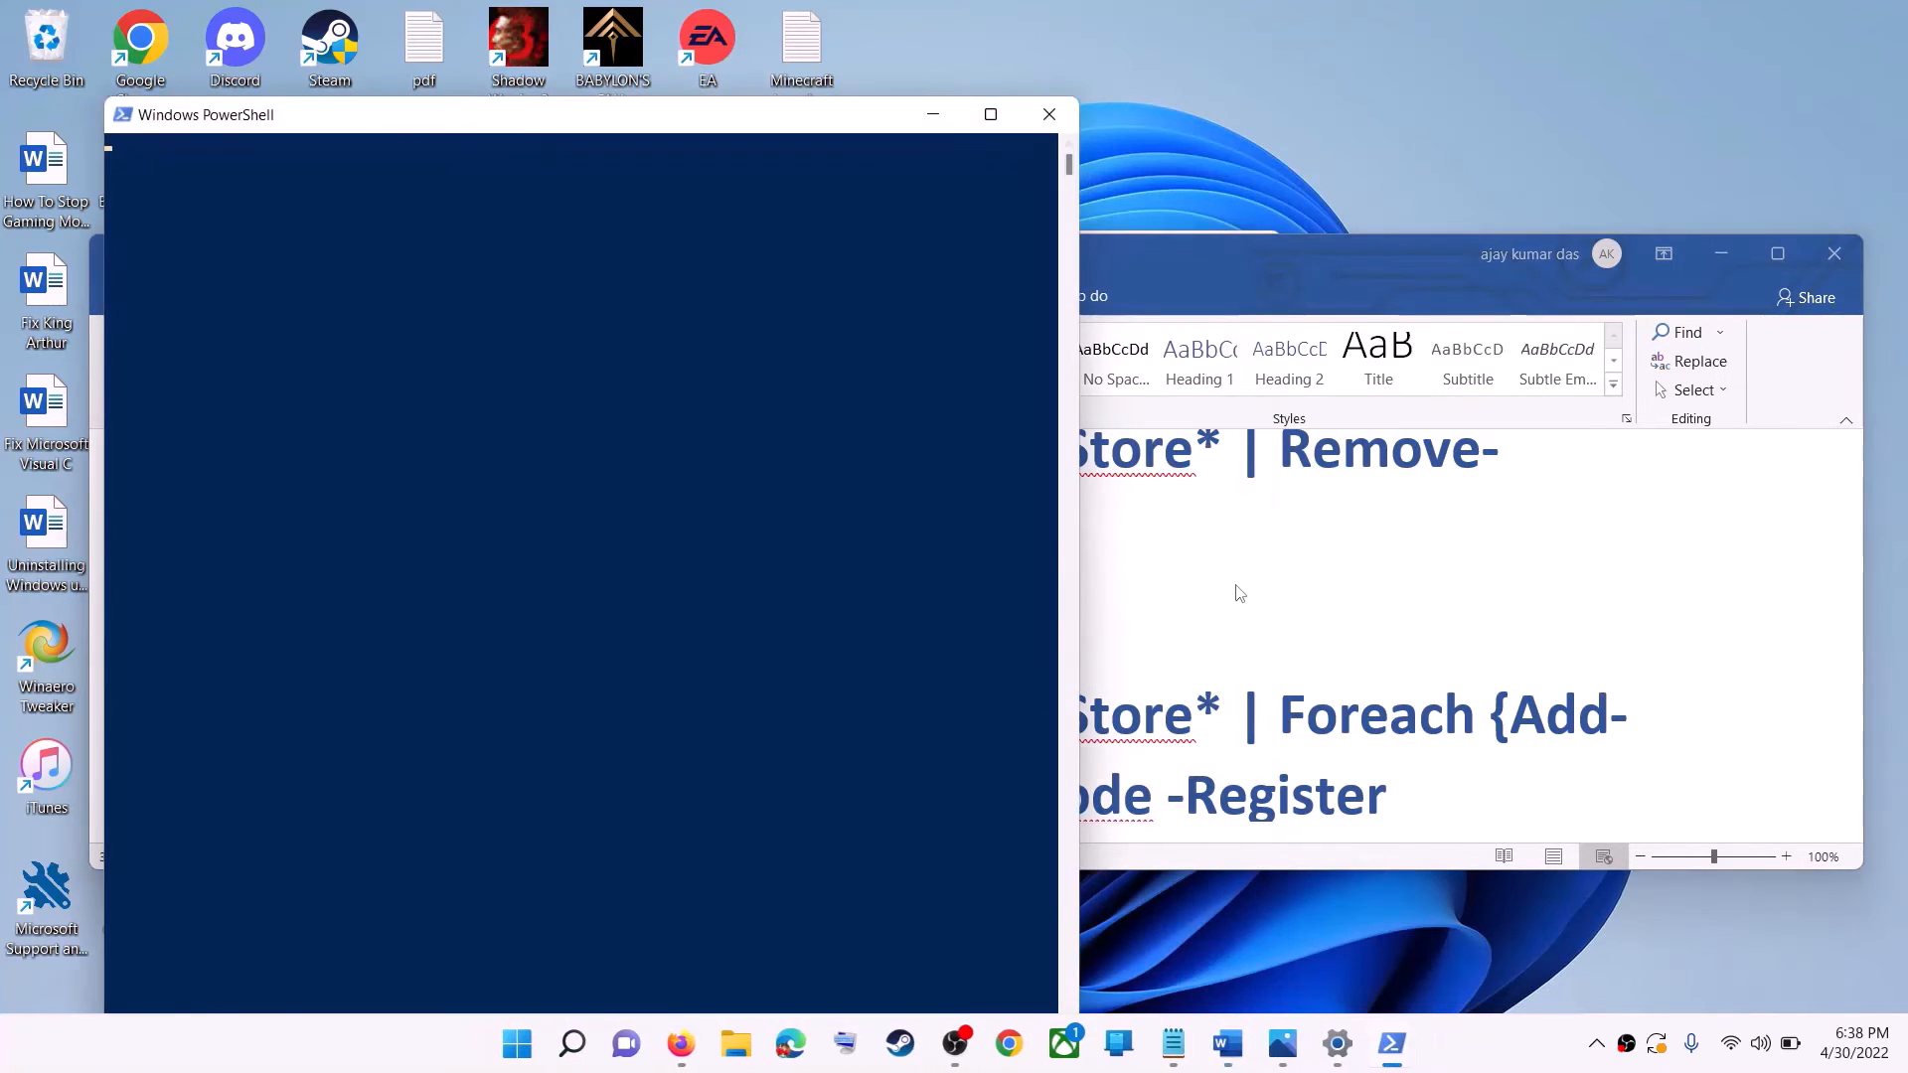
Copy the command Get-AppxPackage -allusers *WindowsStore* | Foreach {Add-AppxPackage -DisableDevelopmentMode -Register “$($_.InstallLocation)\AppXManifest.xml”} from Step 9 in the Word document.
left_click(1241, 593)
scroll(1010, 668, "down", 2)
left_click_drag(1237, 780, 191, 606)
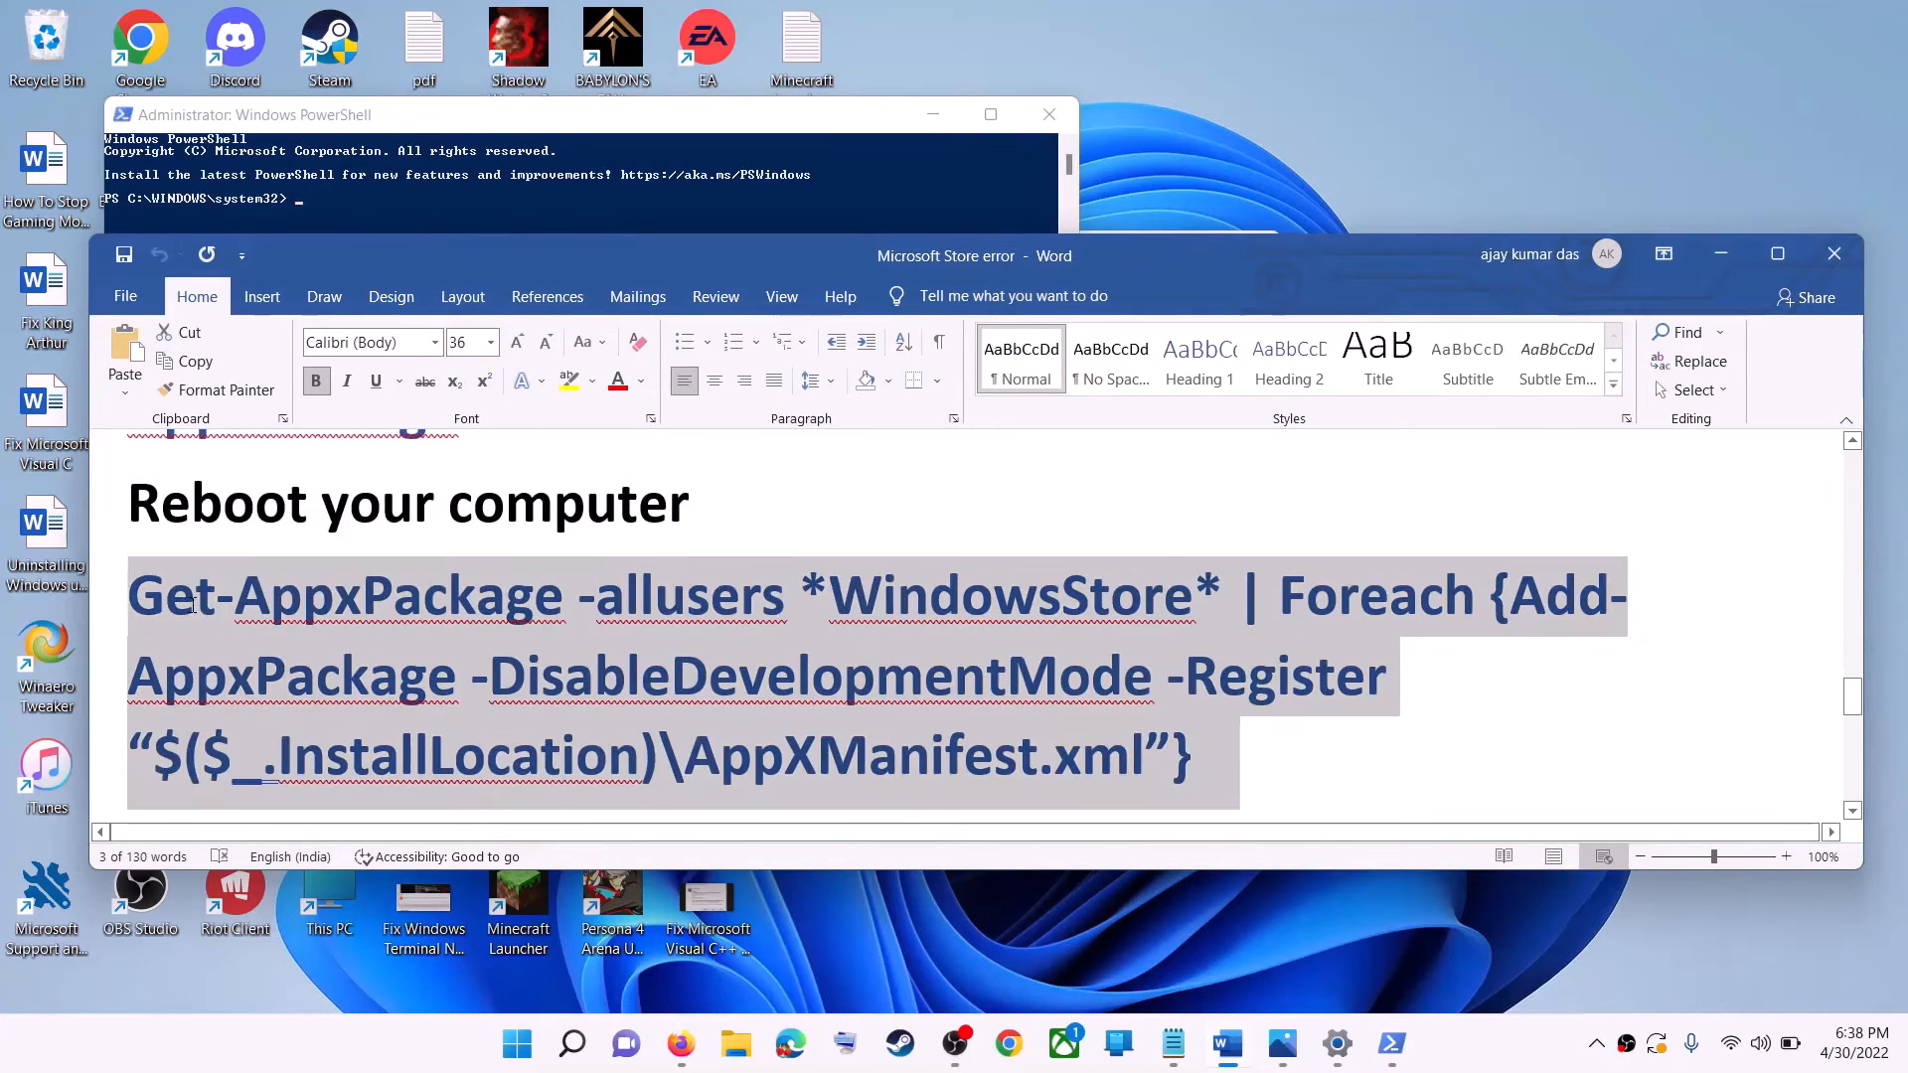
right_click(219, 636)
left_click(283, 683)
Run the copied Add-AppxPackage registration command in the administrator PowerShell window to reinstall the Store.
left_click(651, 211)
left_click(580, 407)
key("ctrl+v")
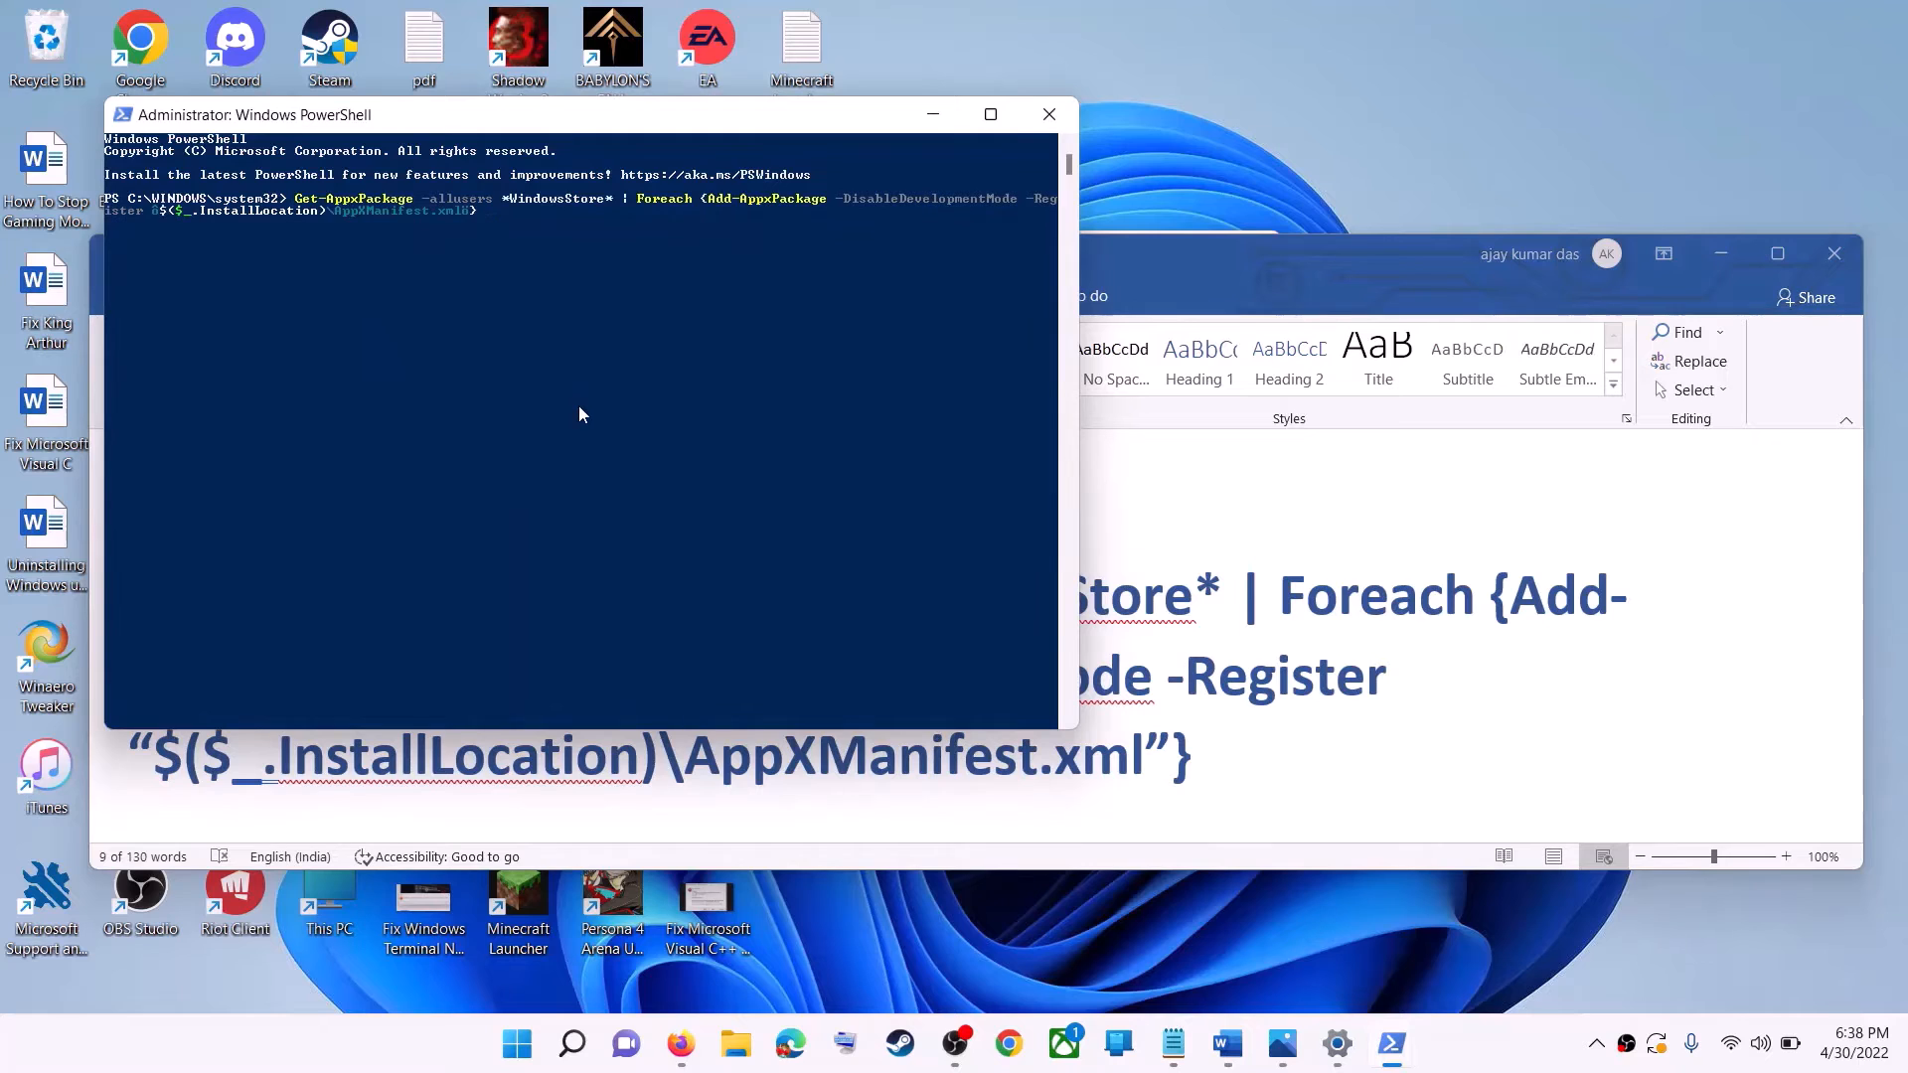
key("Return")
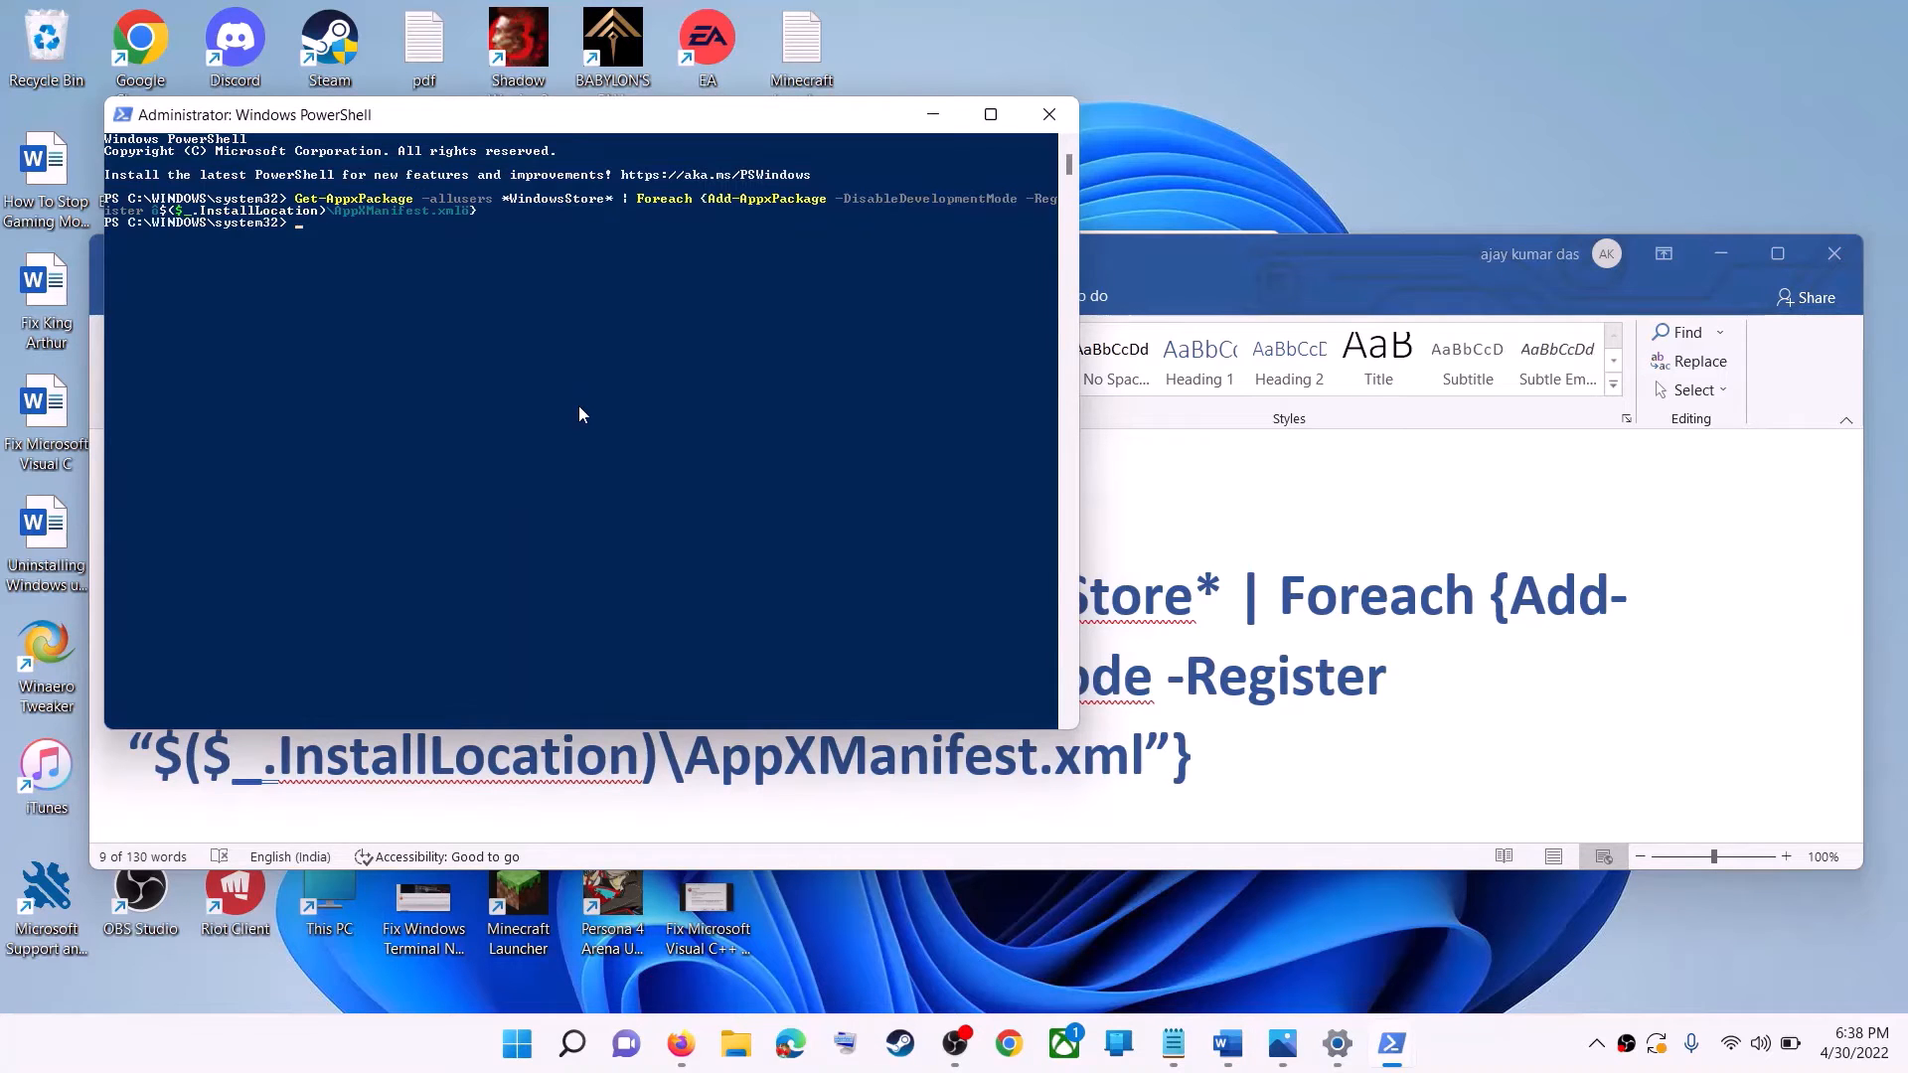
Search Windows for "store" and launch Microsoft Store.
left_click(519, 1052)
type("s")
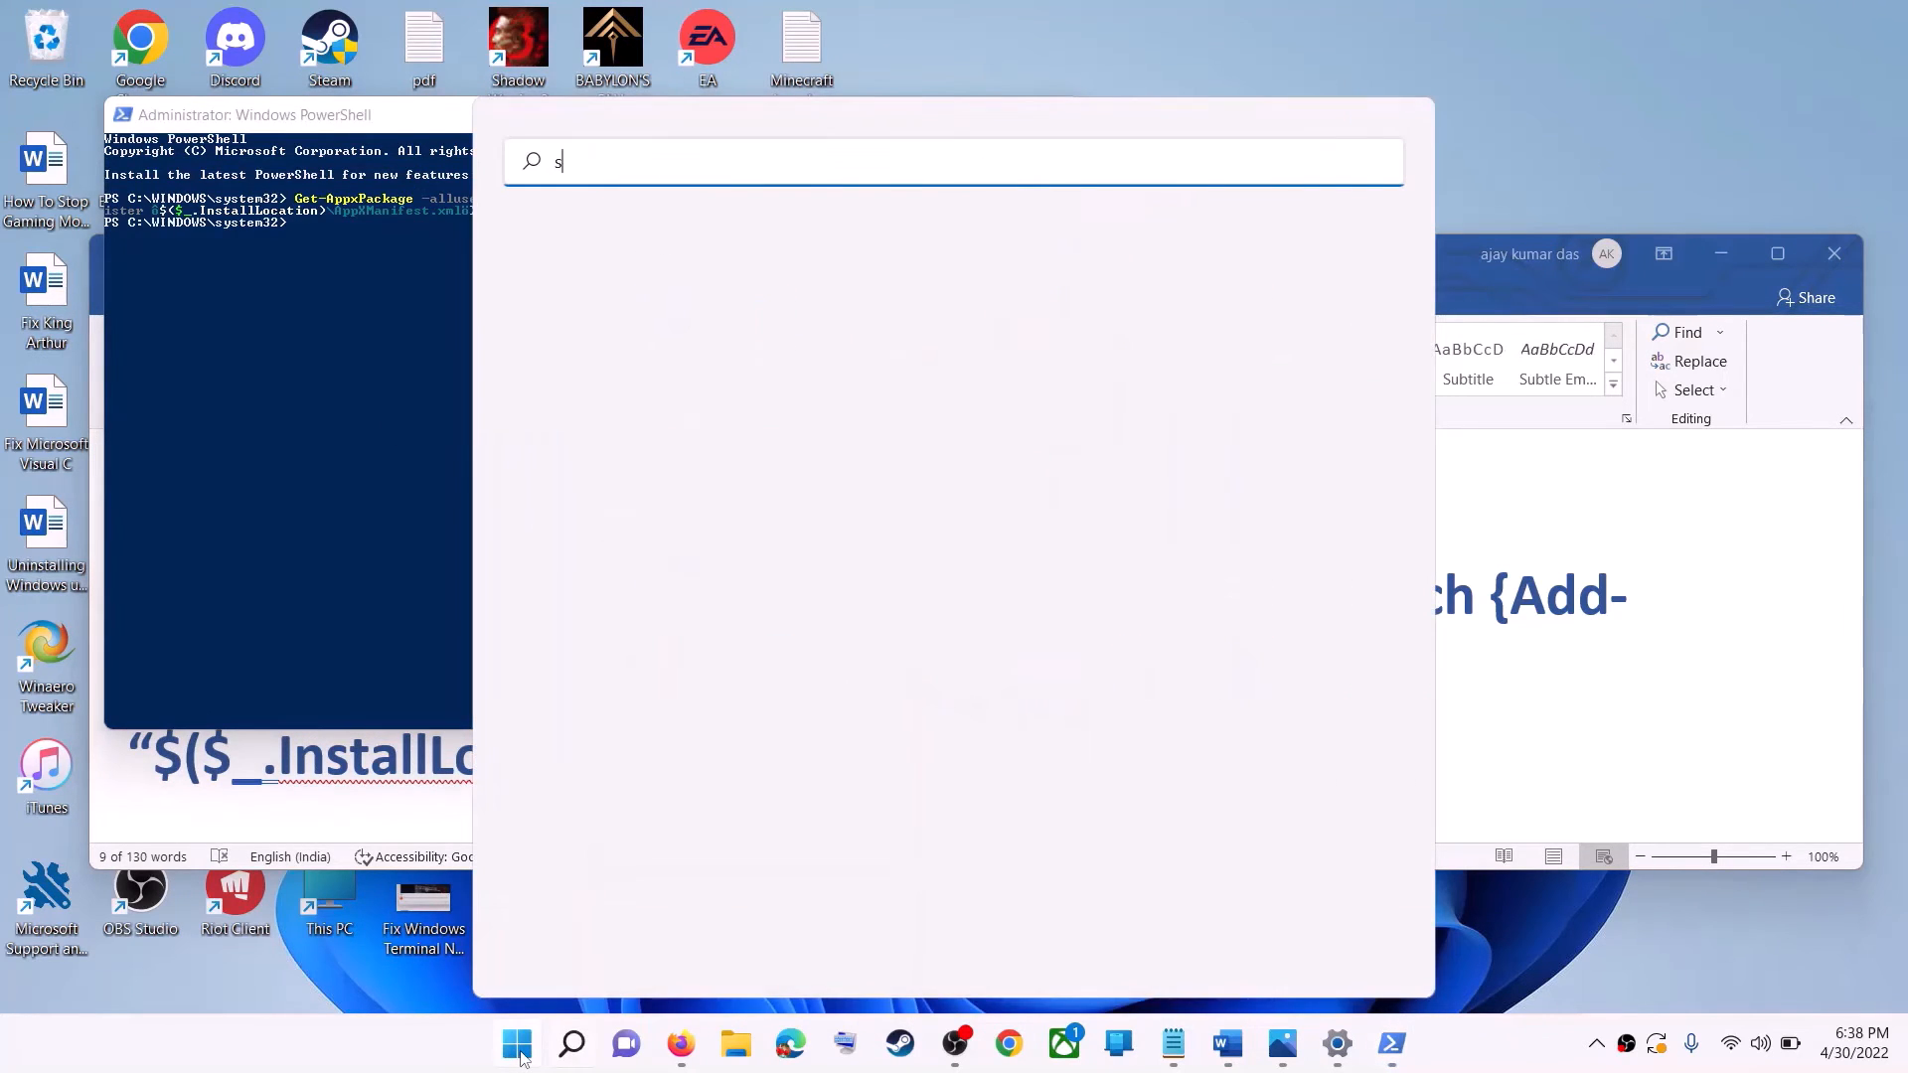
type("tore")
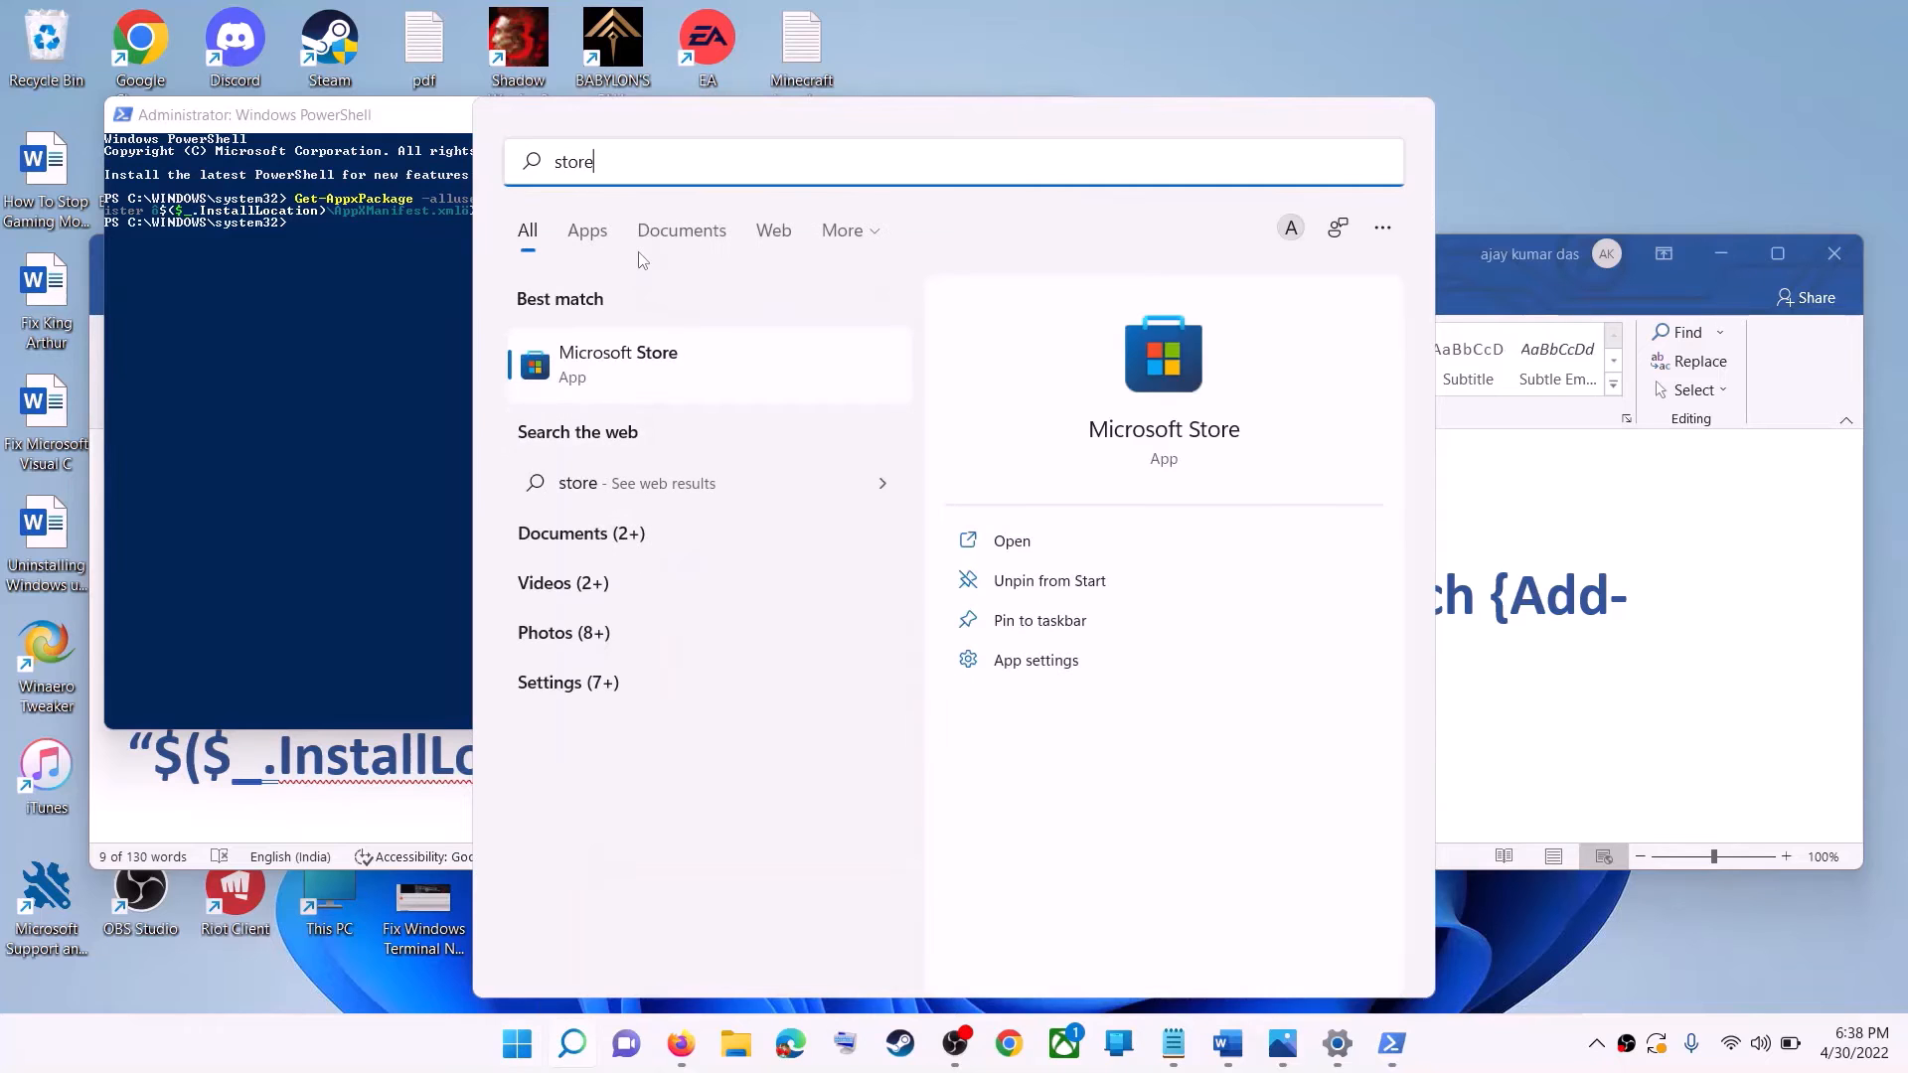
key("Return")
Highlight "Try installing to C drive/Different Drive" under Step 10 in the Word document.
left_click(1776, 643)
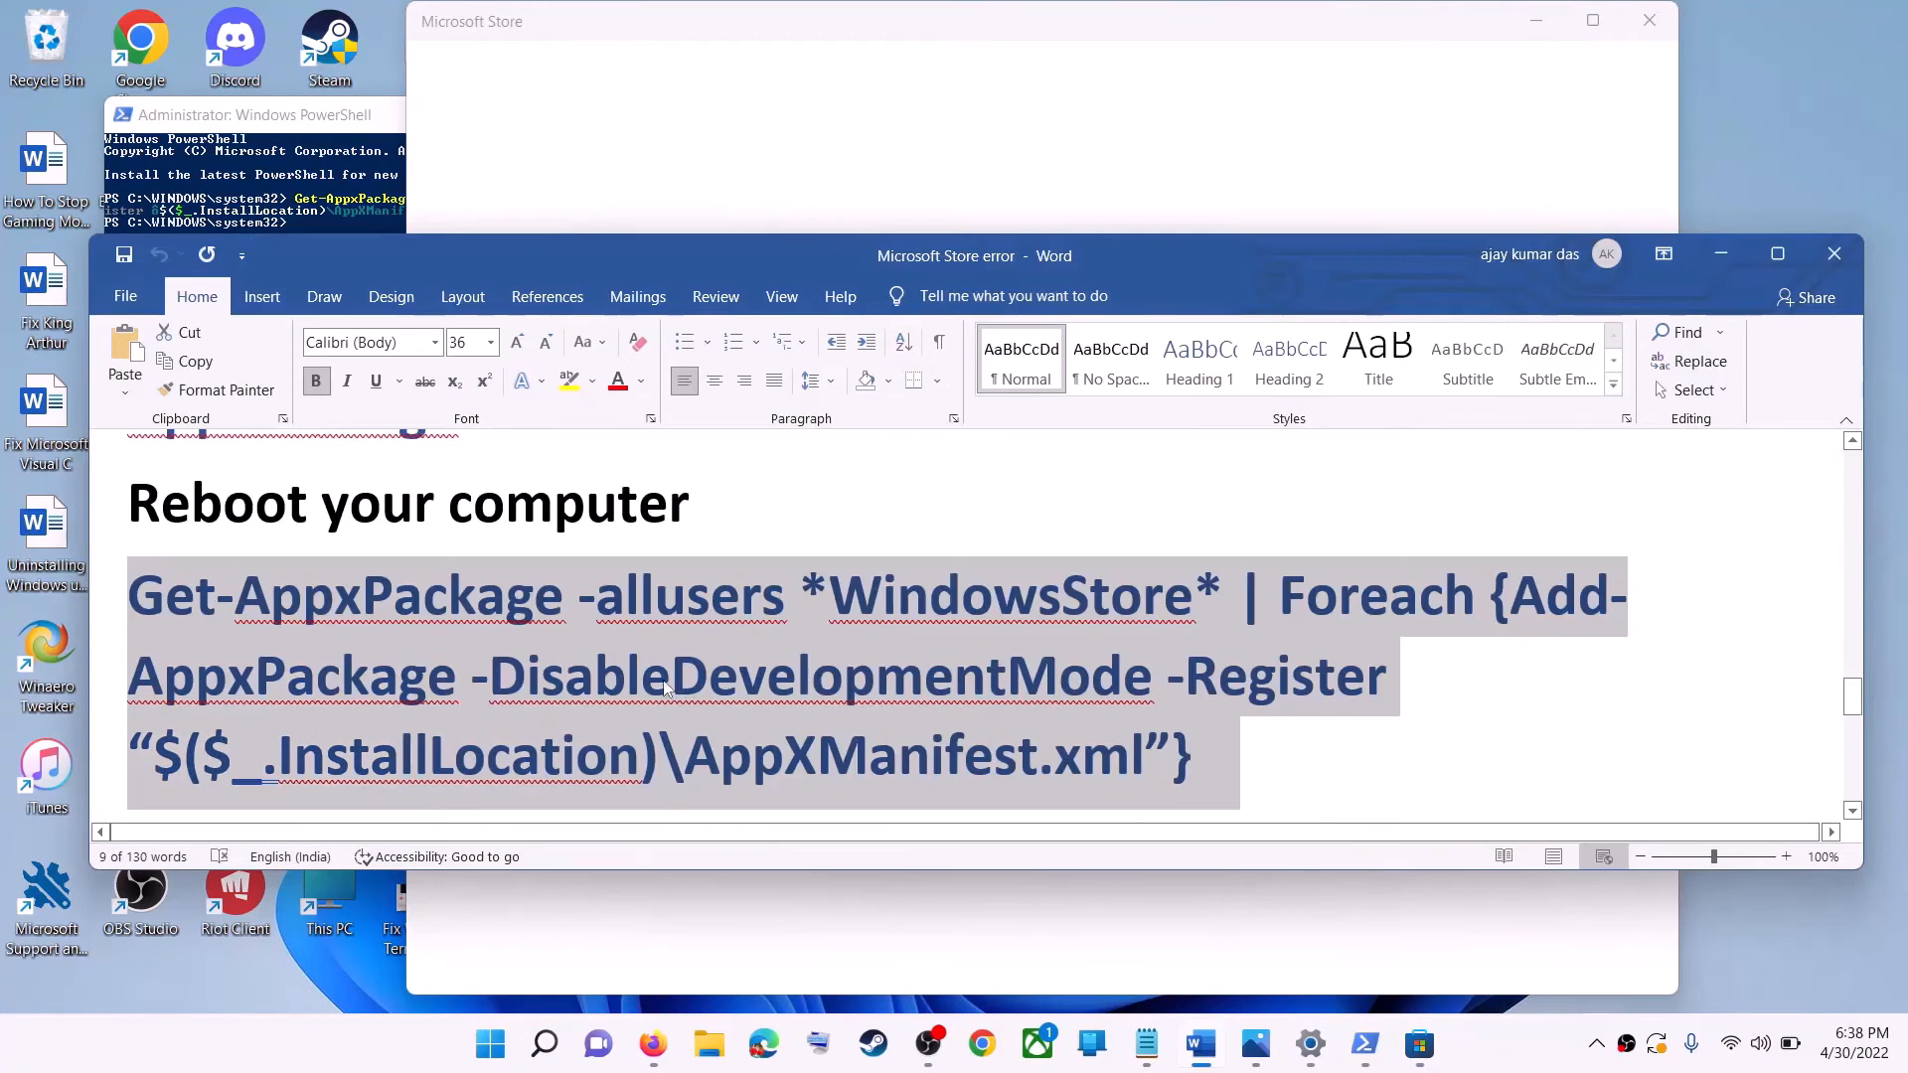
scroll(666, 667, "down", 3)
scroll(666, 668, "down", 2)
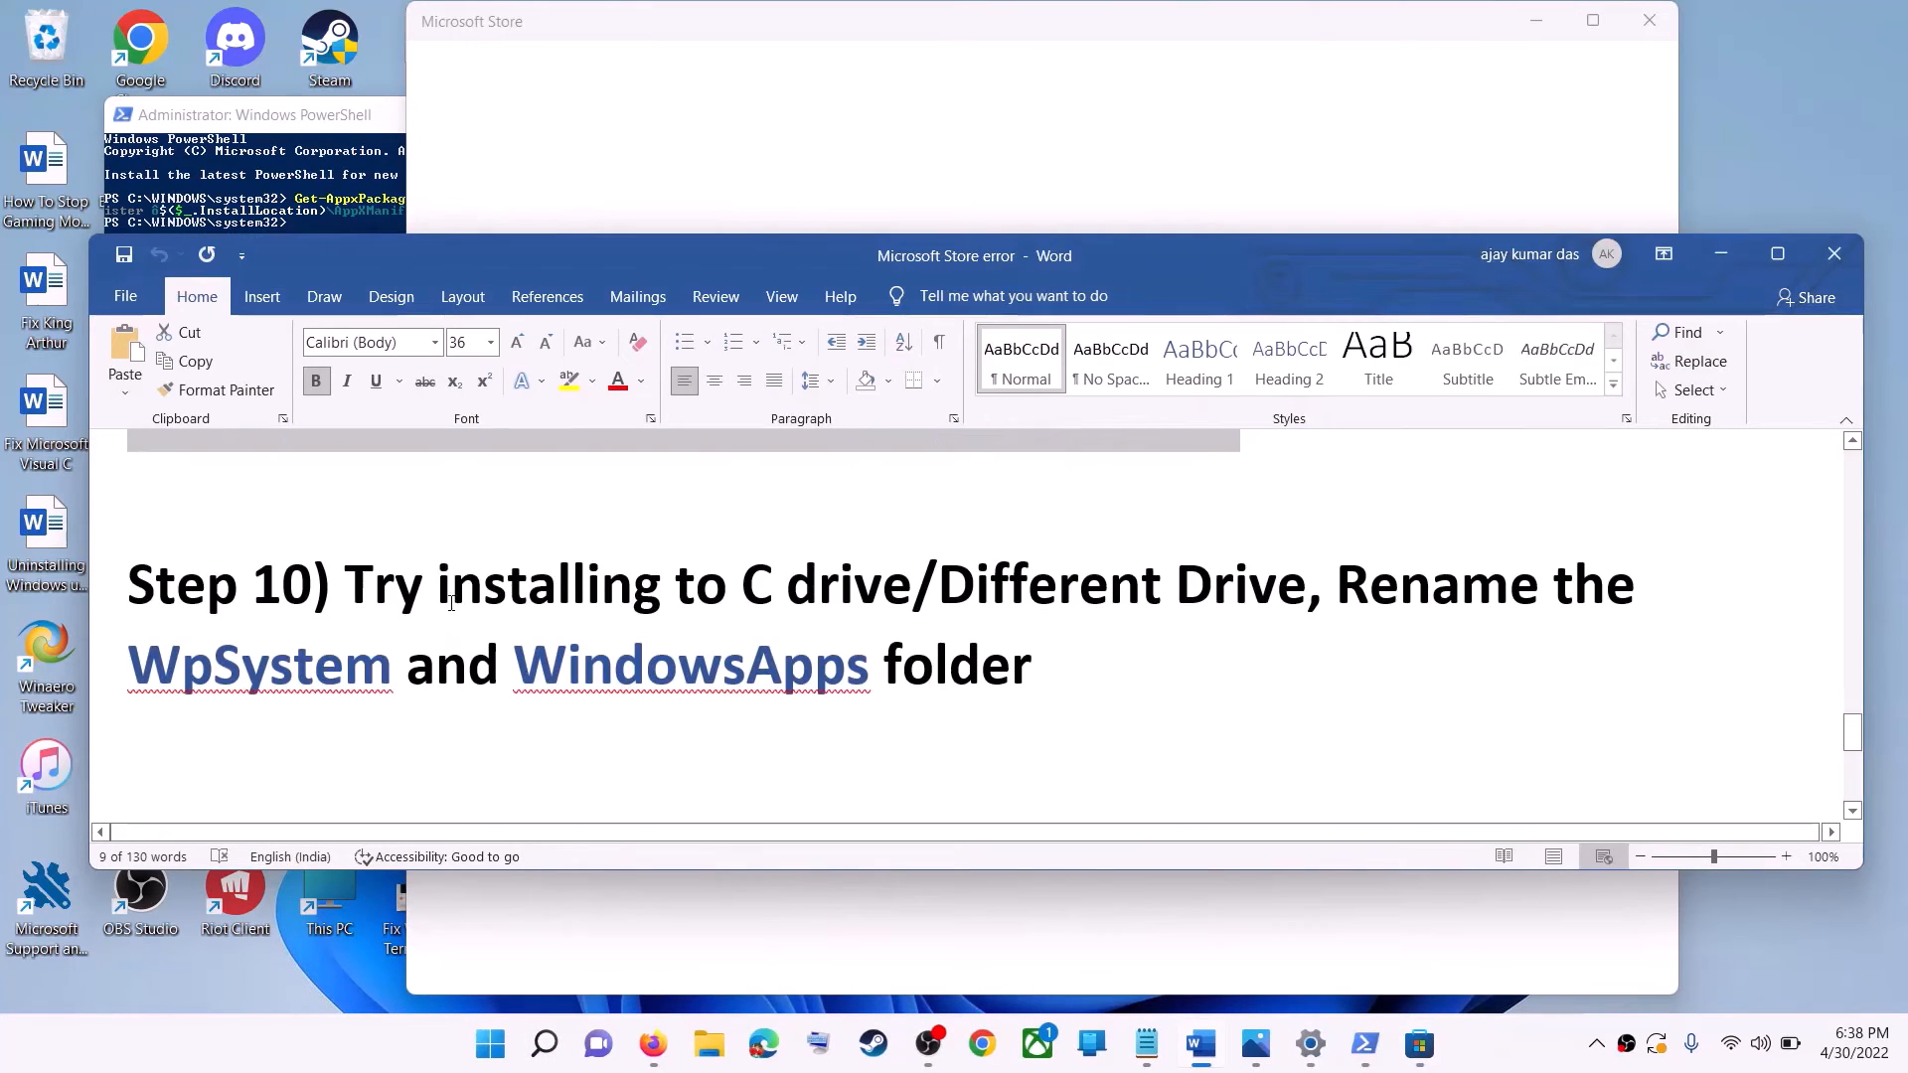
left_click_drag(411, 579, 1307, 594)
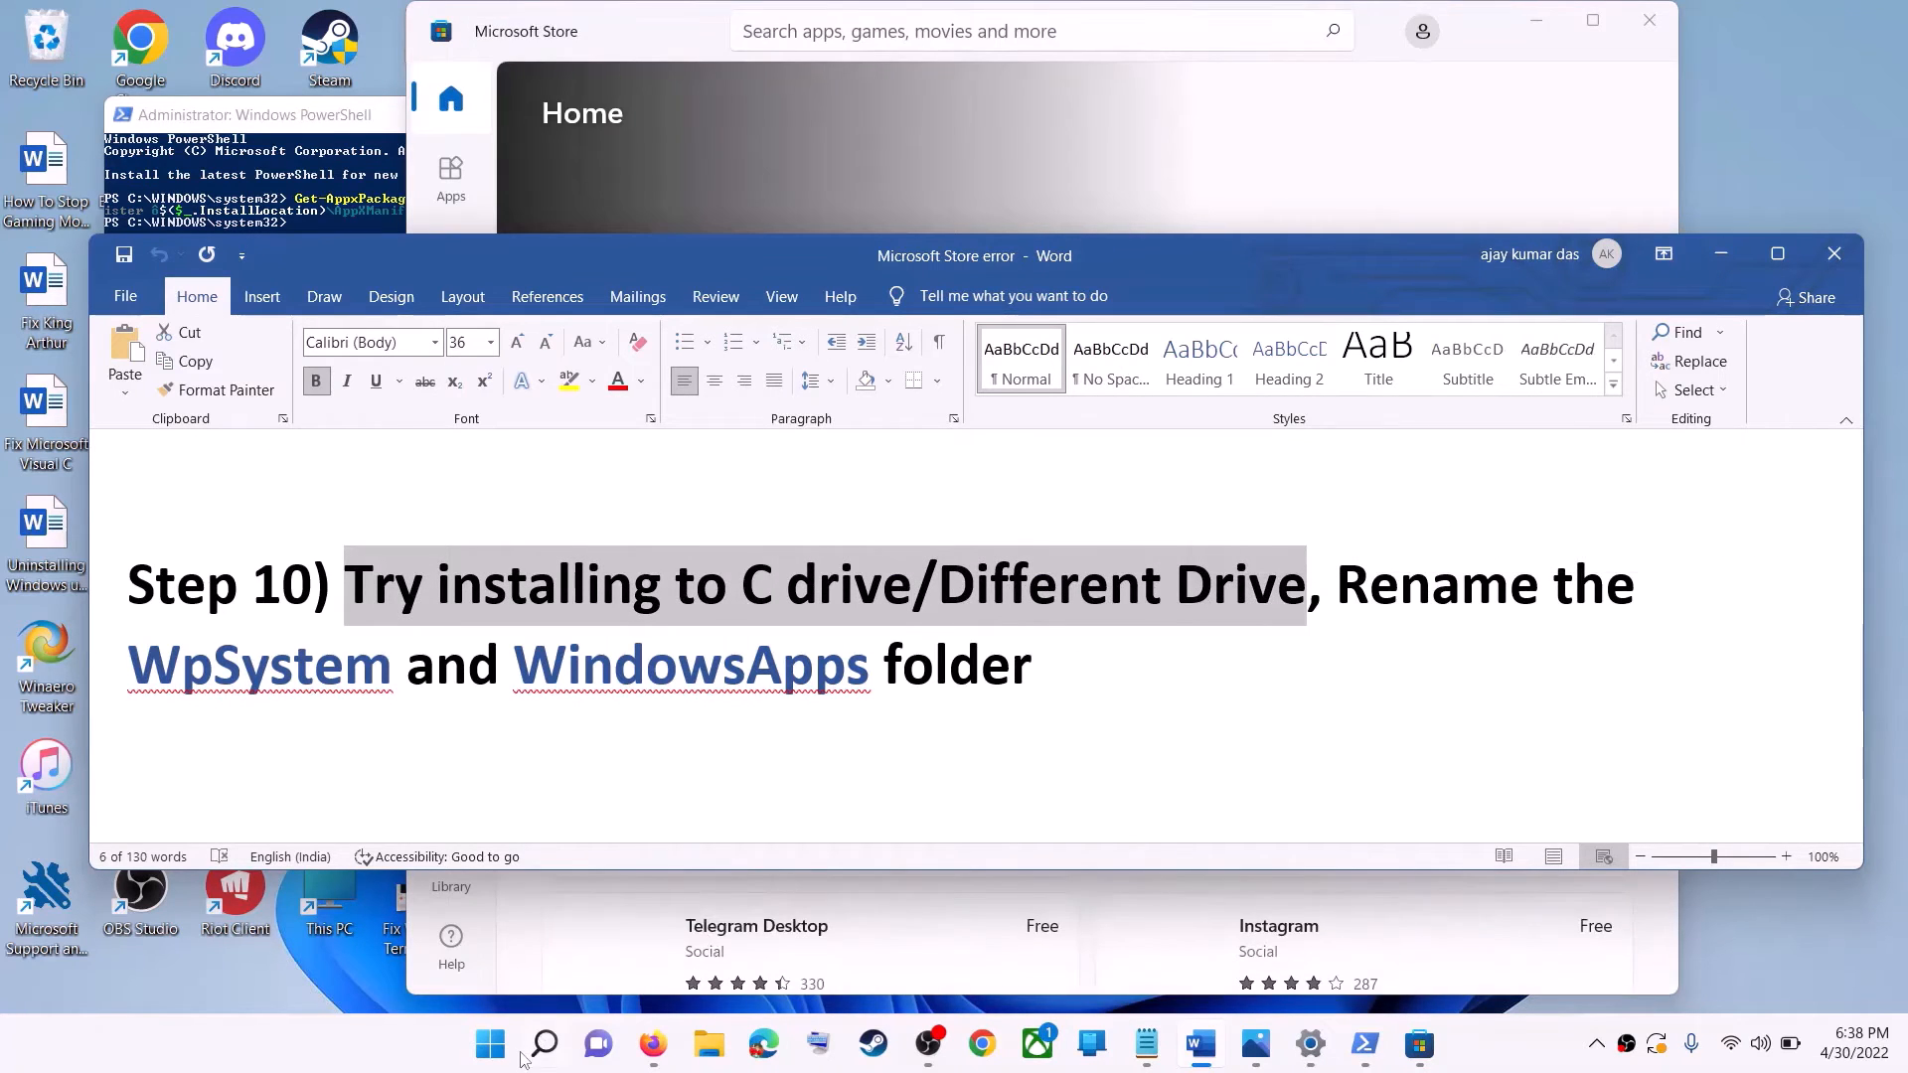
Open the Storage page of the System settings in Windows Settings and view its storage management options.
left_click(492, 1046)
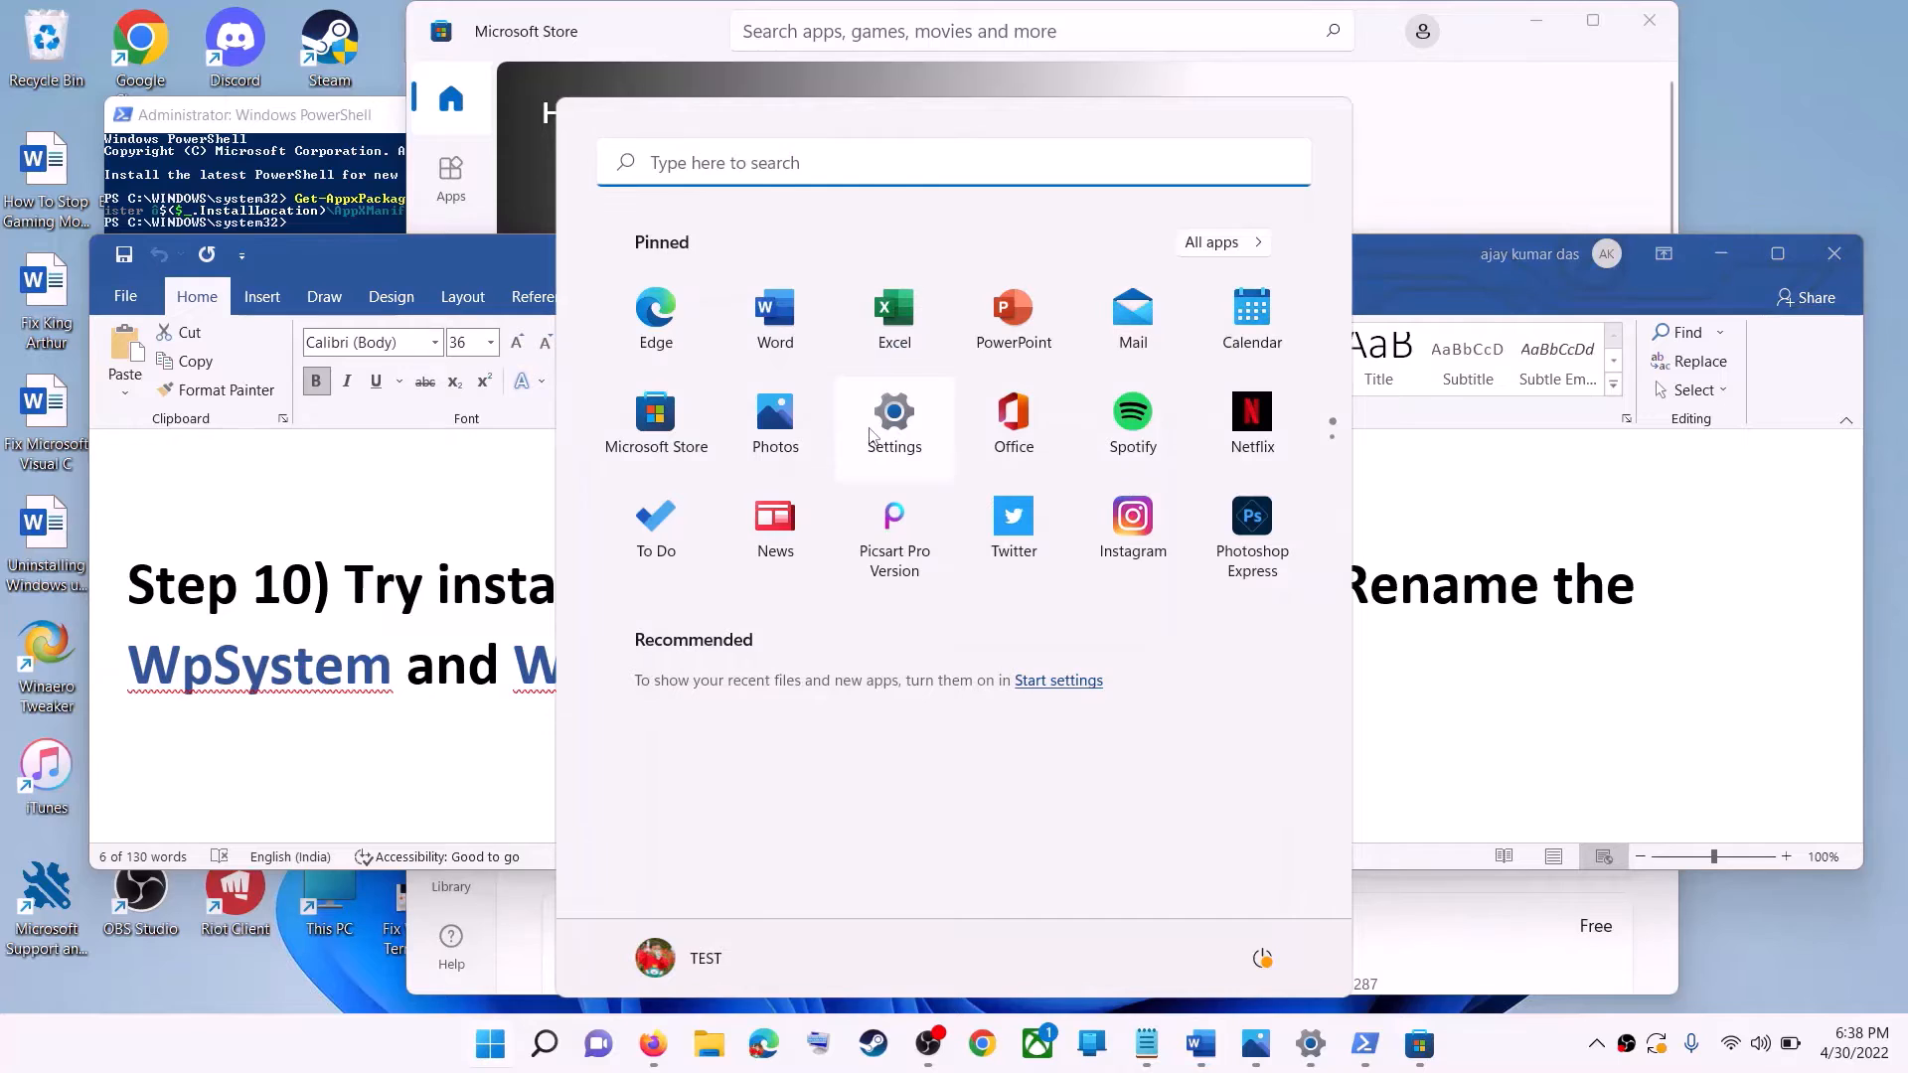
left_click(870, 435)
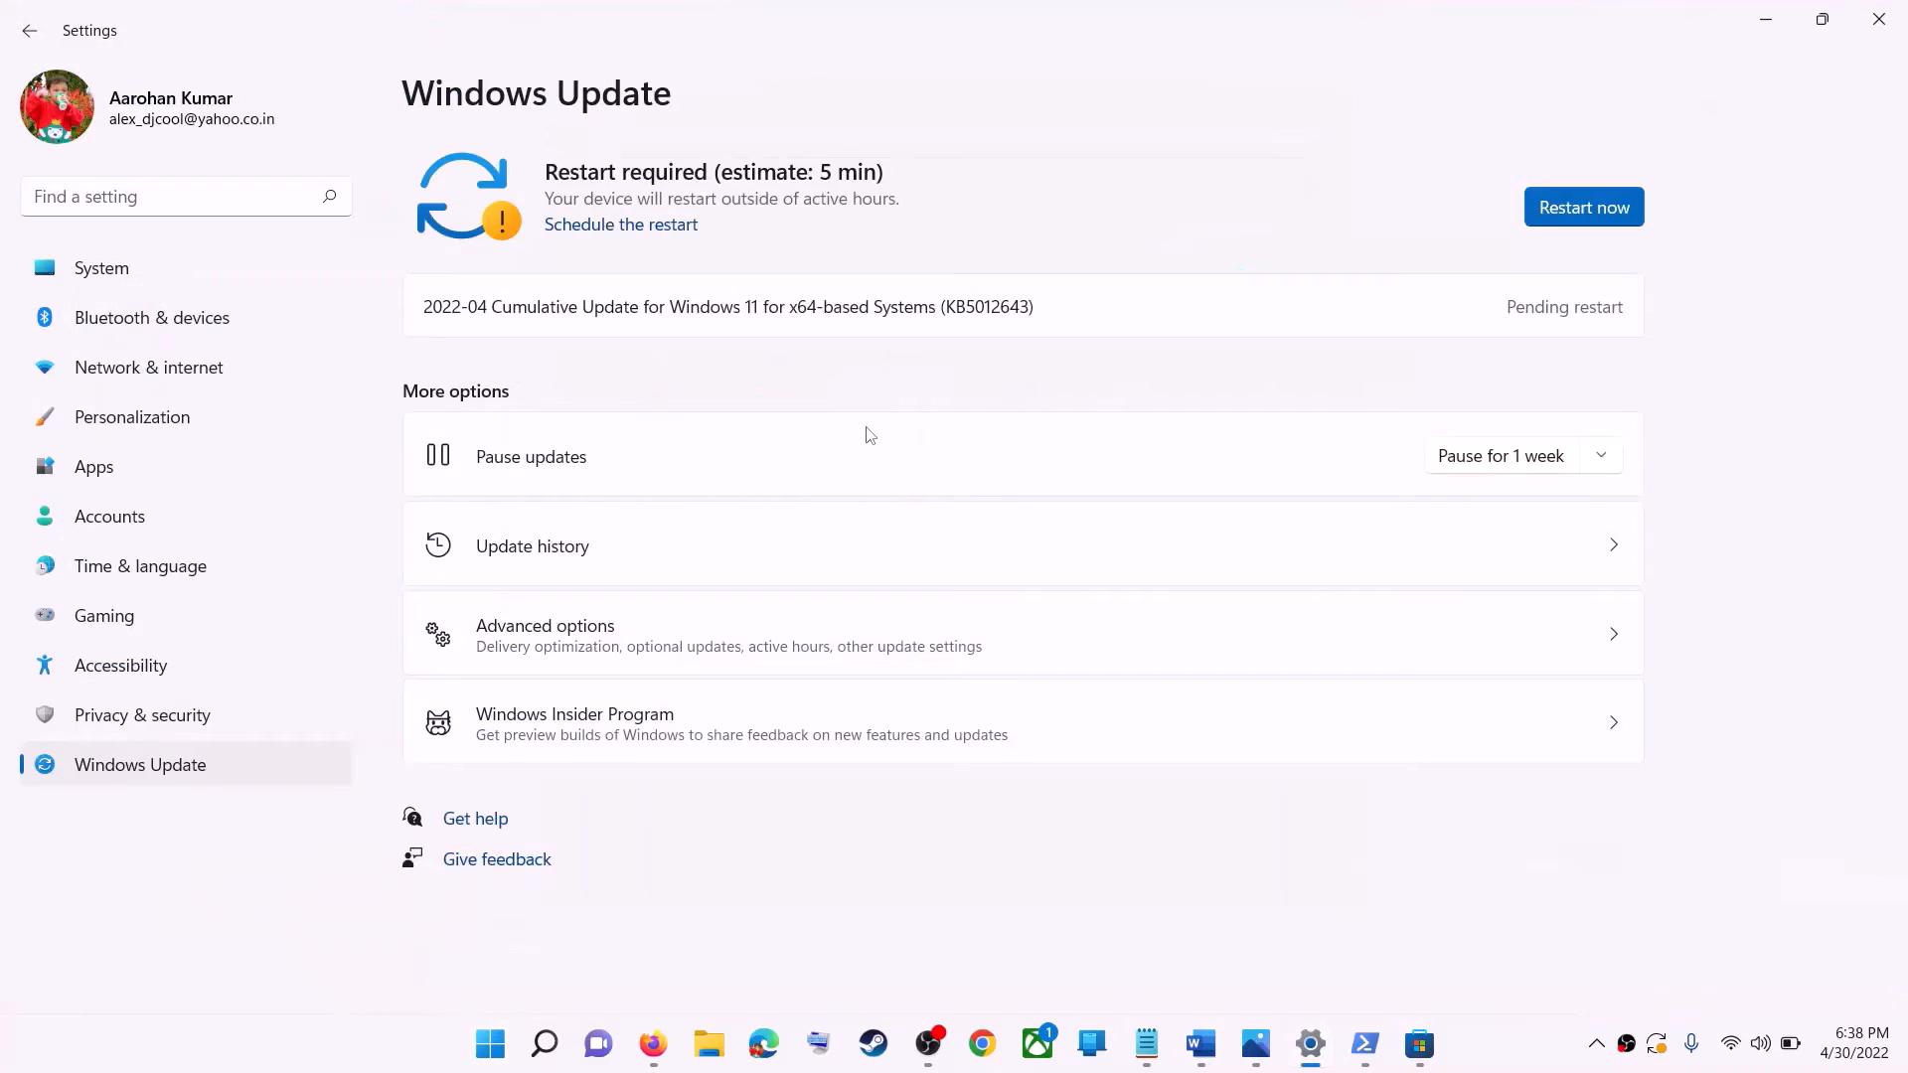
left_click(120, 274)
scroll(542, 549, "down", 3)
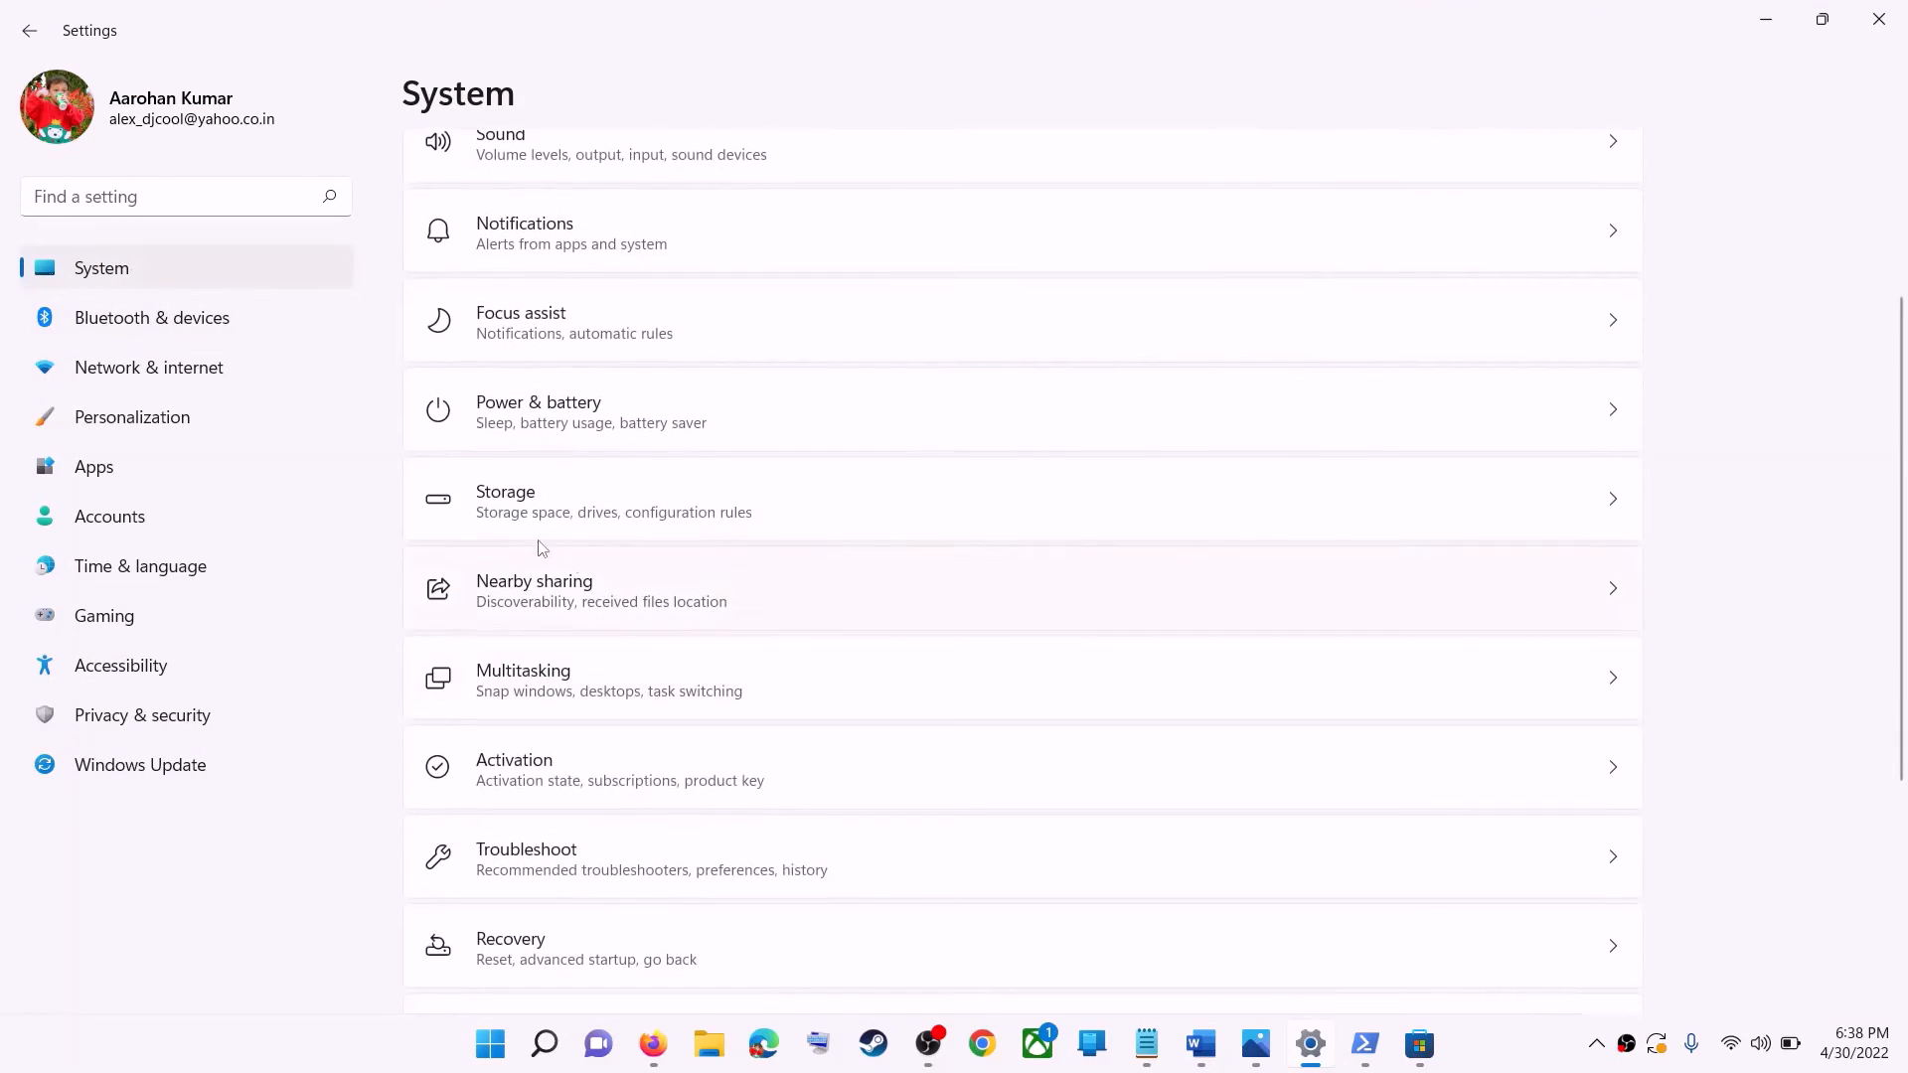
left_click(545, 514)
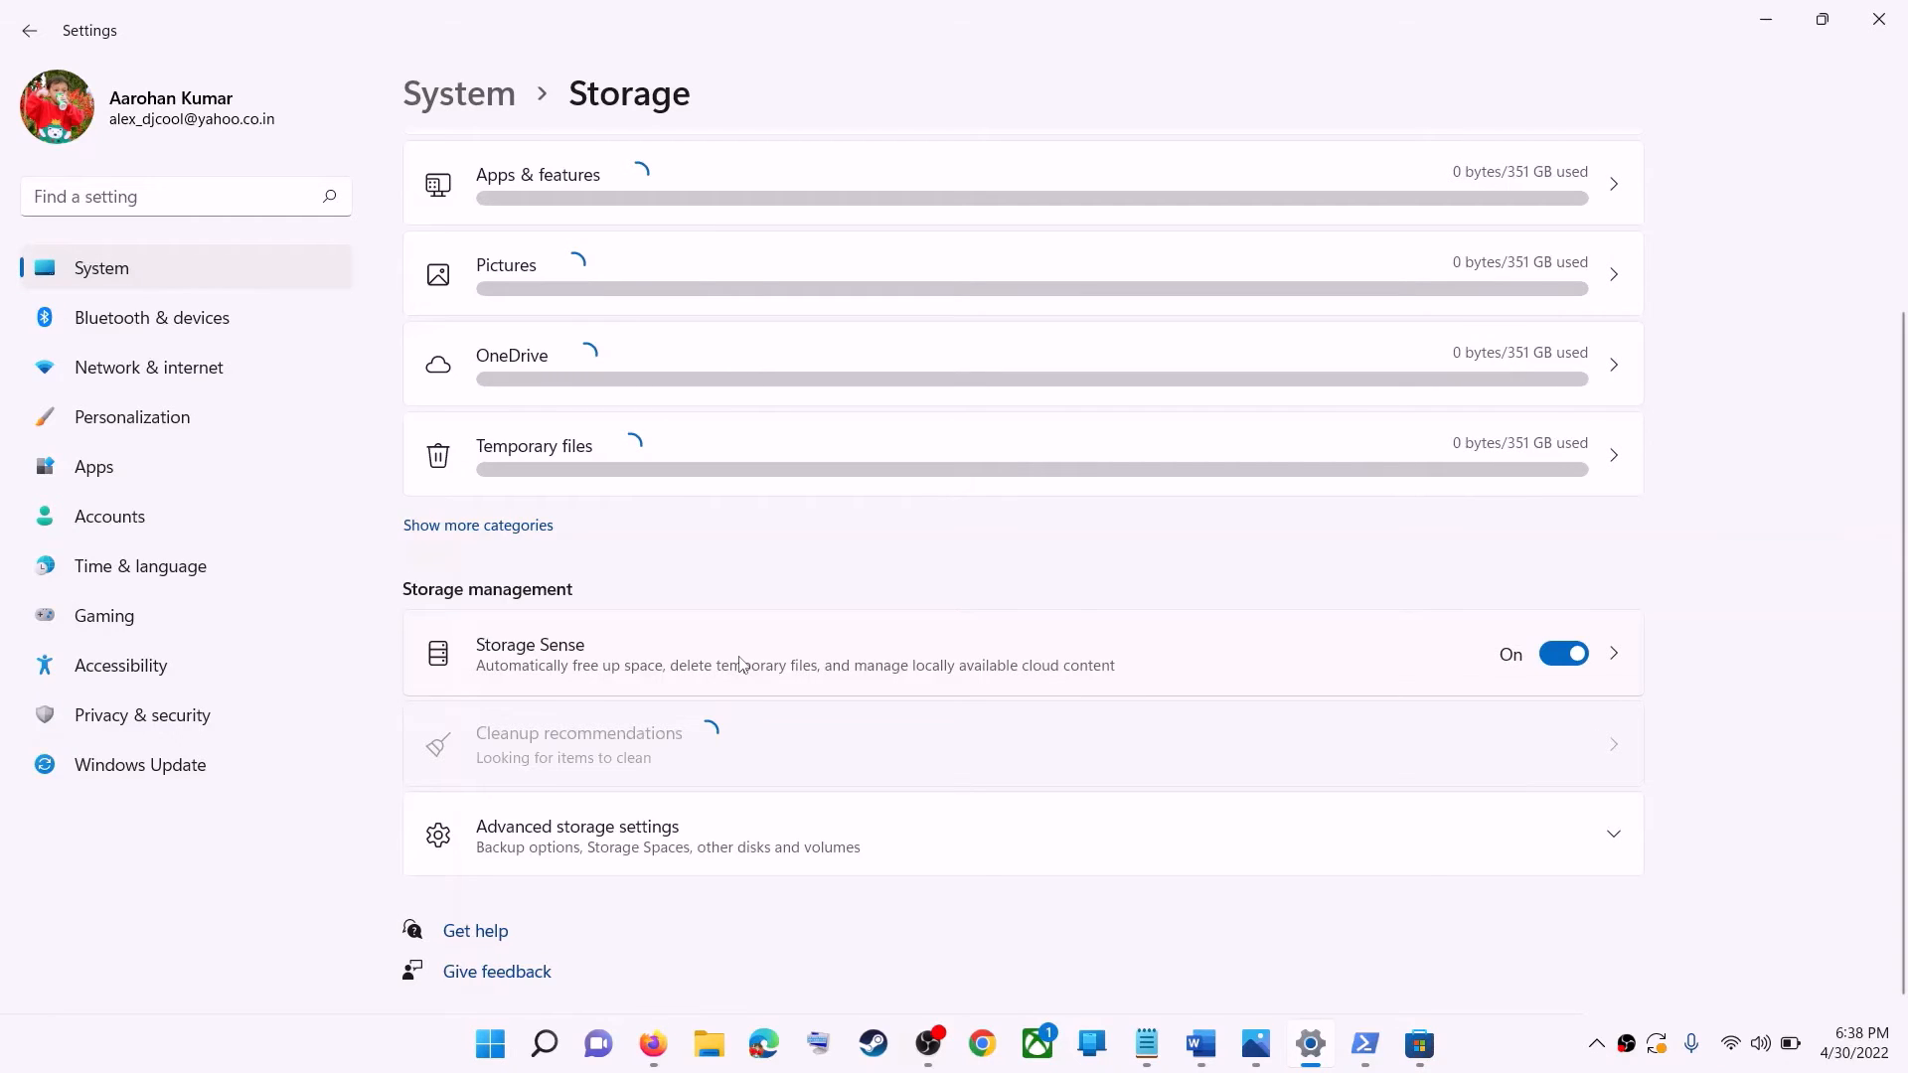
left_click(567, 346)
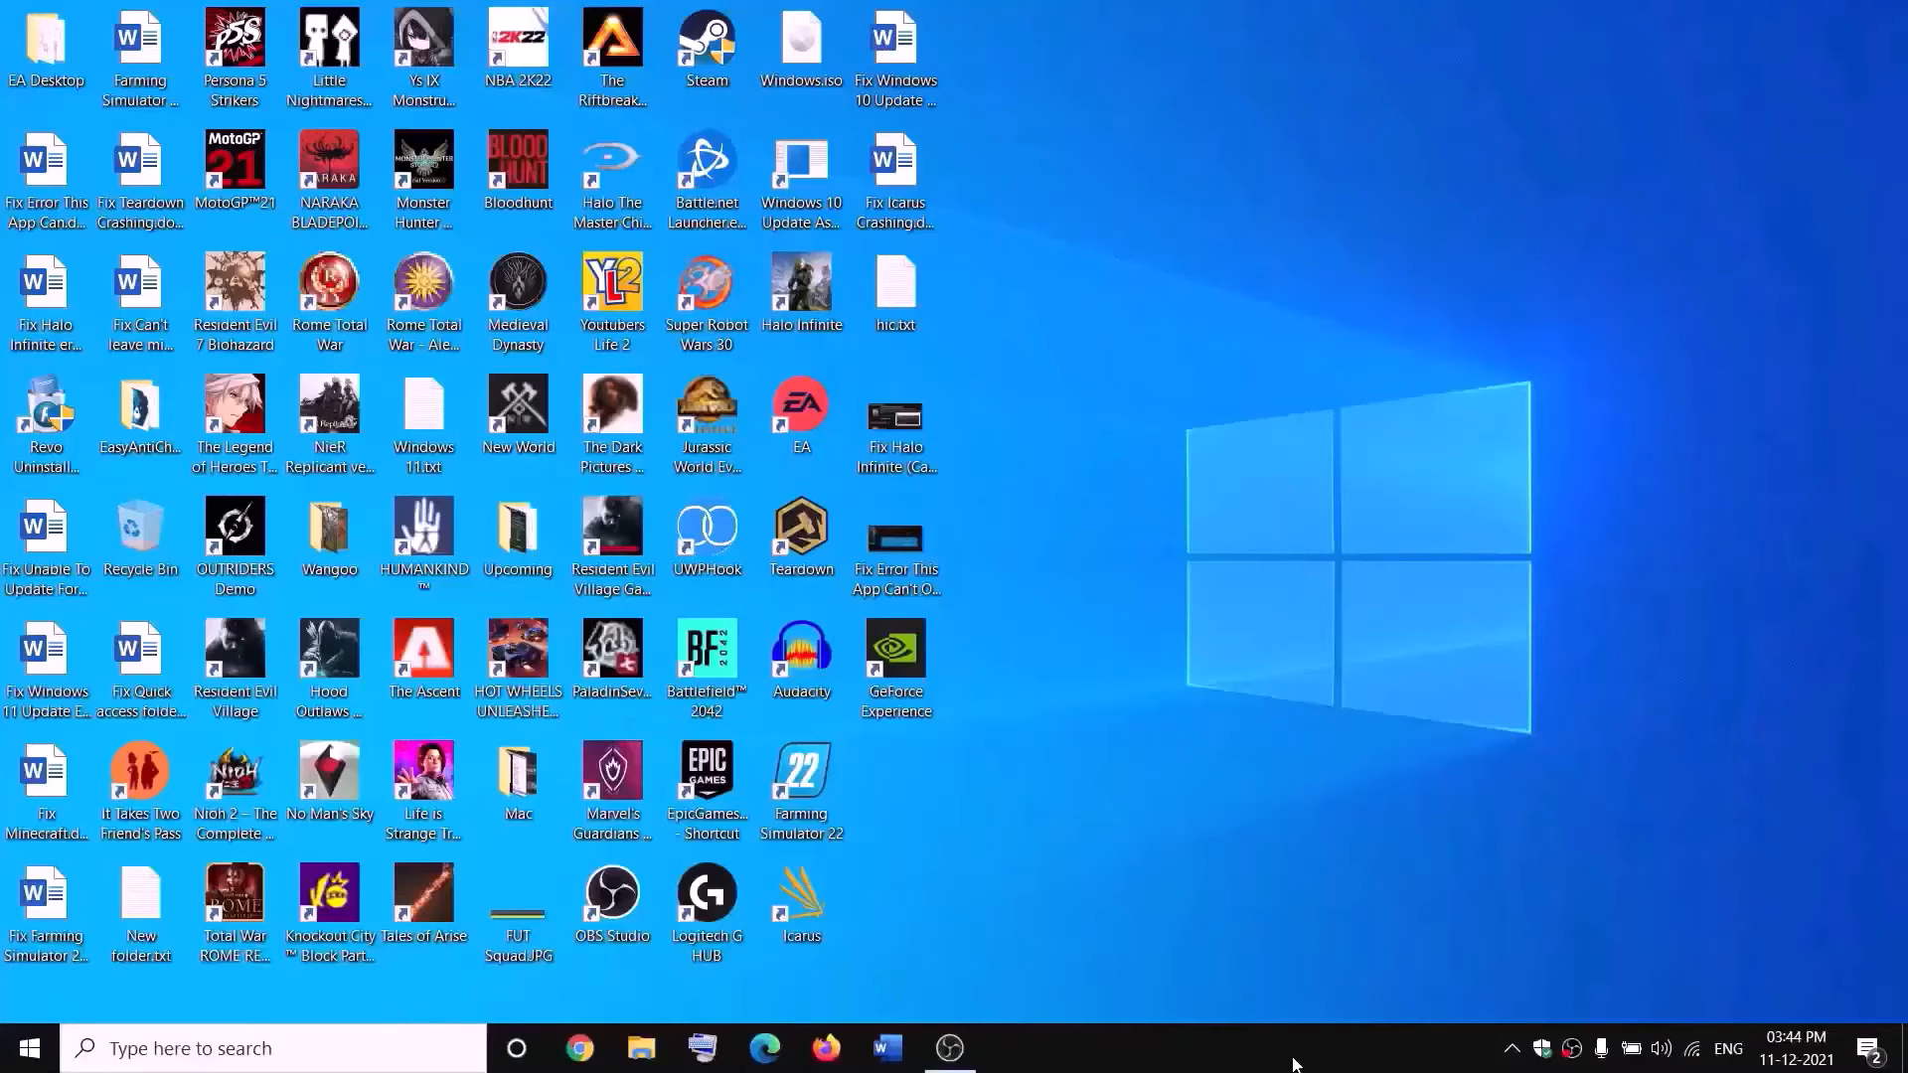
Open the New Volume (D:) drive in File Explorer and view the available actions for the WpSystem folder.
left_click(642, 1049)
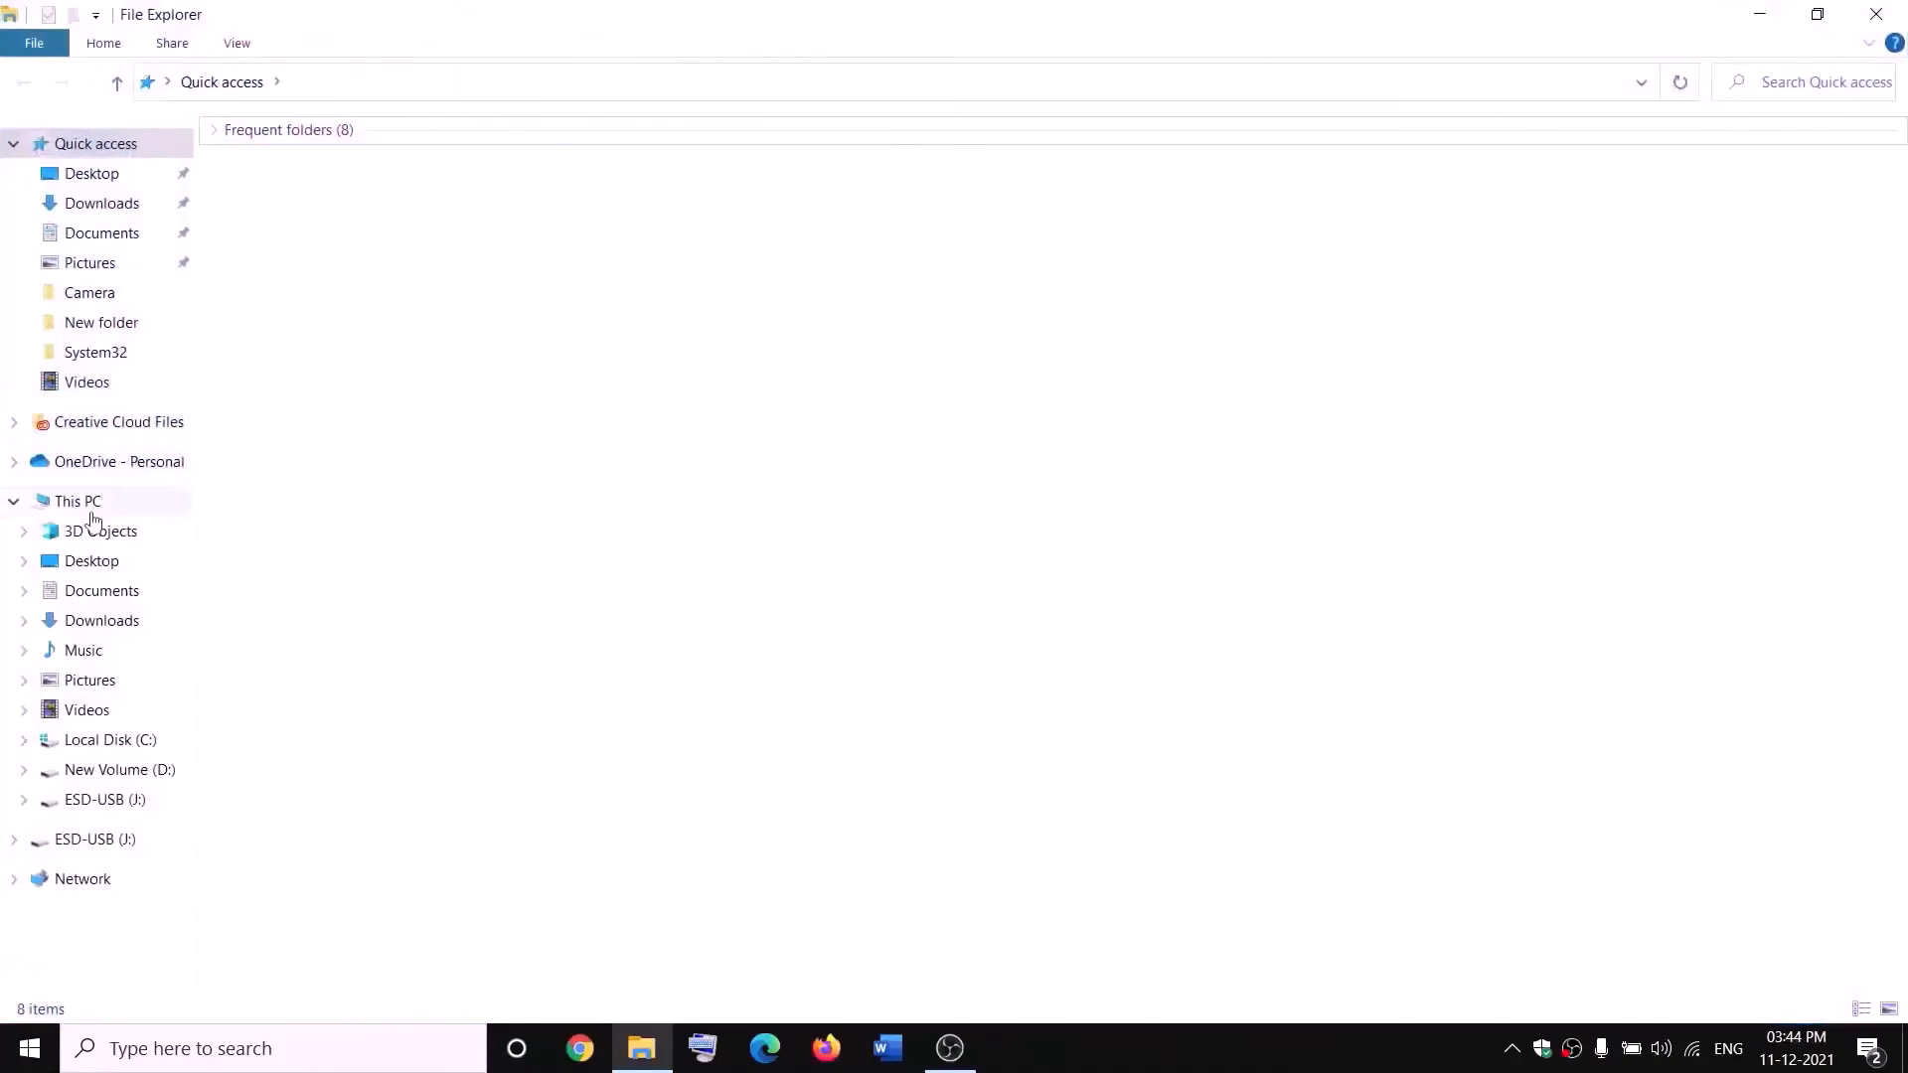
left_click(99, 513)
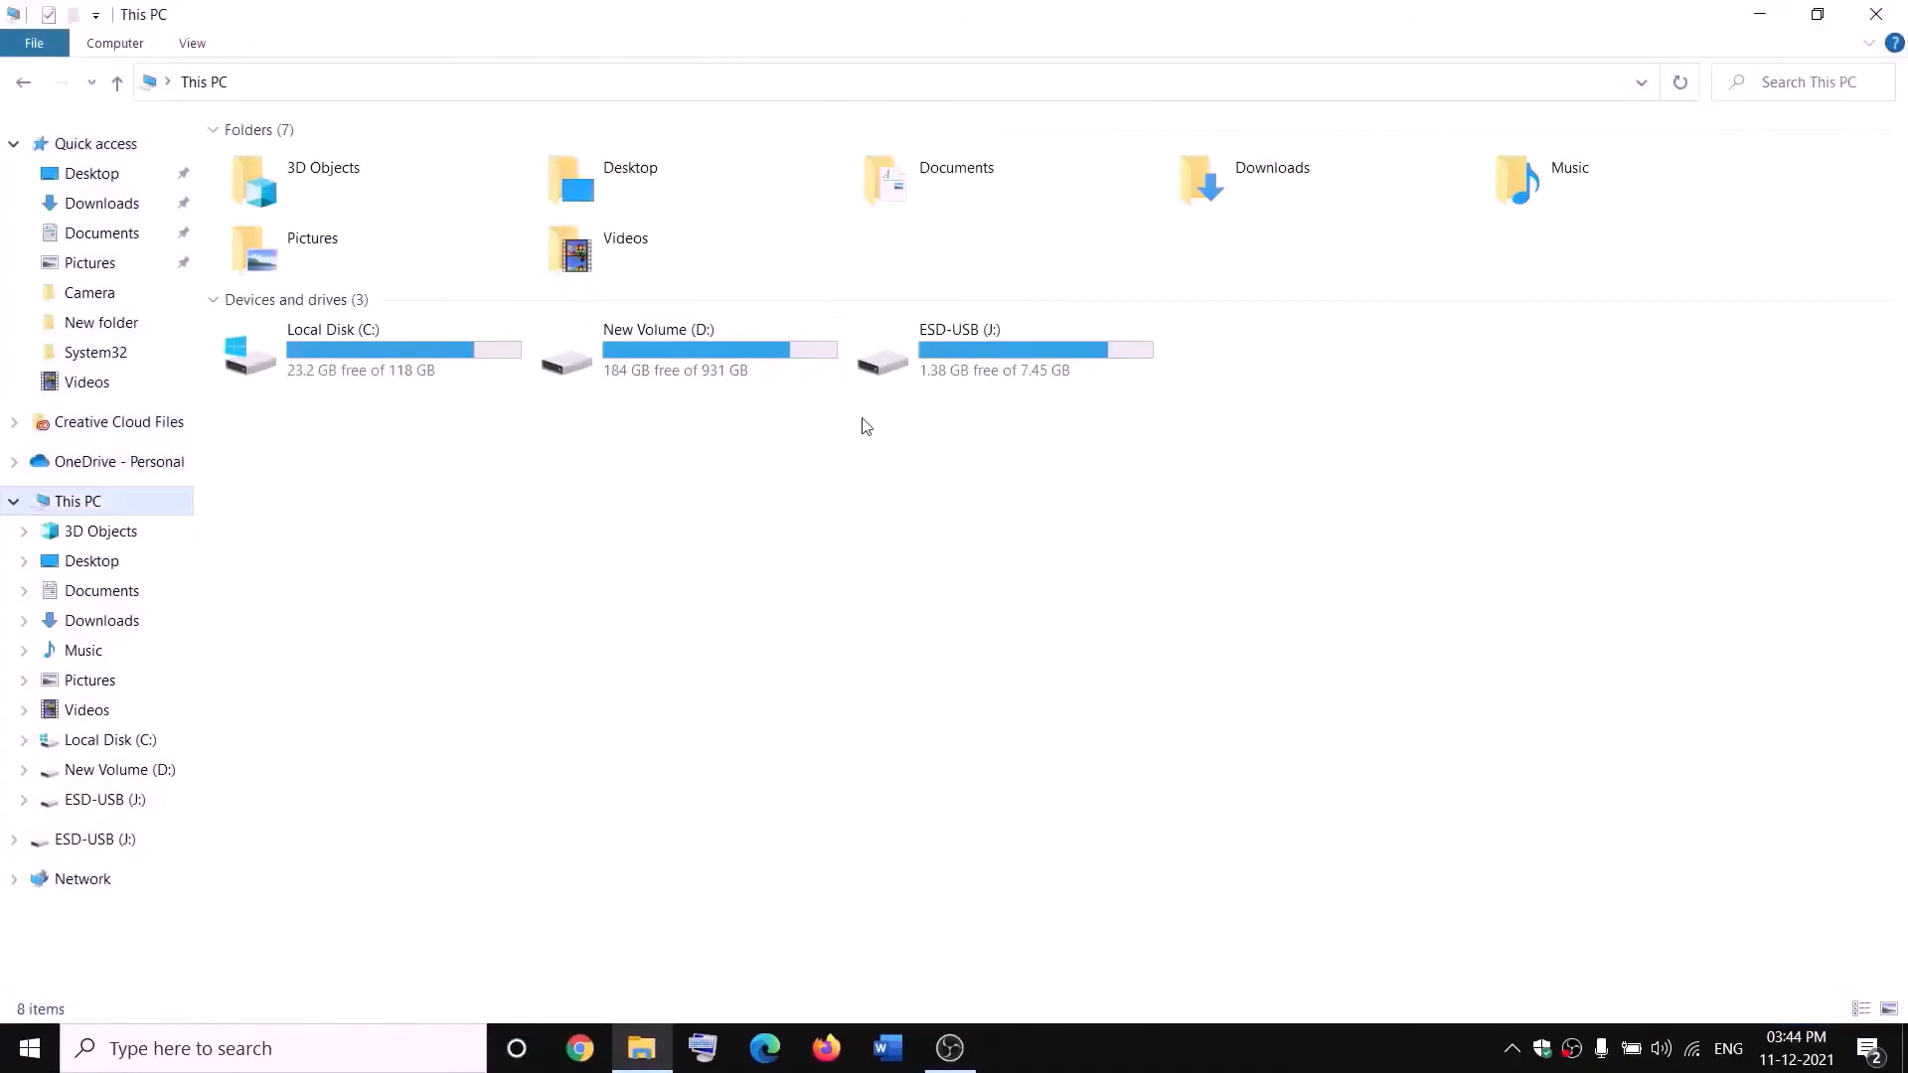
double_click(710, 370)
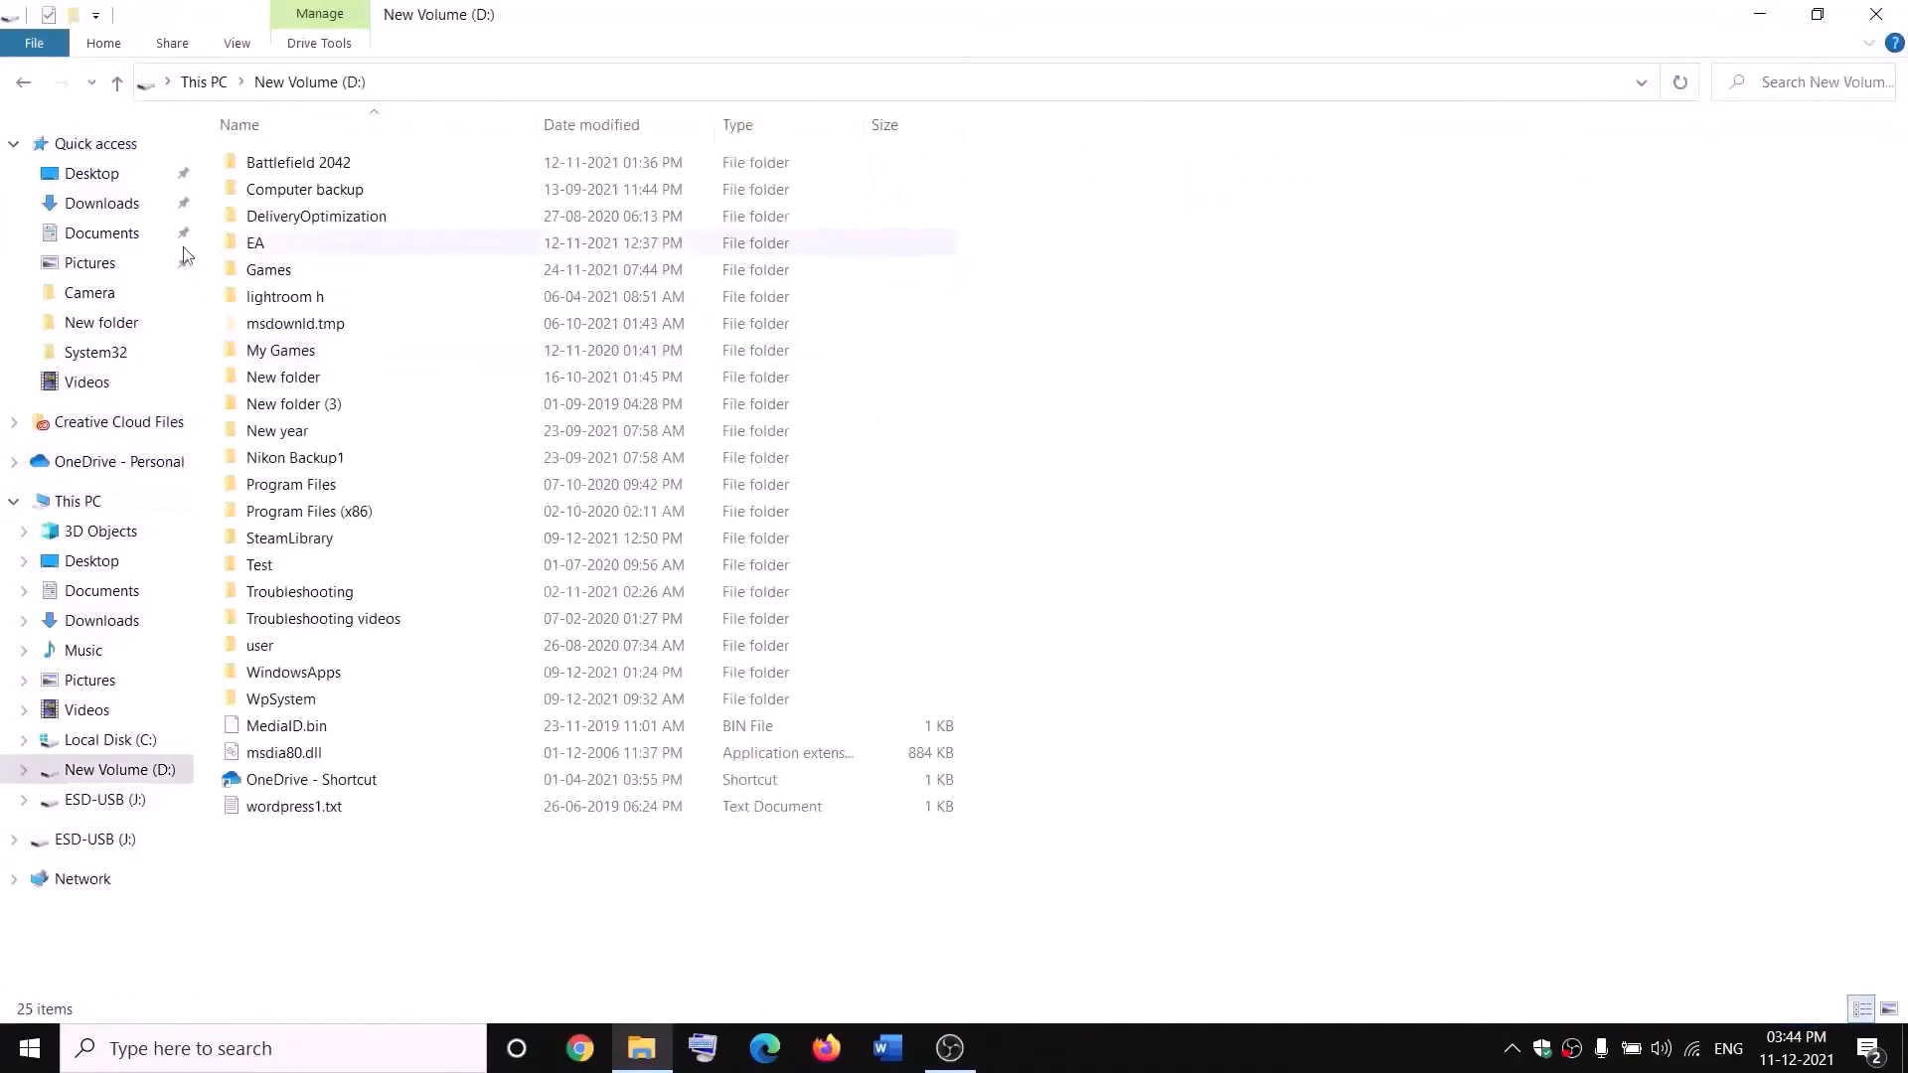
right_click(298, 701)
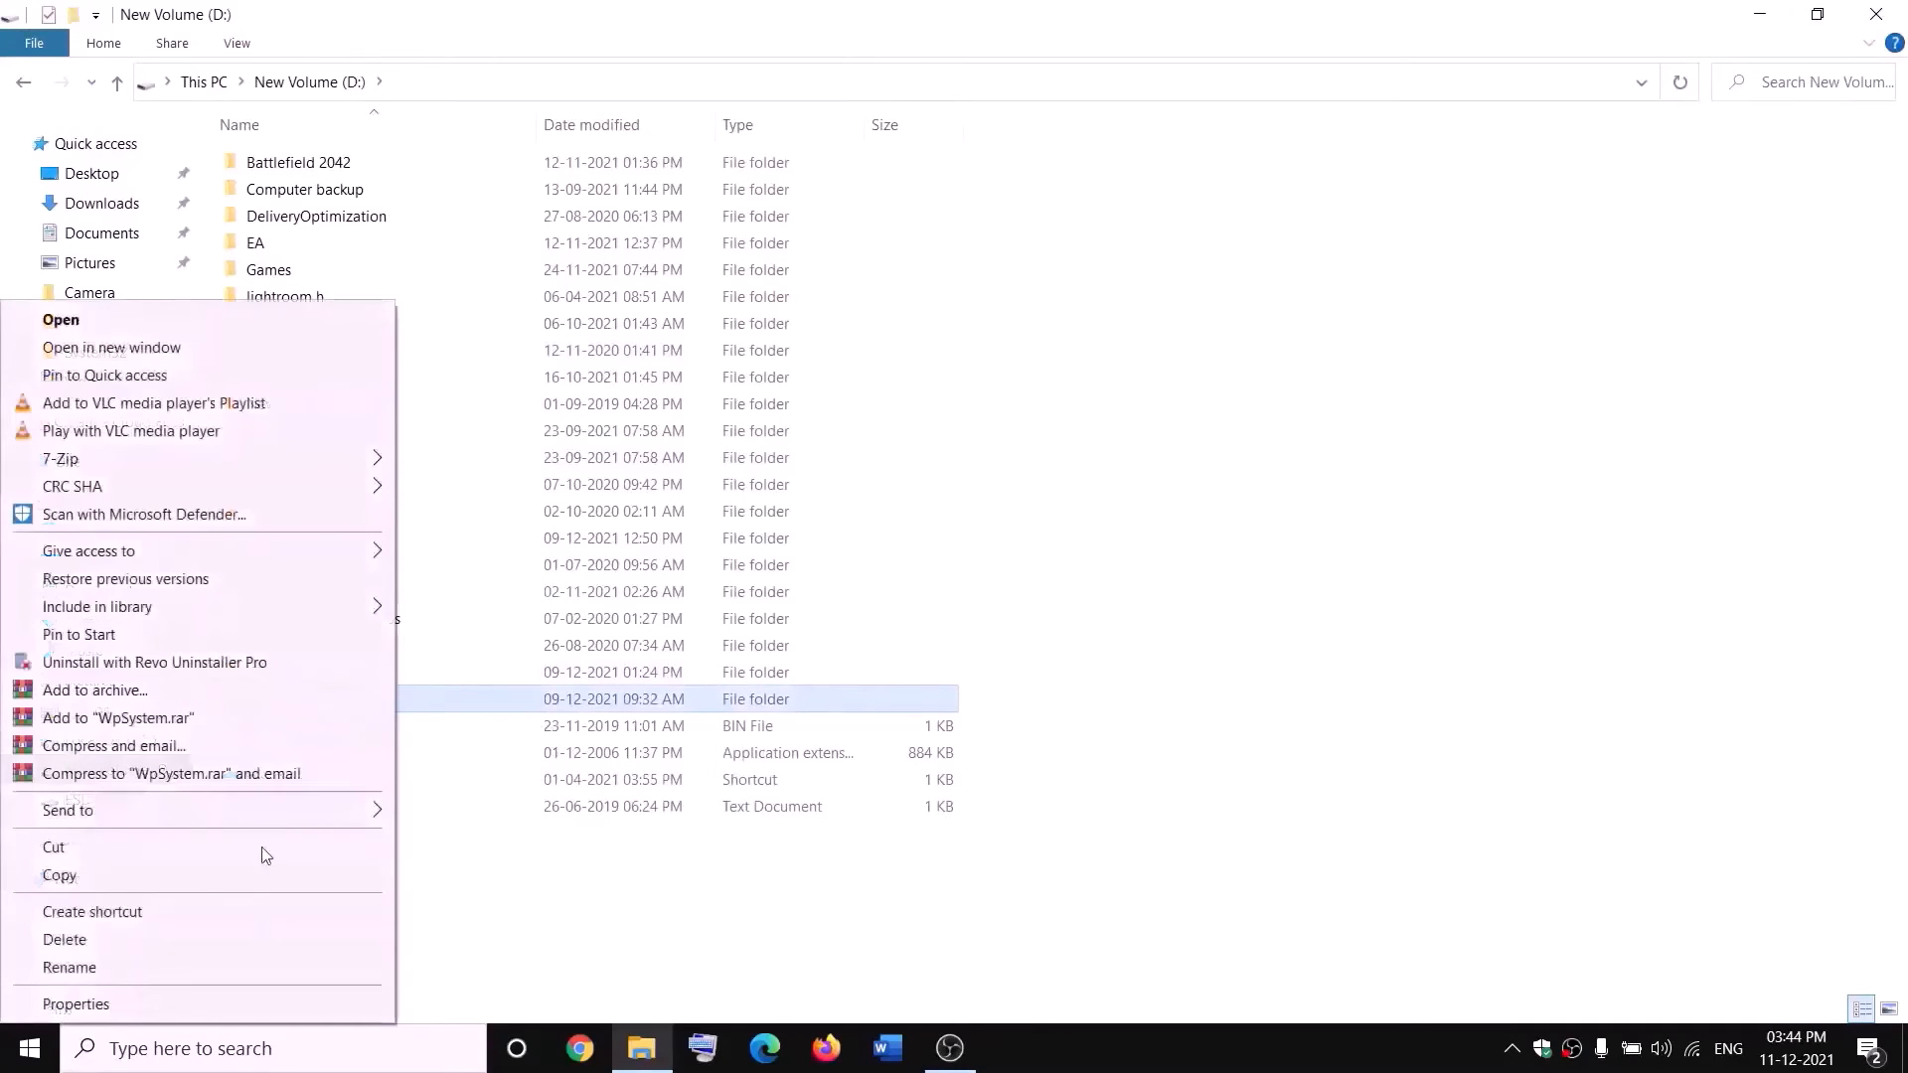
left_click(603, 902)
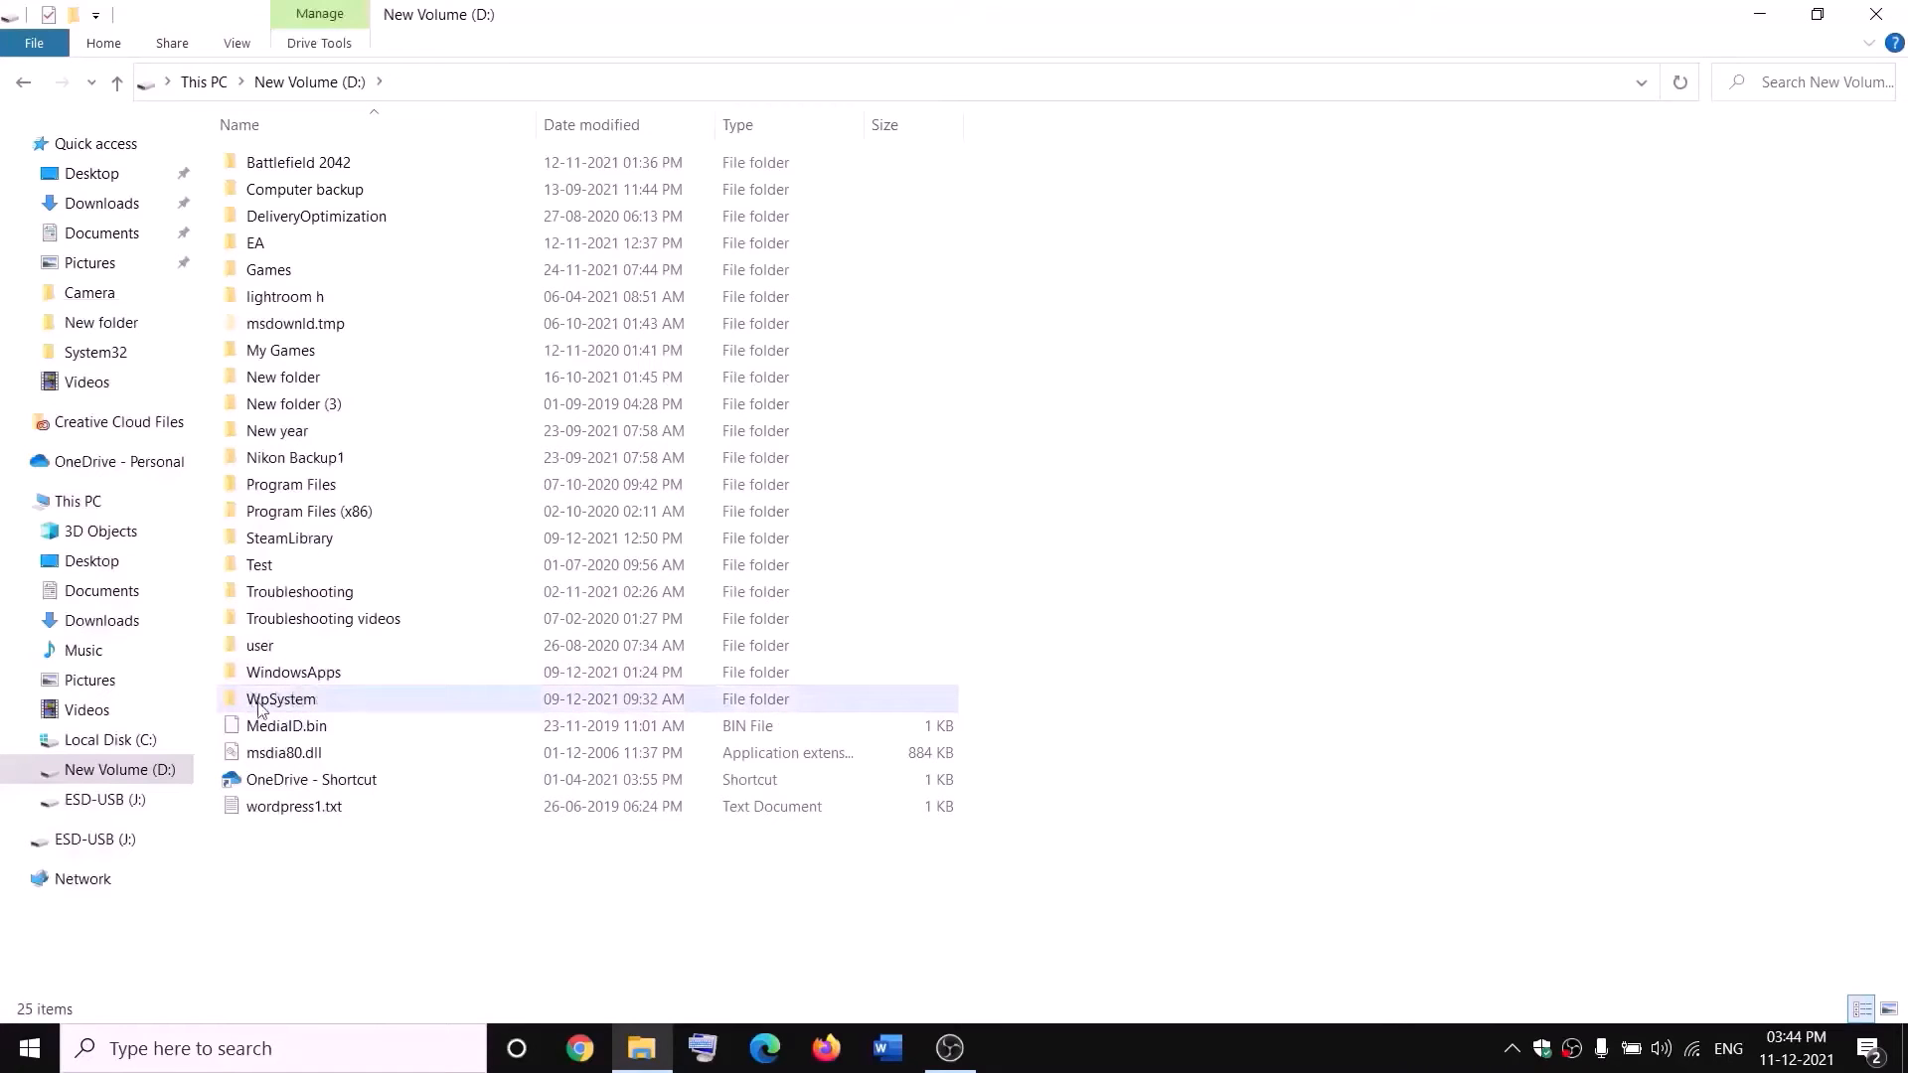
Open the advanced security settings of the WpSystem folder on drive D from its properties.
mouse_move(283, 703)
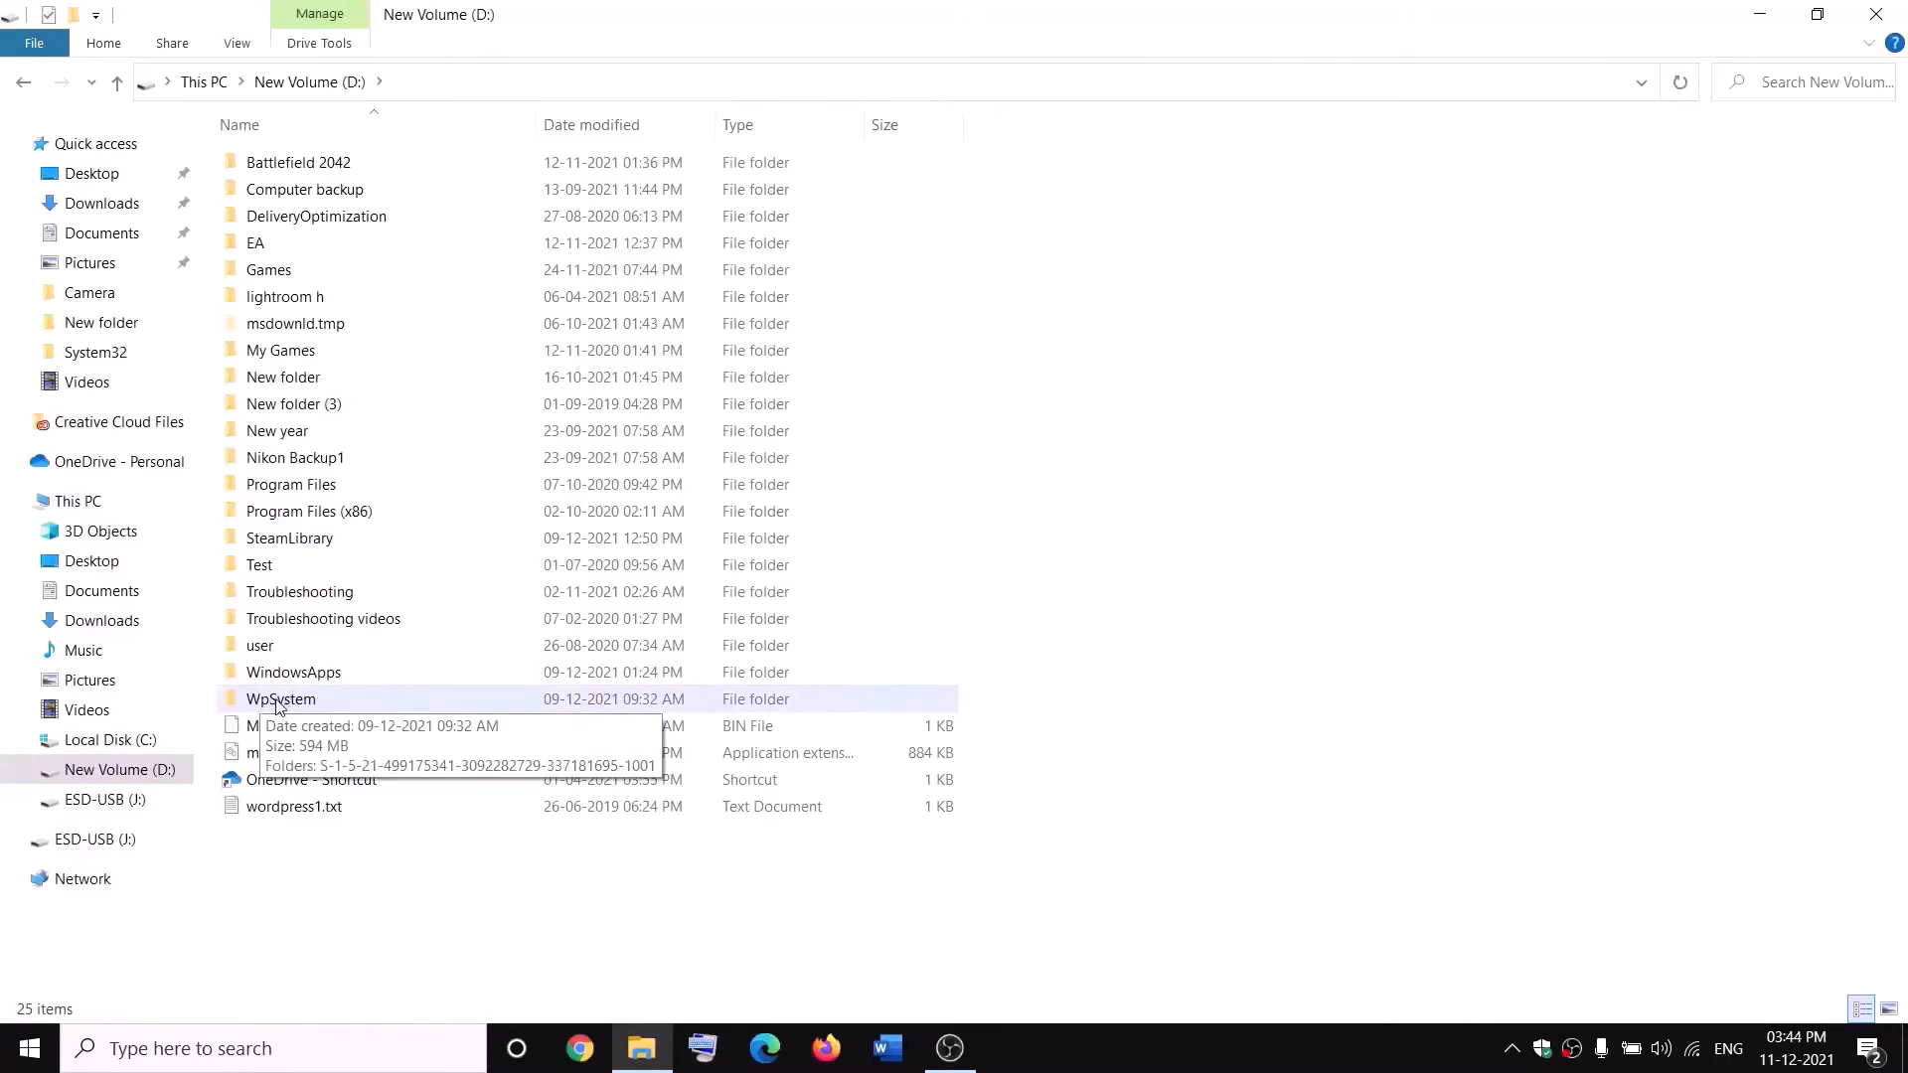
right_click(281, 705)
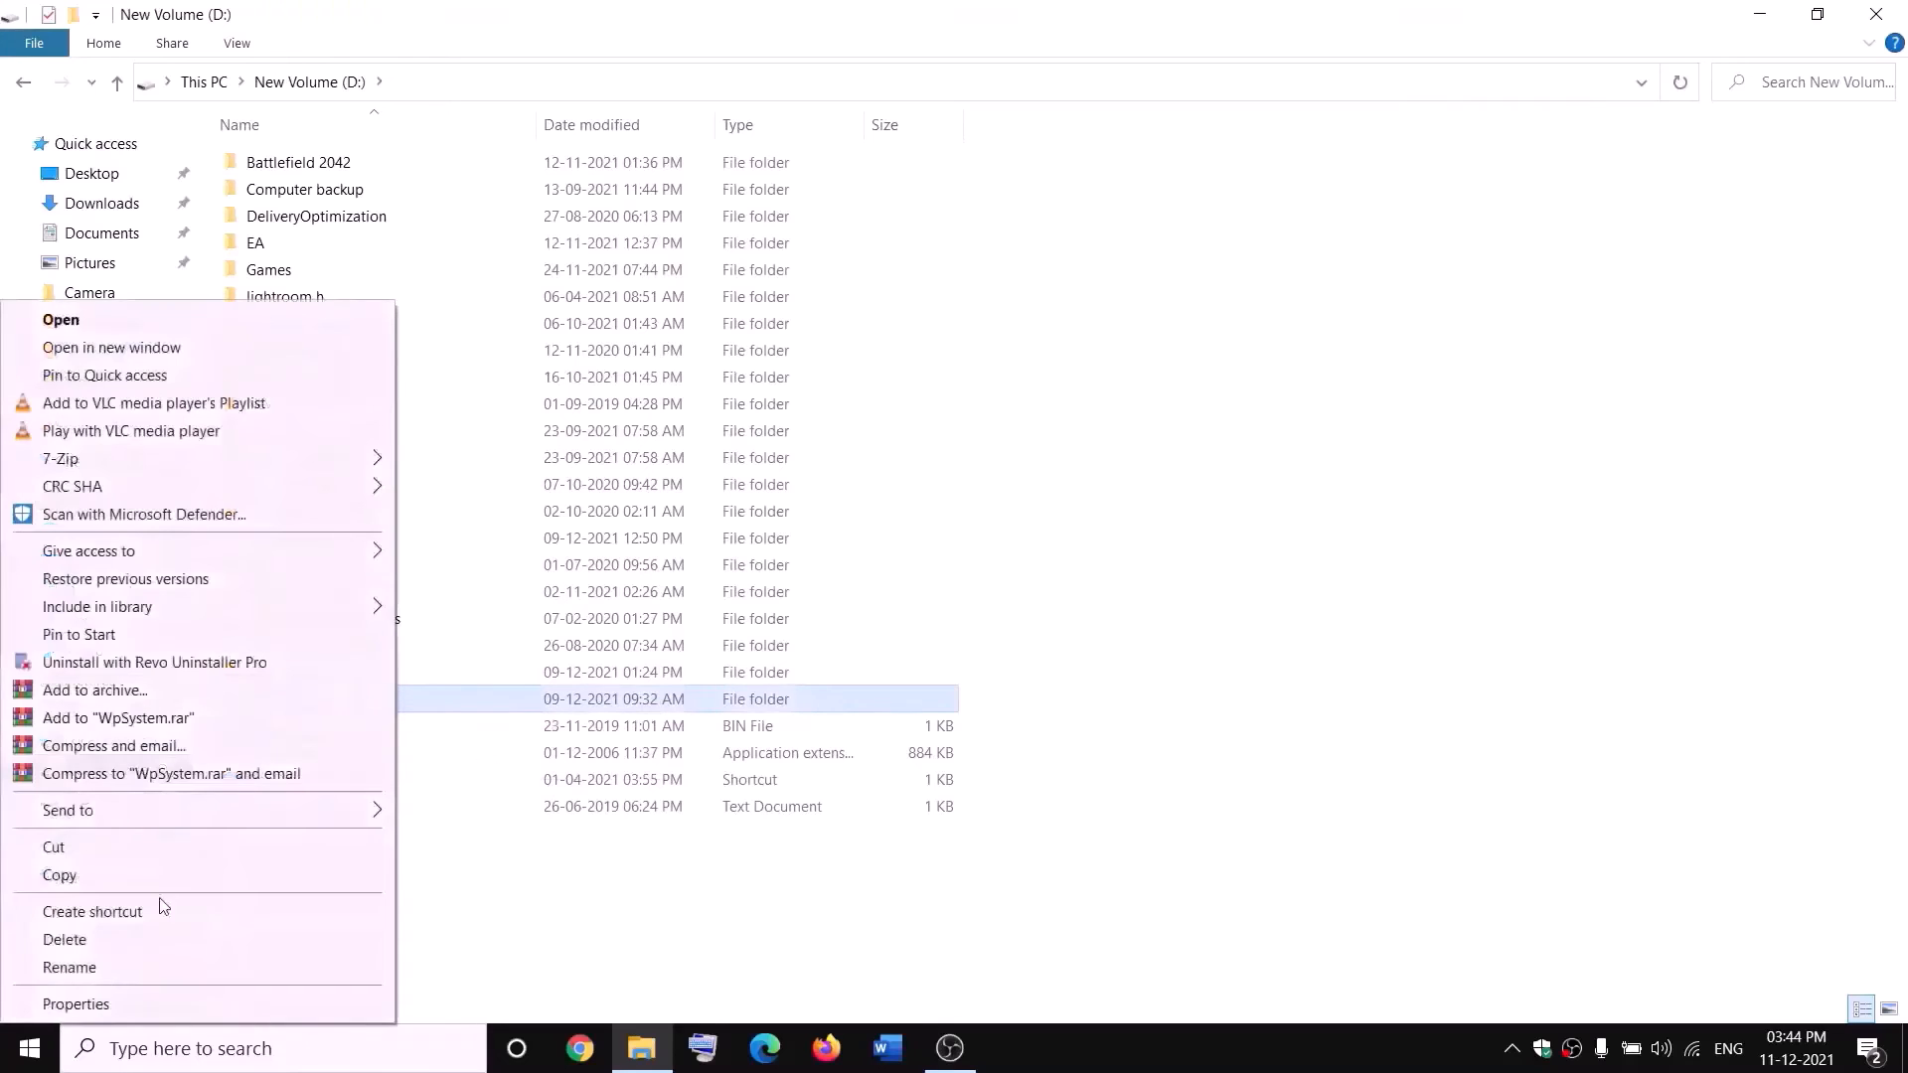
left_click(159, 1003)
left_click_drag(648, 435, 821, 281)
left_click(708, 319)
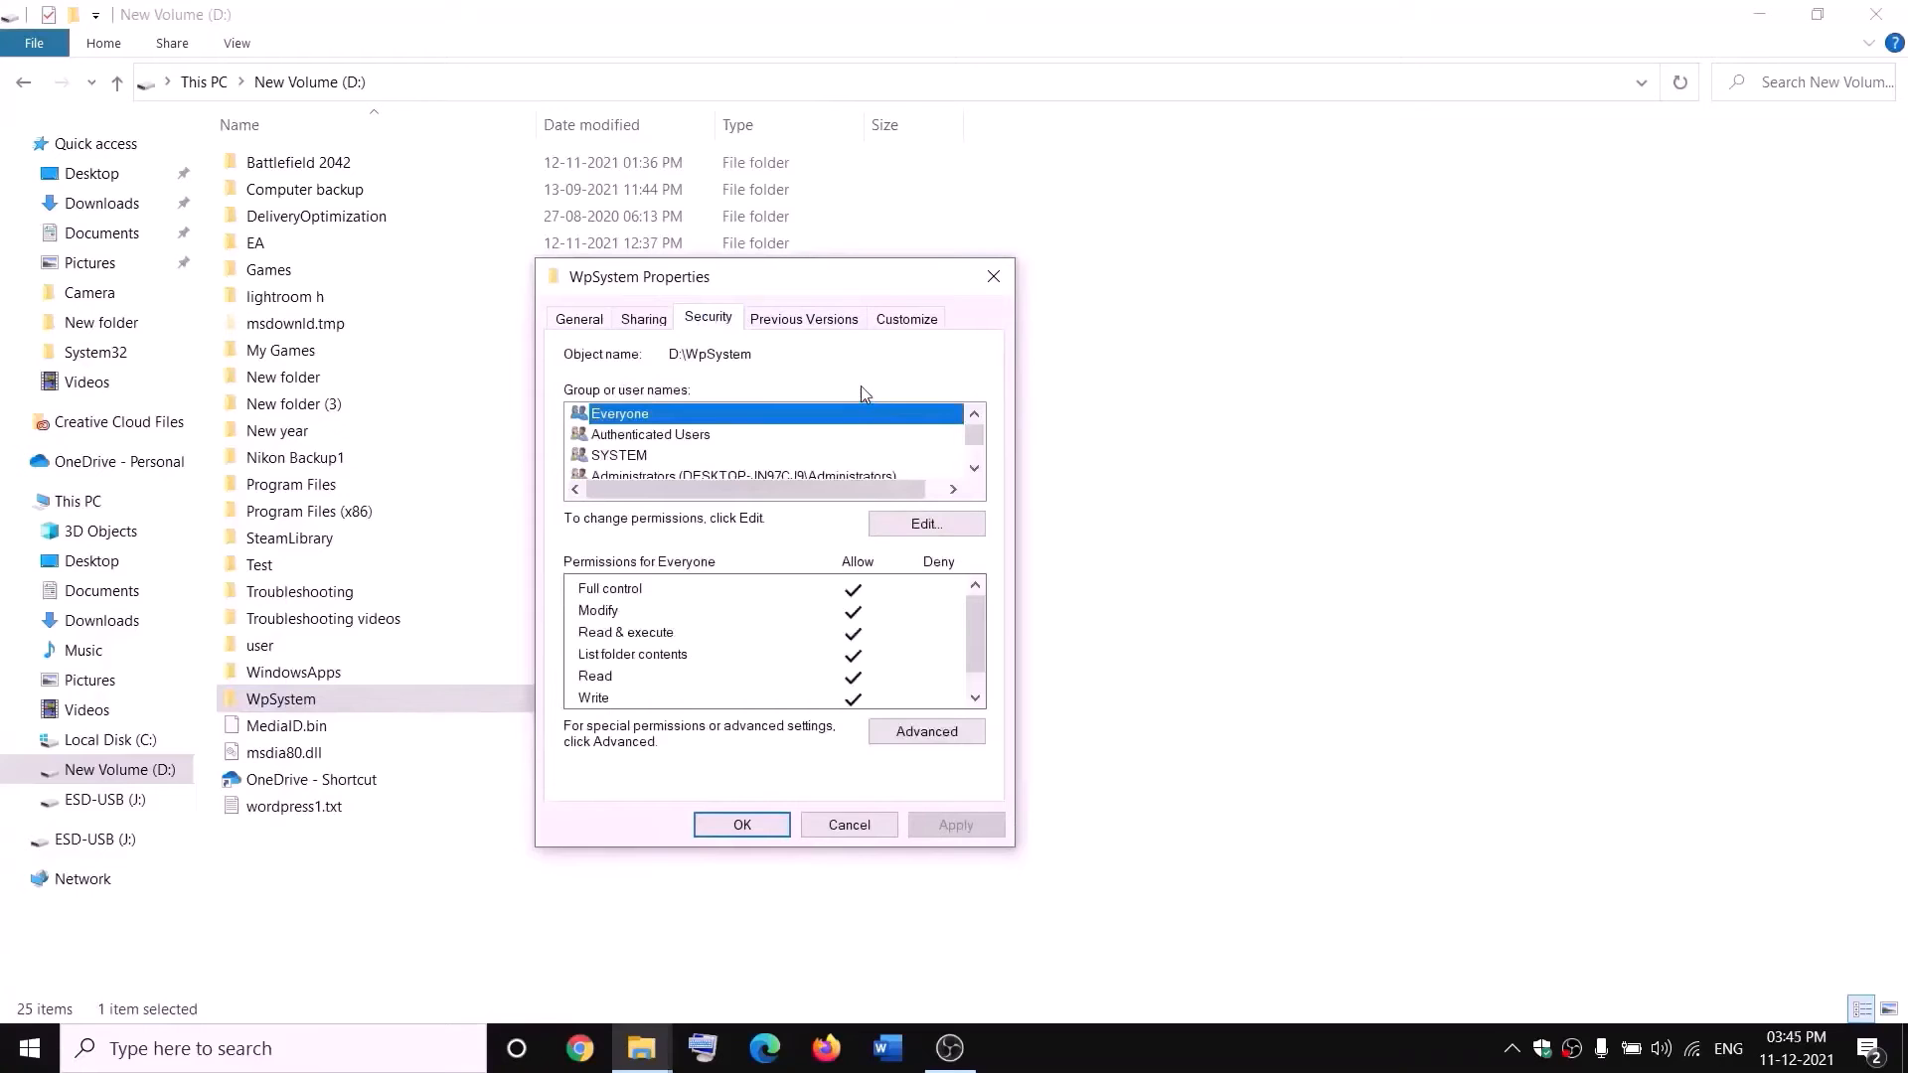
left_click(921, 744)
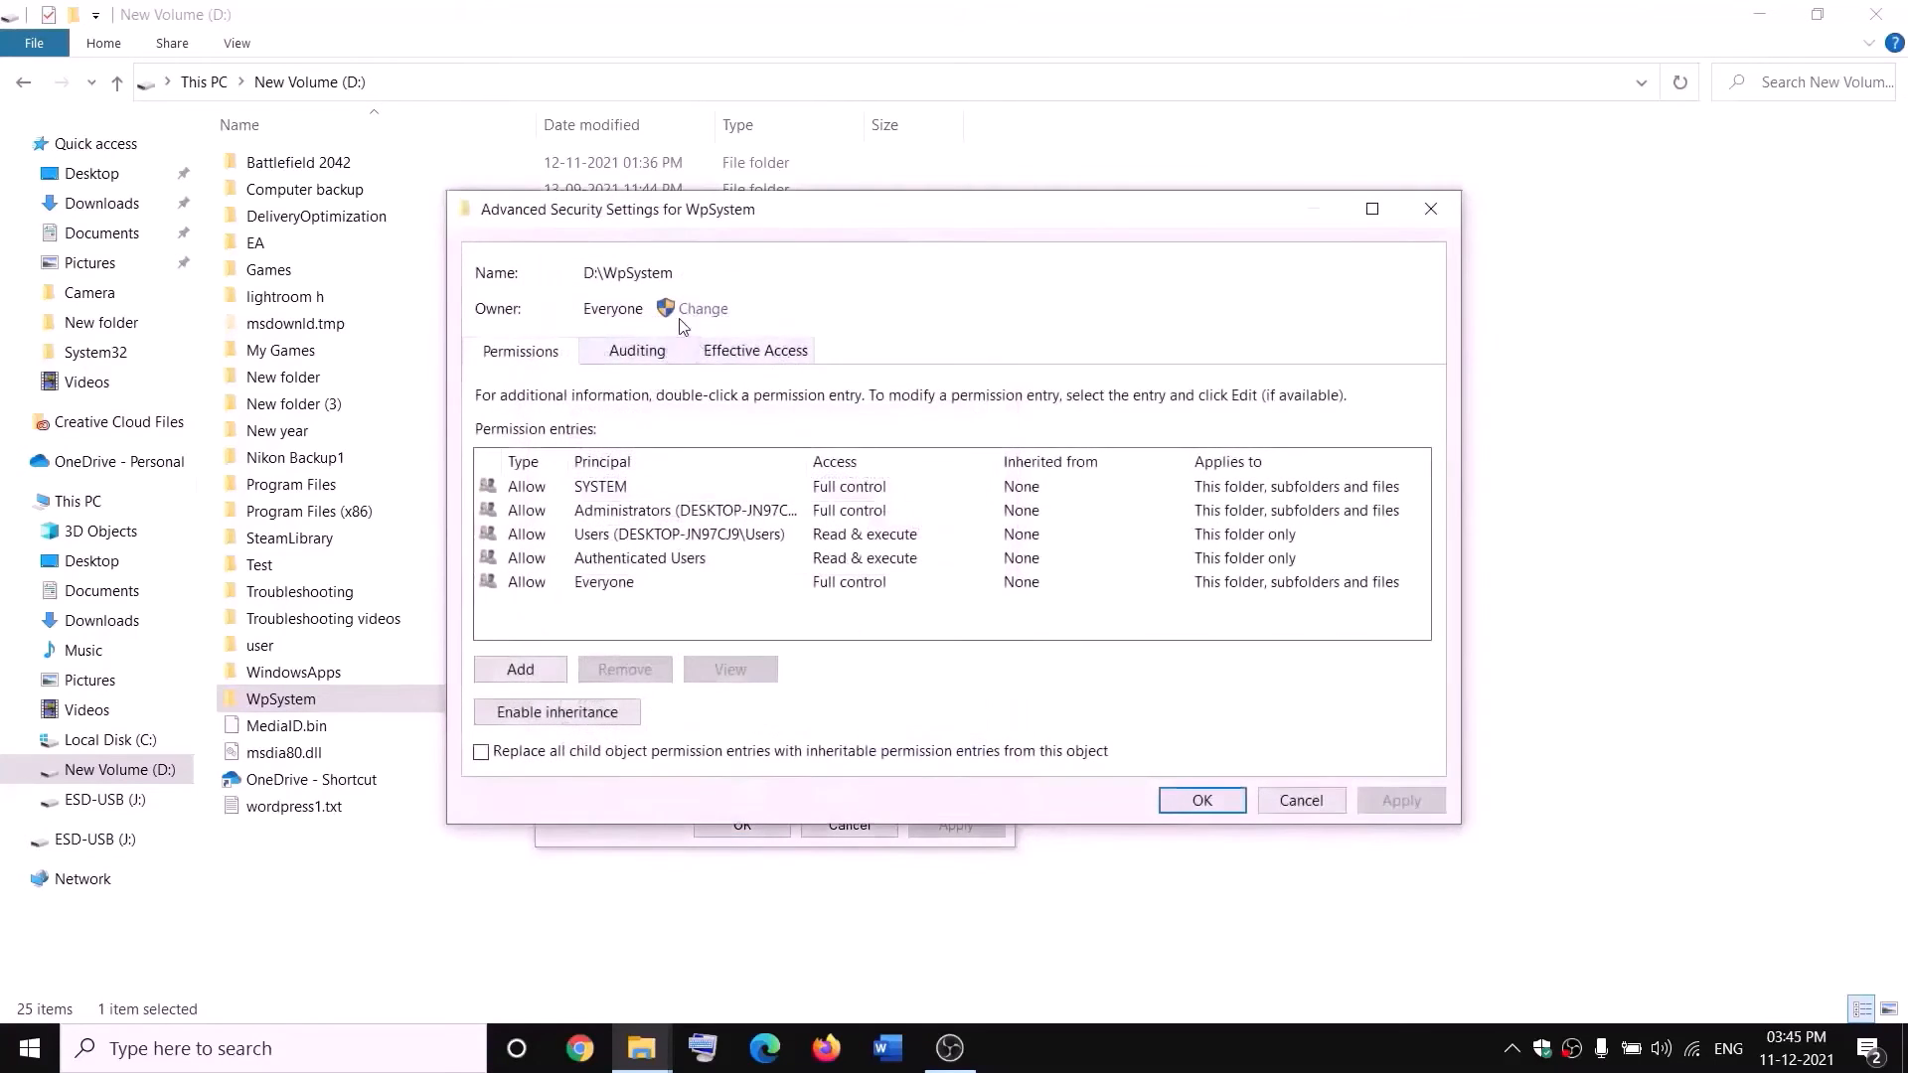
Choose Everyone as the owner of the WpSystem folder, checking the entered object name.
left_click(704, 312)
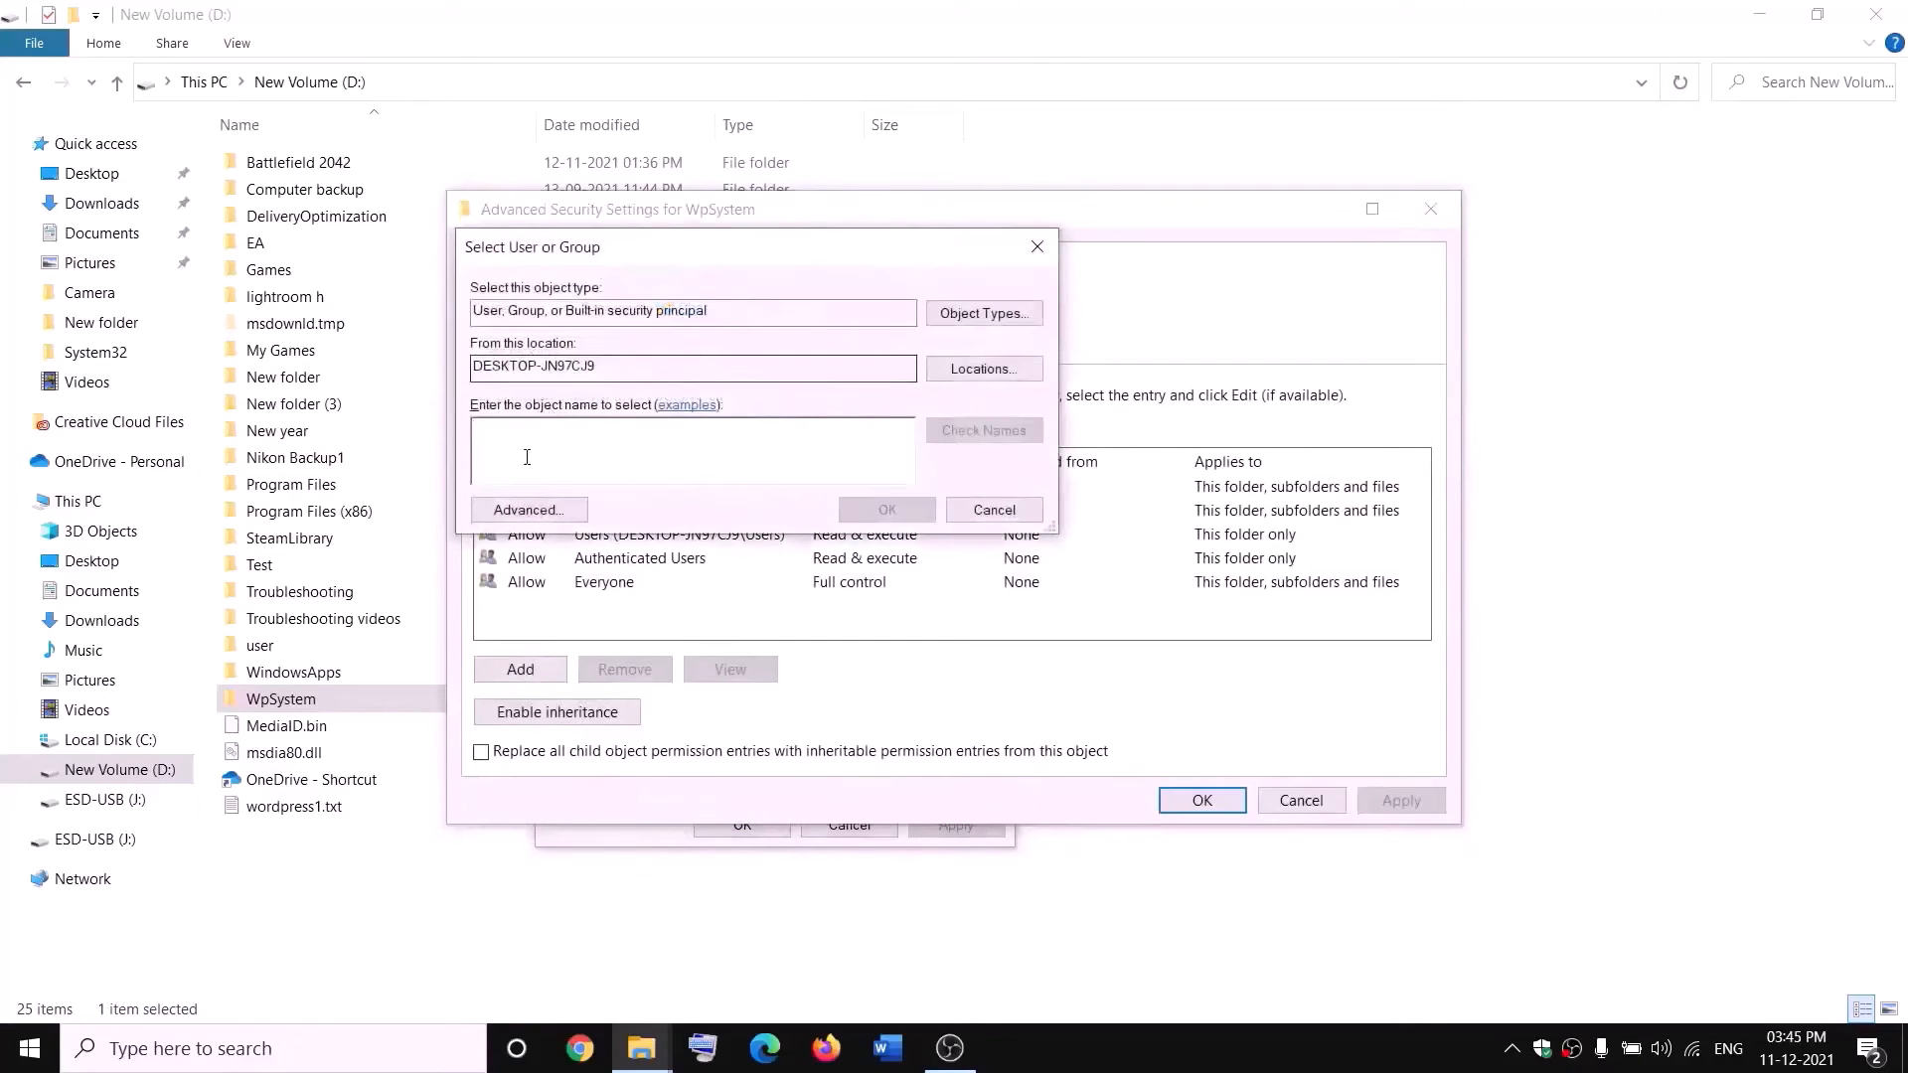
type("w")
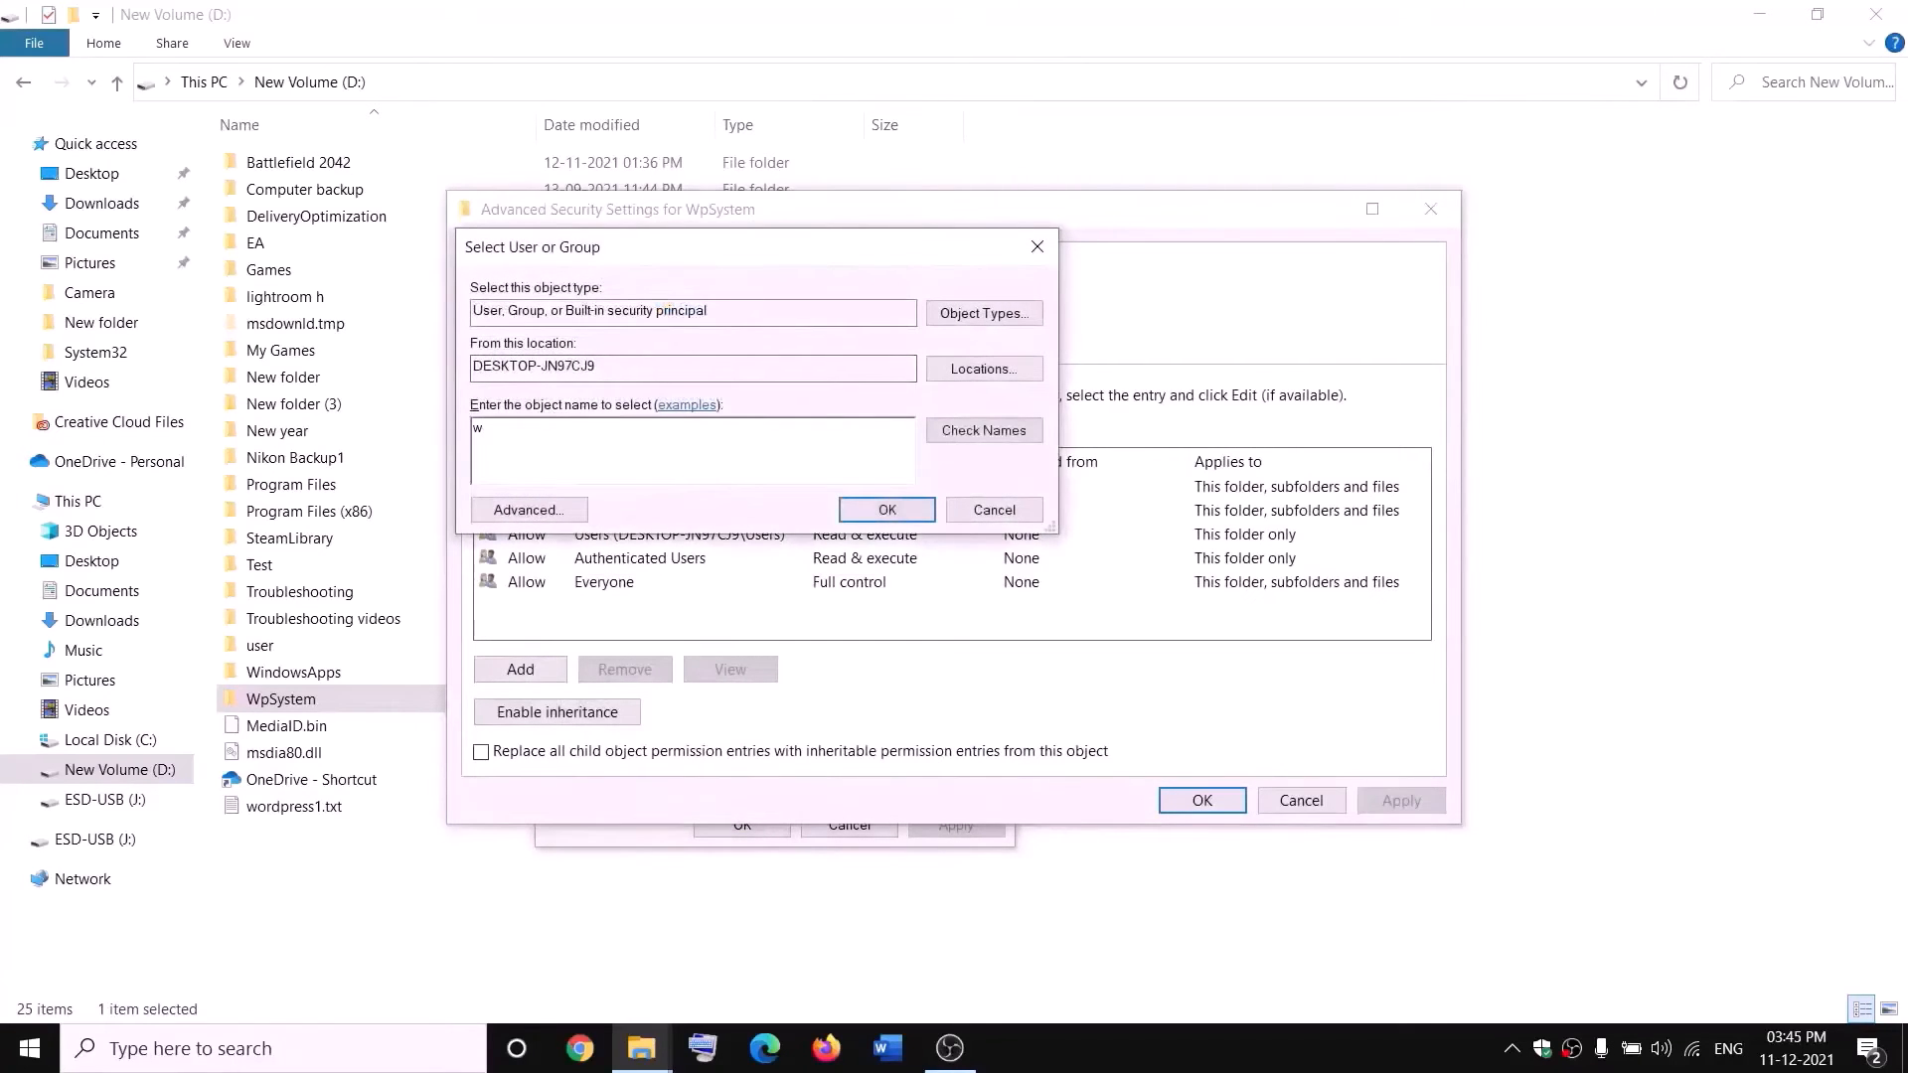
key("BackSpace")
type("every")
left_click_drag(527, 428, 450, 449)
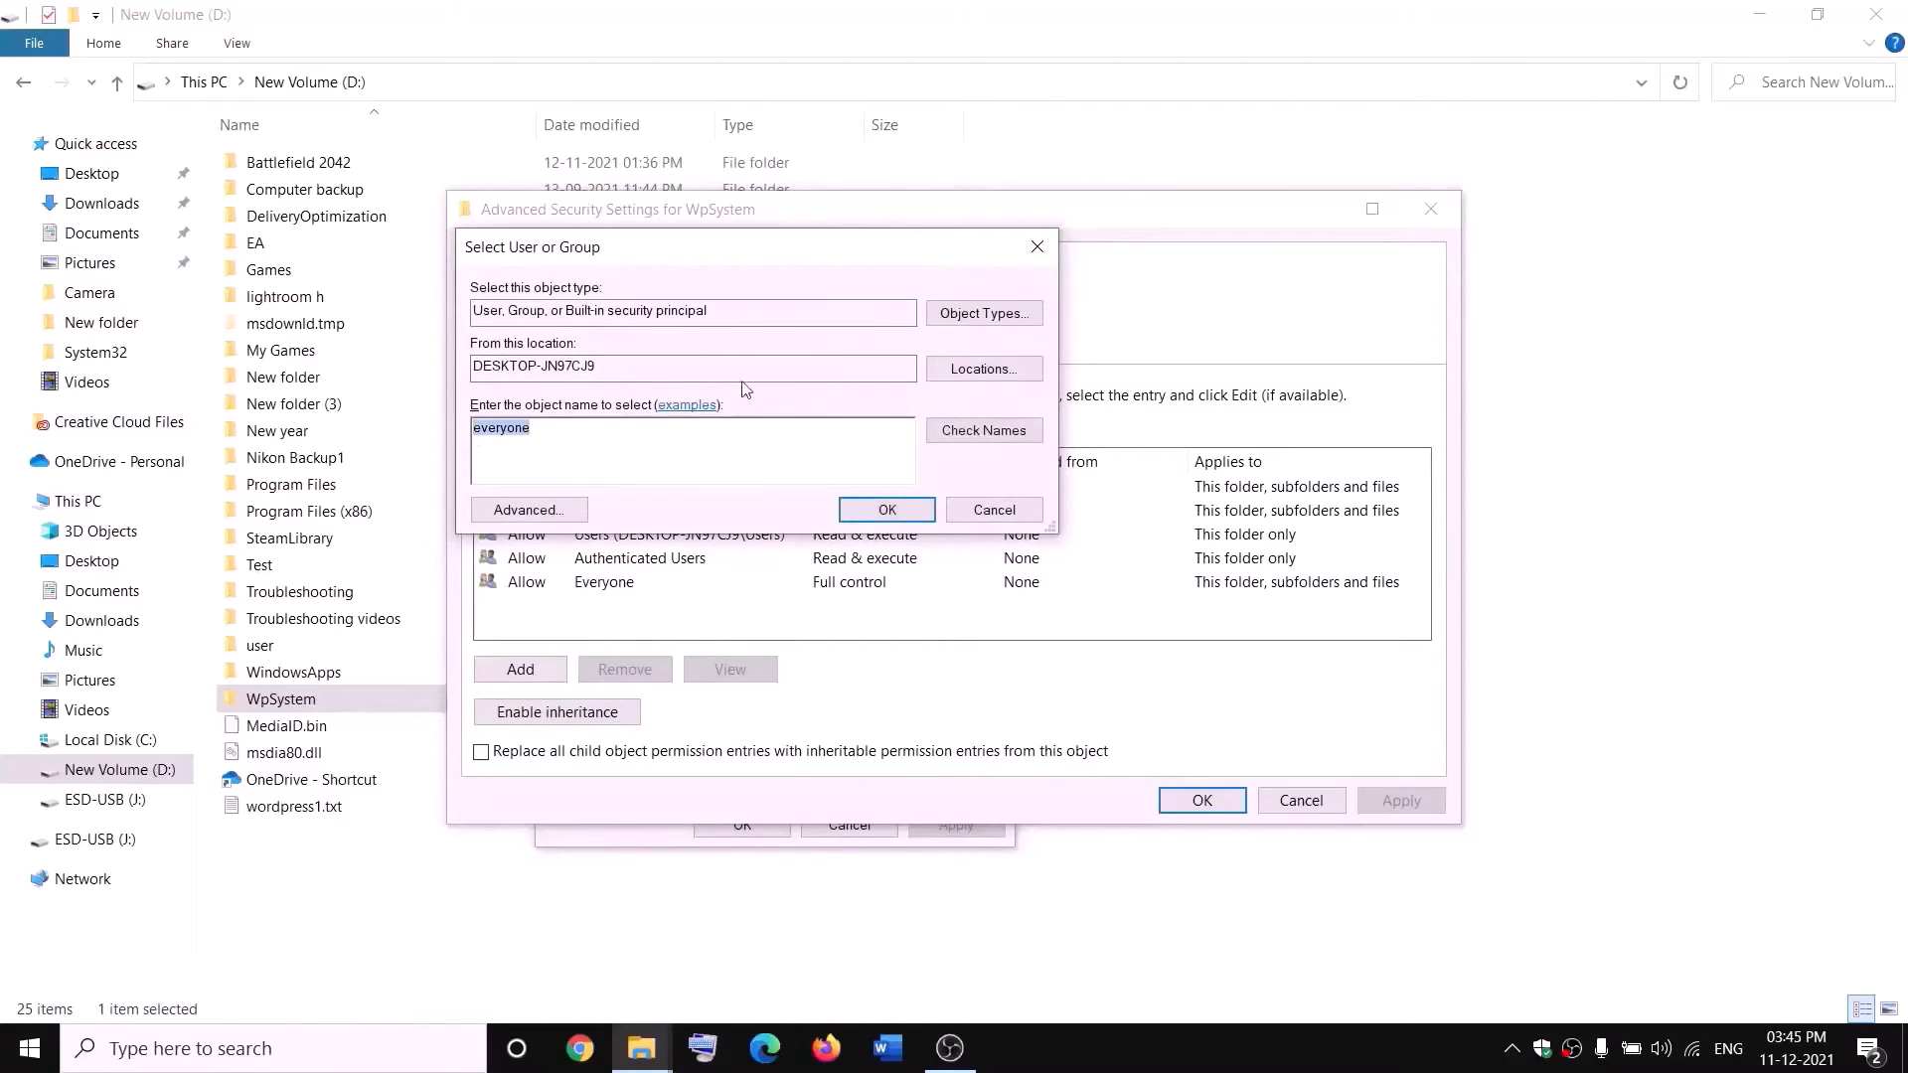
left_click(991, 440)
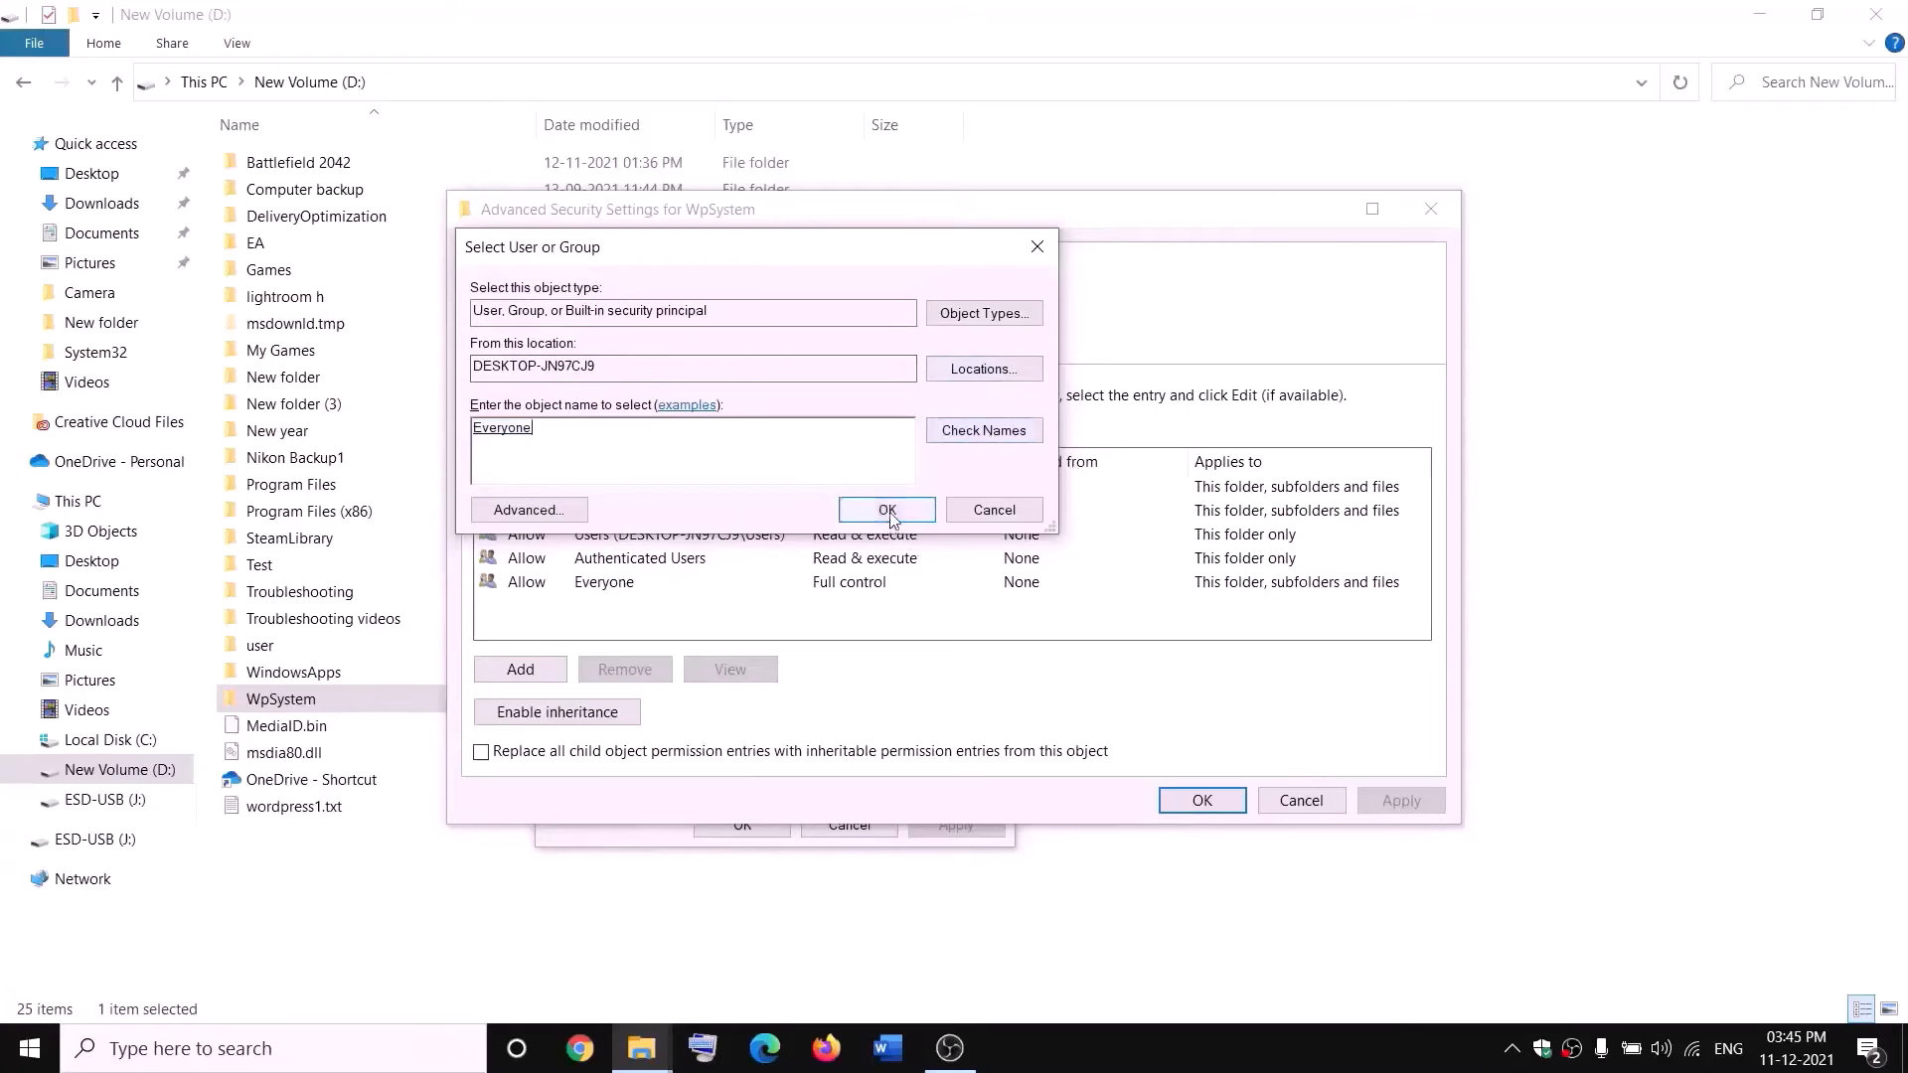
left_click(889, 512)
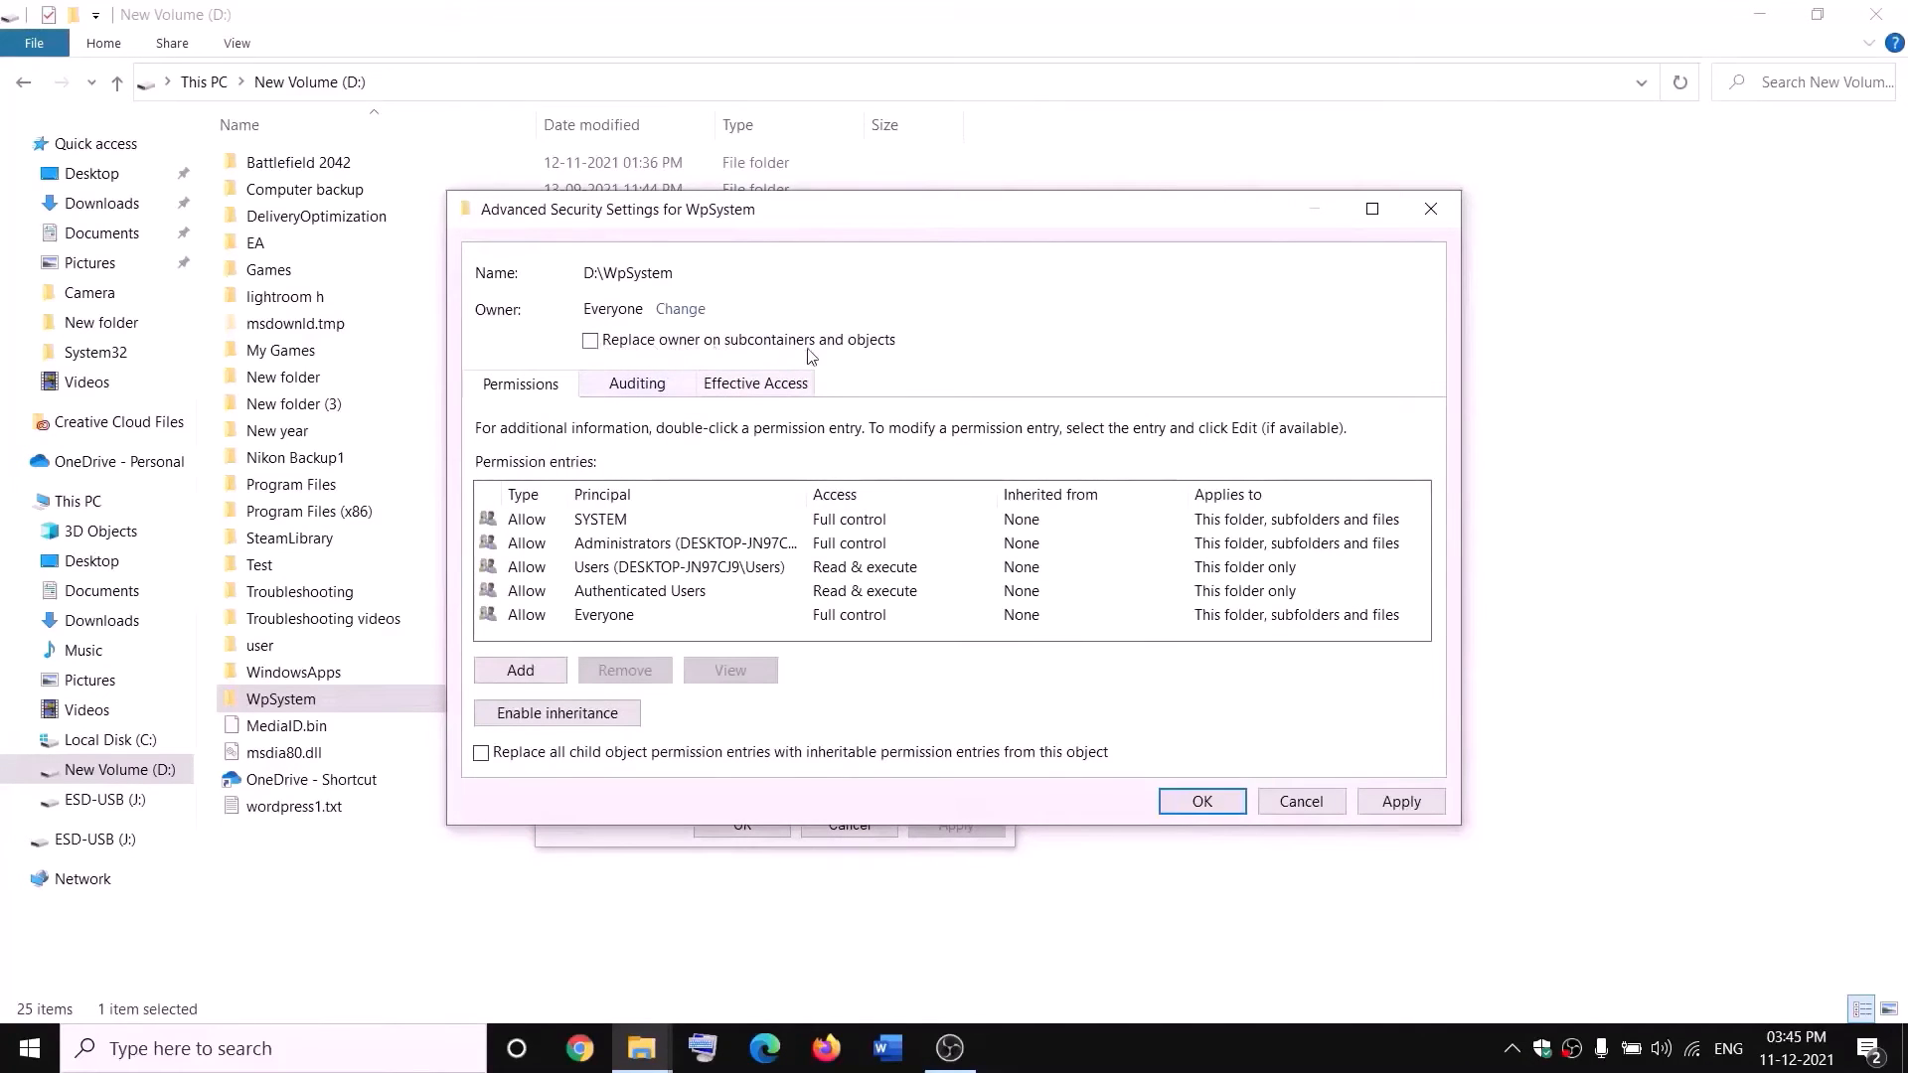
Apply the WpSystem ownership change with Replace owner on subcontainers and objects enabled, and close the security settings and folder properties.
left_click(1401, 801)
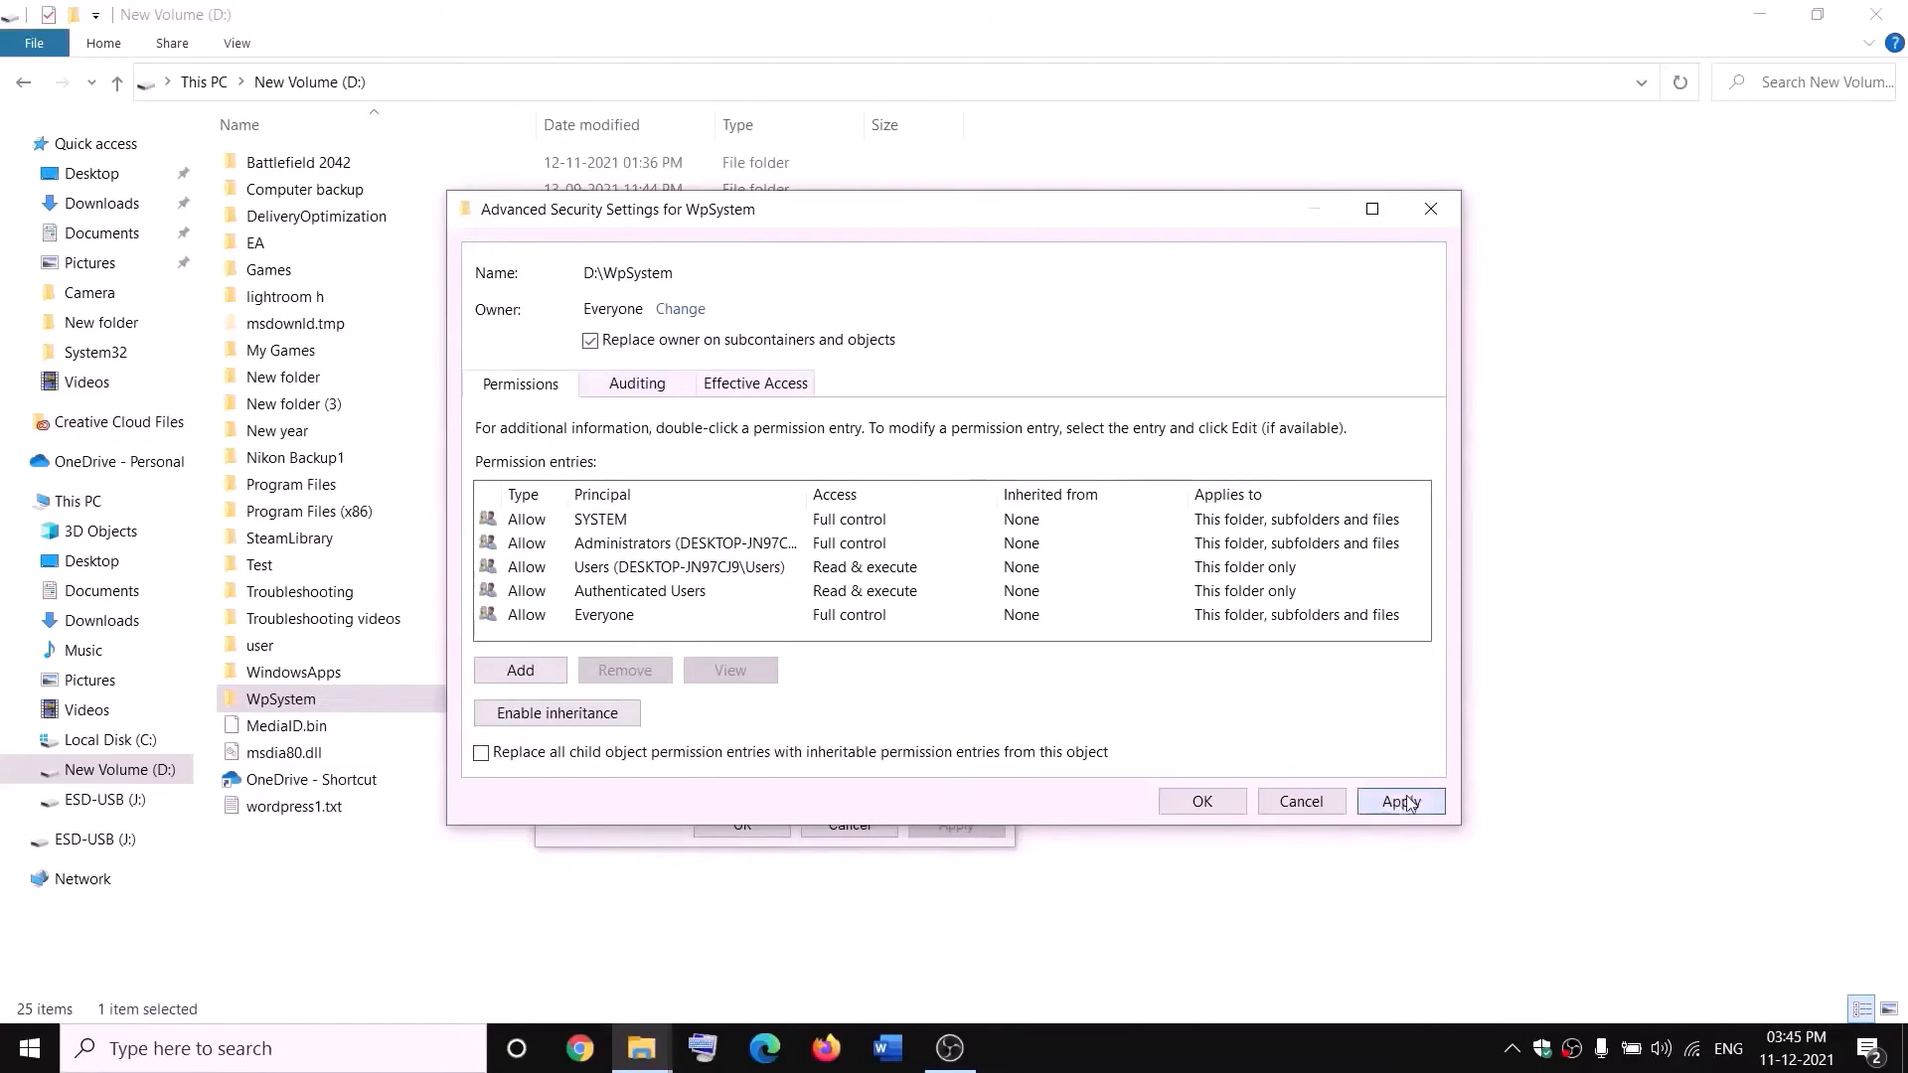
left_click(1202, 801)
left_click(1147, 627)
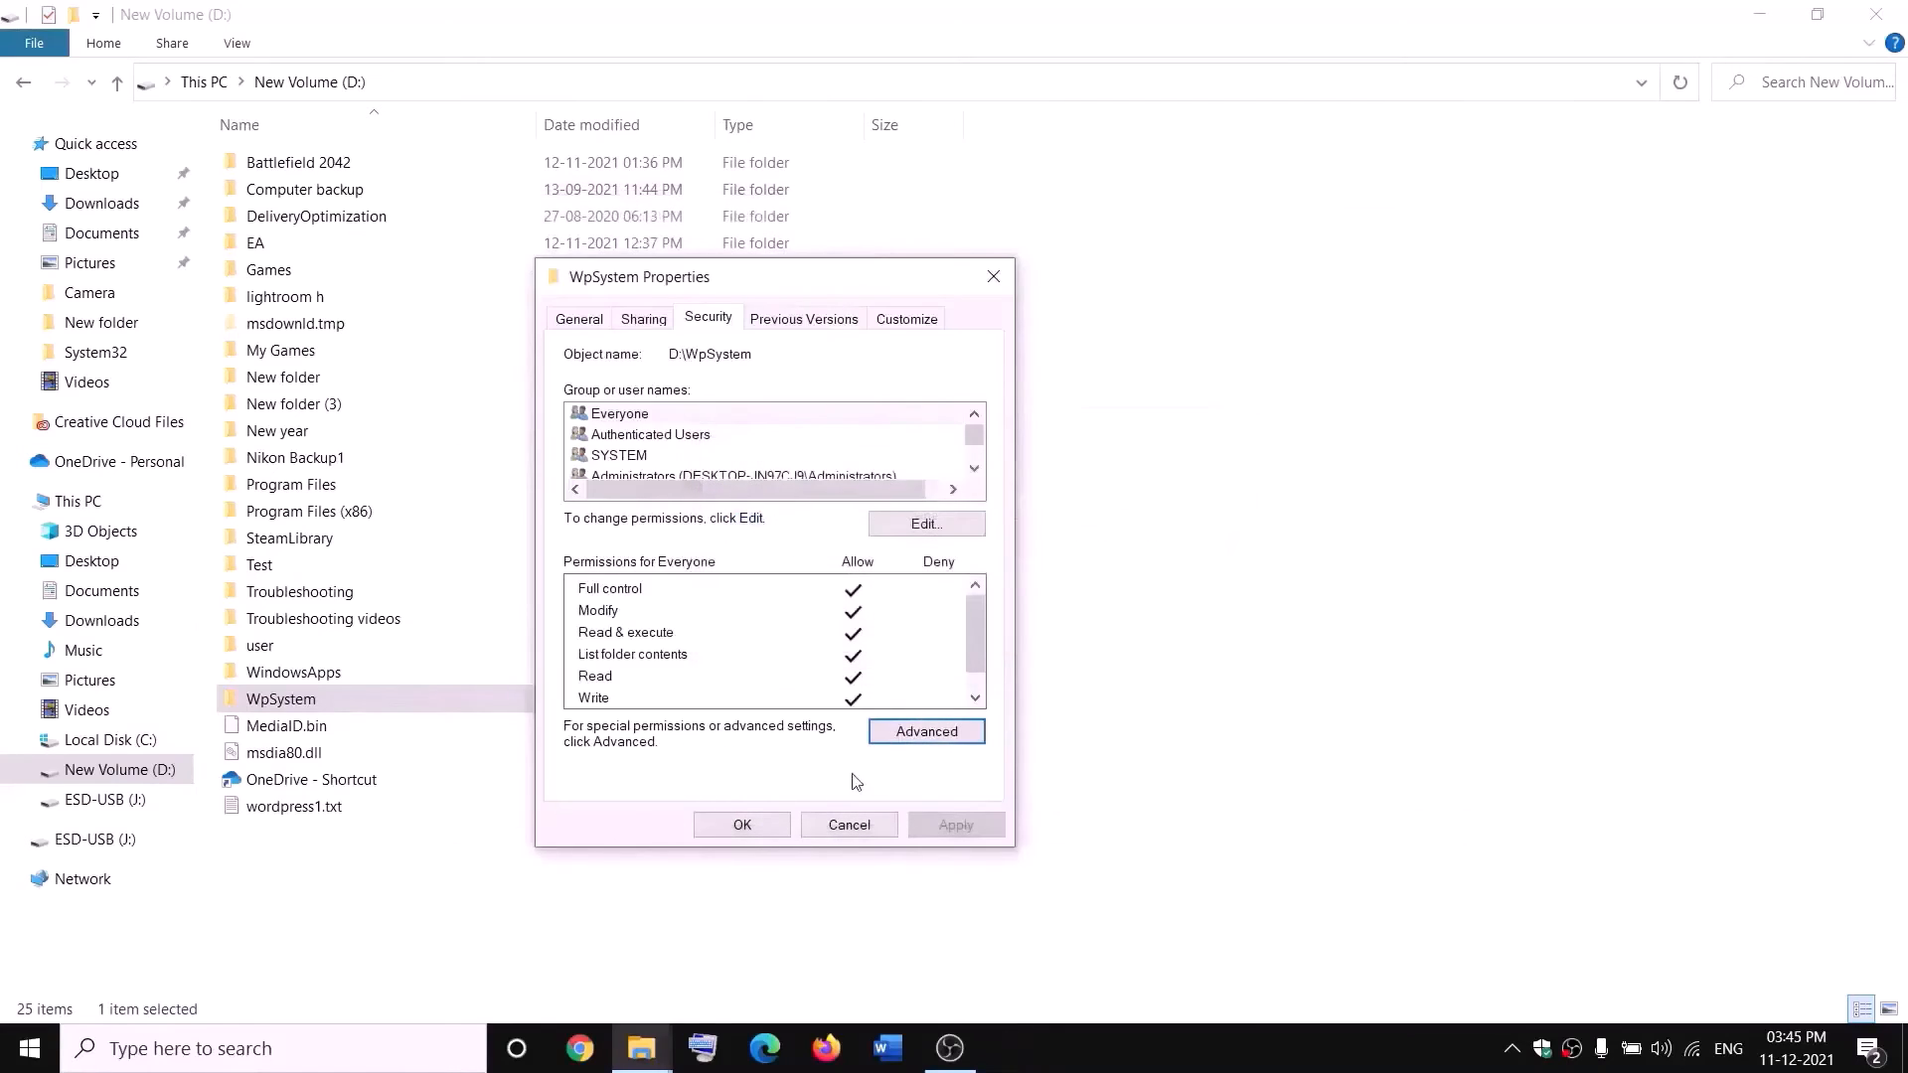
left_click(747, 826)
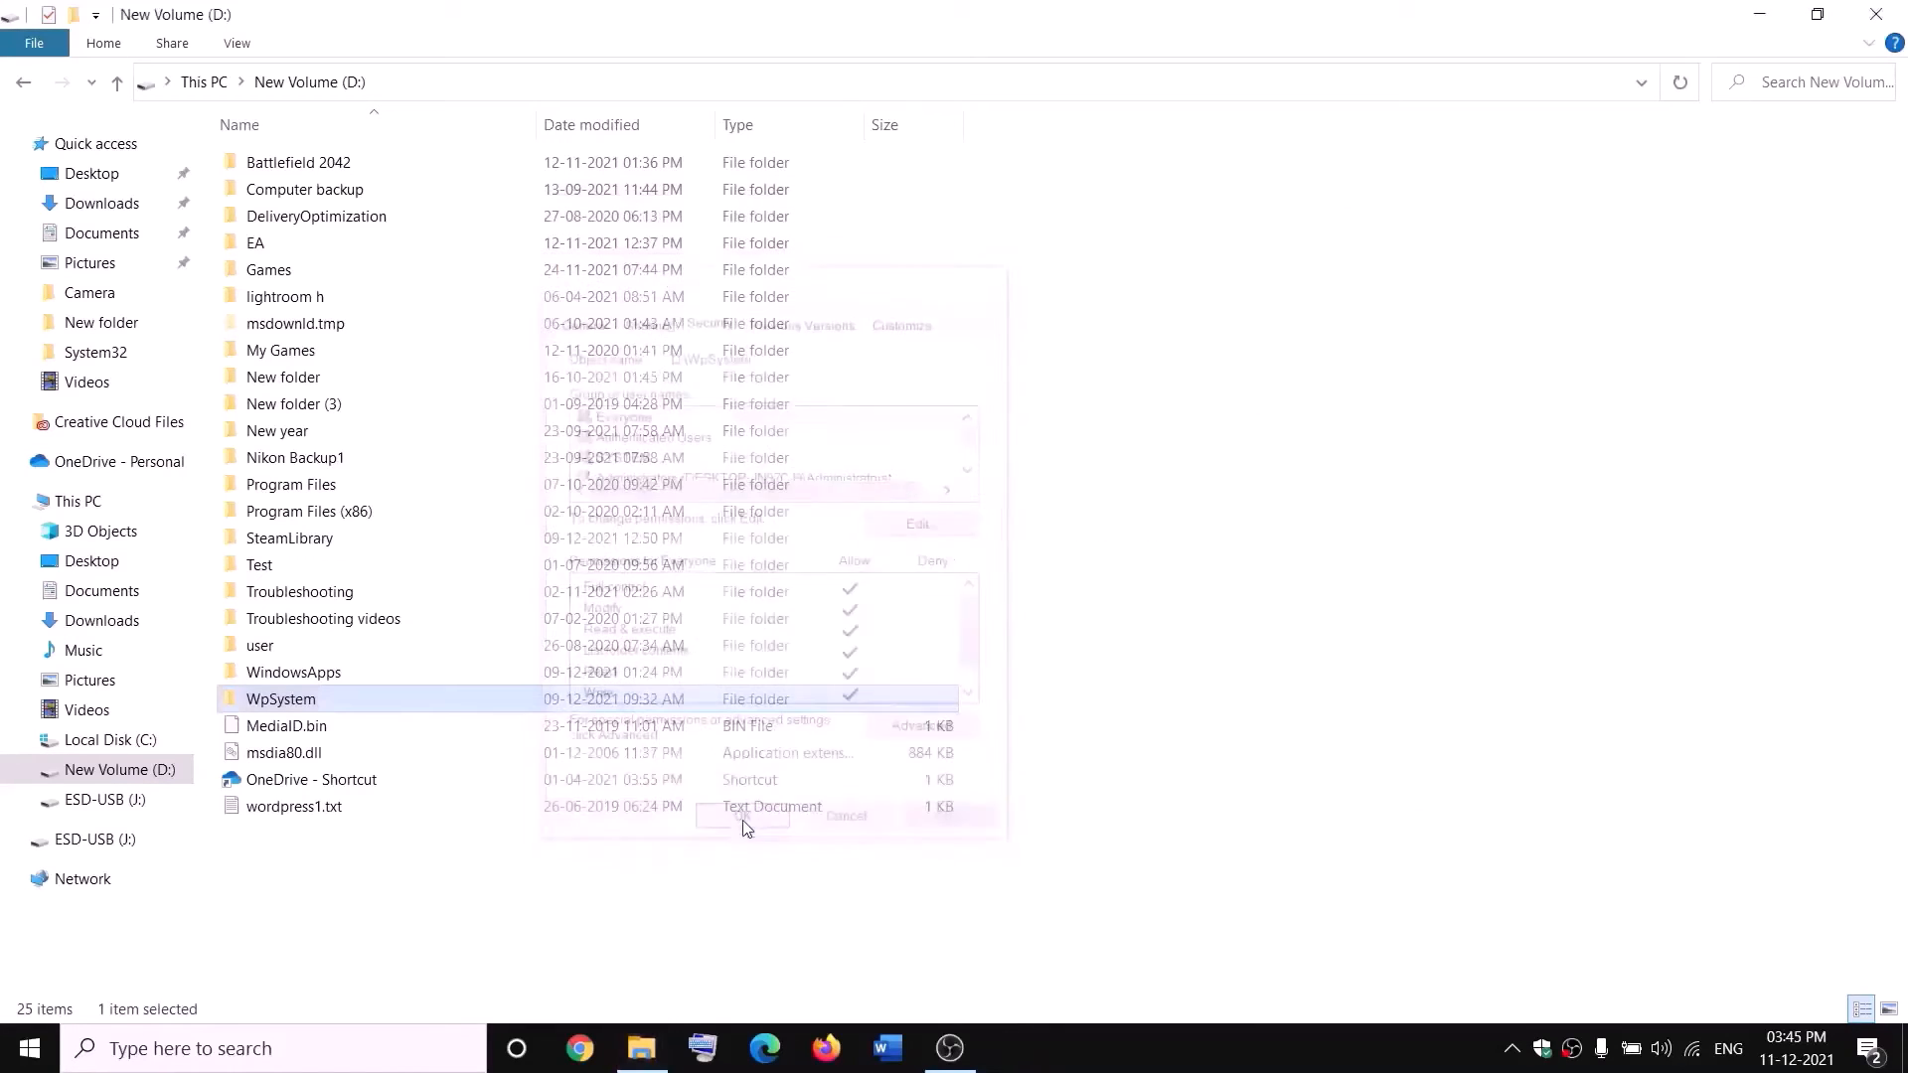
Reopen the advanced security settings of the WpSystem folder from its properties.
right_click(286, 706)
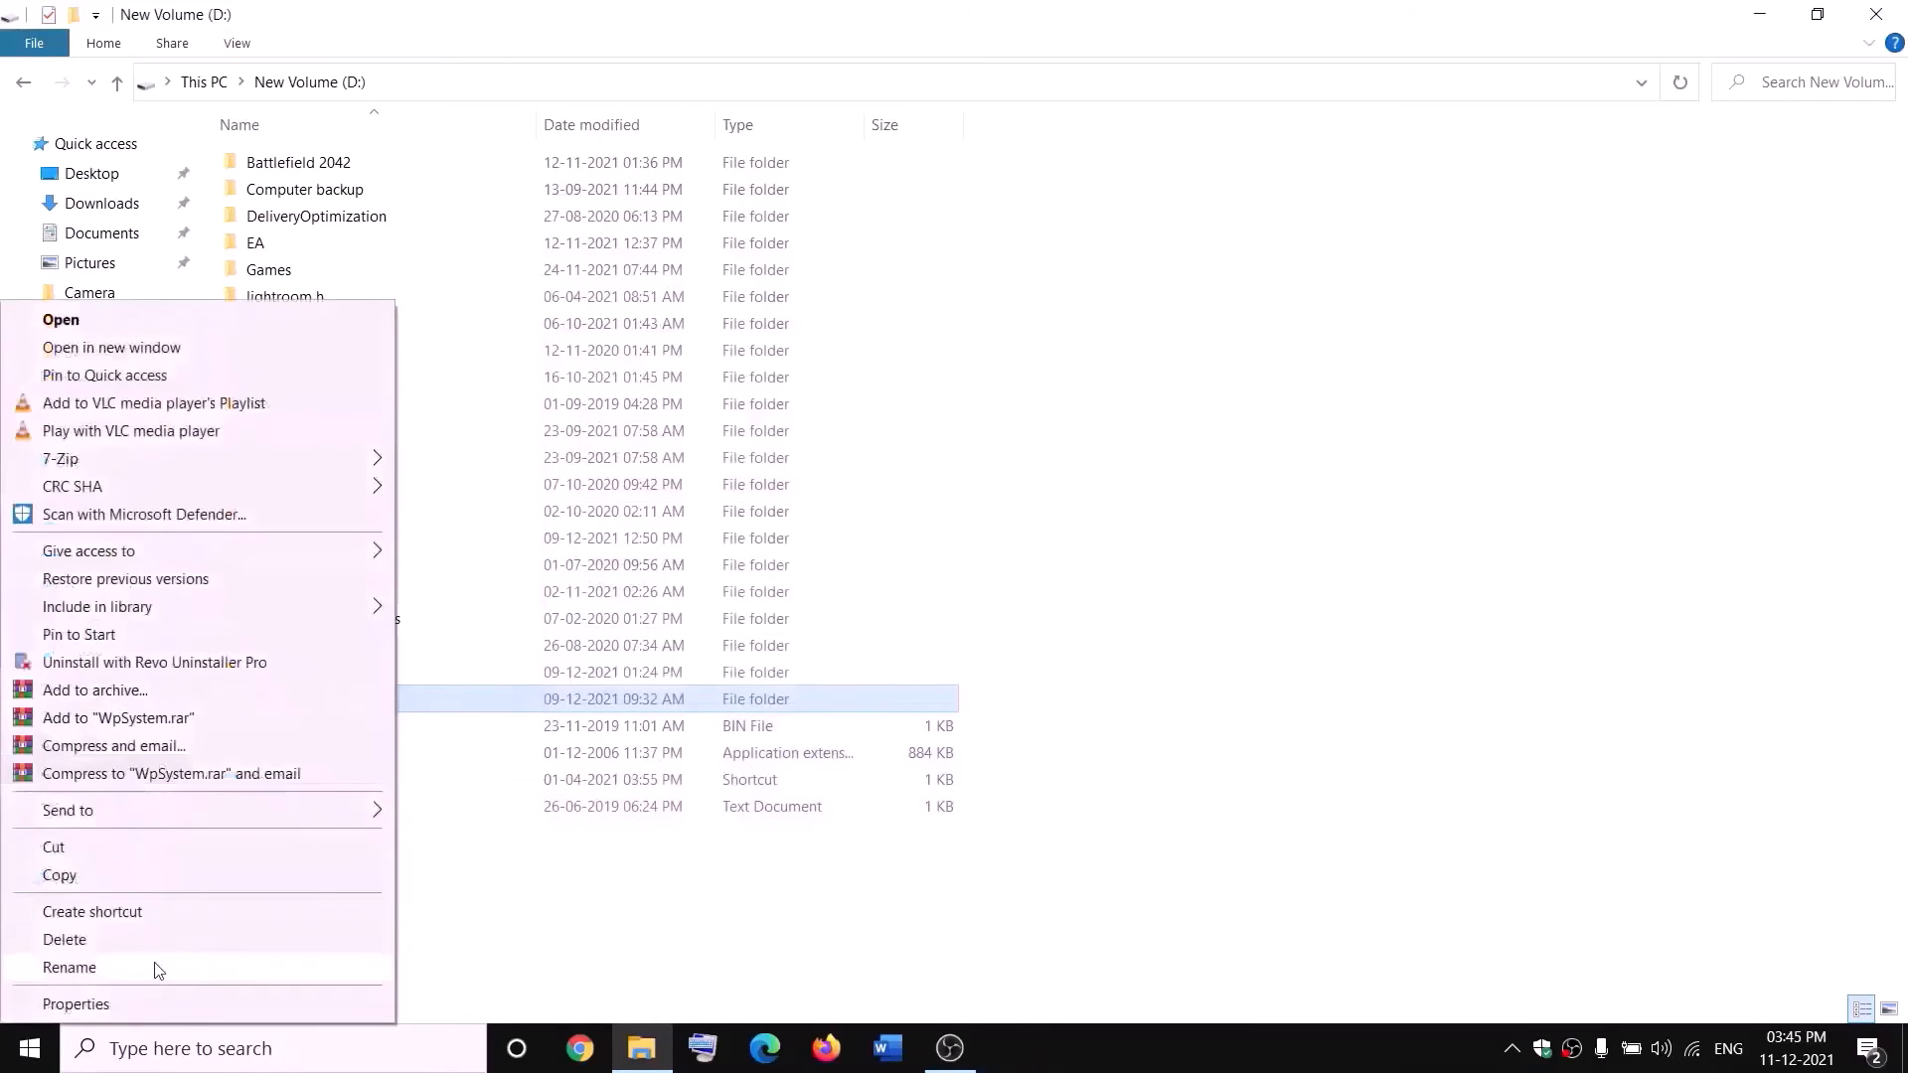
left_click(113, 1004)
left_click_drag(515, 443, 778, 333)
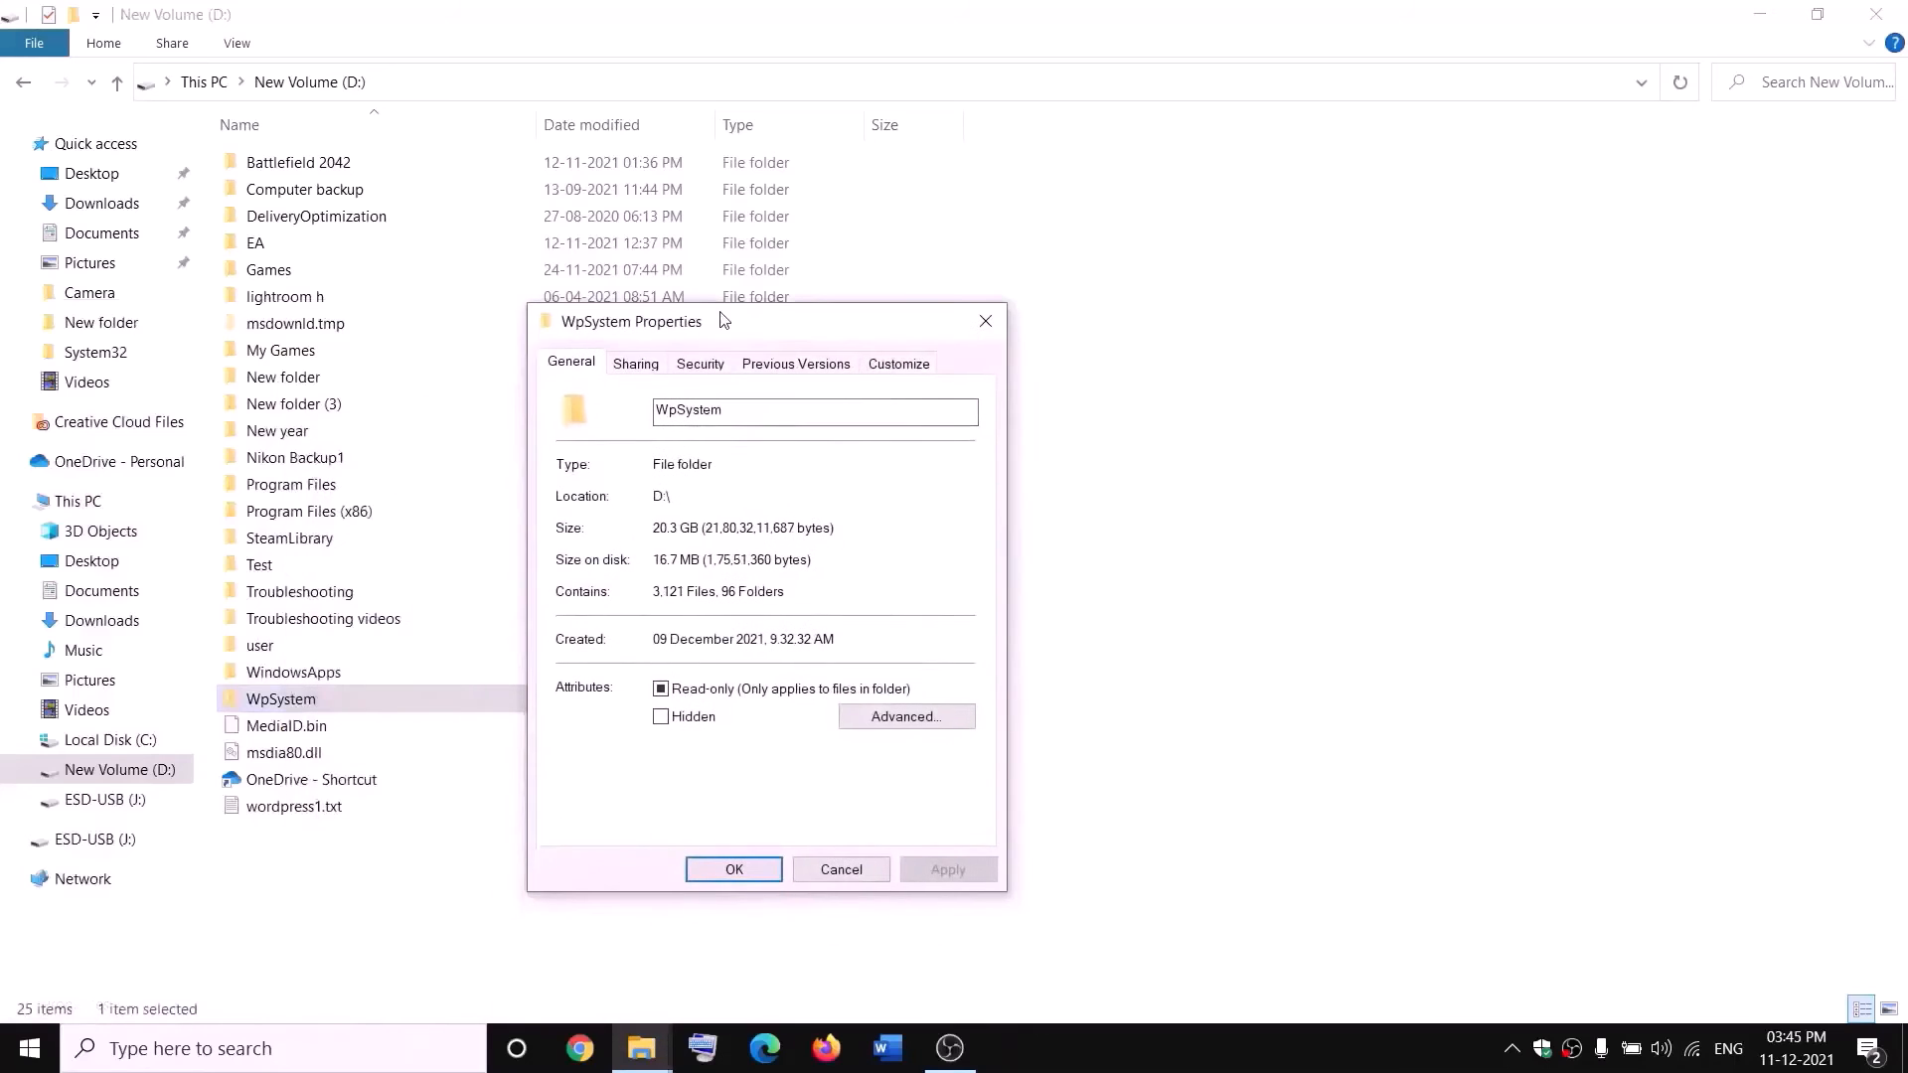
left_click(701, 363)
left_click(920, 776)
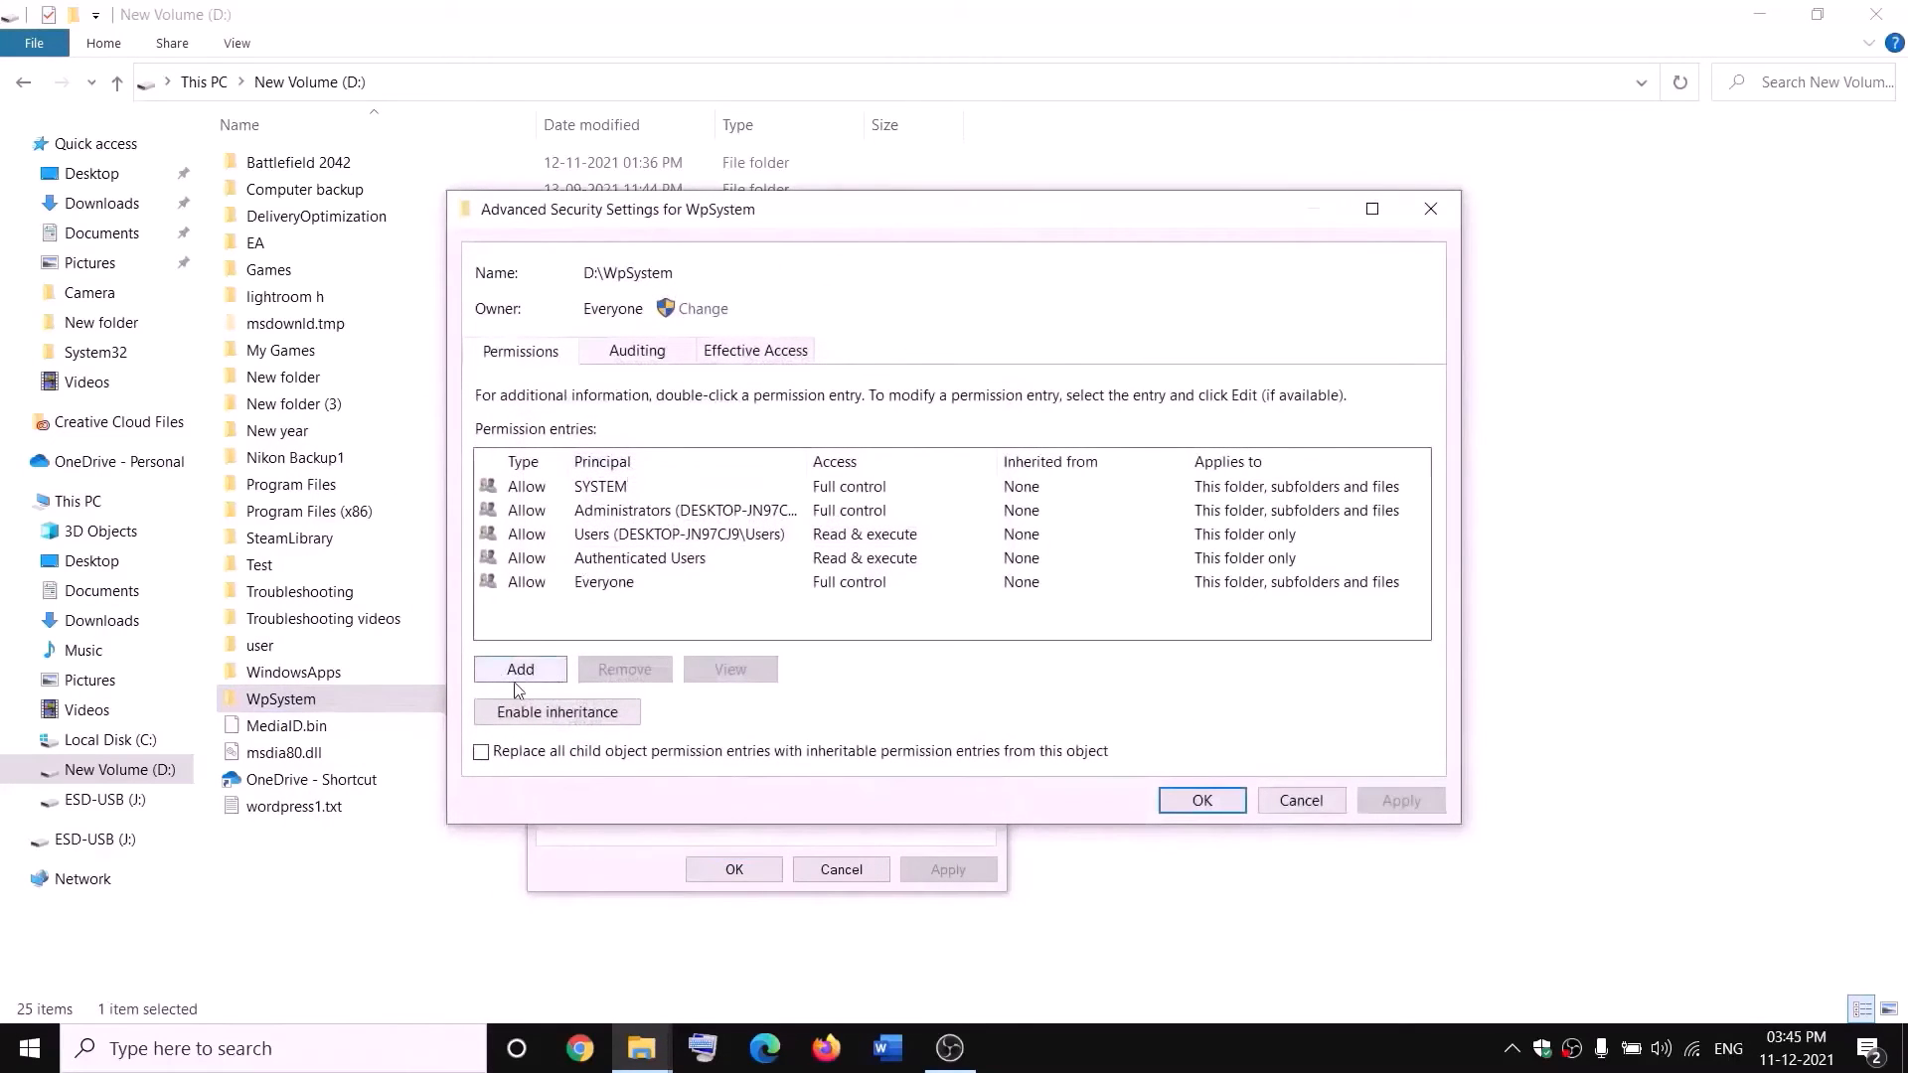
Add a permission entry for the WpSystem folder with Everyone as the principal, checking the entered object name.
left_click(519, 671)
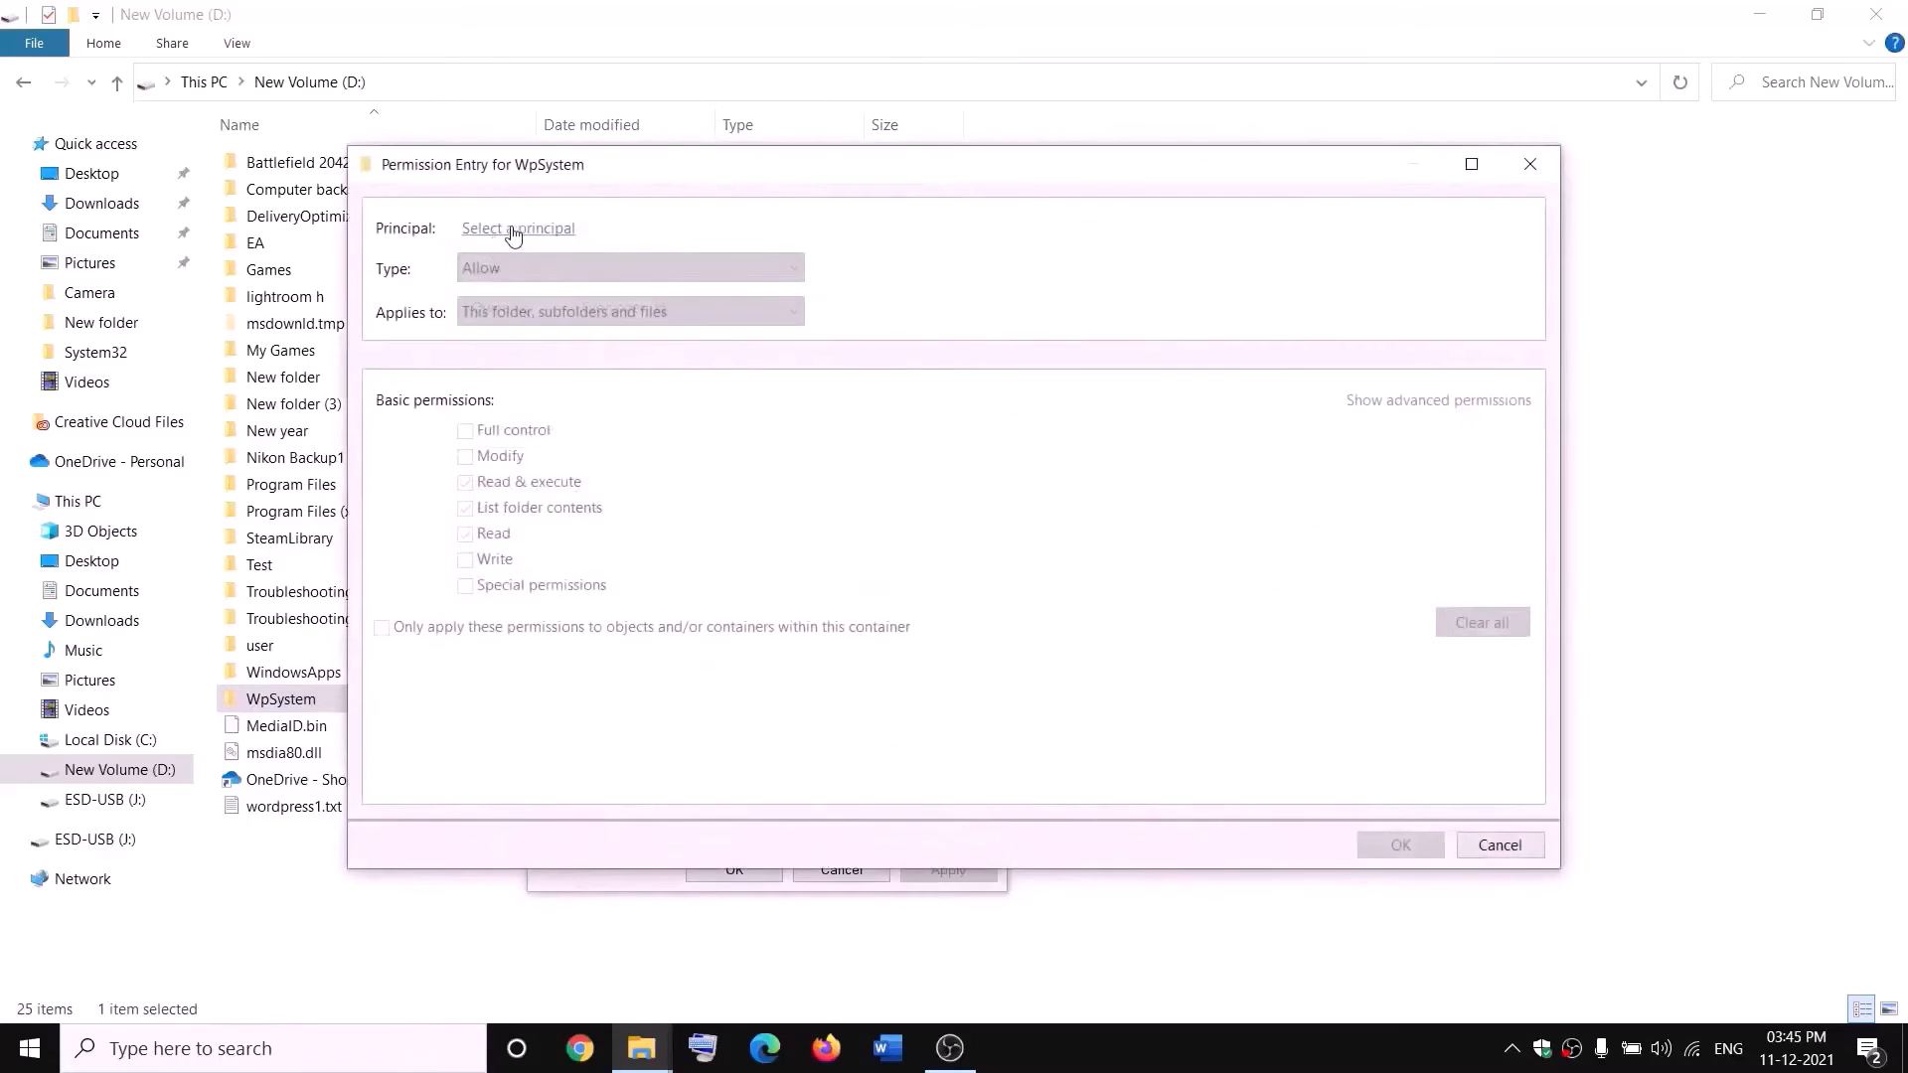
left_click(514, 230)
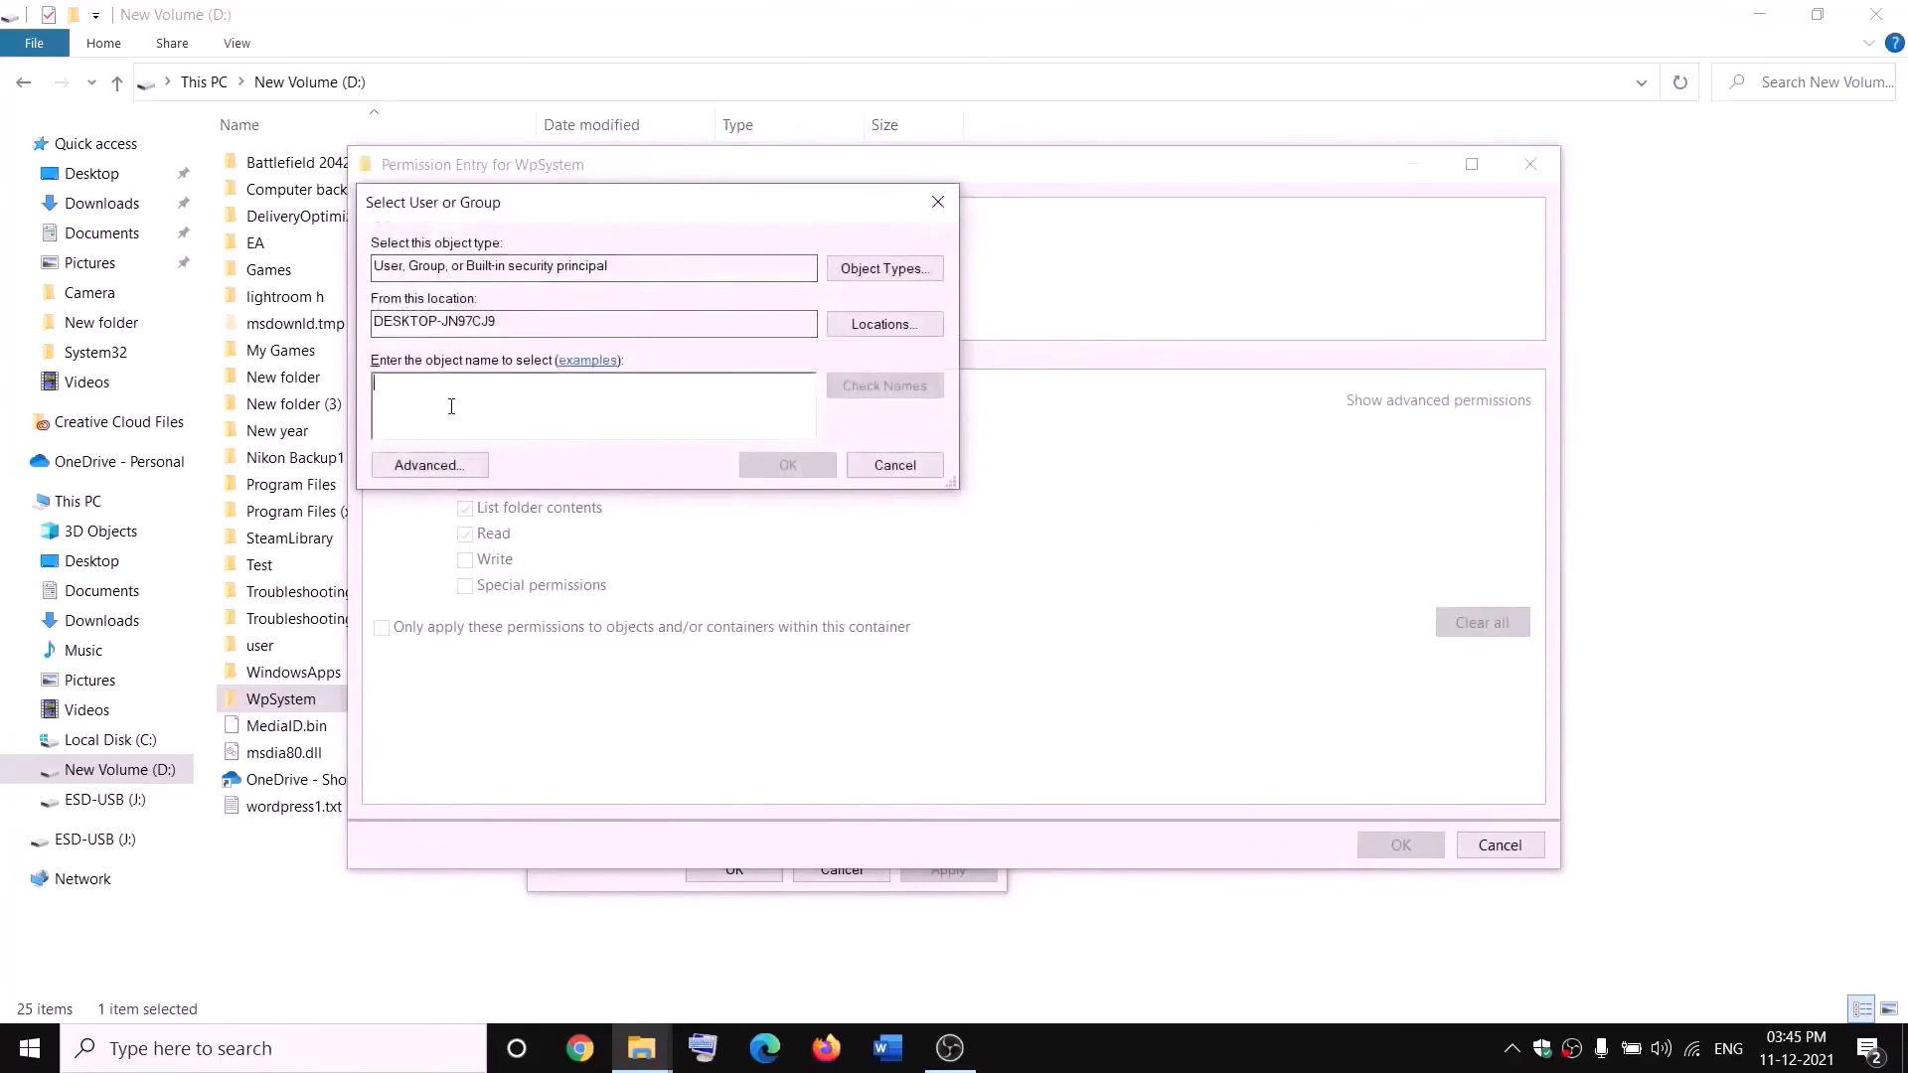
type("everyone")
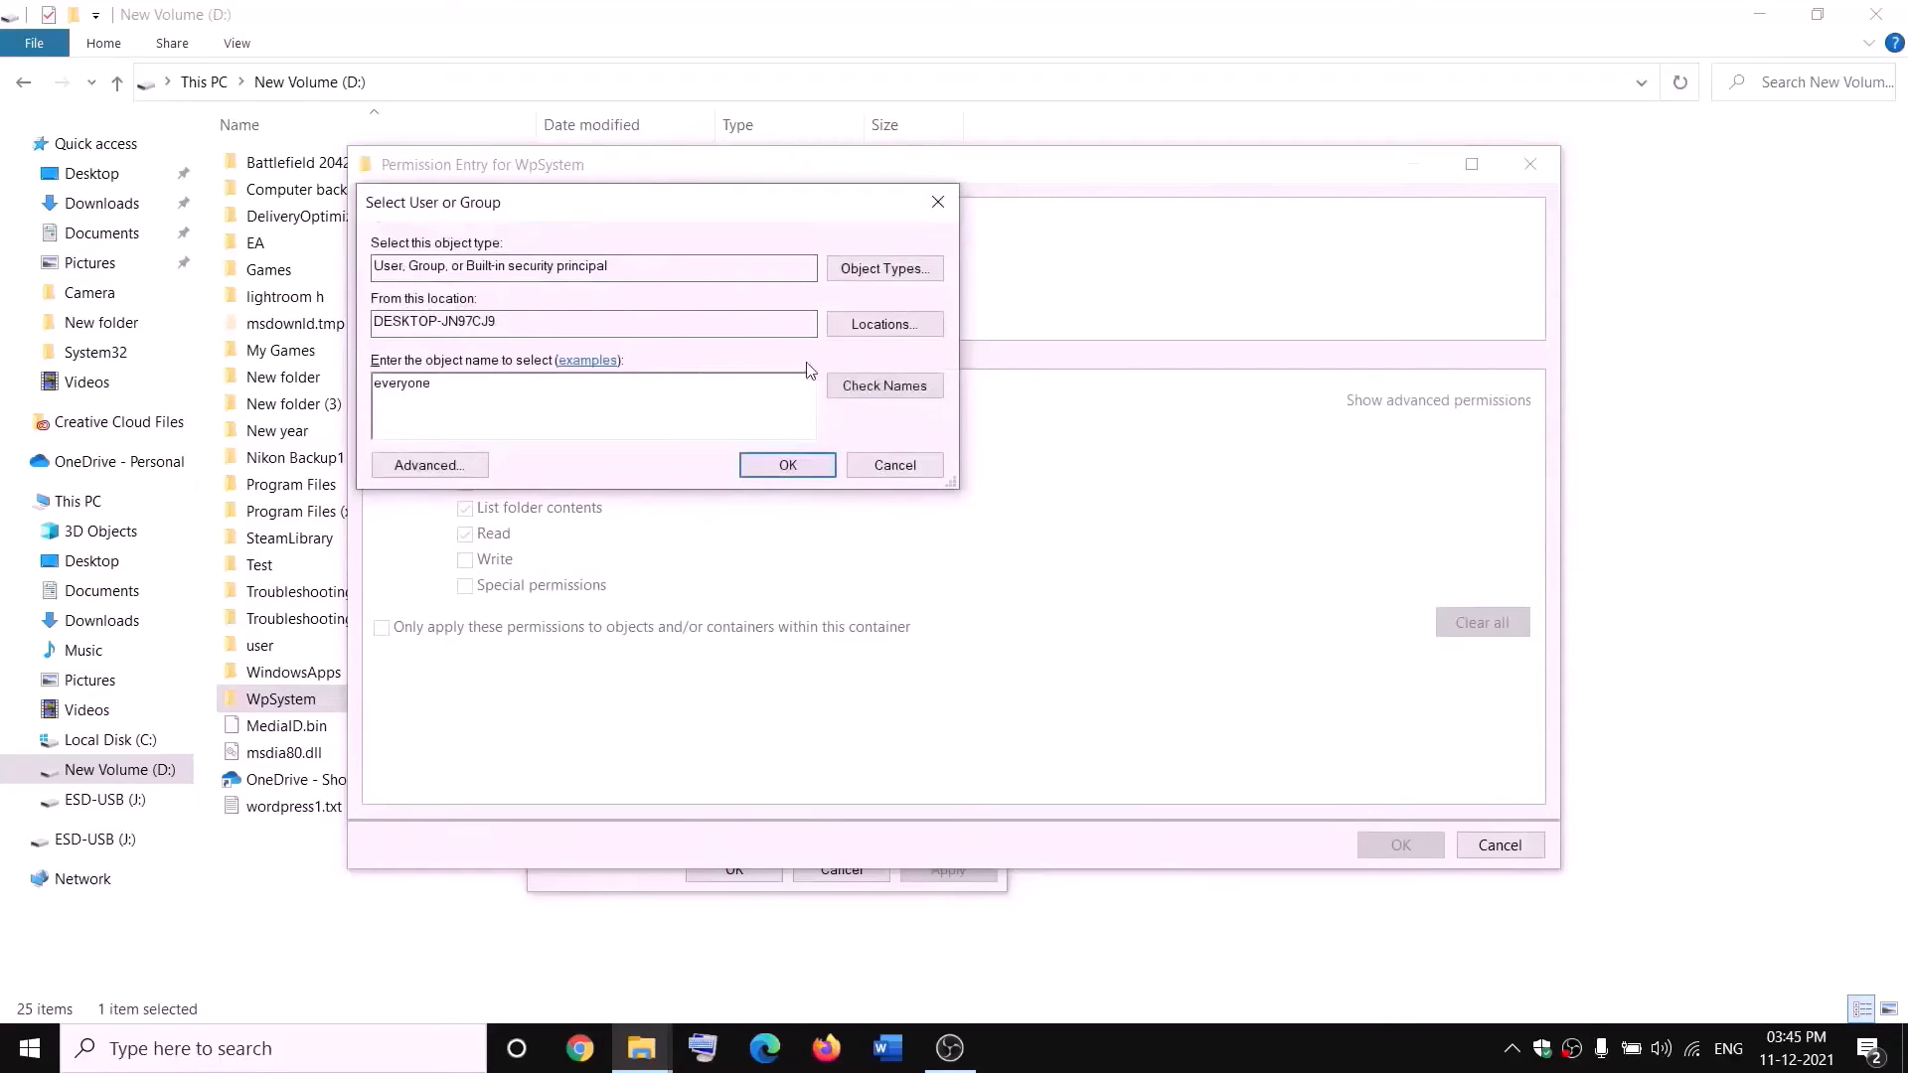
left_click(885, 385)
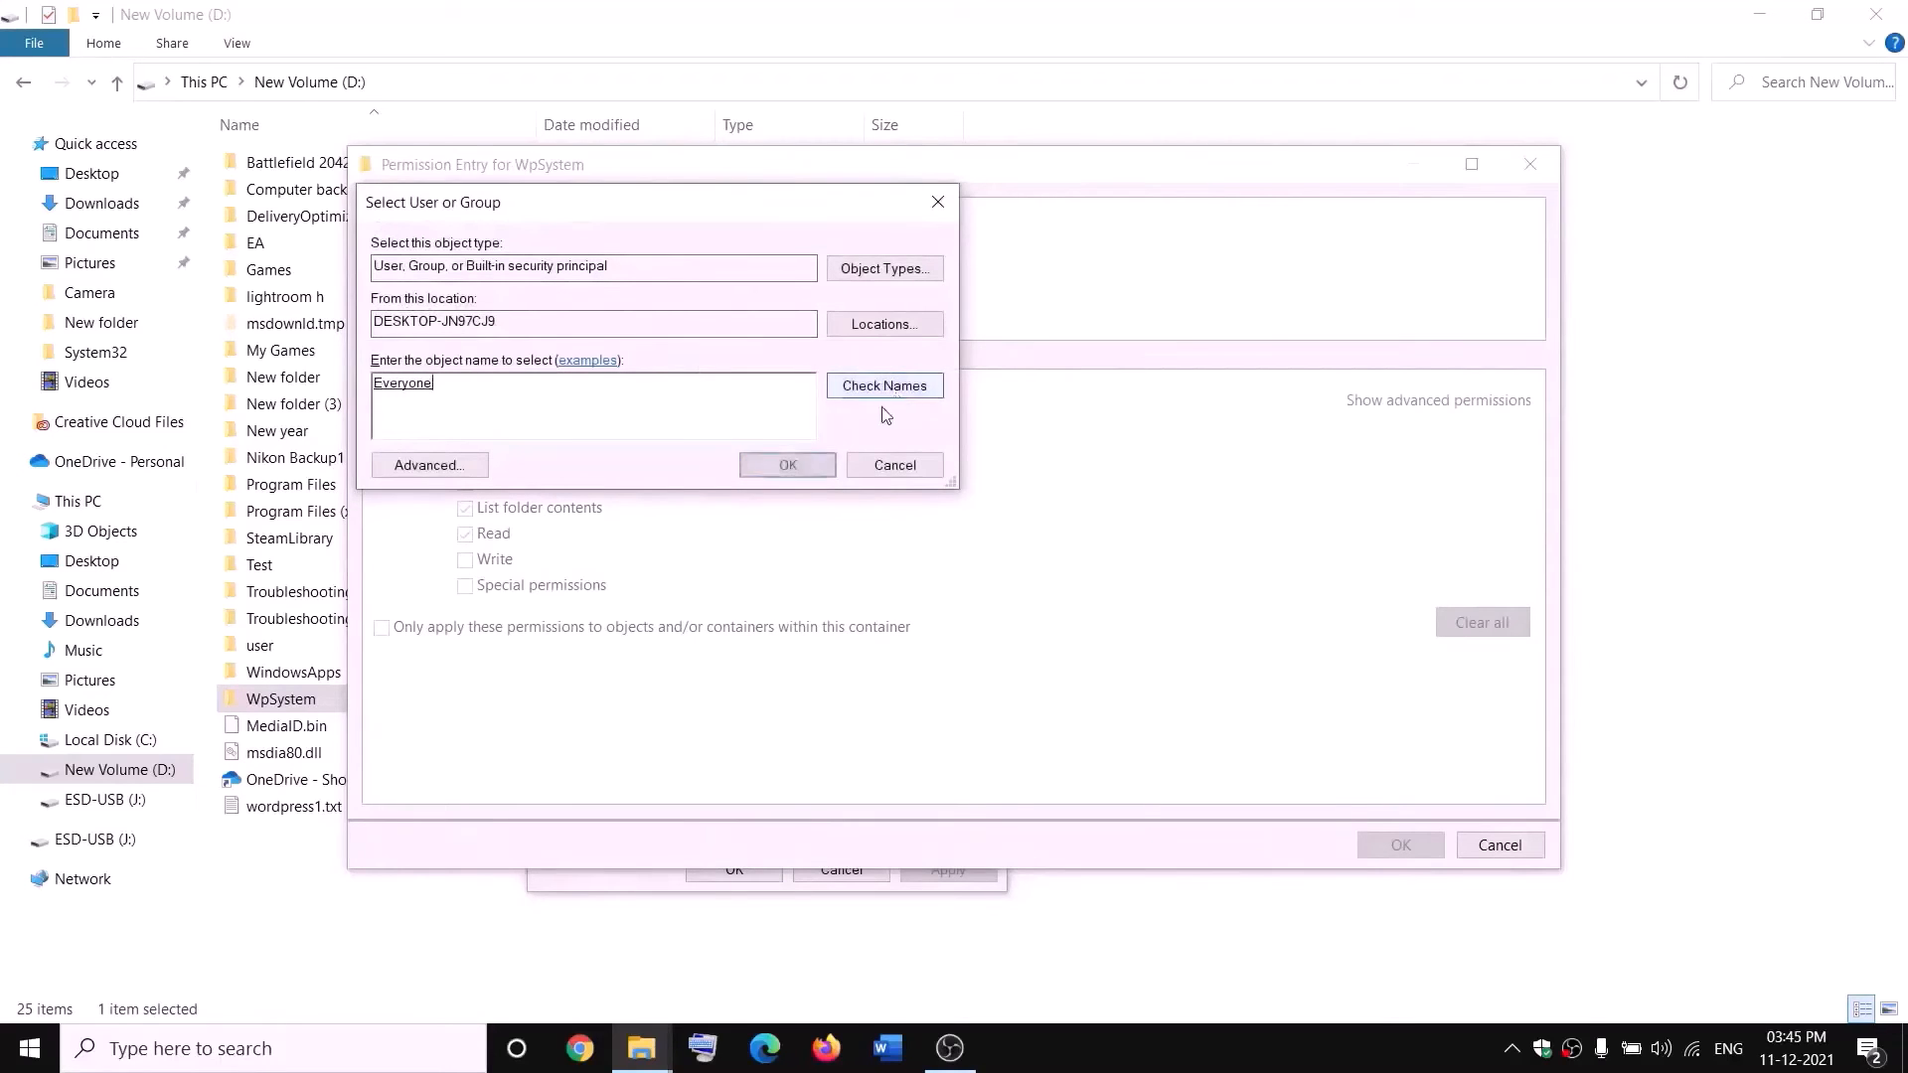
left_click(787, 465)
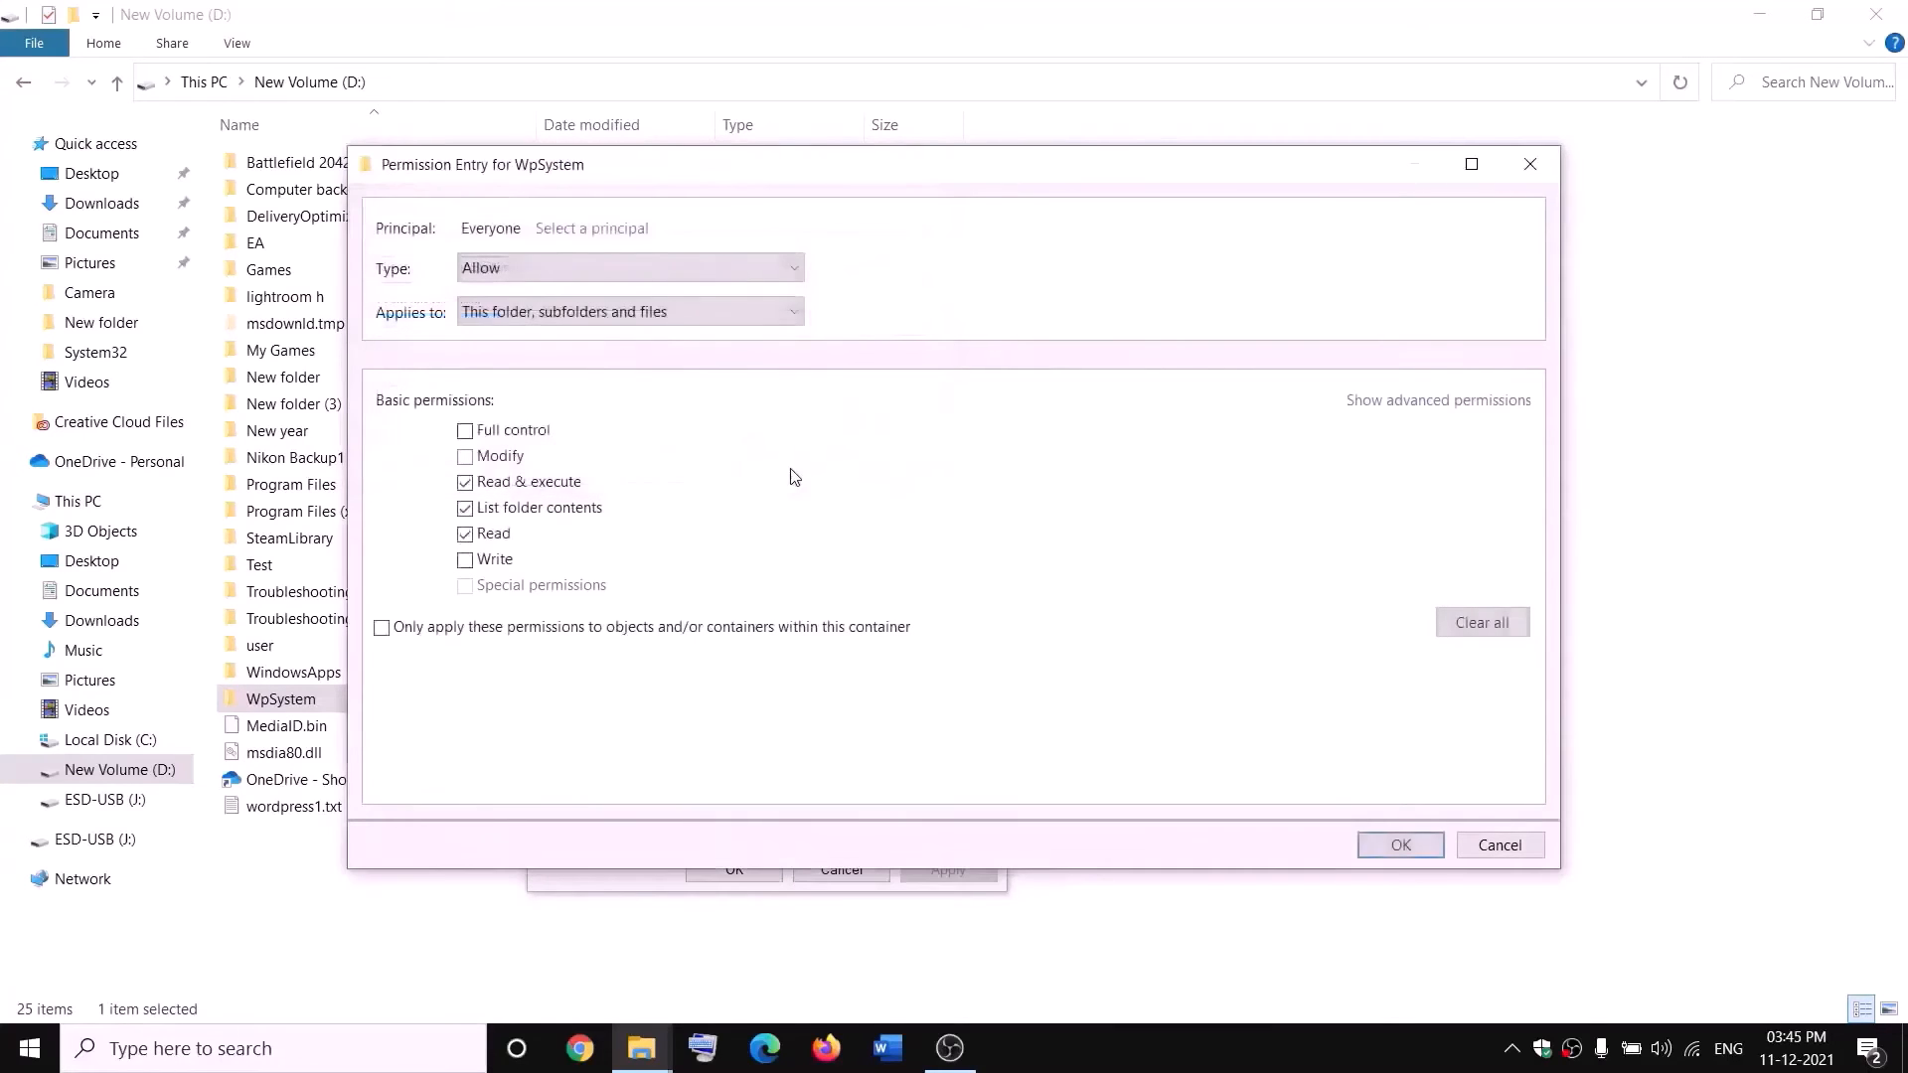
Grant Everyone Full control of the WpSystem folder, apply the permission entry, and close the security settings and folder properties.
left_click(466, 434)
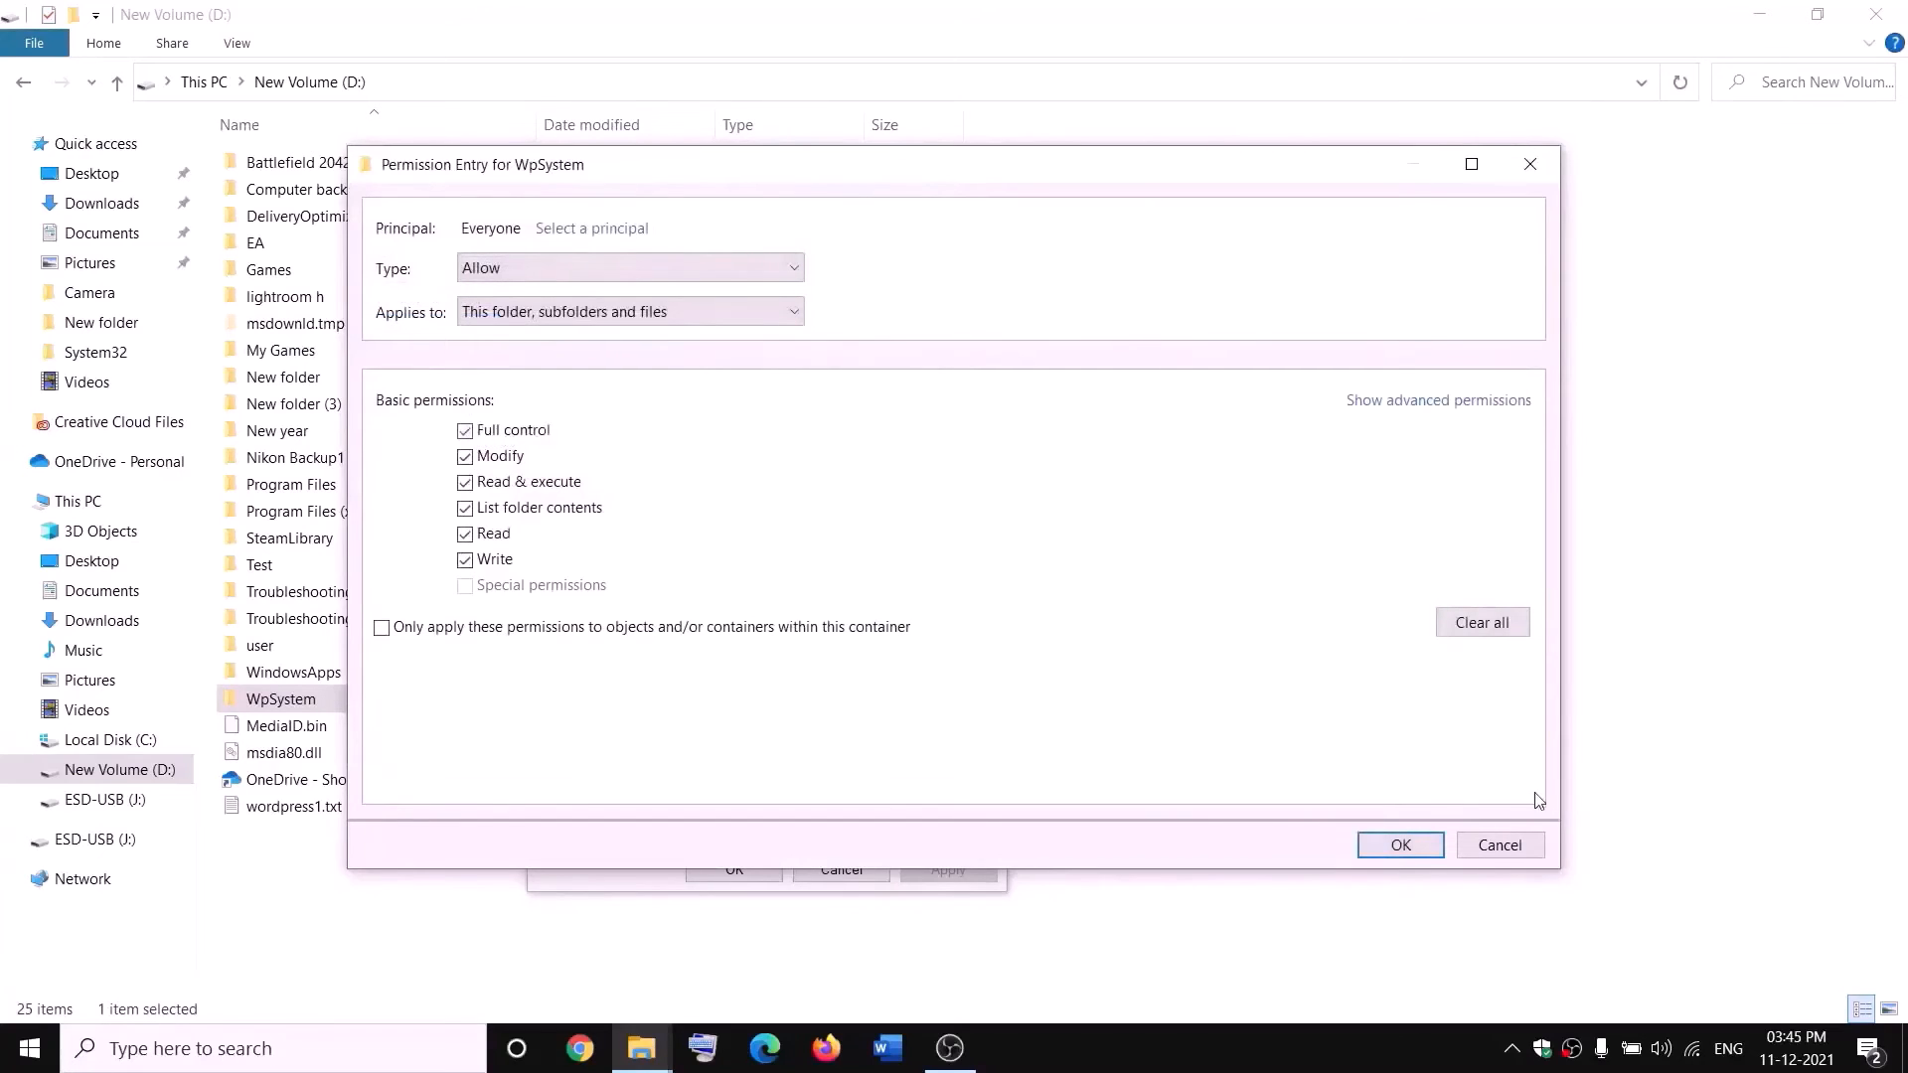
left_click(1400, 846)
left_click(1401, 800)
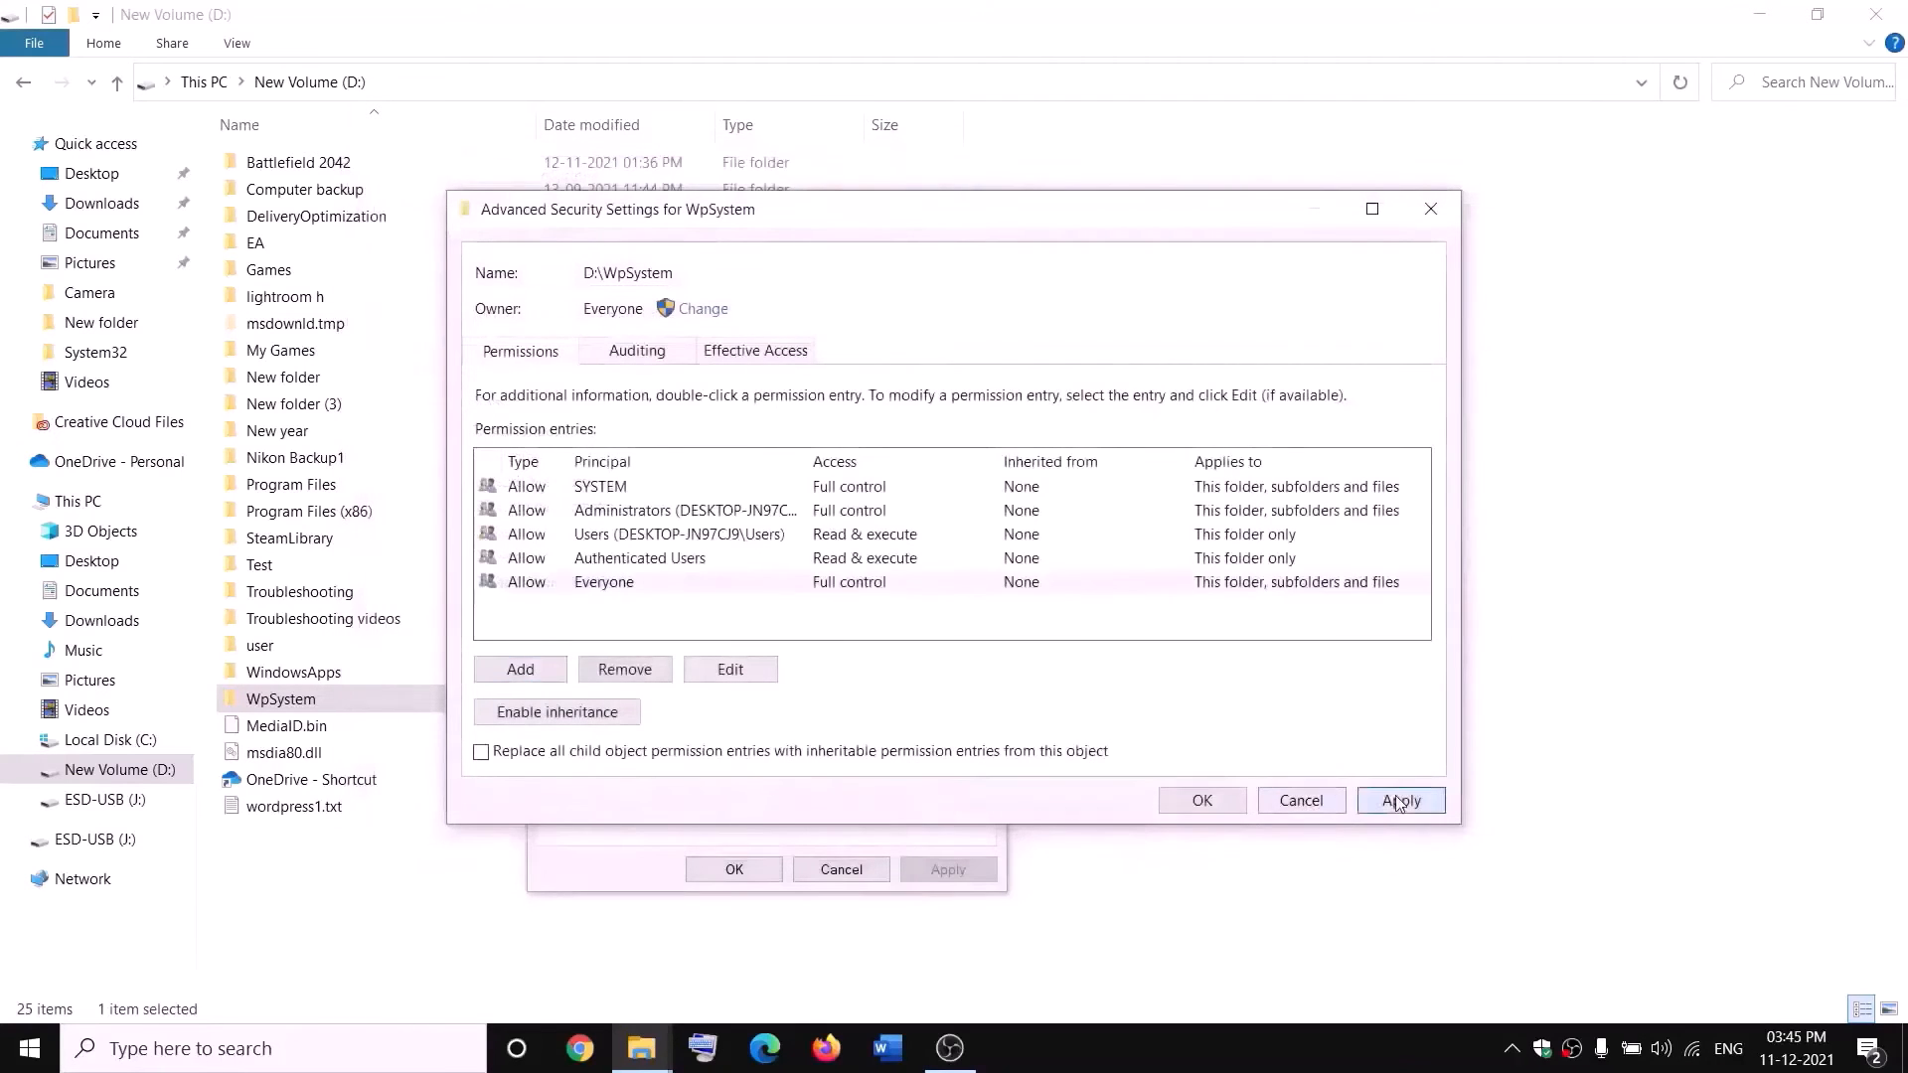
left_click(1200, 799)
left_click(771, 864)
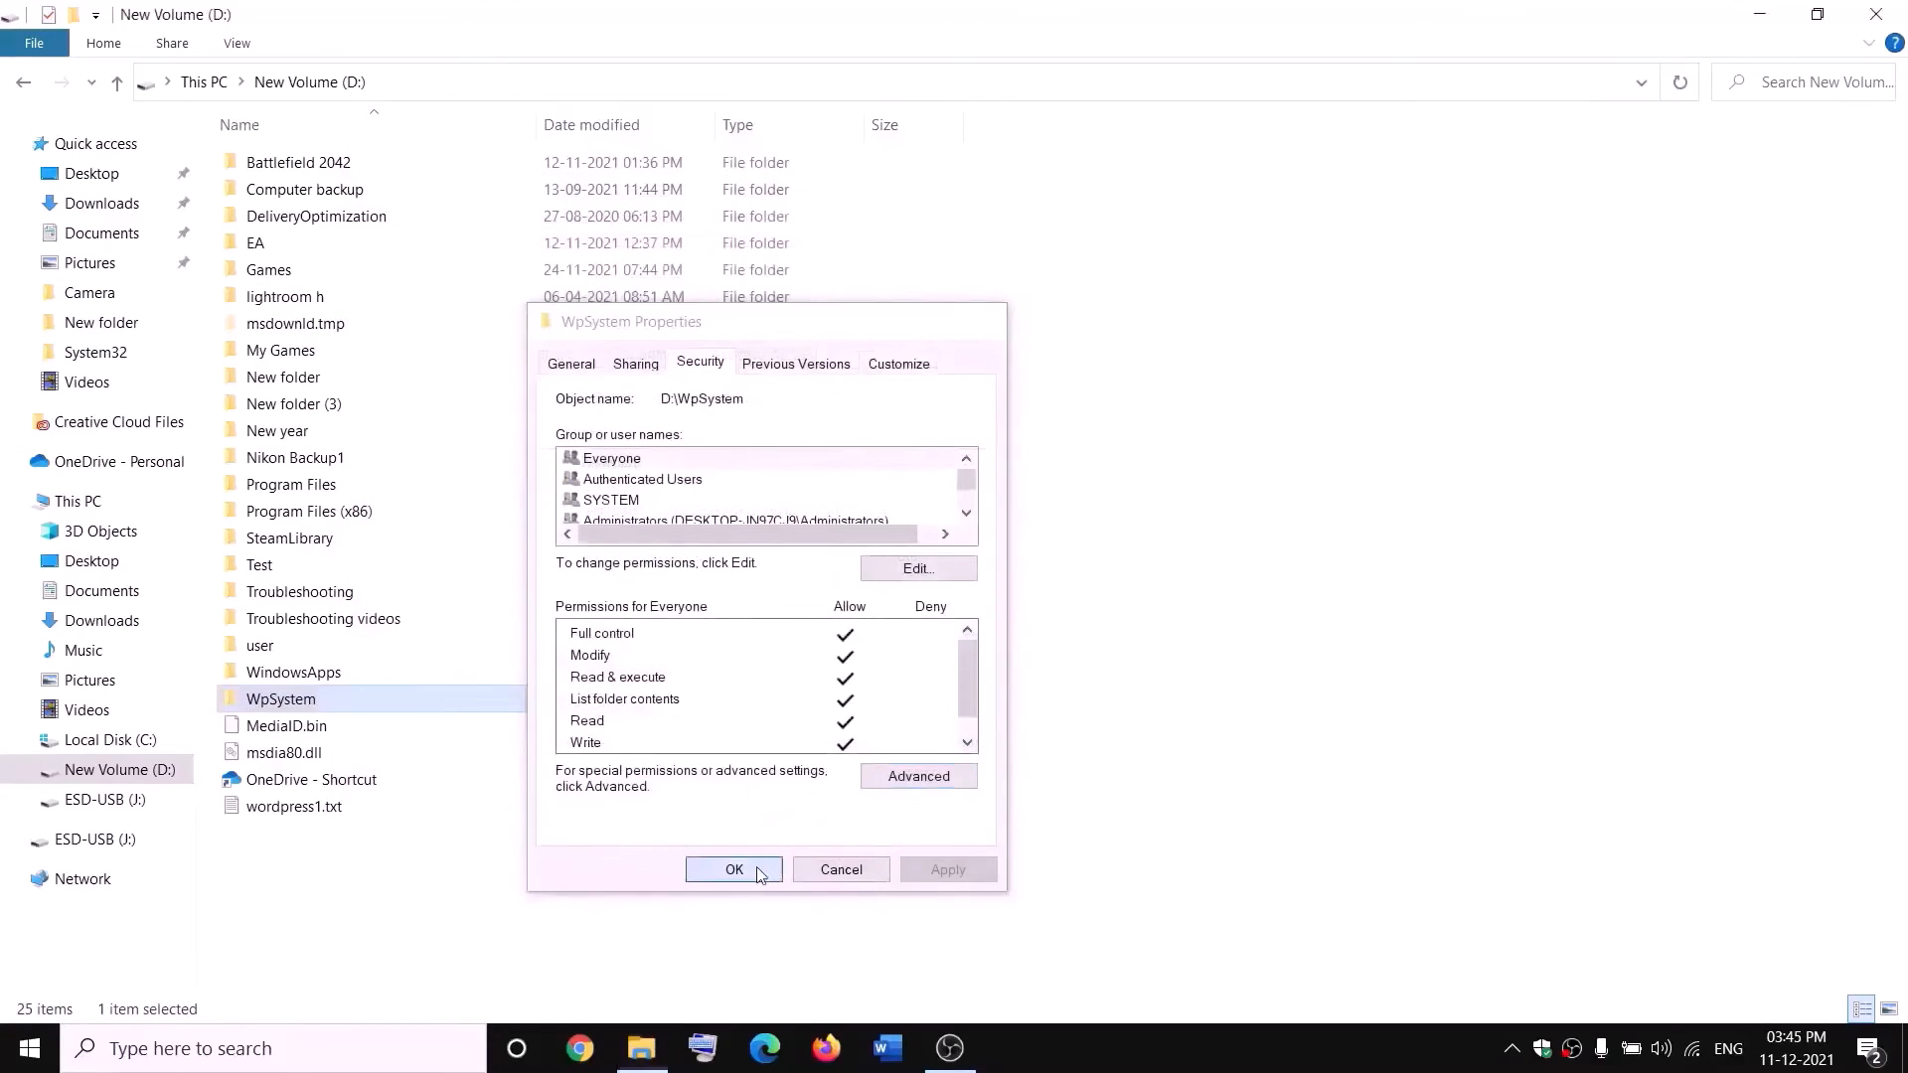
left_click(486, 692)
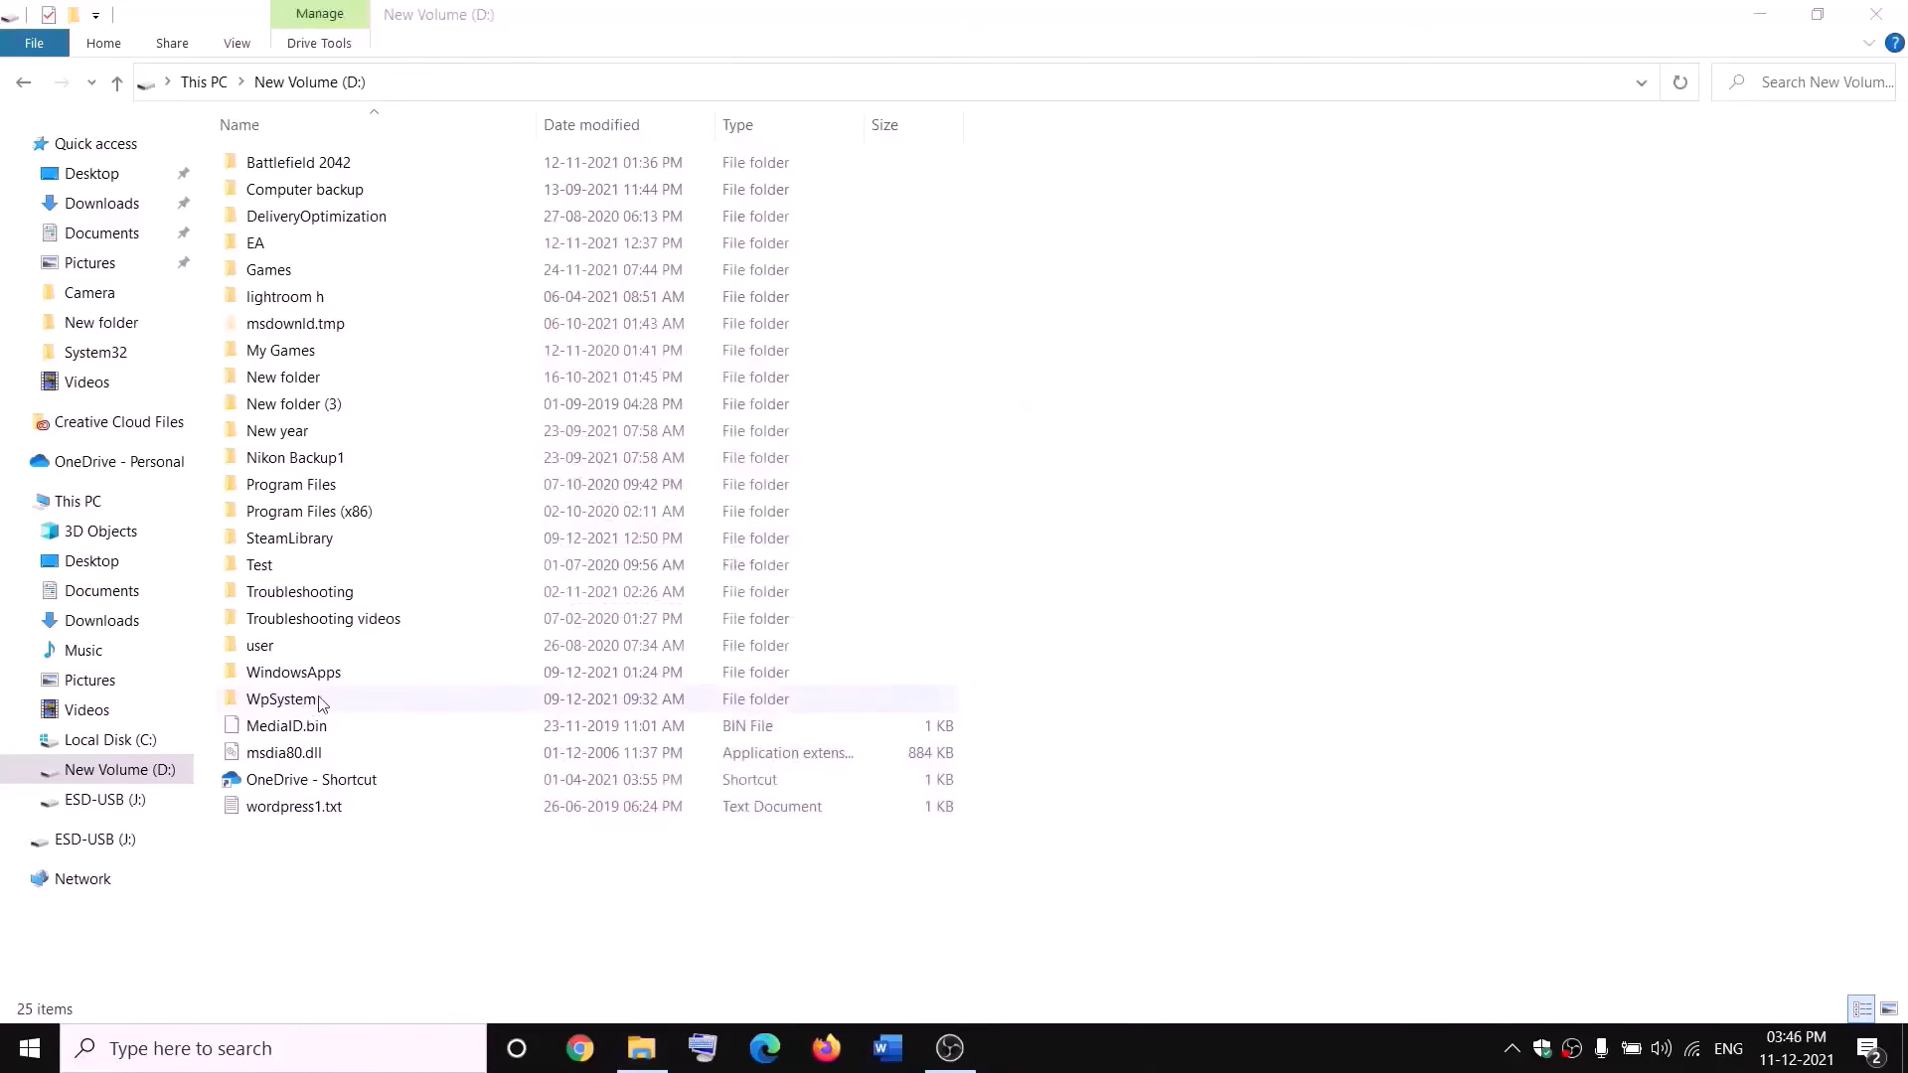
Open the WpSystem folder's name for editing, with the cursor at the end of the name.
right_click(278, 706)
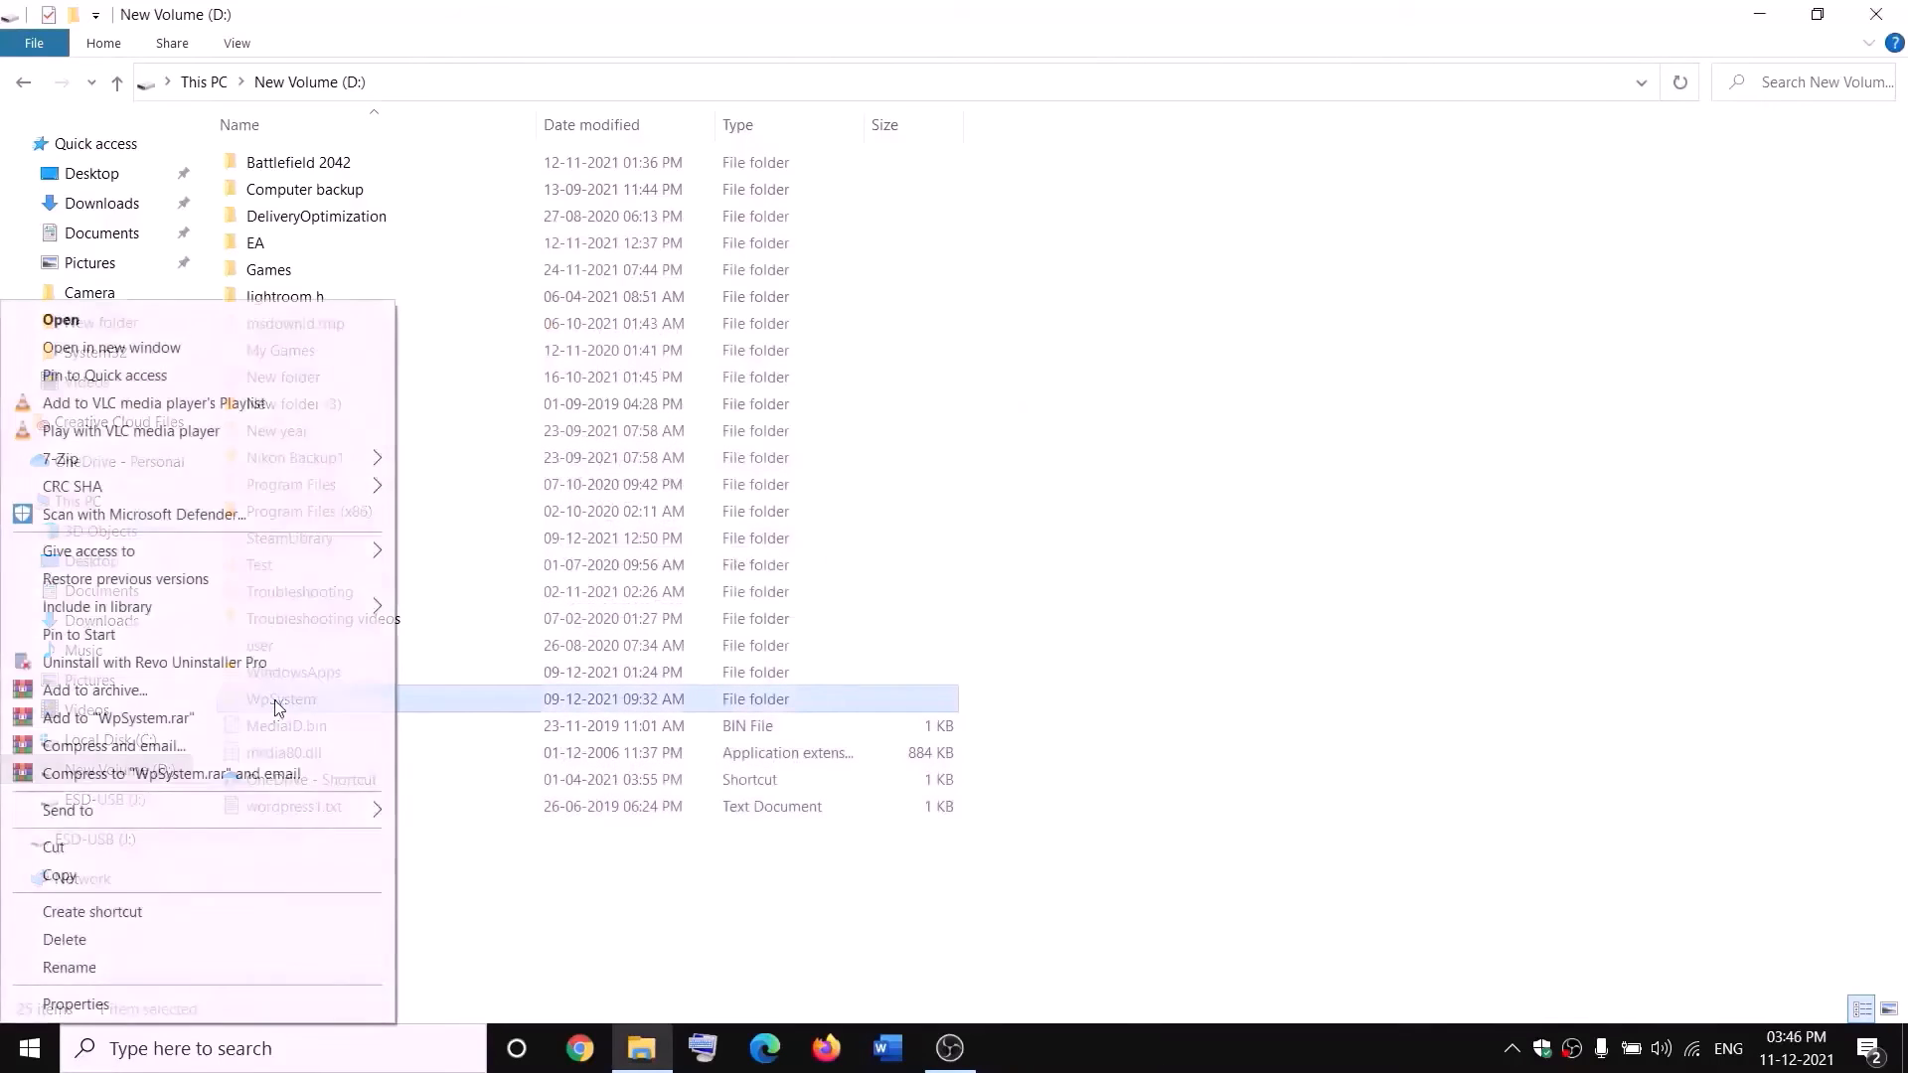
left_click(70, 968)
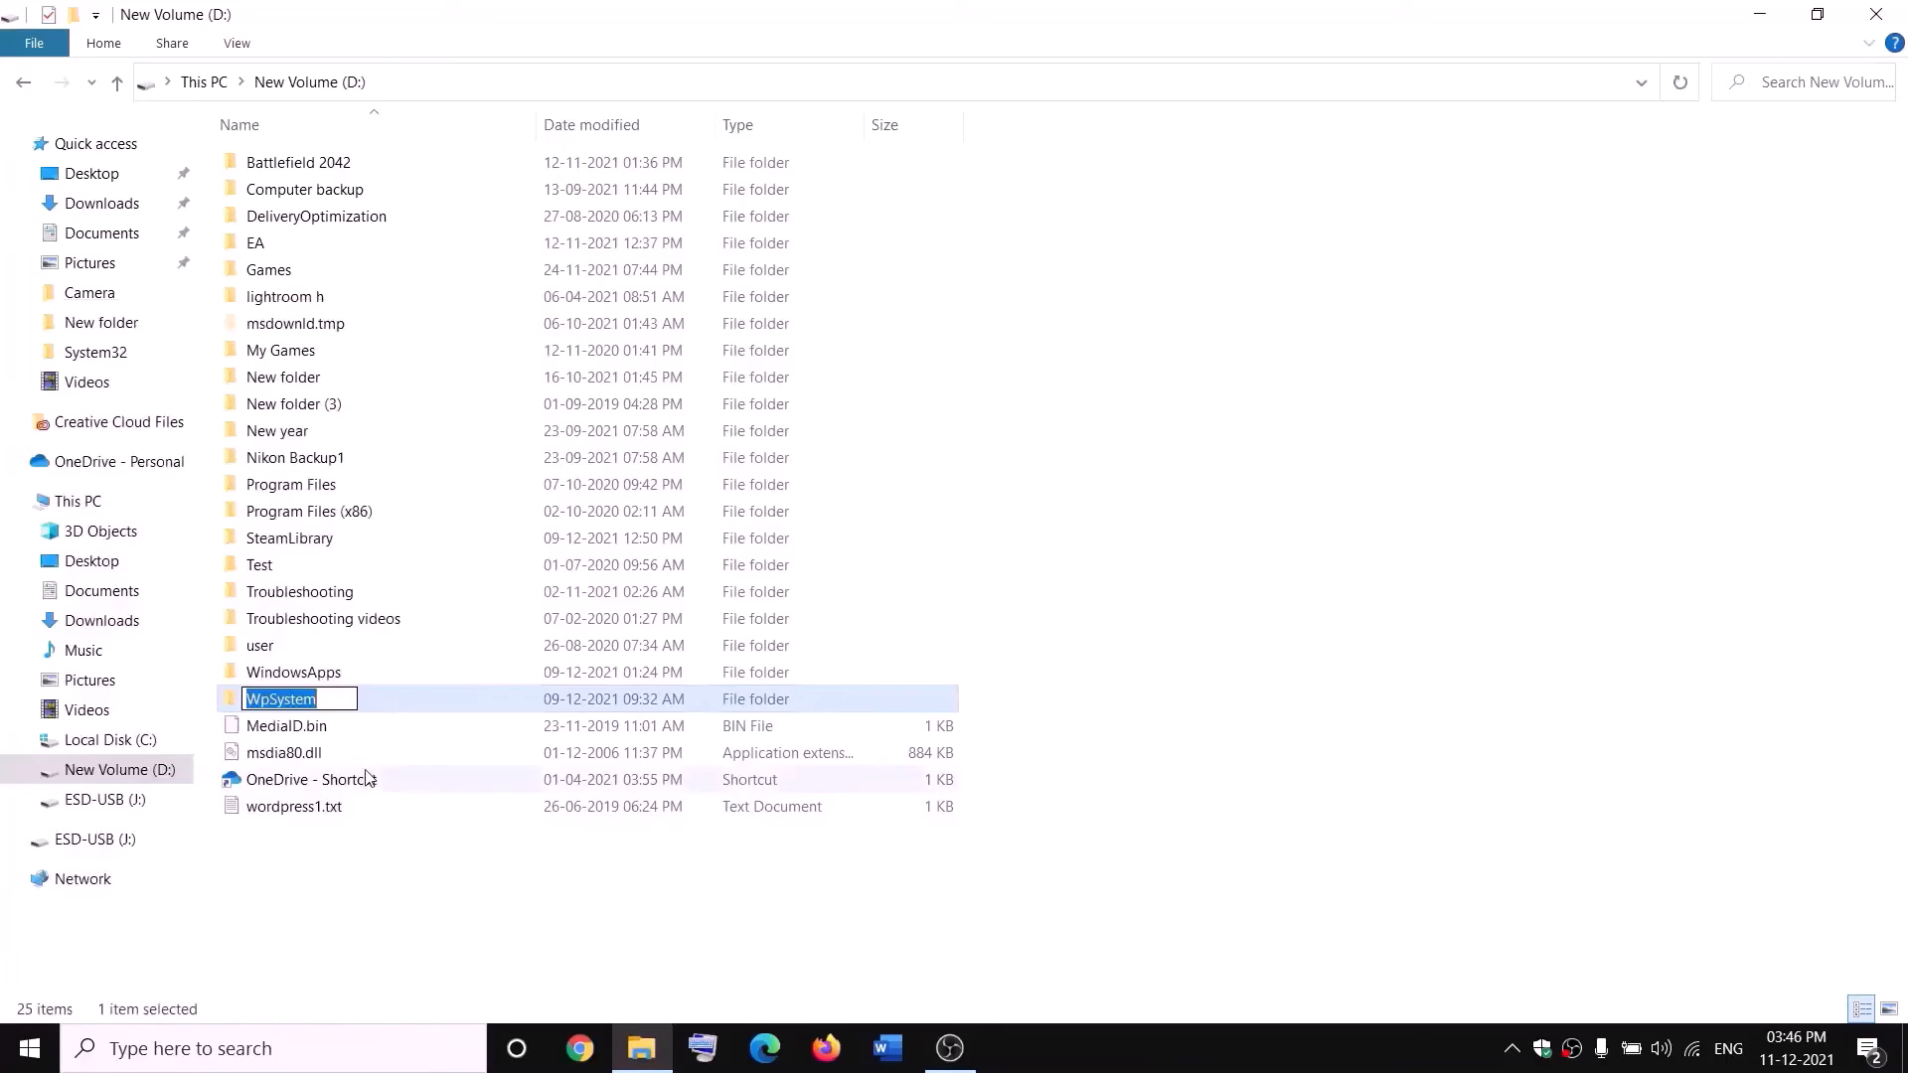
key("End")
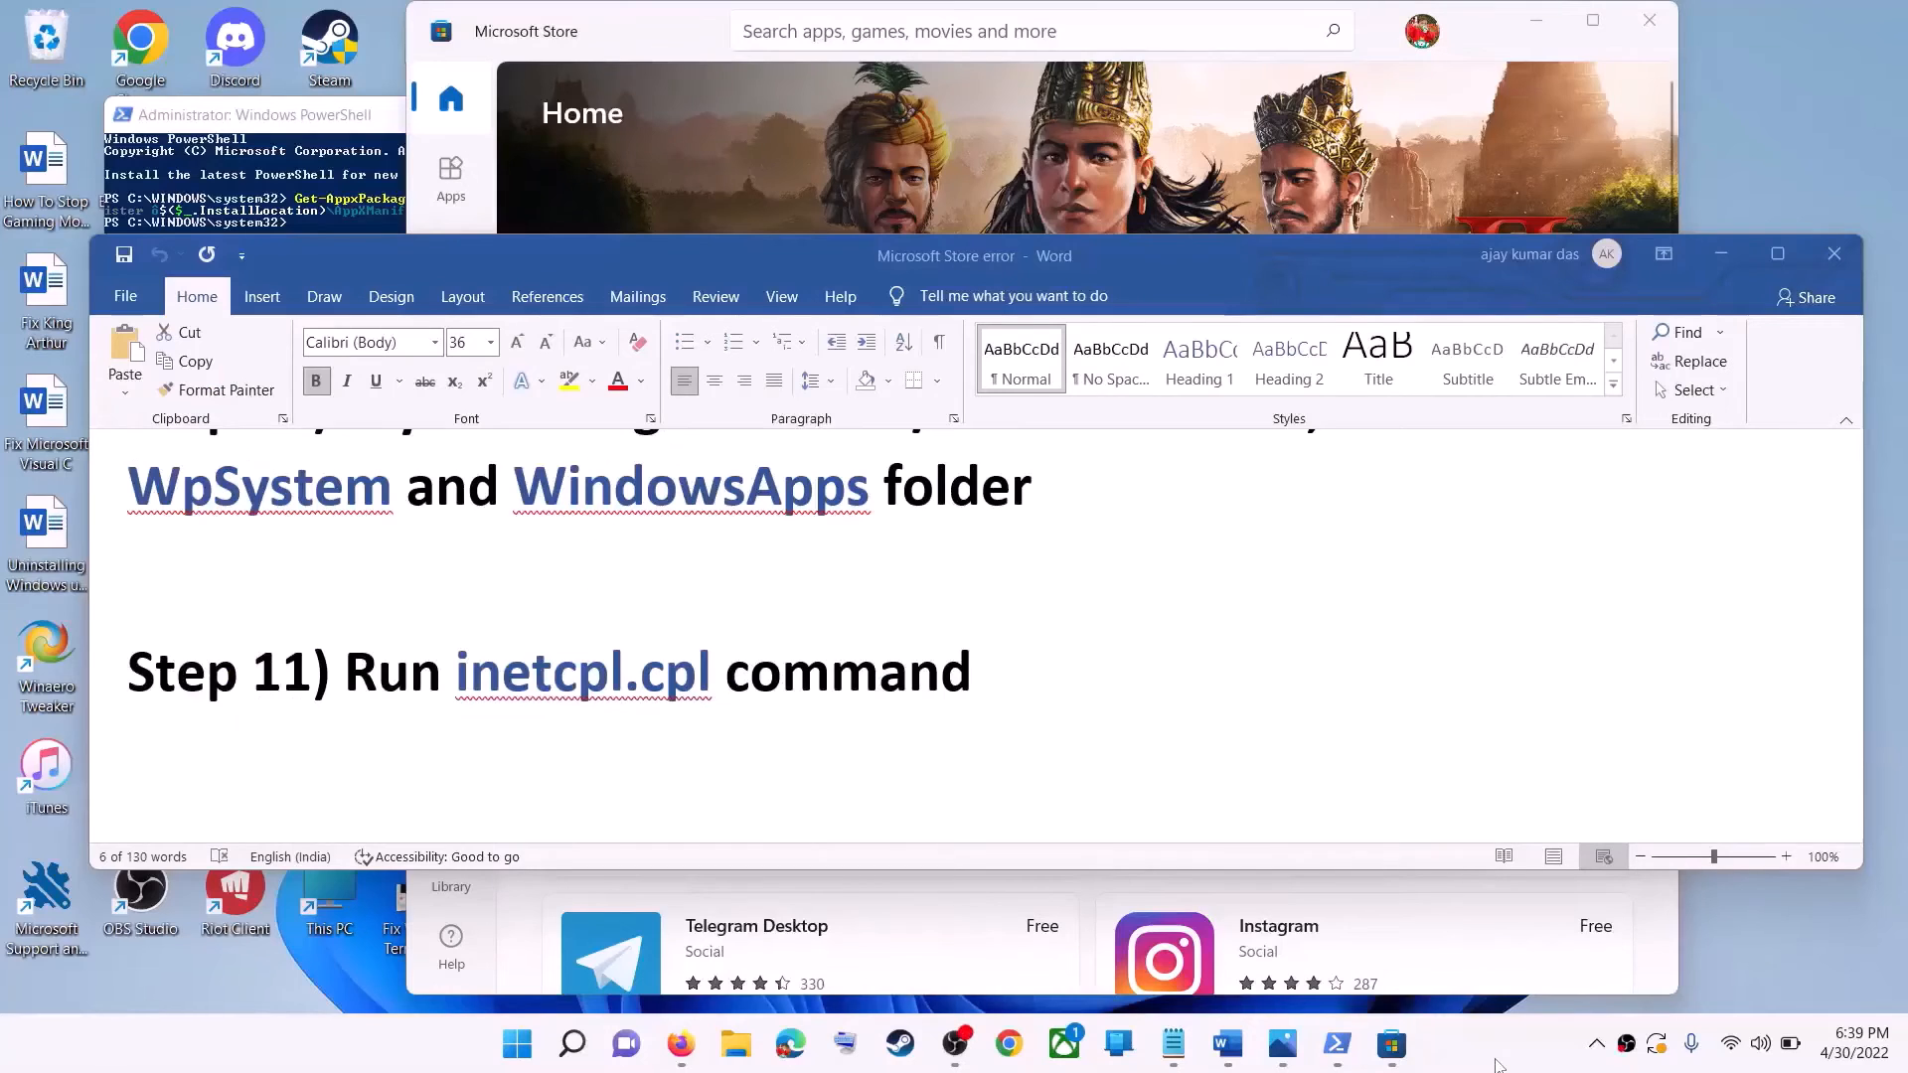
Highlight the Step 11 instruction in the Word document, then search Windows for inetcpl.cpl and open it.
left_click_drag(380, 708, 839, 679)
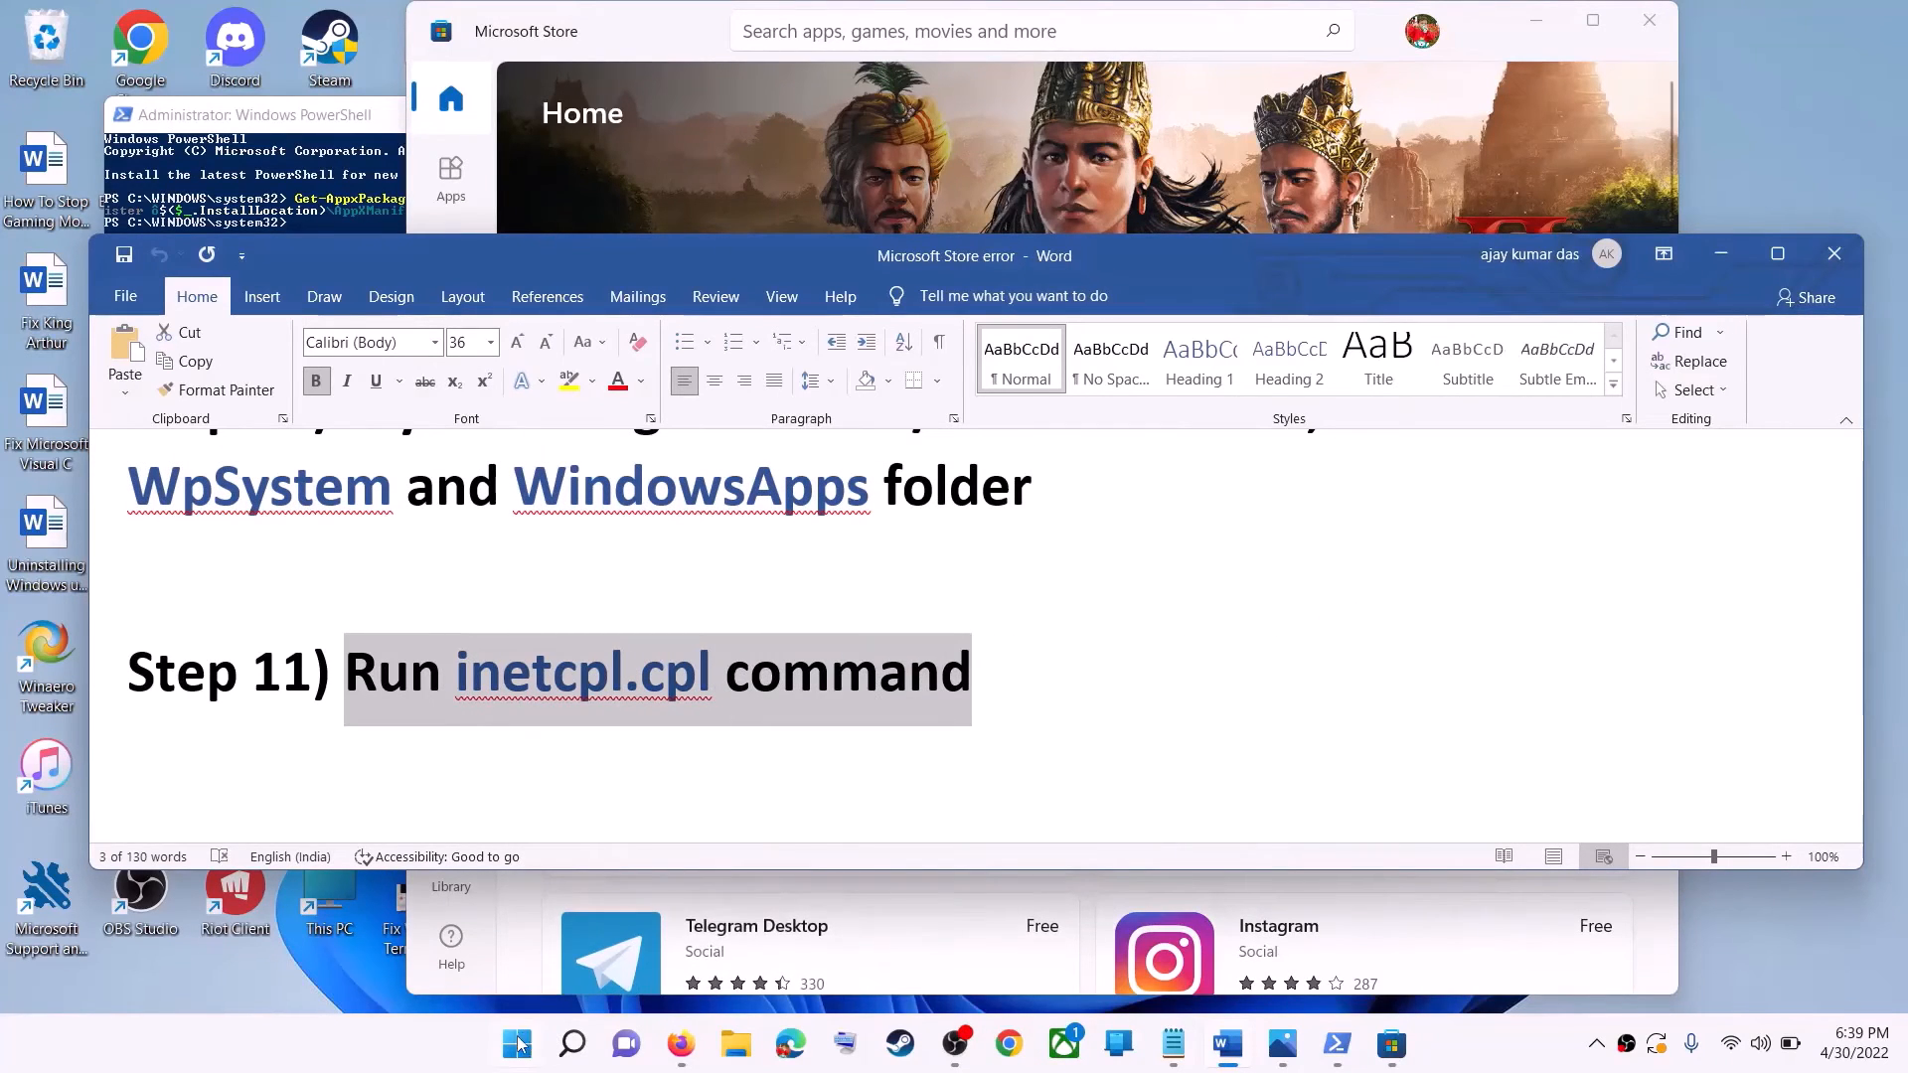
left_click(517, 1044)
type("i")
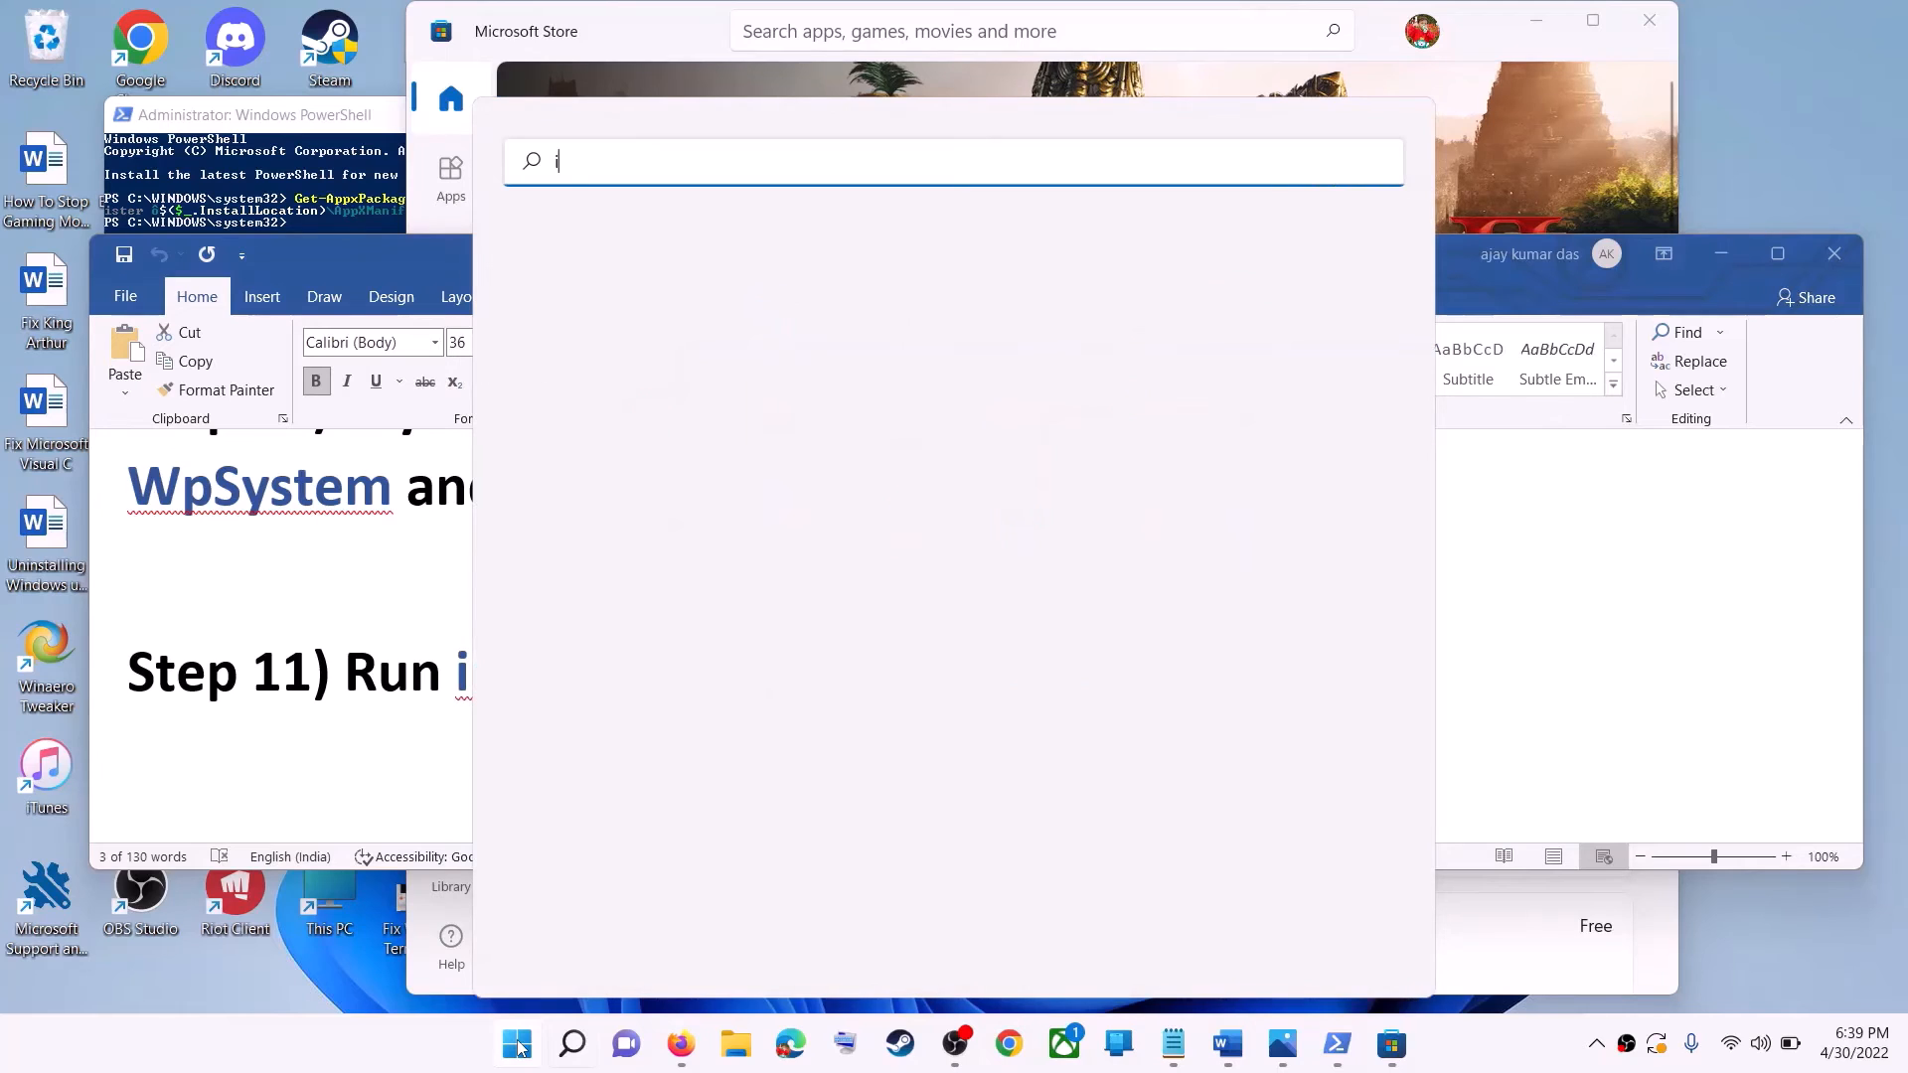
type("netc")
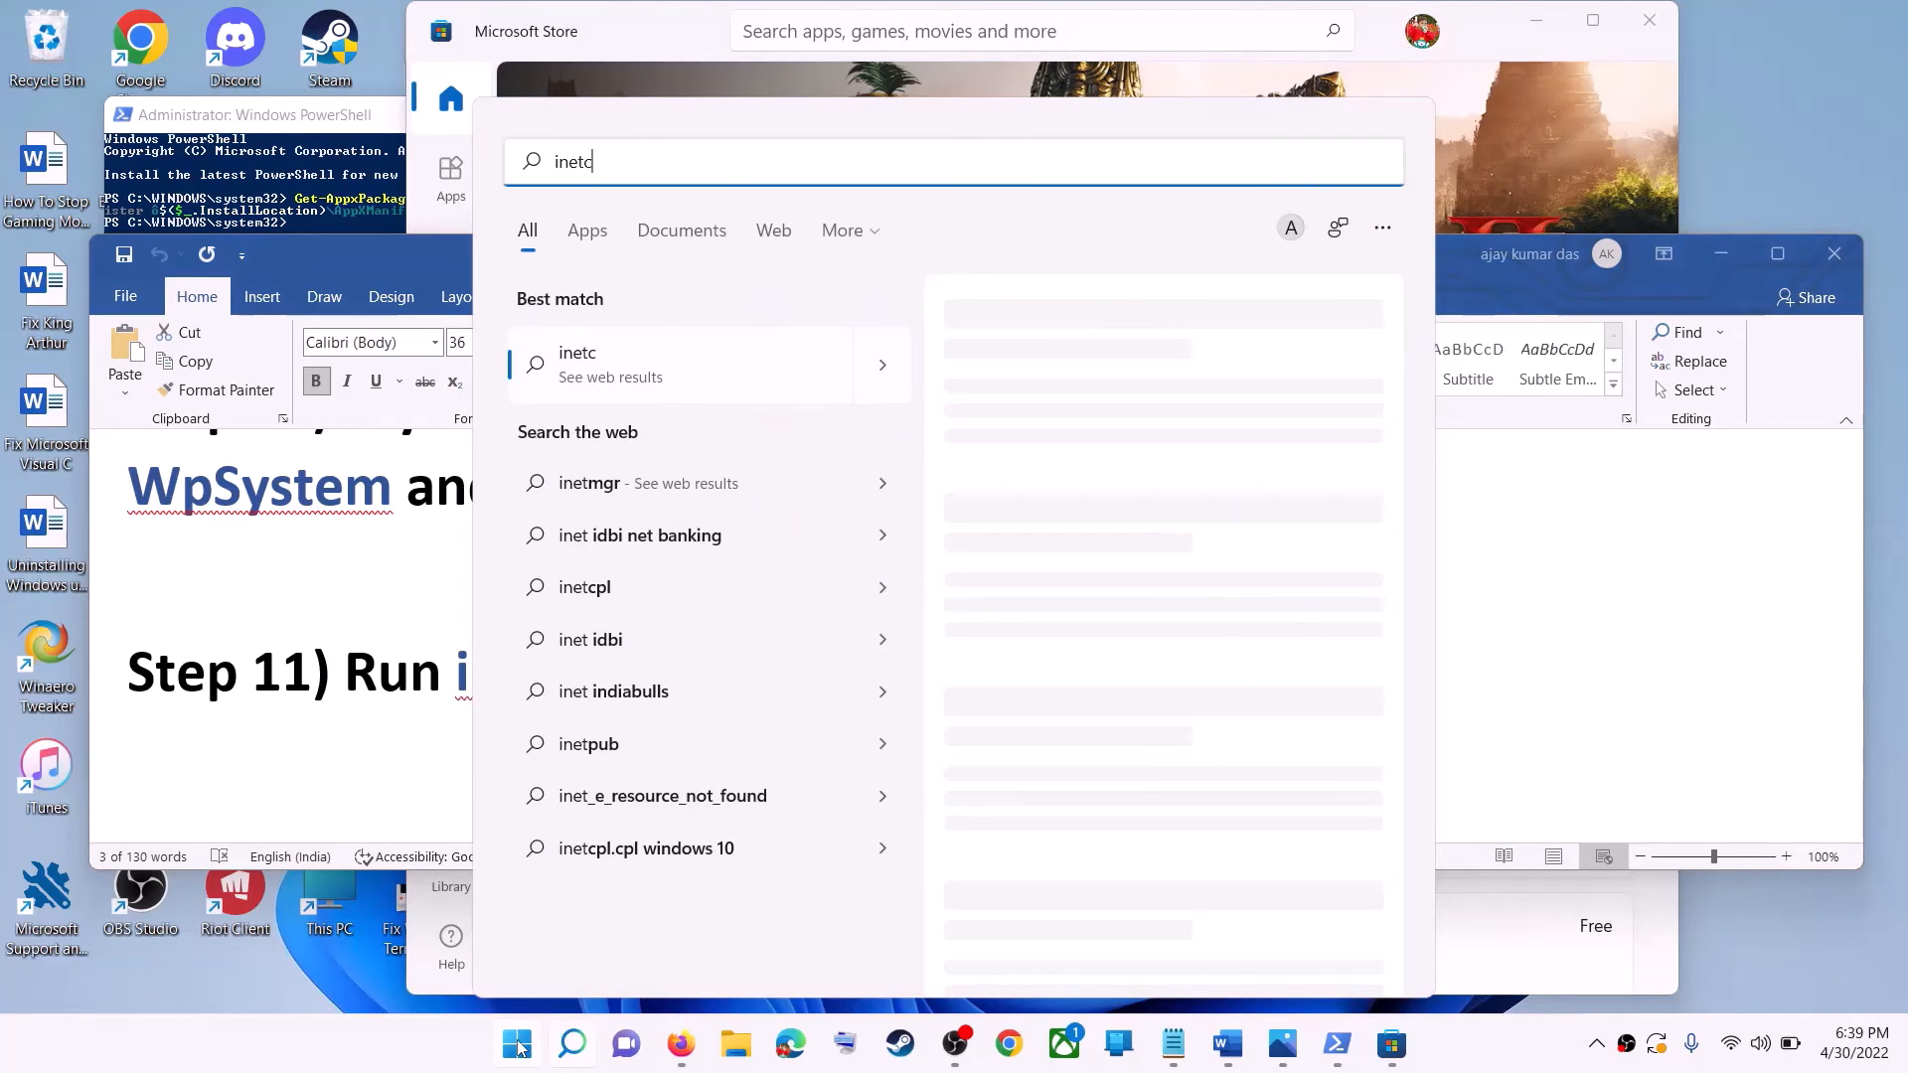
type("pl.cpl")
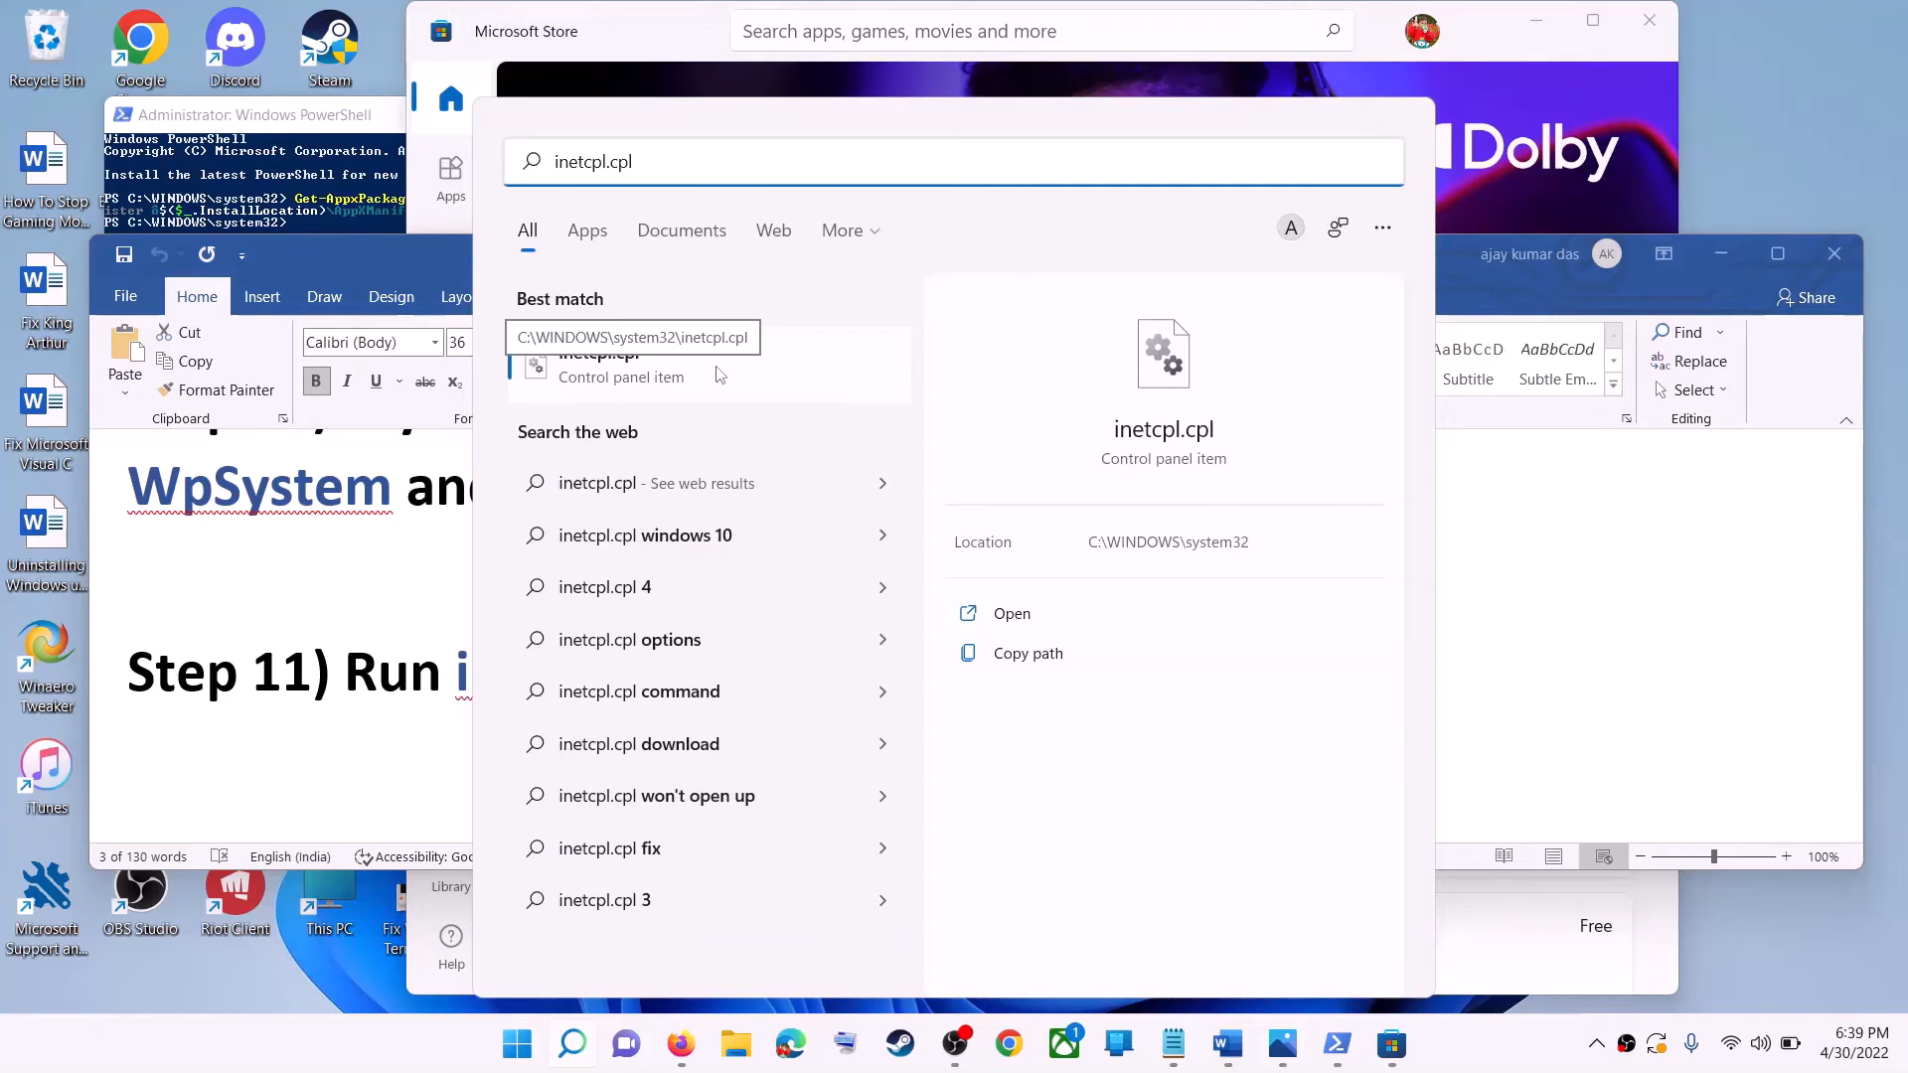
left_click(720, 374)
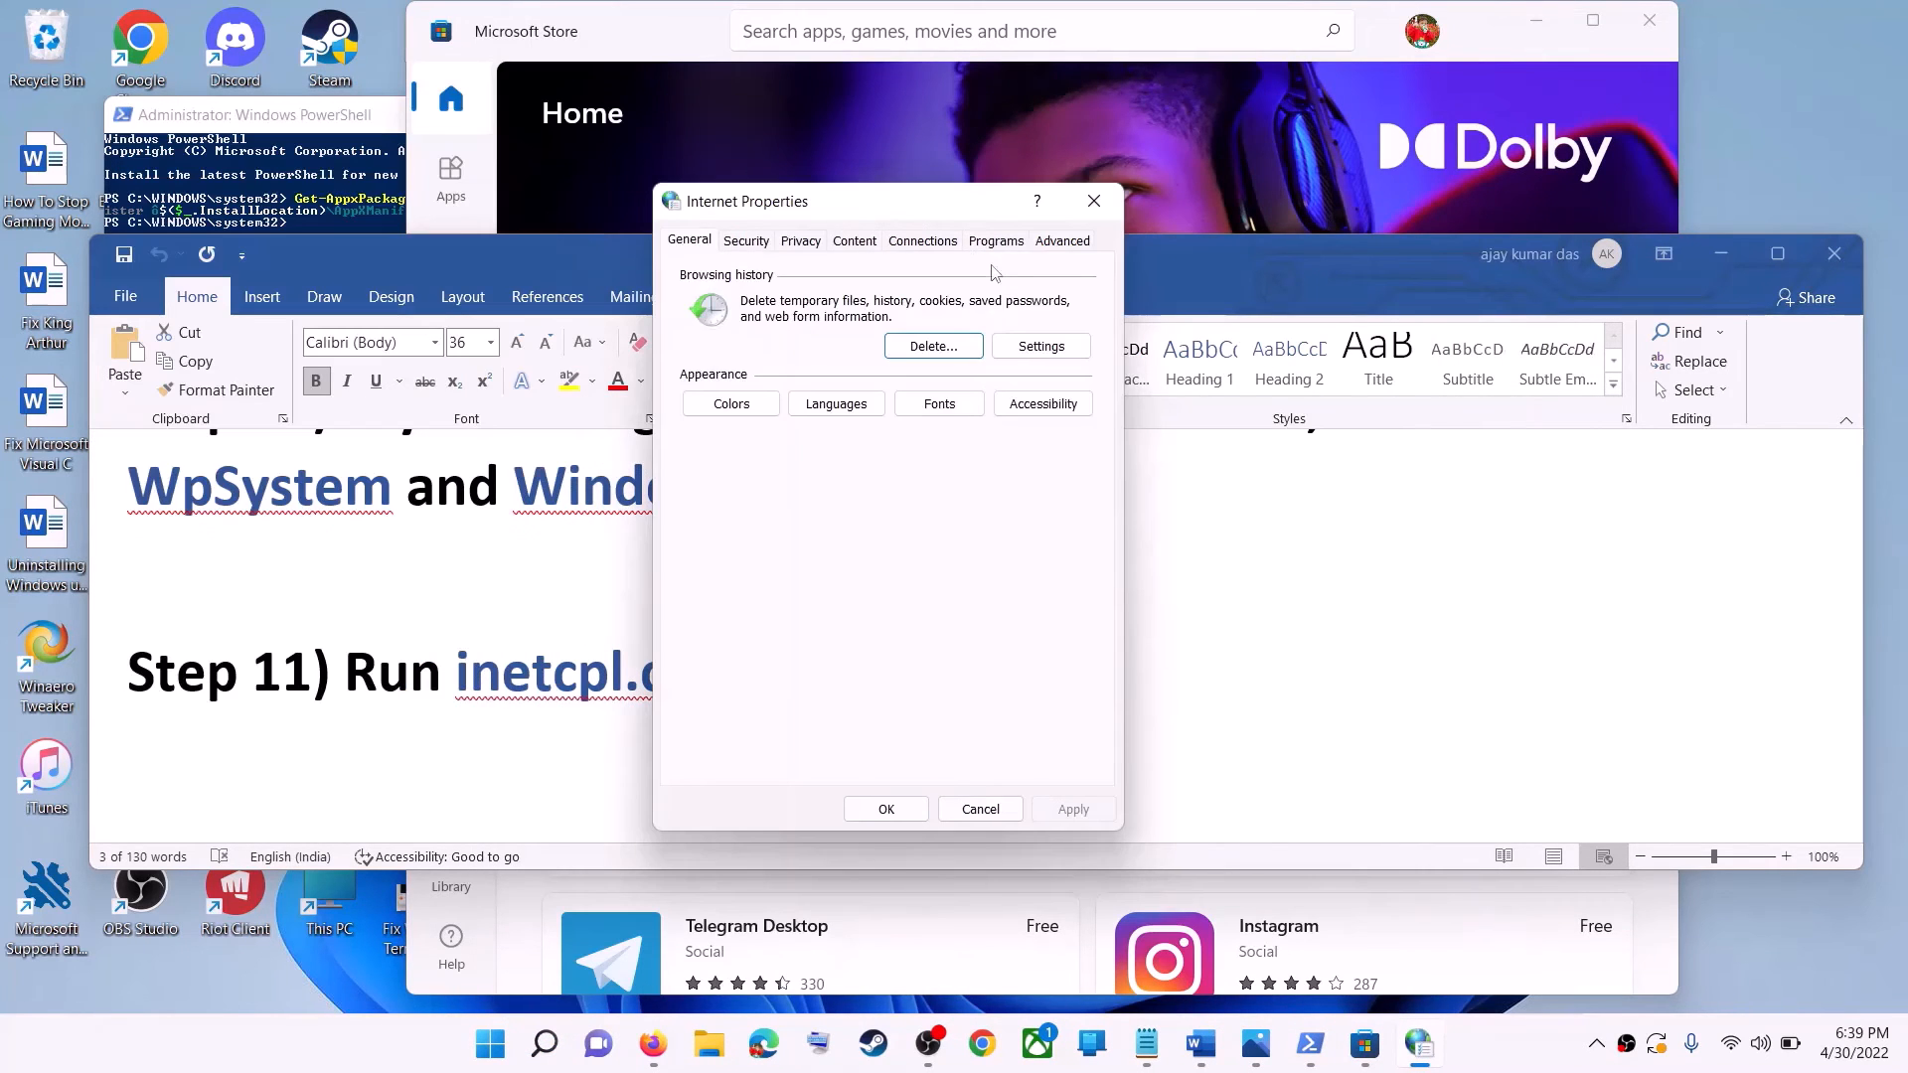
Examine the TLS options in the advanced Internet Properties settings and close the dialog.
left_click(1059, 241)
scroll(987, 442, "down", 15)
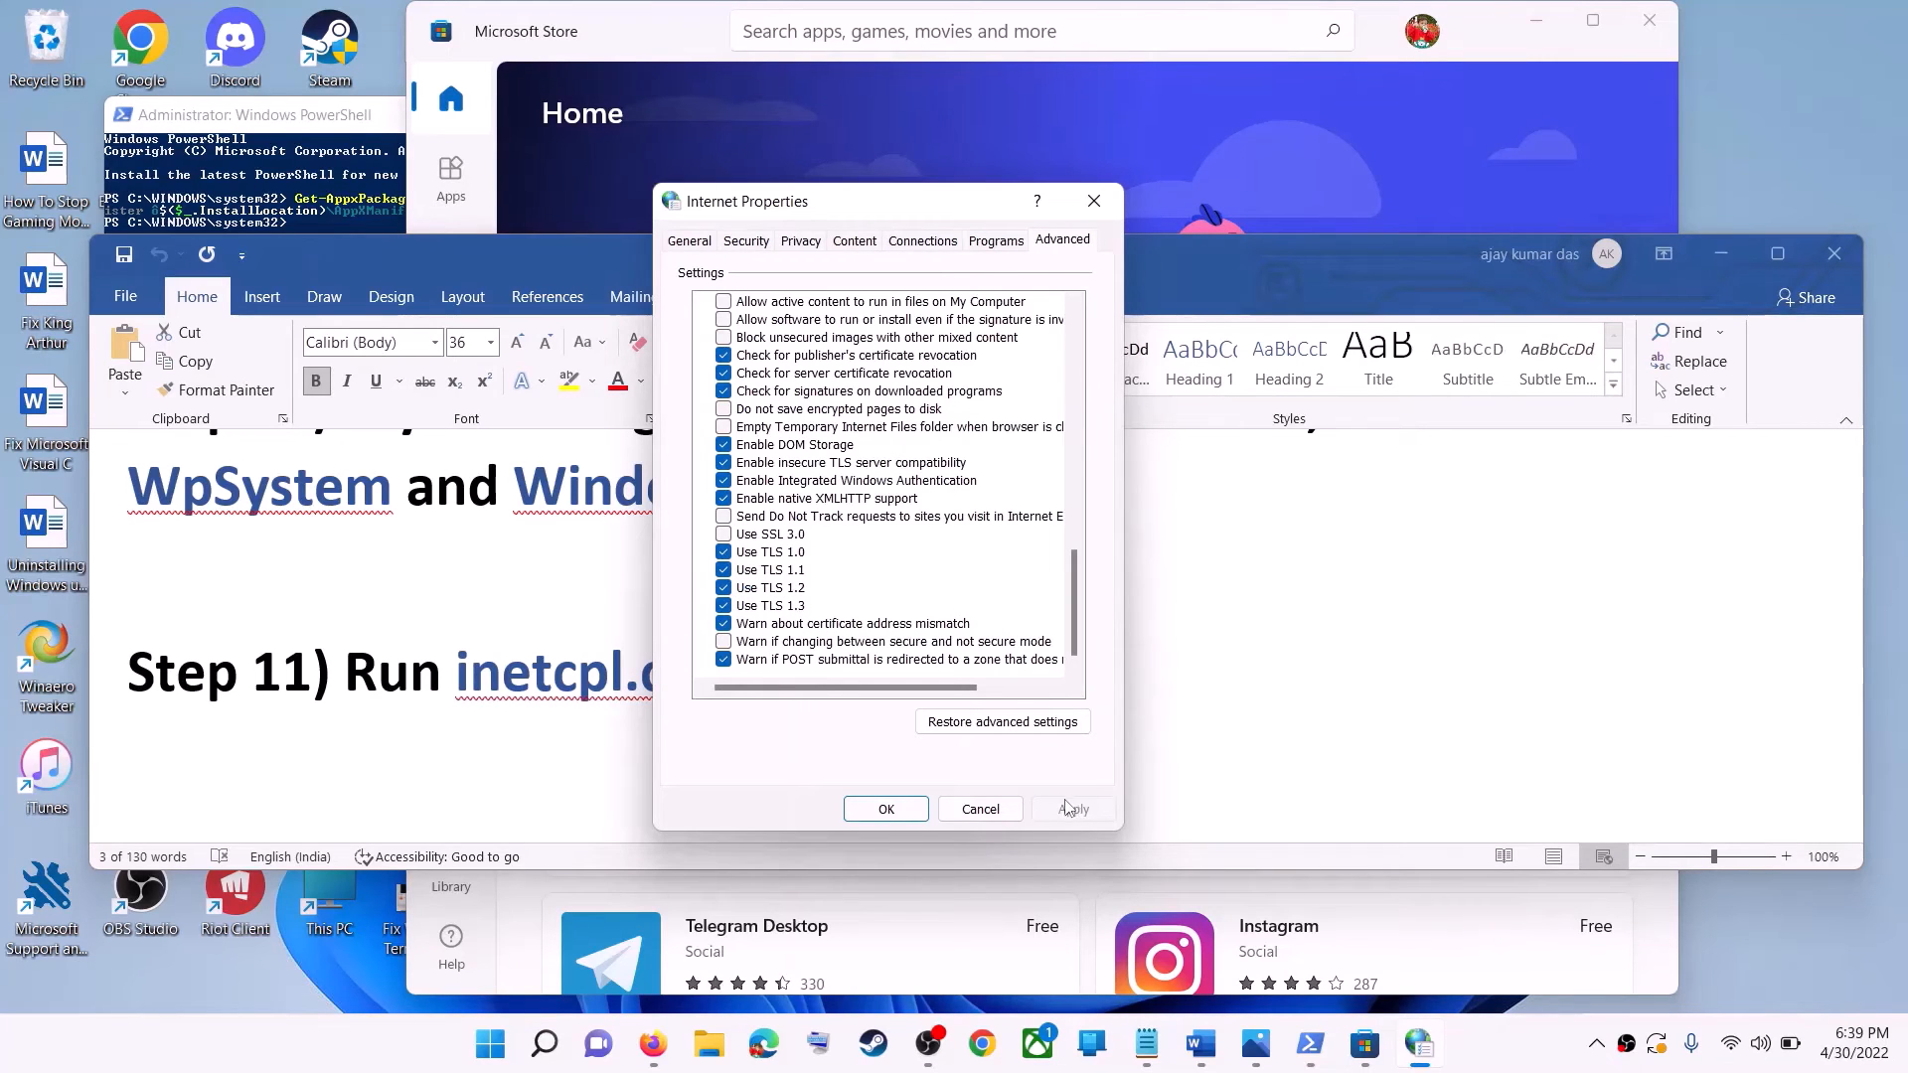
left_click(940, 811)
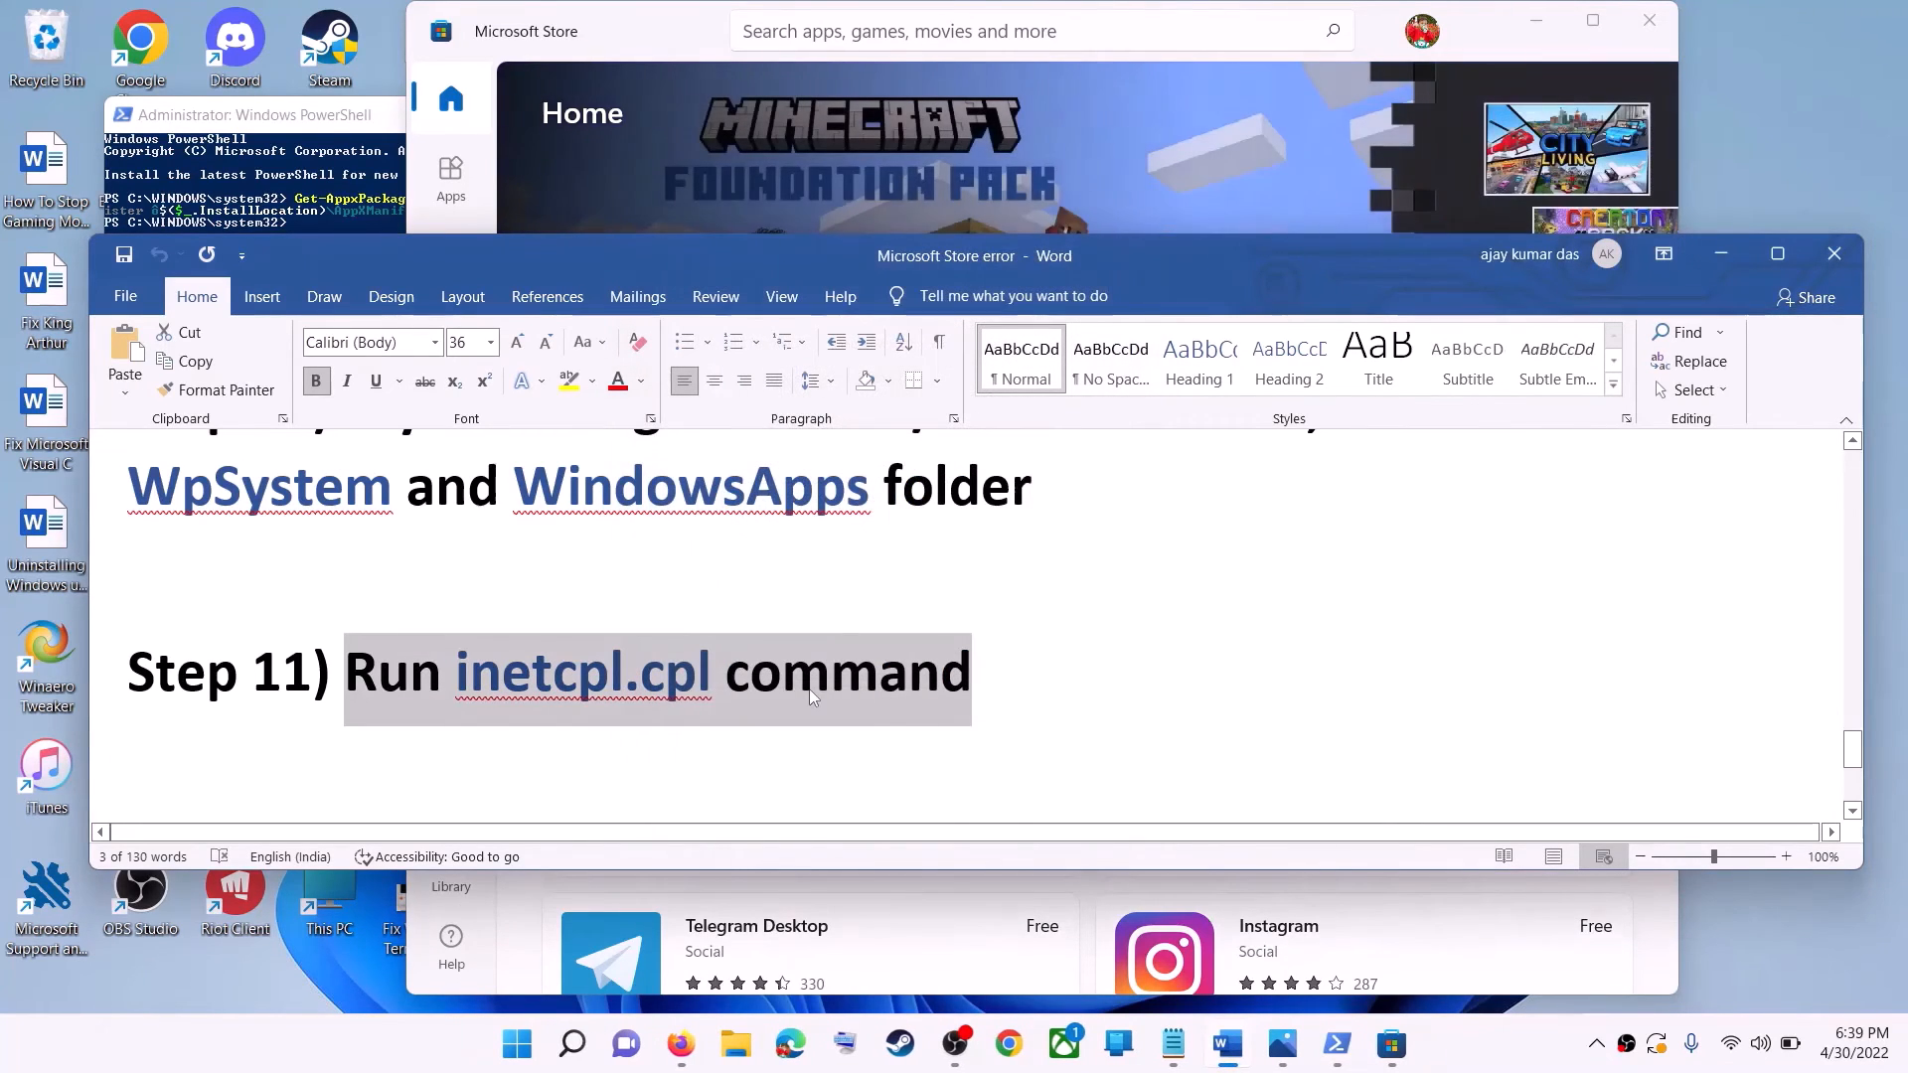
Read Step 12 in the Word document about updating Windows with the media creation tool, highlighting its text and both download links.
left_click(541, 601)
scroll(596, 611, "down", 5)
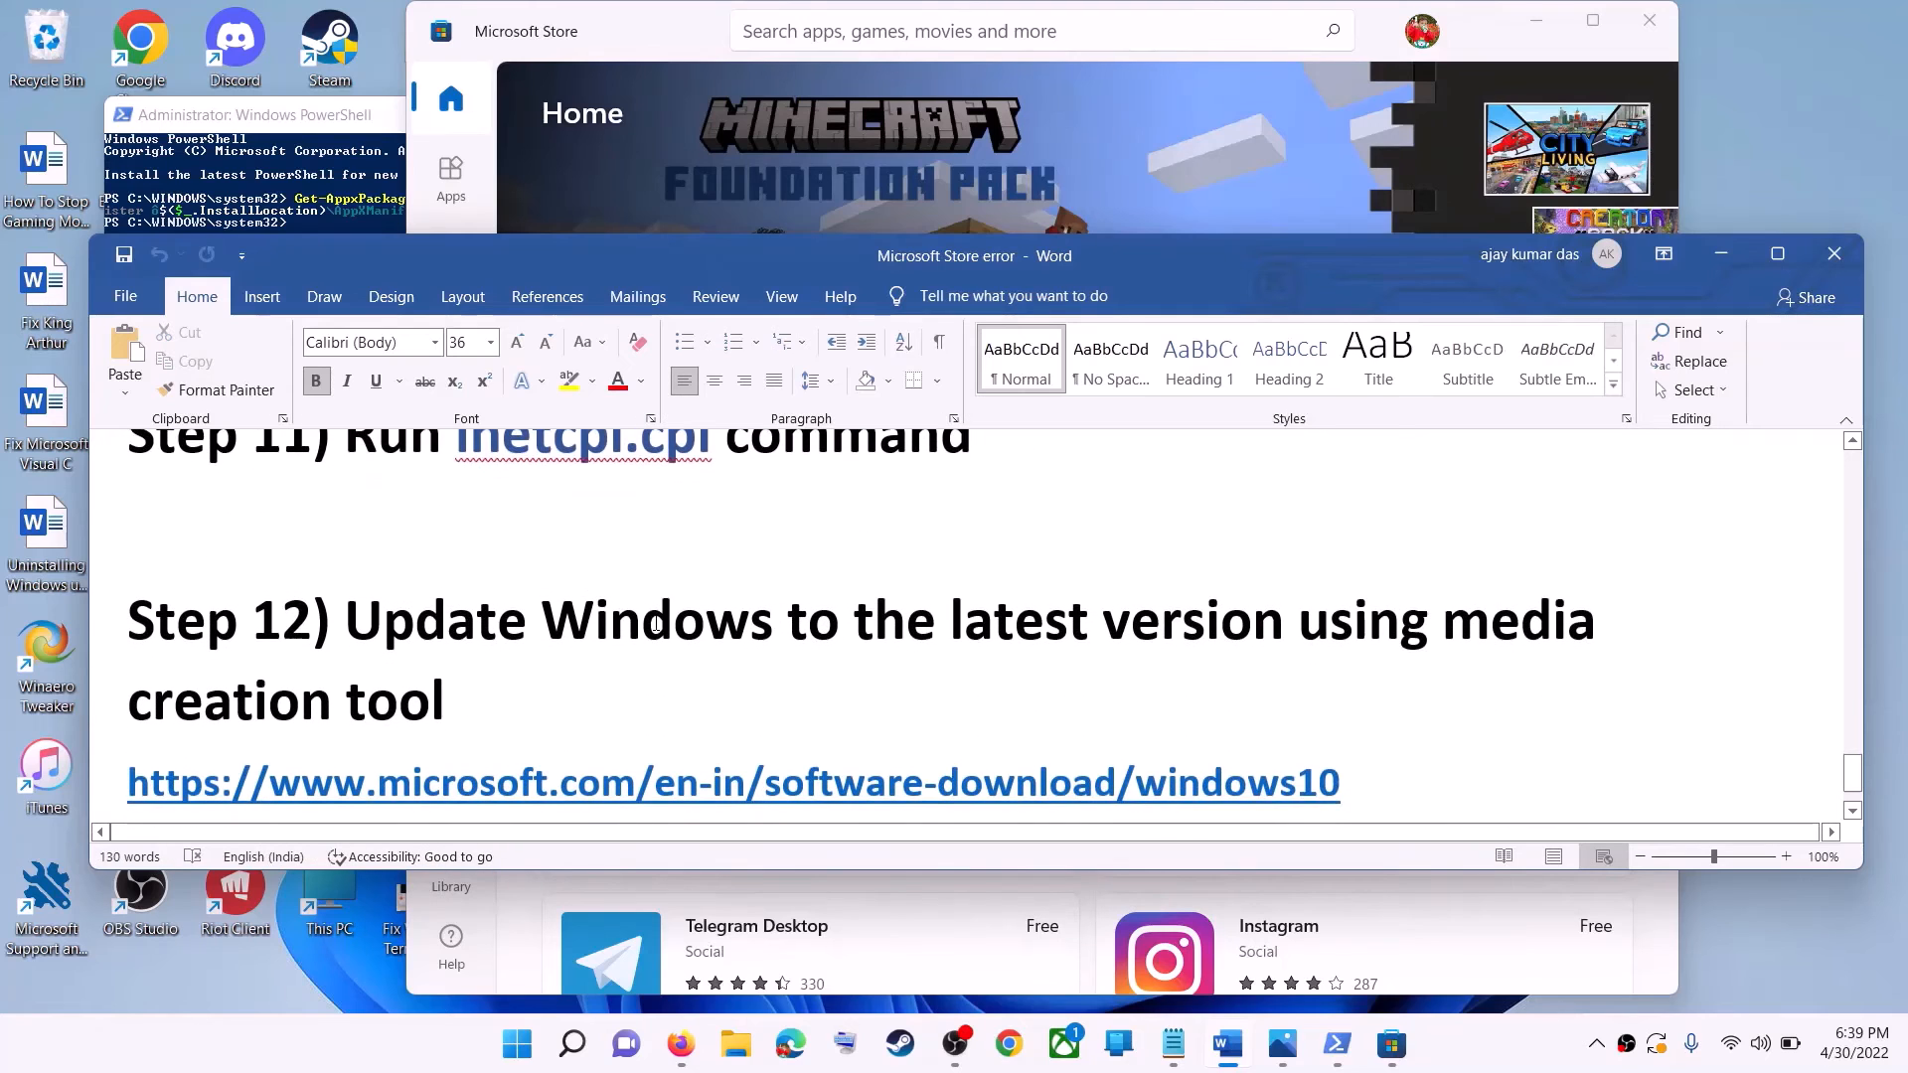
left_click_drag(345, 562, 1317, 623)
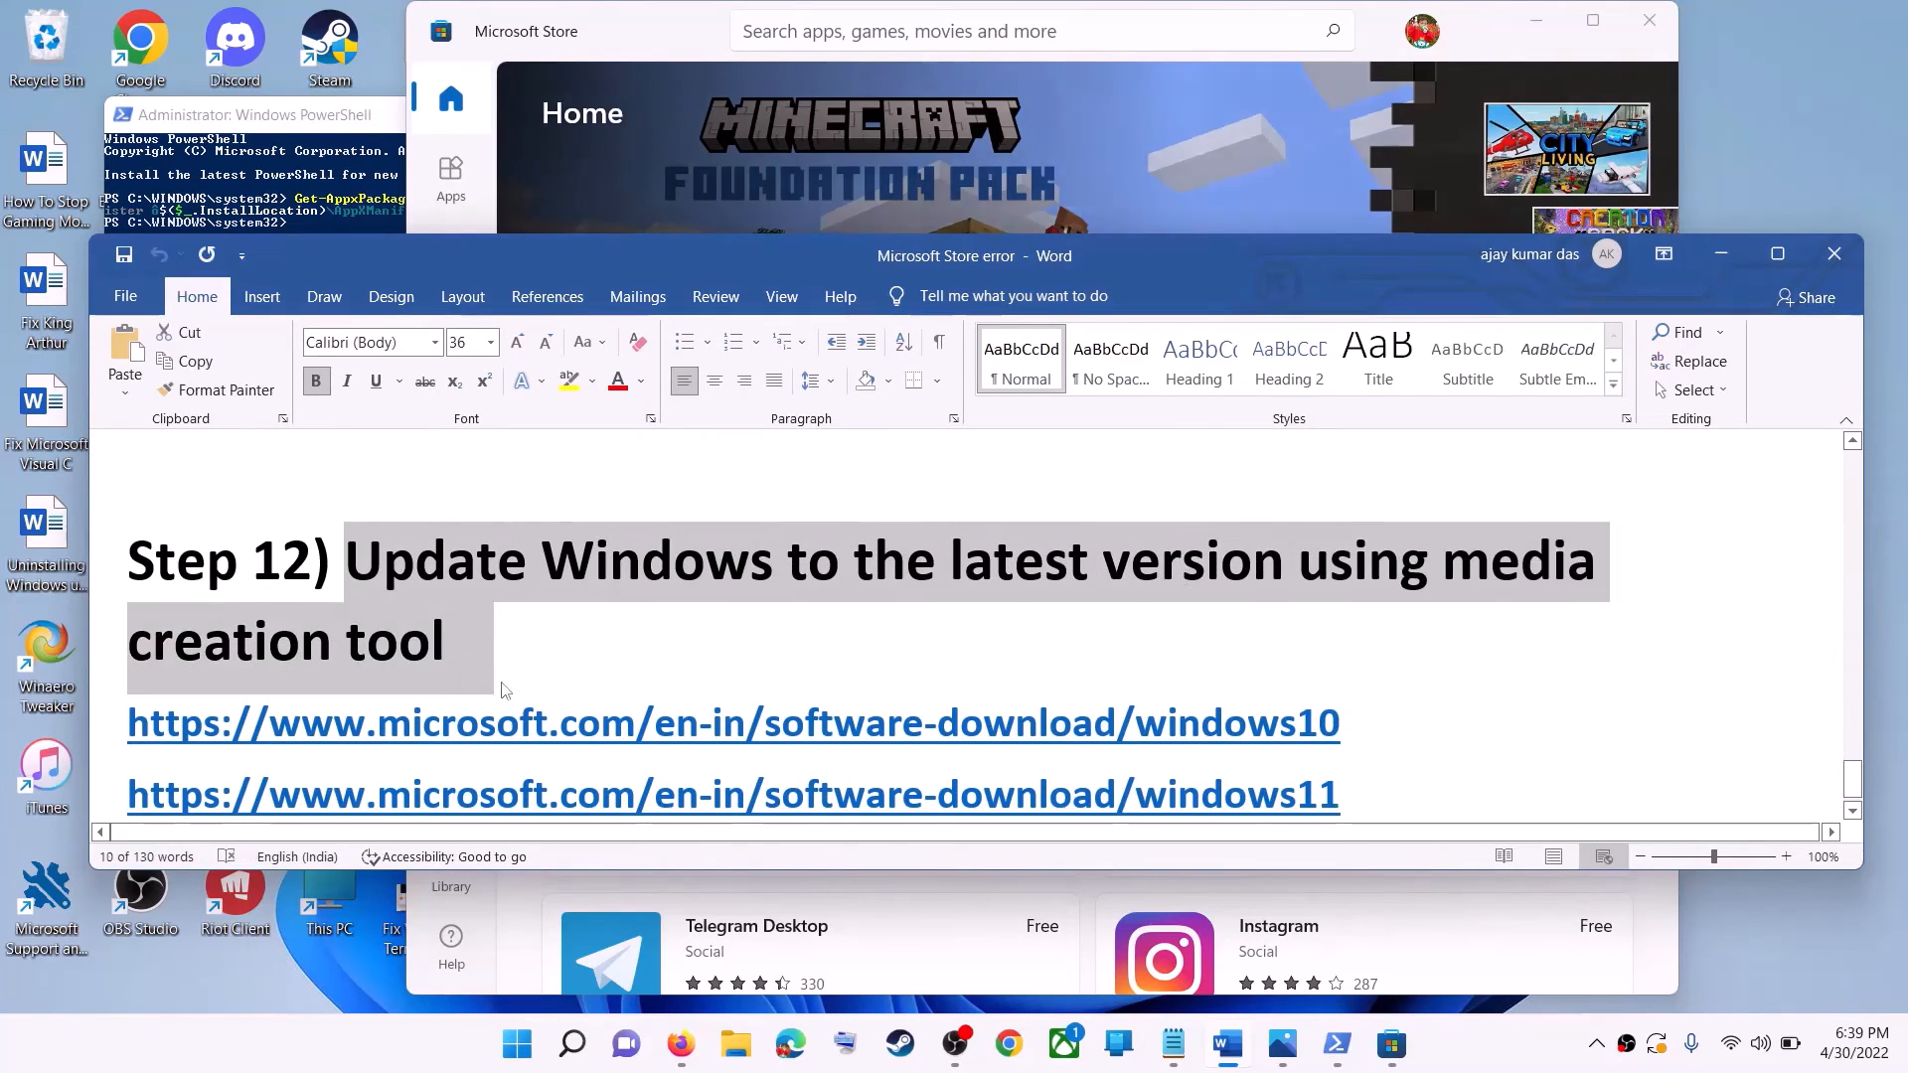
left_click(449, 642)
scroll(928, 638, "down", 1)
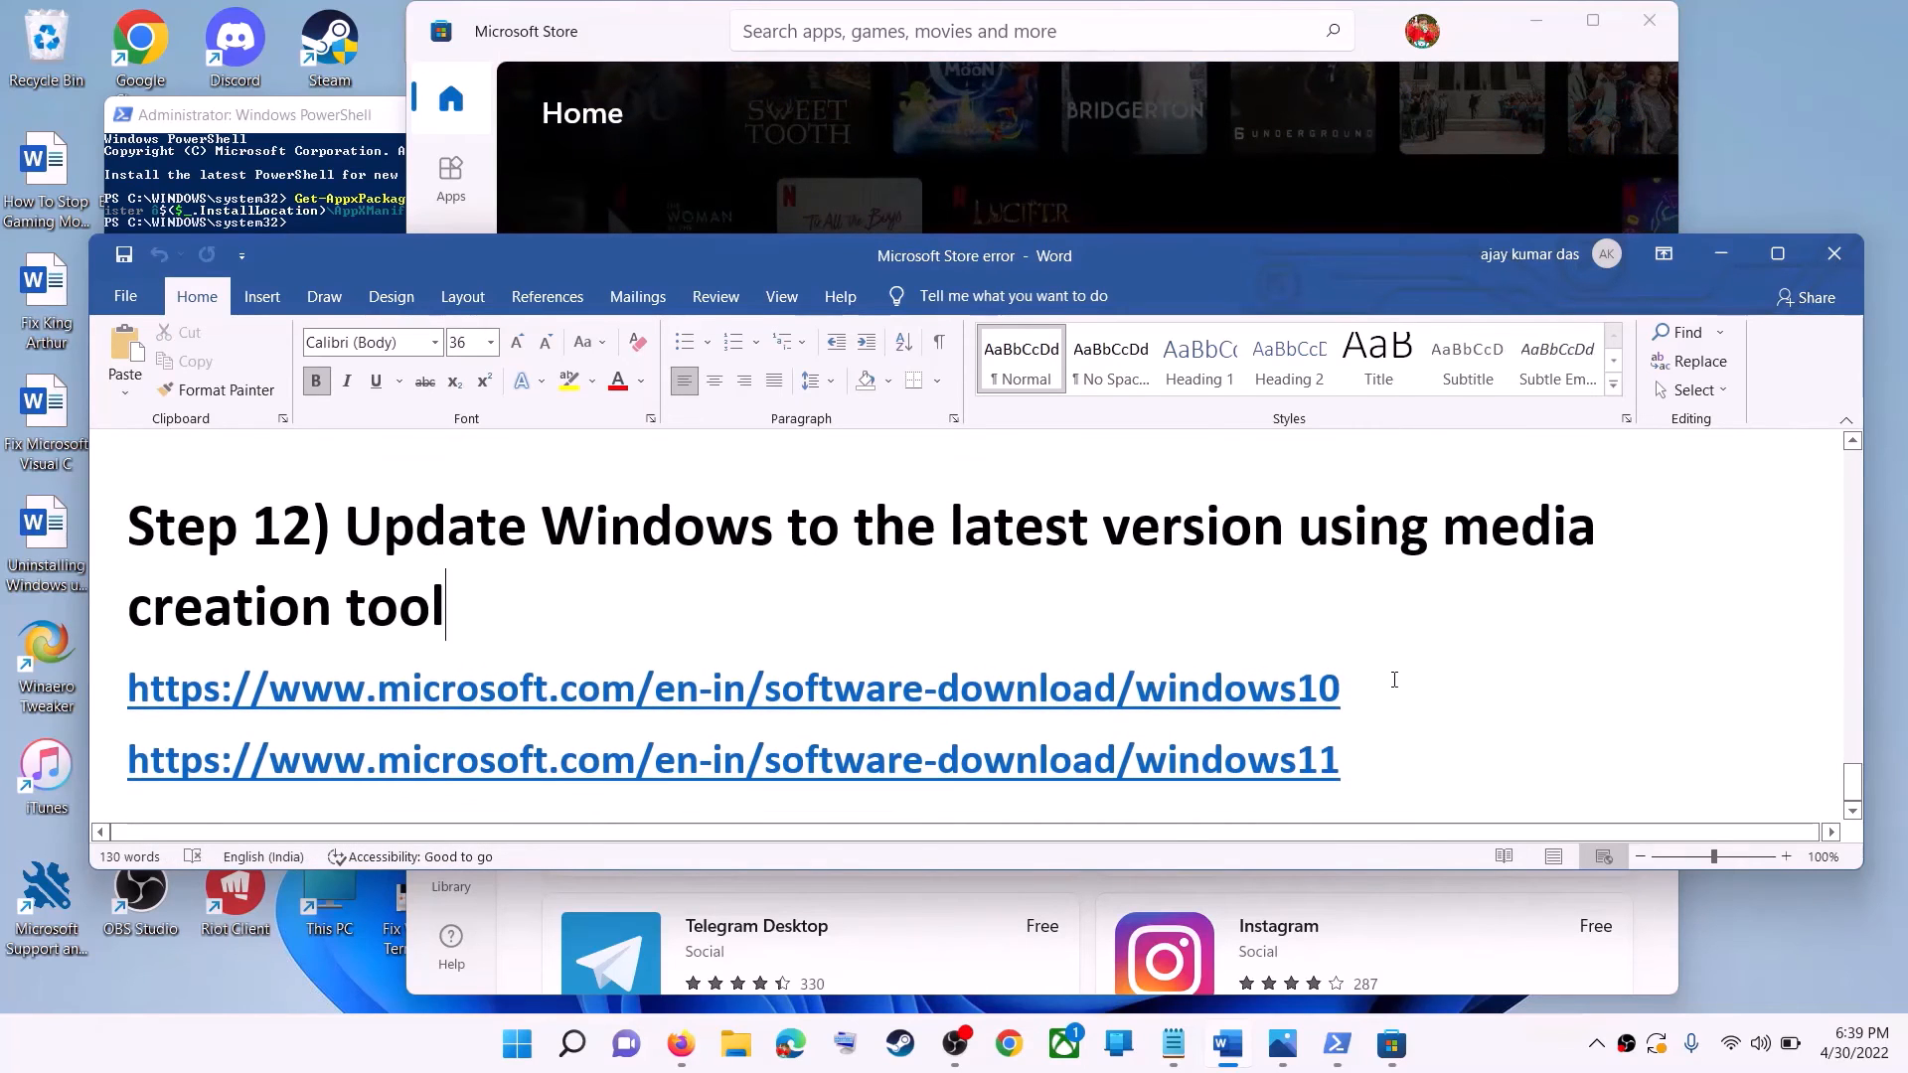
triple_click(1143, 688)
triple_click(1354, 762)
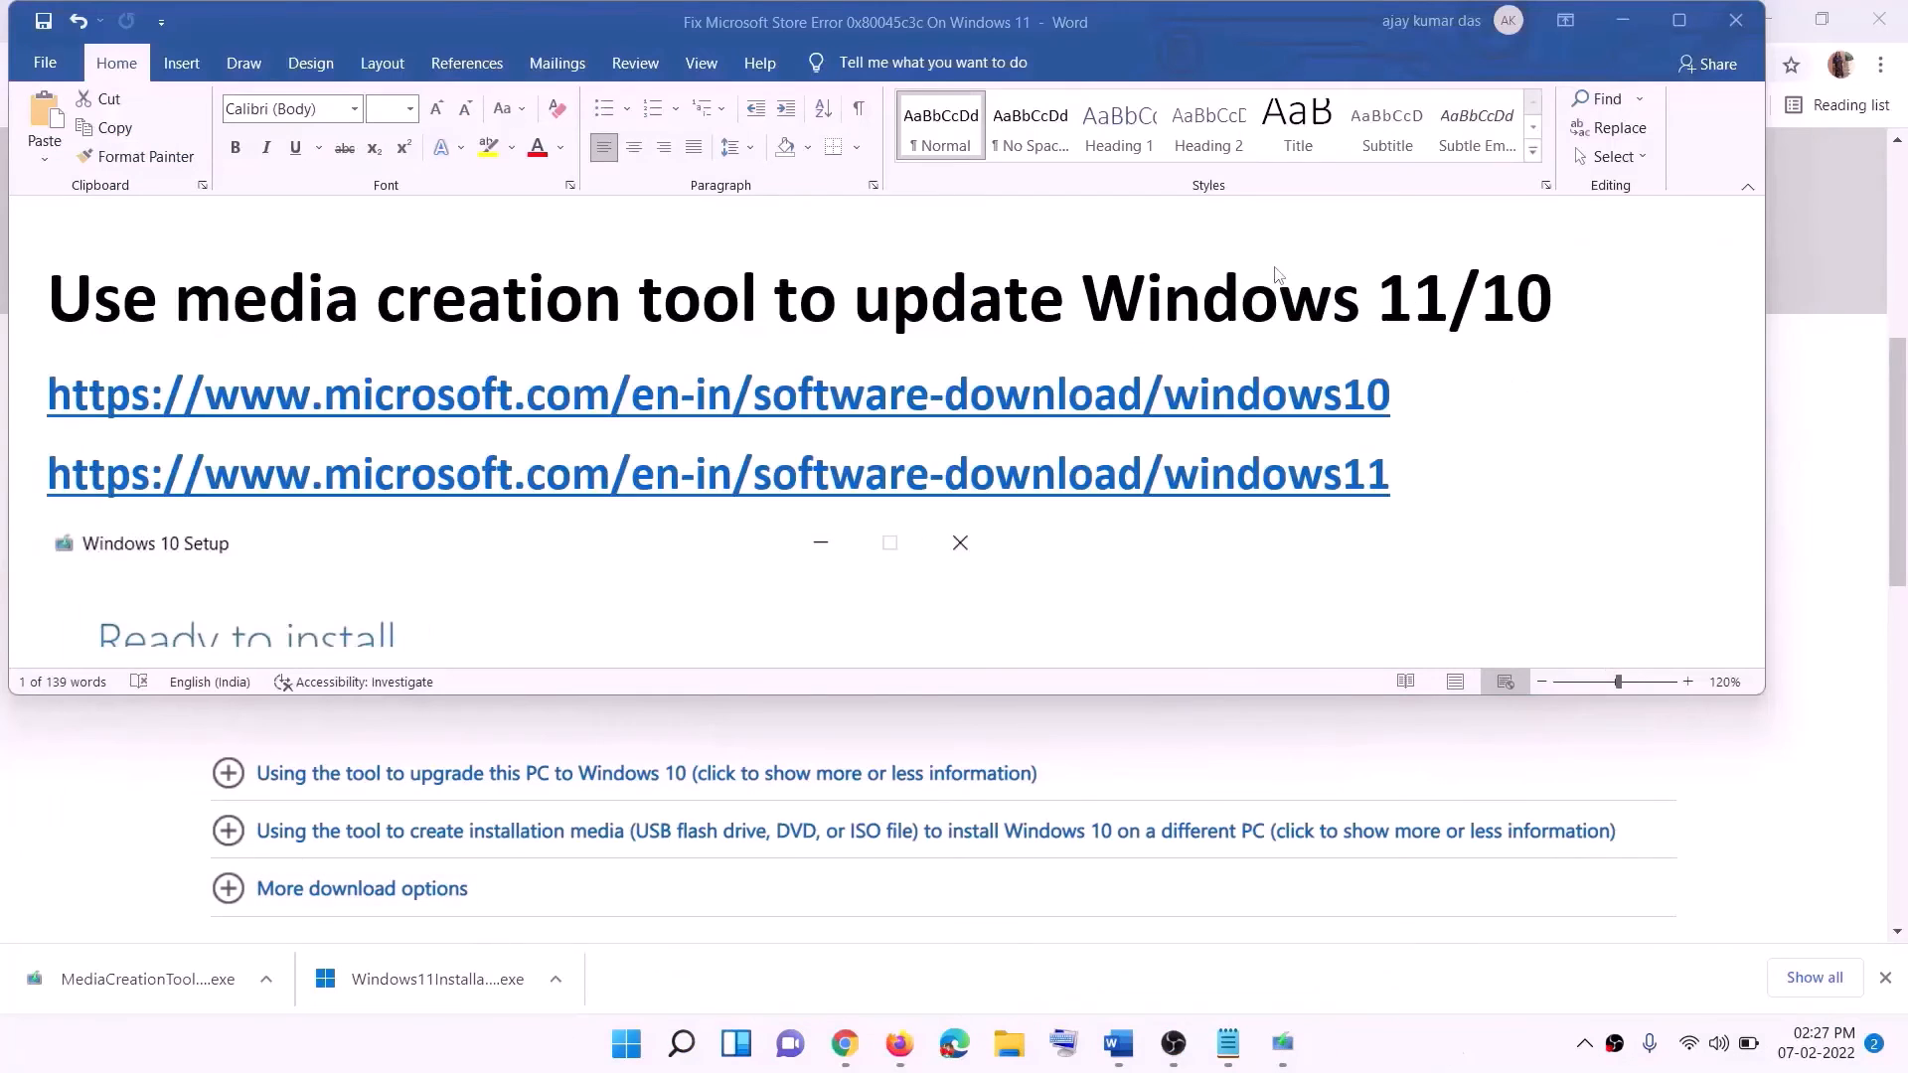
Highlight the Windows 10 and Windows 11 download links under the media creation tool heading in the Word document.
left_click(1403, 419)
triple_click(505, 400)
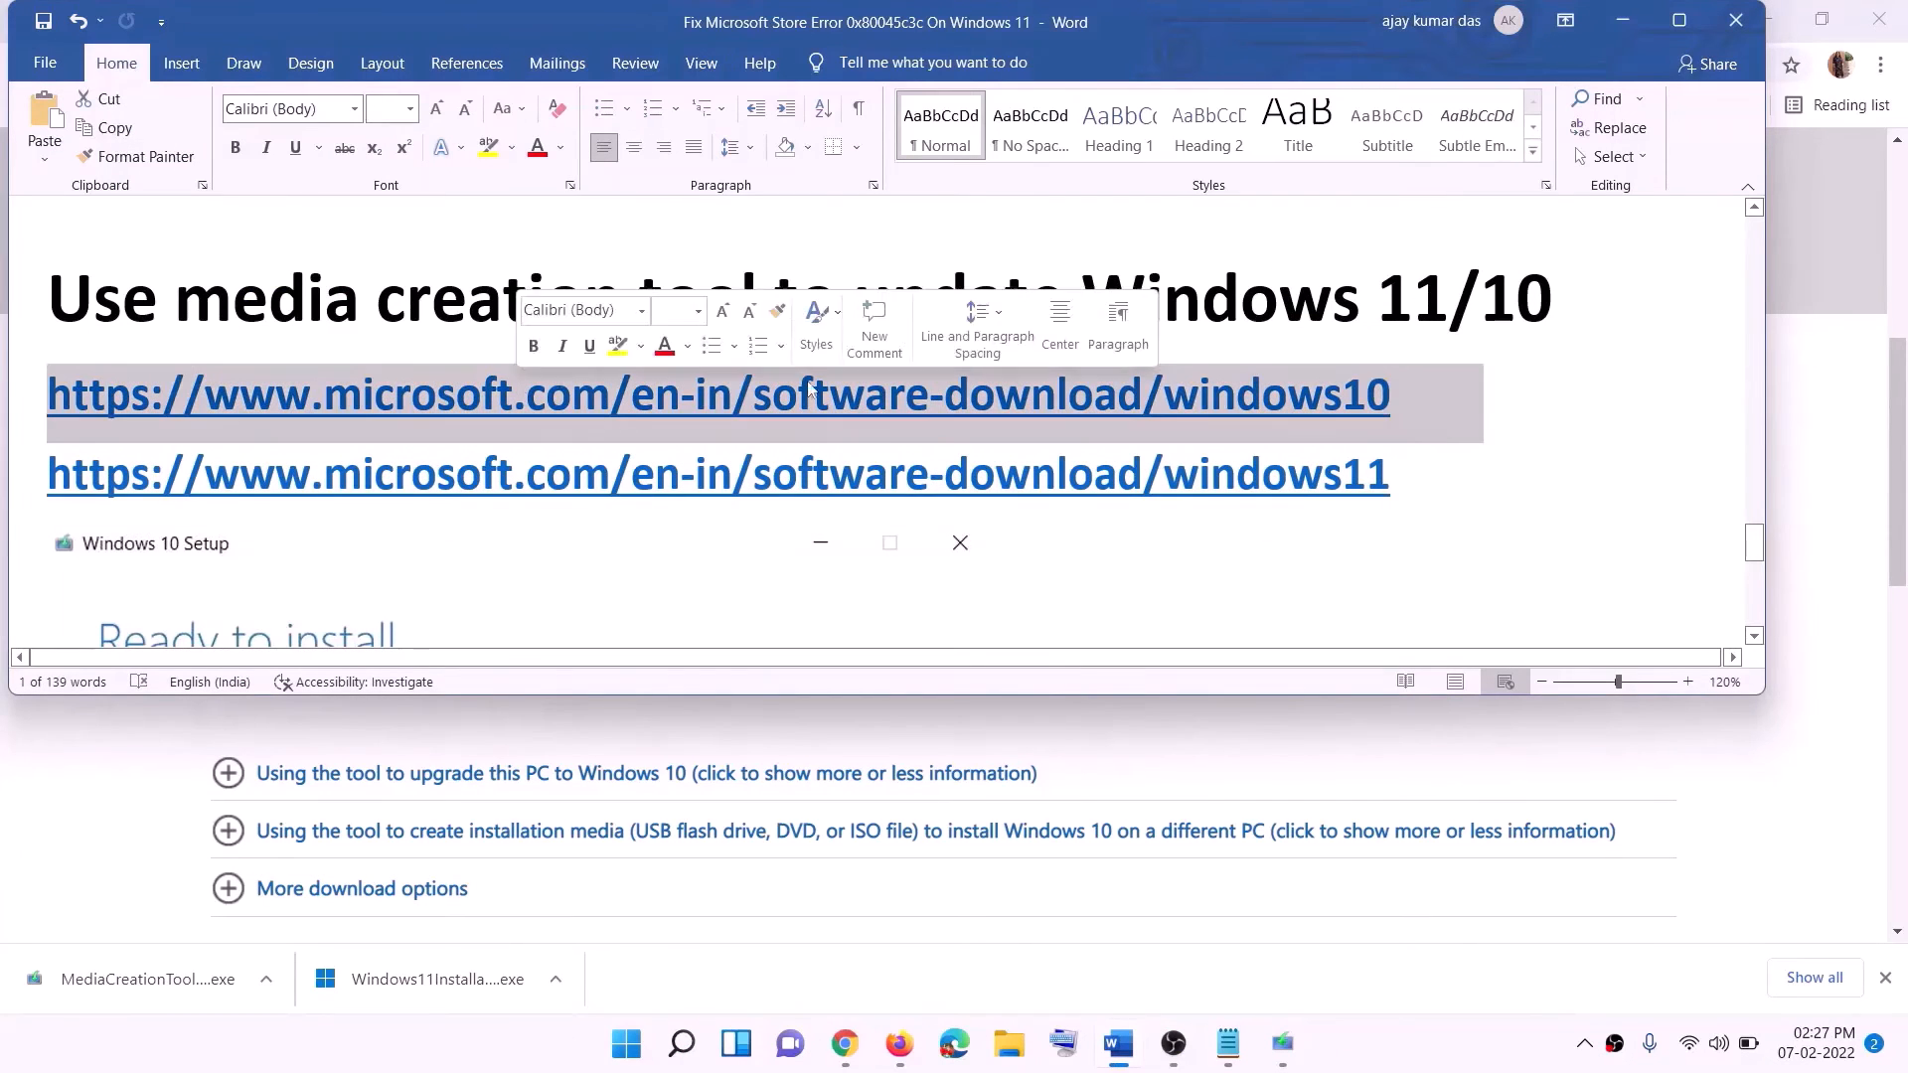
triple_click(1419, 476)
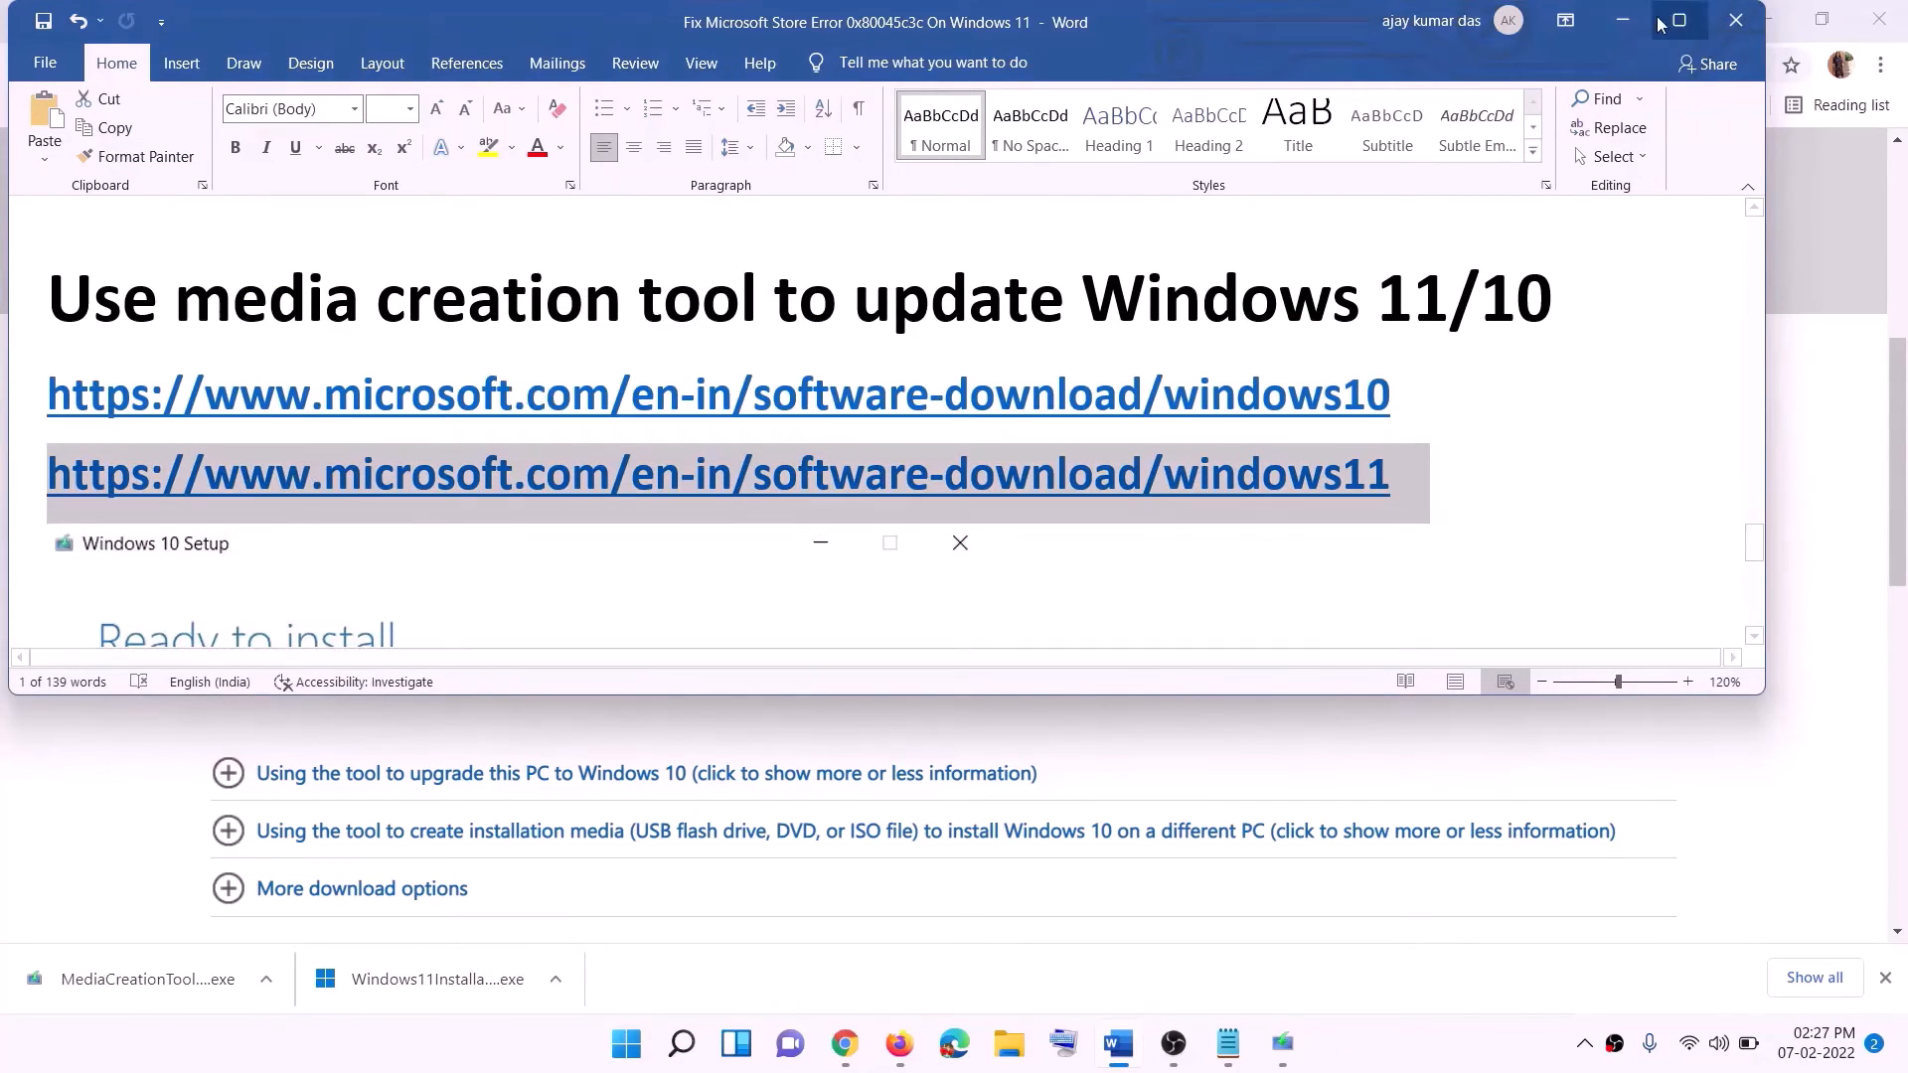
Switch to Chrome and examine the media creation tool section of the Download Windows 10 page.
left_click(1621, 20)
scroll(805, 497, "up", 6)
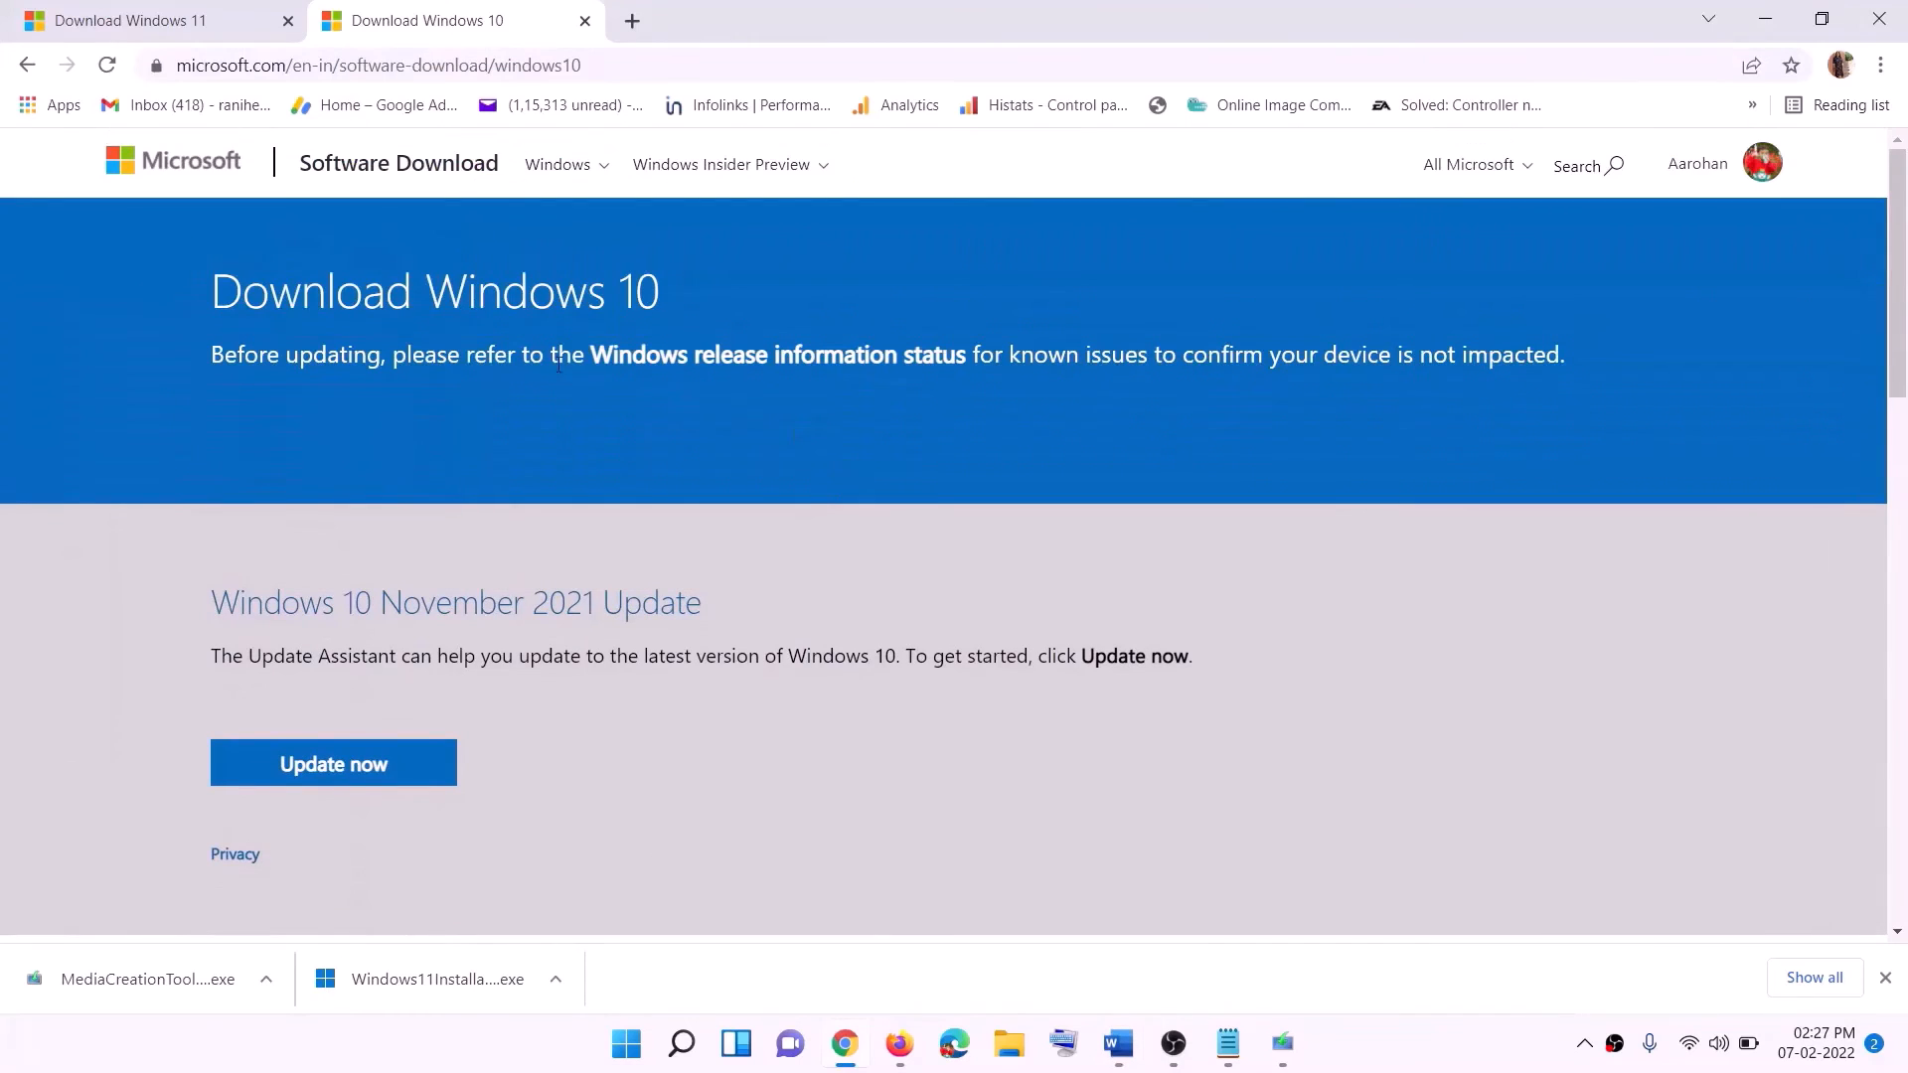
scroll(666, 422, "down", 5)
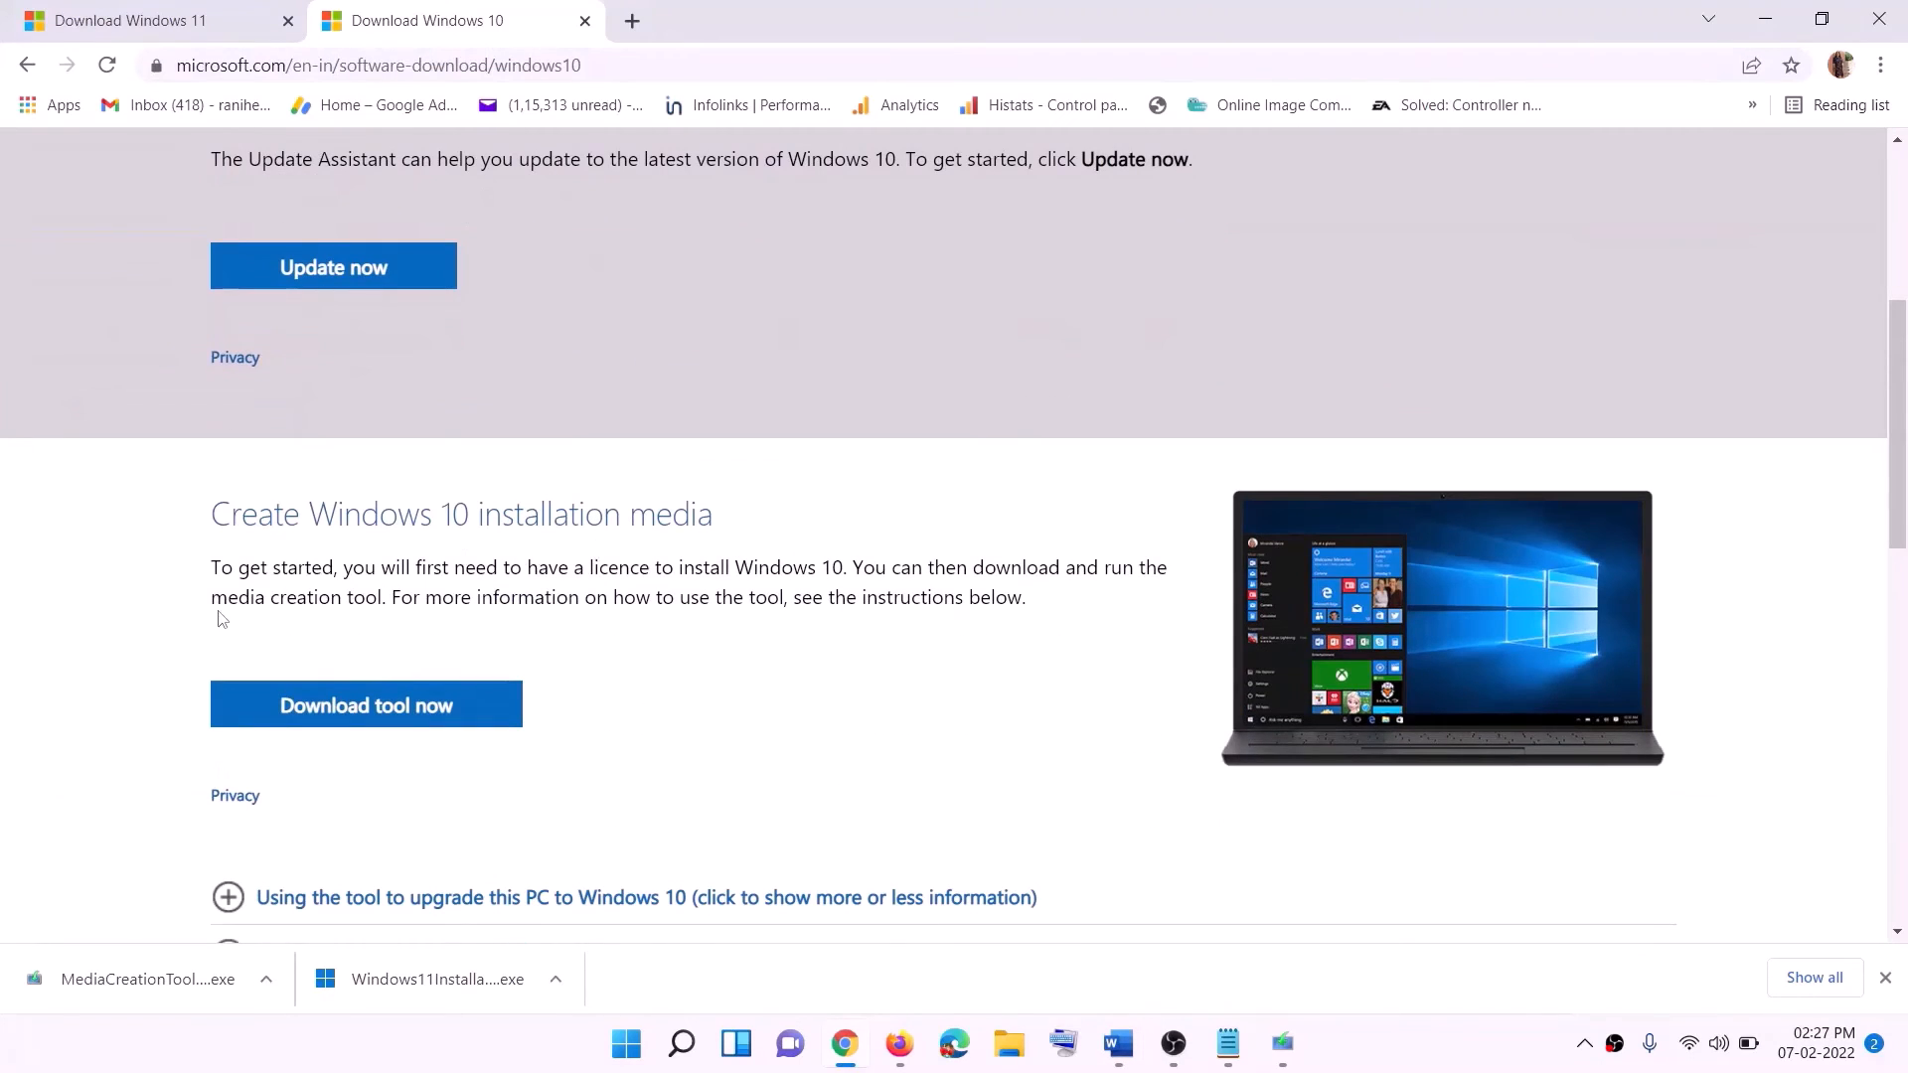
left_click_drag(227, 597, 425, 596)
scroll(636, 551, "down", 2)
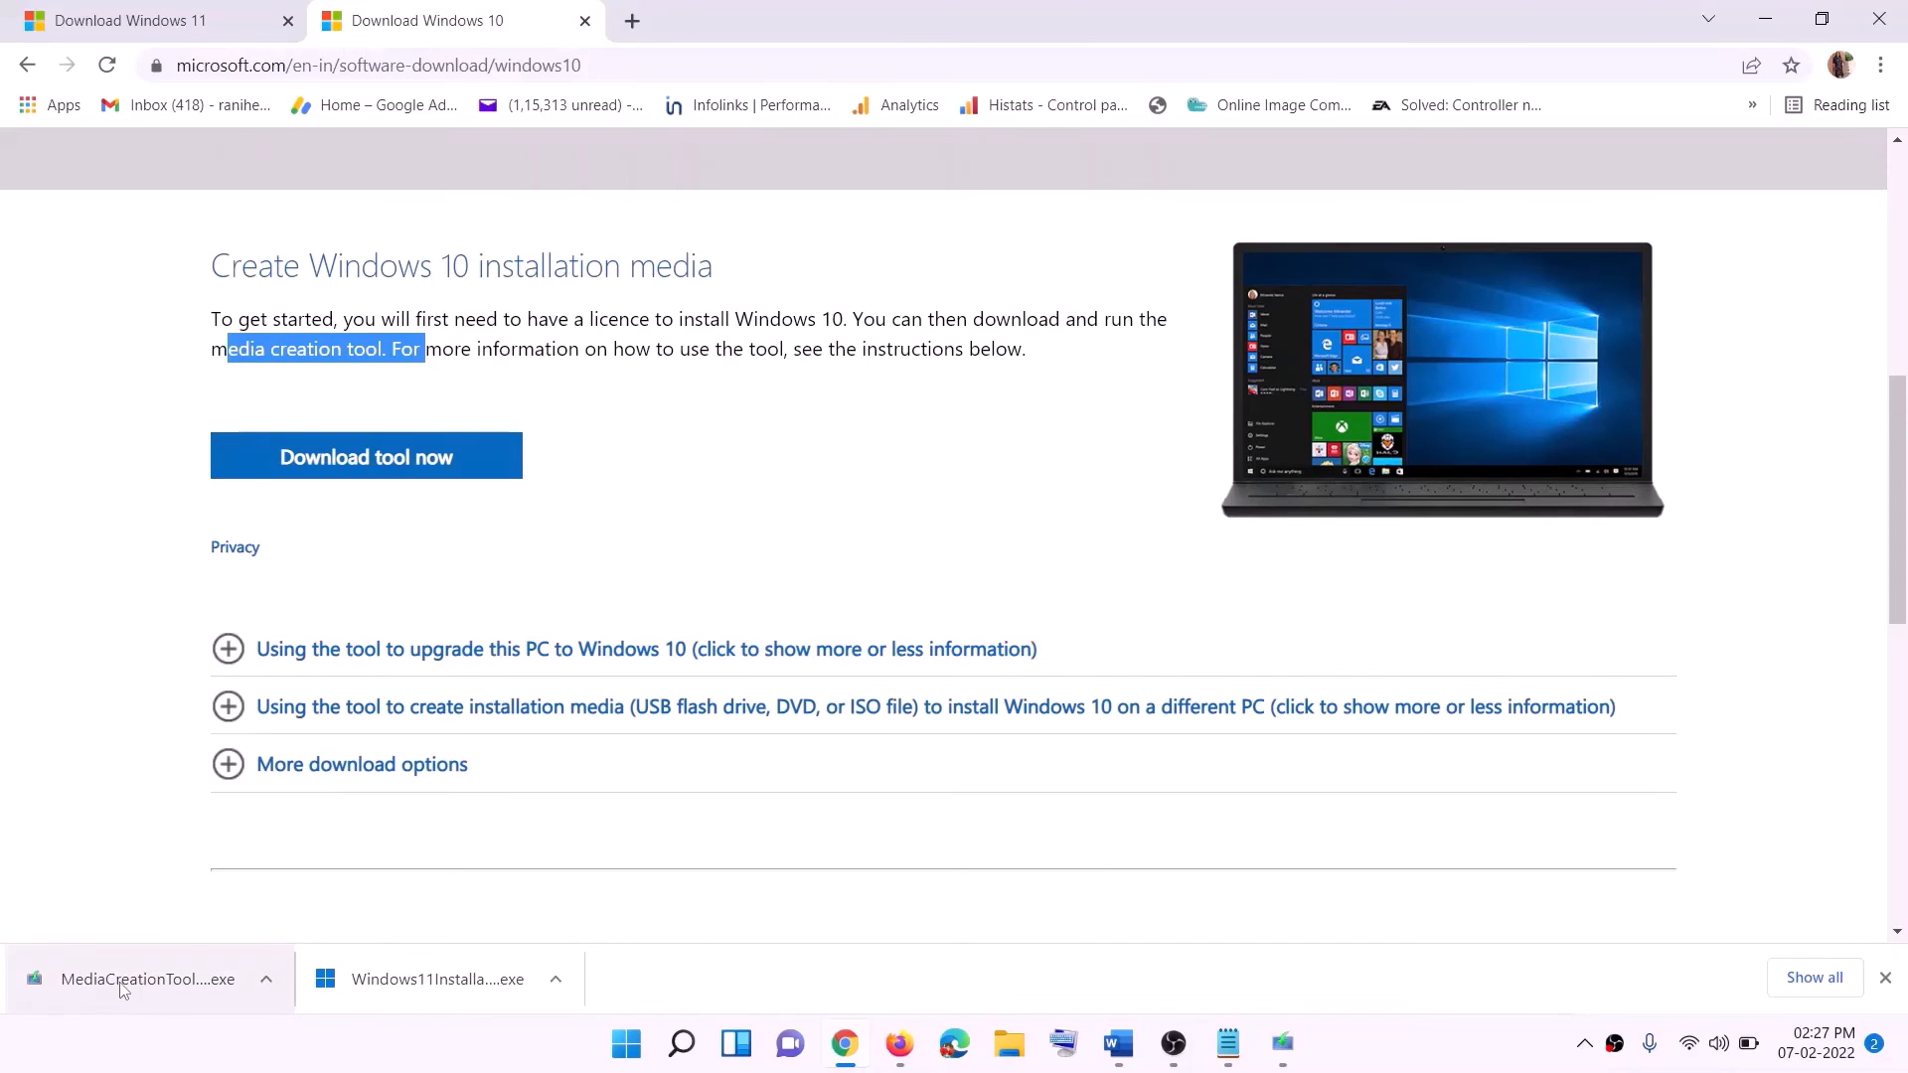
In Windows 10 Setup, accept the license terms and start the download with Upgrade this PC now selected.
left_click(1285, 1046)
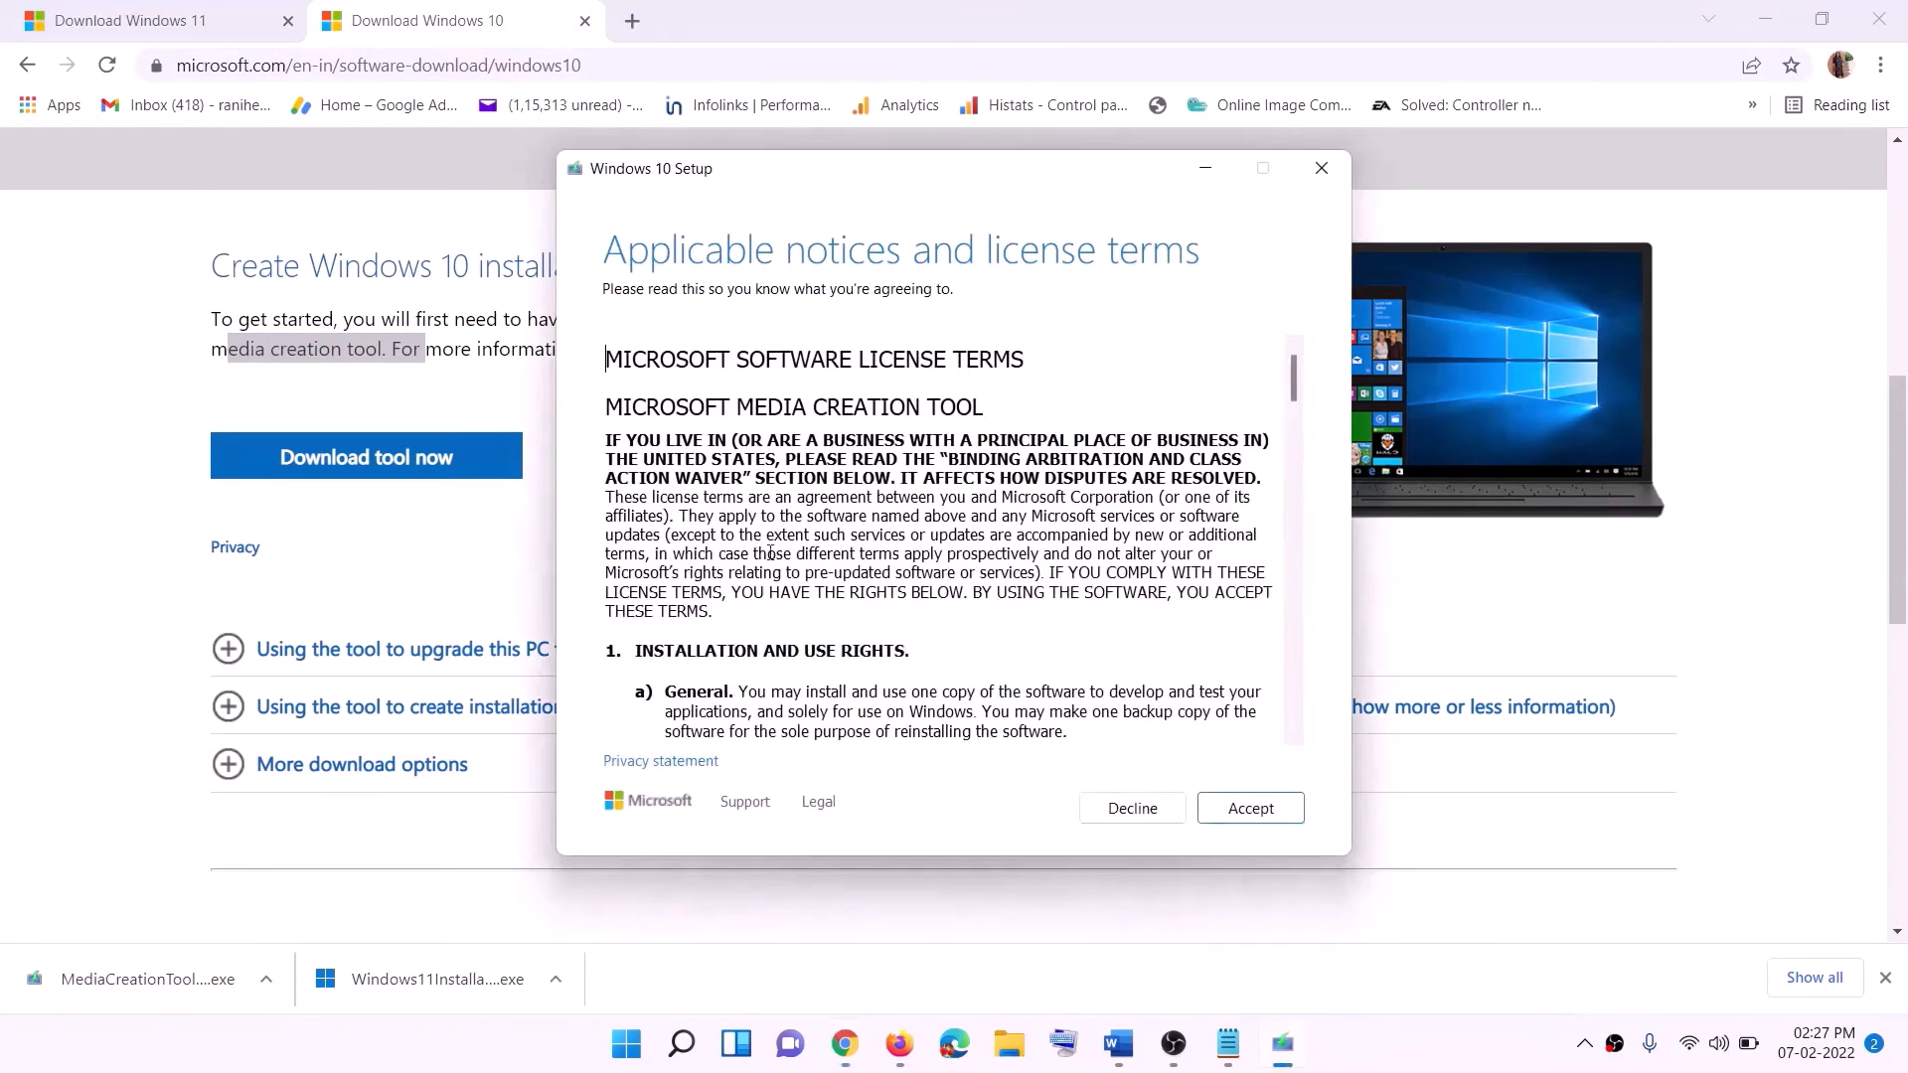
left_click(1242, 815)
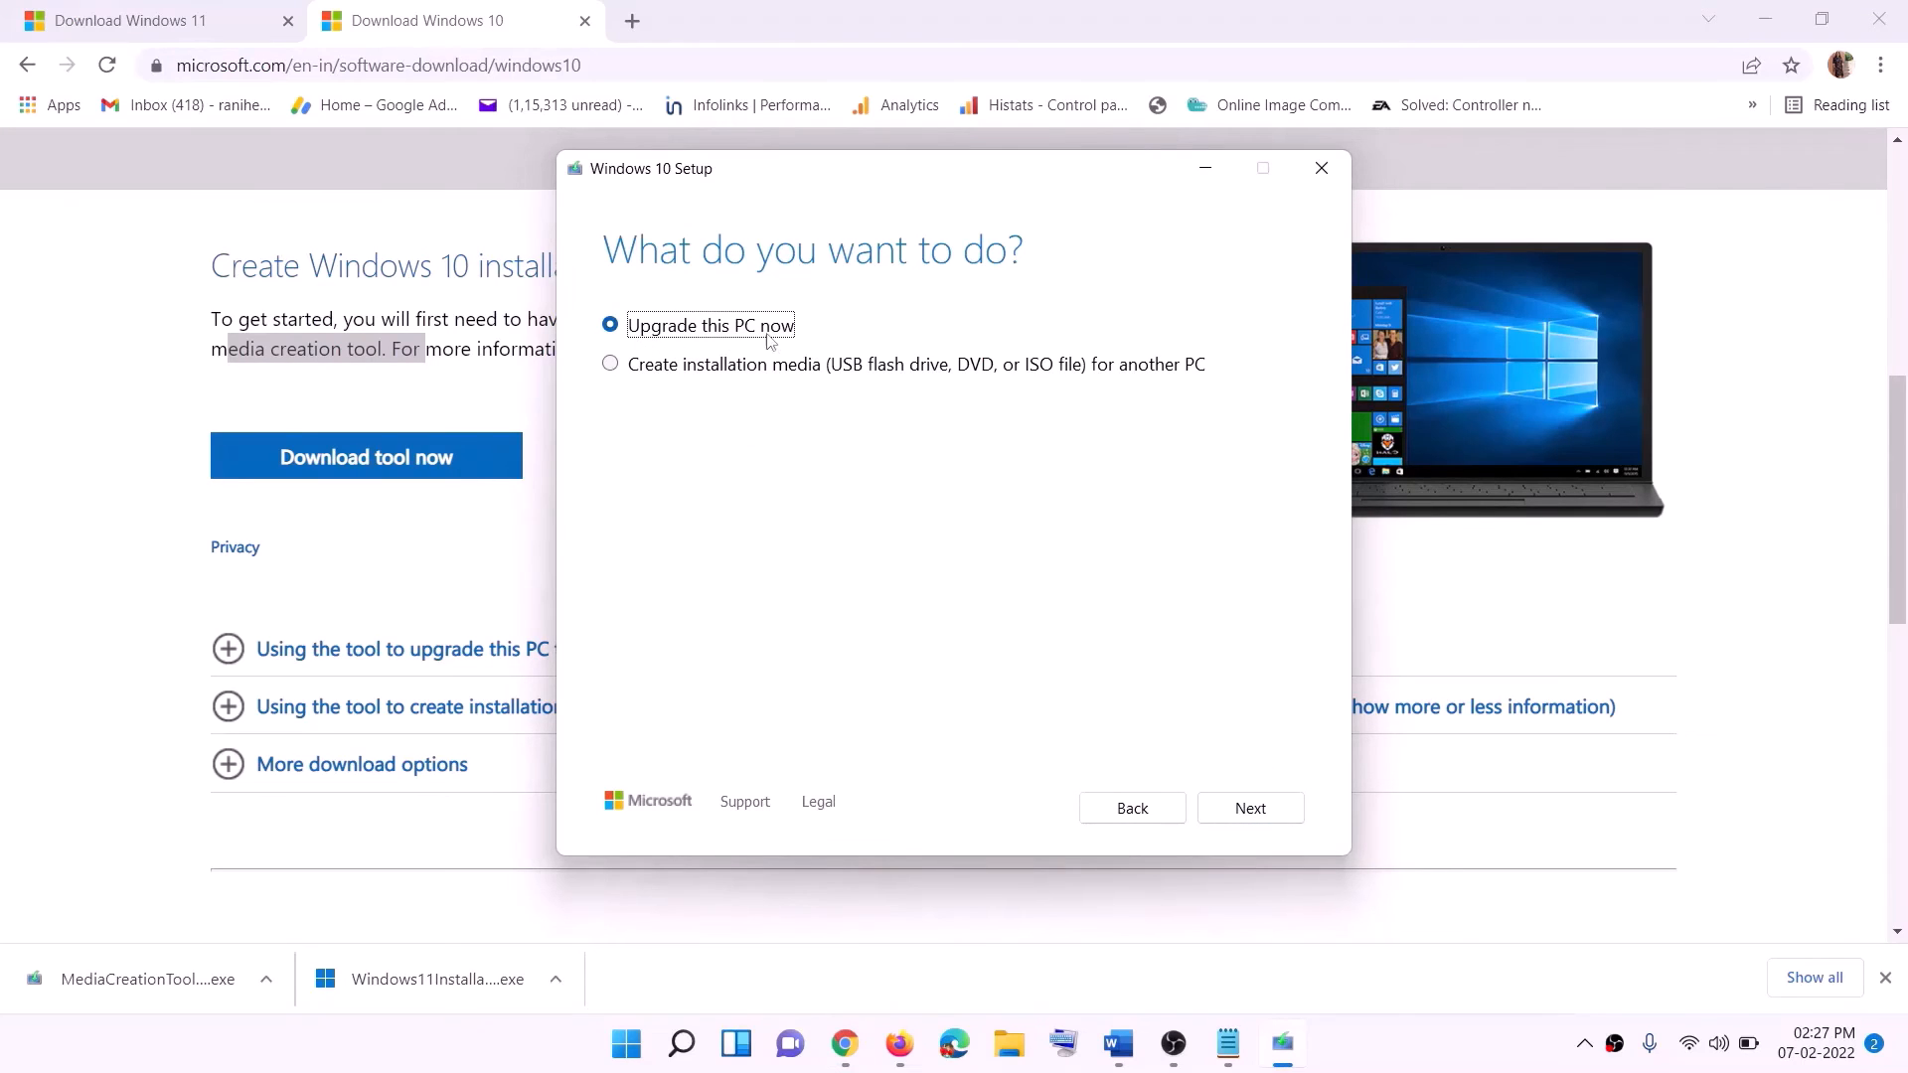
left_click(1250, 811)
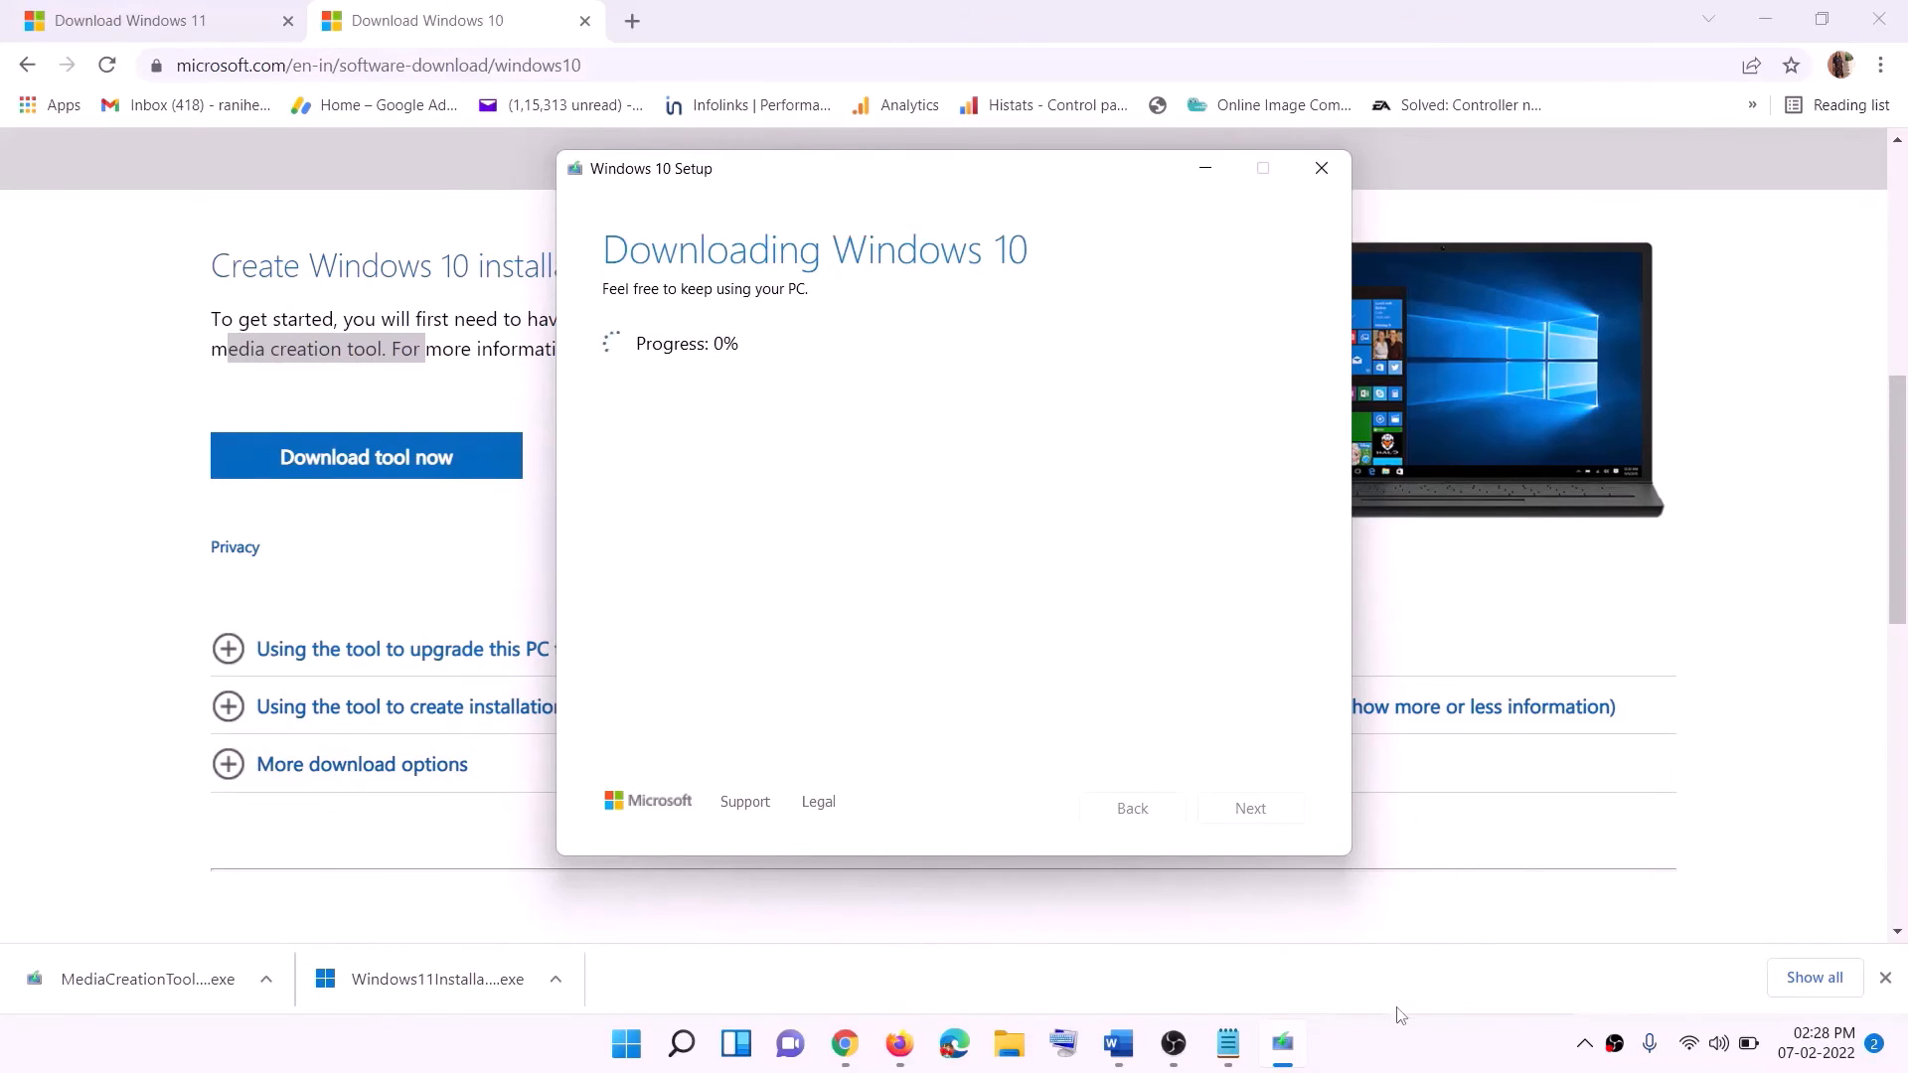
left_click(1408, 1059)
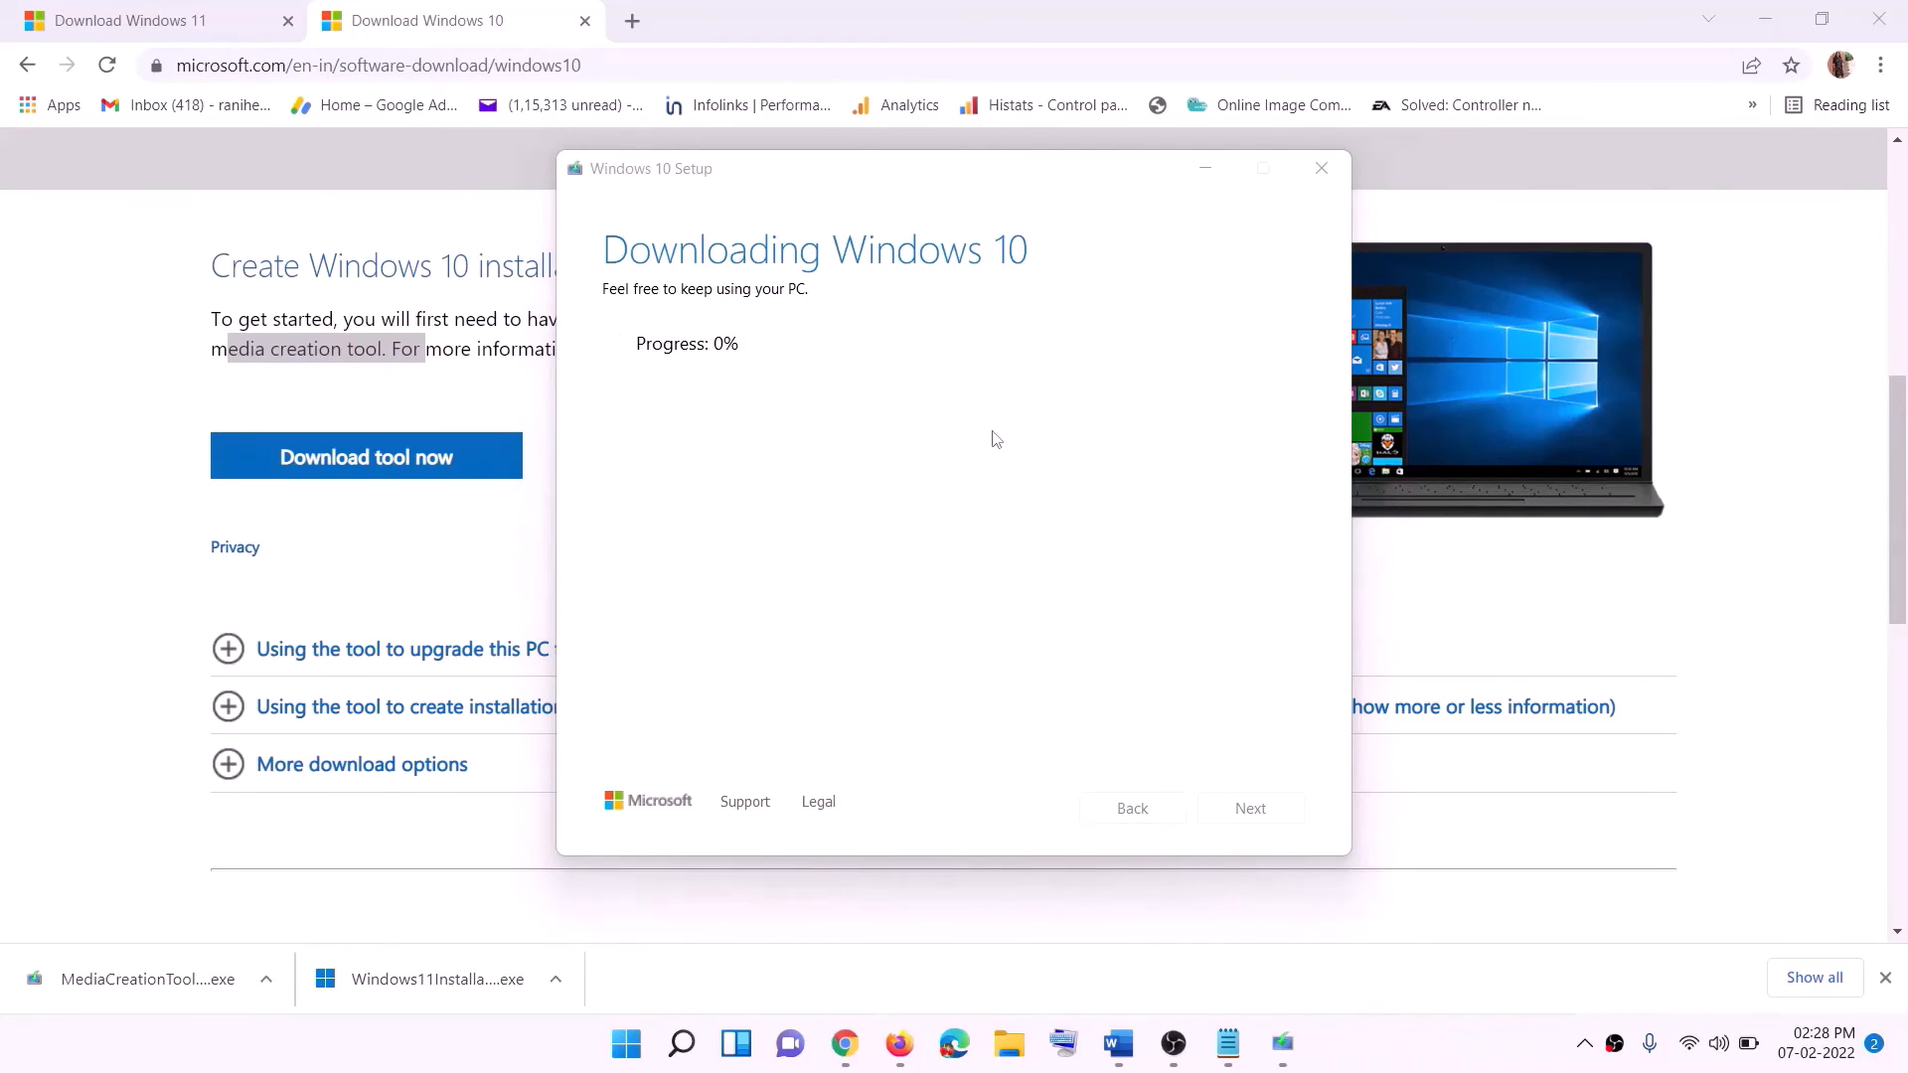
Switch to the Word document and examine the Windows 10 Ready to install picture, including its recap of what to keep.
left_click(1130, 1059)
scroll(96, 454, "down", 1)
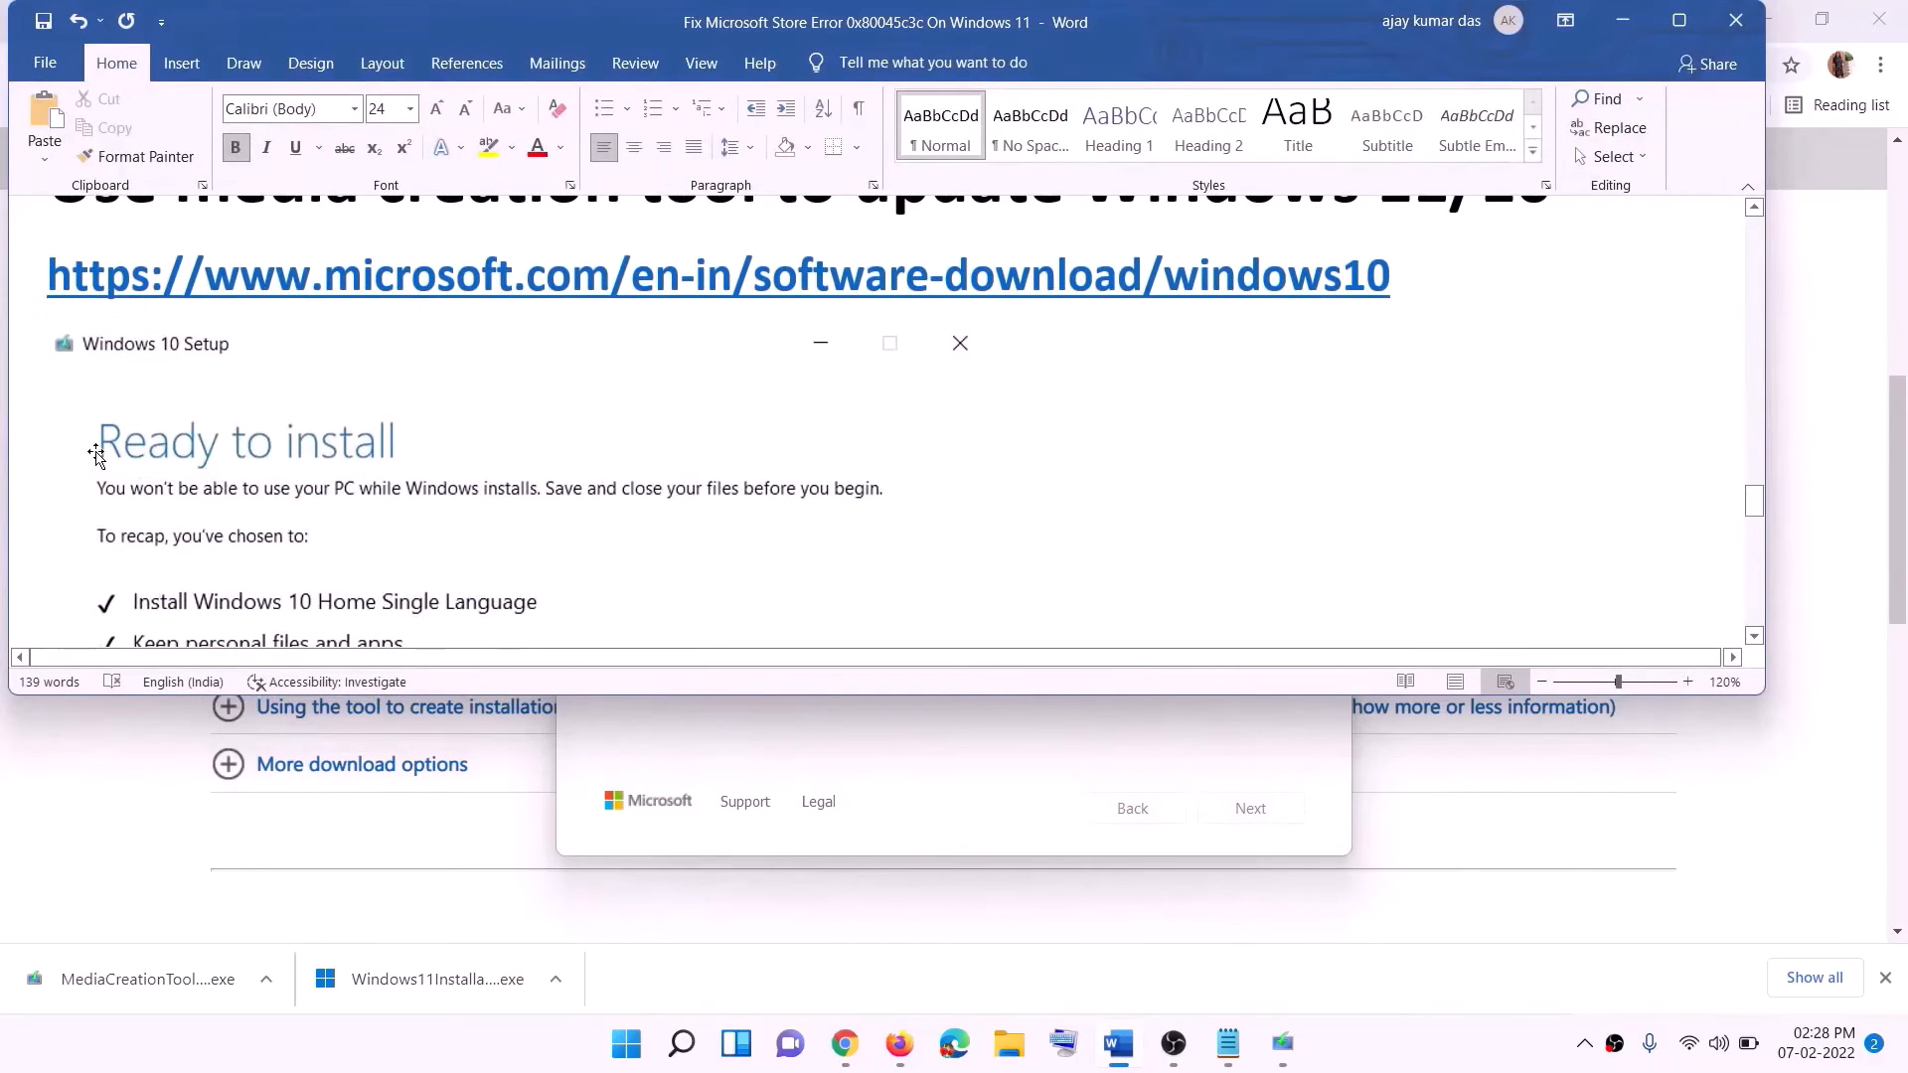
left_click(1678, 19)
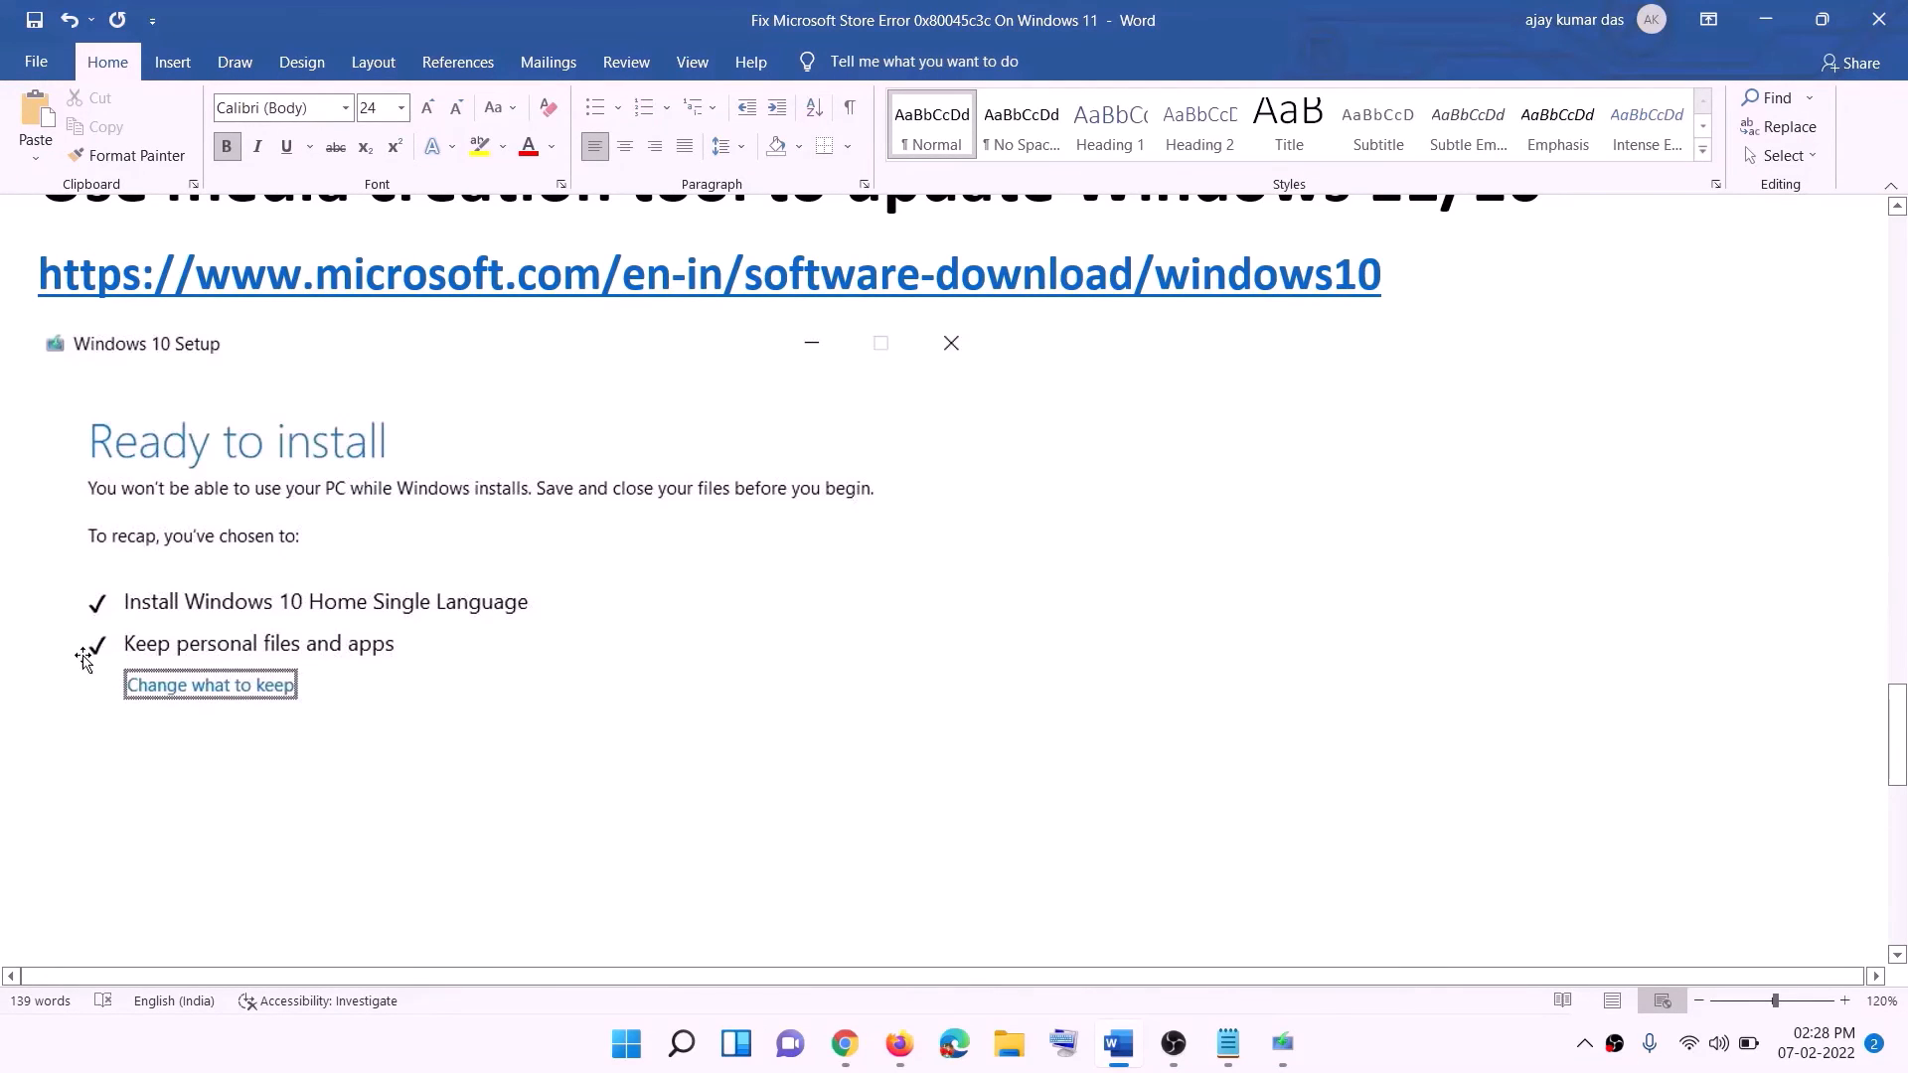
scroll(978, 690, "down", 2)
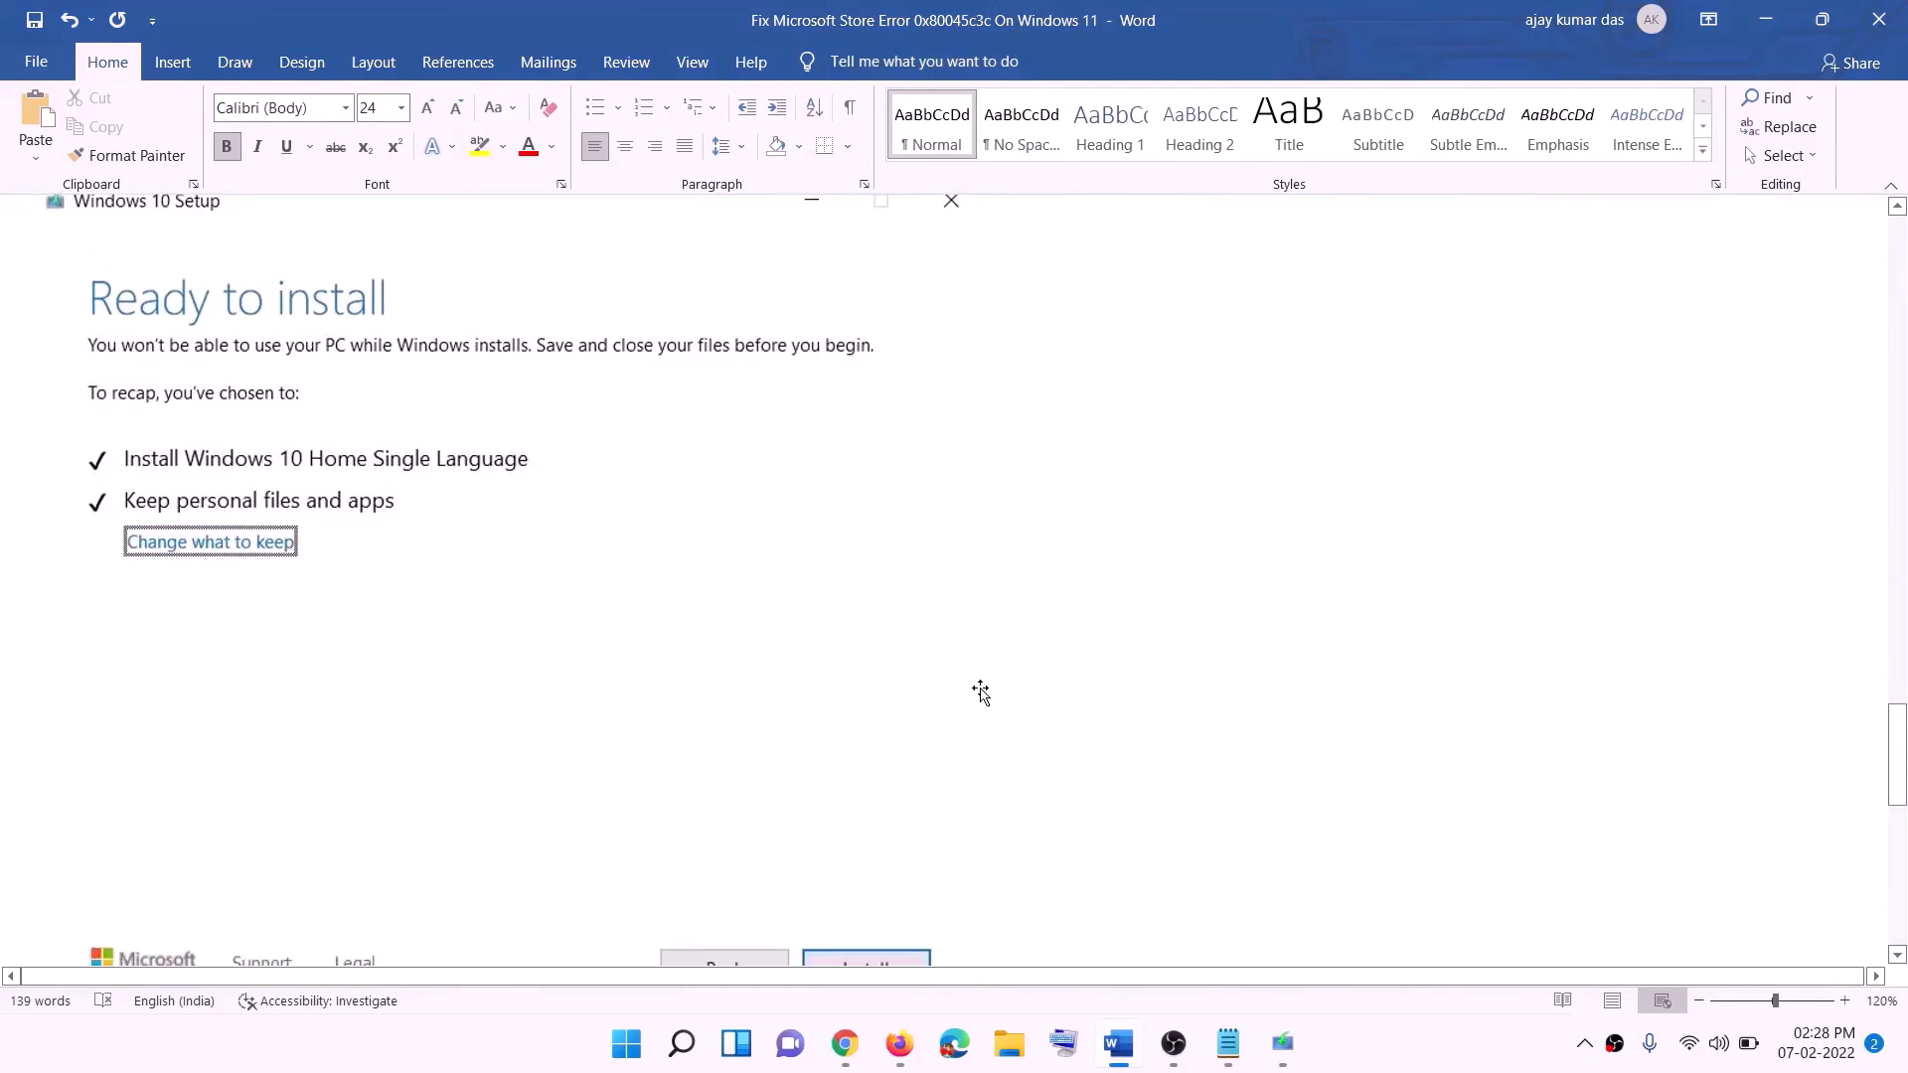
scroll(980, 693, "down", 1)
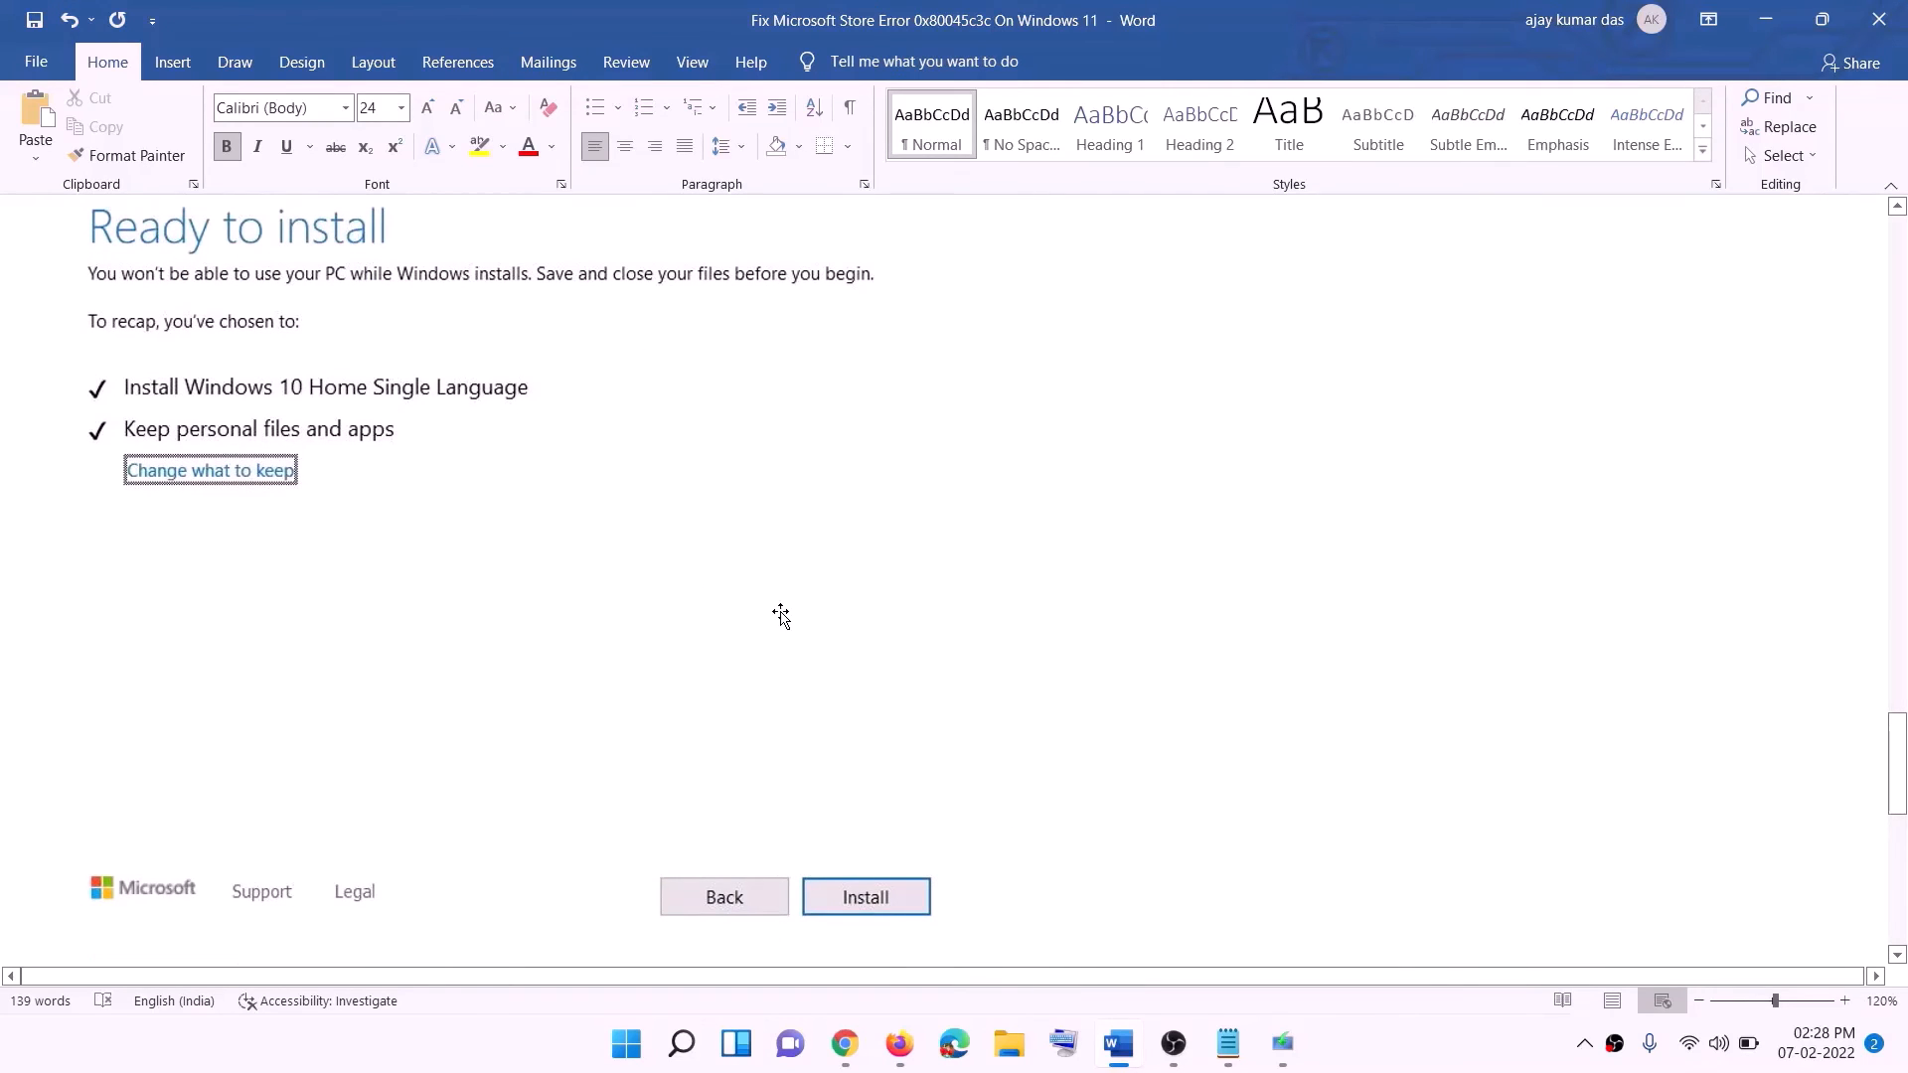
scroll(780, 616, "up", 1)
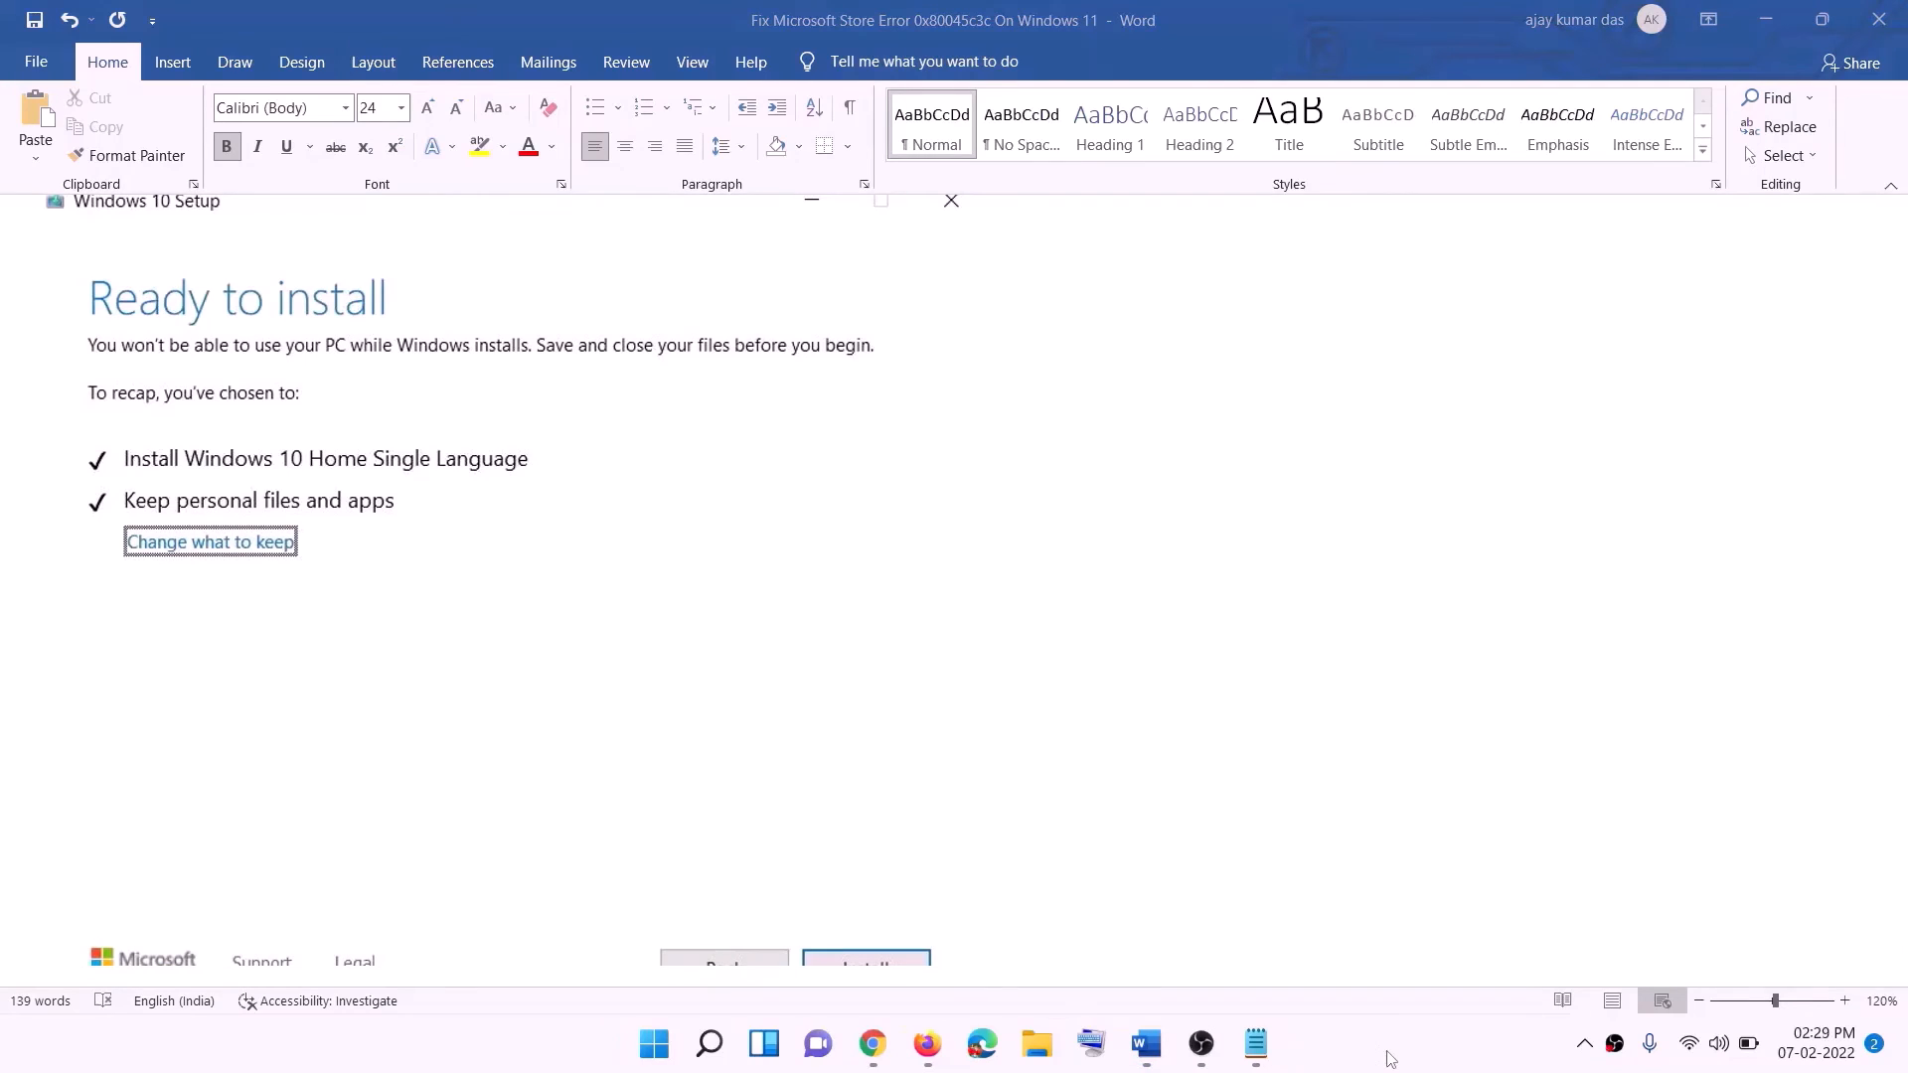
Switch to Chrome, download the media creation tool from the Create Windows 11 Installation Media section, and run it.
left_click(876, 1046)
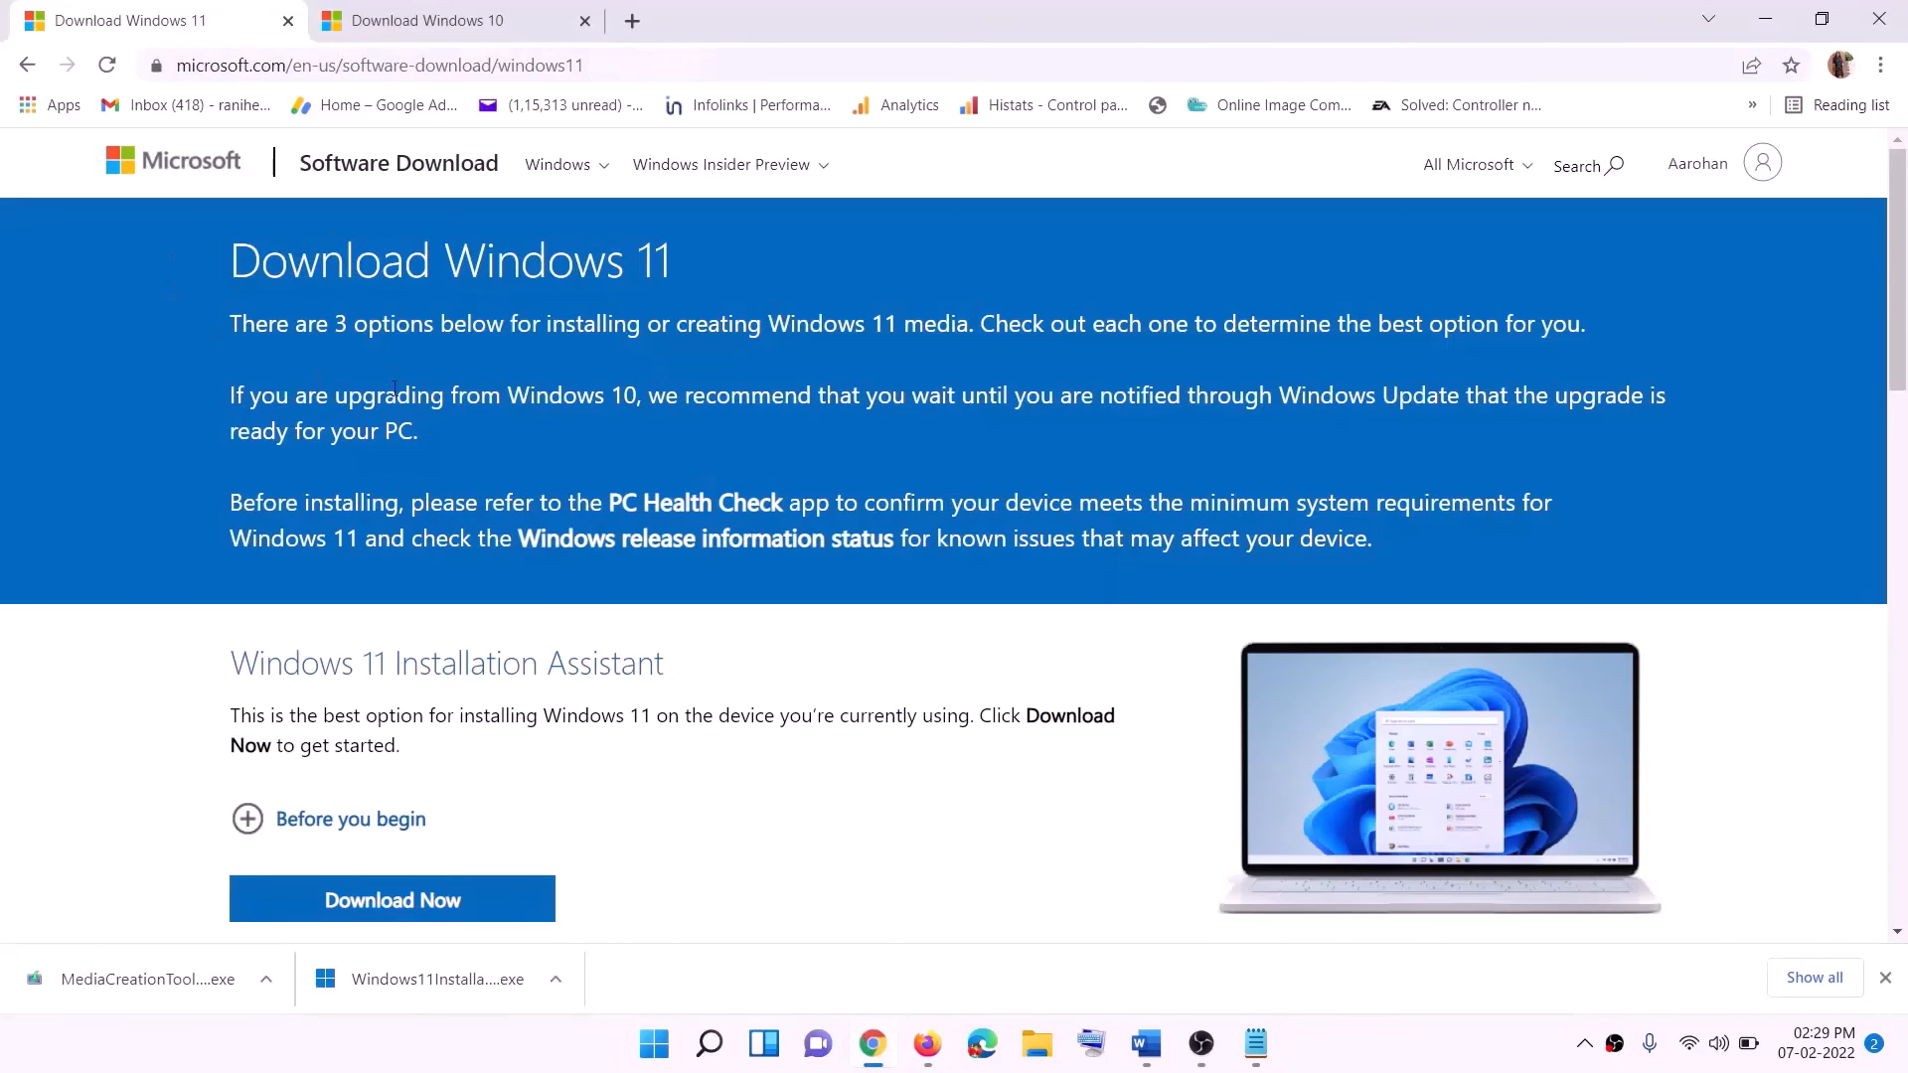
scroll(397, 825, "down", 5)
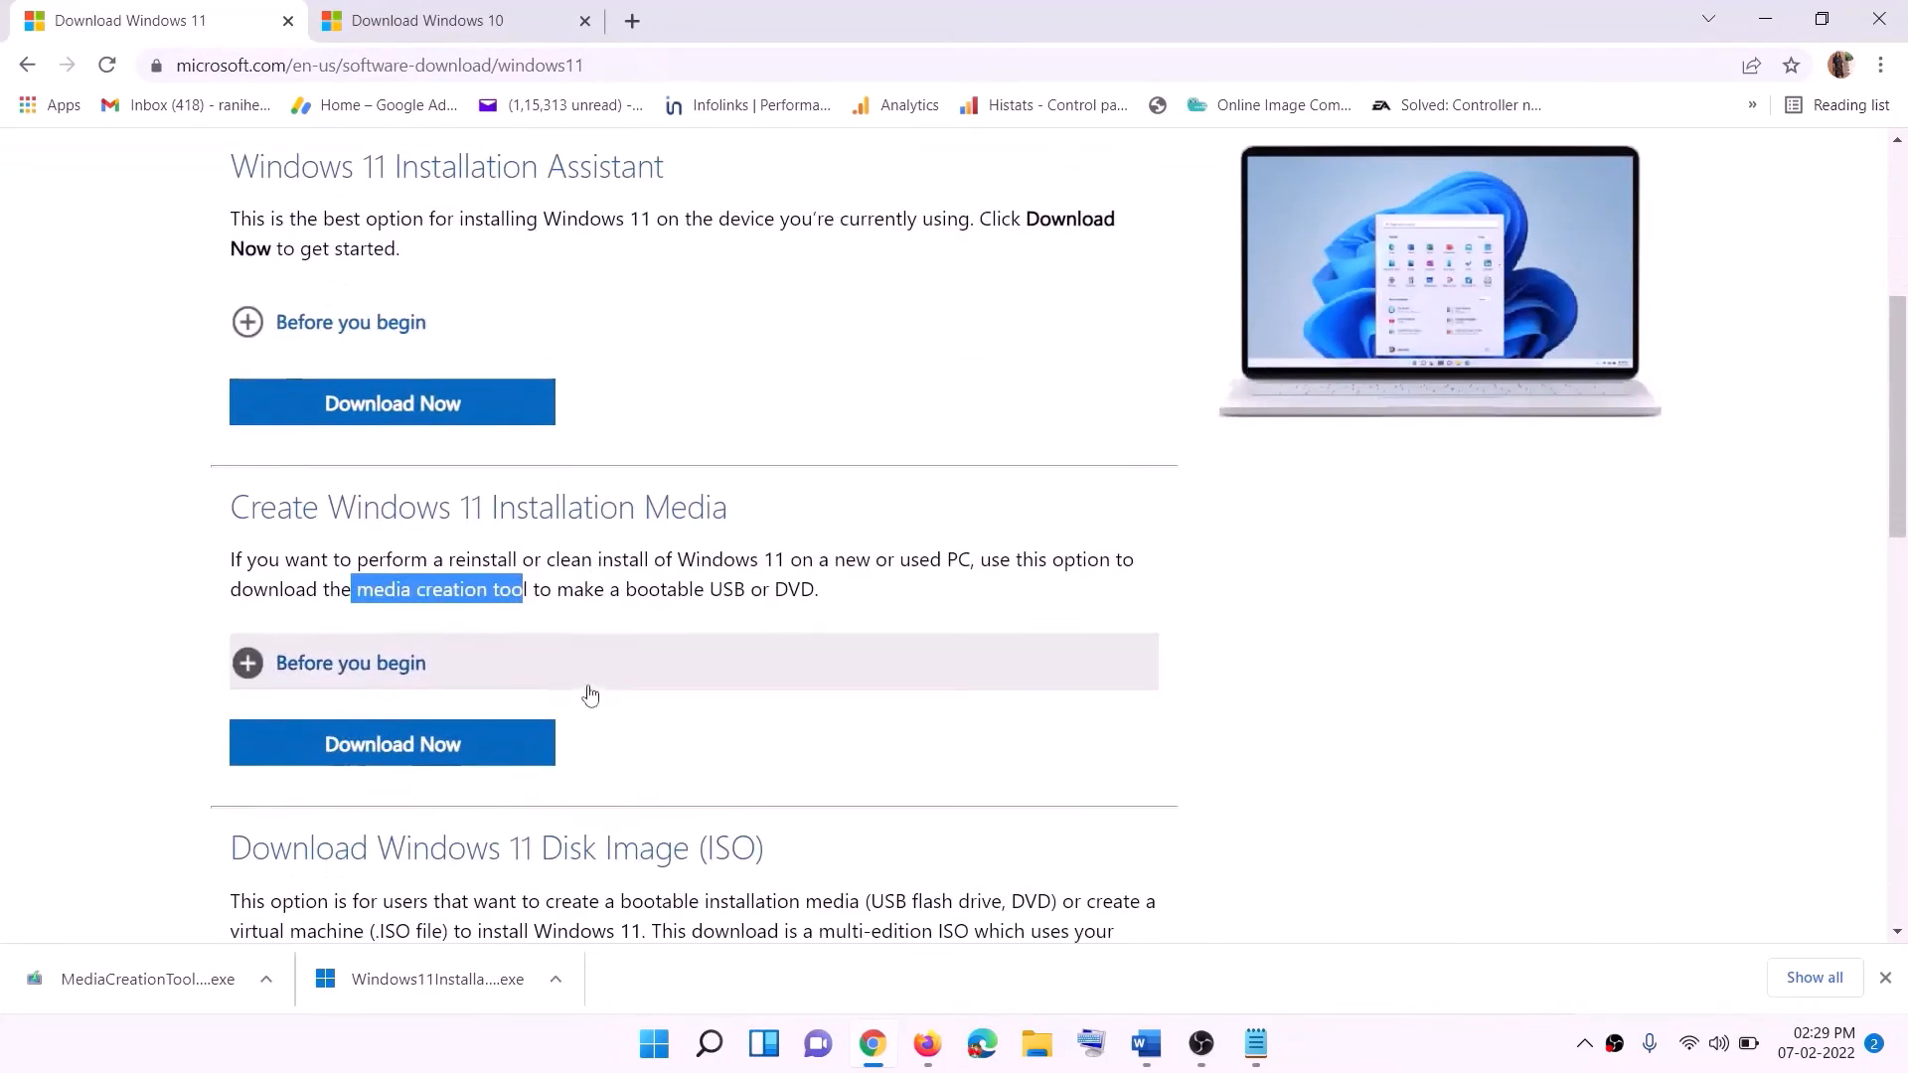
left_click_drag(357, 589, 552, 590)
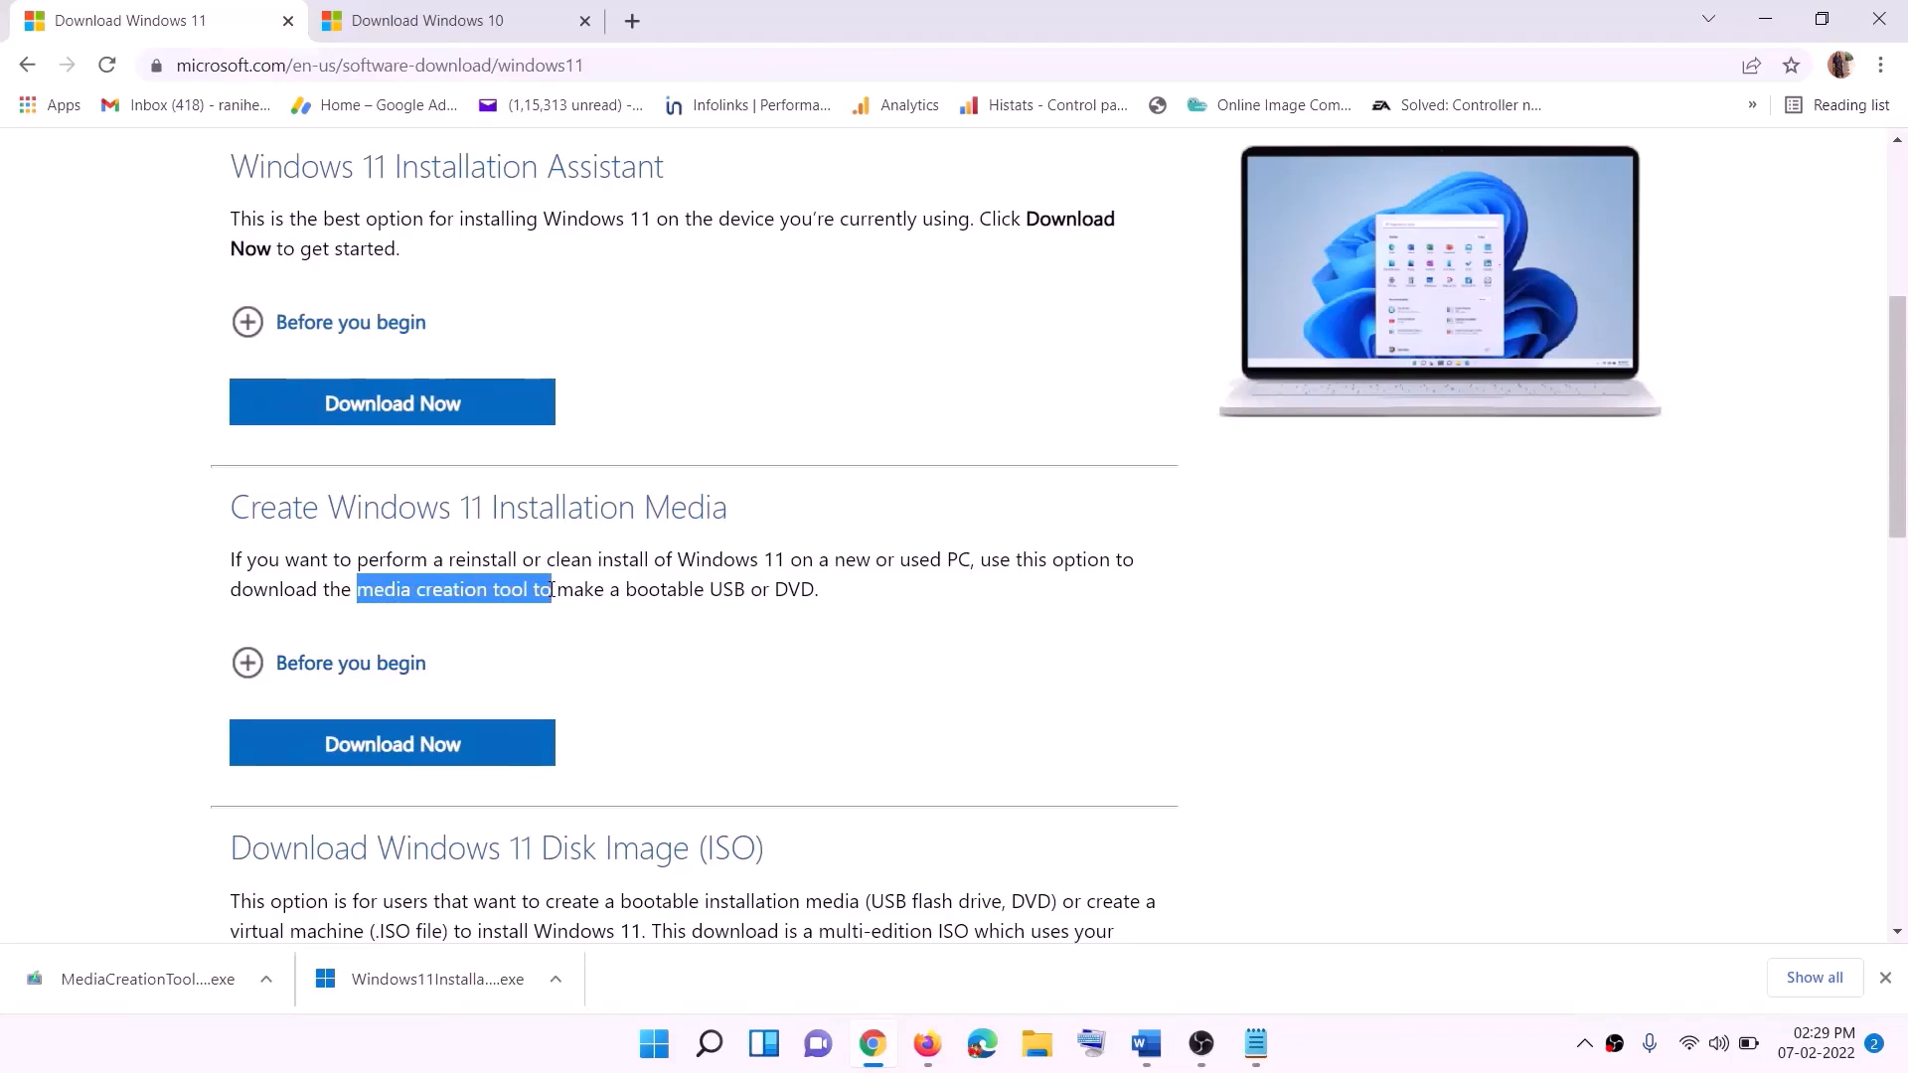
left_click(378, 758)
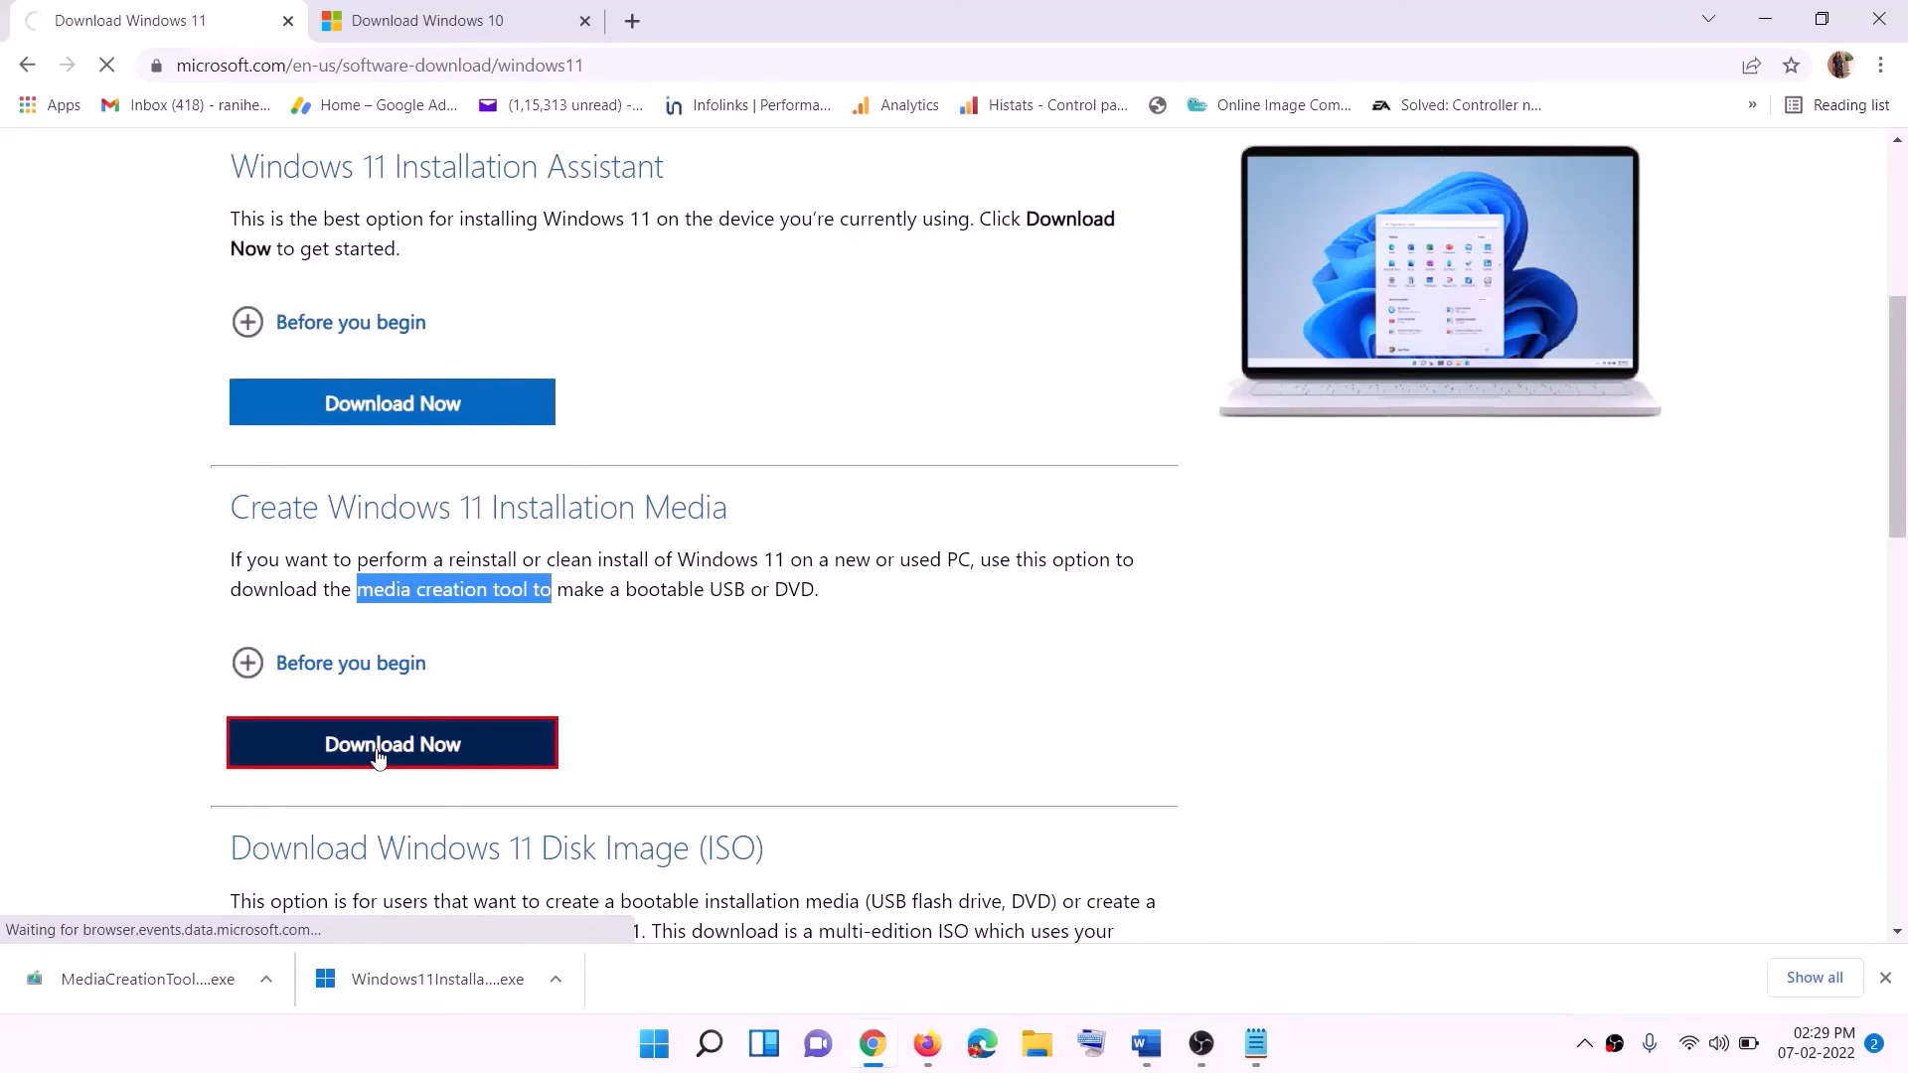
left_click(136, 986)
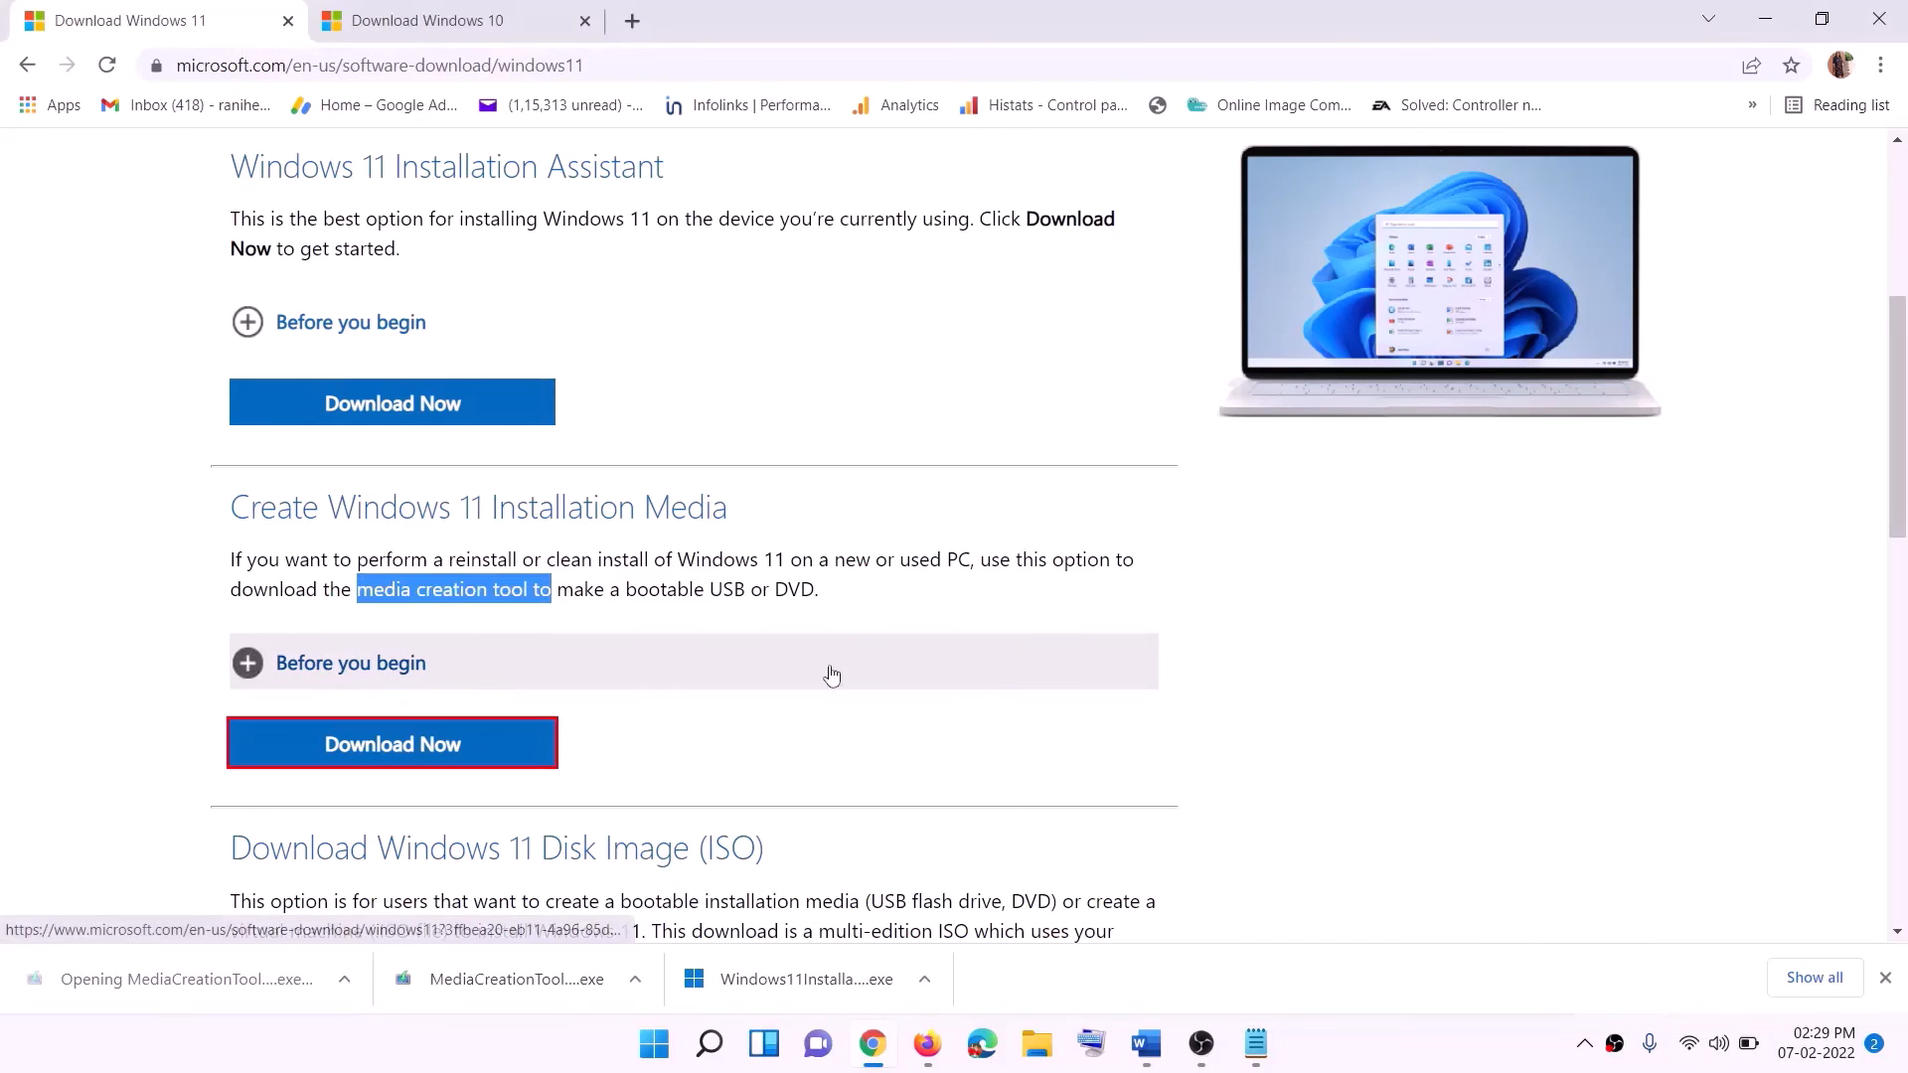
left_click(843, 736)
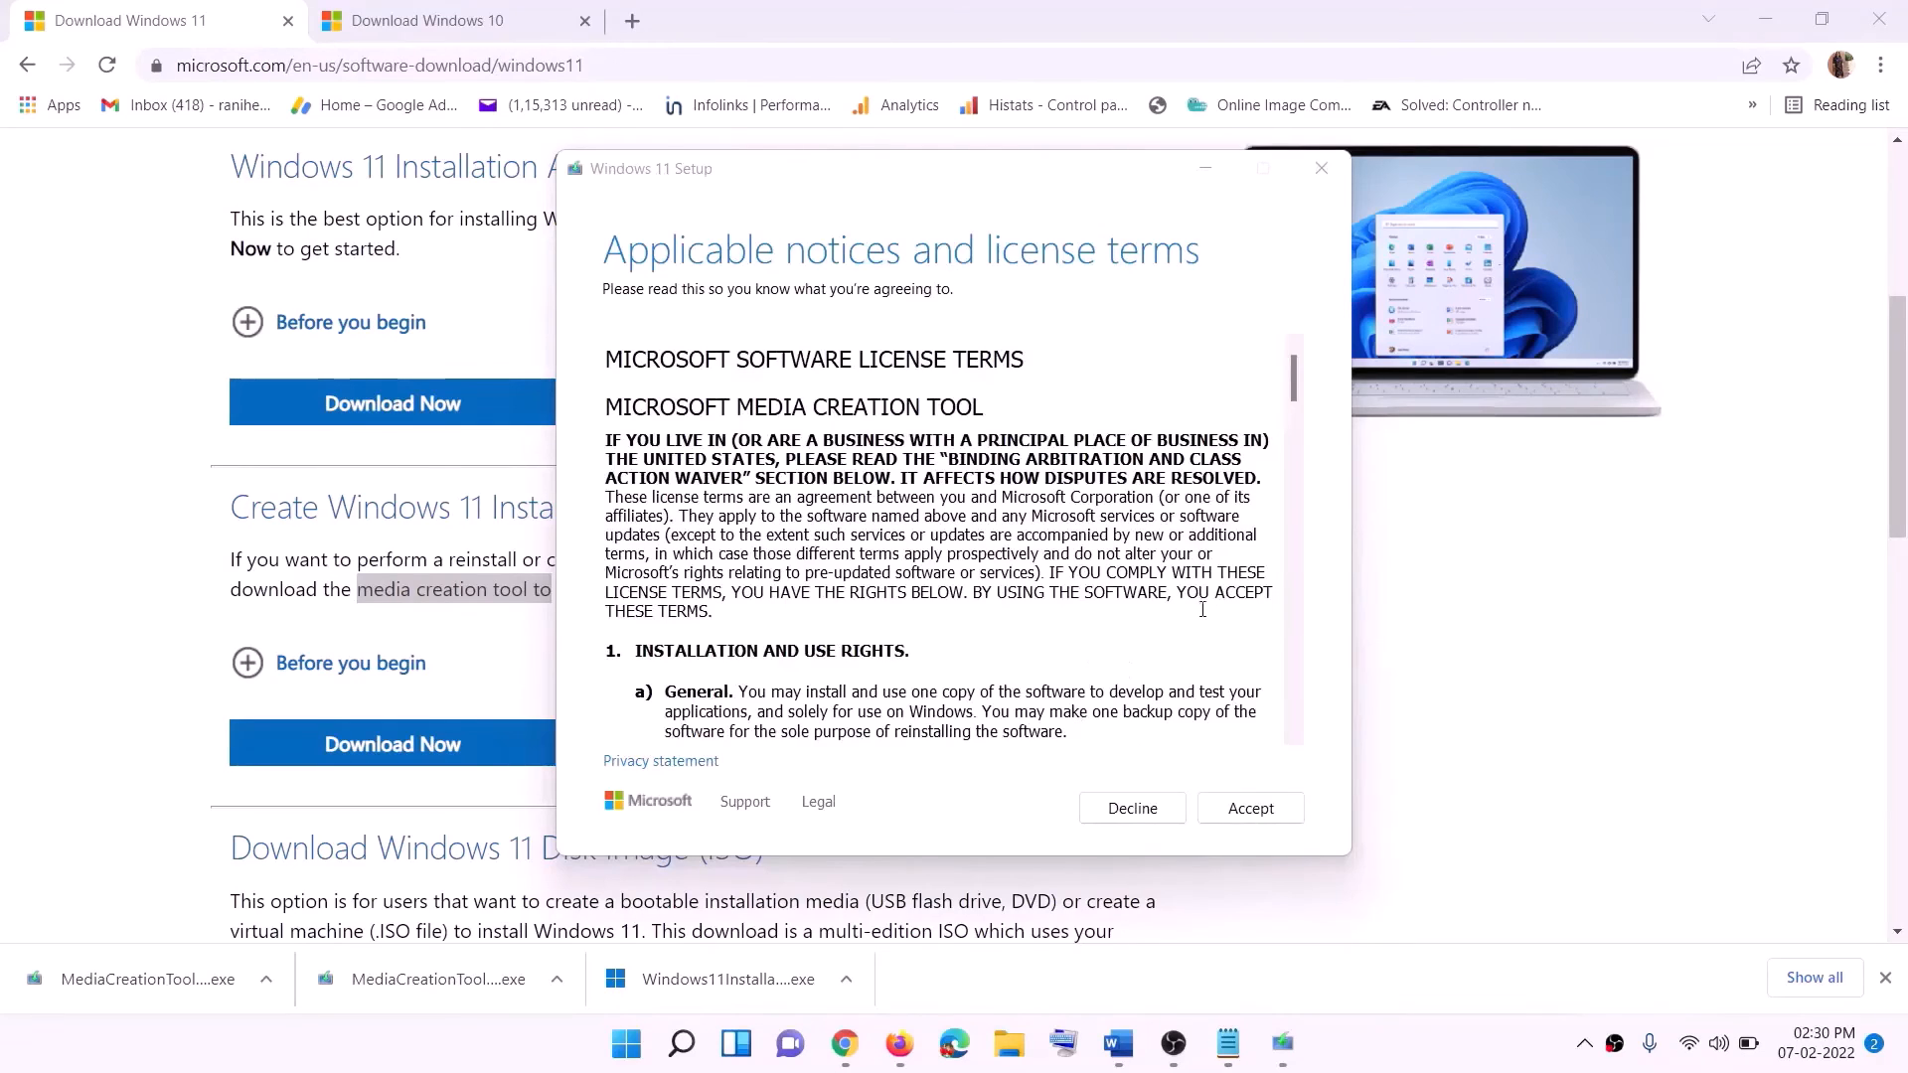
In Windows 11 Setup, accept the license terms, keep the recommended options, and save an ISO file named Windows to the Desktop.
left_click(1237, 805)
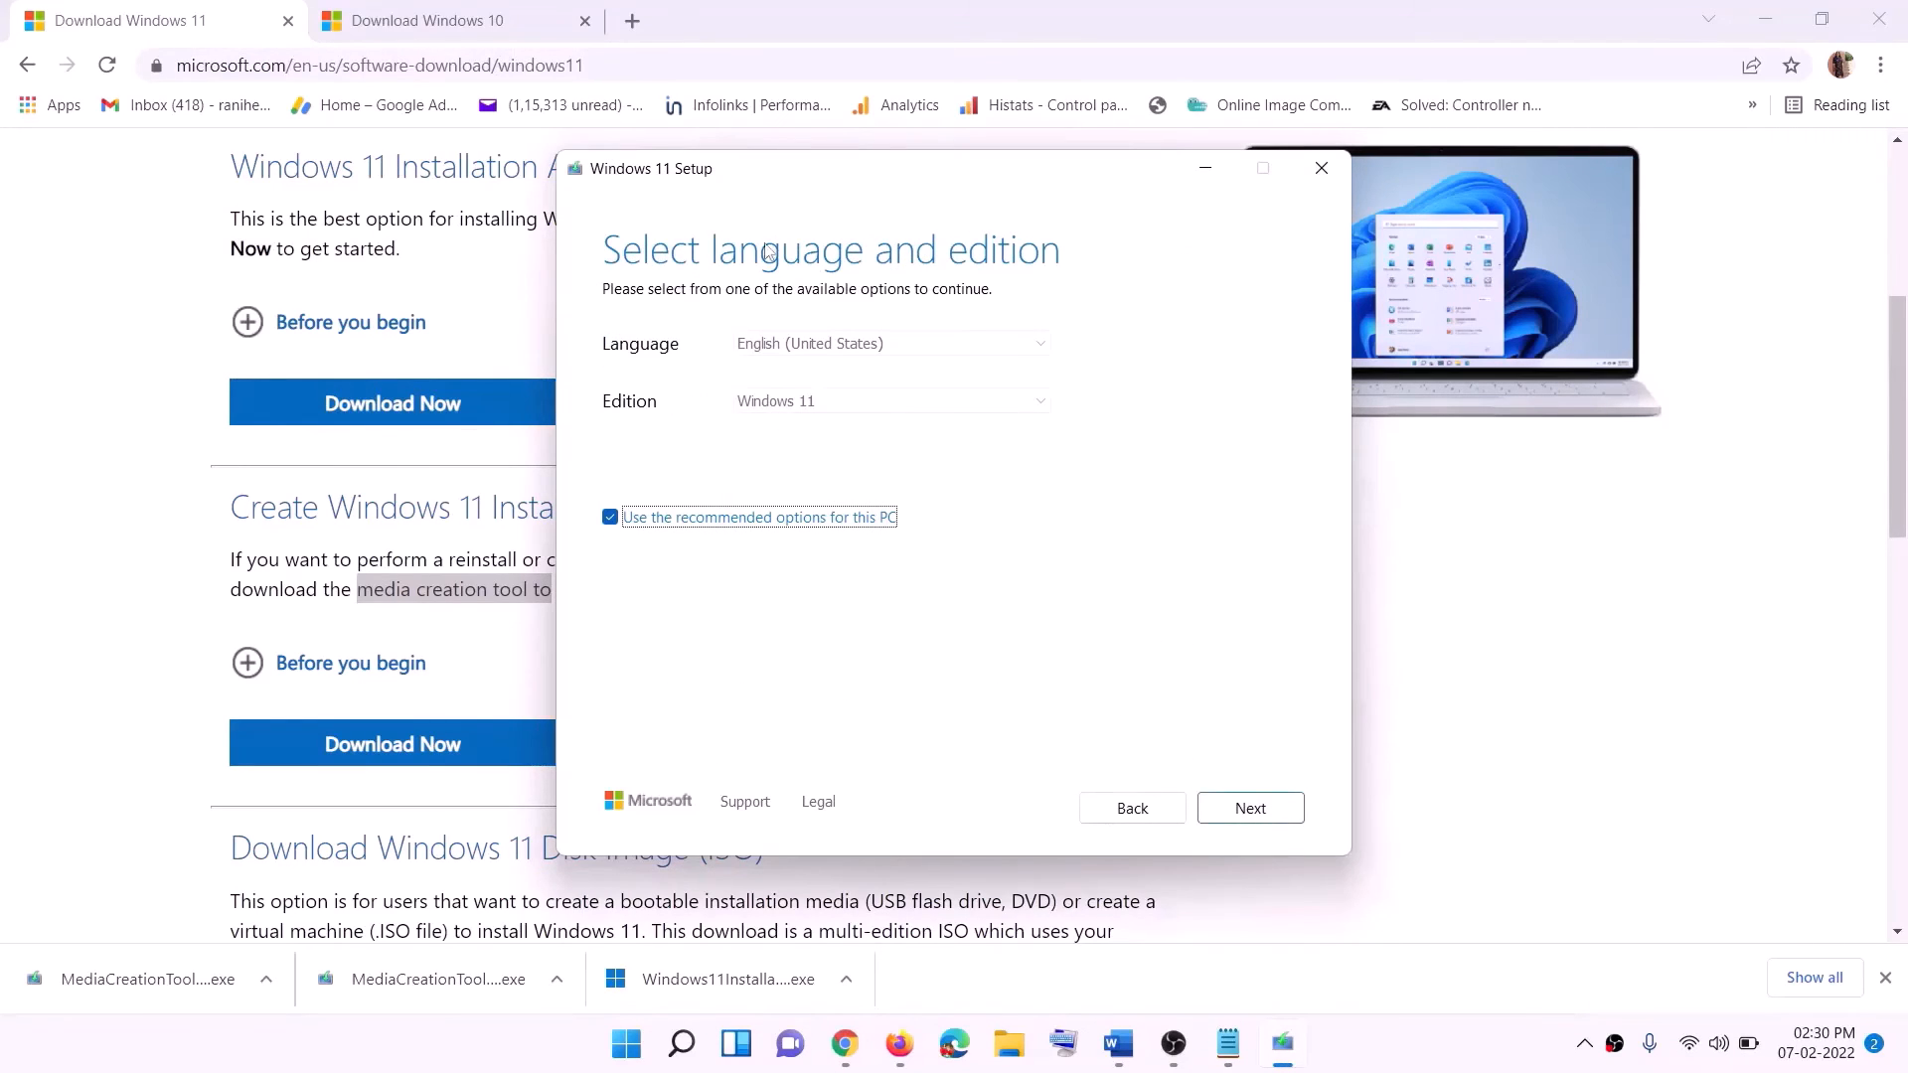
left_click(1238, 807)
left_click(654, 431)
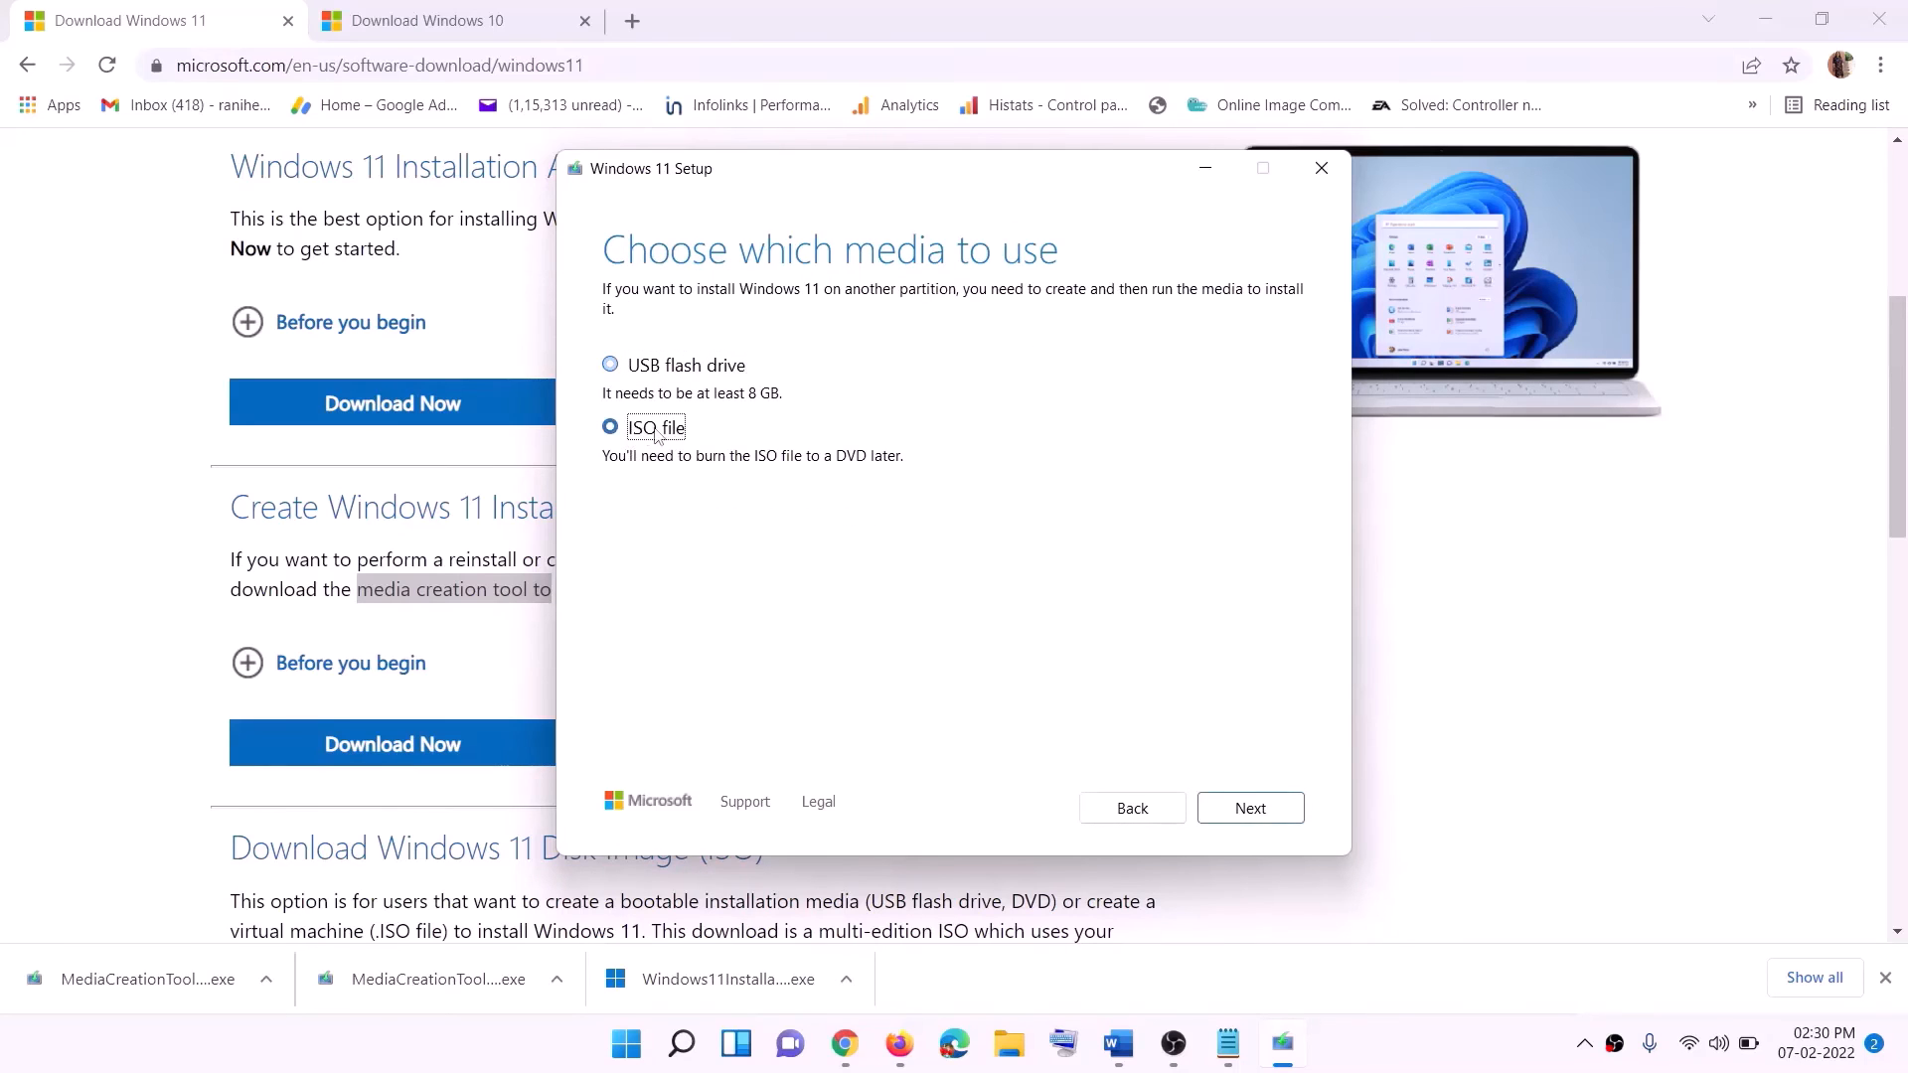
left_click(1251, 807)
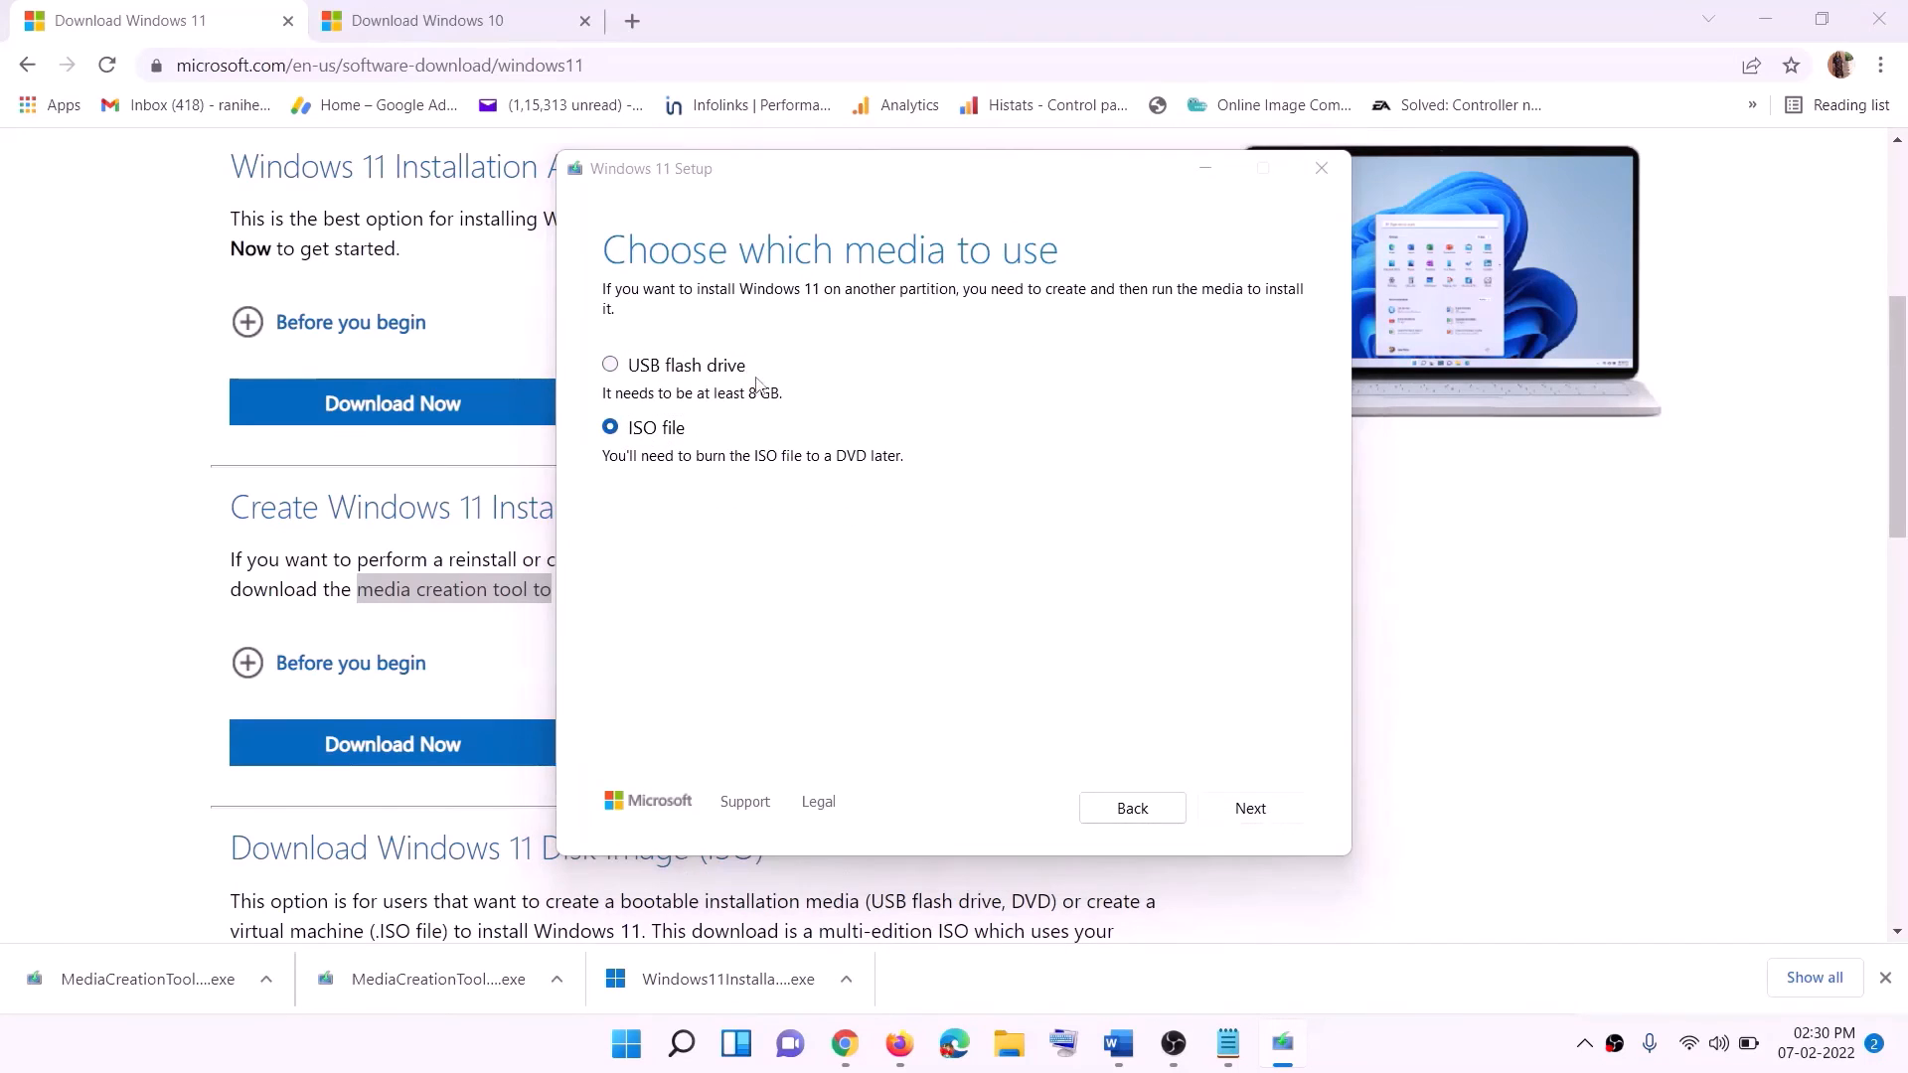
scroll(649, 505, "up", 2)
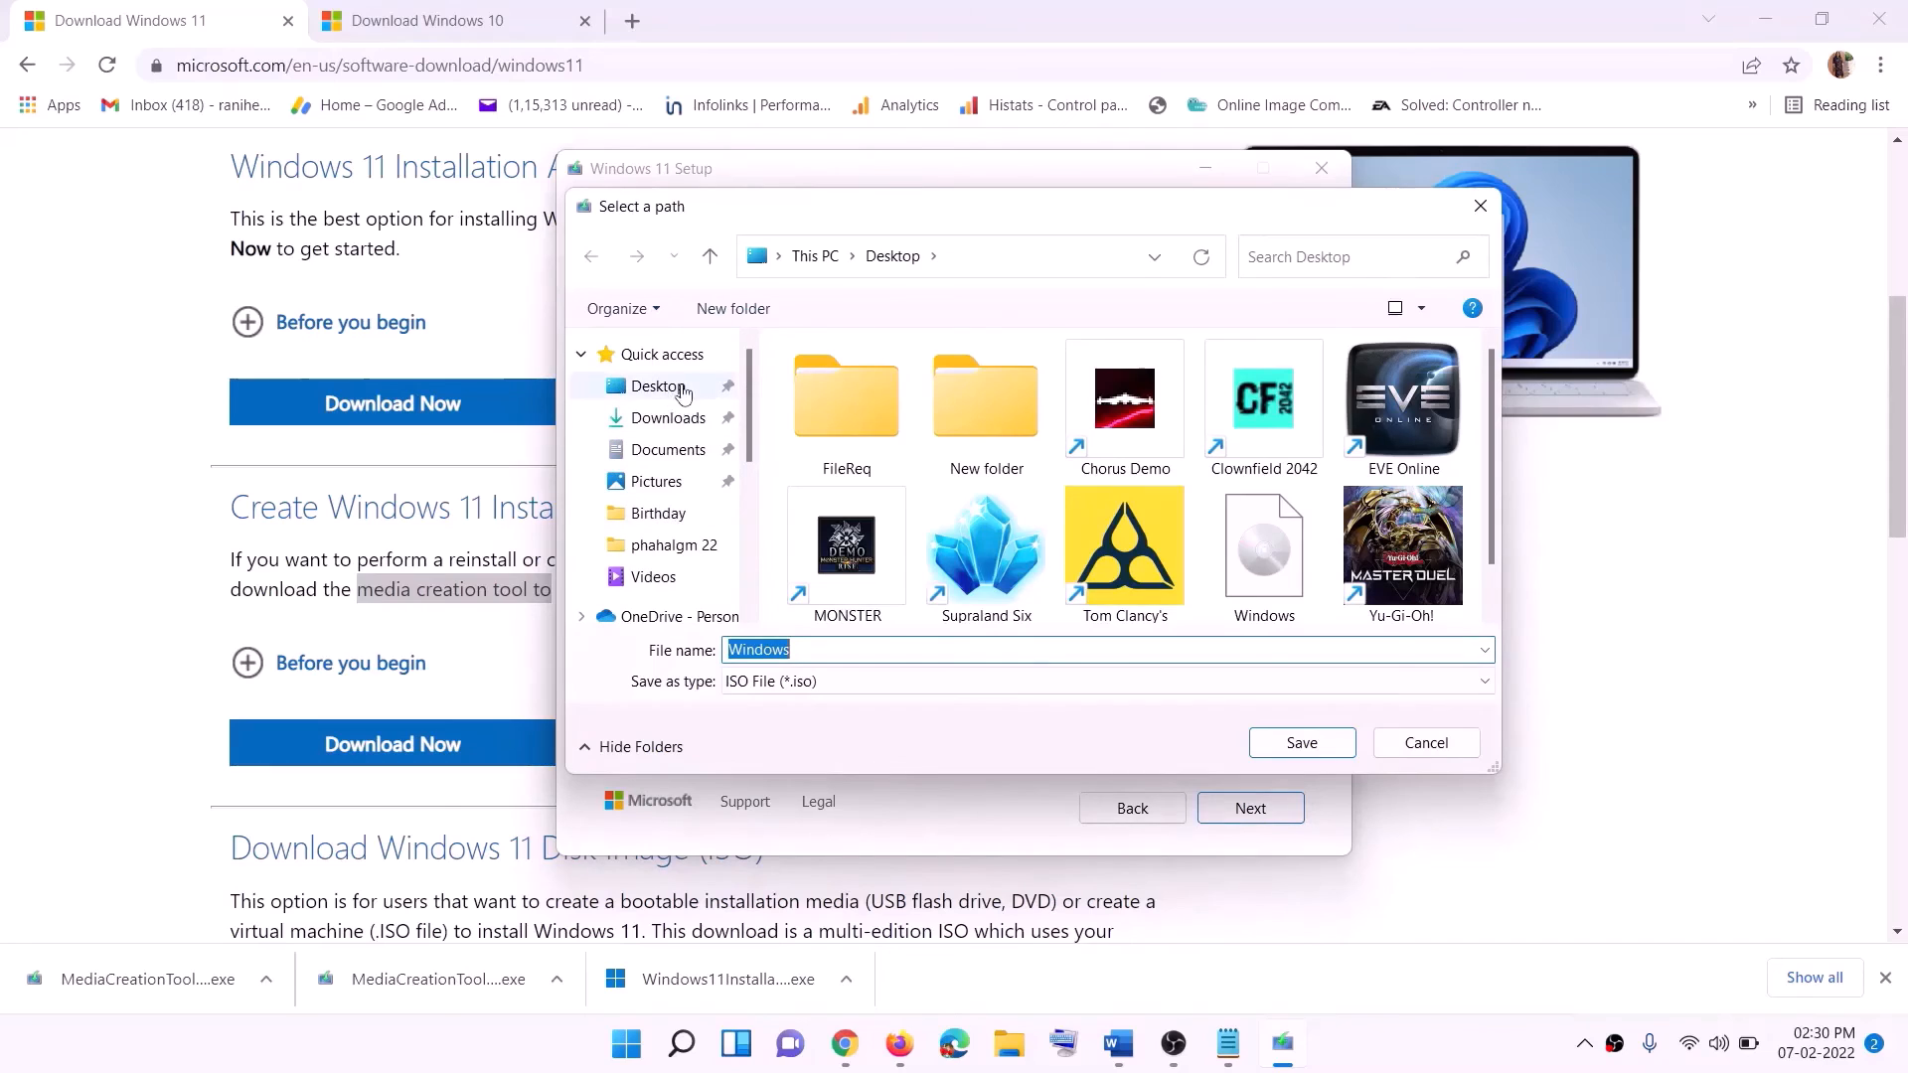
left_click(654, 391)
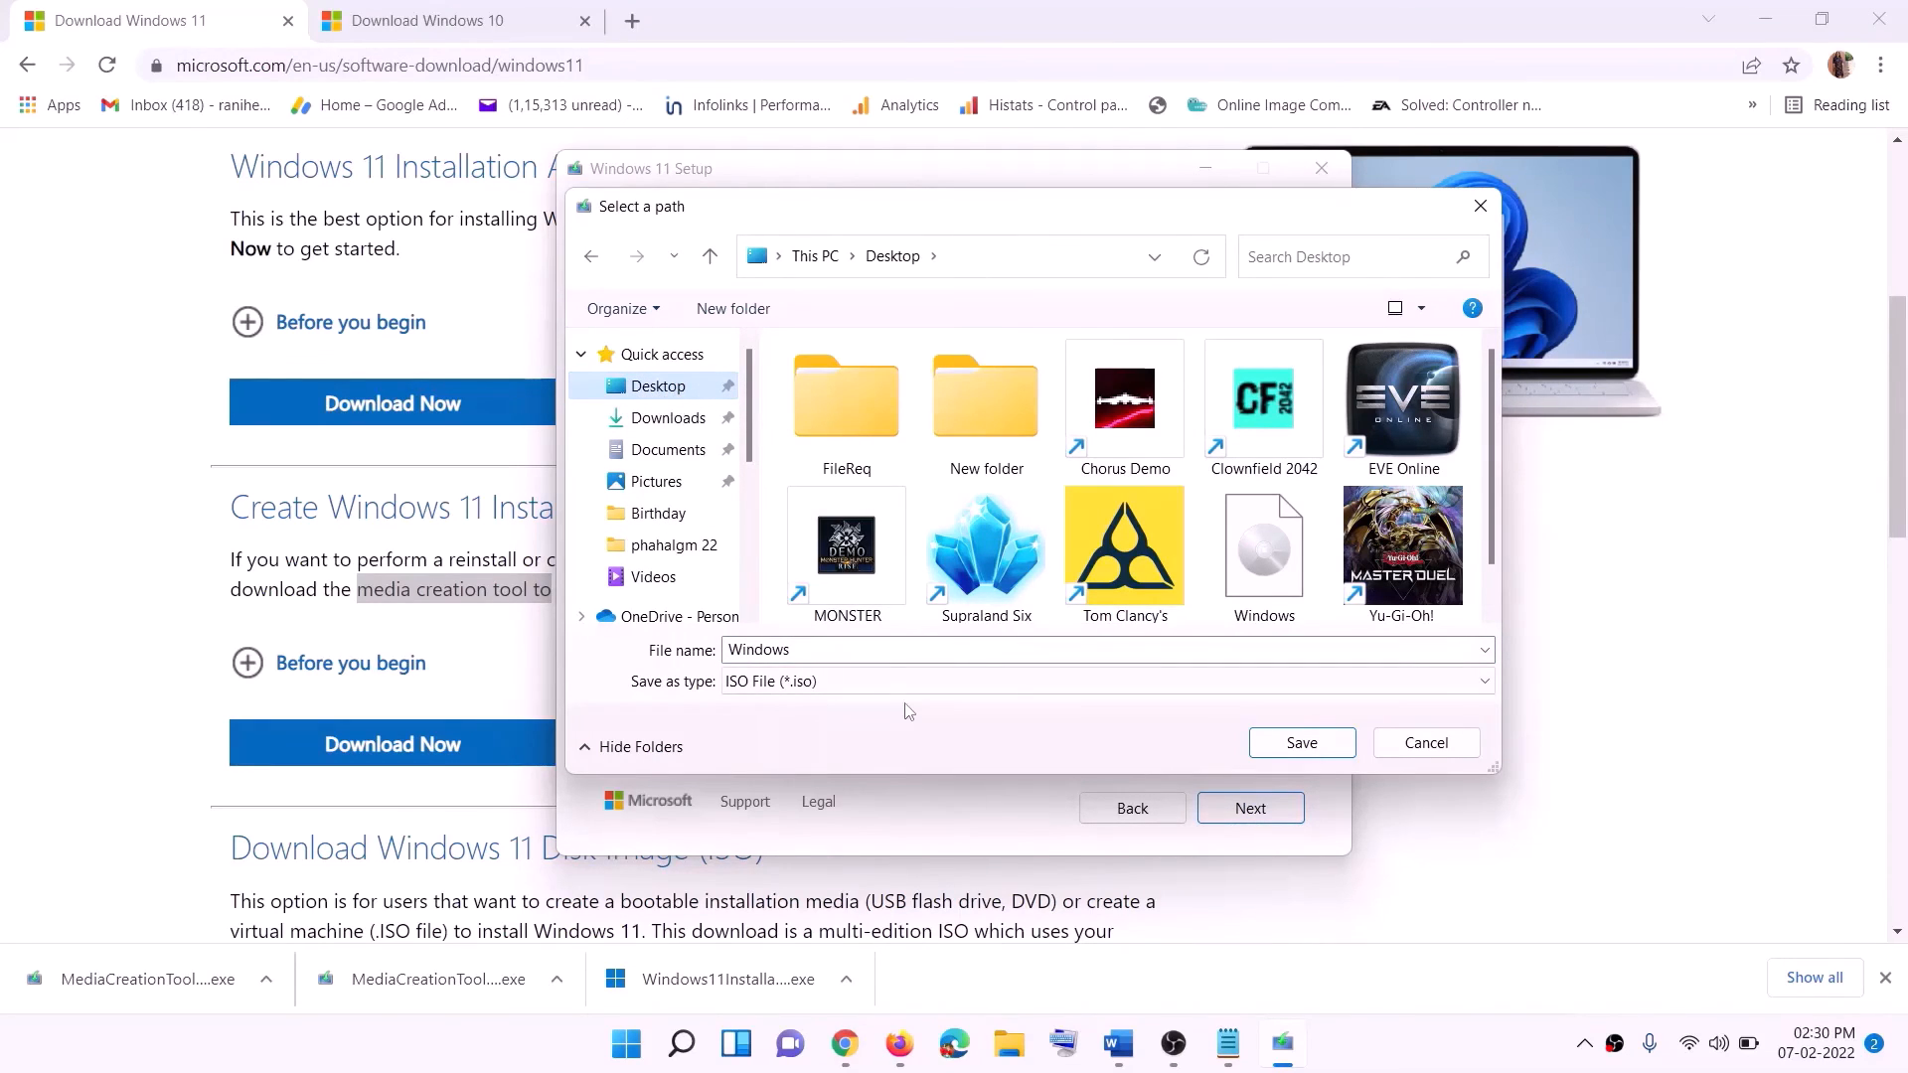
left_click(1303, 744)
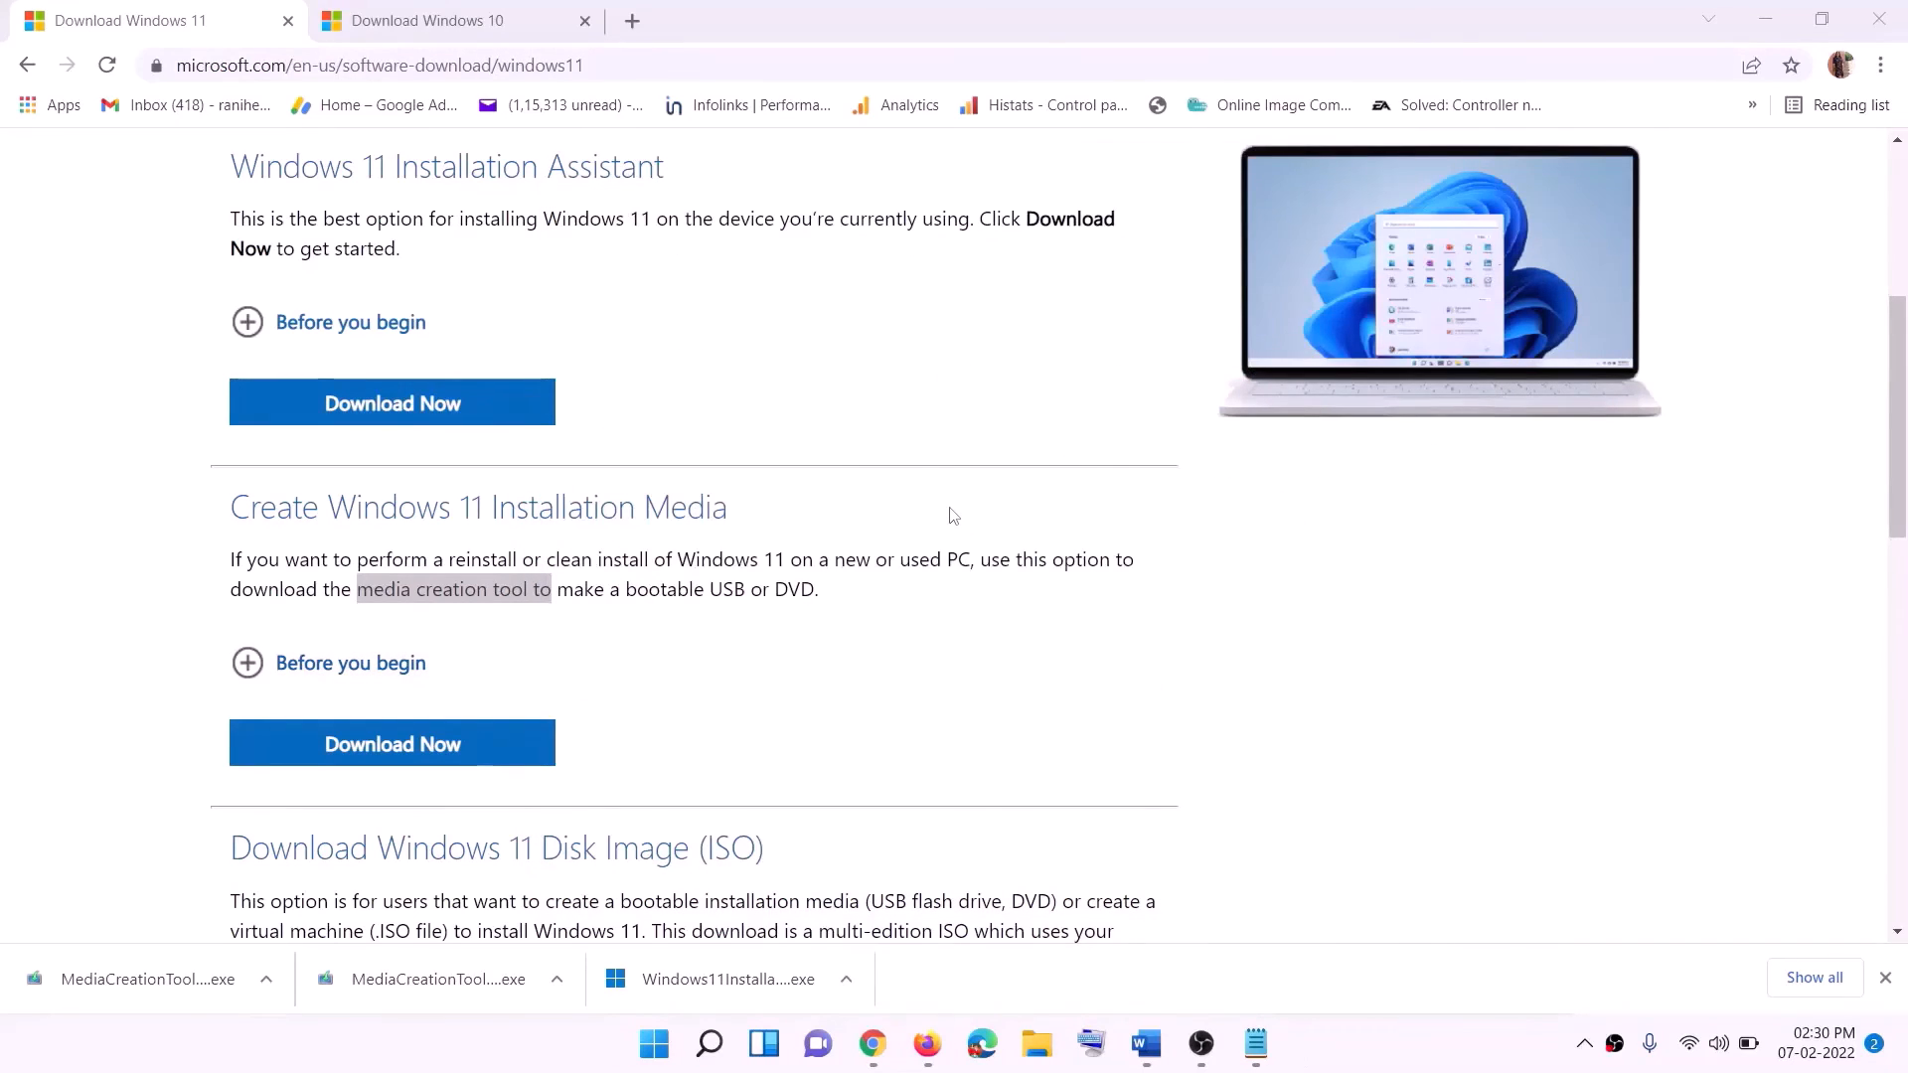
On the desktop, move the Windows disc image to just above the Firefox icon and open it.
key("super+d")
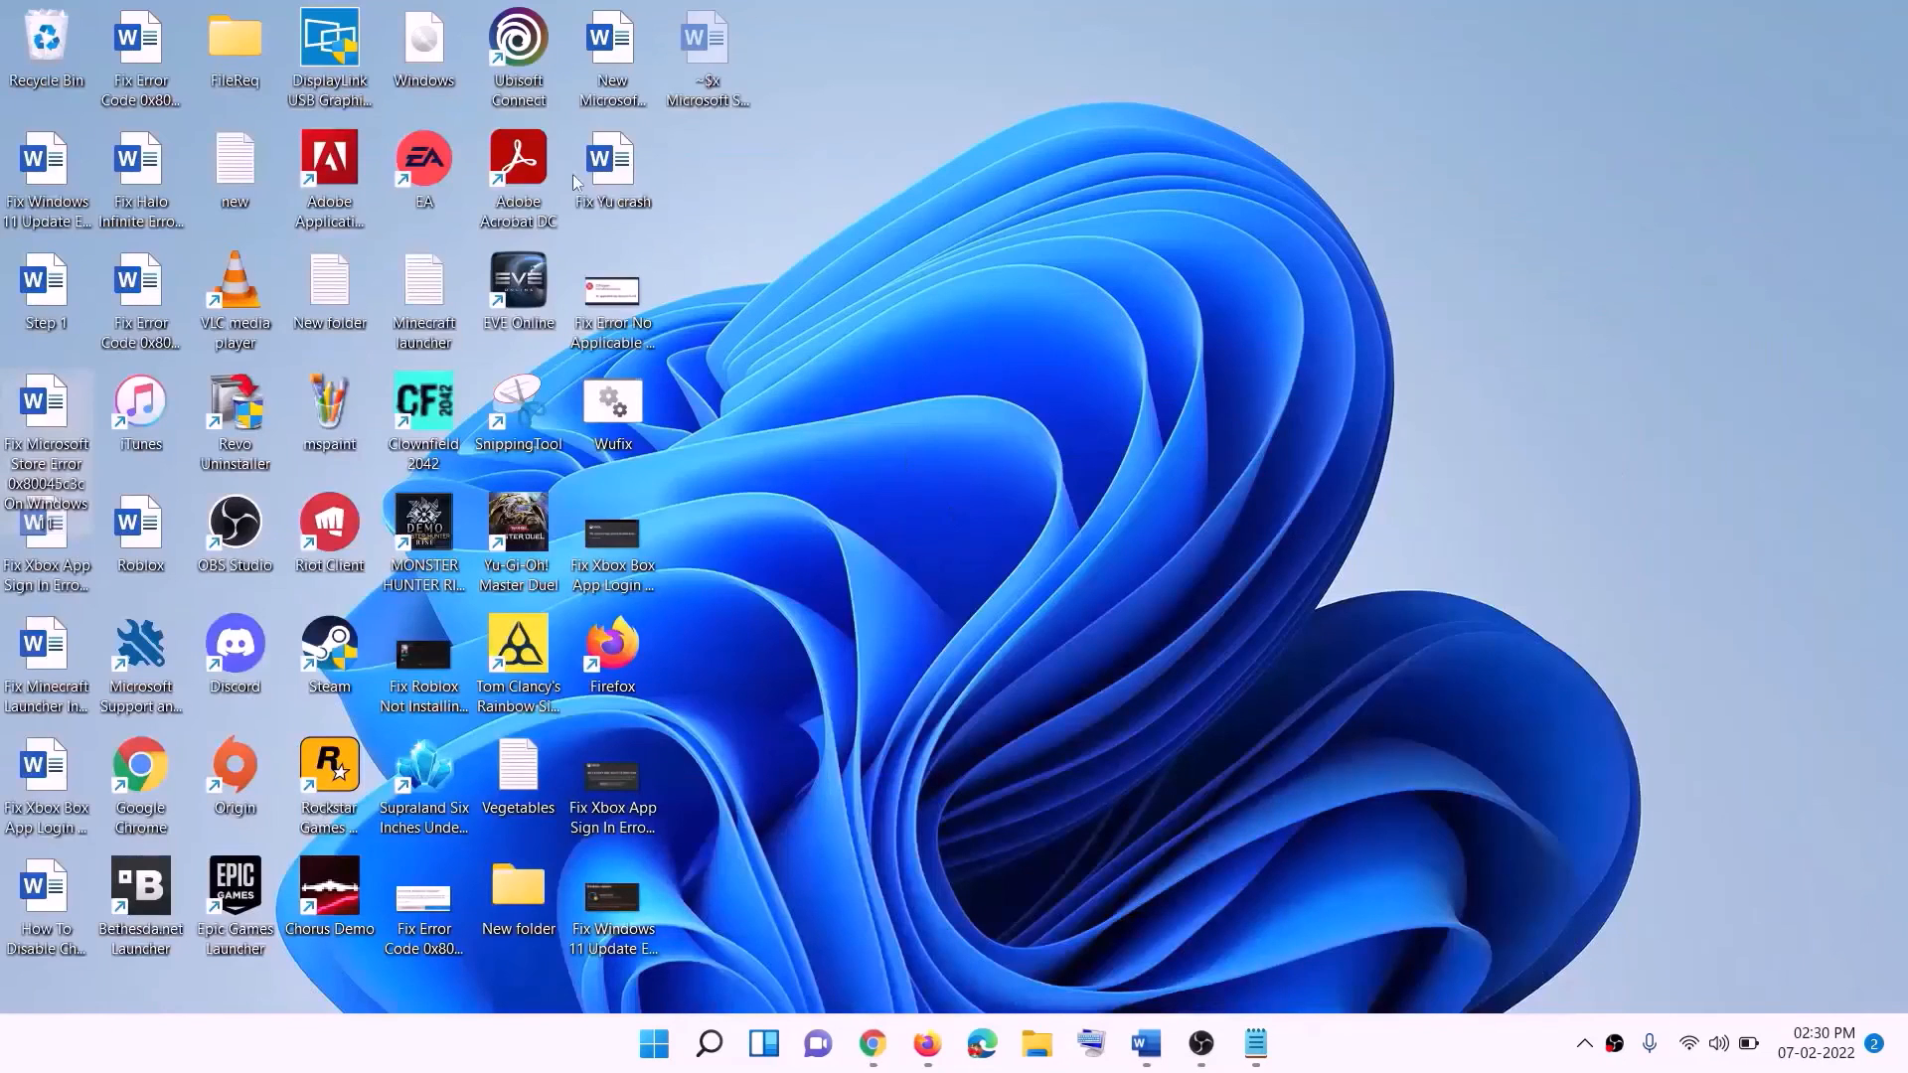
left_click_drag(444, 52, 770, 581)
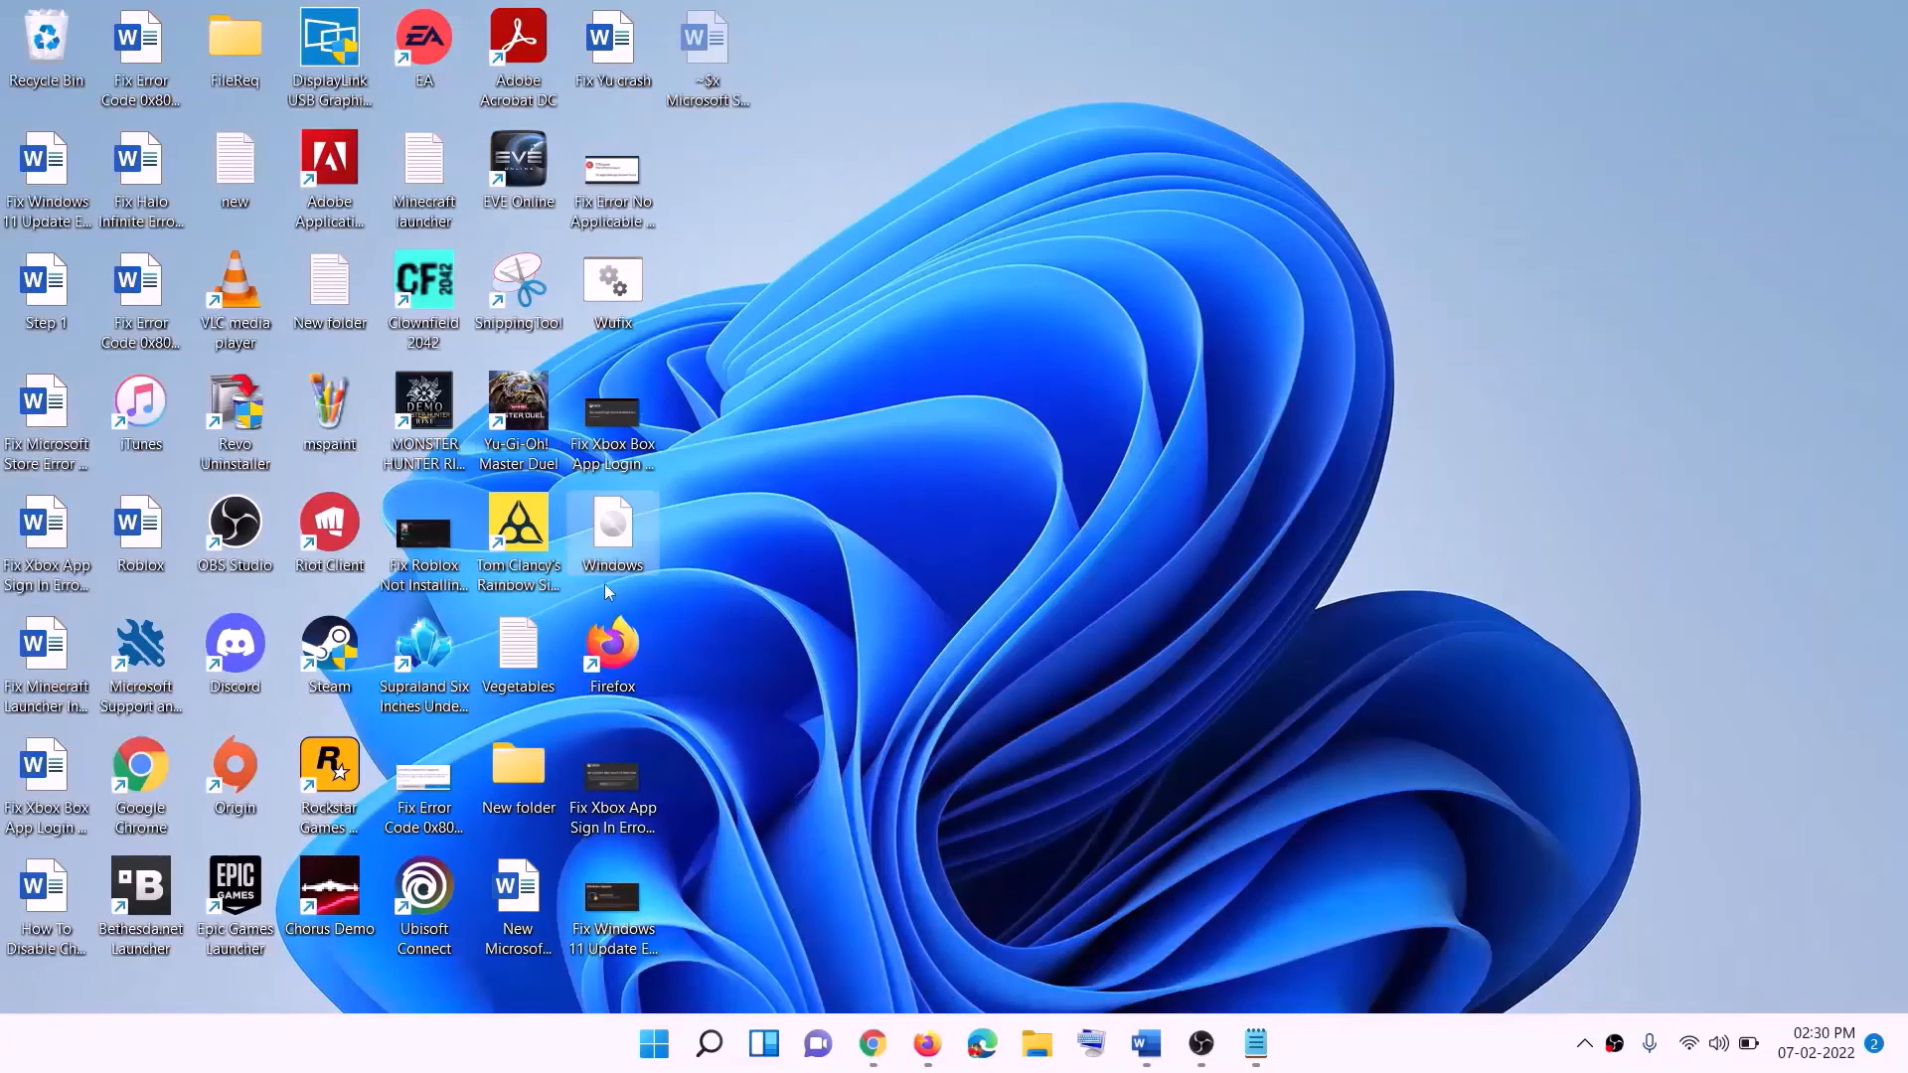
double_click(626, 530)
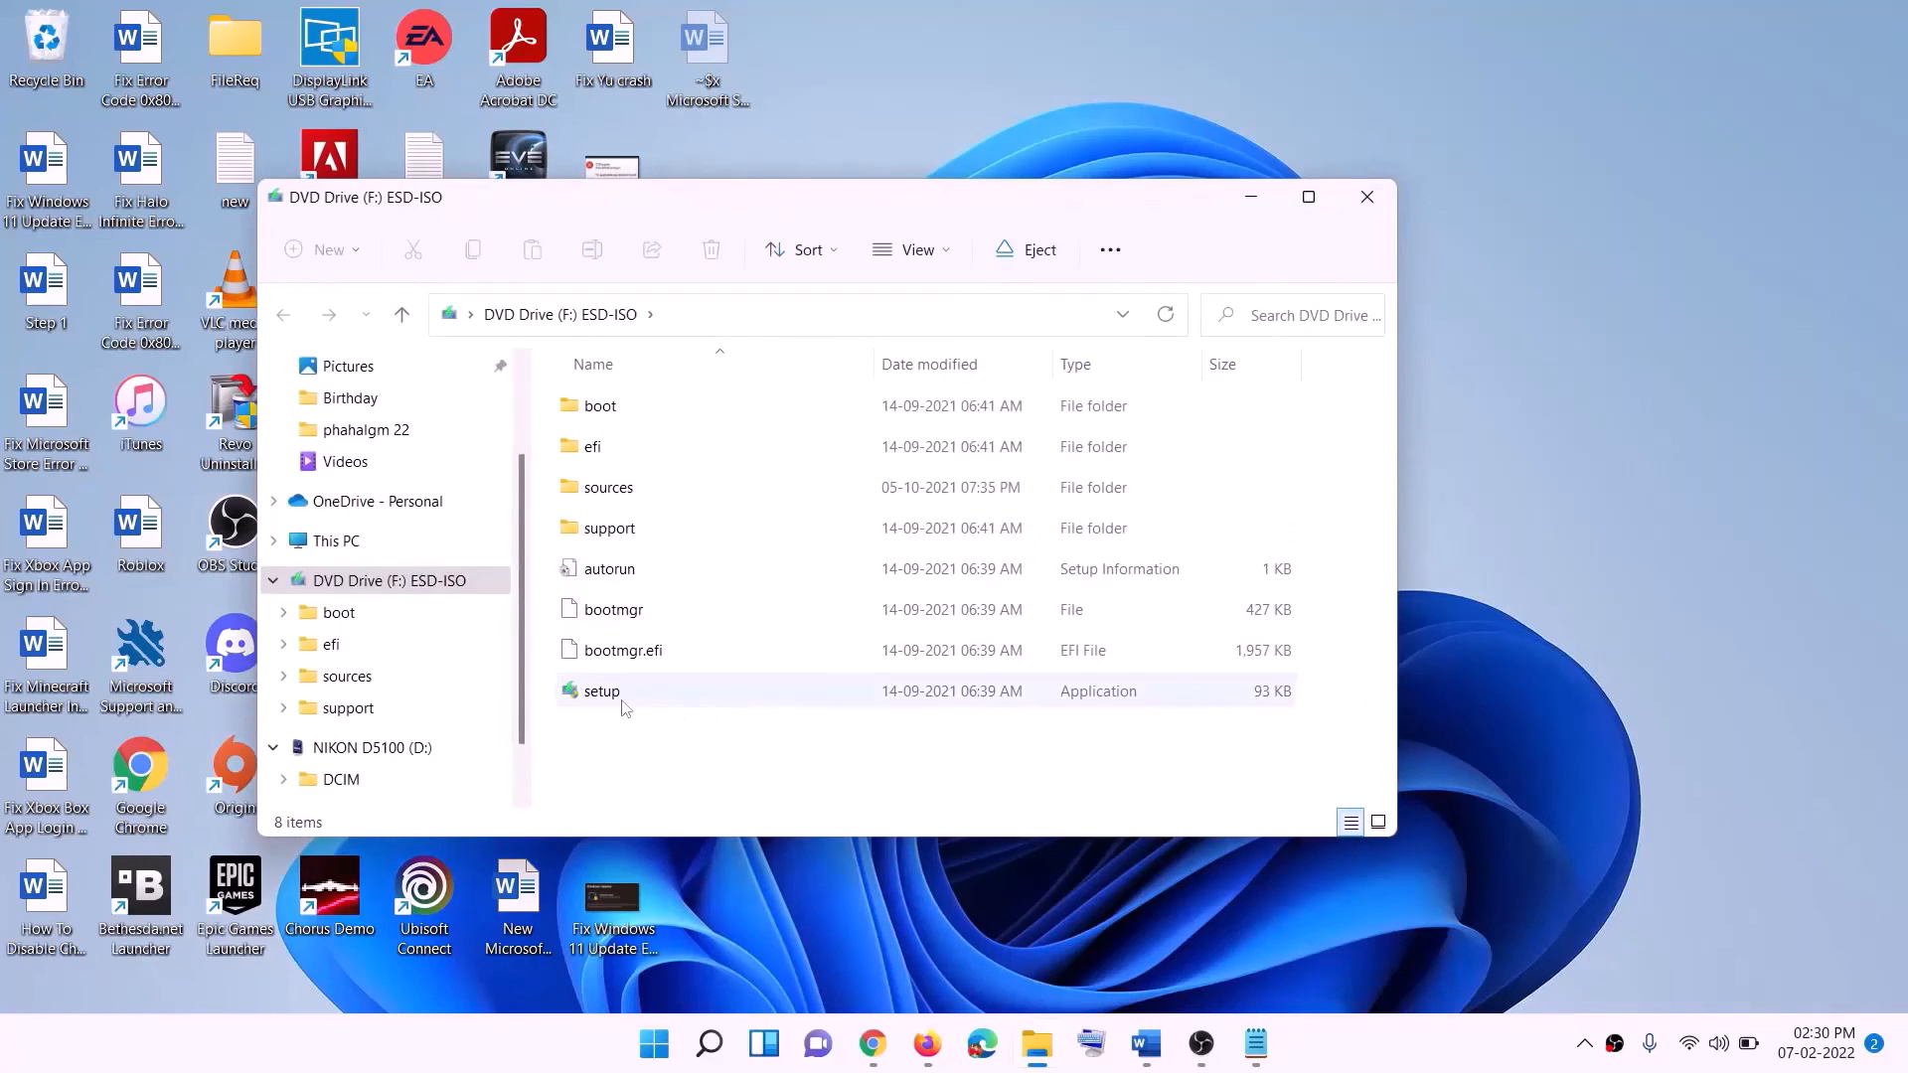
Run setup from the mounted ESD-ISO drive, allow it to make changes, and continue past the Install Windows 11 page.
left_click(603, 698)
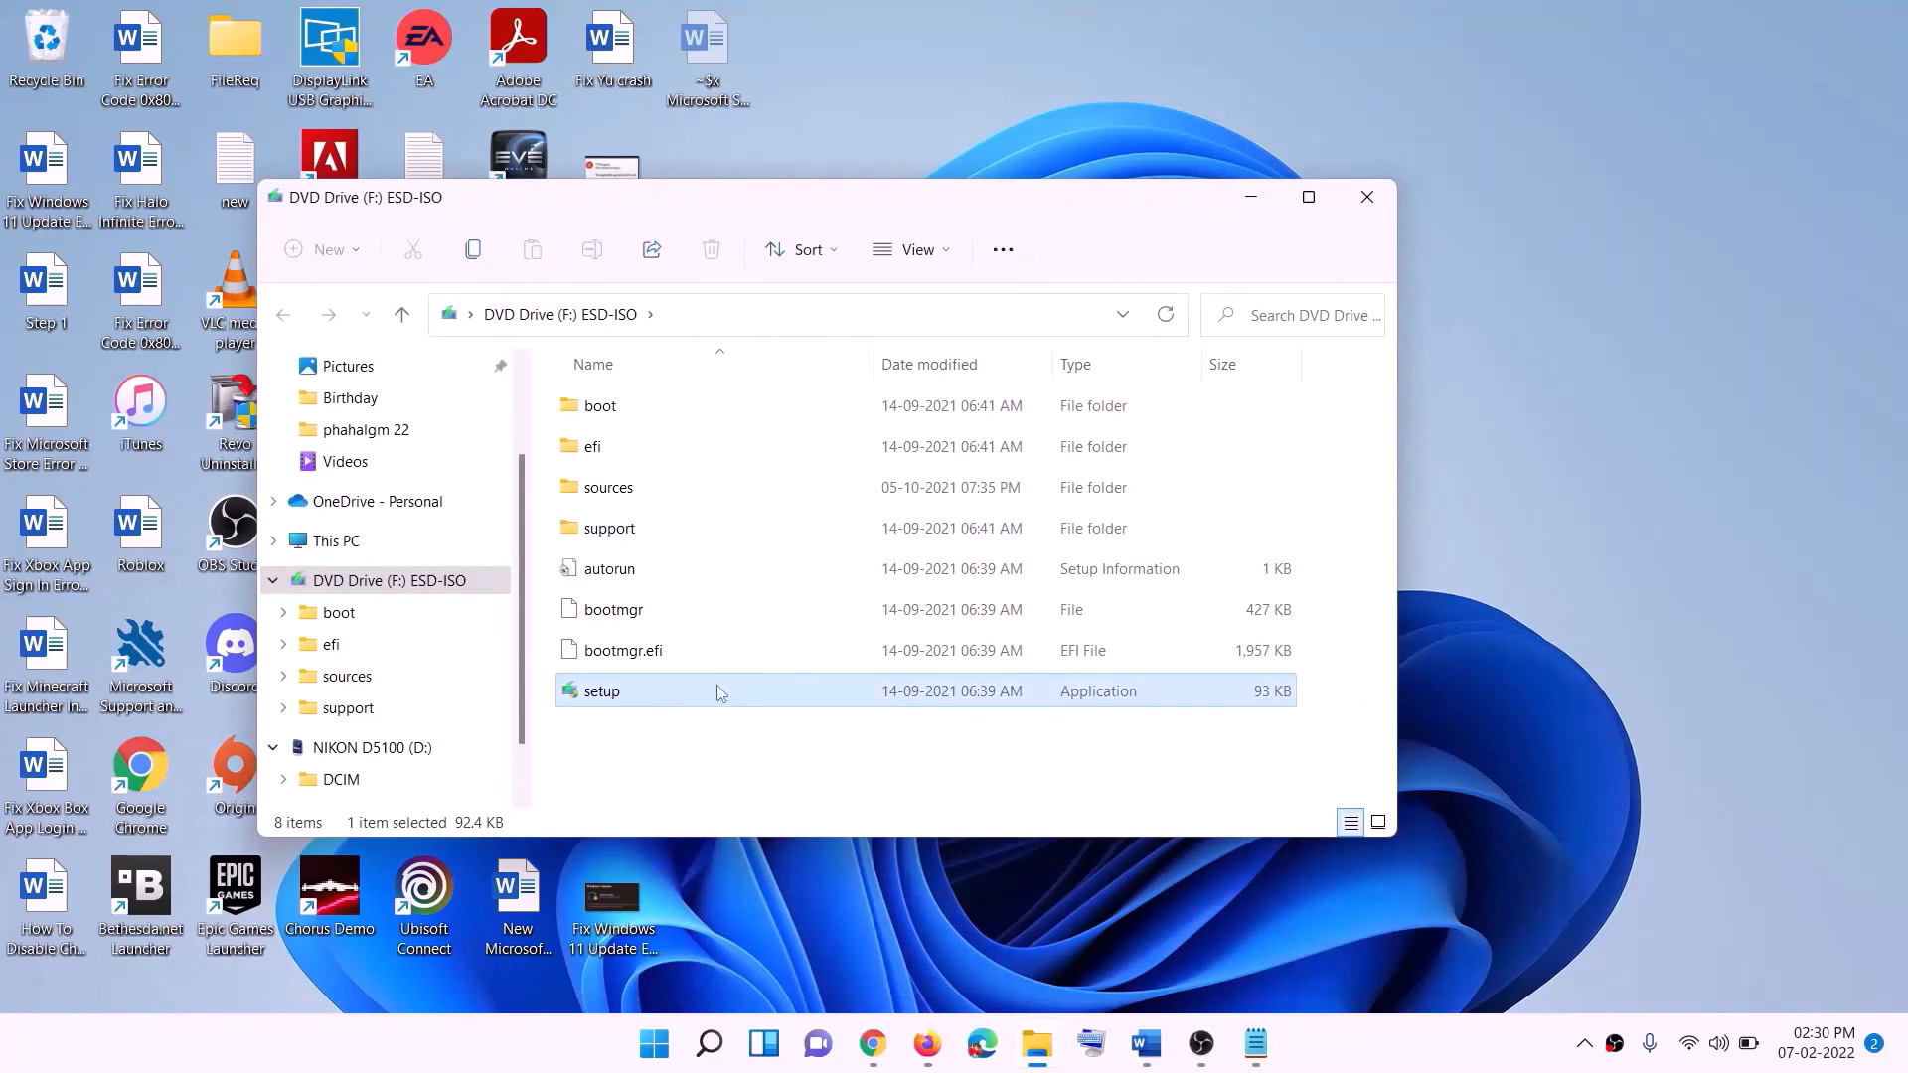
double_click(656, 693)
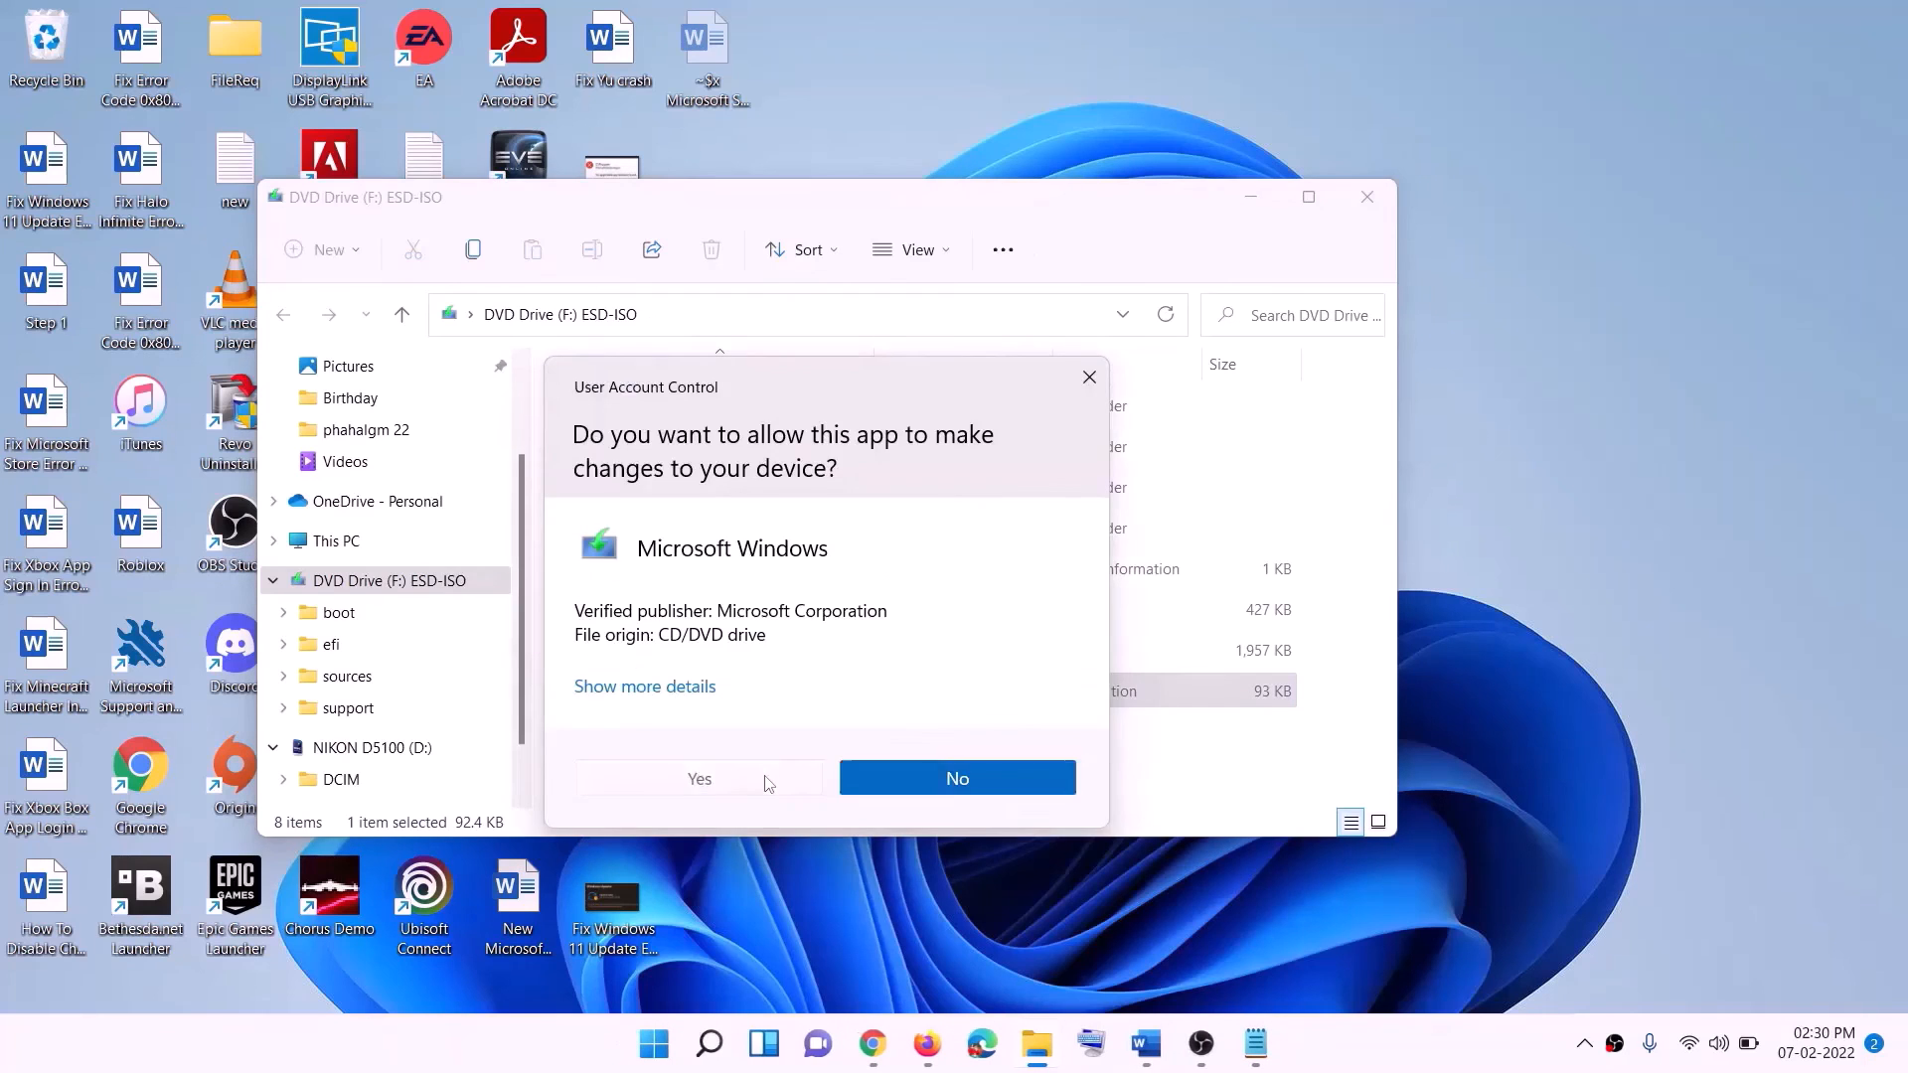
left_click(762, 779)
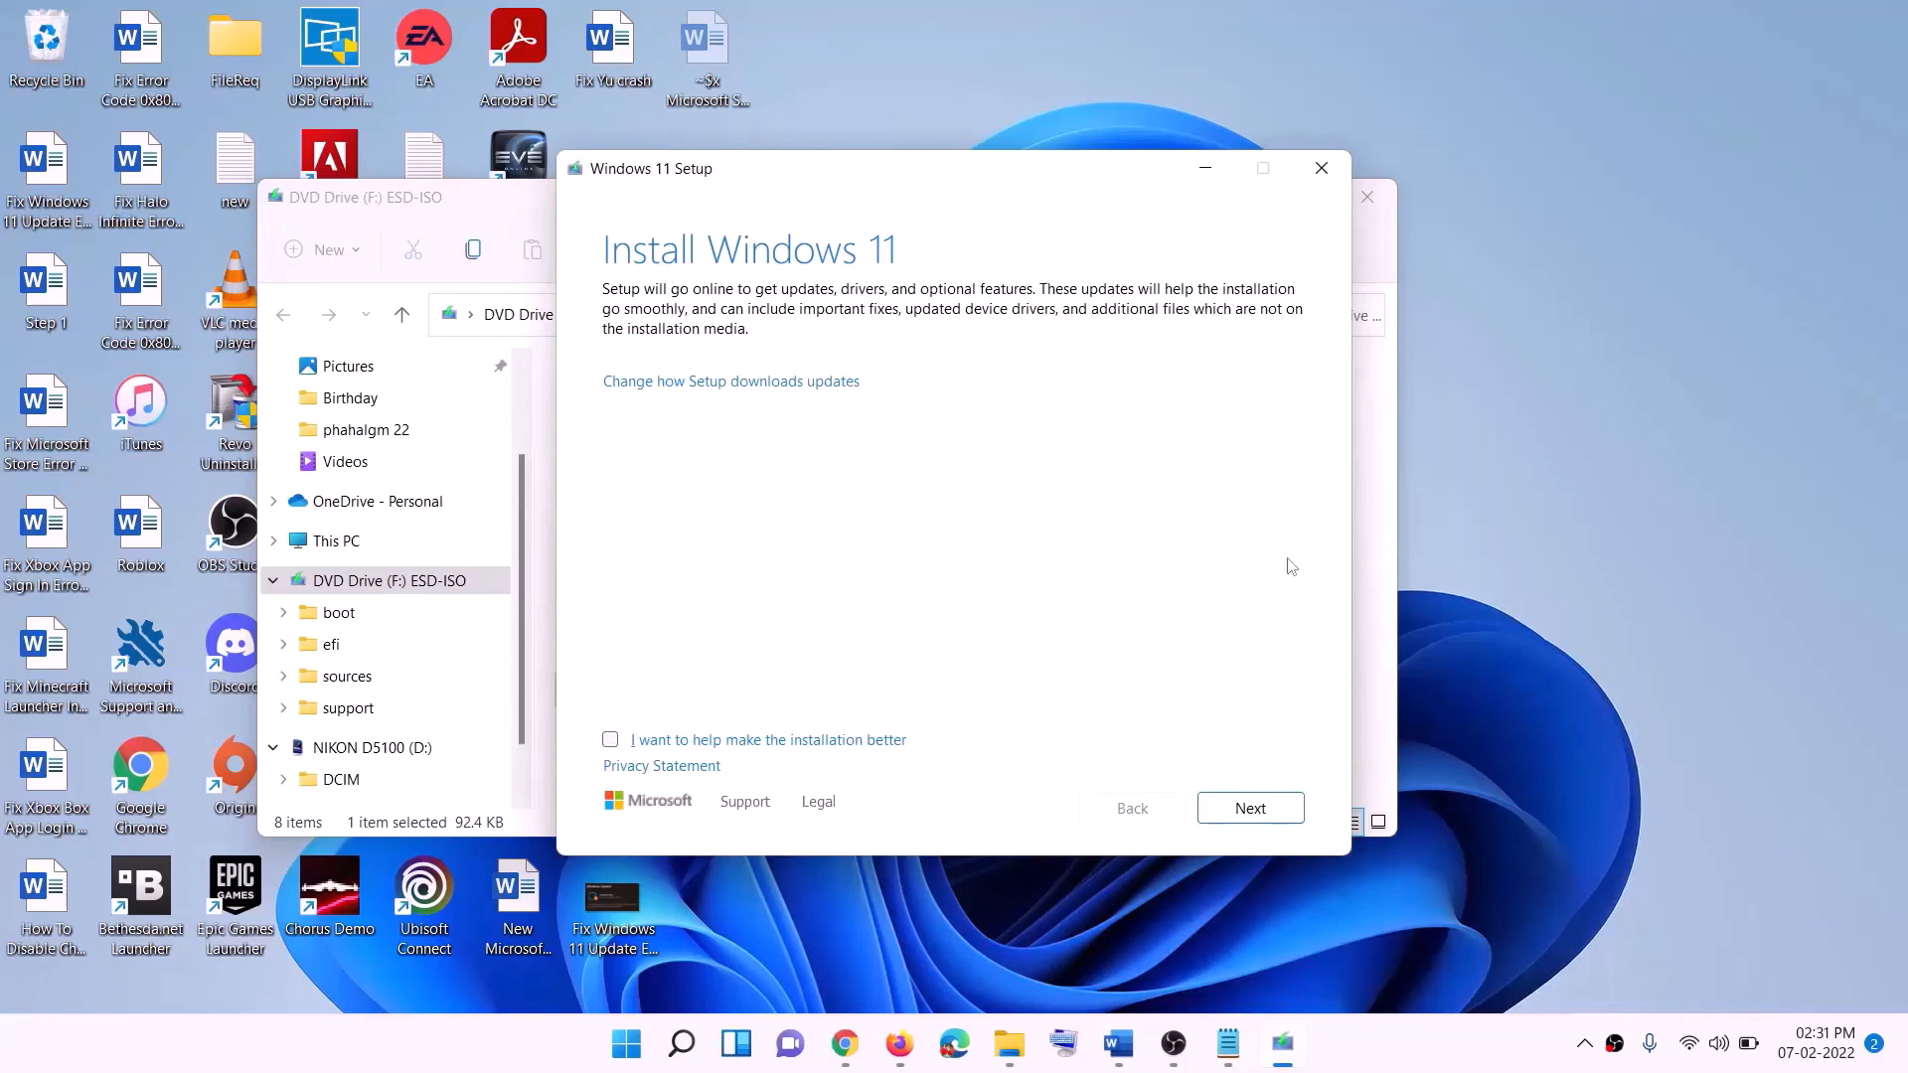
left_click(1255, 808)
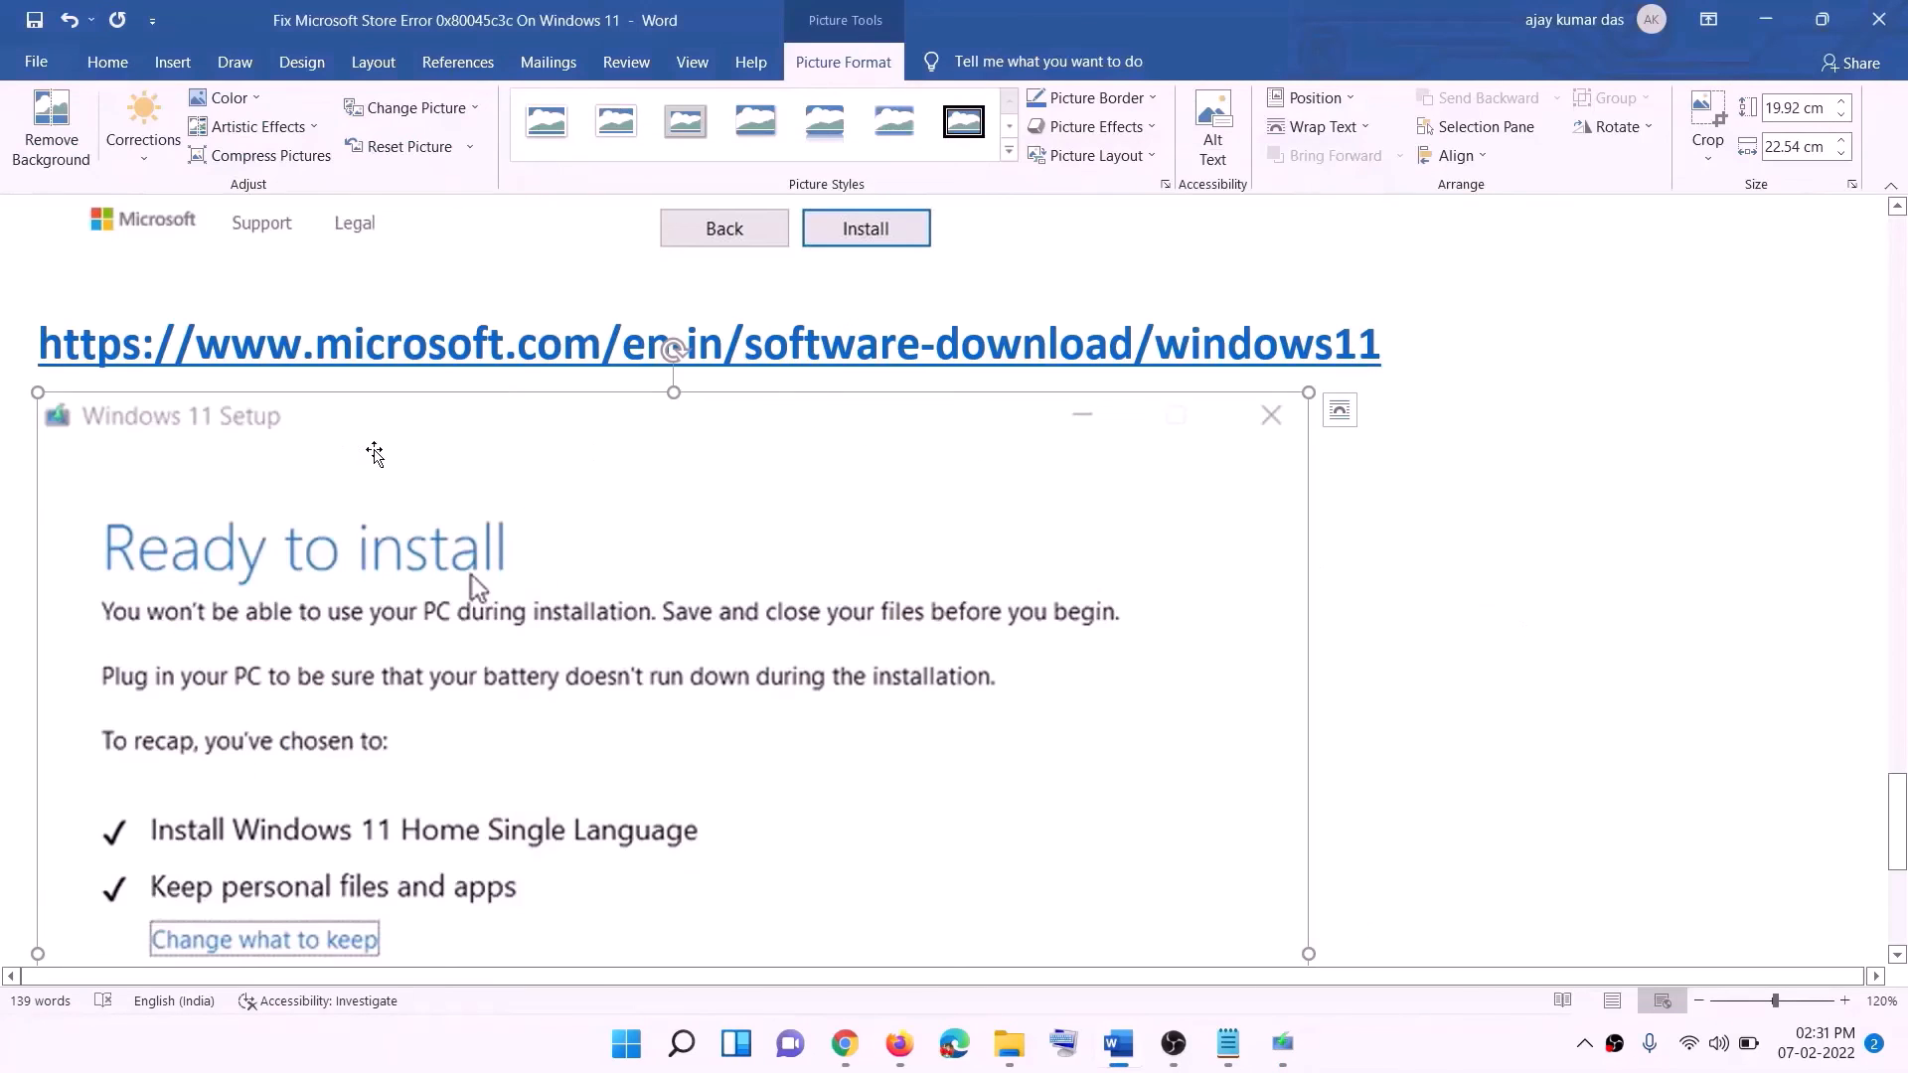
Examine the Windows 11 Ready to install picture below the Windows 11 download link in the Word document.
scroll(529, 450, "down", 3)
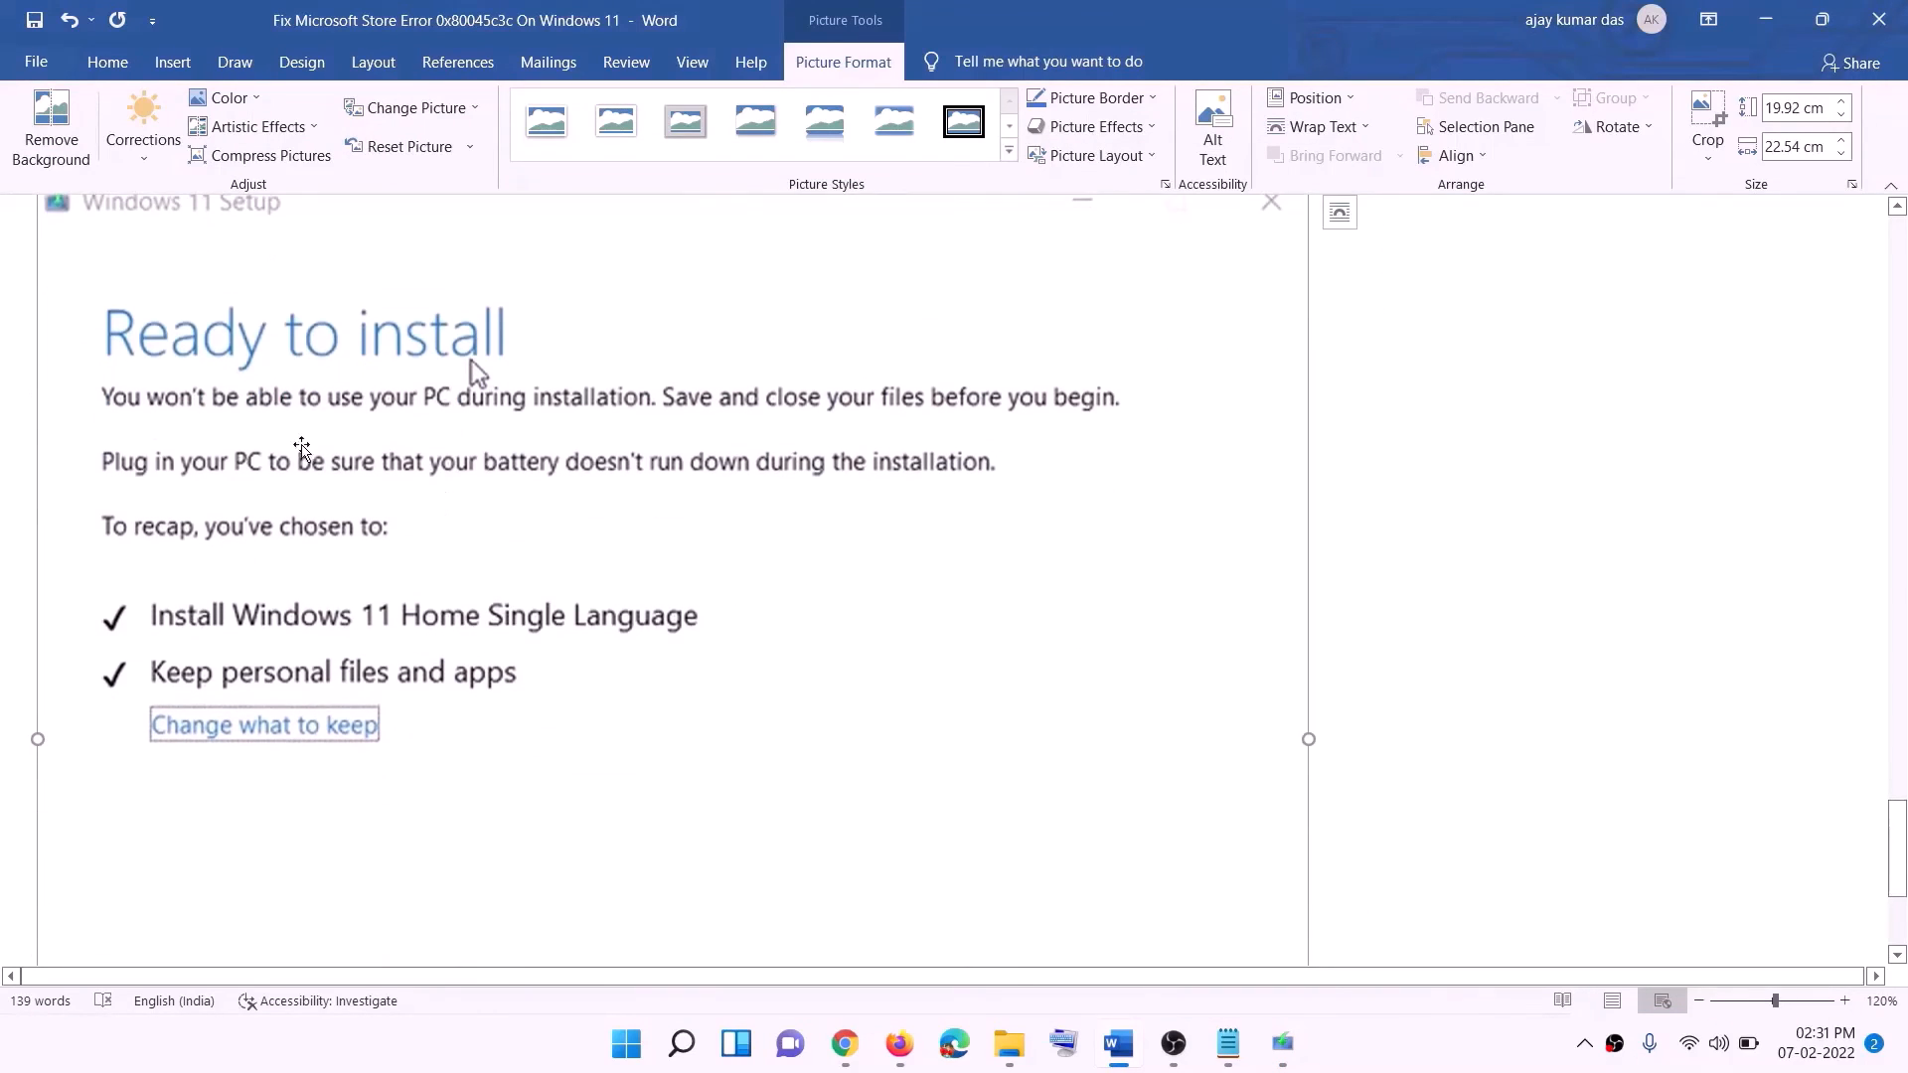
scroll(527, 359, "down", 1)
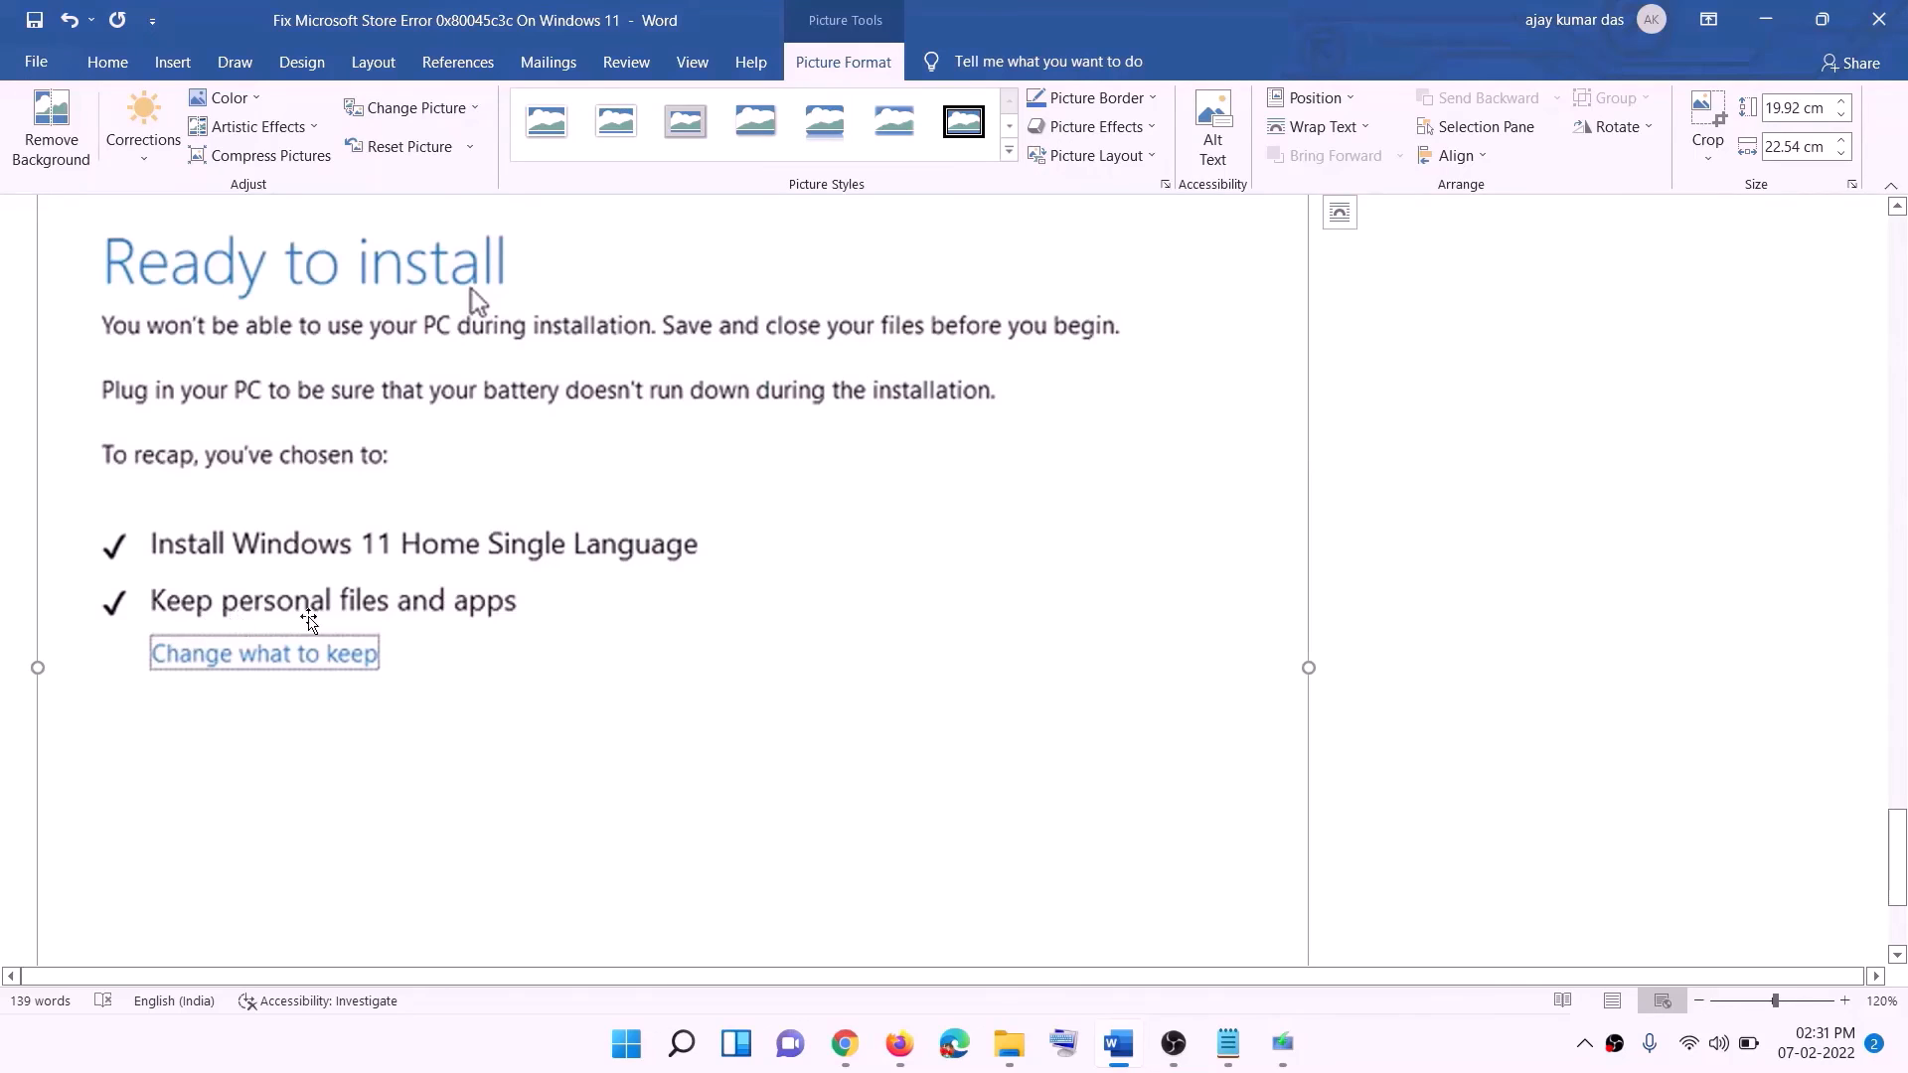
scroll(715, 622, "down", 3)
scroll(1009, 694, "up", 7)
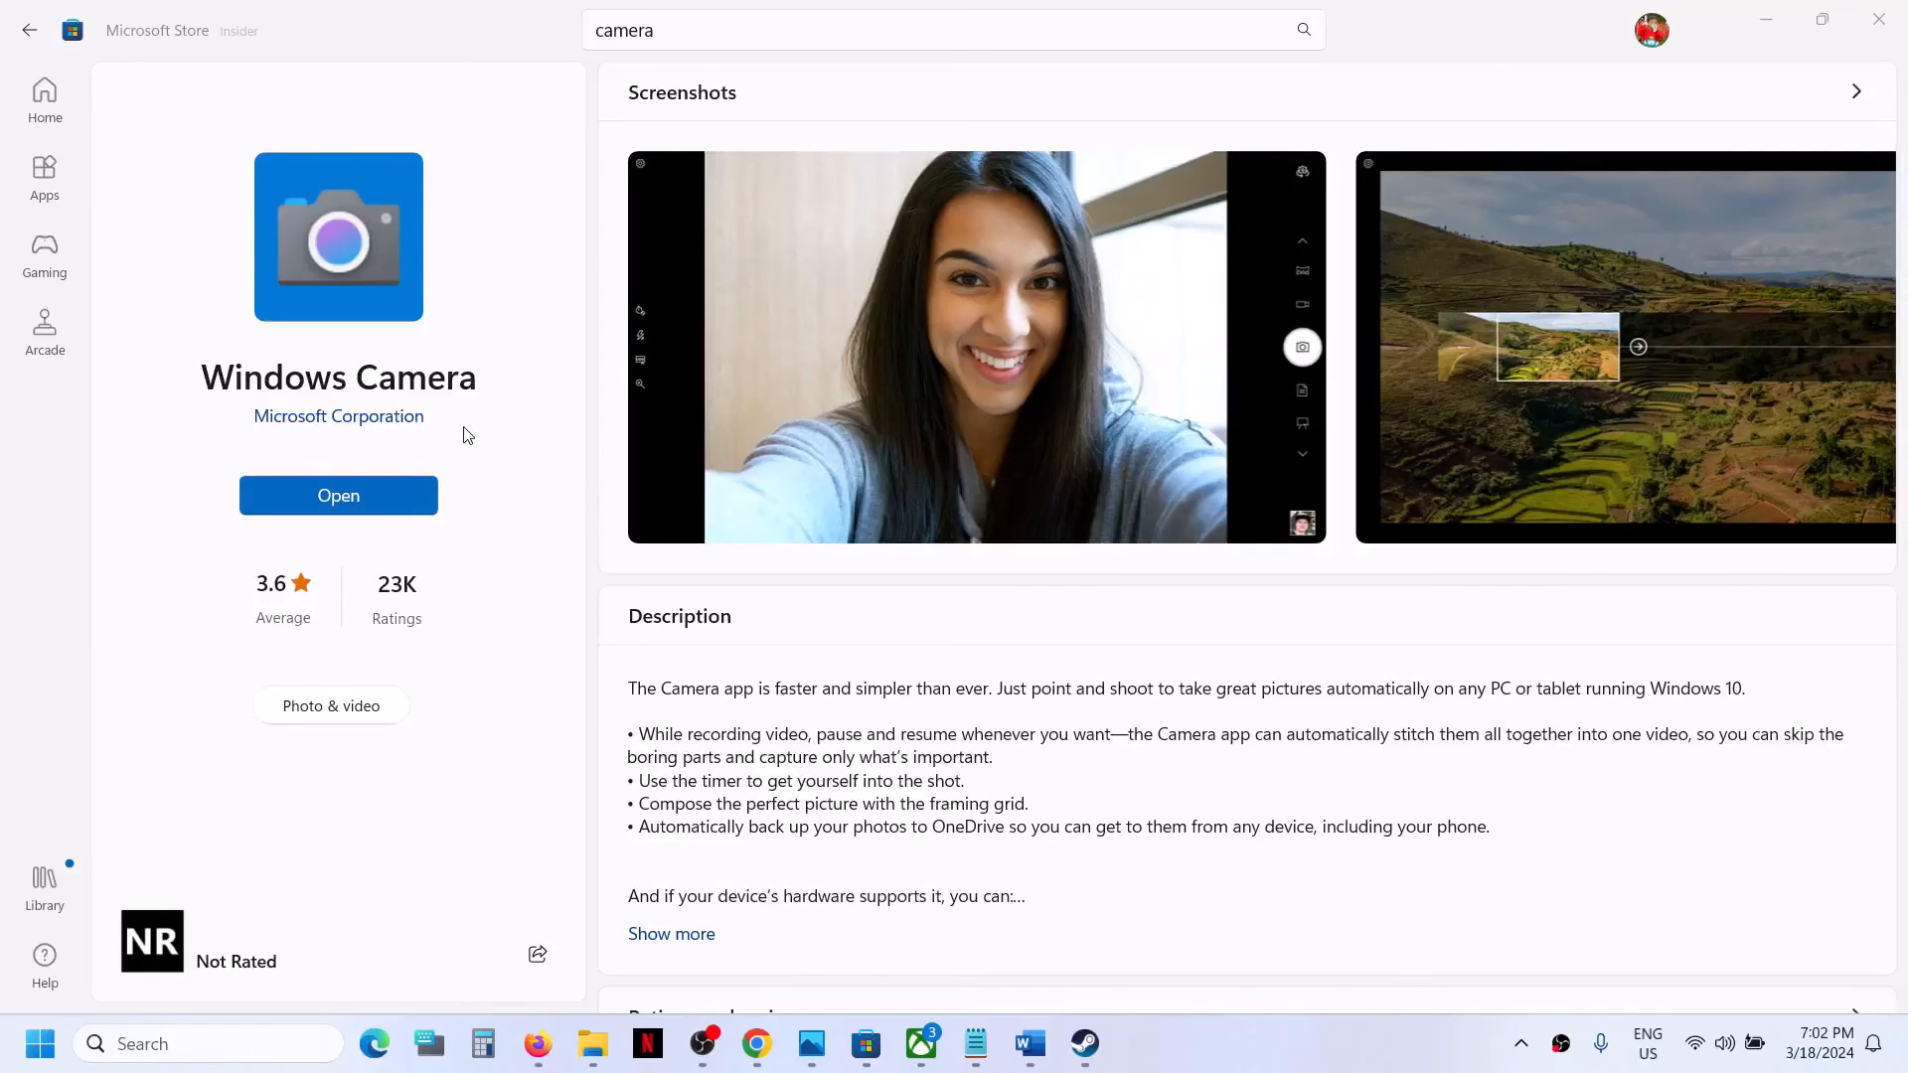
Search Windows for "amera" to find the Camera app.
left_click(231, 1044)
type("amera")
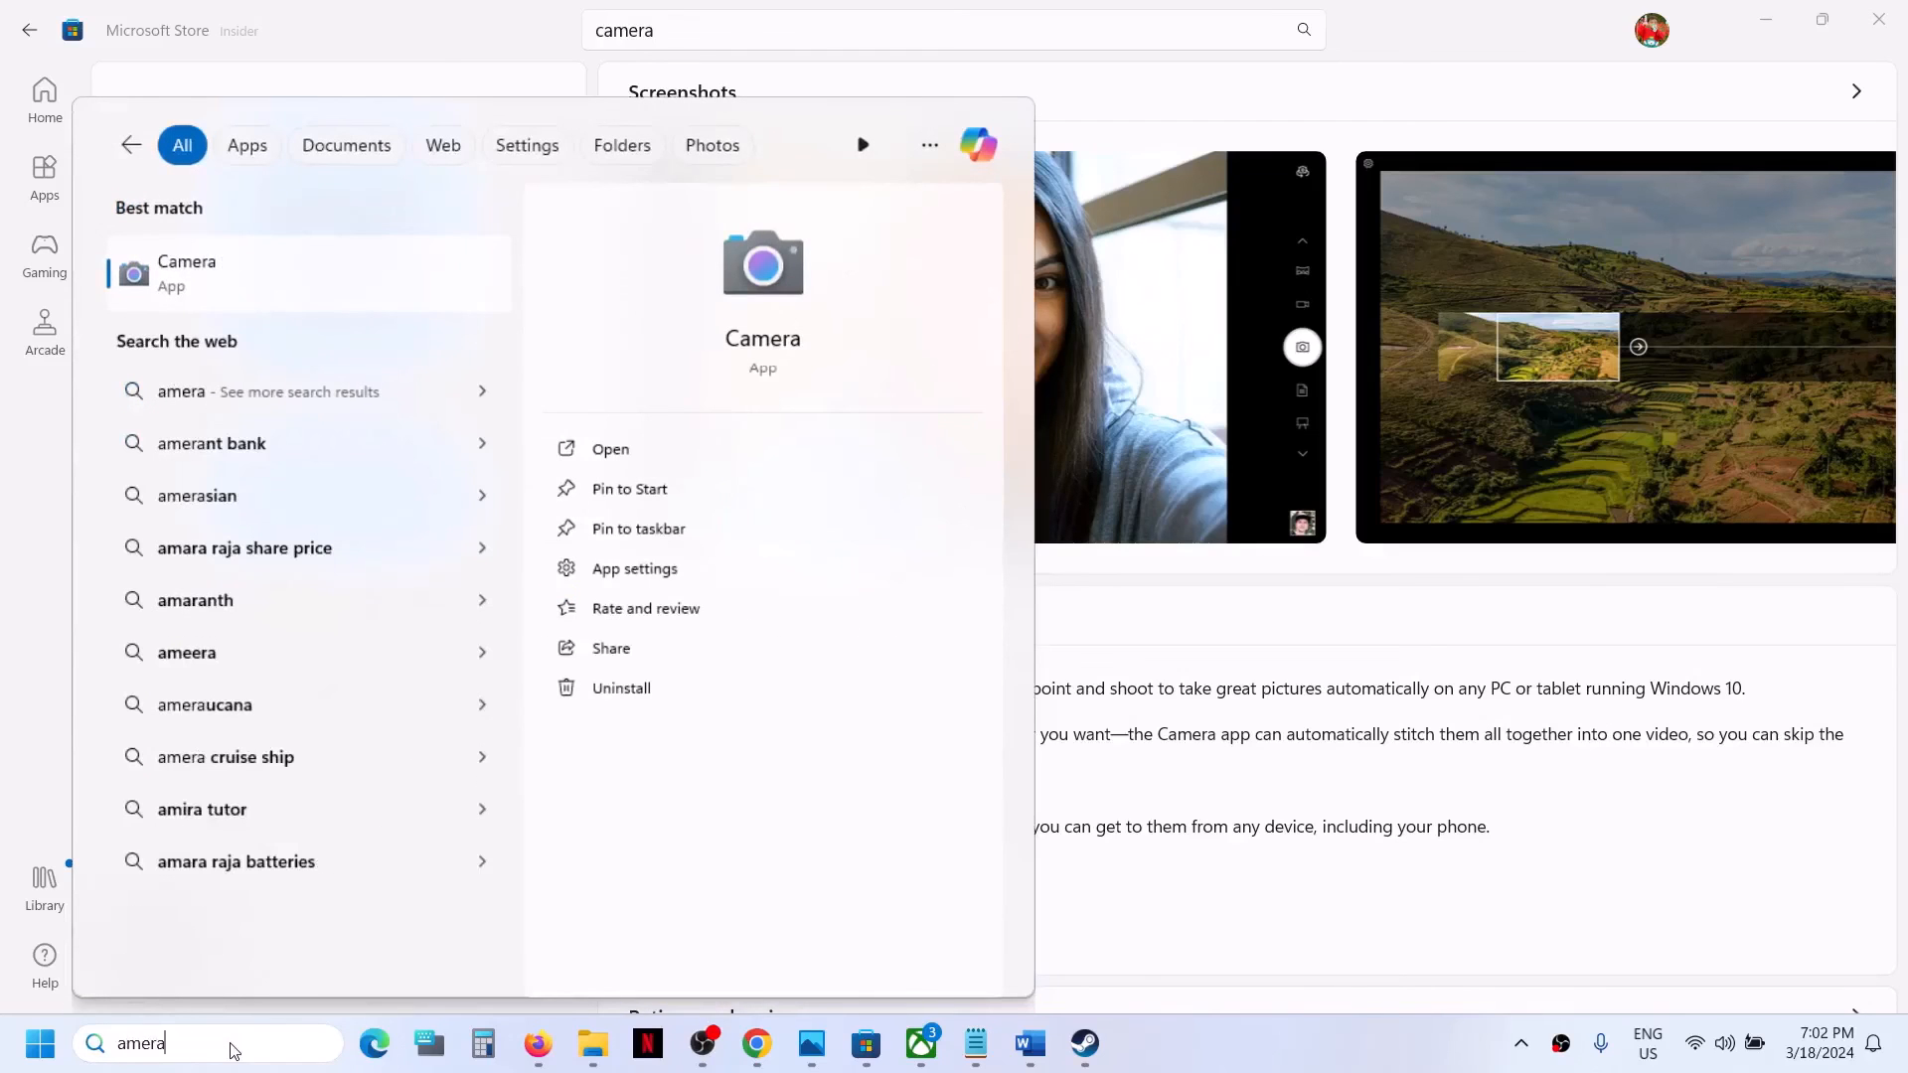